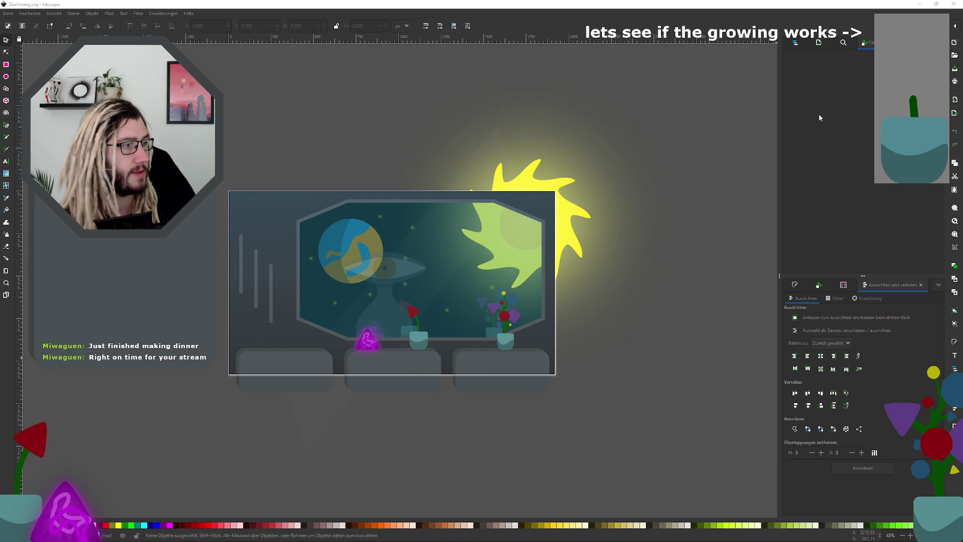
Step: Open the layers and objects list and examine the Ship layer's WindowGlas and InteriorOptions sublayers
{"action": "left_click", "coordinate": [797, 43]}
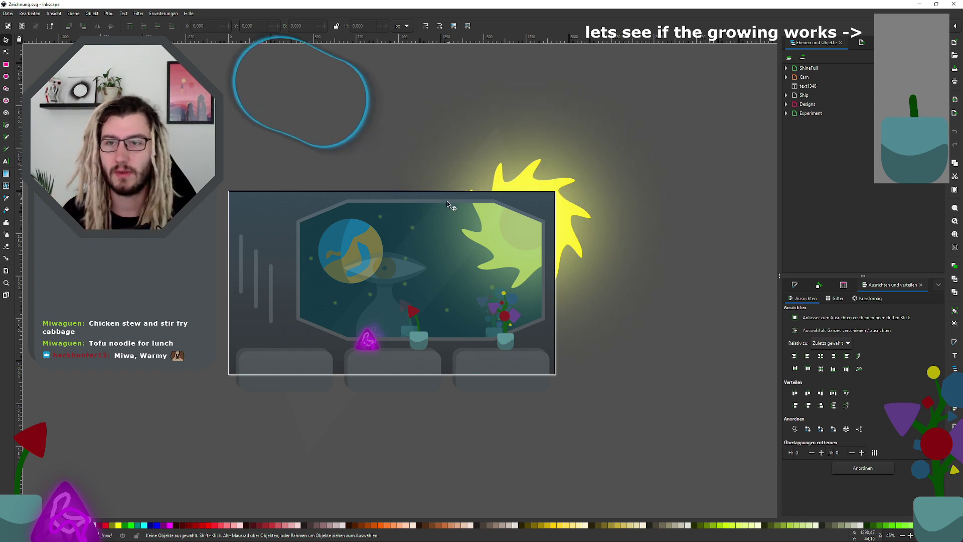
{"action": "scroll", "coordinate": [397, 230], "scroll_direction": "up", "scroll_amount": 2}
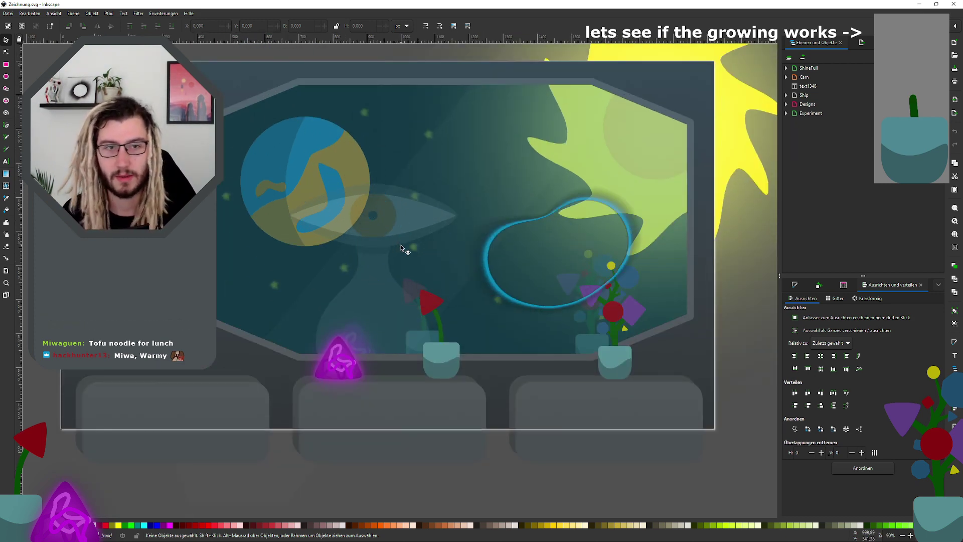
{"action": "scroll", "coordinate": [399, 249], "scroll_direction": "down", "scroll_amount": 1}
{"action": "scroll", "coordinate": [402, 225], "scroll_direction": "up", "scroll_amount": 1}
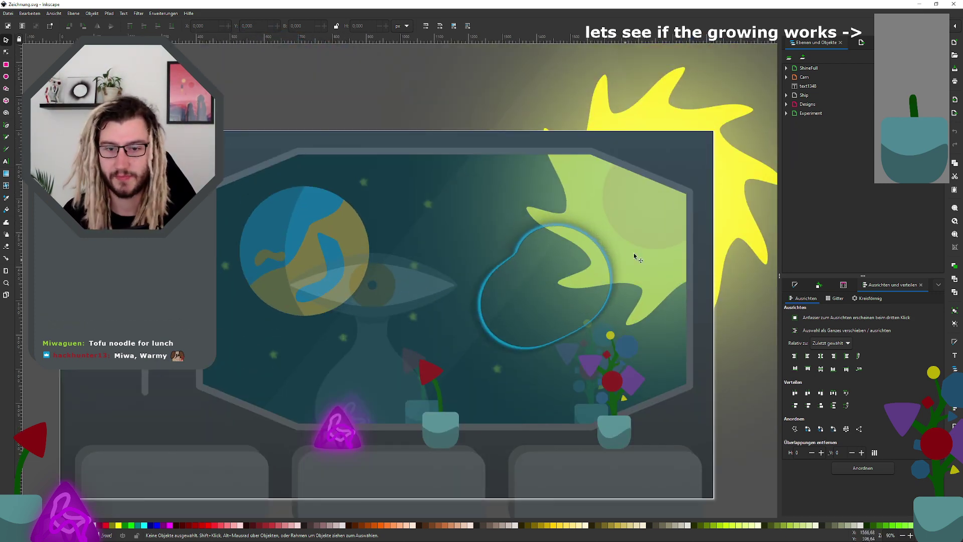
{"action": "scroll", "coordinate": [617, 252], "scroll_direction": "up", "scroll_amount": 1}
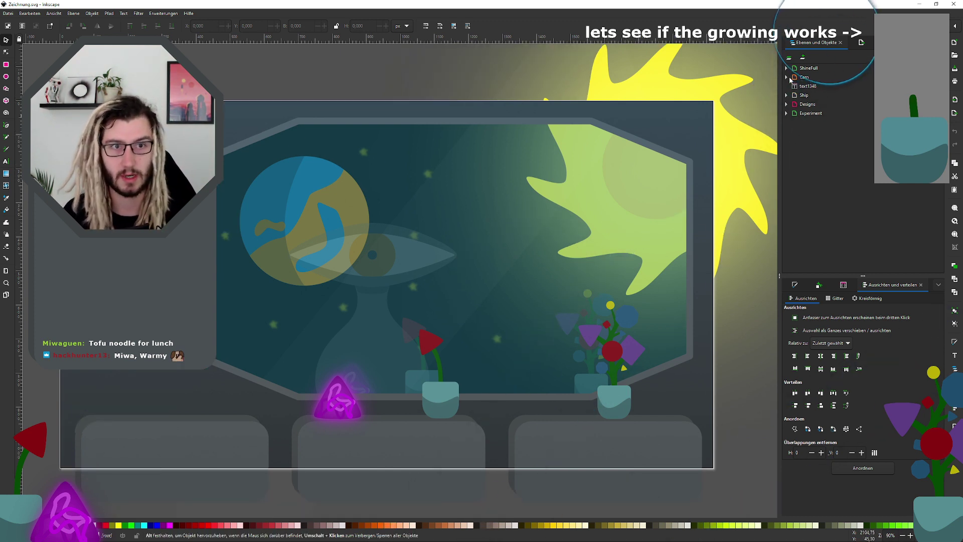
{"action": "left_click", "coordinate": [598, 346]}
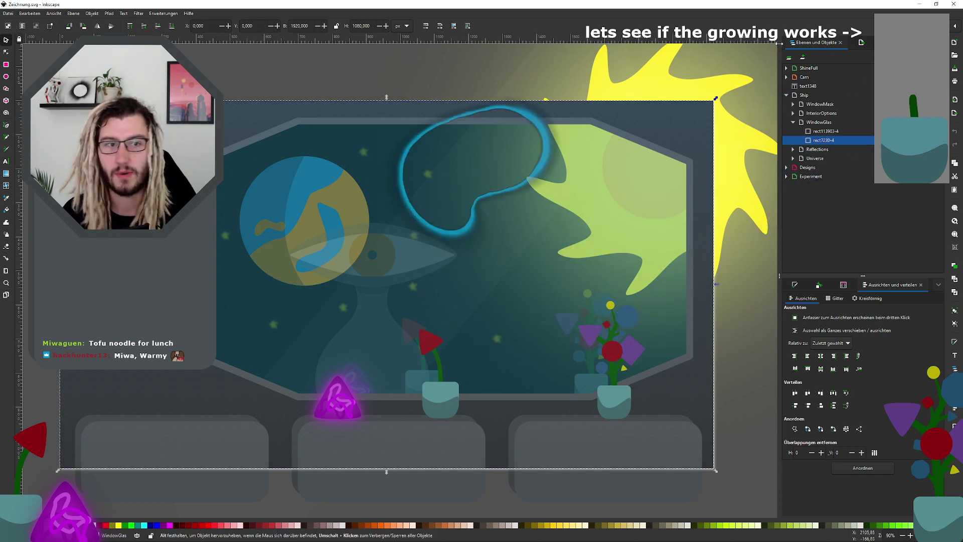
{"action": "left_click", "coordinate": [793, 113]}
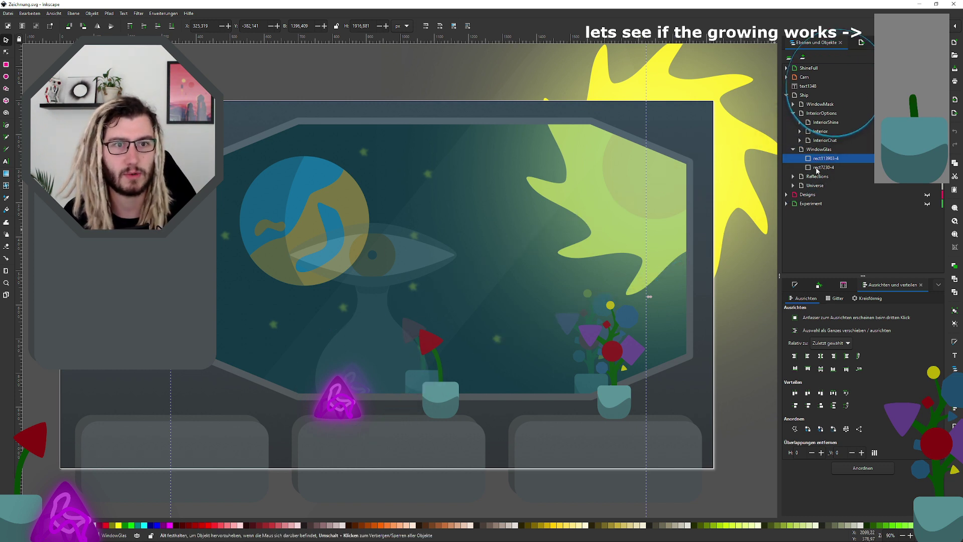
{"action": "left_click", "coordinate": [794, 150]}
{"action": "left_click", "coordinate": [793, 114]}
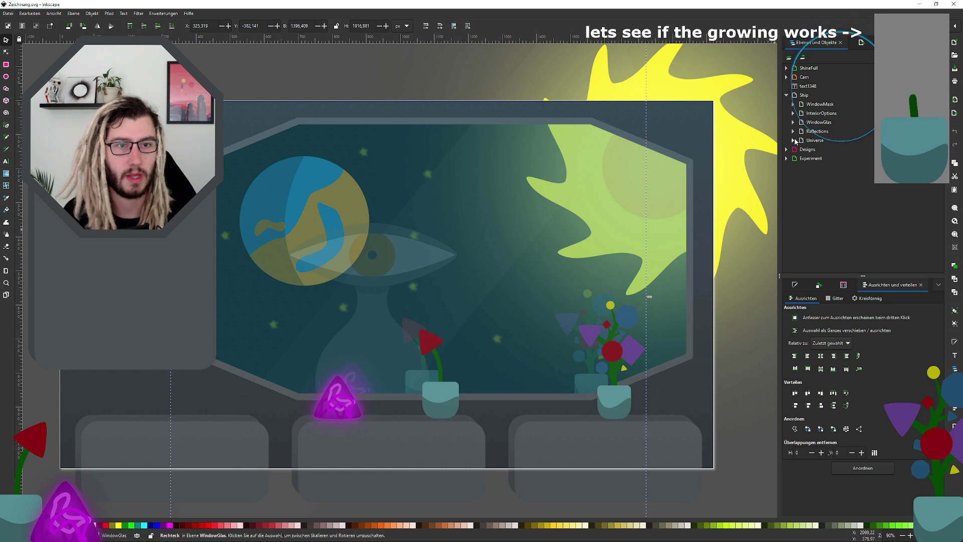
Step: Expand the Interior sublayer under InteriorOptions to reach the individual interior objects
{"action": "left_click", "coordinate": [620, 346]}
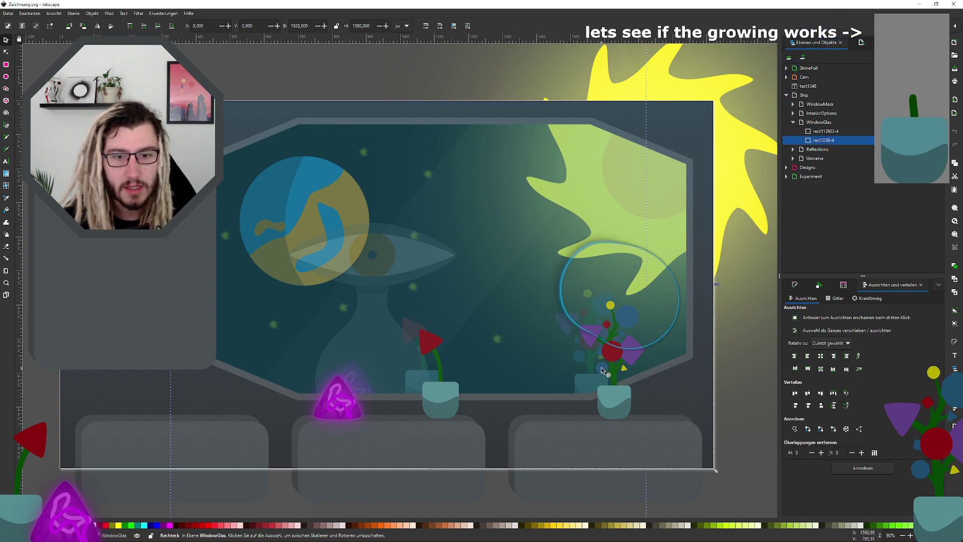
{"action": "left_click", "coordinate": [621, 346]}
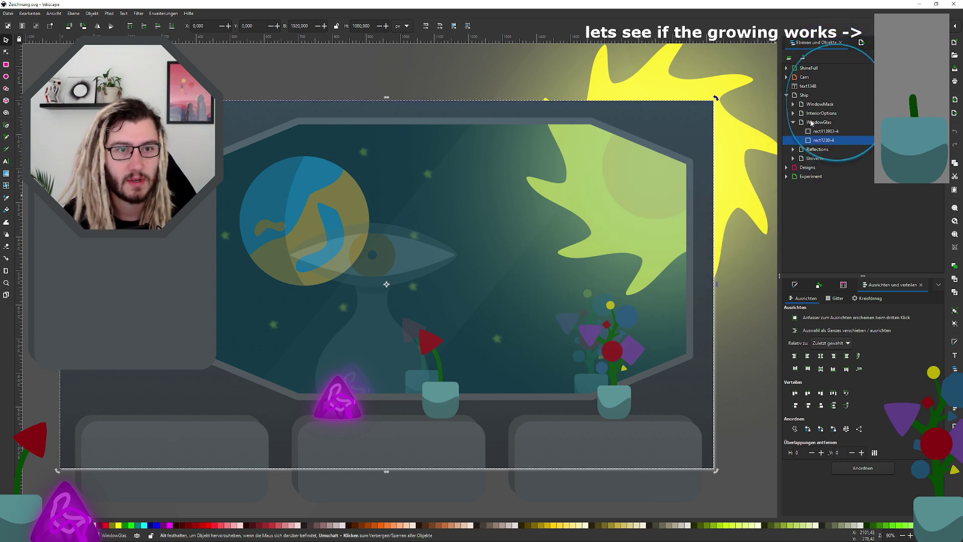
{"action": "left_click", "coordinate": [794, 123]}
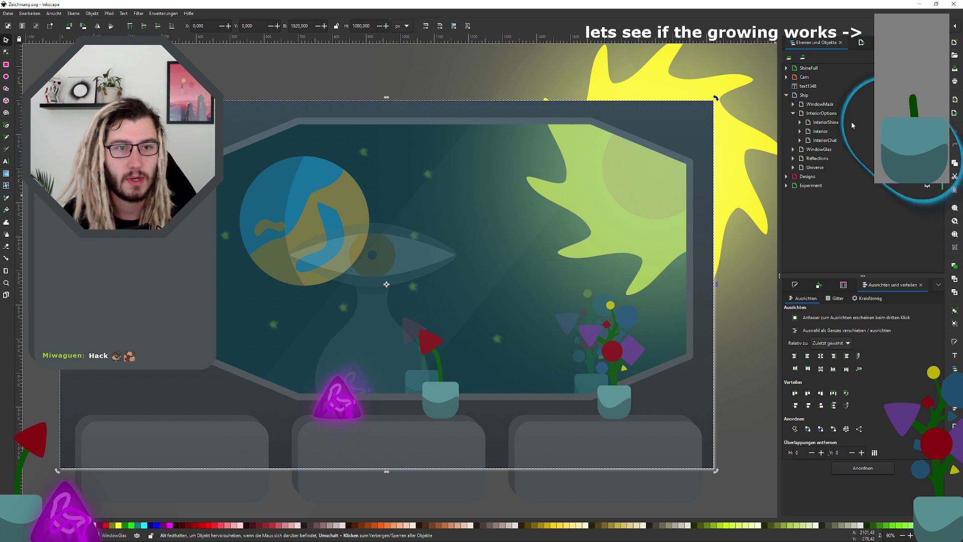
{"action": "left_click", "coordinate": [794, 113]}
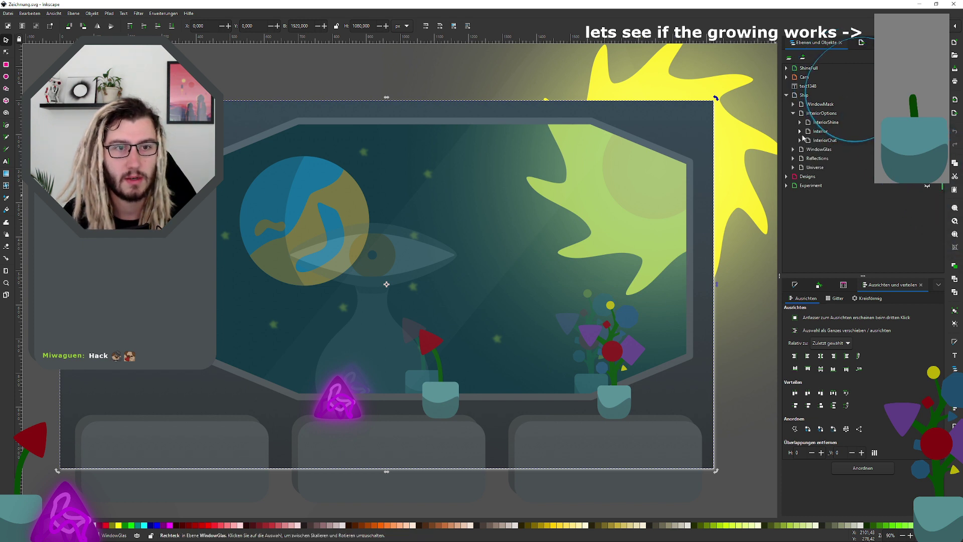
{"action": "left_click", "coordinate": [801, 132]}
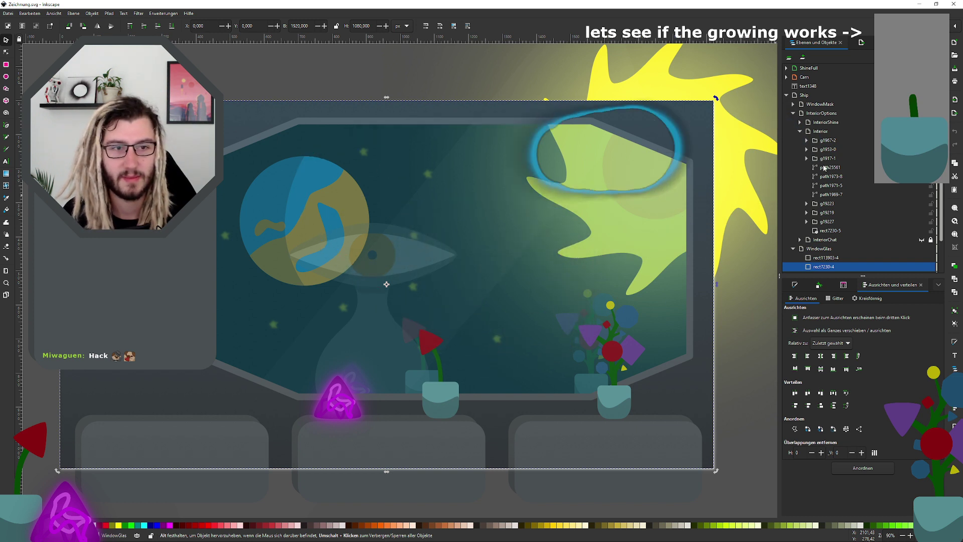
Step: Check which objects the Interior layer's flower groups contain and select the purple triangle's group g1967-2
{"action": "left_click", "coordinate": [807, 159]}
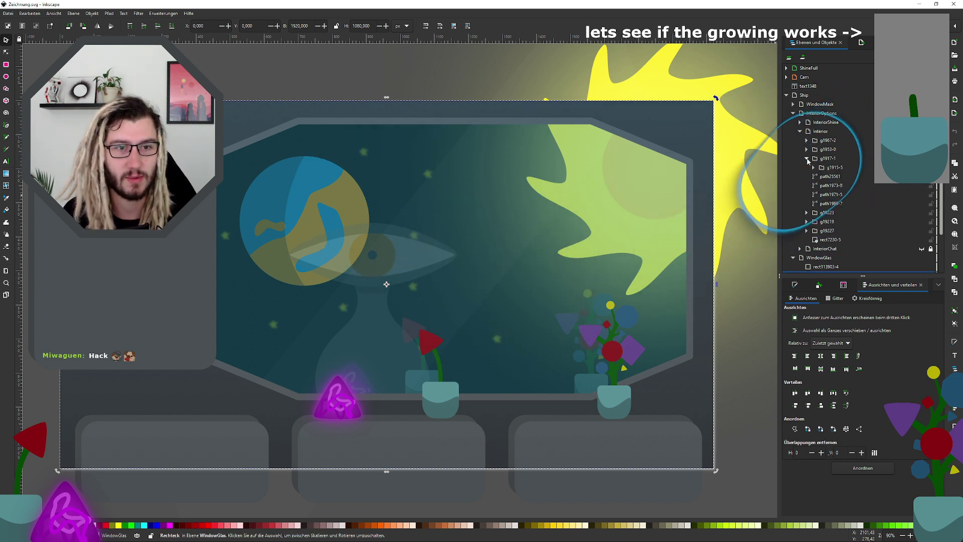
{"action": "left_click", "coordinate": [807, 158]}
{"action": "left_click", "coordinate": [825, 158]}
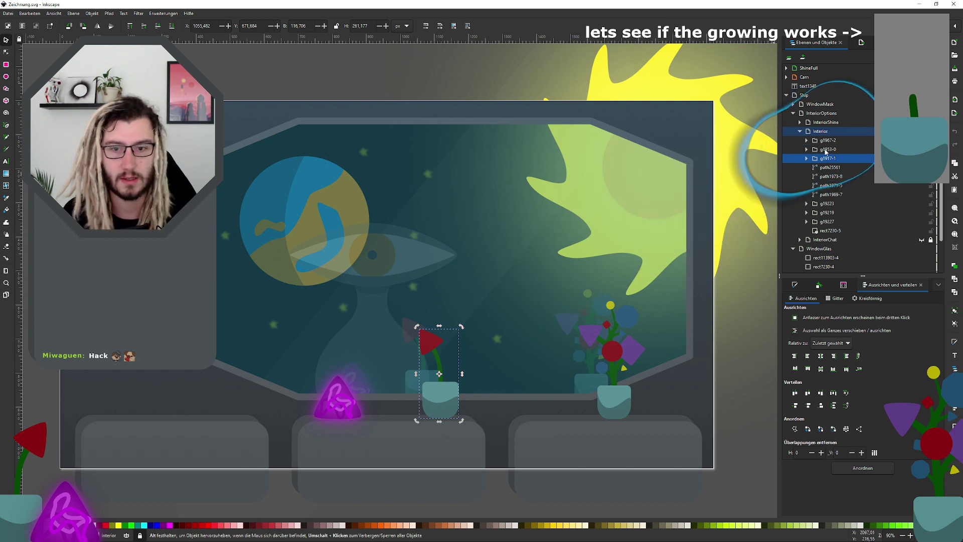
{"action": "left_click", "coordinate": [827, 151]}
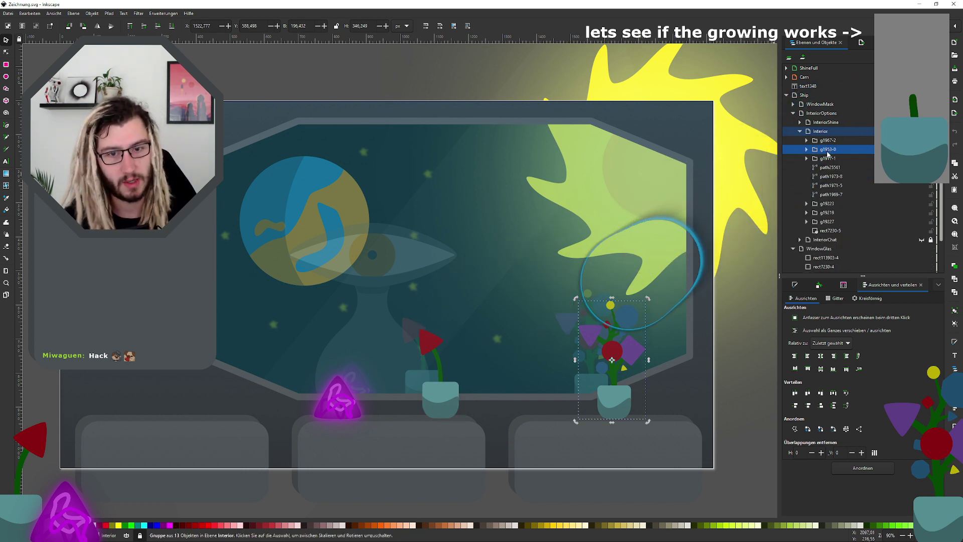
{"action": "left_click", "coordinate": [827, 142]}
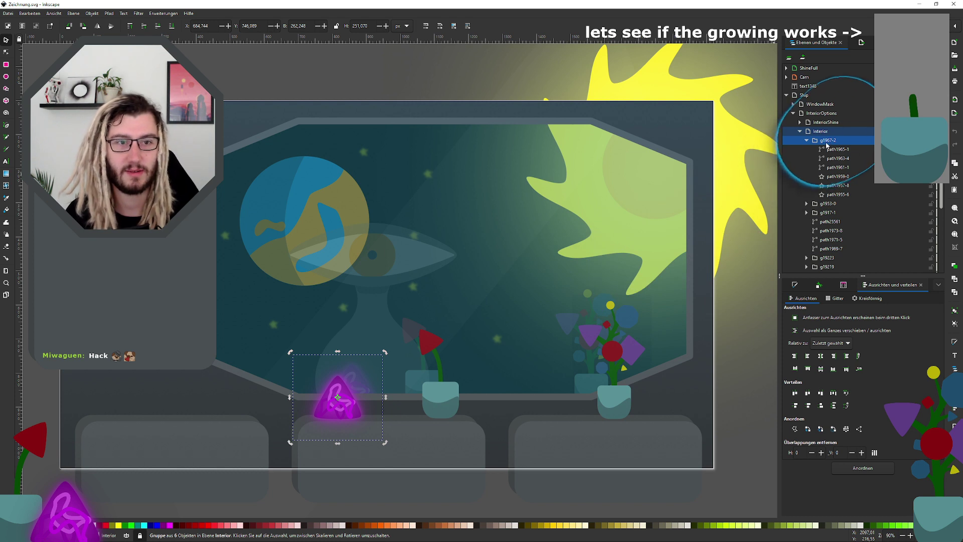
{"action": "left_click", "coordinate": [827, 143]}
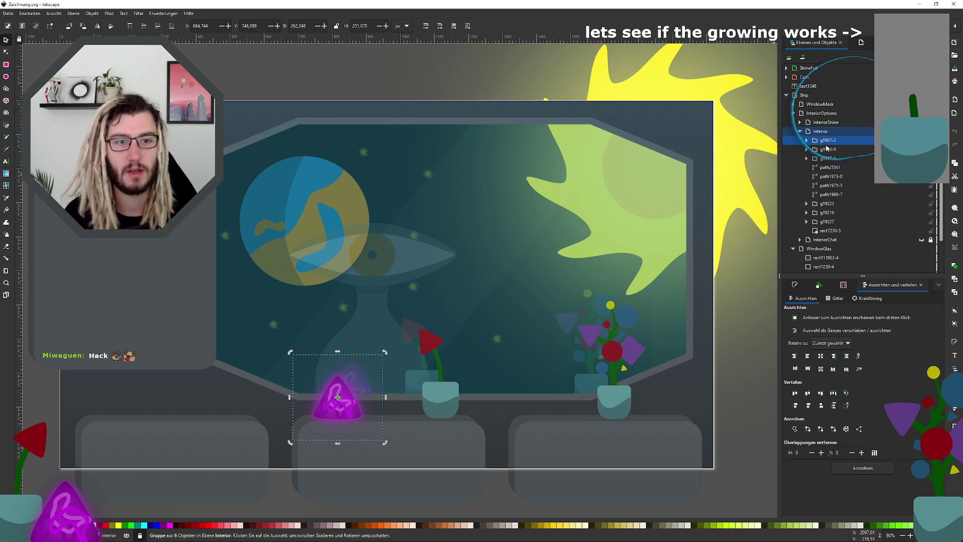
{"action": "left_click", "coordinate": [806, 141]}
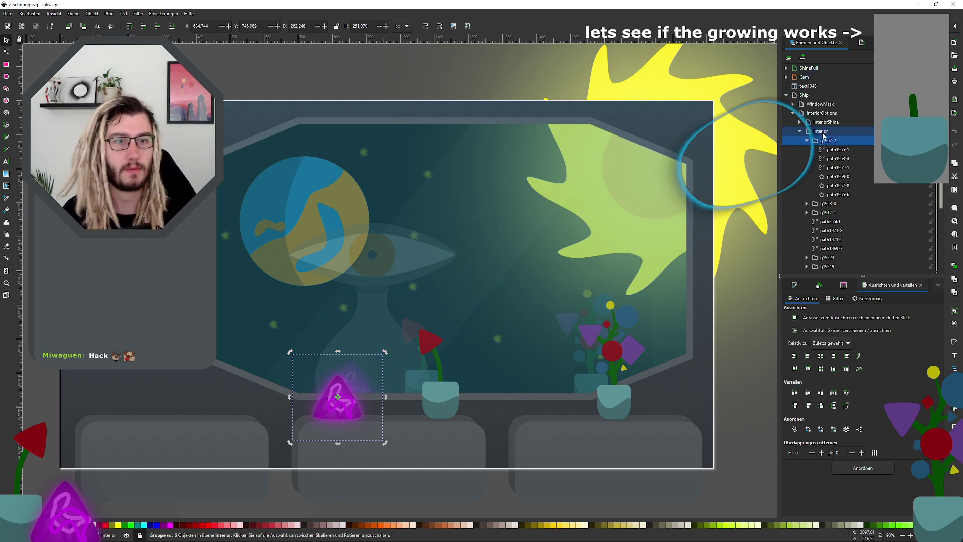
{"action": "left_click", "coordinate": [807, 141]}
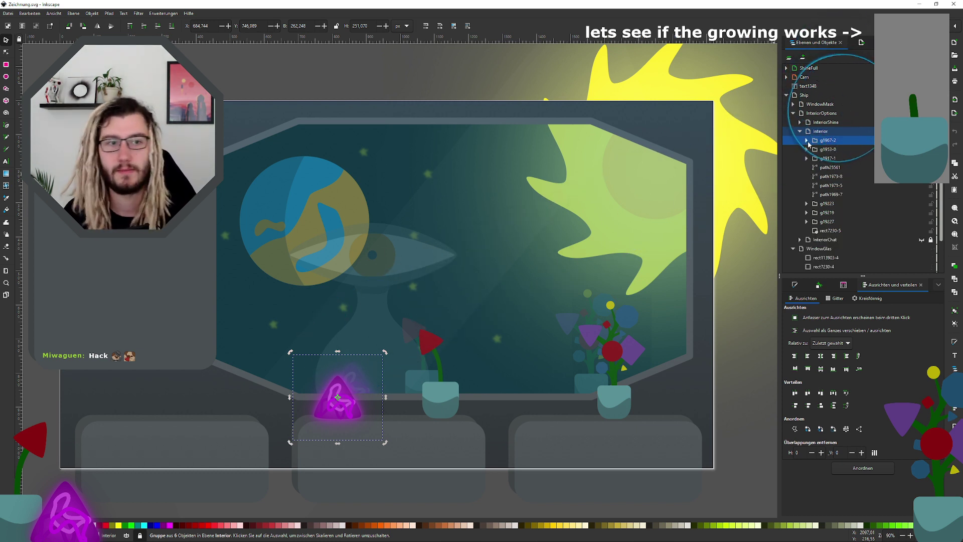
Step: Set up a single-image export of only the selected triangle group in Inkscape SVG format
{"action": "left_click", "coordinate": [861, 43]}
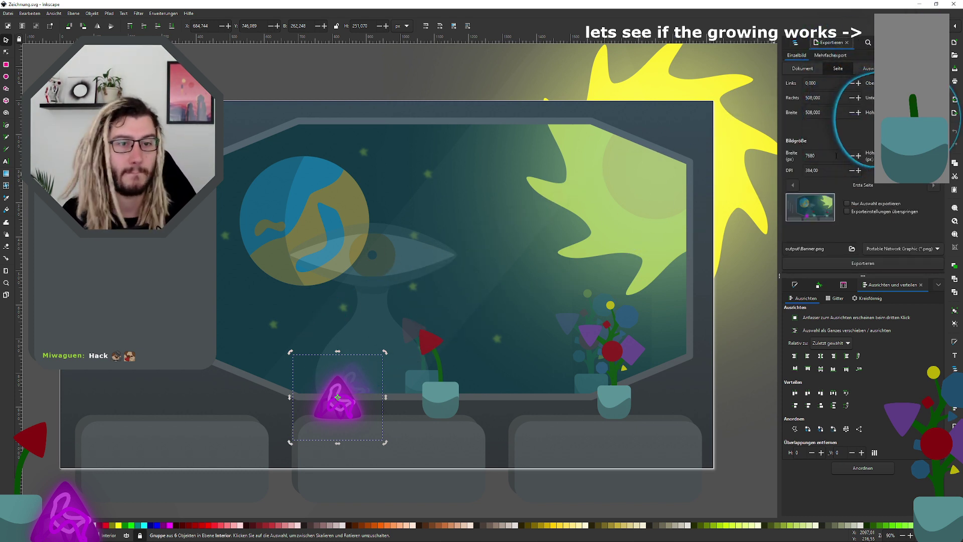
{"action": "left_click", "coordinate": [871, 70]}
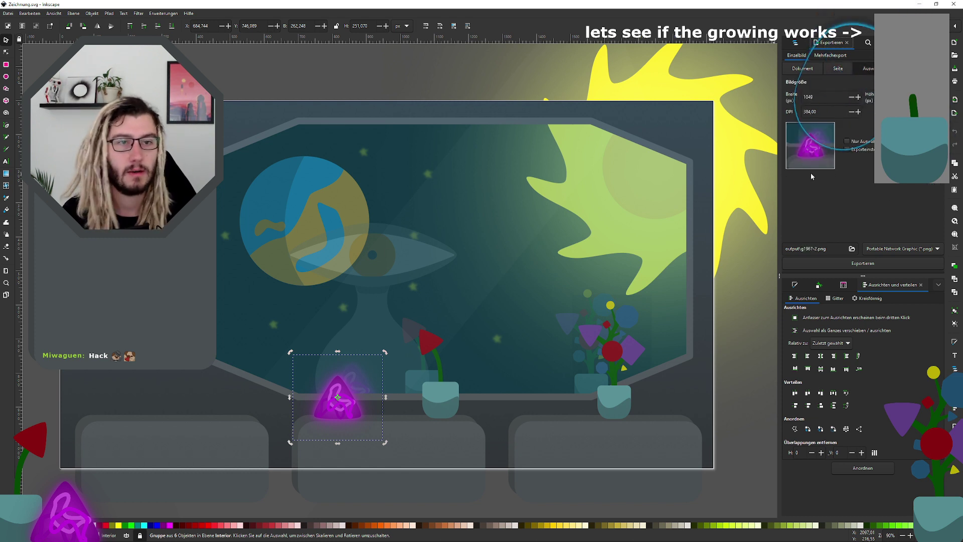
{"action": "left_click", "coordinate": [847, 142]}
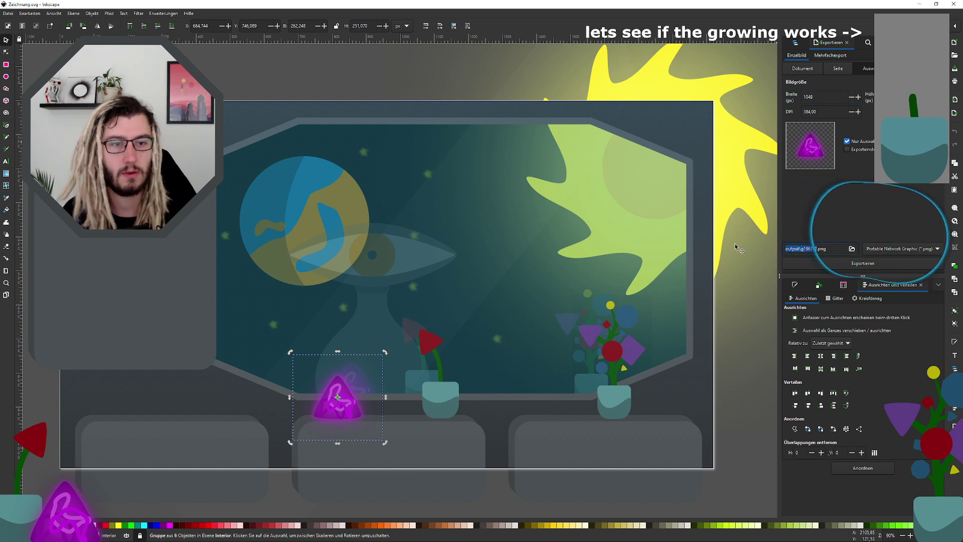
{"action": "left_click", "coordinate": [911, 250]}
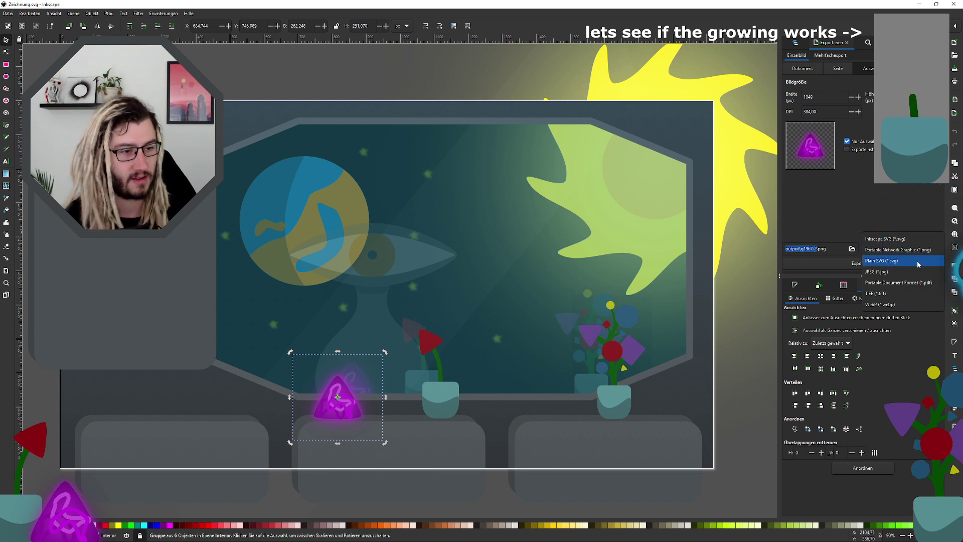
{"action": "left_click", "coordinate": [895, 238]}
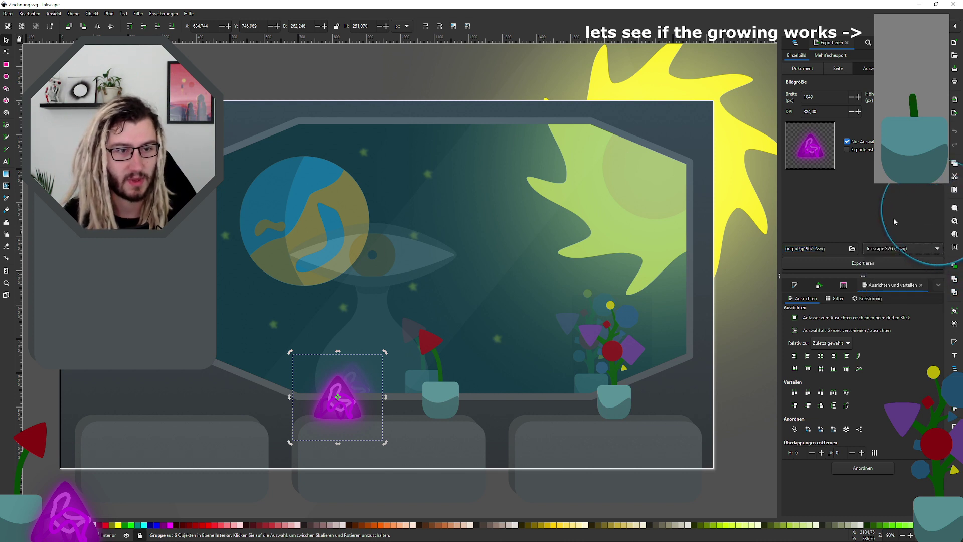
Step: Name the export file Tria.svg and export the triangle group
{"action": "key", "text": "BackSpace"}
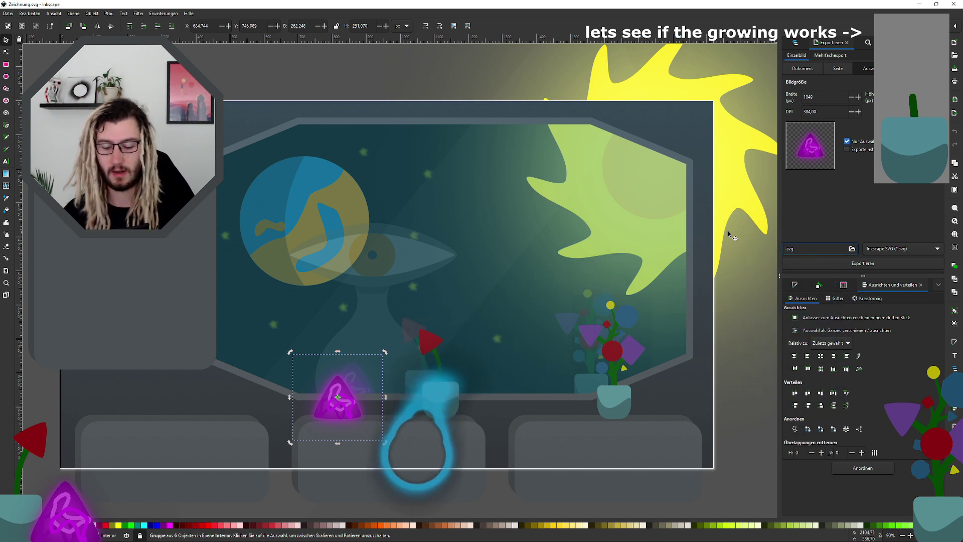
{"action": "type", "text": "1"}
{"action": "type", "text": "ria"}
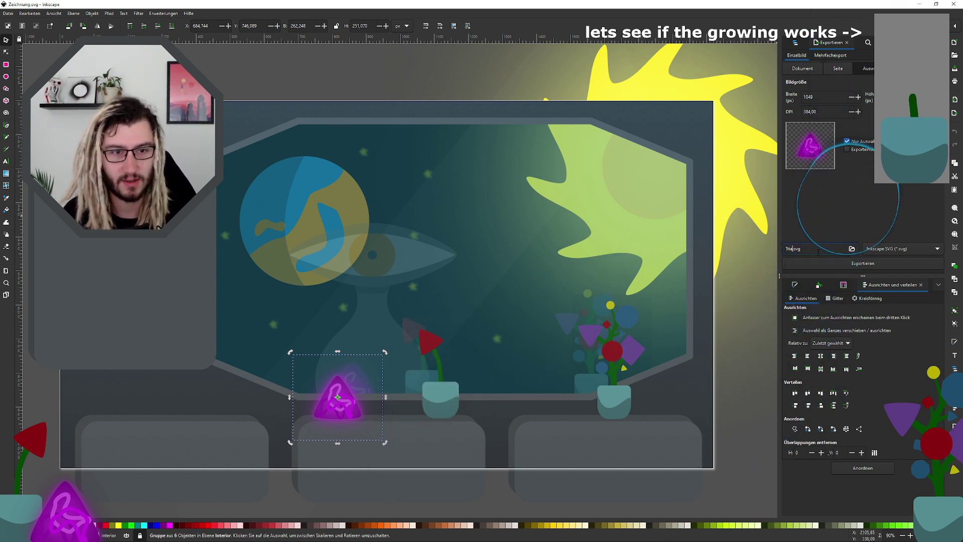
{"action": "left_click", "coordinate": [856, 267]}
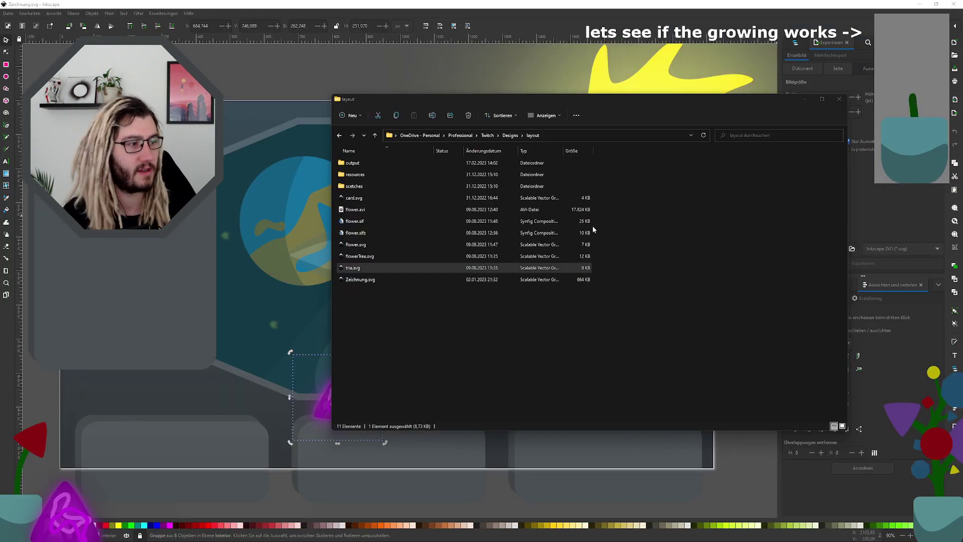
Step: Move the layout folder window out of the way, return to Inkscape and open the recent document tria.svg
{"action": "left_click_drag", "start_coordinate": [502, 100], "coordinate": [494, 116]}
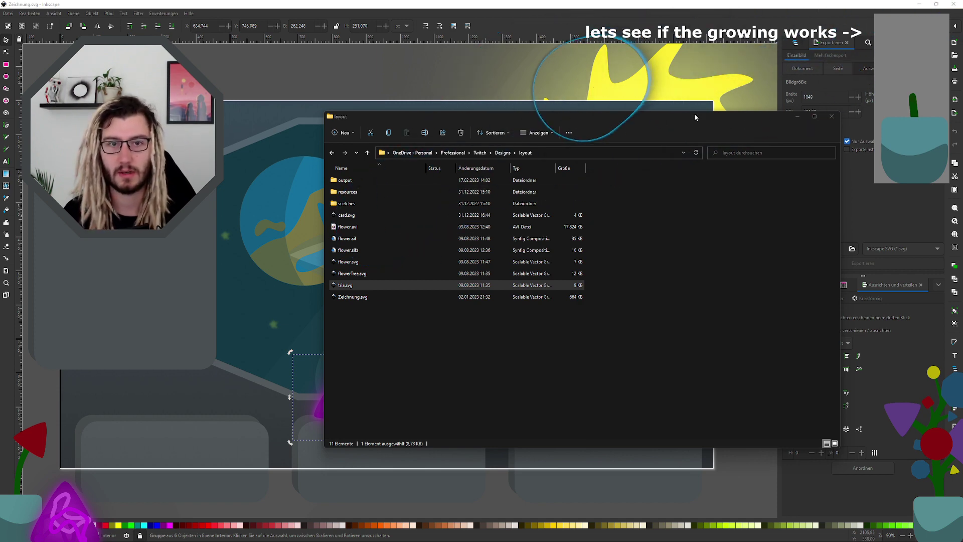
{"action": "left_click_drag", "start_coordinate": [694, 113], "coordinate": [596, 365]}
{"action": "left_click", "coordinate": [465, 308]}
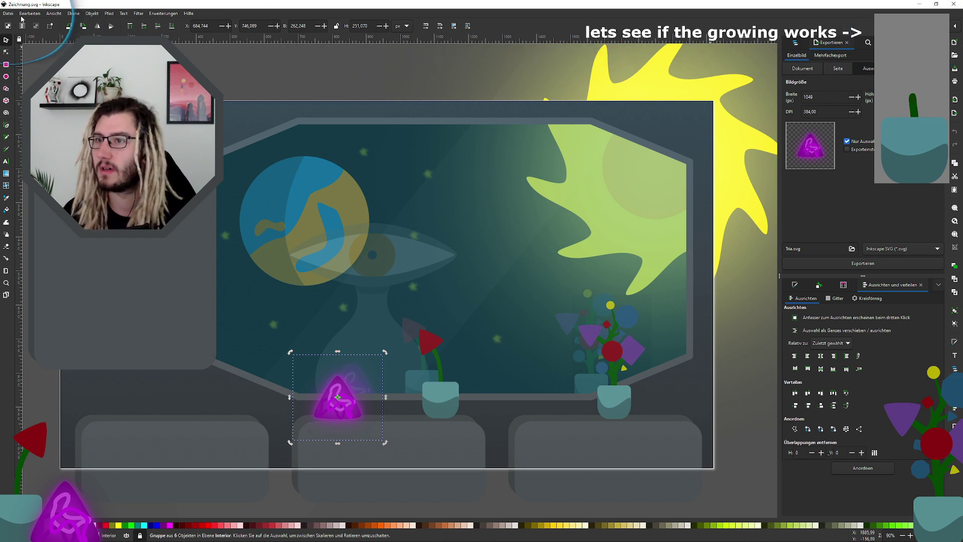
{"action": "left_click", "coordinate": [8, 13]}
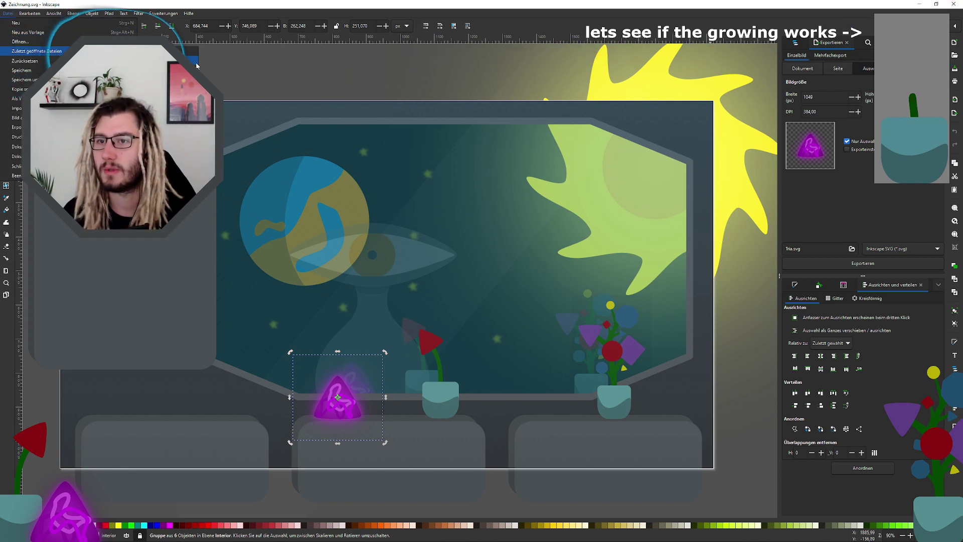
{"action": "key", "text": "Escape"}
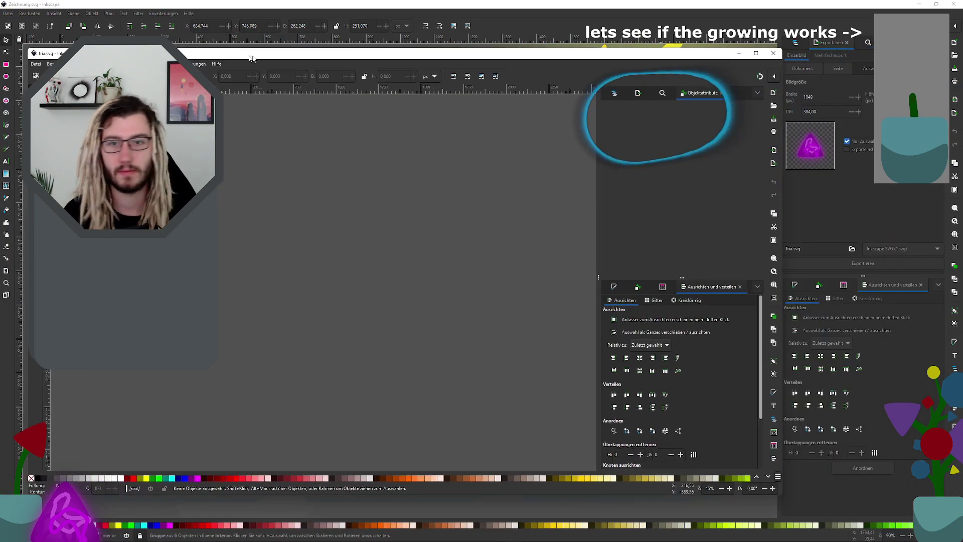
Step: Maximize the tria.svg drawing window and place the layout folder's File Explorer window over its centre
{"action": "key", "text": "super+Down"}
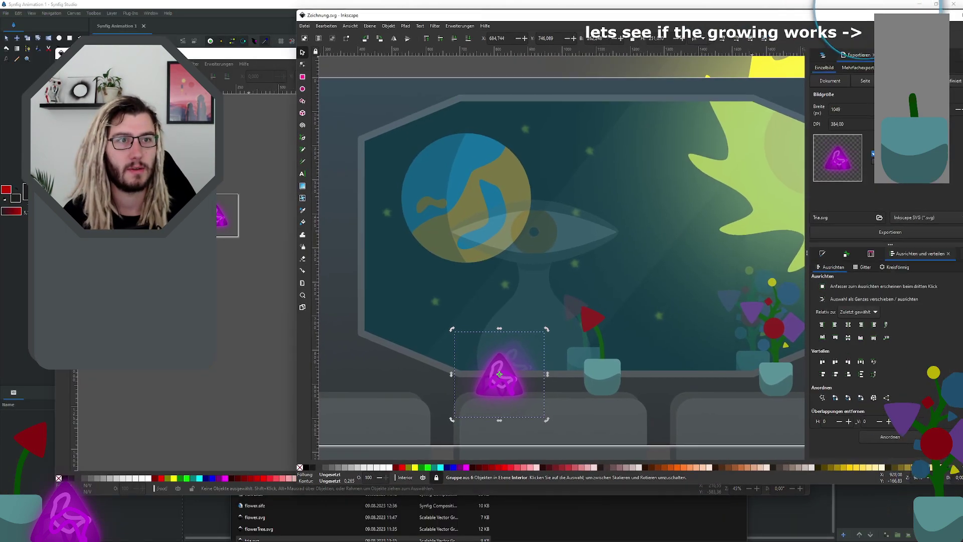
{"action": "left_click_drag", "start_coordinate": [873, 4], "coordinate": [756, 37]}
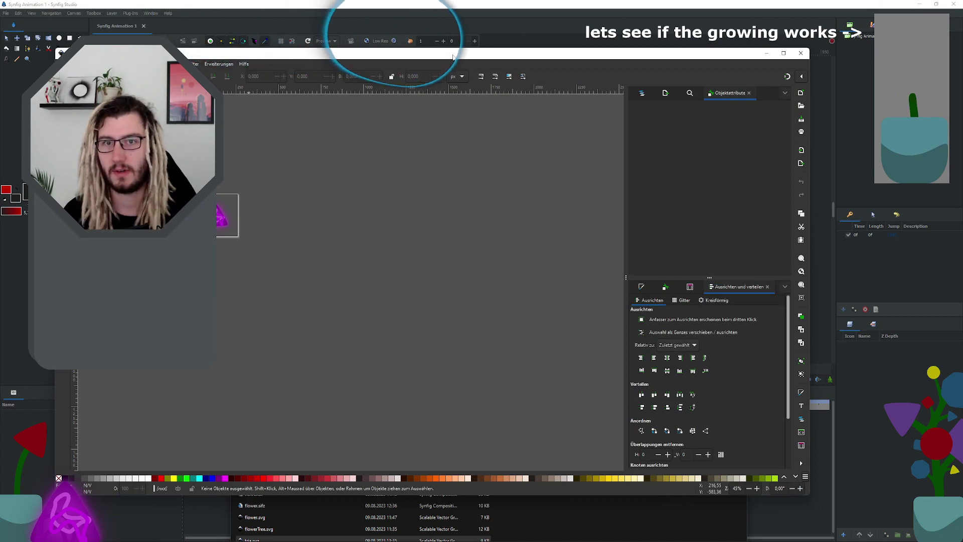
{"action": "key", "text": "super+Up"}
{"action": "key", "text": "super+Tab"}
{"action": "left_click", "coordinate": [527, 218]}
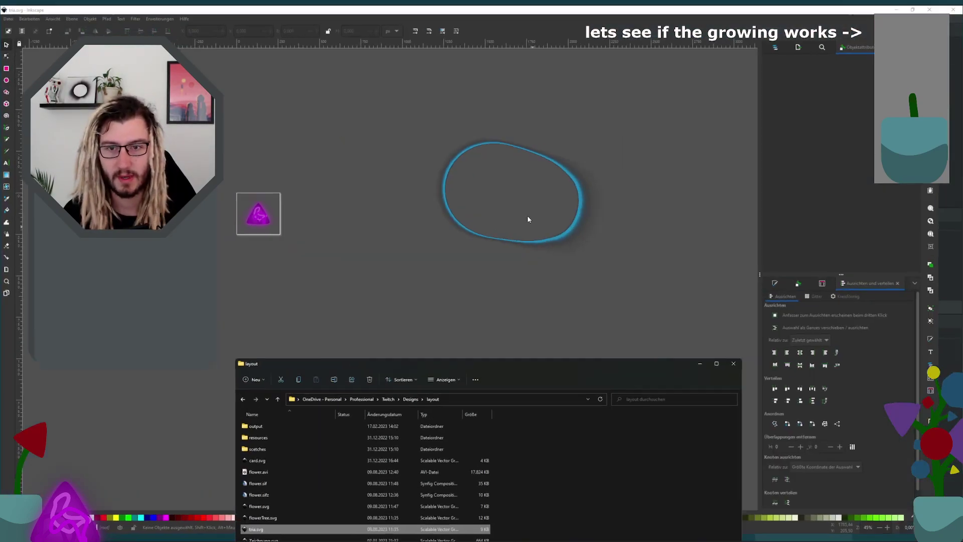
{"action": "left_click_drag", "start_coordinate": [502, 406], "coordinate": [572, 105]}
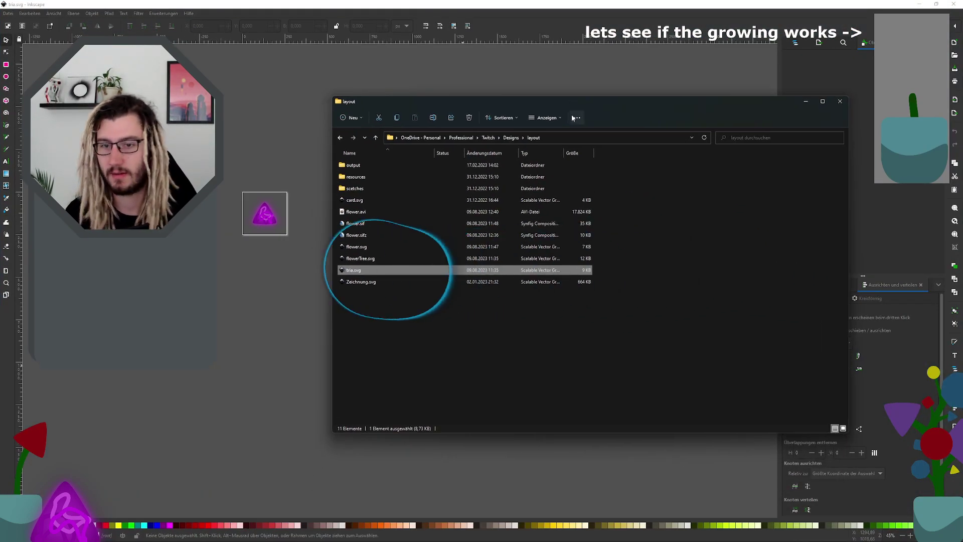
Step: Move the six paths out of the group nested in the Ship layer to the document root and delete the Ship layer
{"action": "left_click", "coordinate": [481, 7]}
{"action": "scroll", "coordinate": [269, 218], "scroll_direction": "up", "scroll_amount": 6}
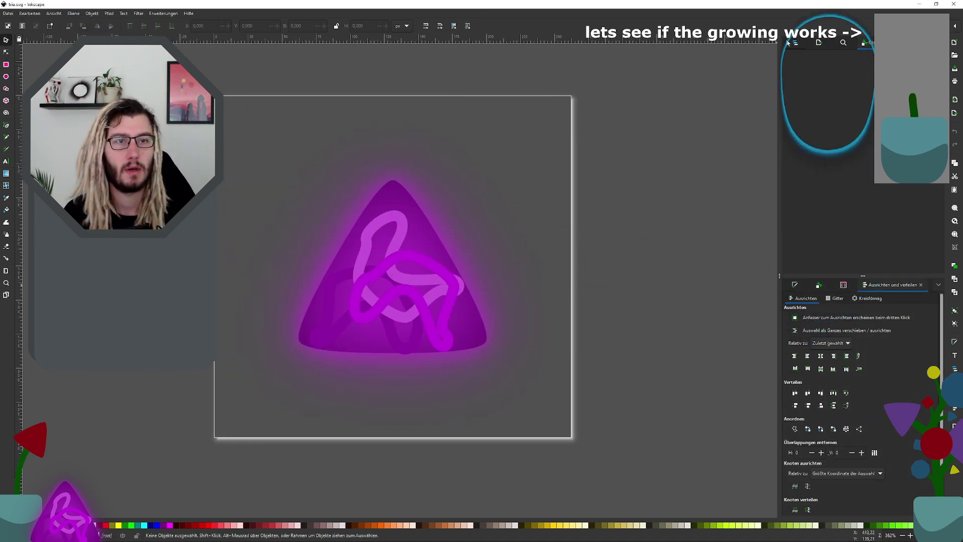
{"action": "left_click", "coordinate": [814, 43]}
{"action": "left_click", "coordinate": [801, 78]}
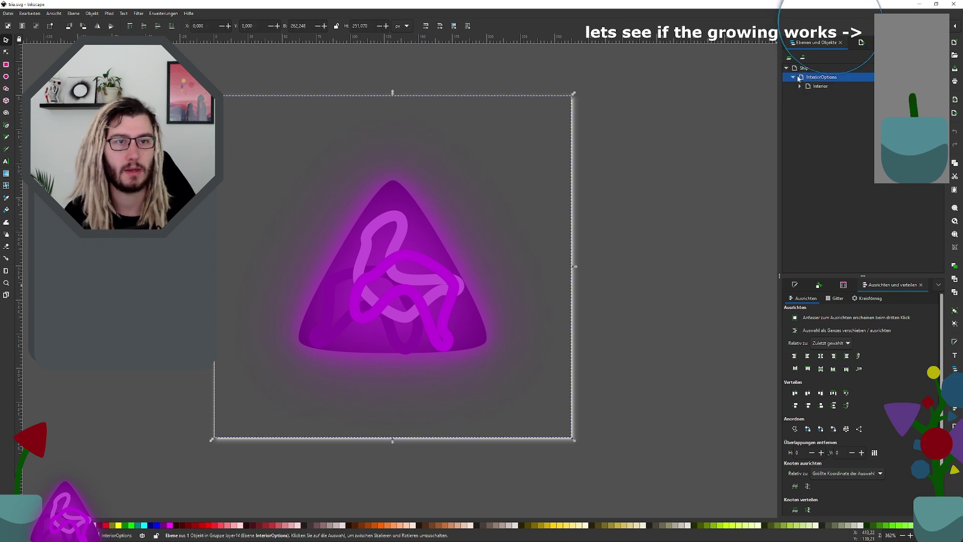
{"action": "left_click", "coordinate": [807, 95]}
{"action": "left_click", "coordinate": [838, 104]}
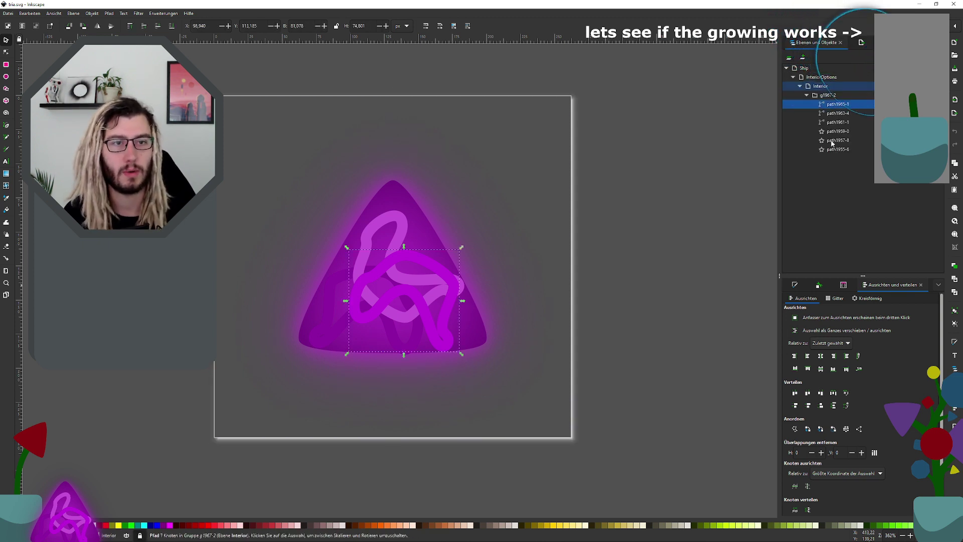
{"action": "left_click", "coordinate": [833, 149], "text": "shift"}
{"action": "left_click_drag", "start_coordinate": [838, 113], "coordinate": [818, 66]}
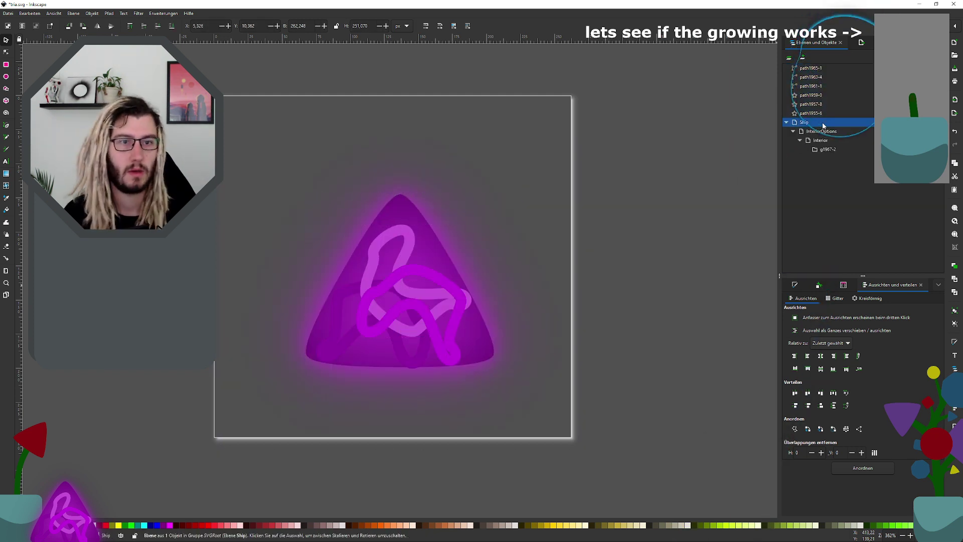
{"action": "key", "text": "Delete"}
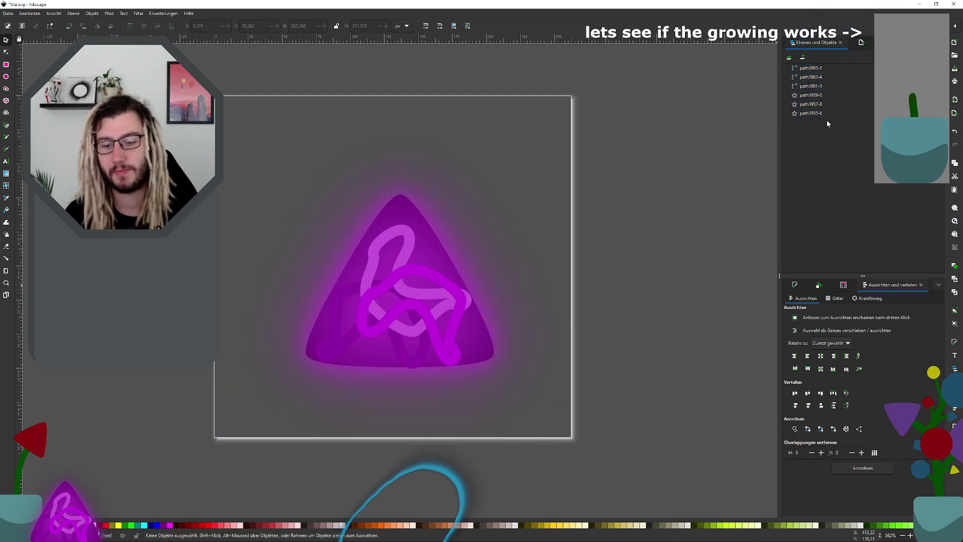
Step: Add a new layer named Inners for the three curved line paths
{"action": "left_click", "coordinate": [811, 68]}
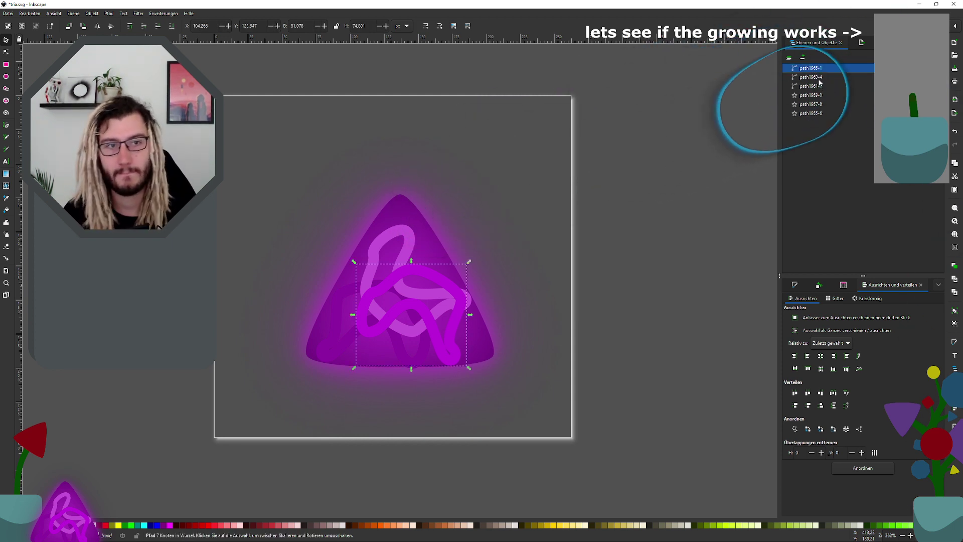
{"action": "left_click", "coordinate": [818, 86], "text": "shift"}
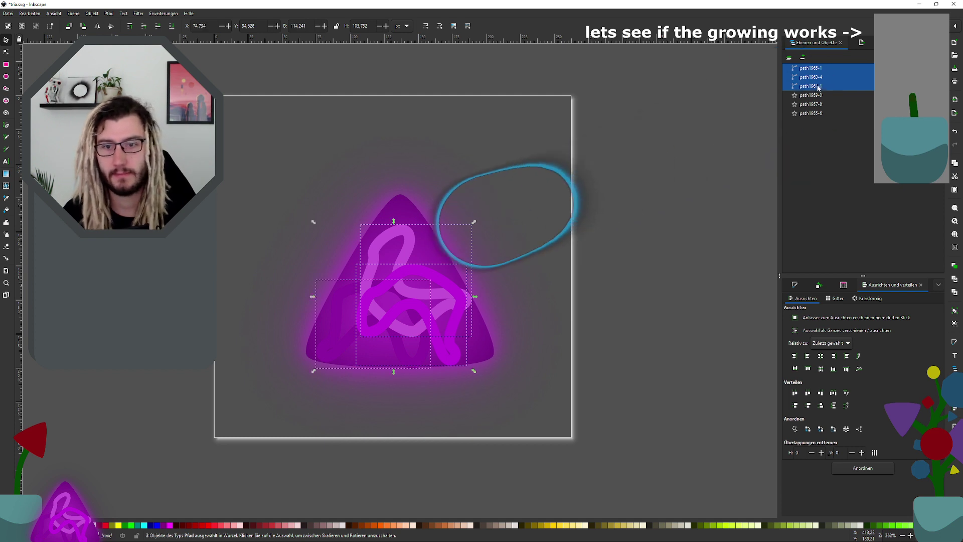
{"action": "left_click", "coordinate": [799, 59]}
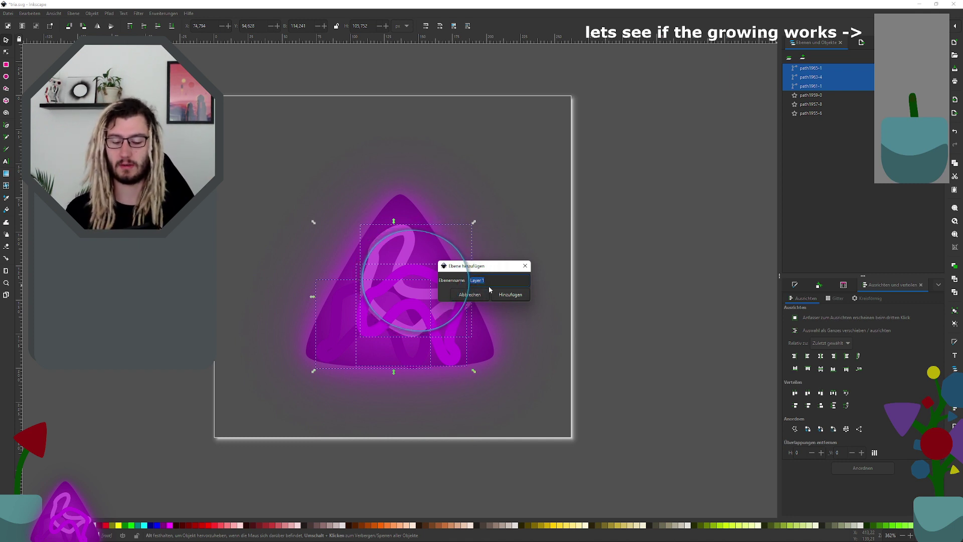
{"action": "type", "text": "Inne"}
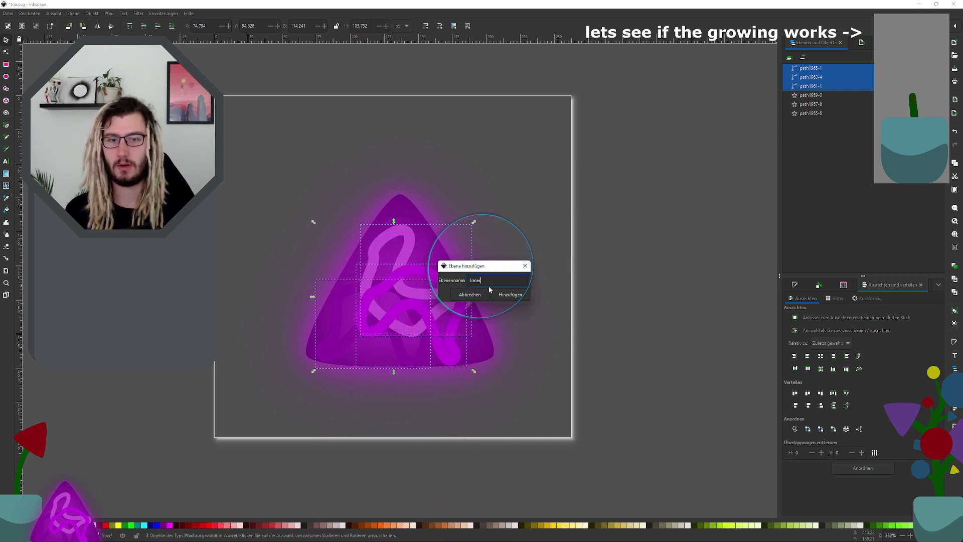
{"action": "type", "text": "rs"}
{"action": "key", "text": "Return"}
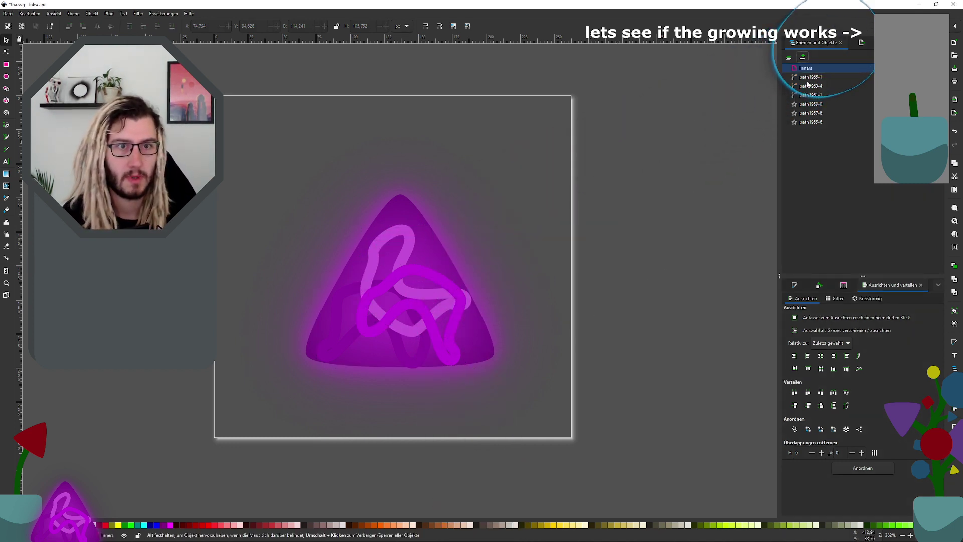
Step: Move the three curved line paths, path1965-1, path1963-4 and path1961-1, into the Inners layer
{"action": "left_click", "coordinate": [811, 77]}
{"action": "left_click", "coordinate": [811, 95], "text": "shift"}
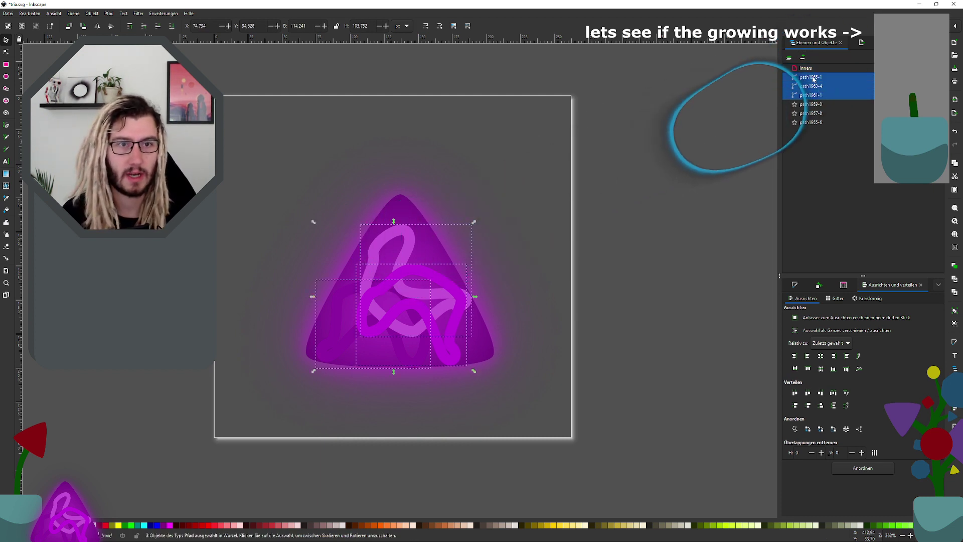
{"action": "left_click_drag", "start_coordinate": [813, 79], "coordinate": [807, 68]}
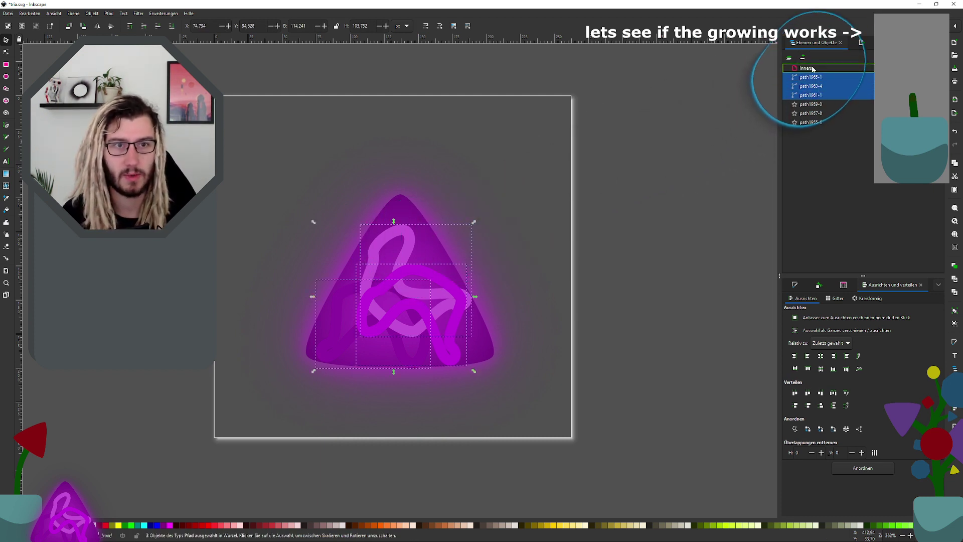
Step: Identify the star shapes outside the layer and raise the large glow shape path1959-0 above the Inners layer
{"action": "left_click", "coordinate": [819, 106]}
{"action": "left_click", "coordinate": [815, 122]}
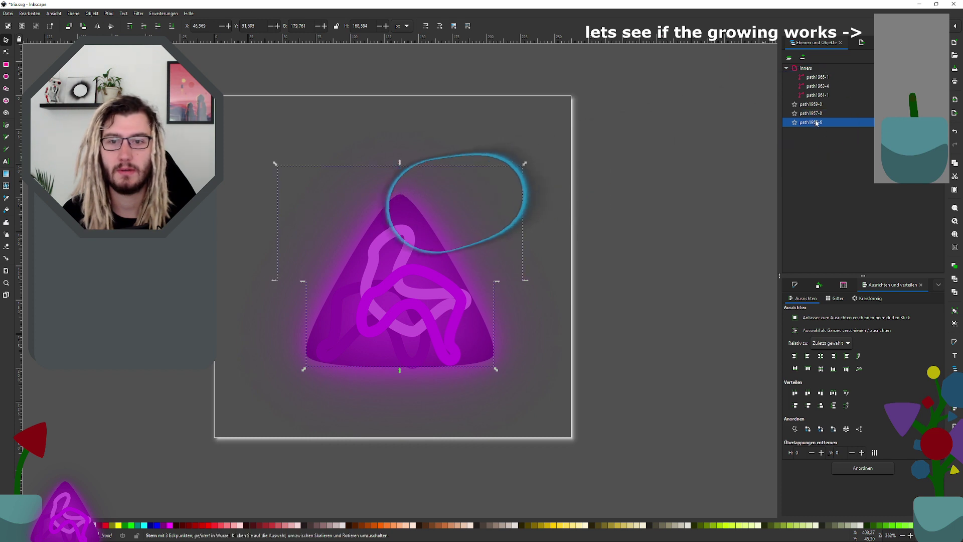
{"action": "left_click", "coordinate": [815, 104]}
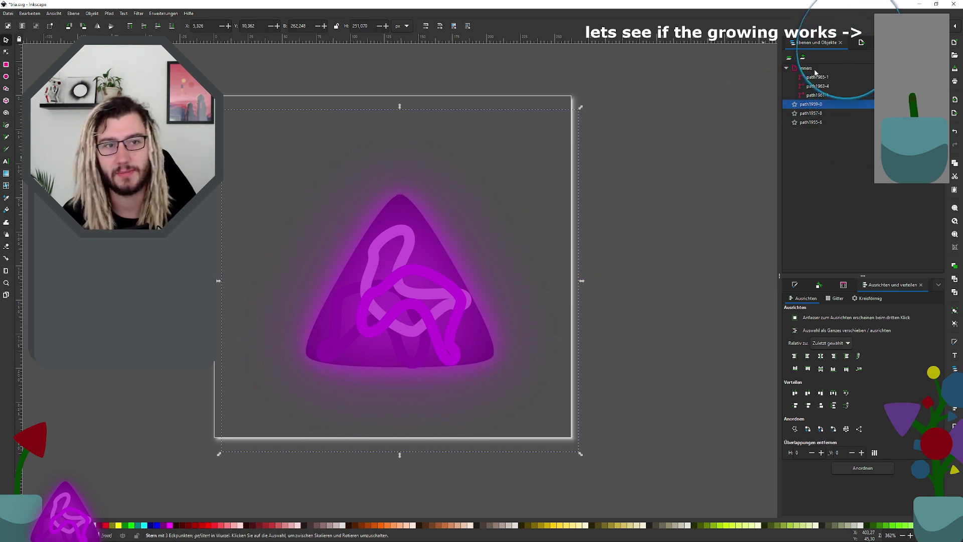
{"action": "left_click", "coordinate": [813, 122]}
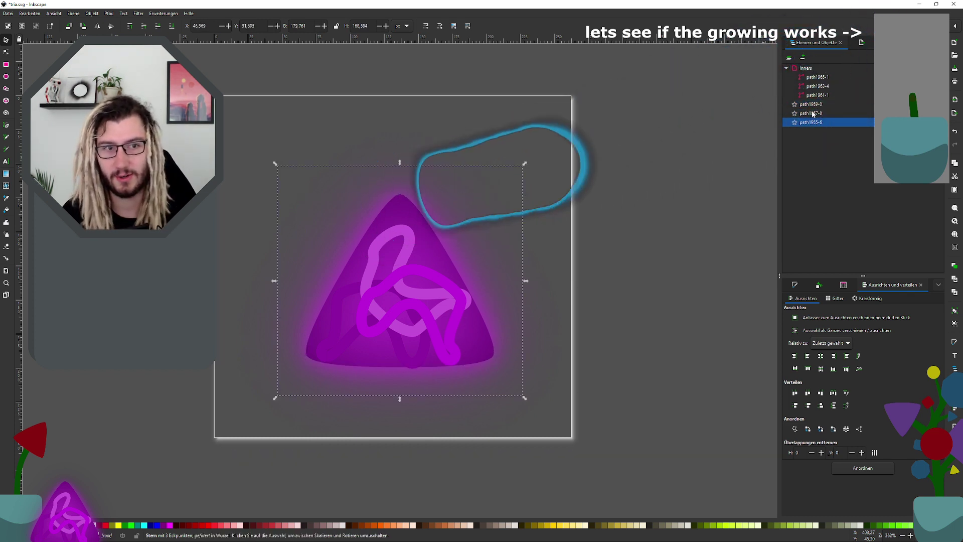
{"action": "left_click", "coordinate": [812, 104]}
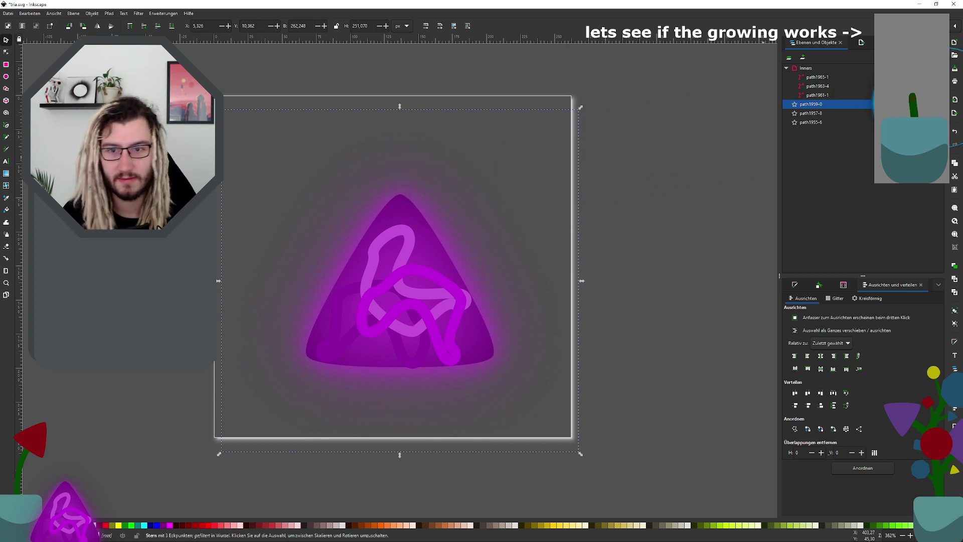
{"action": "left_click", "coordinate": [865, 68]}
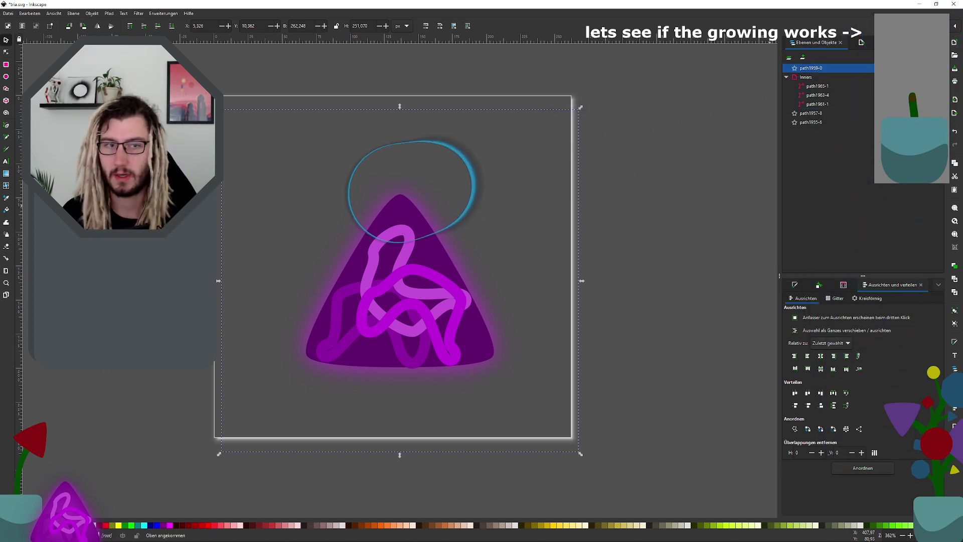
{"action": "key", "text": "Home"}
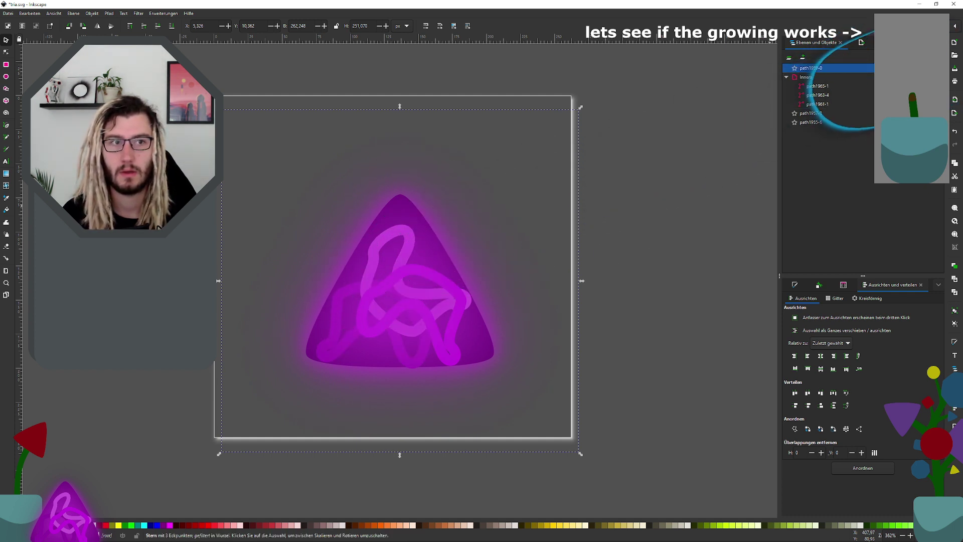
{"action": "key", "text": "Page_Down"}
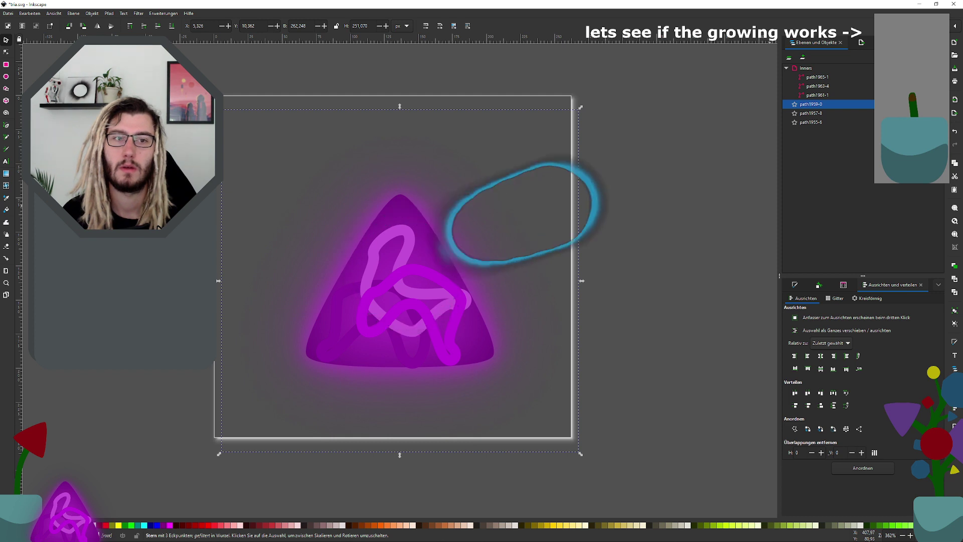
{"action": "key", "text": "Page_Up"}
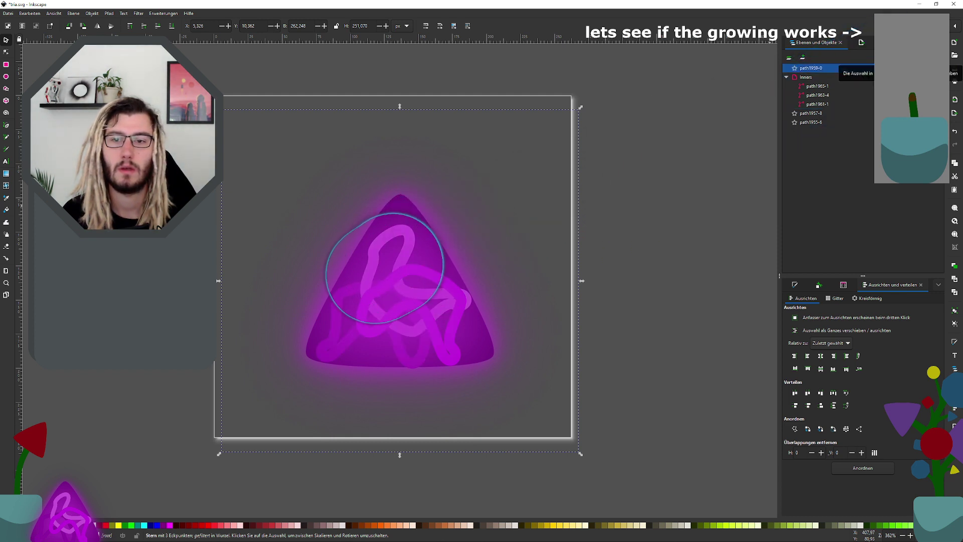
Step: Rename the large glow shape above the Inners layer as GlowTop
{"action": "left_click", "coordinate": [864, 113]}
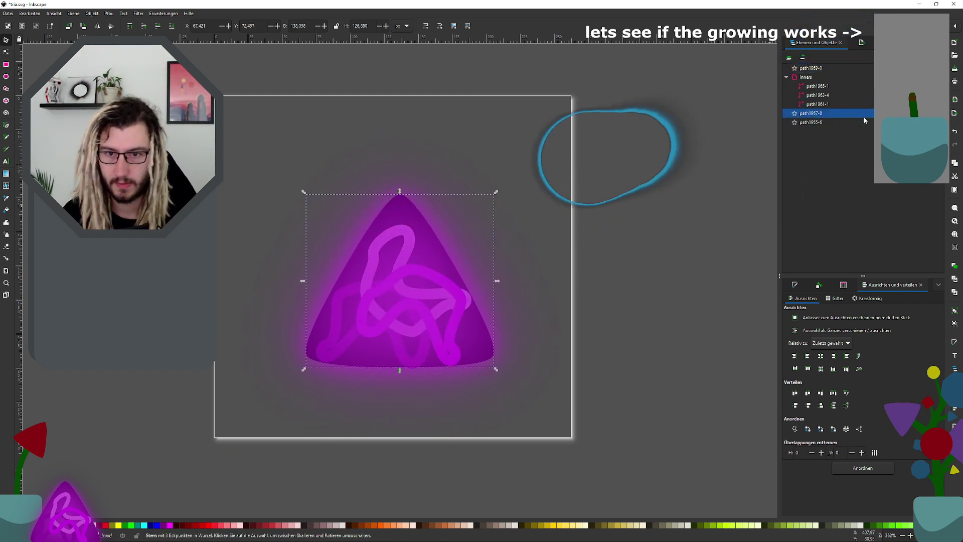
{"action": "left_click", "coordinate": [836, 123]}
{"action": "left_click", "coordinate": [811, 68]}
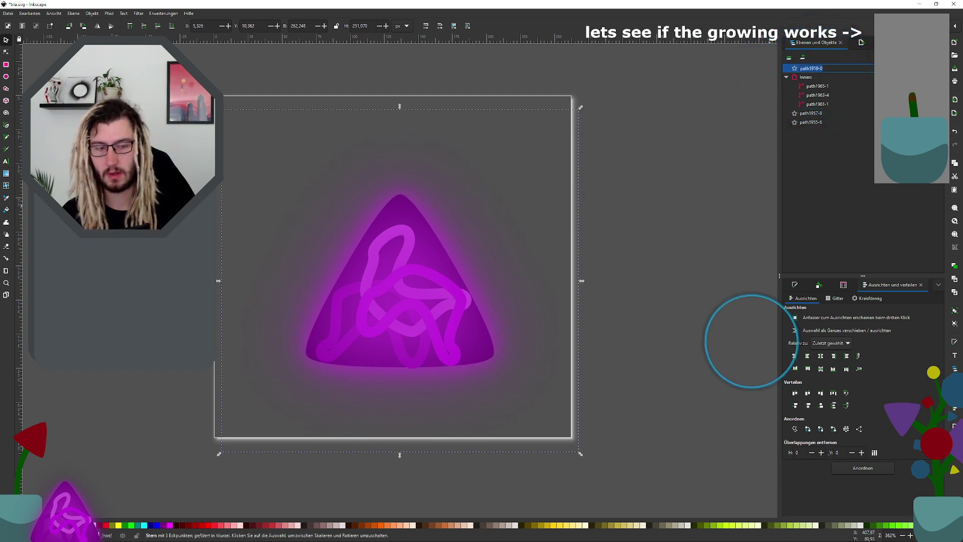
{"action": "type", "text": "Glow"}
{"action": "key", "text": "Return"}
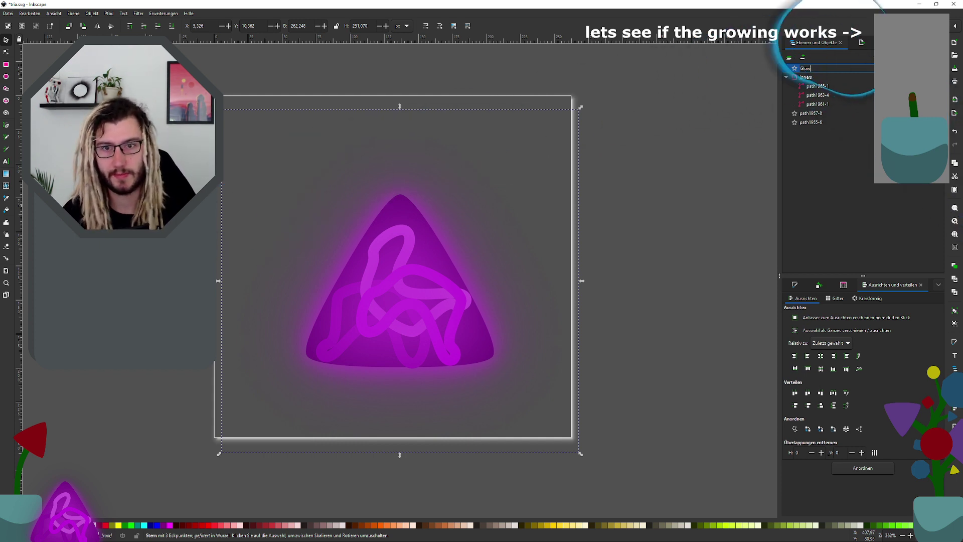
{"action": "type", "text": "Top"}
{"action": "key", "text": "Return"}
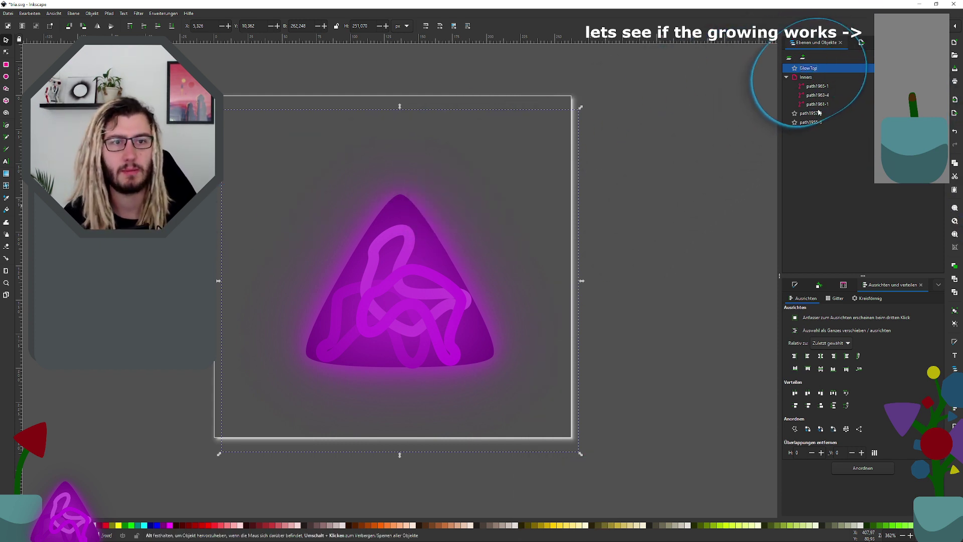
Step: Draw a trial rounded three-cornered star above the purple triangle and undo it
{"action": "left_click", "coordinate": [807, 77]}
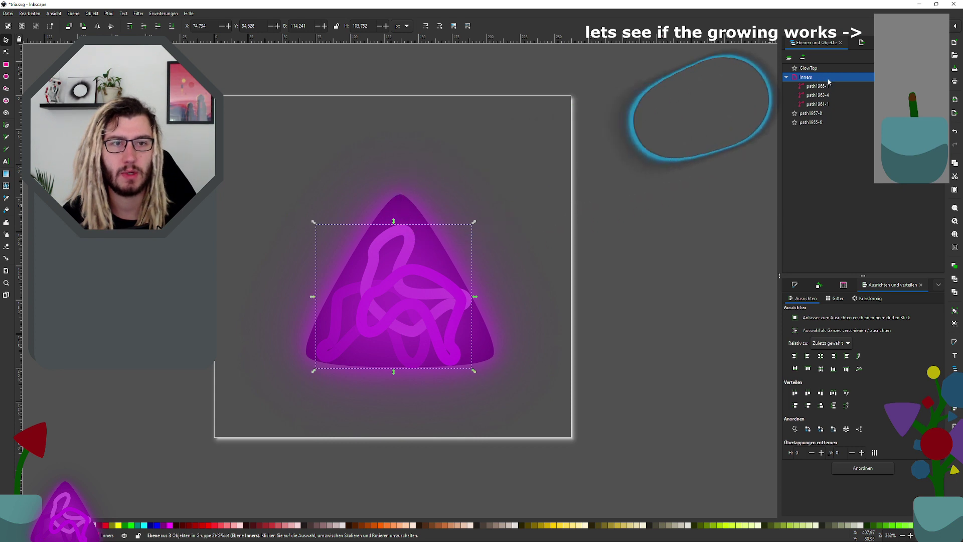
{"action": "left_click", "coordinate": [813, 114]}
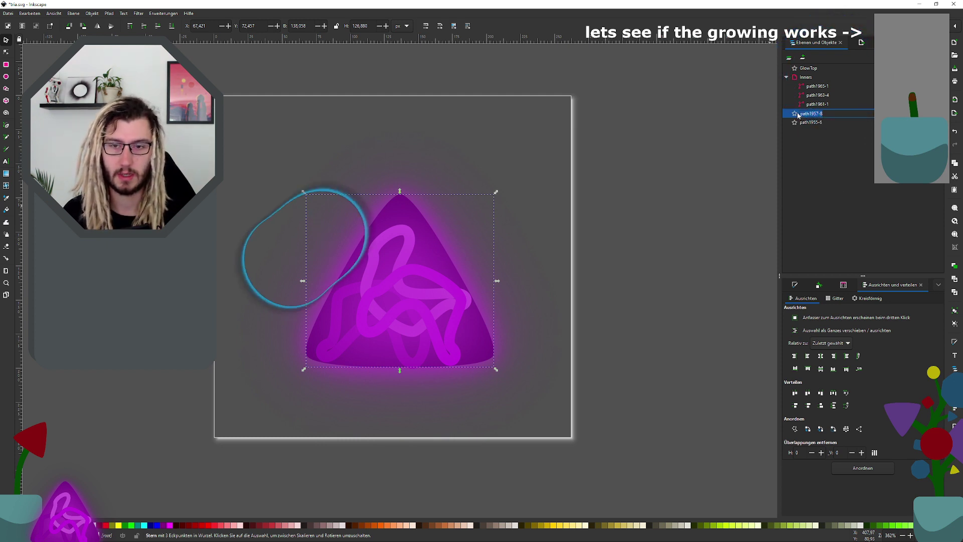
{"action": "left_click", "coordinate": [6, 89]}
{"action": "left_click_drag", "start_coordinate": [374, 137], "coordinate": [431, 180]}
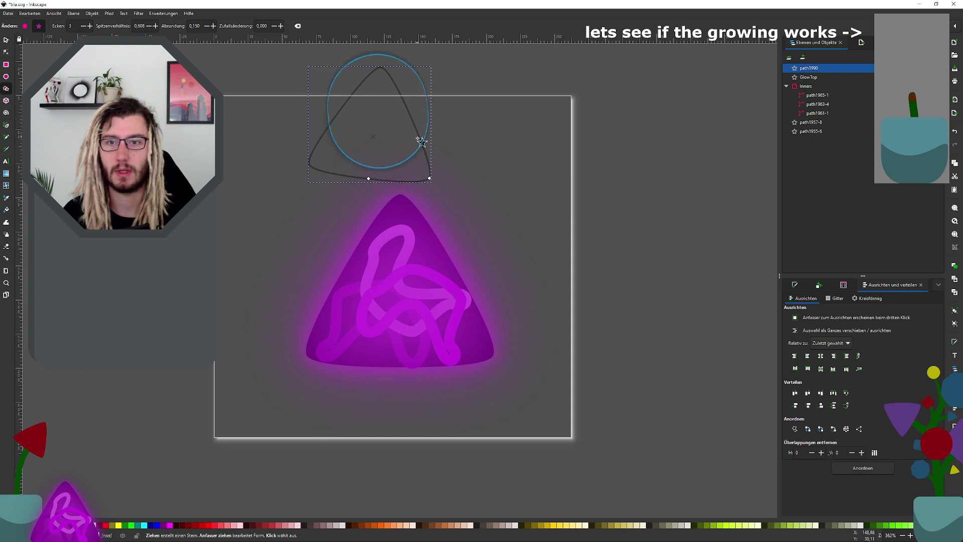
{"action": "key", "text": "ctrl+z"}
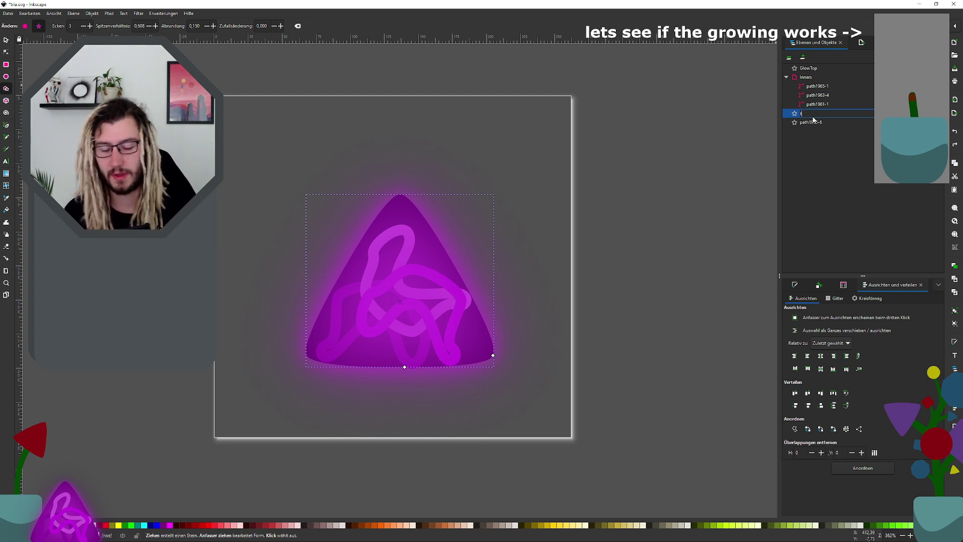
Step: Rename the triangle body shape directly below the Inners layer as Thing
{"action": "type", "text": "hing"}
{"action": "key", "text": "Delete"}
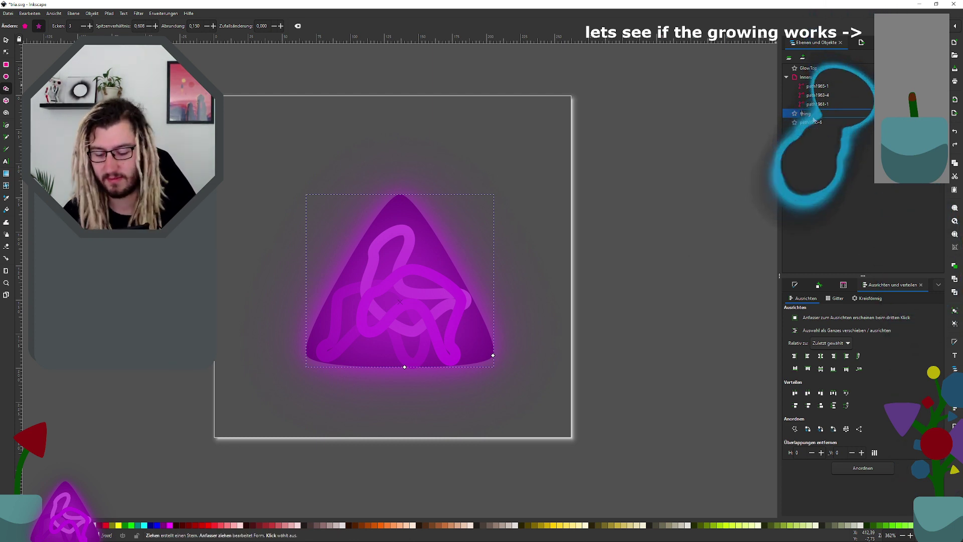
{"action": "type", "text": "T"}
{"action": "key", "text": "Return"}
Step: Rename the rearmost glow shape path1955-6 as GlowBack and save the drawing
{"action": "left_click", "coordinate": [813, 123]}
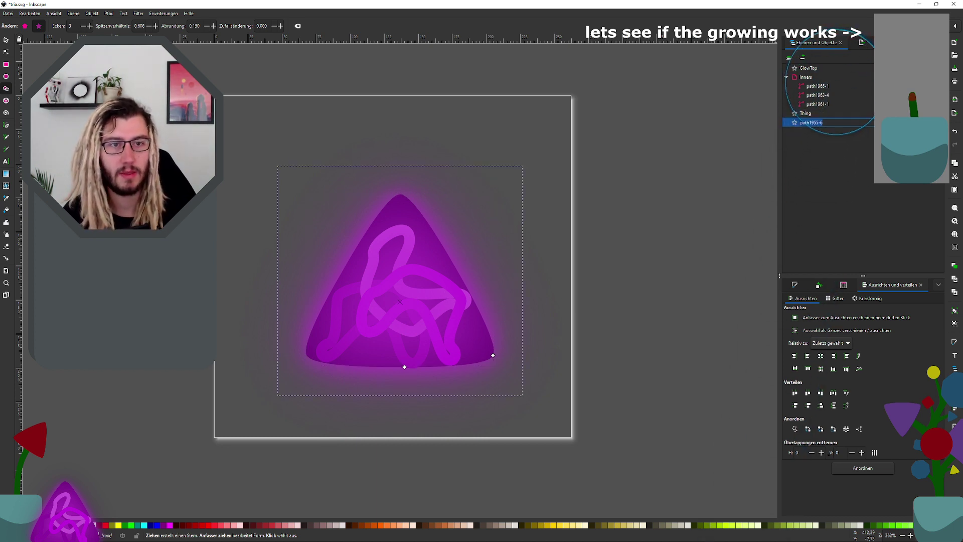
{"action": "double_click", "coordinate": [812, 123]}
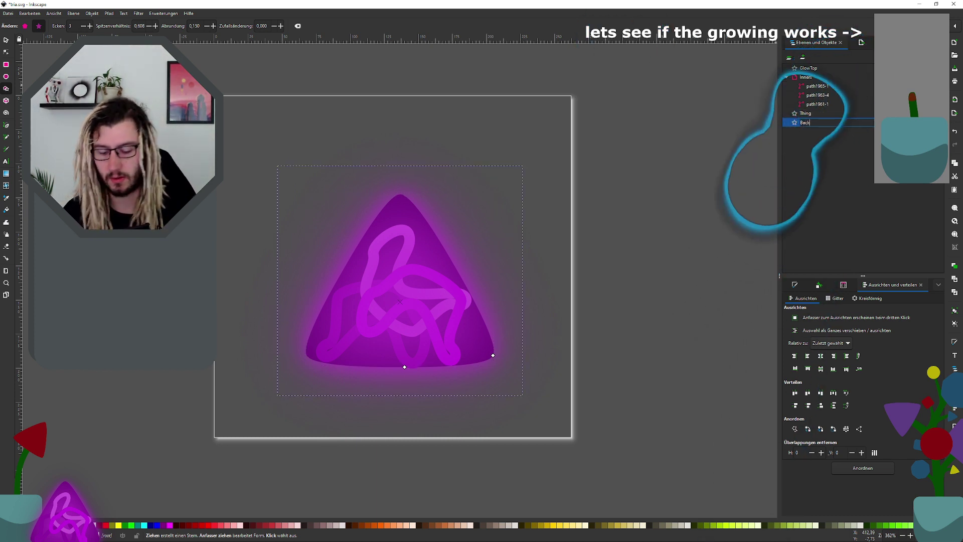
{"action": "type", "text": "BlowBack"}
{"action": "key", "text": "Return"}
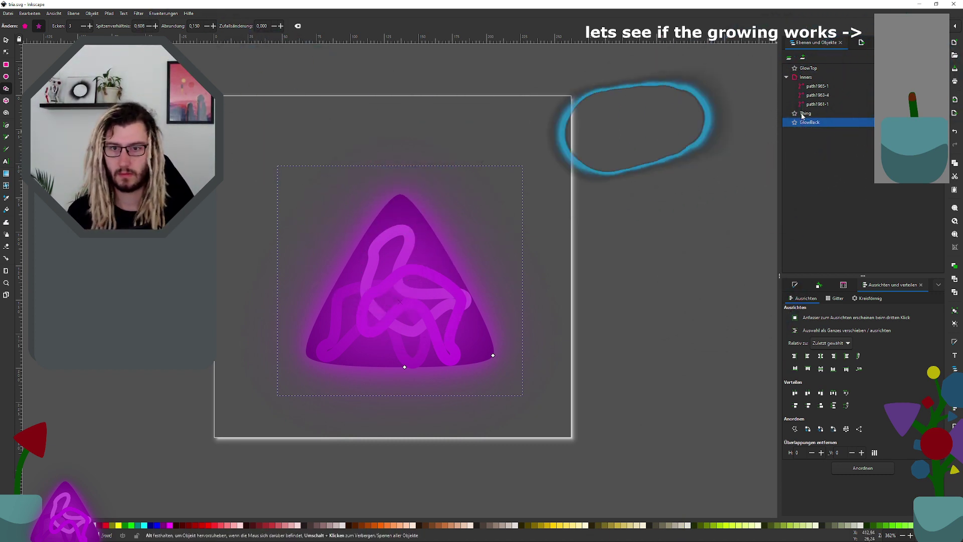
Step: Select all the triangle's shapes from GlowTop to GlowBack, move them together slightly up and left to centre them on the page, and save
{"action": "left_click", "coordinate": [816, 104]}
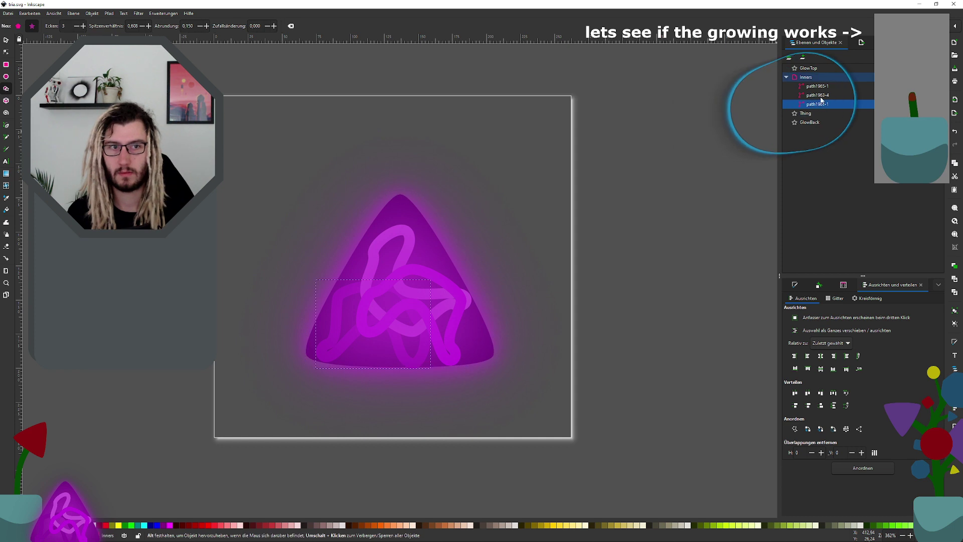
{"action": "left_click", "coordinate": [810, 69]}
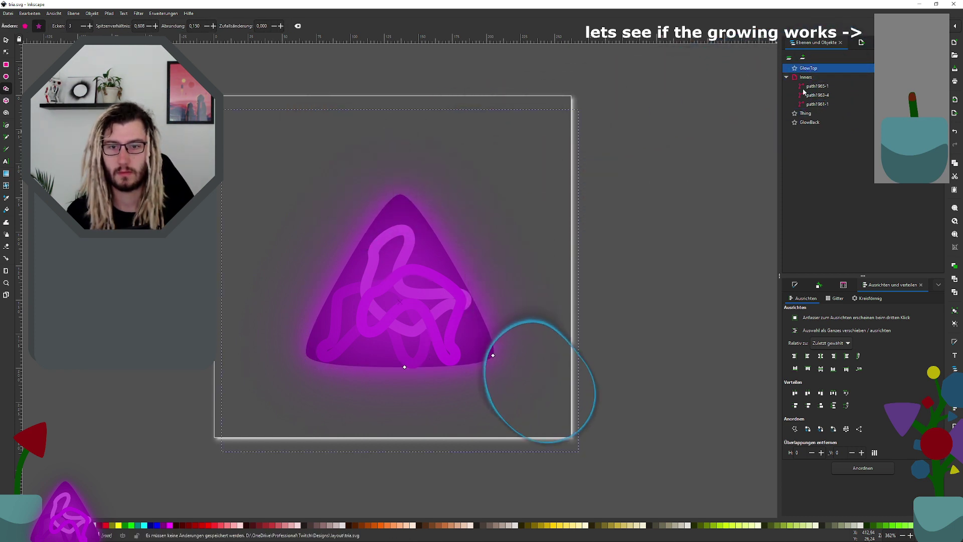
{"action": "left_click", "coordinate": [811, 122], "text": "shift"}
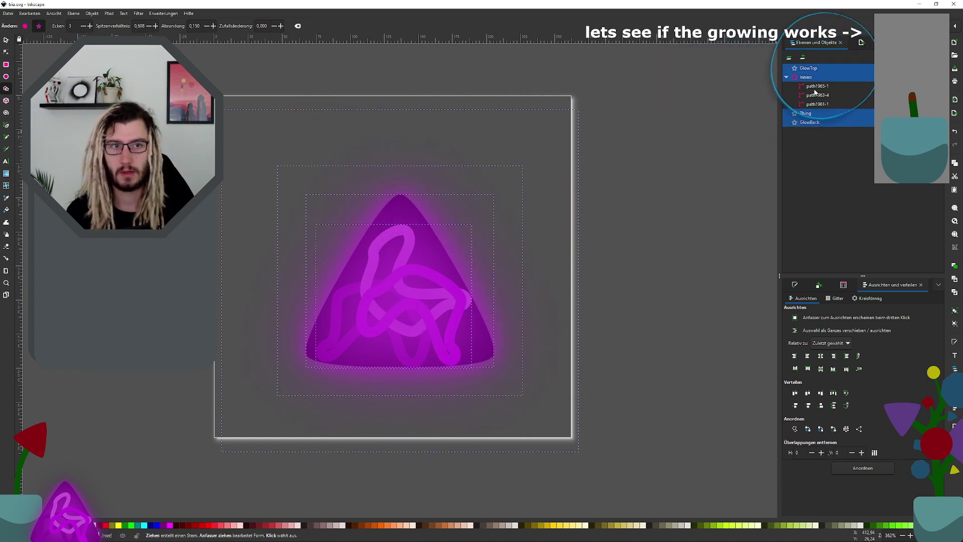
{"action": "key", "text": "s"}
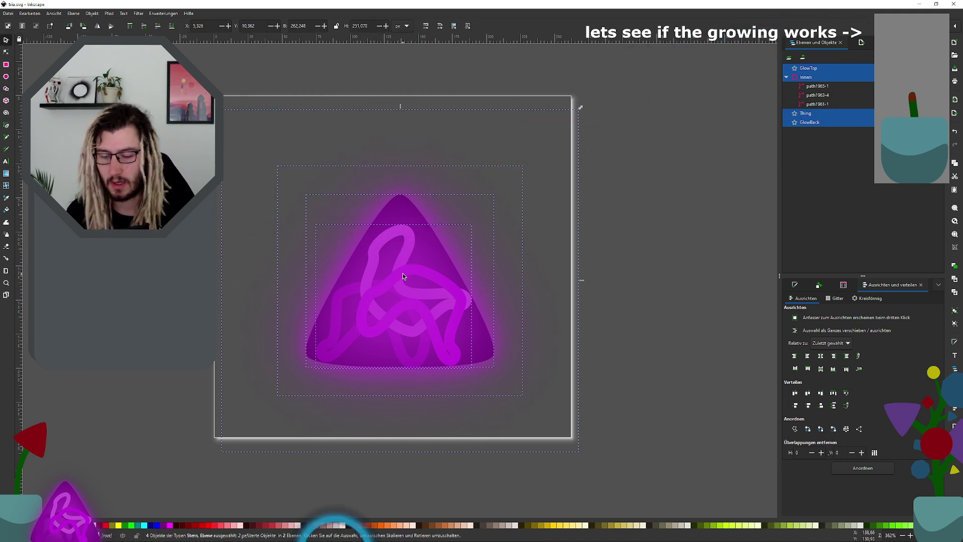
{"action": "left_click_drag", "start_coordinate": [402, 275], "coordinate": [395, 263]}
{"action": "key", "text": "Escape"}
{"action": "key", "text": "ctrl+s"}
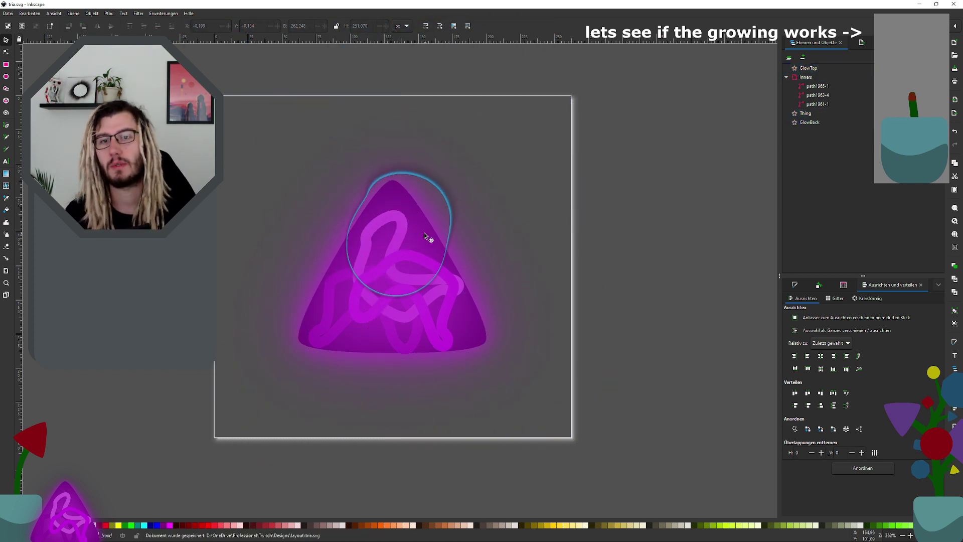
{"action": "scroll", "coordinate": [424, 233], "scroll_direction": "down", "scroll_amount": 2, "text": "ctrl"}
{"action": "scroll", "coordinate": [421, 246], "scroll_direction": "up", "scroll_amount": 3, "text": "ctrl"}
{"action": "scroll", "coordinate": [416, 238], "scroll_direction": "down", "scroll_amount": 1, "text": "ctrl"}
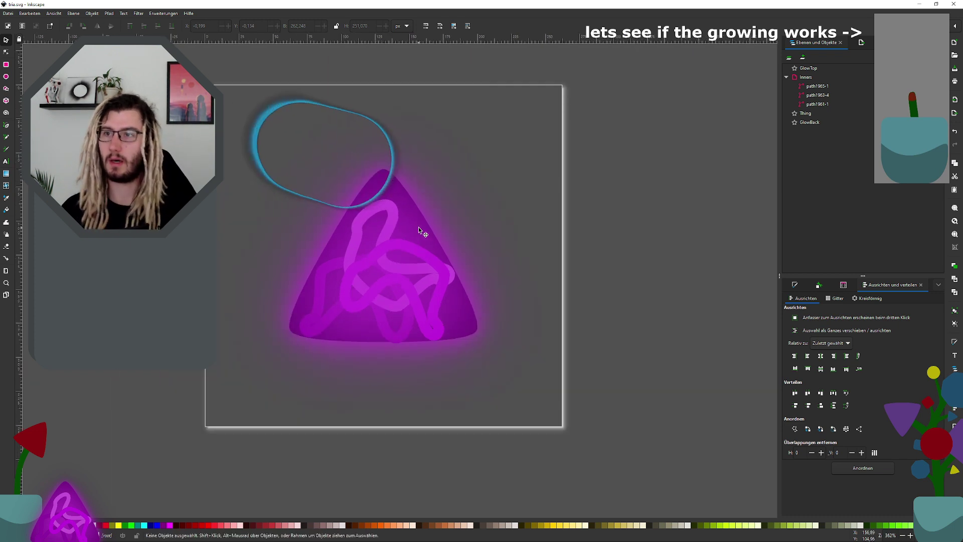
{"action": "left_click", "coordinate": [8, 14]}
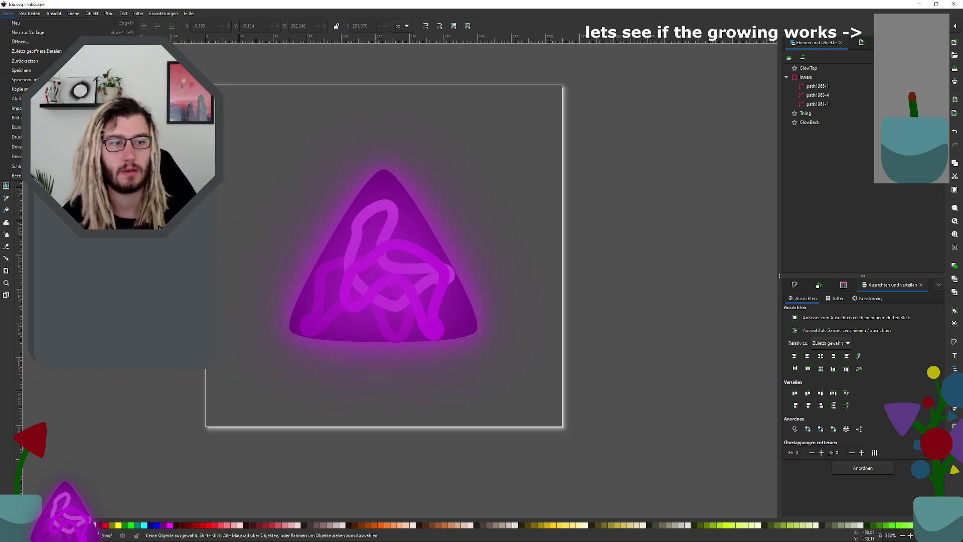
{"action": "key", "text": "Escape"}
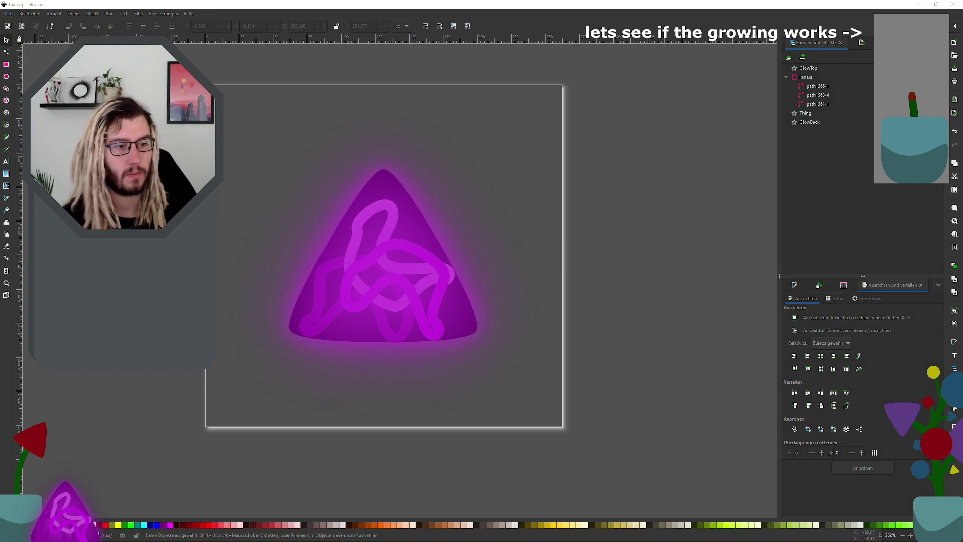
Step: Try to save a copy of the drawing as the Synfig animation file tria.sif in the layout folder
{"action": "left_click", "coordinate": [8, 13]}
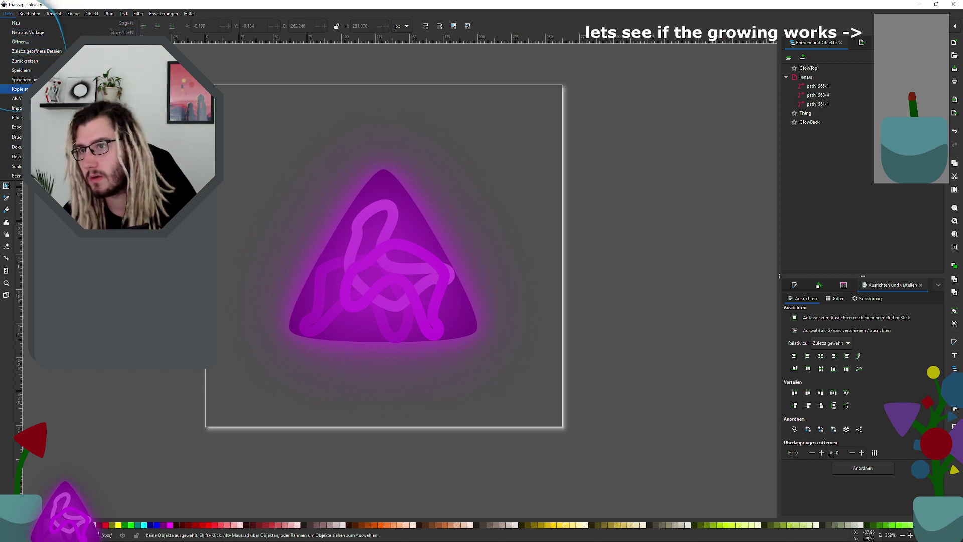
{"action": "left_click", "coordinate": [60, 88]}
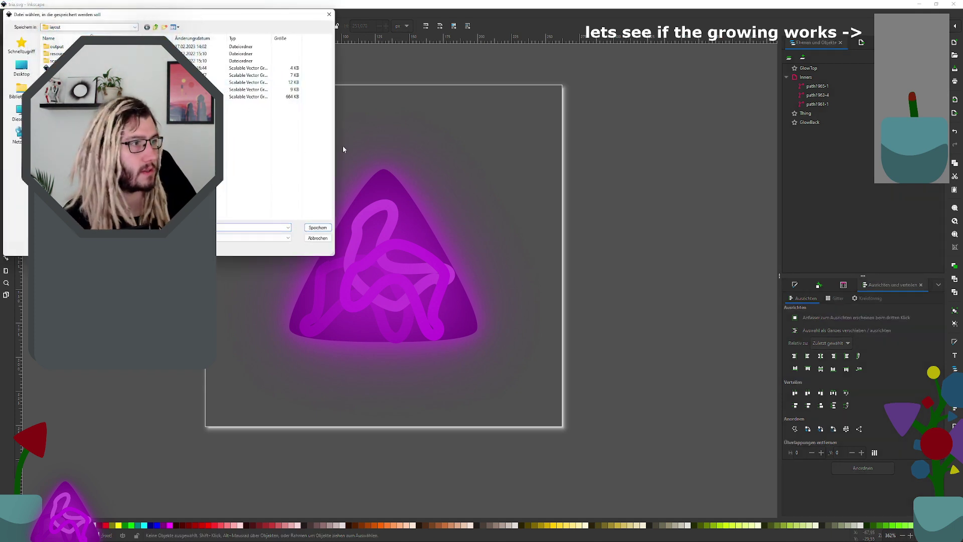
{"action": "left_click_drag", "start_coordinate": [203, 20], "coordinate": [255, 38]}
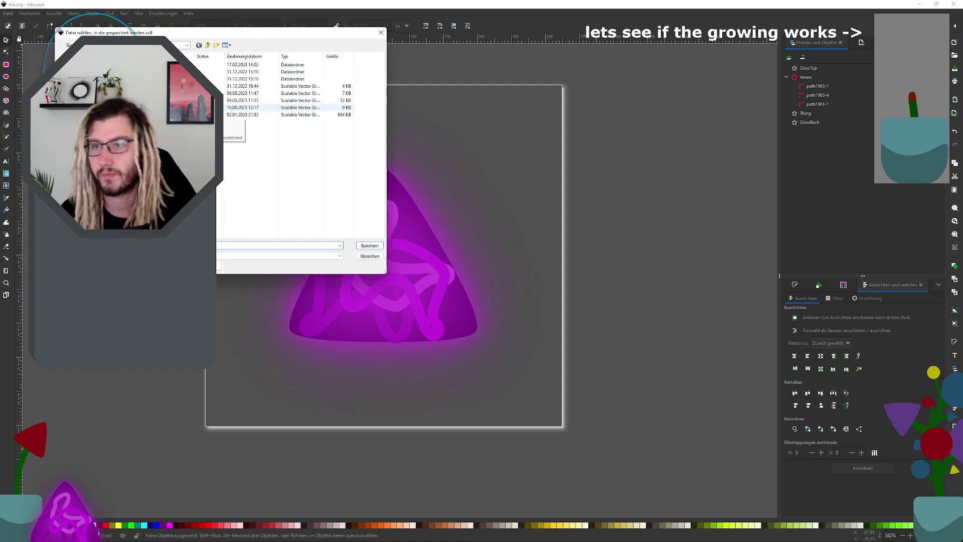
{"action": "left_click", "coordinate": [281, 256]}
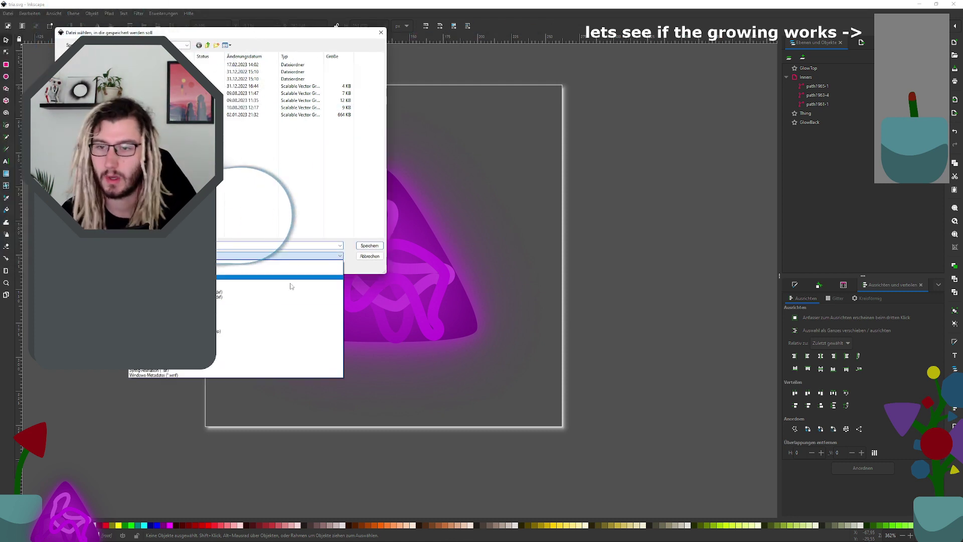
{"action": "left_click", "coordinate": [211, 374]}
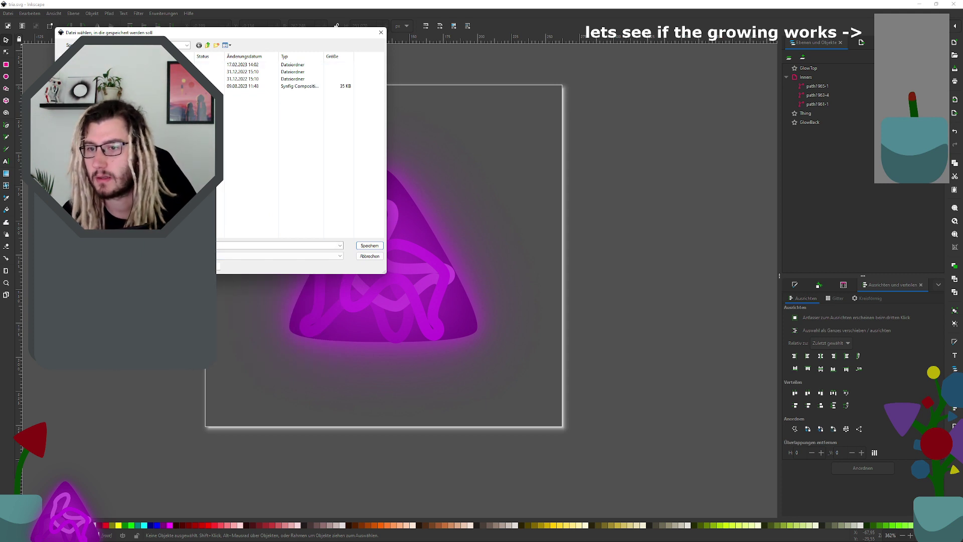
{"action": "left_click", "coordinate": [370, 246]}
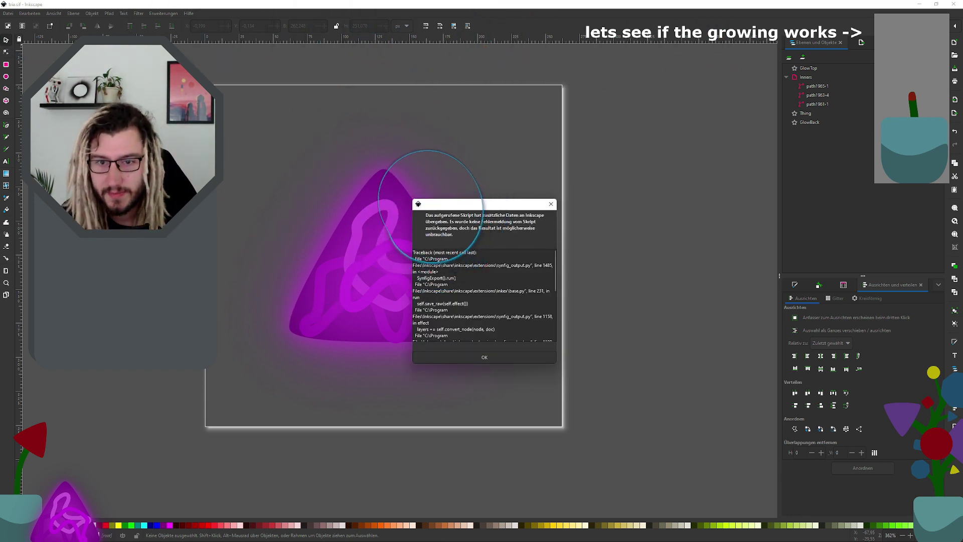
{"action": "key", "text": "Return"}
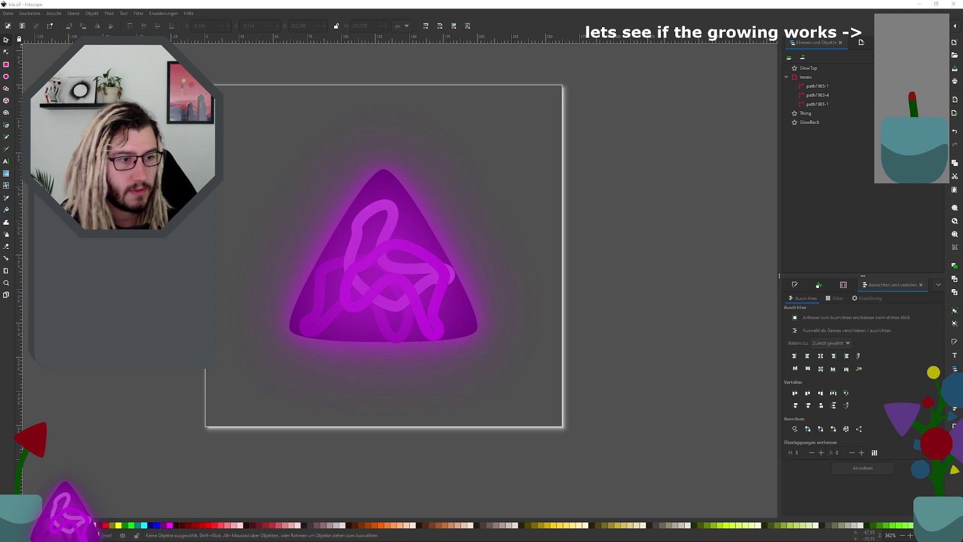
{"action": "left_click", "coordinate": [643, 213]}
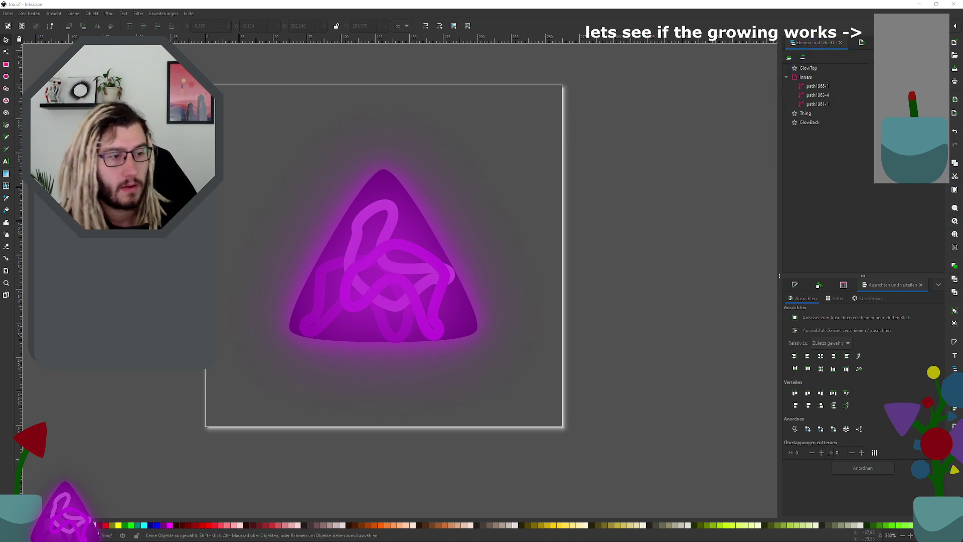
{"action": "key", "text": "ctrl+s"}
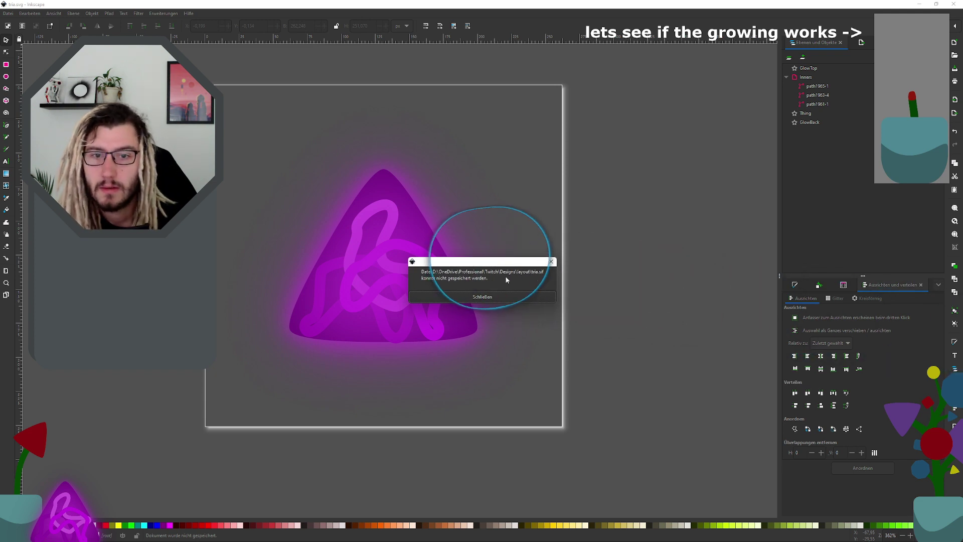
{"action": "left_click", "coordinate": [480, 297]}
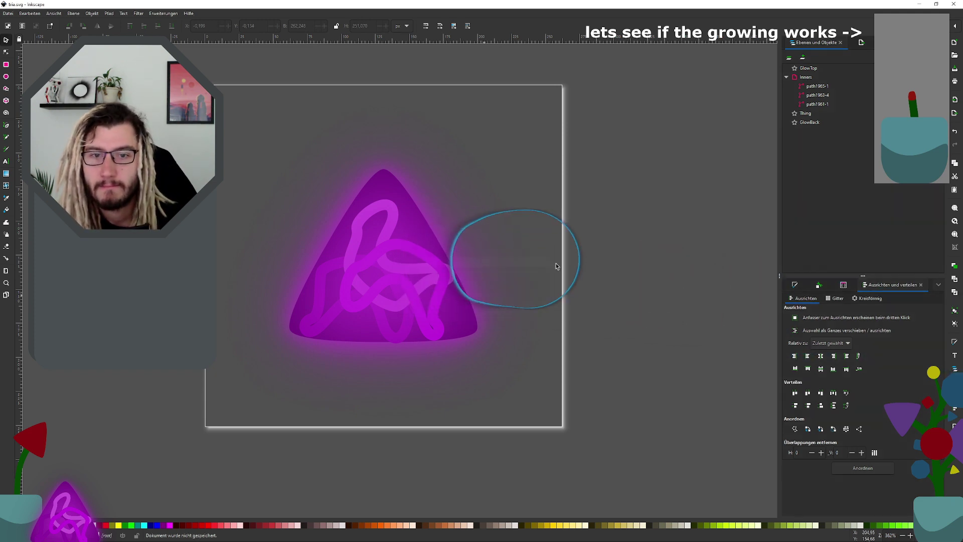
Step: Examine the fill, stroke colour, blur and opacity settings of the Thing, GlowBack and GlowTop shapes
{"action": "left_click", "coordinate": [812, 124]}
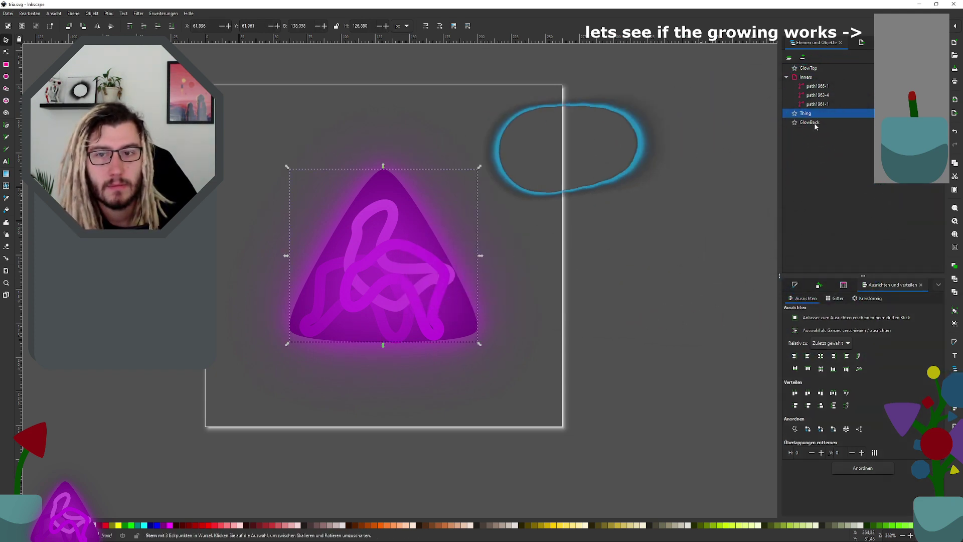
{"action": "left_click", "coordinate": [816, 115]}
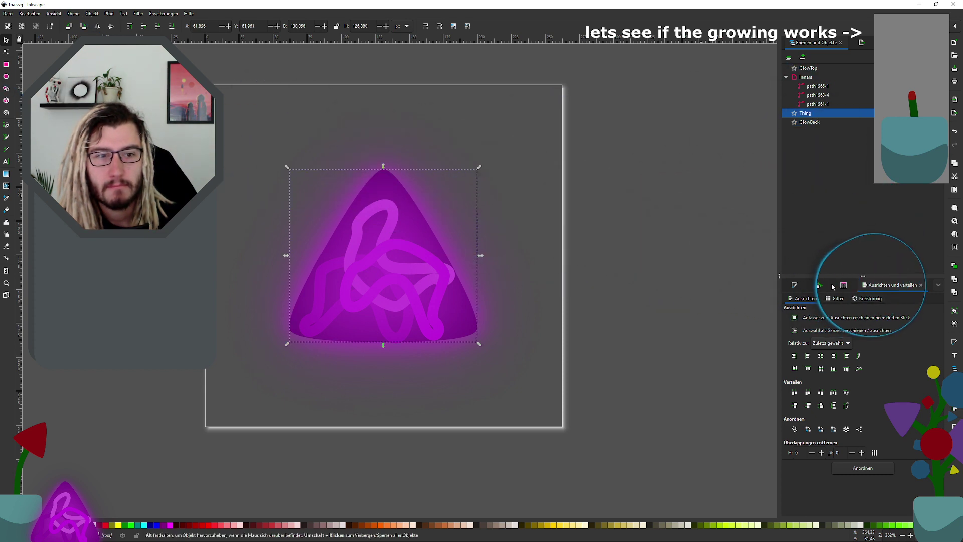
{"action": "left_click", "coordinate": [798, 285]}
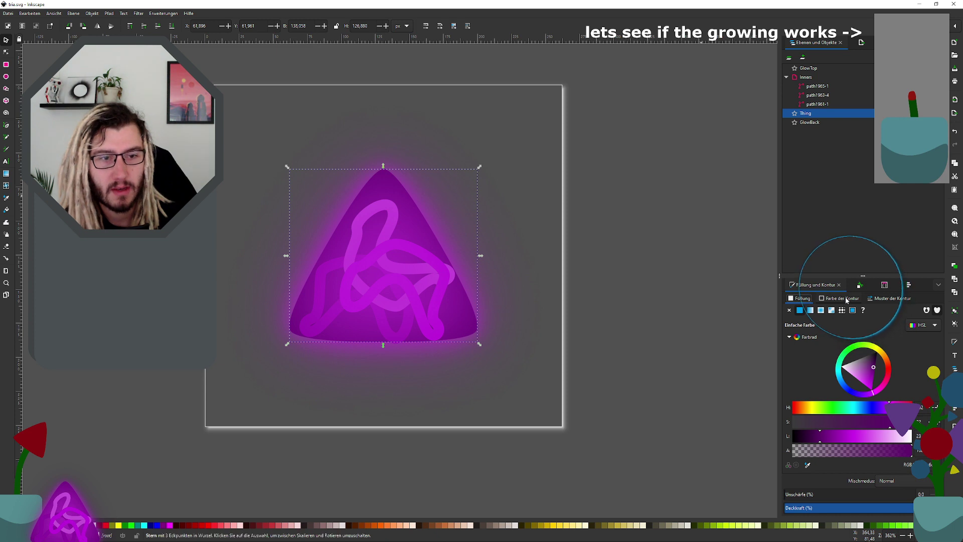
{"action": "left_click", "coordinate": [847, 299]}
{"action": "left_click", "coordinate": [803, 298]}
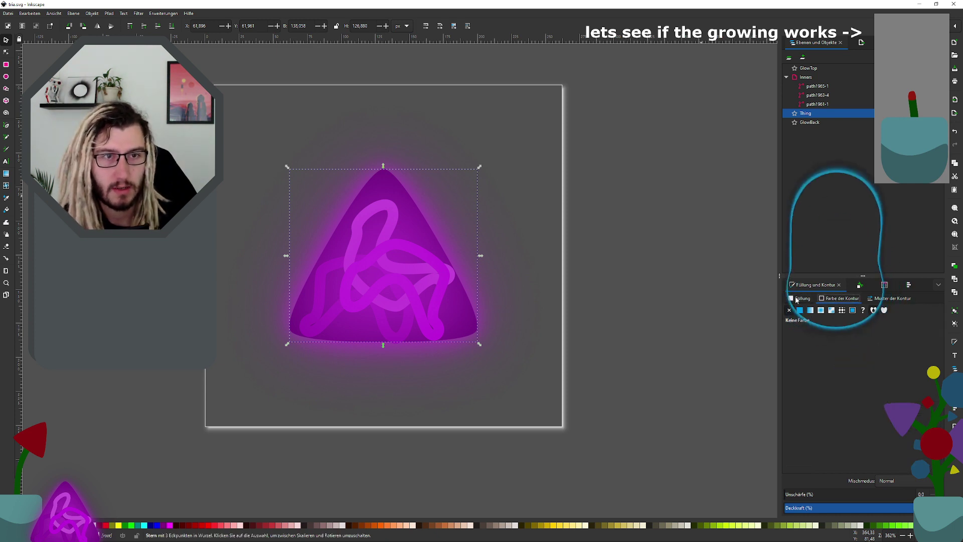
{"action": "left_click", "coordinate": [810, 123]}
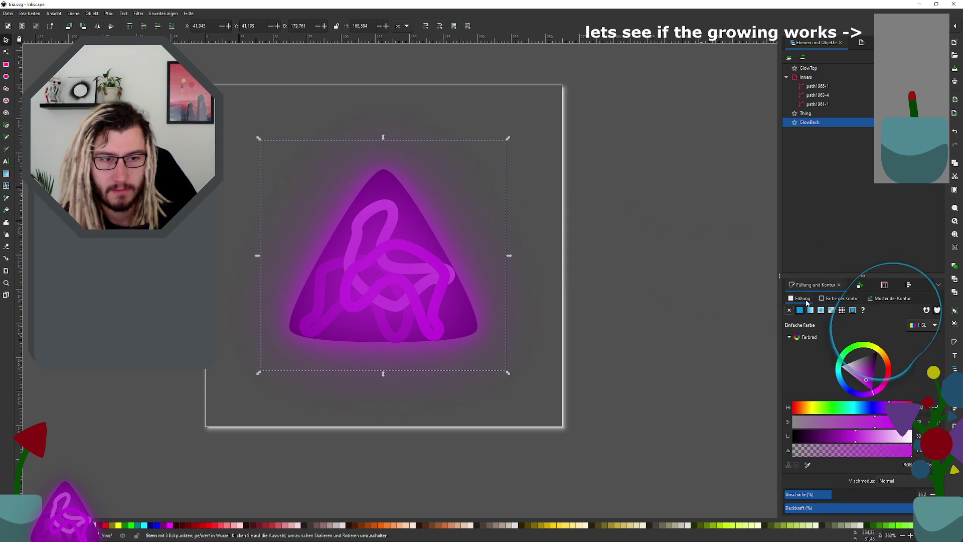
{"action": "left_click", "coordinate": [825, 301]}
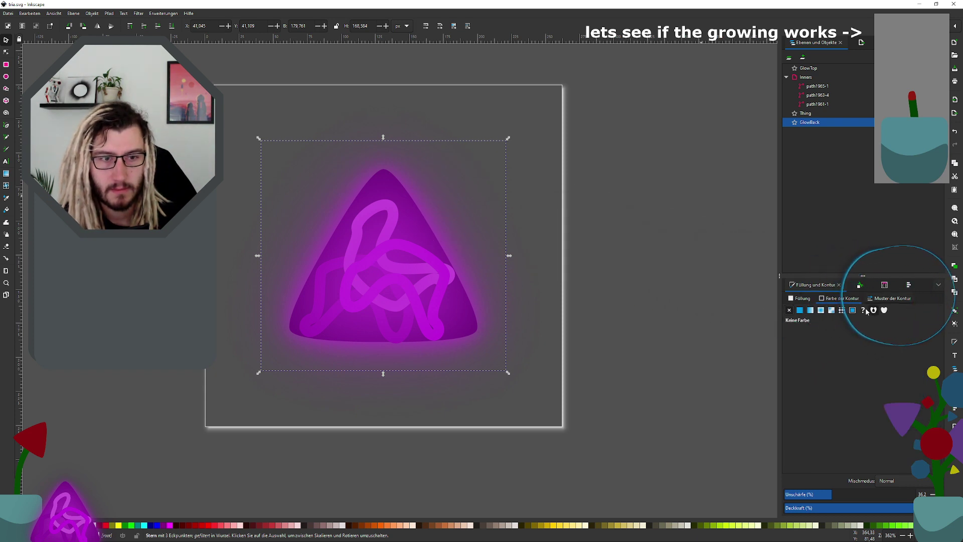
{"action": "left_click", "coordinate": [800, 299]}
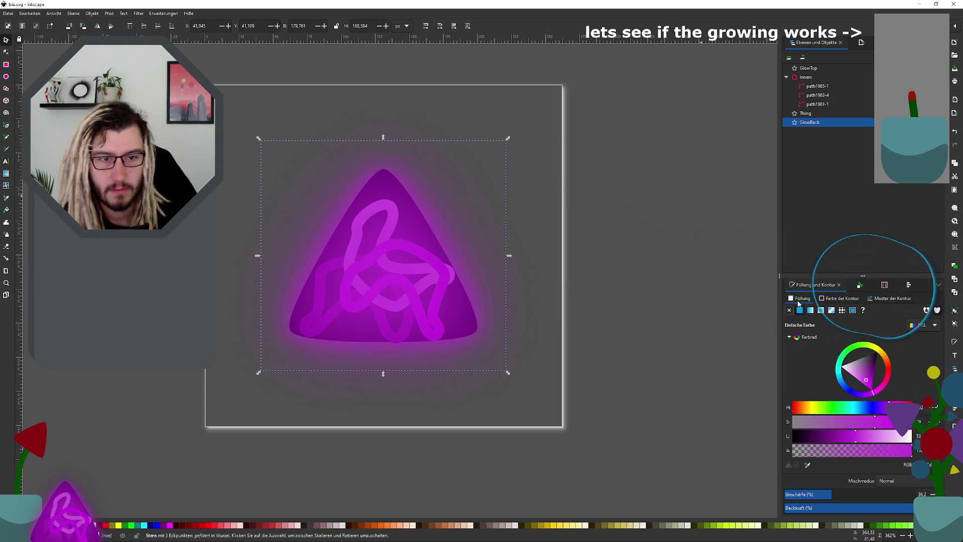
{"action": "left_click", "coordinate": [831, 299]}
{"action": "left_click", "coordinate": [801, 298]}
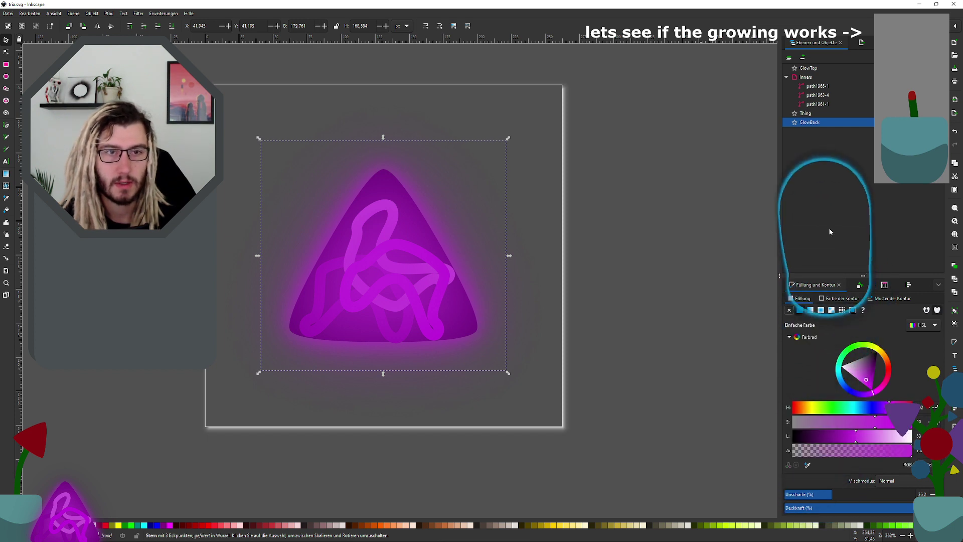
{"action": "left_click", "coordinate": [816, 114]}
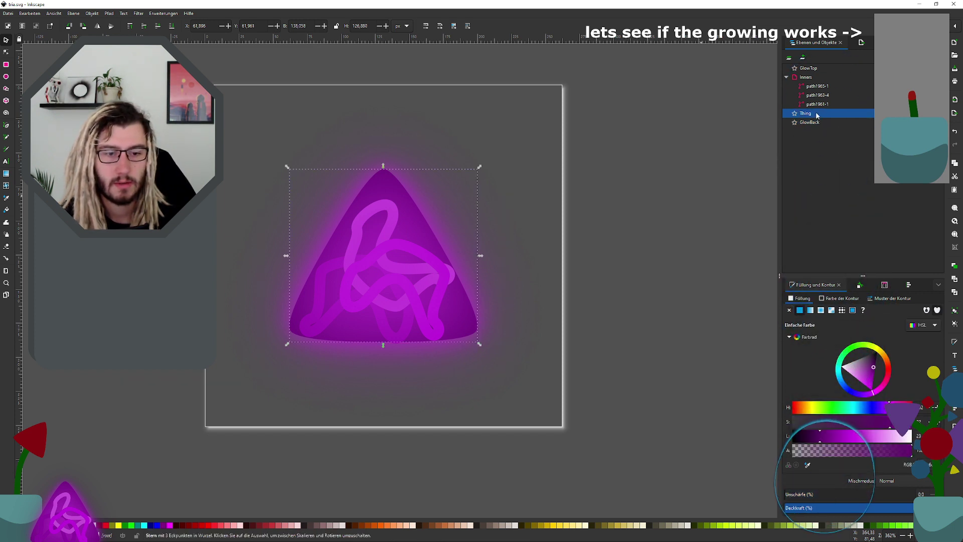
{"action": "left_click", "coordinate": [821, 69]}
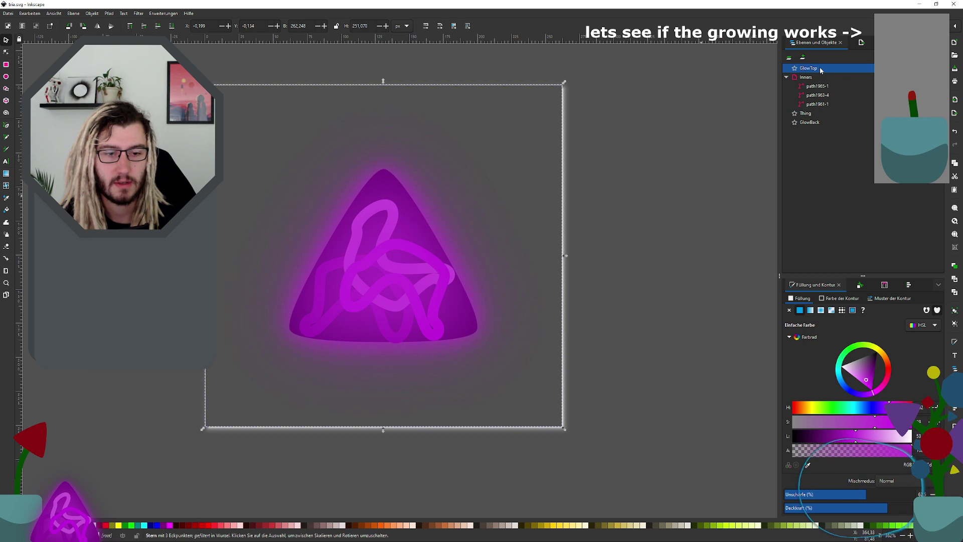
{"action": "left_click", "coordinate": [815, 114]}
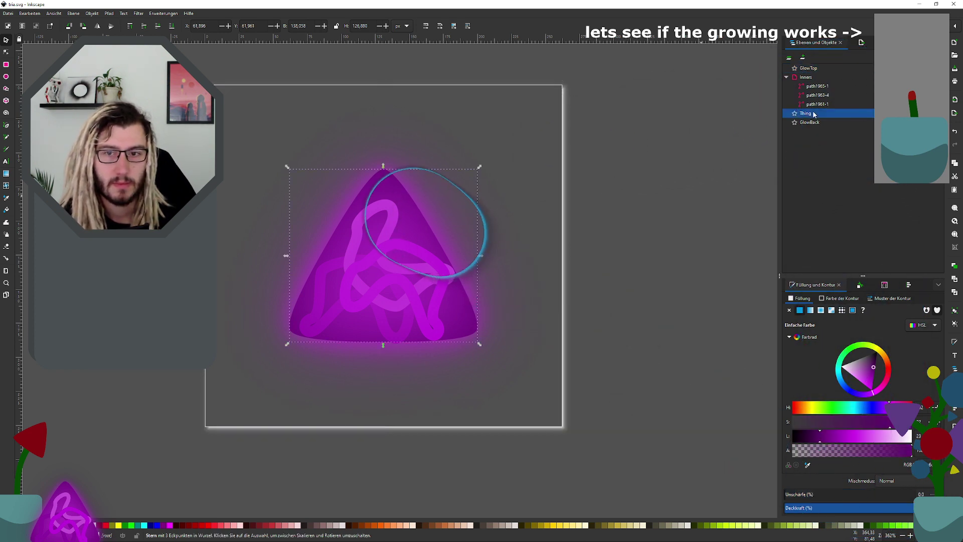
Step: Set the blur of the GlowBack shape to 0
{"action": "left_click", "coordinate": [815, 124]}
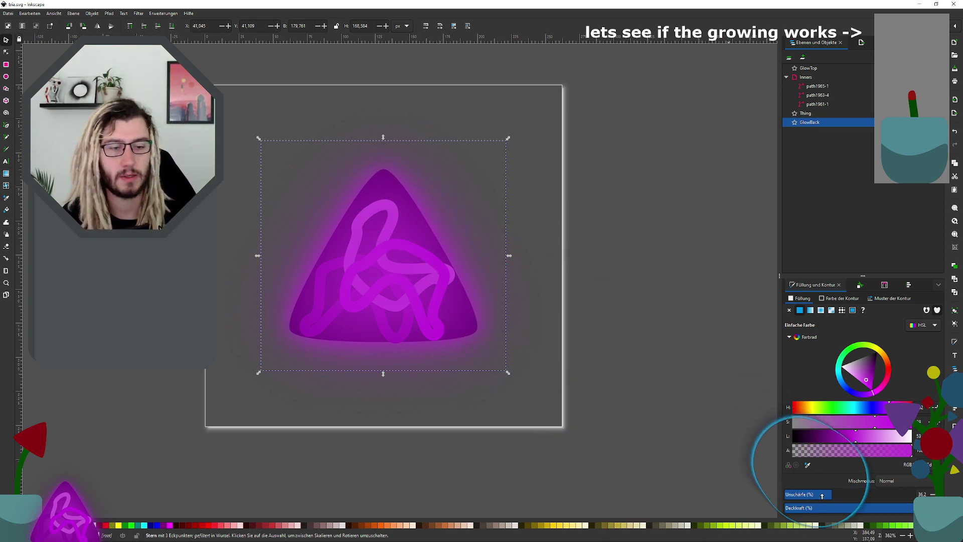
{"action": "left_click_drag", "start_coordinate": [851, 498], "coordinate": [896, 503]}
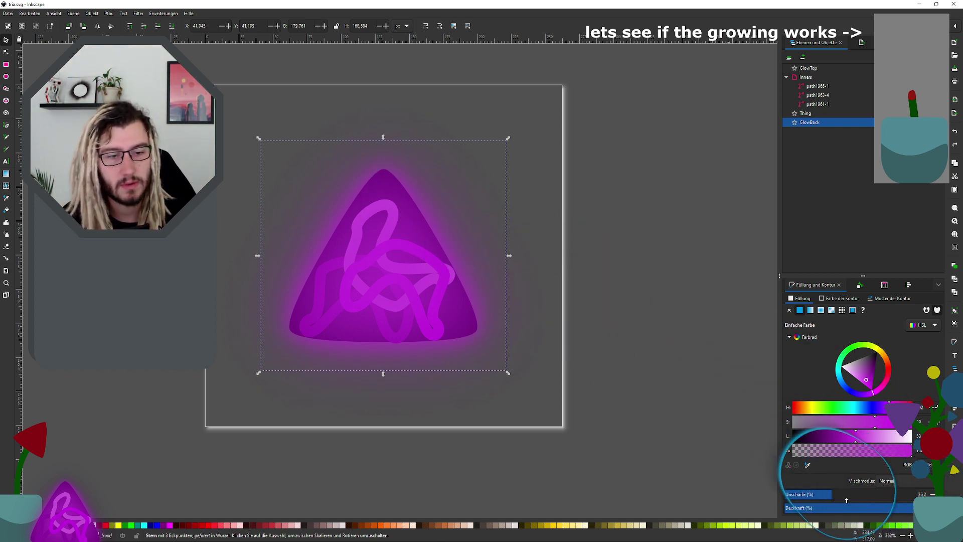
{"action": "left_click_drag", "start_coordinate": [833, 495], "coordinate": [786, 495]}
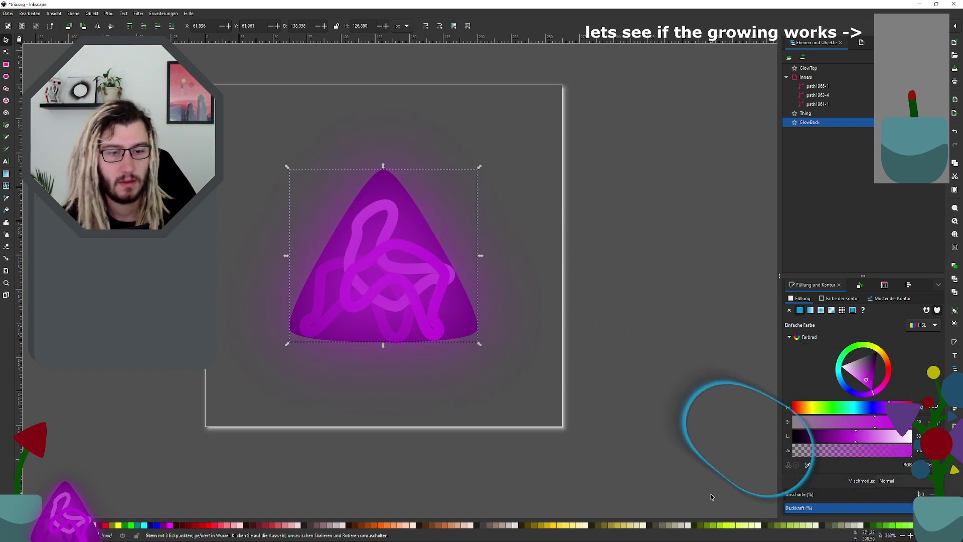
Step: Set the blur of the GlowTop shape to 0 and raise its opacity to full
{"action": "left_click", "coordinate": [809, 70]}
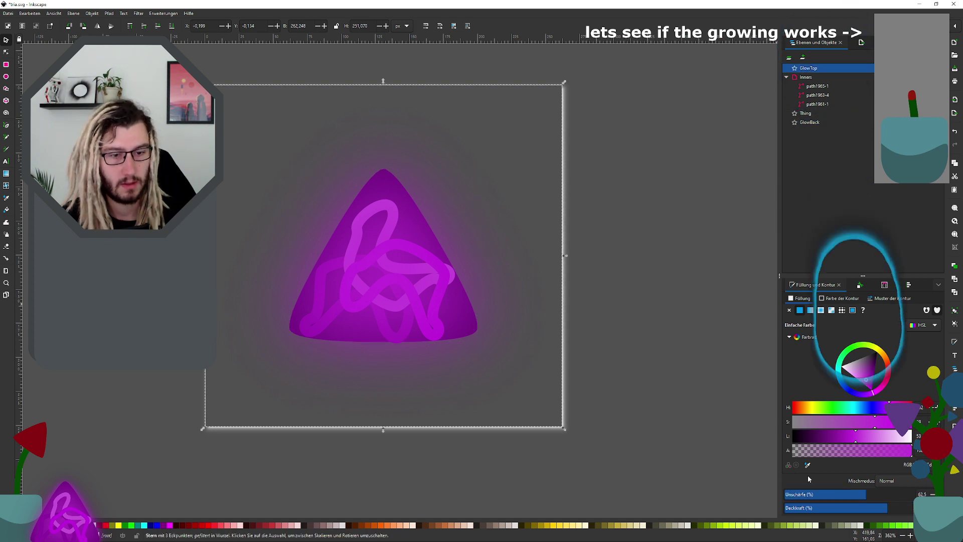
{"action": "left_click_drag", "start_coordinate": [885, 510], "coordinate": [913, 509]}
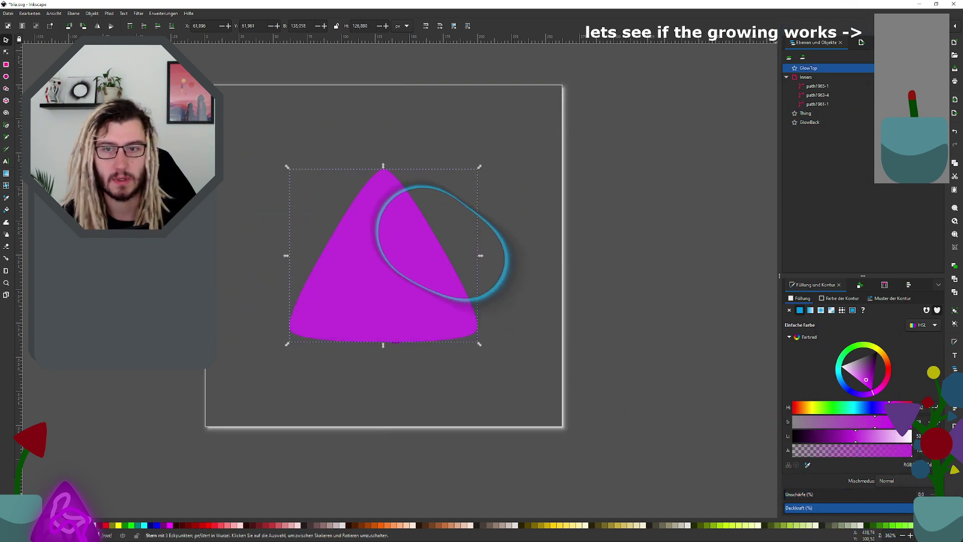
{"action": "left_click", "coordinate": [639, 213]}
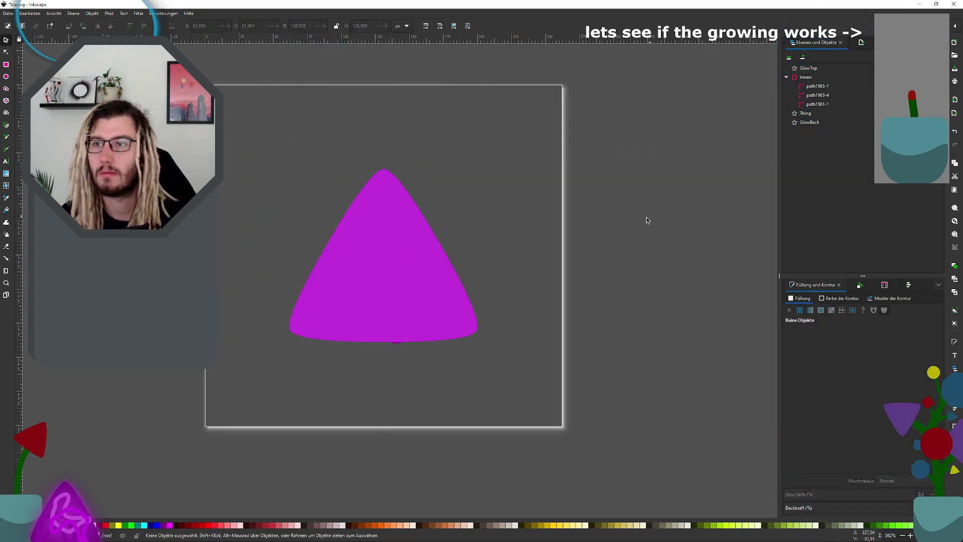
Step: Save the drawing in the Synfig animation format as tria.sif in the layout folder
{"action": "left_click", "coordinate": [9, 14]}
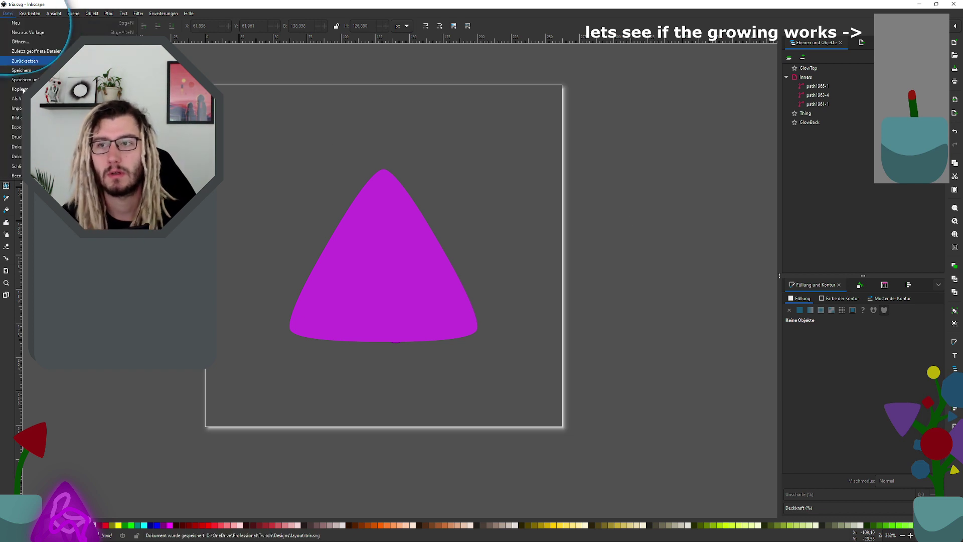
{"action": "left_click", "coordinate": [24, 80]}
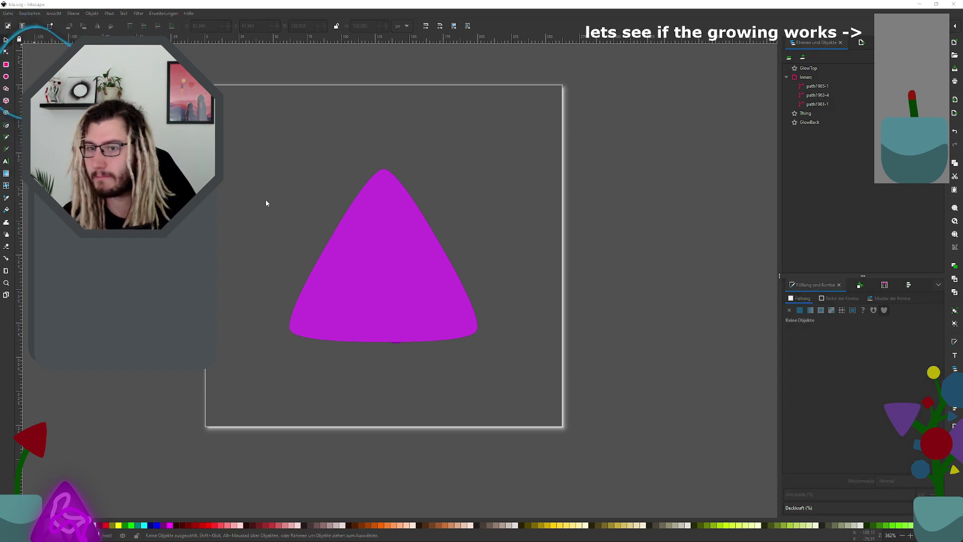
{"action": "left_click", "coordinate": [281, 256]}
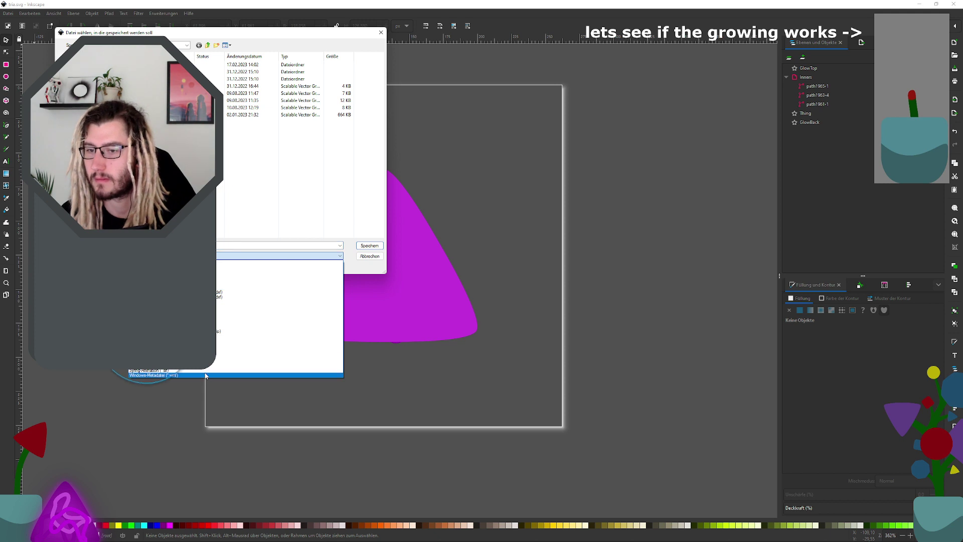
{"action": "left_click", "coordinate": [151, 370]}
{"action": "left_click", "coordinate": [370, 245]}
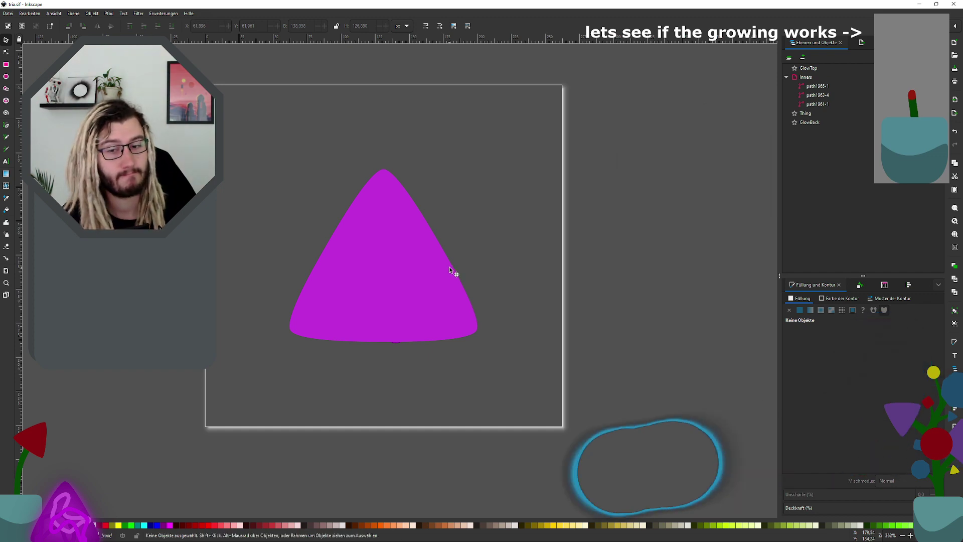
Step: Check the layout folder in File Explorer for the exported tria.sif and return to the drawing
{"action": "key", "text": "super+Tab"}
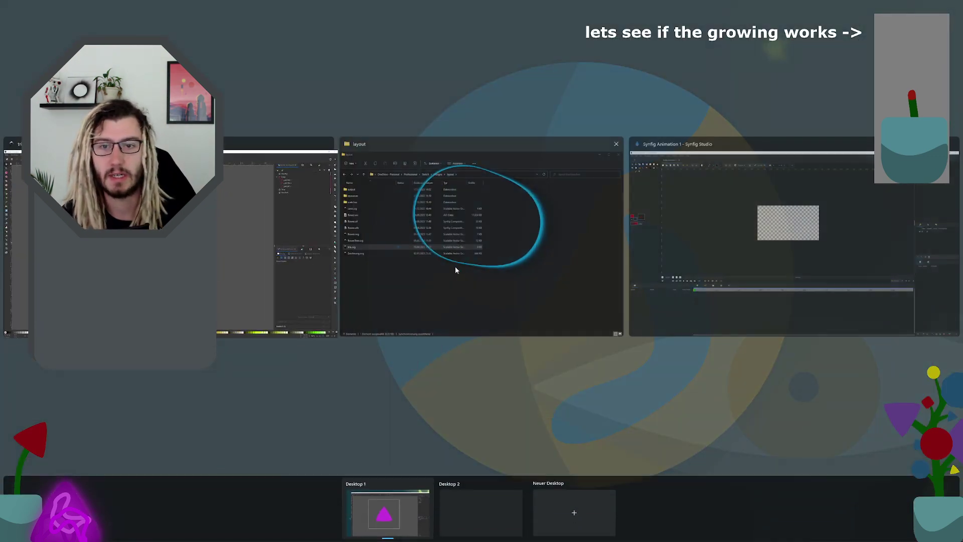
{"action": "left_click", "coordinate": [529, 271]}
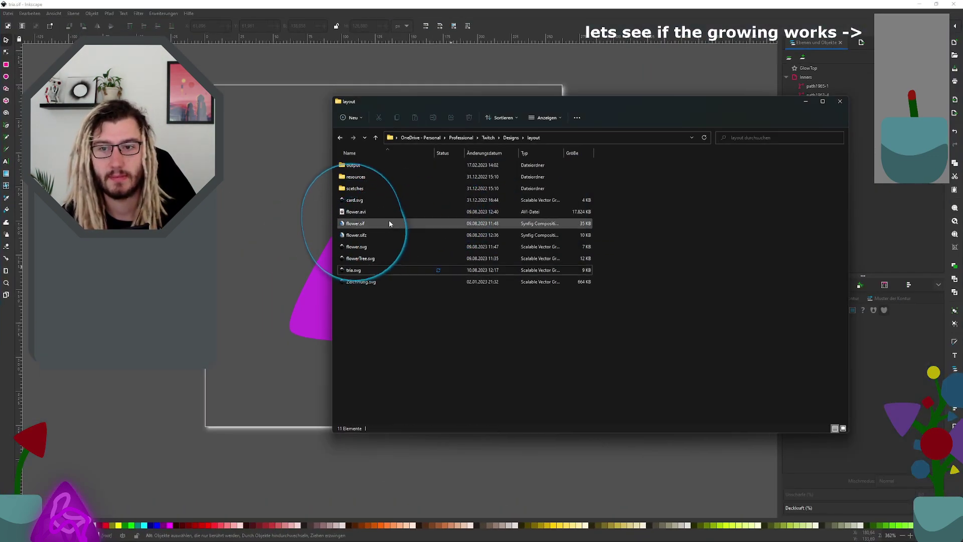
{"action": "left_click", "coordinate": [620, 14]}
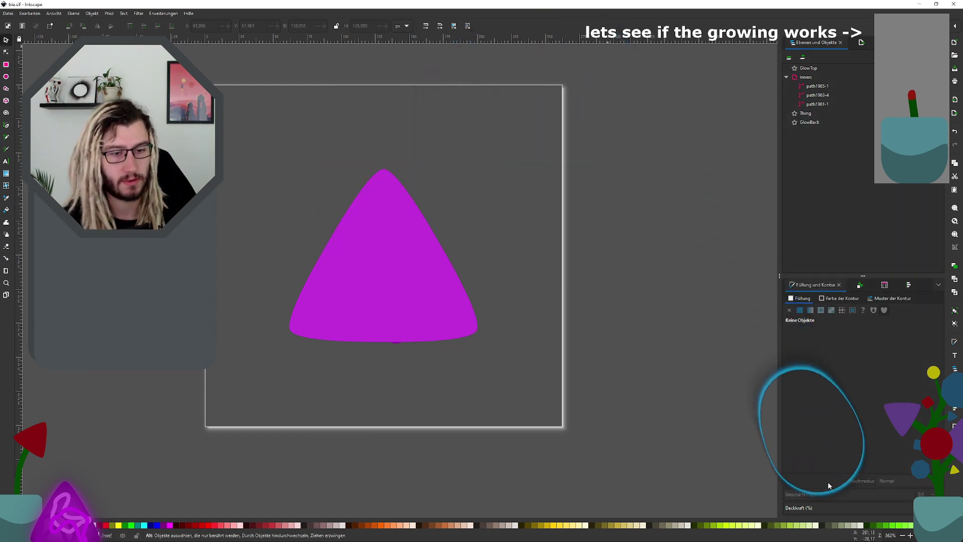
Step: Undo the earlier blur and opacity changes and set only the blur of the GlowTop and GlowBack shapes to 0
{"action": "key", "text": "ctrl+z"}
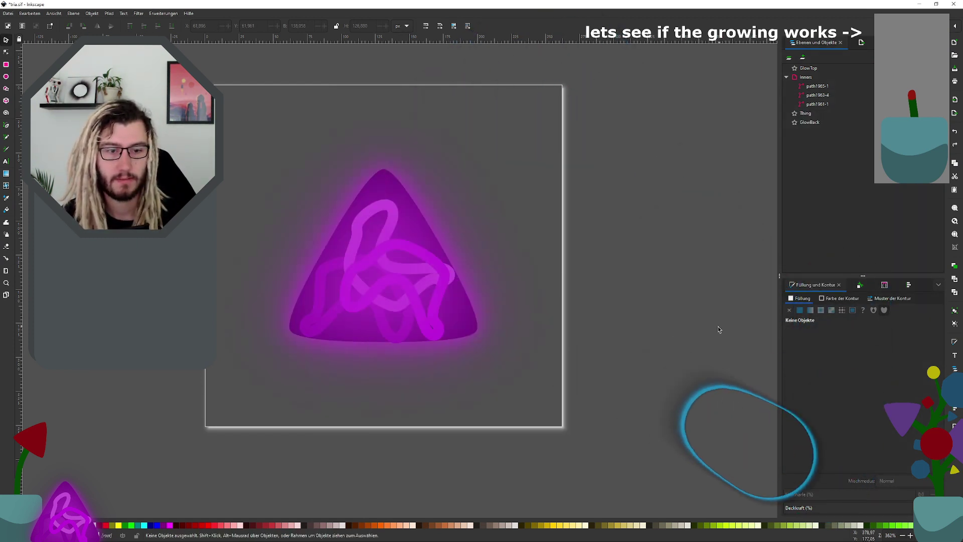
{"action": "left_click", "coordinate": [813, 124]}
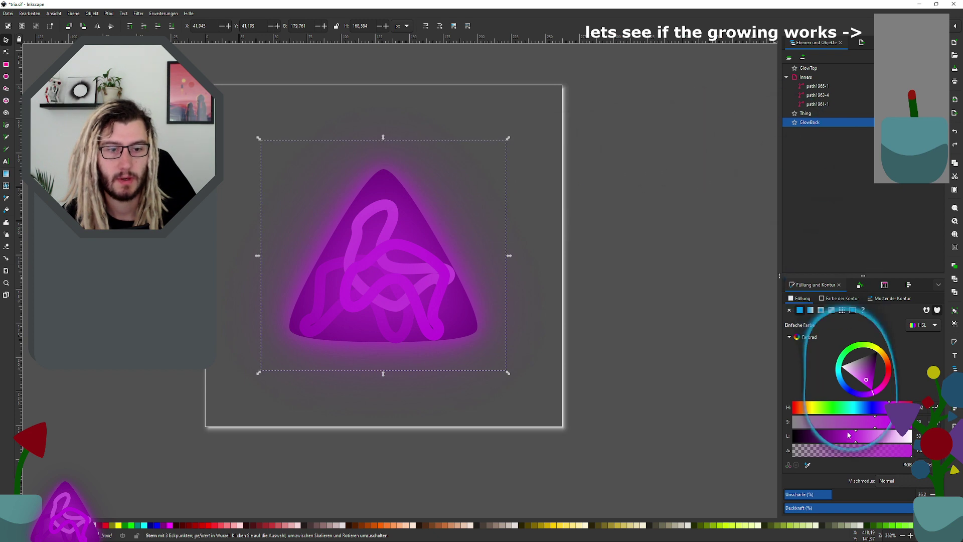
{"action": "left_click", "coordinate": [810, 68]}
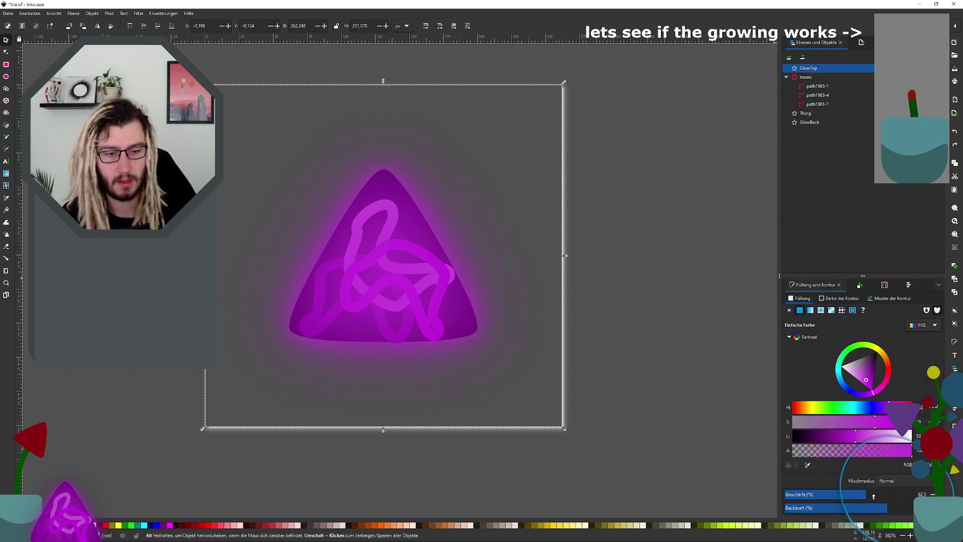
{"action": "left_click_drag", "start_coordinate": [873, 496], "coordinate": [787, 495]}
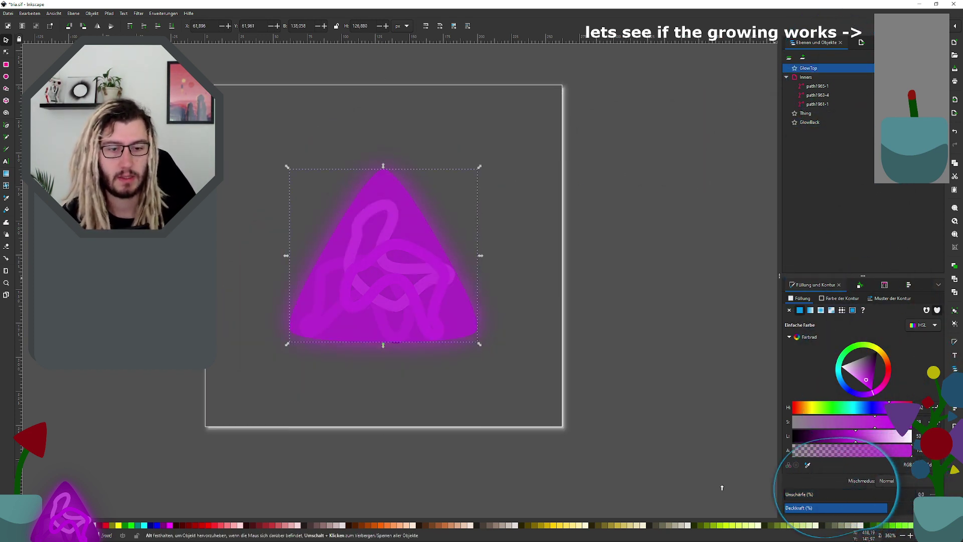
{"action": "left_click", "coordinate": [822, 123]}
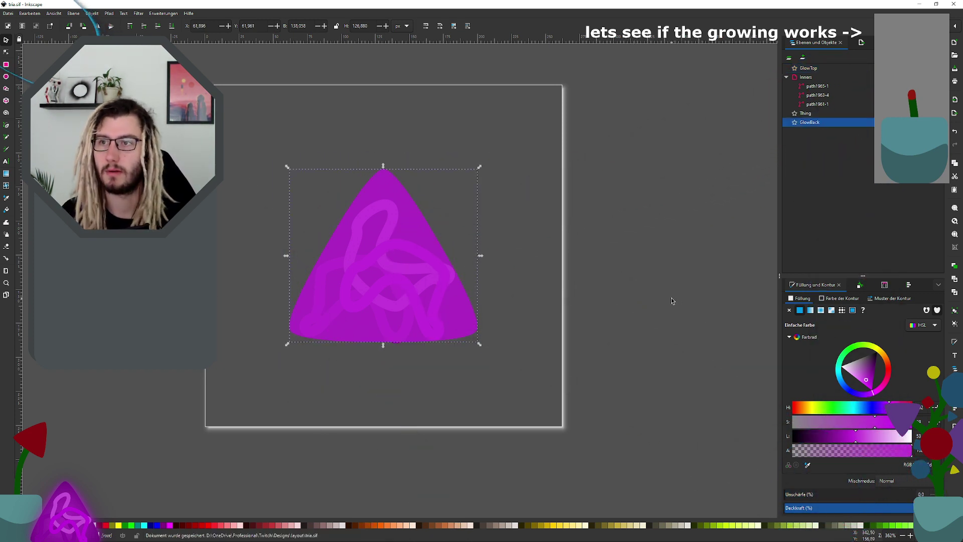
Step: Save a copy of the drawing in the Synfig animation format, replacing the existing tria.sif in the layout folder
{"action": "key", "text": "super+Tab"}
{"action": "left_click", "coordinate": [324, 244]}
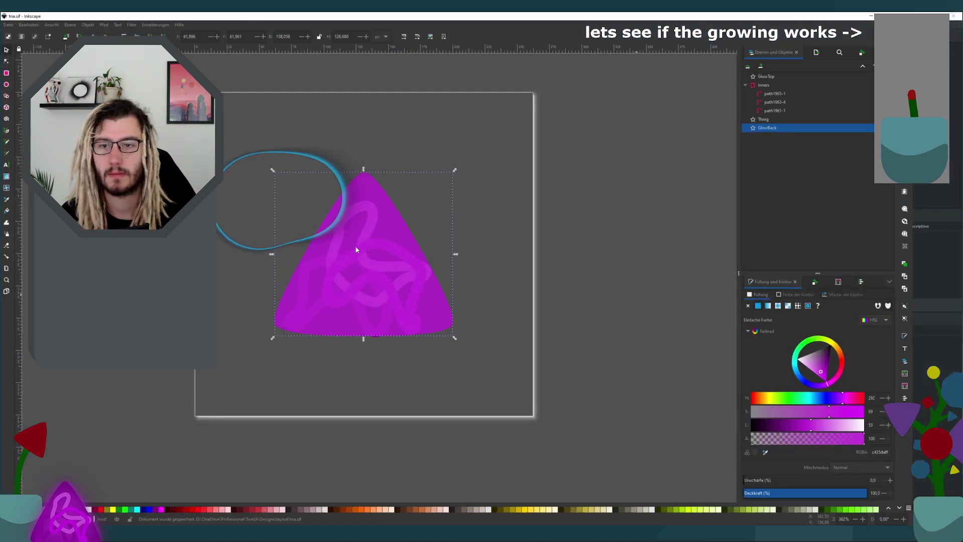
{"action": "left_click", "coordinate": [8, 13]}
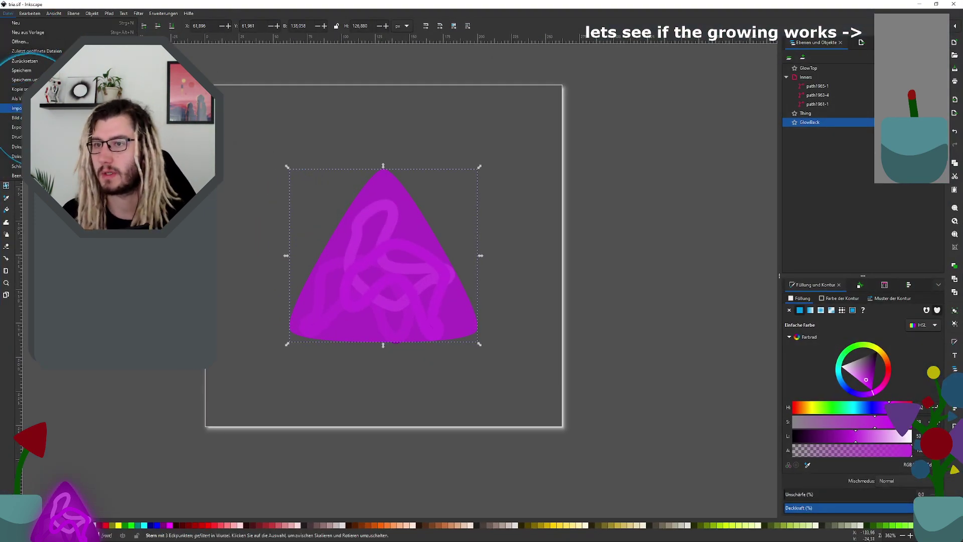
{"action": "left_click", "coordinate": [20, 89]}
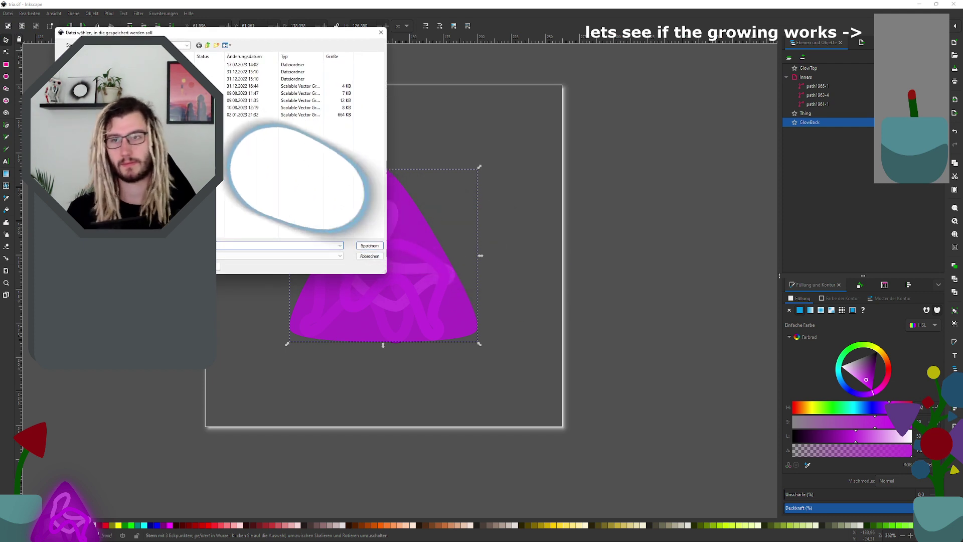
{"action": "left_click", "coordinate": [261, 256]}
{"action": "left_click", "coordinate": [218, 370]}
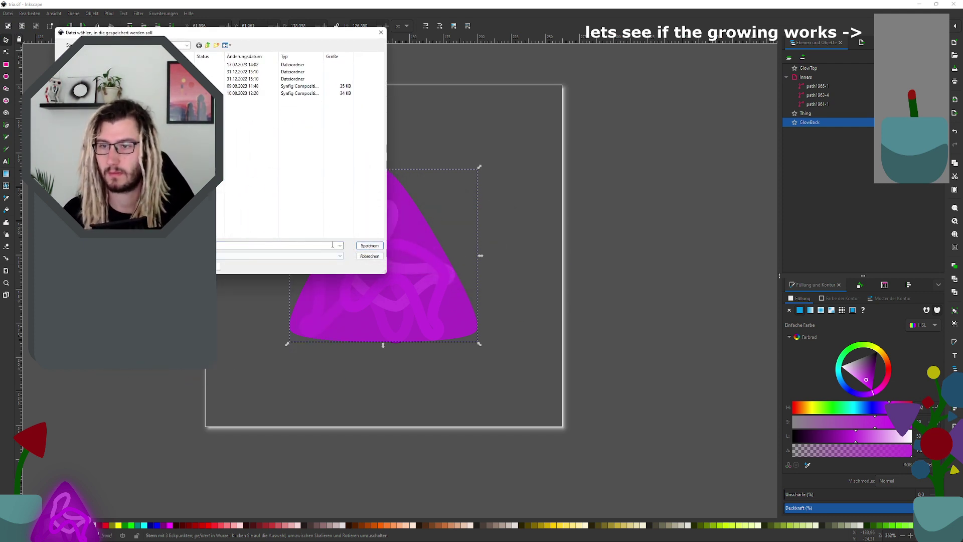
{"action": "left_click", "coordinate": [370, 245]}
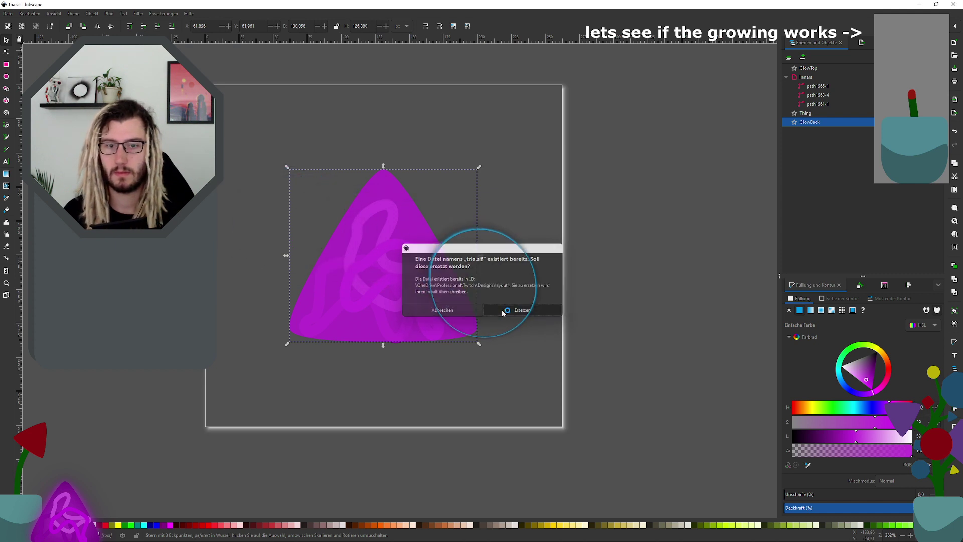
{"action": "left_click", "coordinate": [502, 310]}
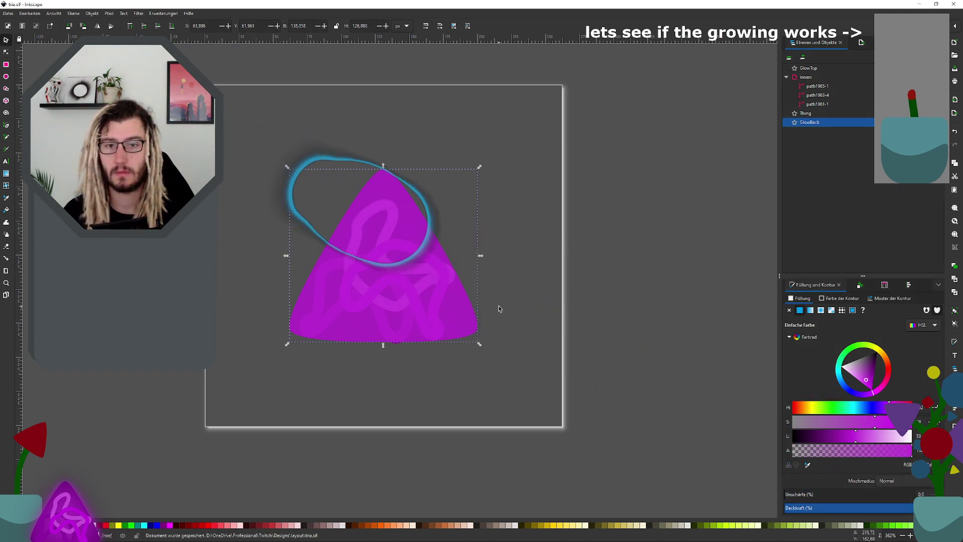
{"action": "key", "text": "super+Tab"}
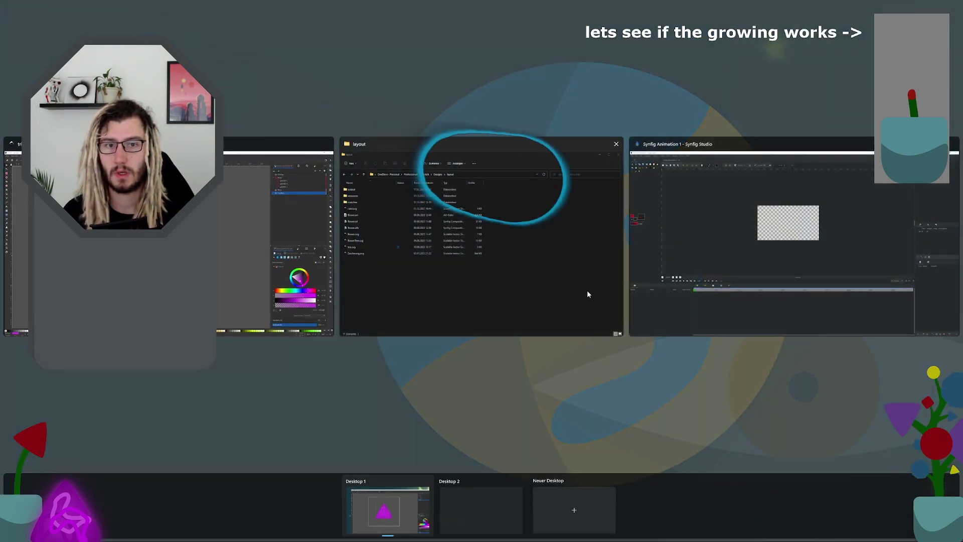
{"action": "left_click", "coordinate": [255, 275]}
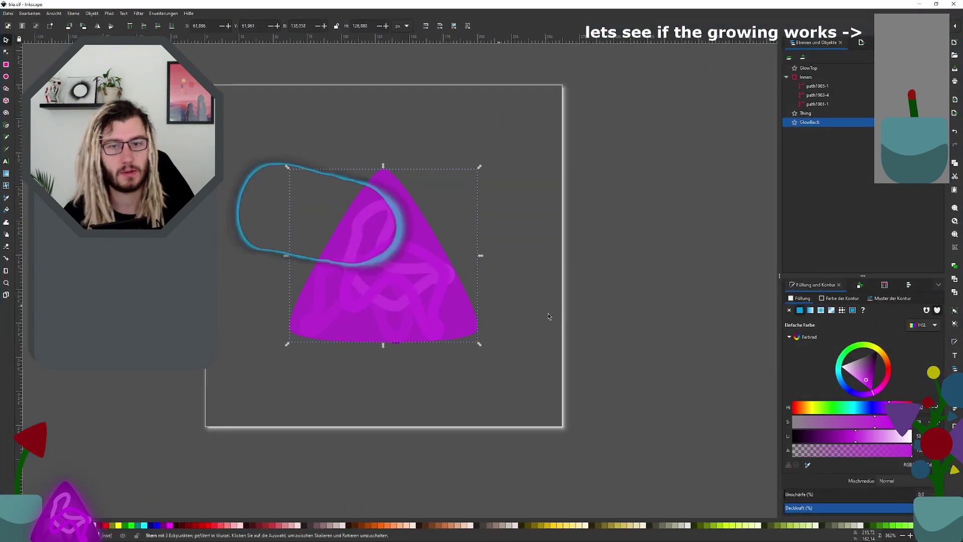
Step: Undo the blur changes on both glow shapes, check the Thing shape's blur and set the GlowBack shape's blur to 0
{"action": "left_click", "coordinate": [733, 375]}
{"action": "left_click", "coordinate": [809, 122]}
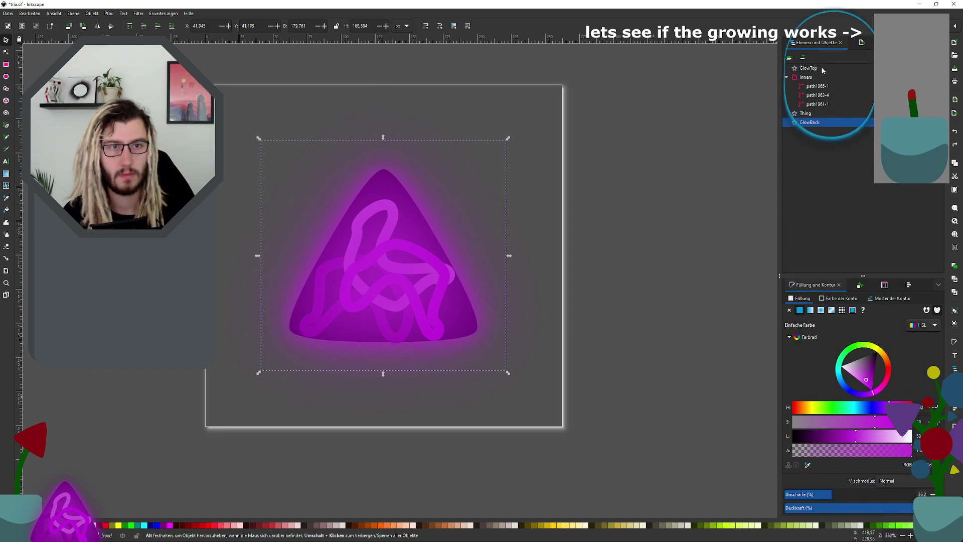
{"action": "left_click", "coordinate": [809, 115]}
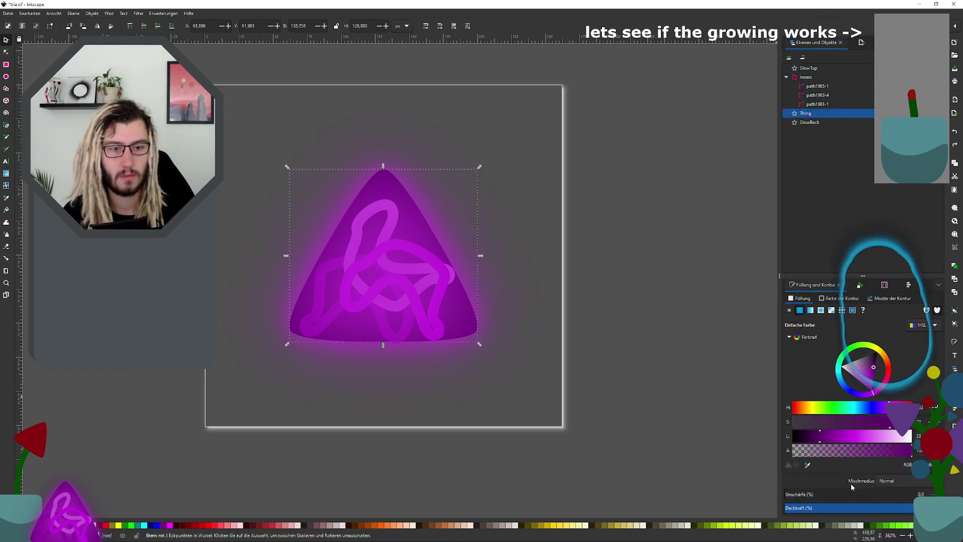
{"action": "left_click", "coordinate": [809, 122]}
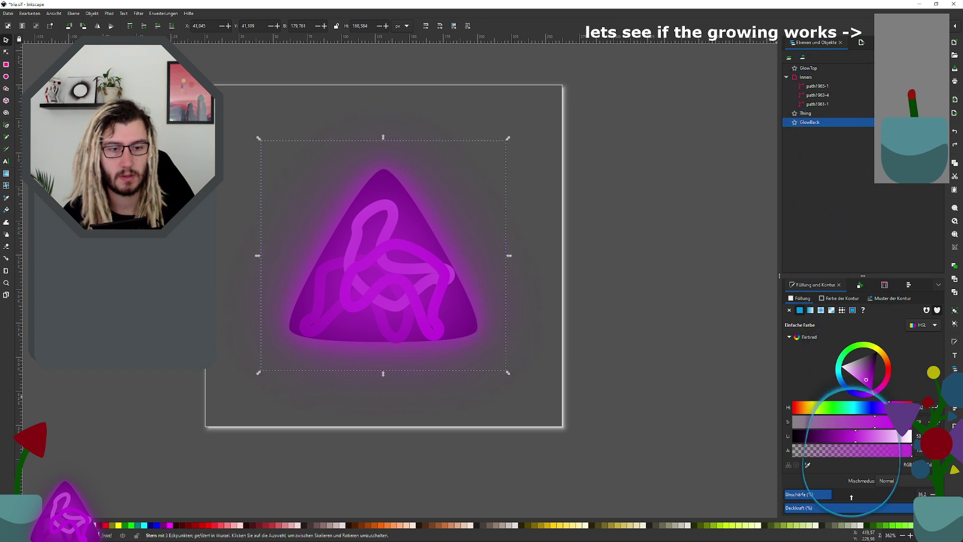
{"action": "left_click", "coordinate": [808, 69]}
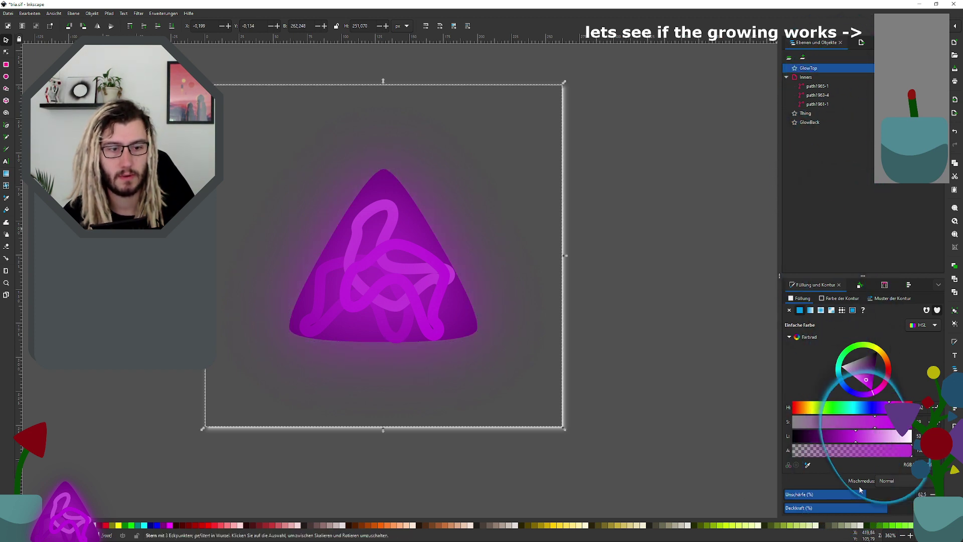
Step: Reduce the GlowTop shape's blur to 11.6 and try to save the drawing to tria.sif
{"action": "left_click_drag", "start_coordinate": [862, 495], "coordinate": [802, 494]}
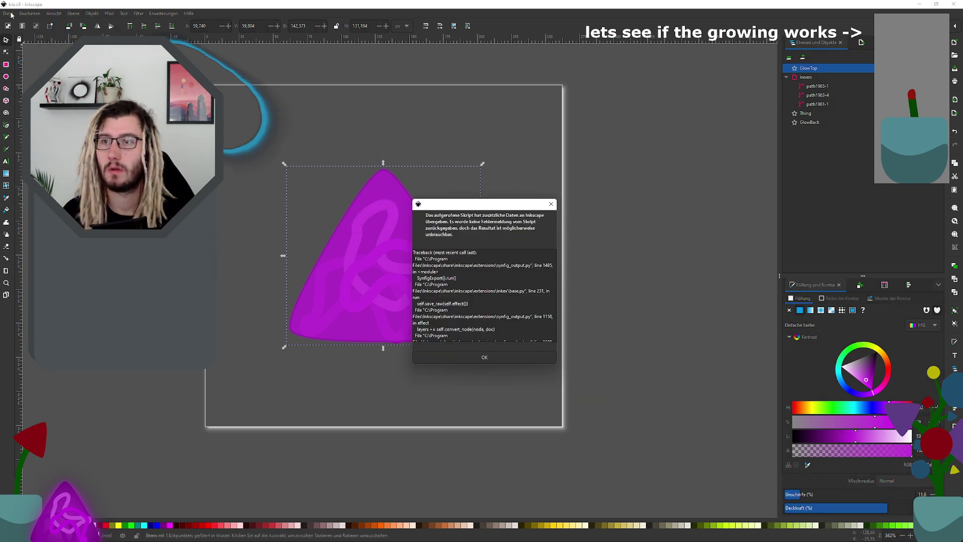
{"action": "left_click", "coordinate": [494, 357]}
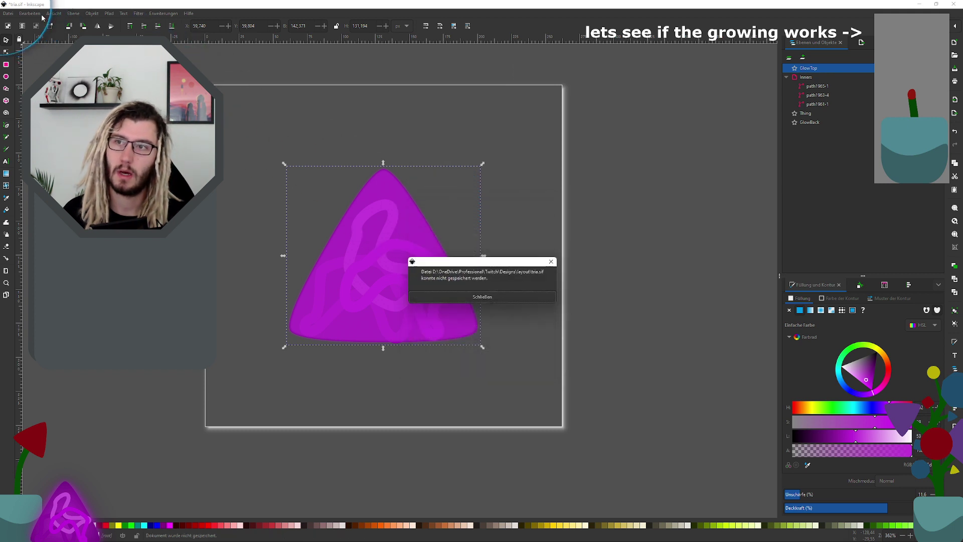
{"action": "left_click", "coordinate": [492, 297]}
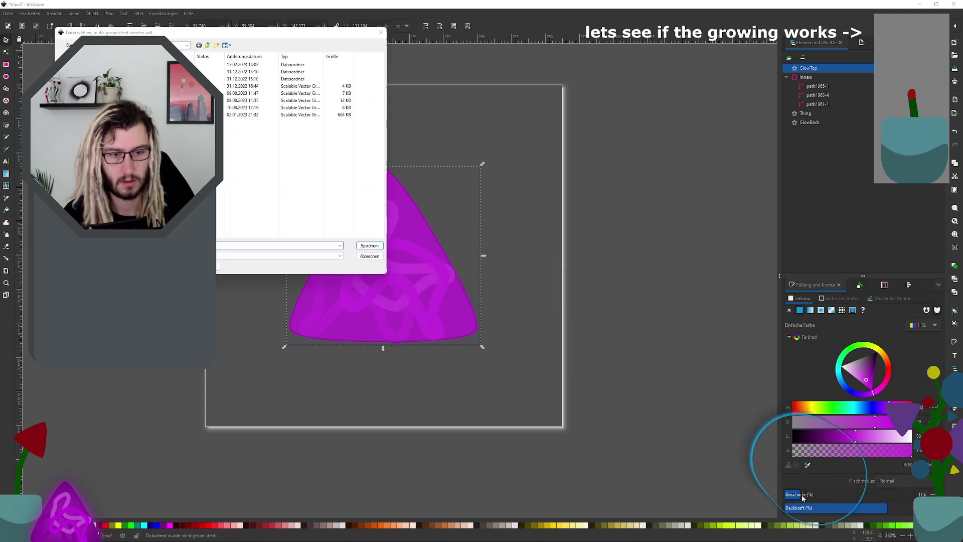
{"action": "left_click", "coordinate": [369, 256]}
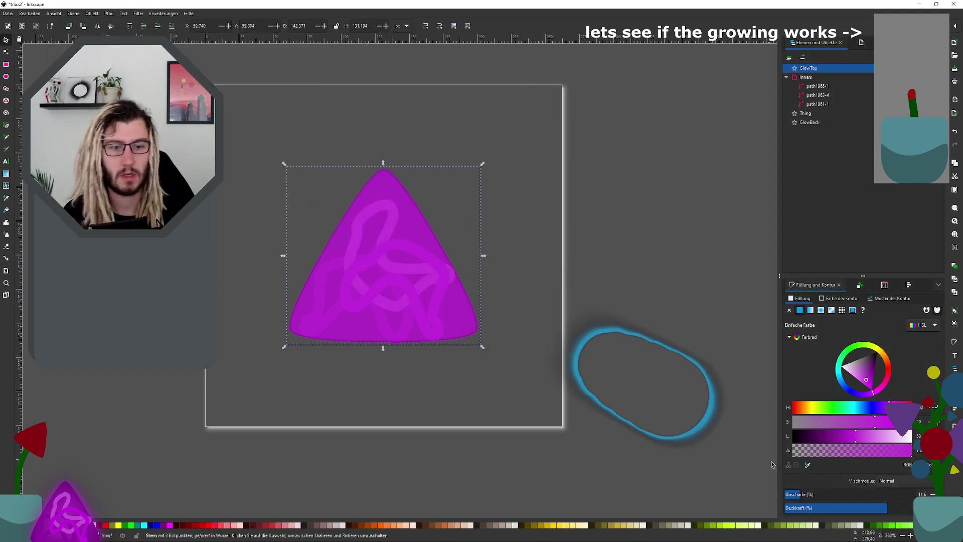
Step: Set the GlowTop shape's blur to 0 and save the drawing to tria.sif
{"action": "left_click_drag", "start_coordinate": [793, 494], "coordinate": [751, 492]}
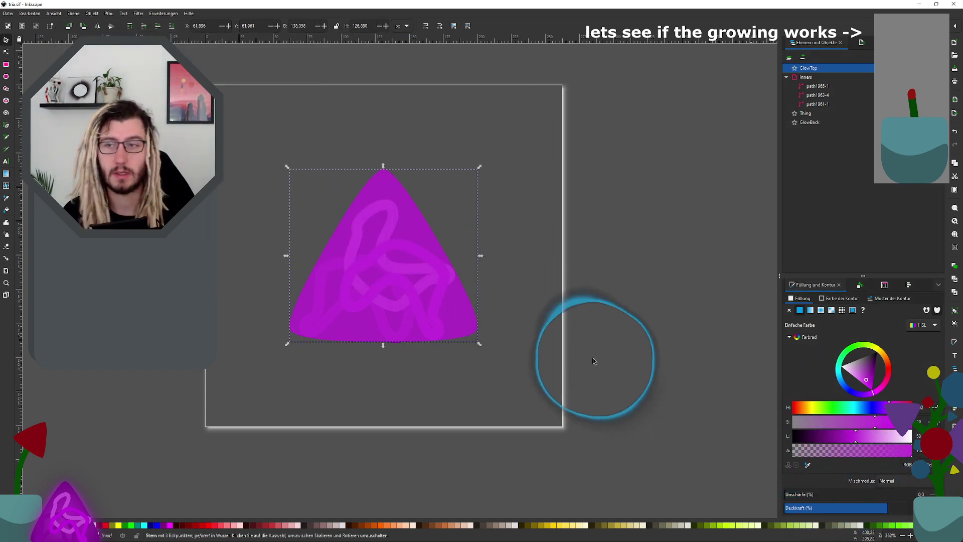
{"action": "key", "text": "ctrl+s"}
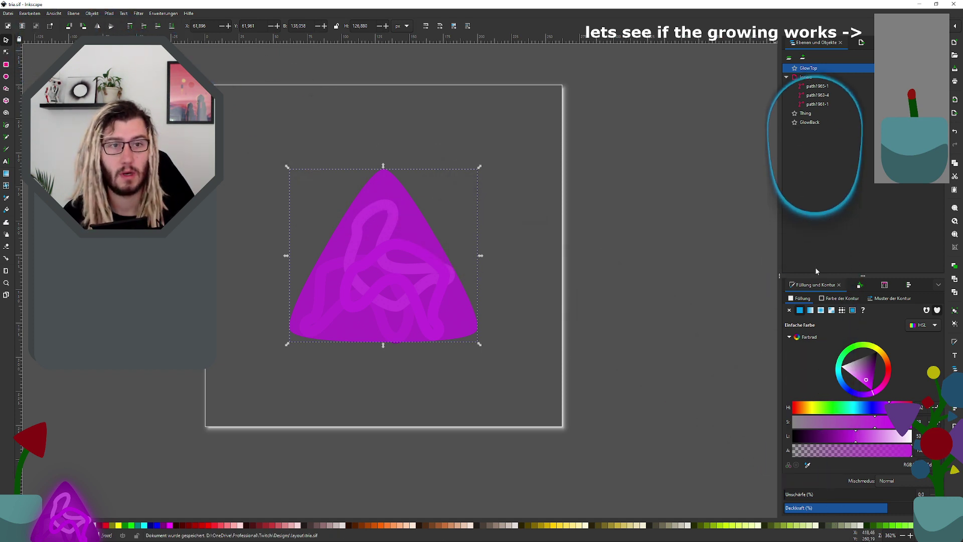
Step: Raise the GlowBack shape's blur to 42.6 and try to save the drawing to tria.sif
{"action": "left_click", "coordinate": [810, 122]}
{"action": "left_click", "coordinate": [812, 115]}
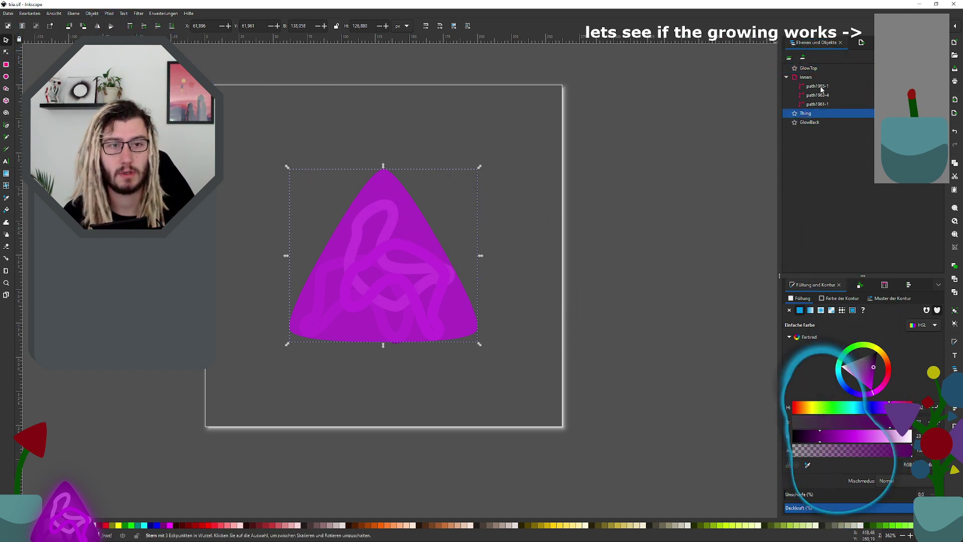
{"action": "left_click", "coordinate": [808, 68]}
{"action": "left_click", "coordinate": [806, 113]}
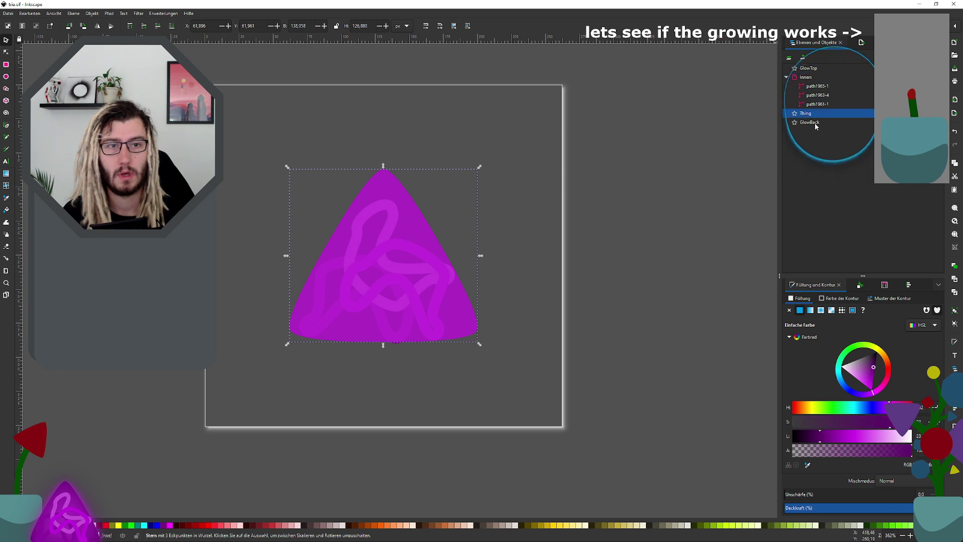
{"action": "left_click", "coordinate": [810, 123]}
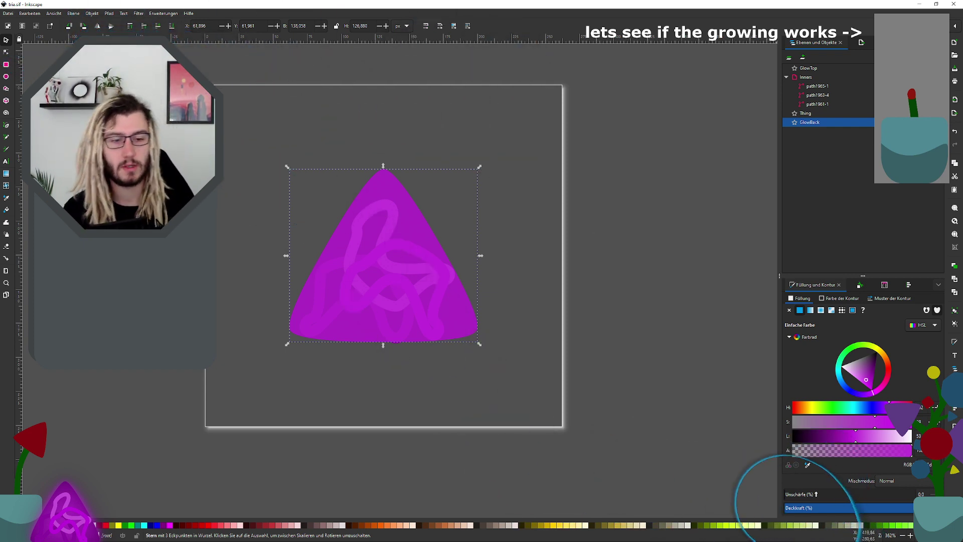
{"action": "left_click", "coordinate": [840, 498]}
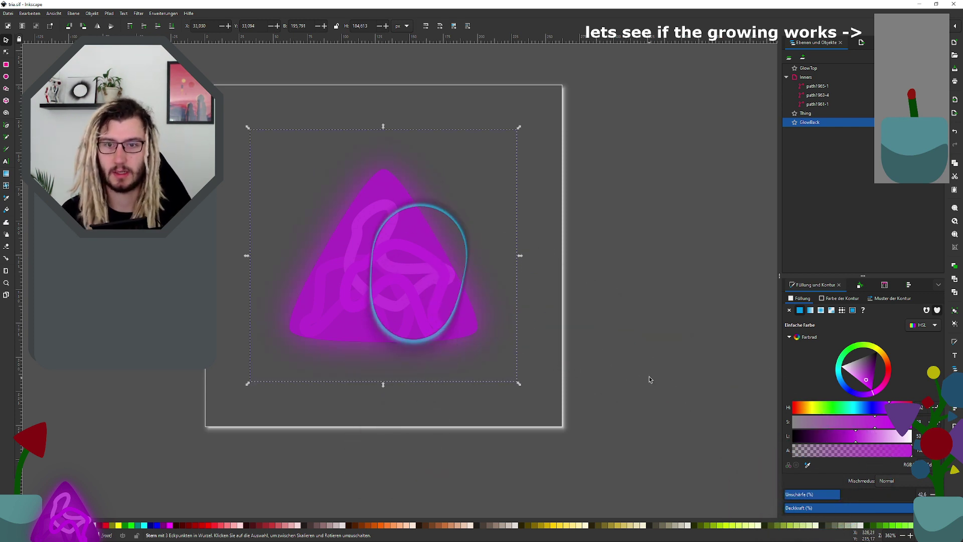
{"action": "key", "text": "ctrl+s"}
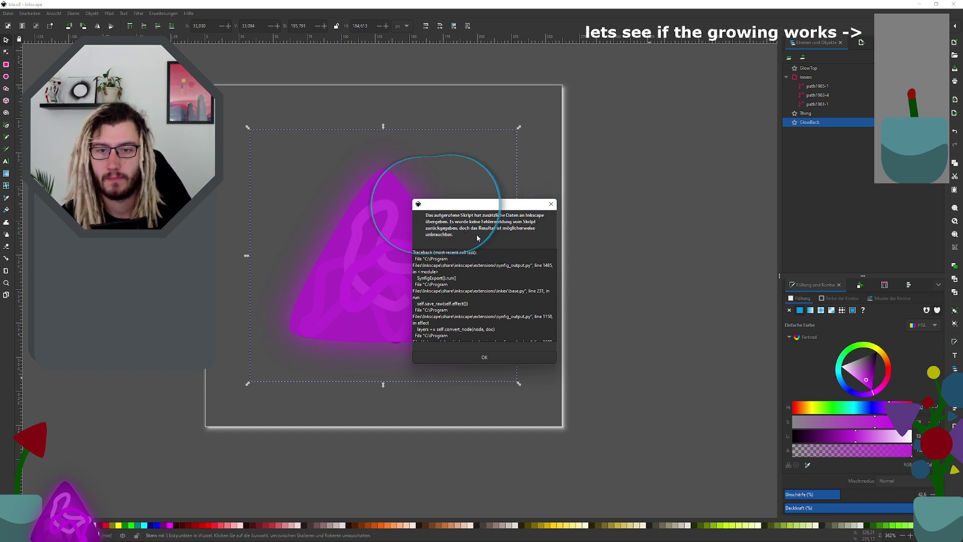
Step: Read through the Synfig export error traceback, dismiss both error messages and cancel the repeated save
{"action": "scroll", "coordinate": [484, 299], "scroll_direction": "down", "scroll_amount": 5}
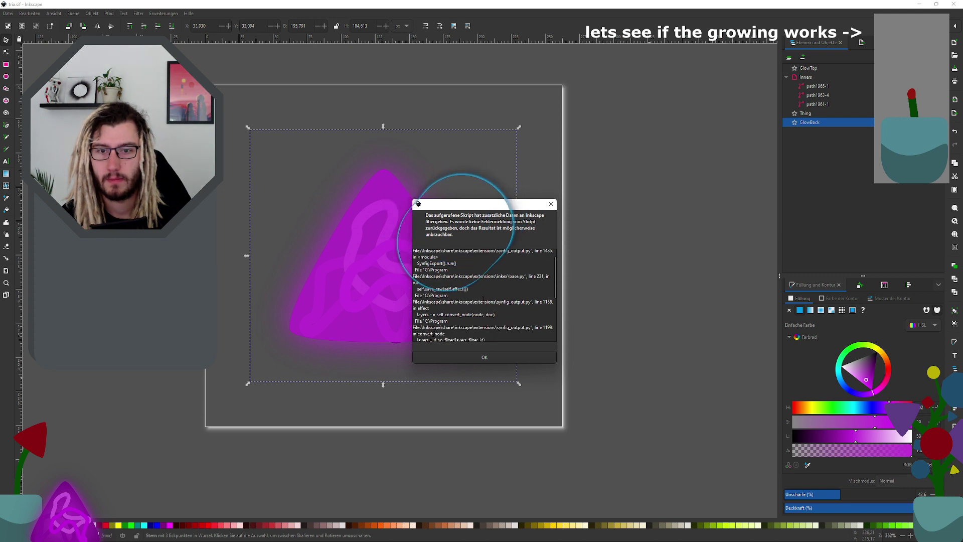
{"action": "left_click", "coordinate": [483, 357]}
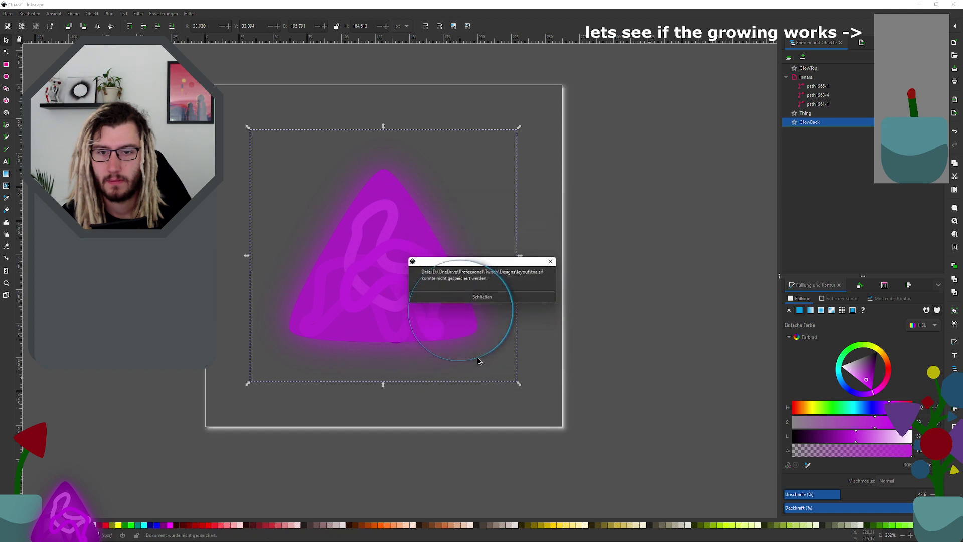
{"action": "left_click", "coordinate": [502, 301]}
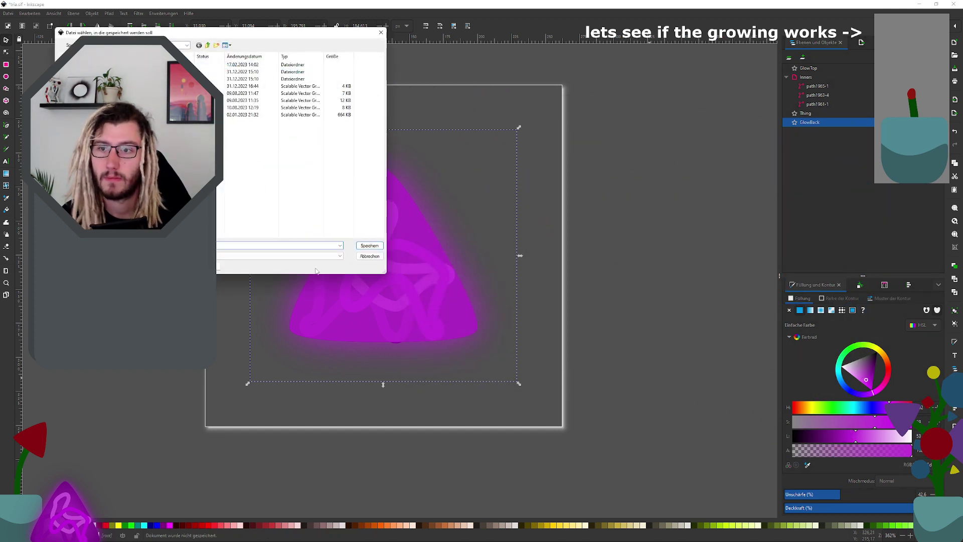
{"action": "left_click", "coordinate": [370, 256]}
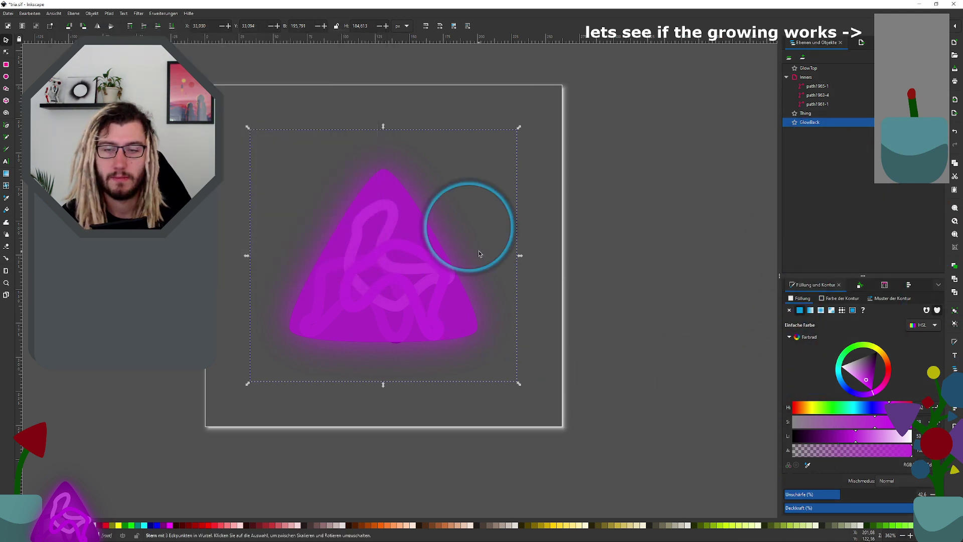
Step: Check the GlowTop and GlowBack shapes, close tria.sif without saving and open tria.svg
{"action": "left_click", "coordinate": [835, 68]}
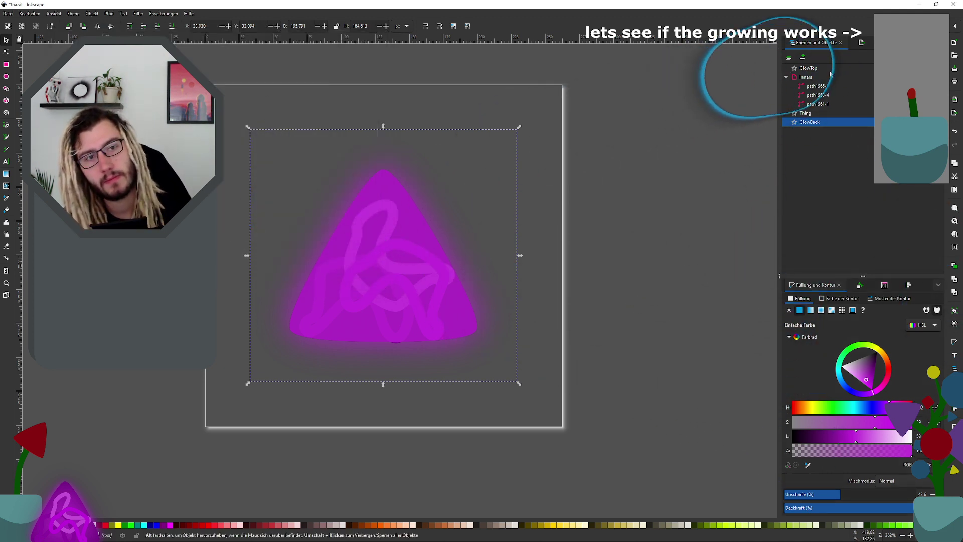
{"action": "left_click", "coordinate": [810, 122]}
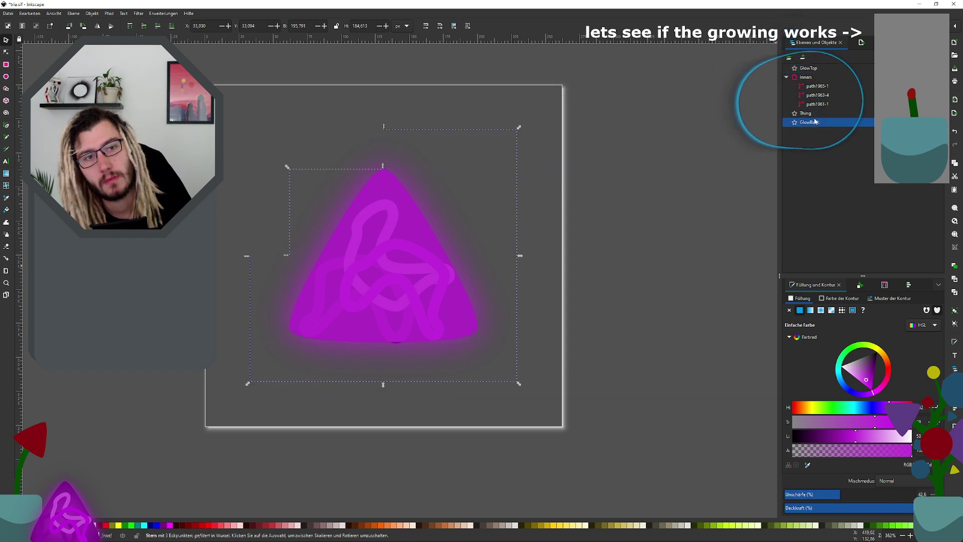
{"action": "left_click", "coordinate": [831, 68]}
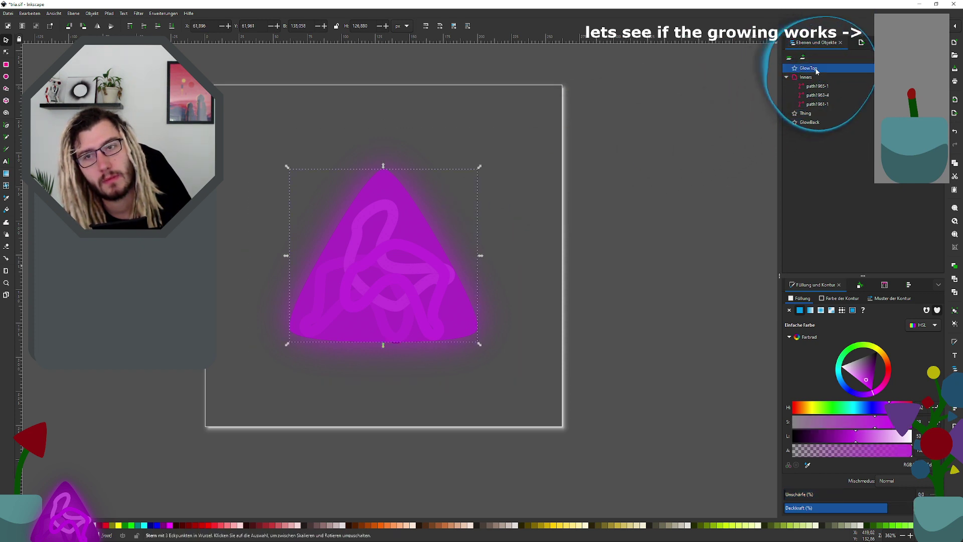
{"action": "left_click", "coordinate": [952, 4]}
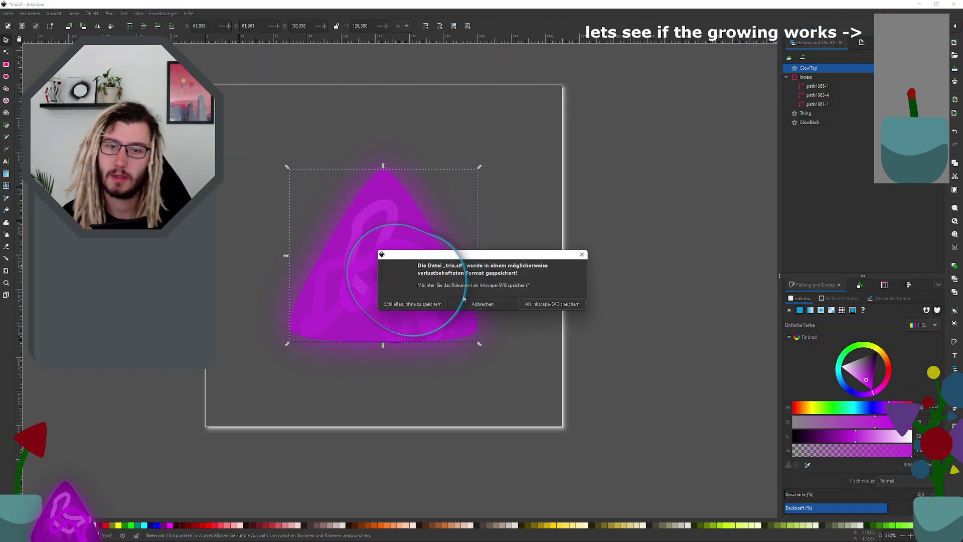
{"action": "left_click", "coordinate": [413, 304]}
{"action": "double_click", "coordinate": [367, 270]}
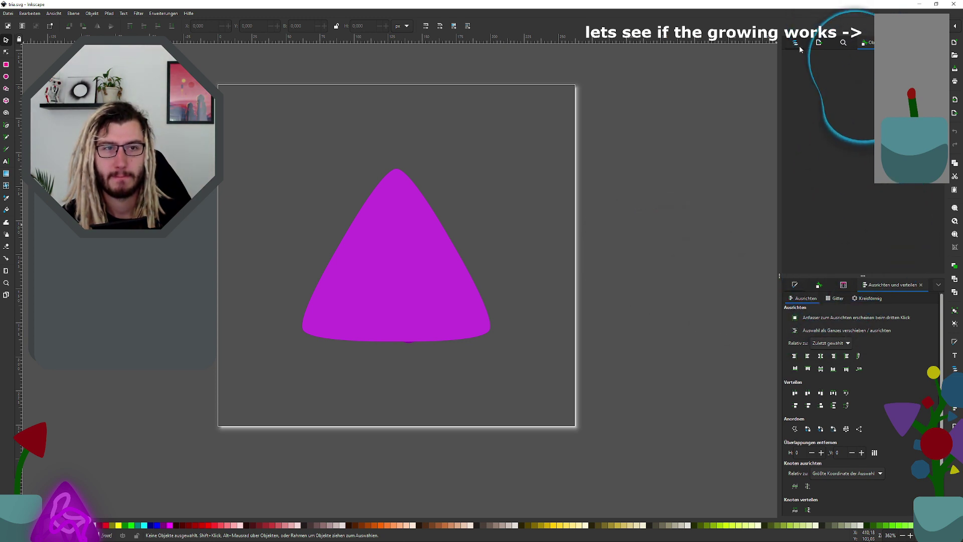
Step: Show the fill and stroke settings and set the GlowBack shape's blur to 29.3
{"action": "left_click", "coordinate": [809, 96]}
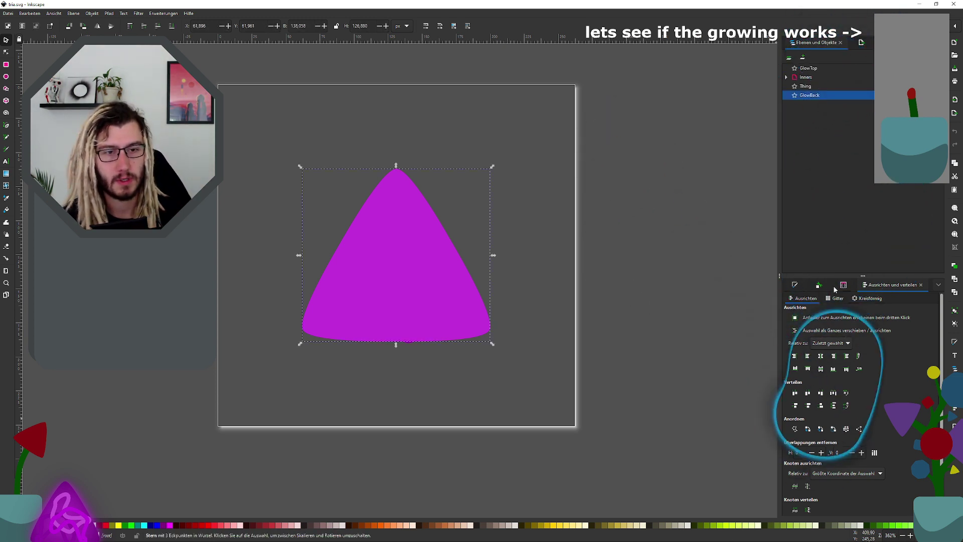
{"action": "key", "text": "ctrl+shift+f"}
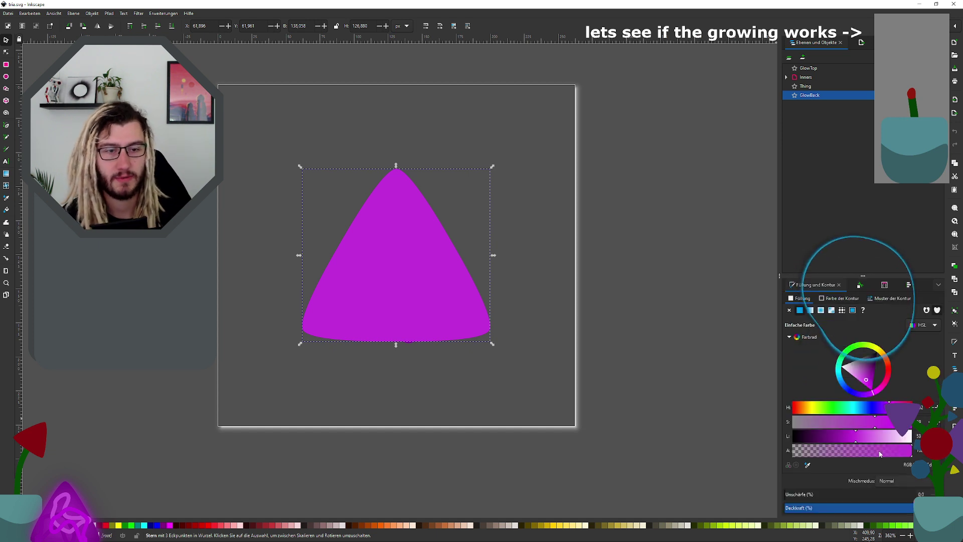
{"action": "left_click", "coordinate": [809, 68]}
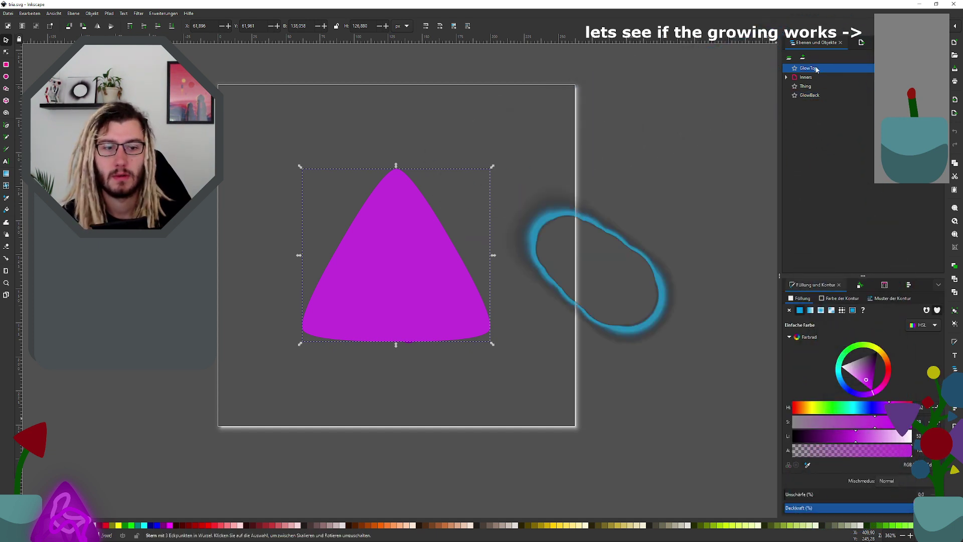
{"action": "left_click", "coordinate": [811, 94]}
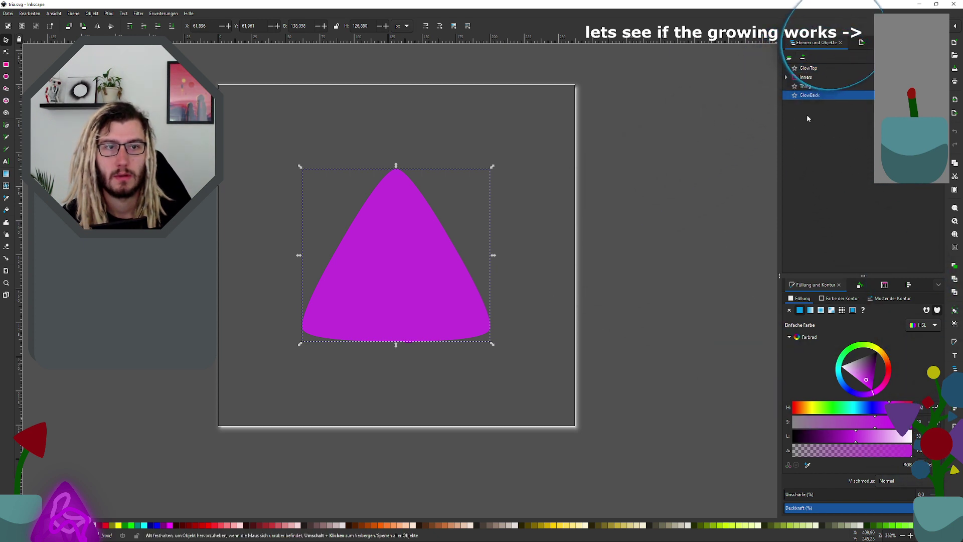
{"action": "left_click", "coordinate": [822, 495]}
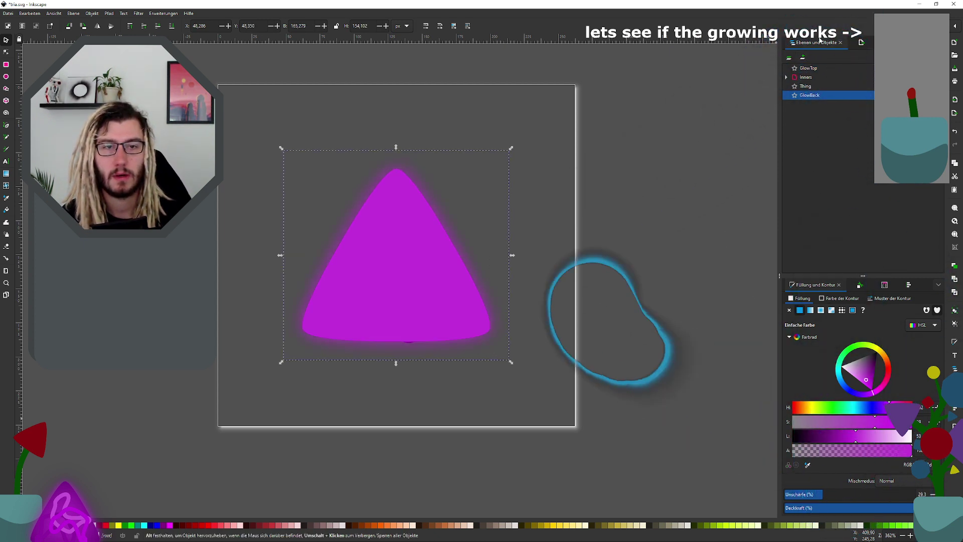
Step: Set the GlowTop shape's blur to 30.7 and lower its opacity until the inner lines show clearly
{"action": "left_click", "coordinate": [809, 68]}
{"action": "left_click", "coordinate": [828, 495]}
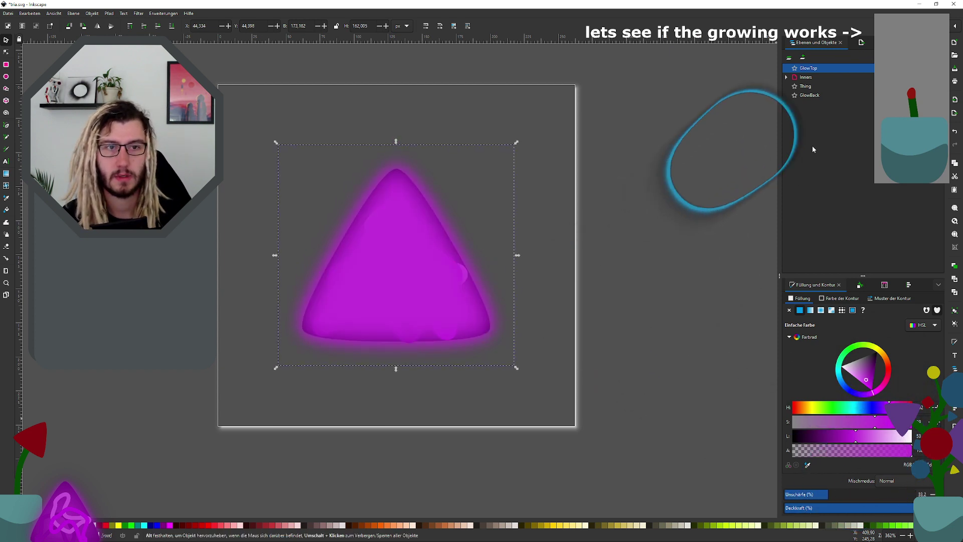
{"action": "left_click", "coordinate": [879, 508]}
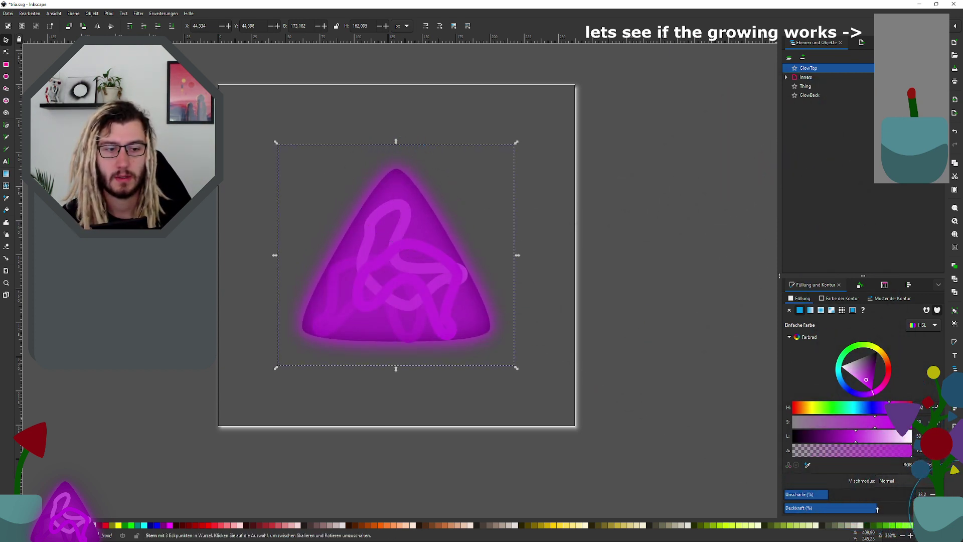
{"action": "left_click_drag", "start_coordinate": [822, 495], "coordinate": [824, 495]}
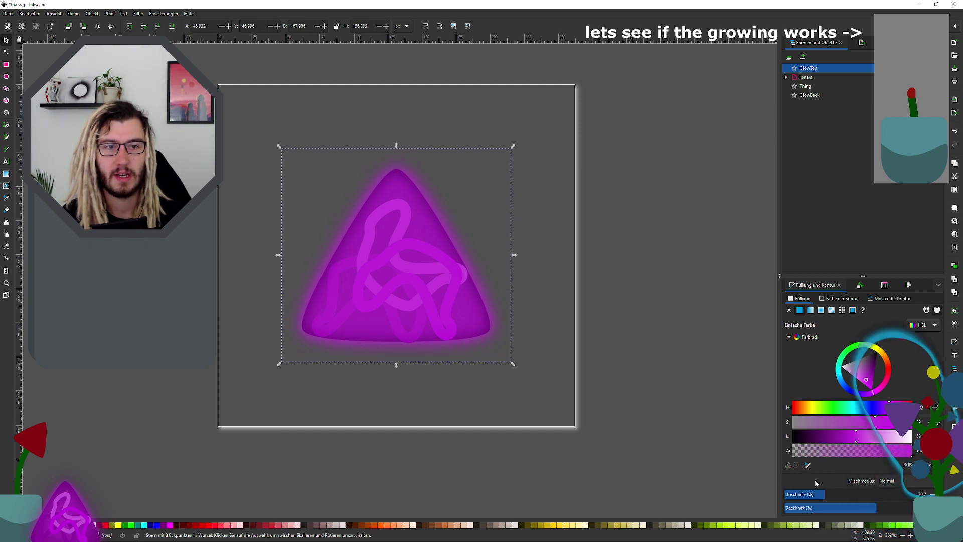
Step: Raise the GlowBack shape's blur to 30.1 and save tria.svg
{"action": "left_click", "coordinate": [809, 97]}
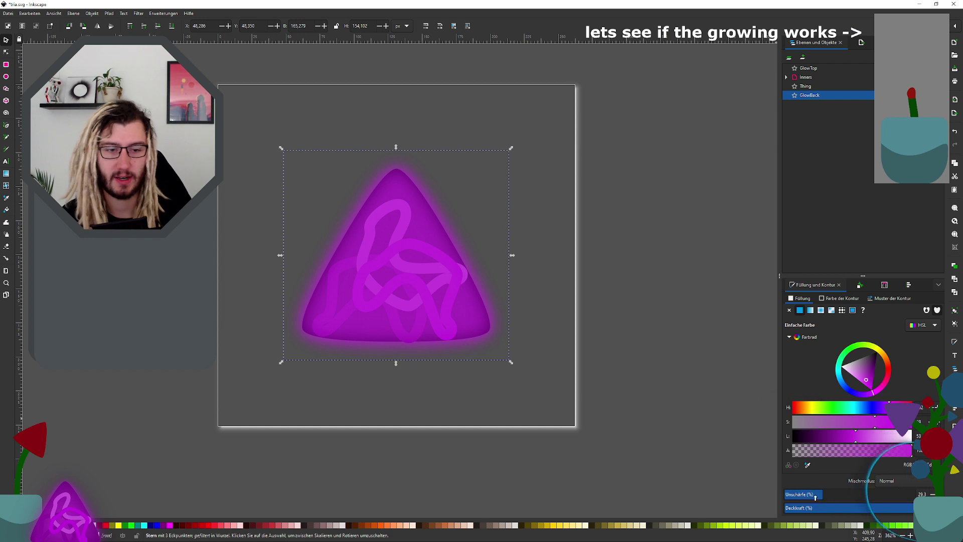
{"action": "left_click_drag", "start_coordinate": [814, 496], "coordinate": [824, 498]}
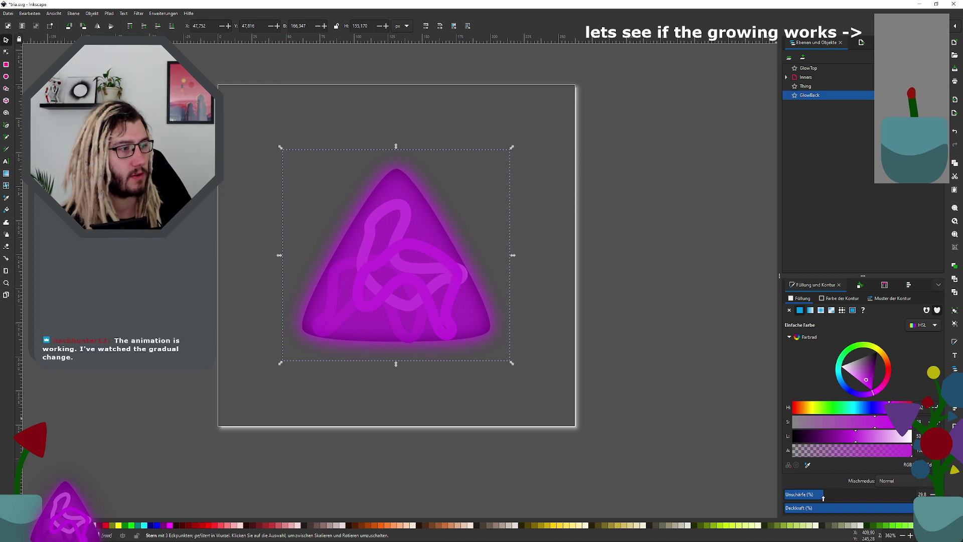
{"action": "left_click_drag", "start_coordinate": [823, 498], "coordinate": [823, 499]}
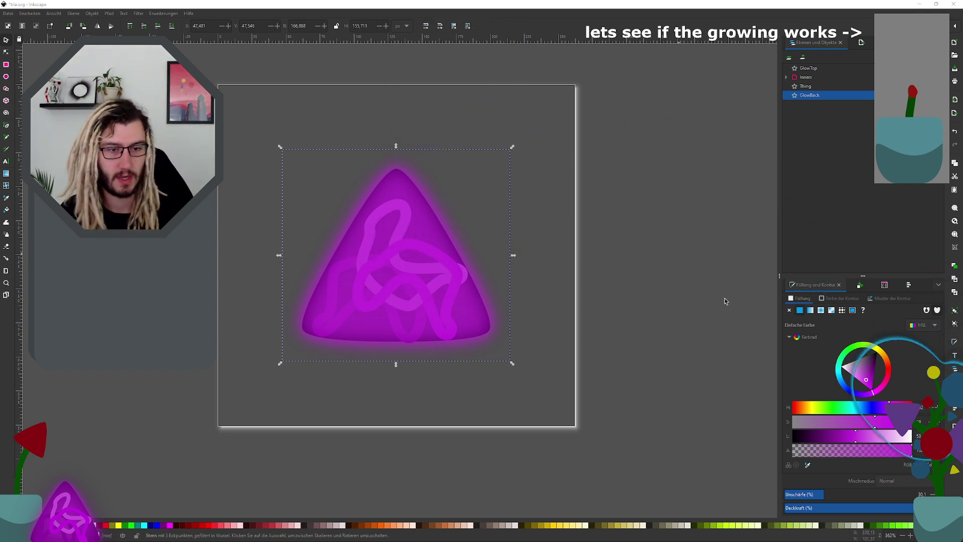
{"action": "left_click", "coordinate": [805, 86]}
{"action": "left_click", "coordinate": [808, 96]}
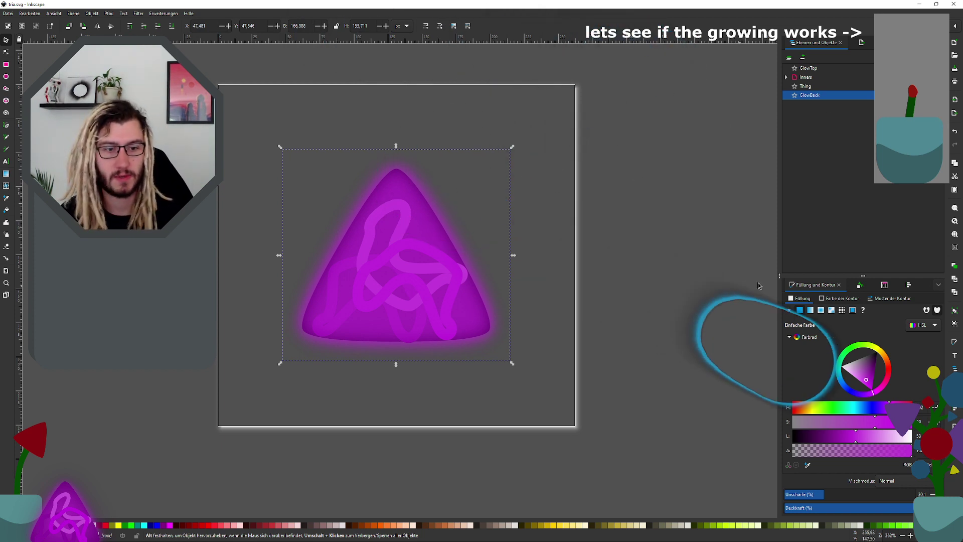
Step: Raise the GlowTop shape's blur to 60, increase its opacity slightly and save tria.svg
{"action": "left_click", "coordinate": [819, 71]}
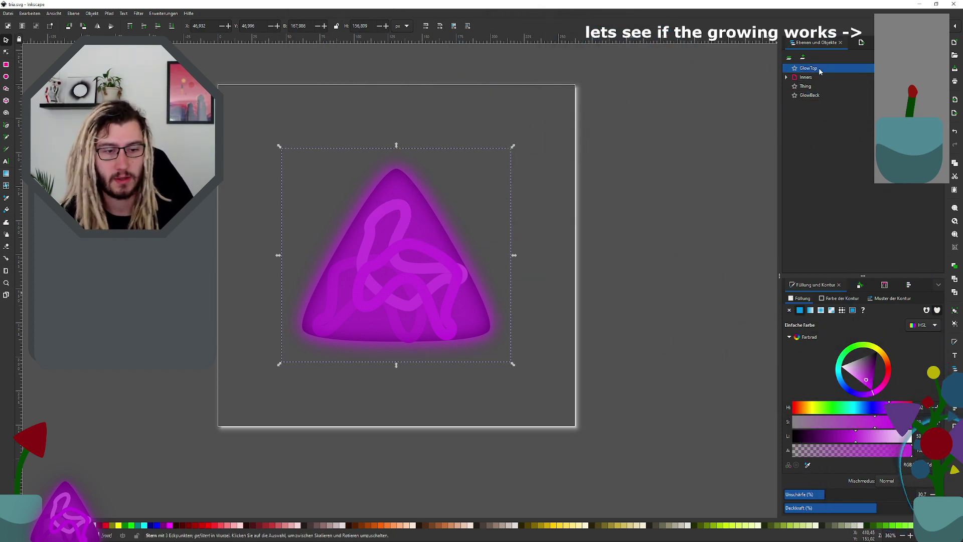
{"action": "left_click", "coordinate": [806, 495]}
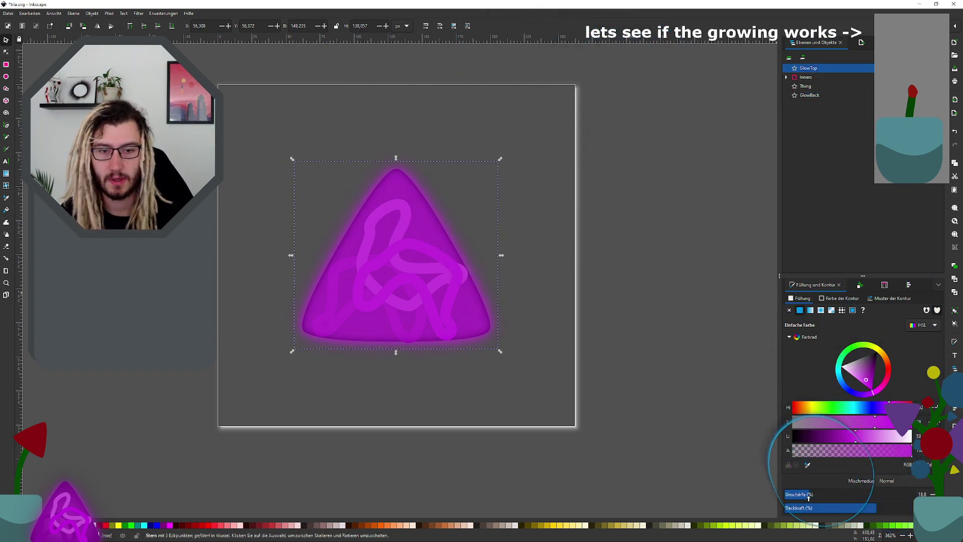
{"action": "left_click", "coordinate": [847, 495]}
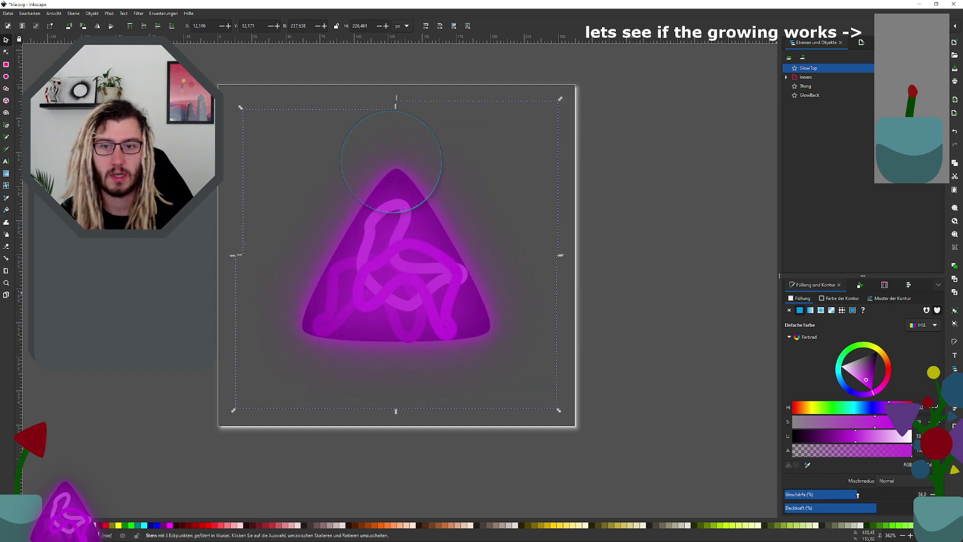
{"action": "left_click_drag", "start_coordinate": [858, 496], "coordinate": [864, 497]}
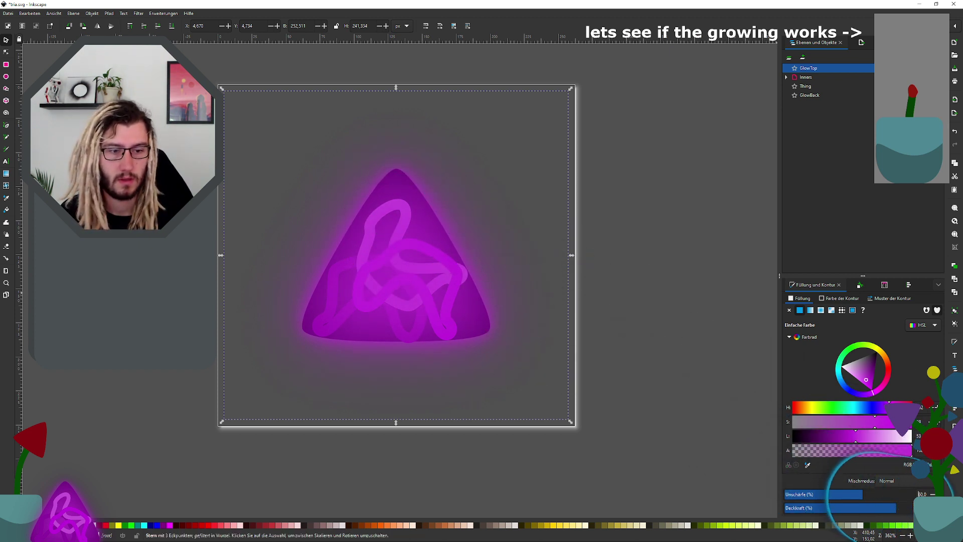
{"action": "left_click", "coordinate": [810, 95]}
{"action": "key", "text": "ctrl+s"}
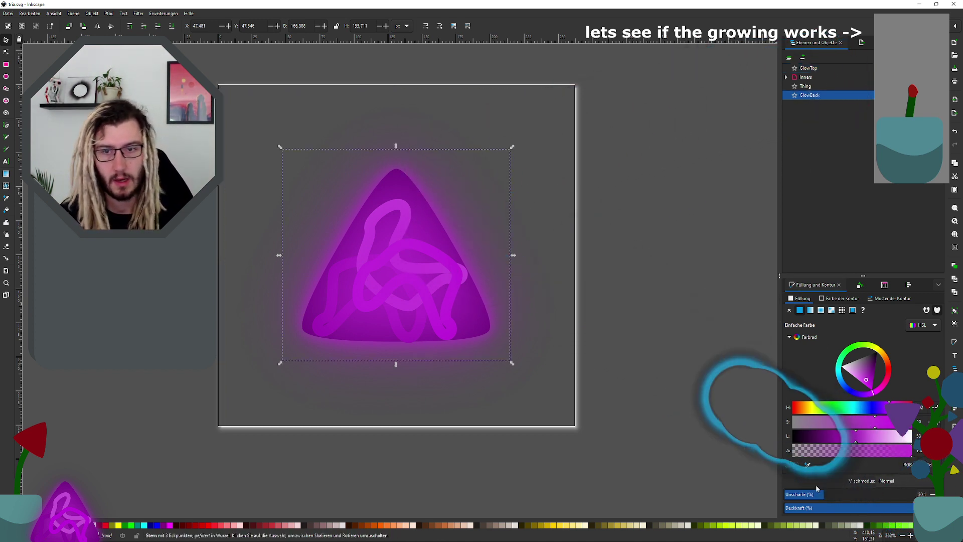
Step: Set the GlowBack shape's blur to 40, save tria.svg and deselect the shape
{"action": "left_click_drag", "start_coordinate": [826, 494], "coordinate": [830, 494]}
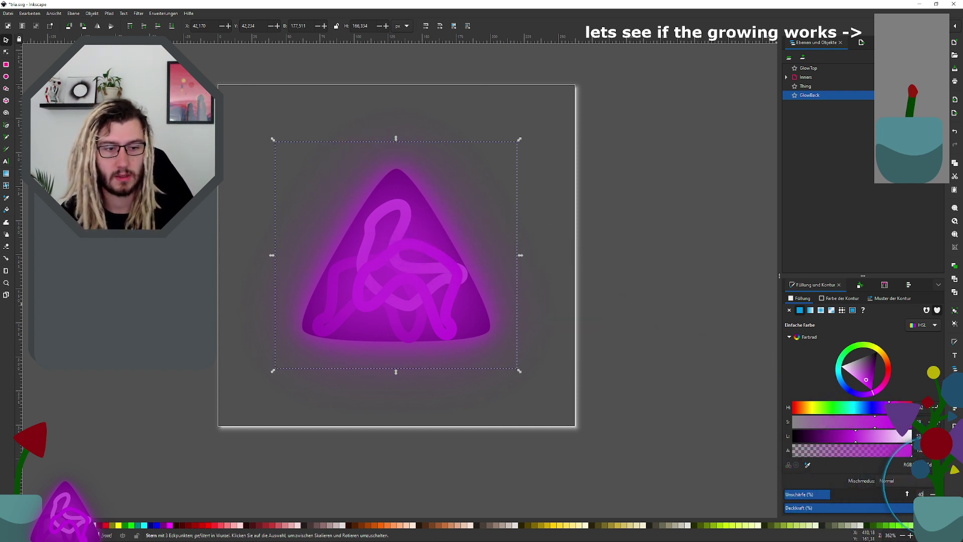
{"action": "key", "text": "Return"}
{"action": "key", "text": "ctrl+s"}
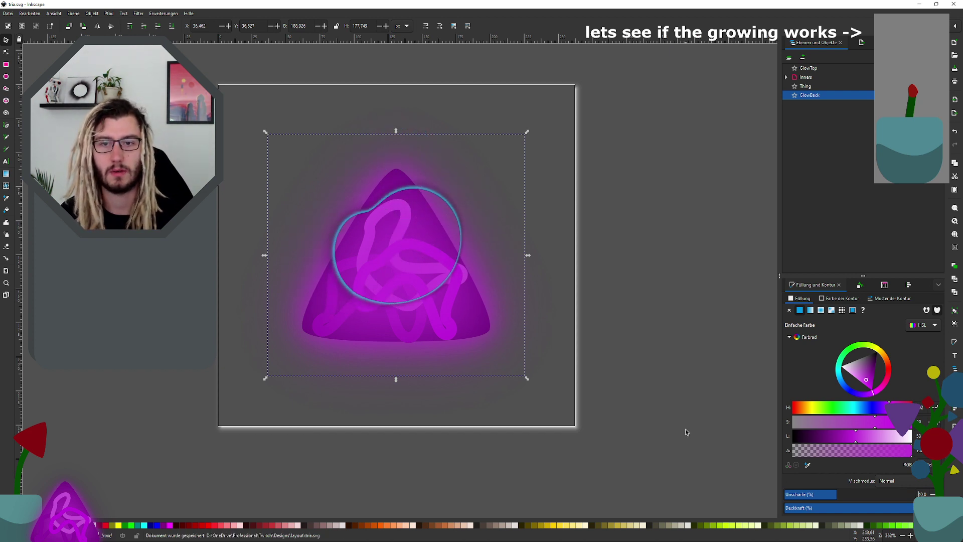
{"action": "left_click", "coordinate": [670, 333]}
{"action": "key", "text": "ctrl+s"}
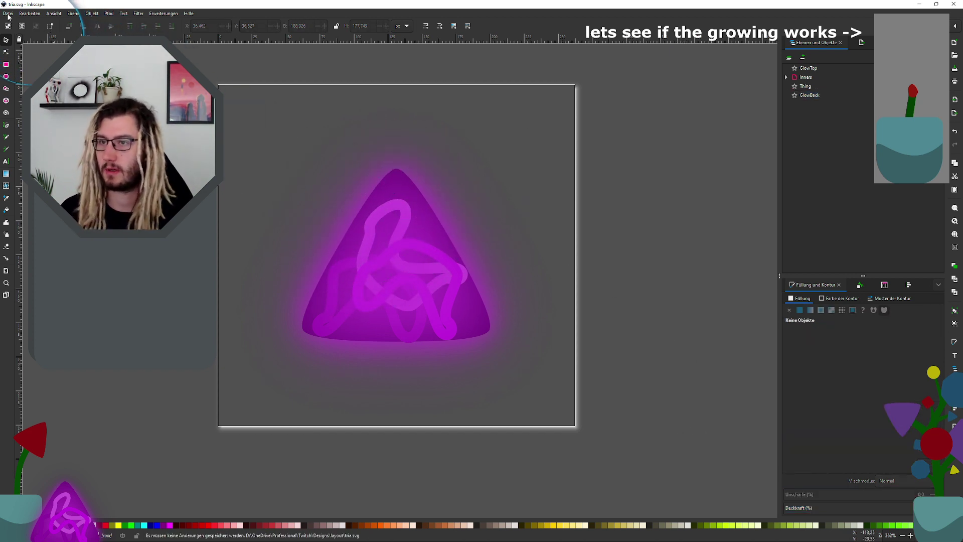
Step: Reduce the blur of the GlowTop and GlowBack shapes to 0
{"action": "left_click", "coordinate": [808, 68]}
{"action": "left_click_drag", "start_coordinate": [864, 497], "coordinate": [792, 496]}
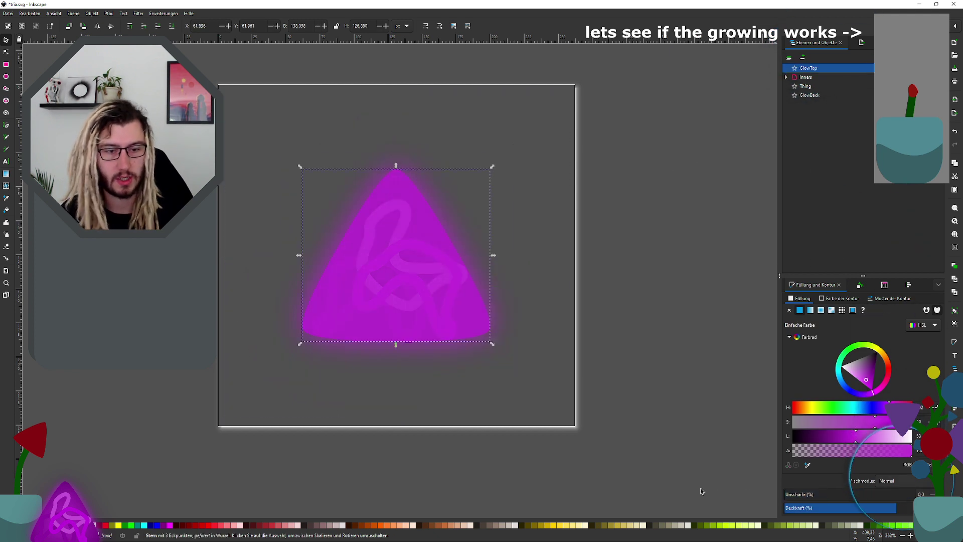
{"action": "left_click", "coordinate": [810, 95]}
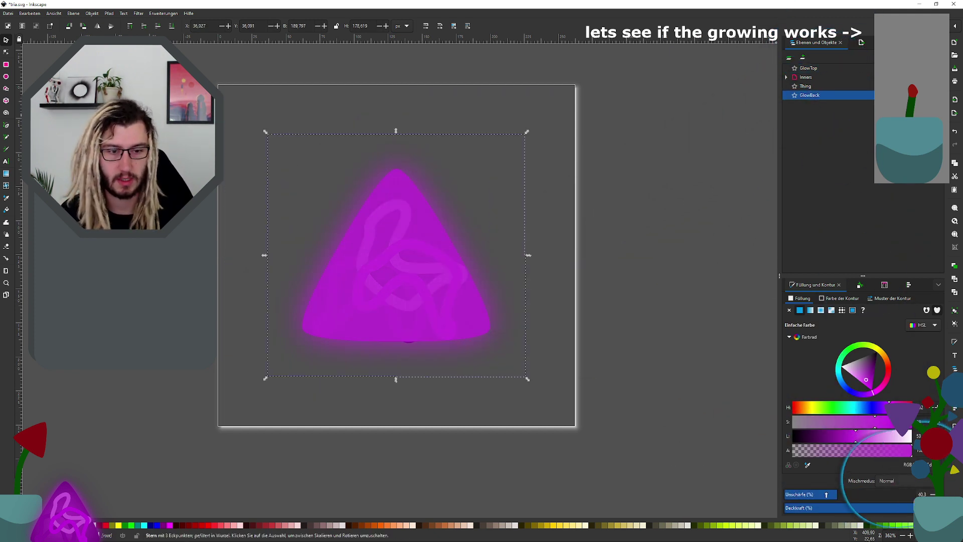
{"action": "left_click_drag", "start_coordinate": [827, 495], "coordinate": [785, 495]}
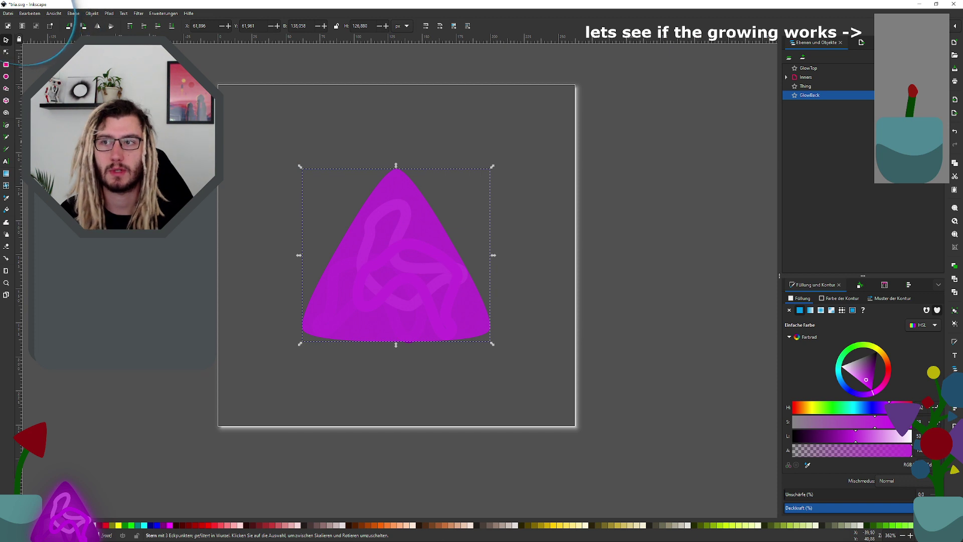
Step: Save the blur-free drawing in Synfig Animation format as tria.sif, replacing the existing file
{"action": "key", "text": "ctrl+z"}
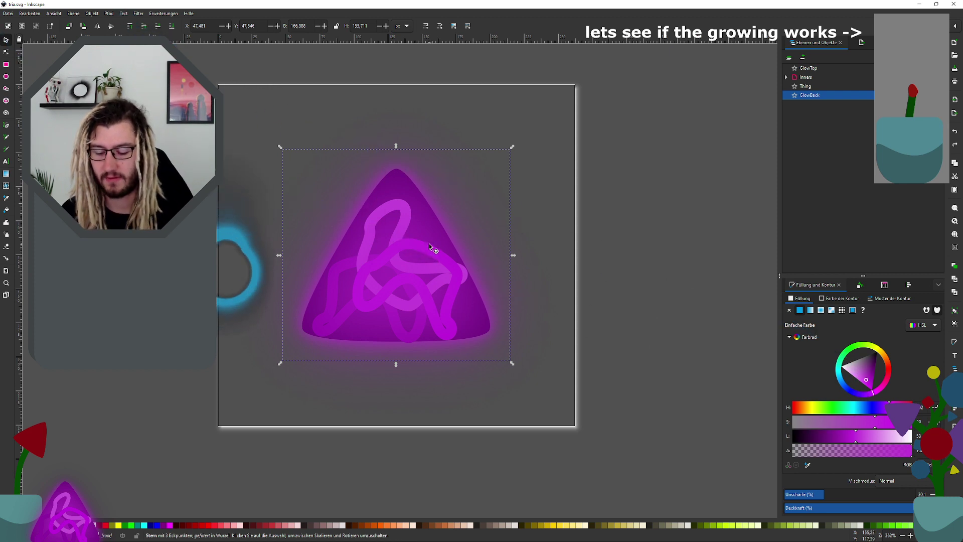
{"action": "key", "text": "ctrl+shift+z"}
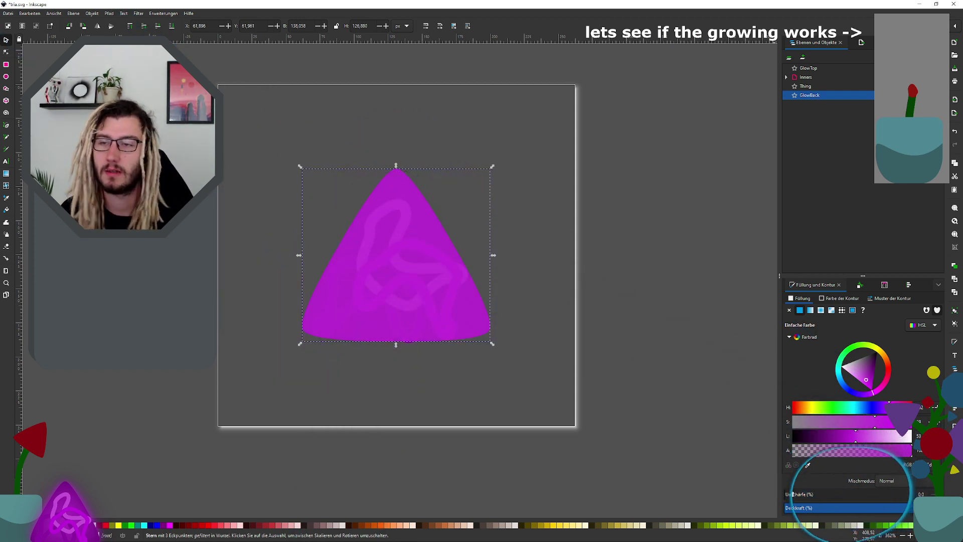
{"action": "left_click", "coordinate": [7, 14]}
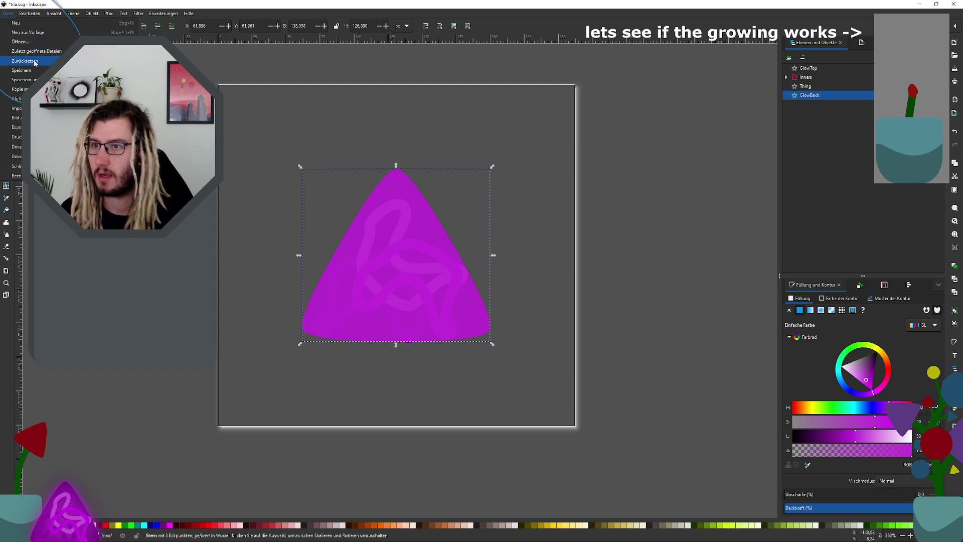
{"action": "left_click", "coordinate": [30, 79]}
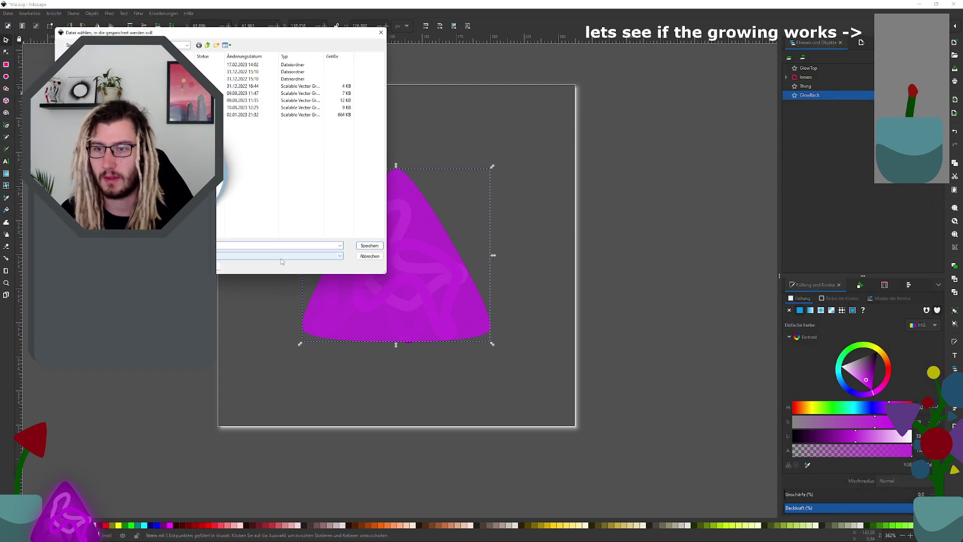
{"action": "left_click", "coordinate": [241, 256]}
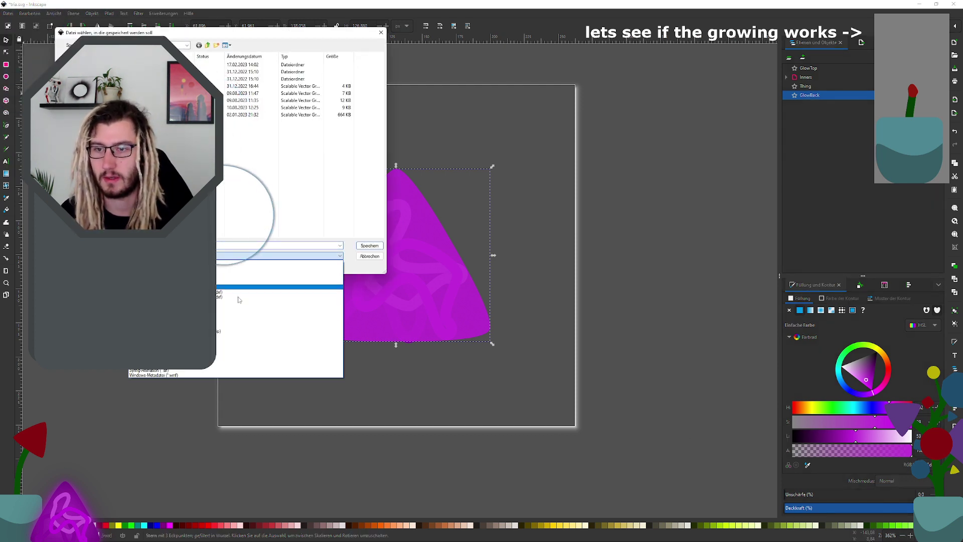
{"action": "left_click", "coordinate": [168, 371]}
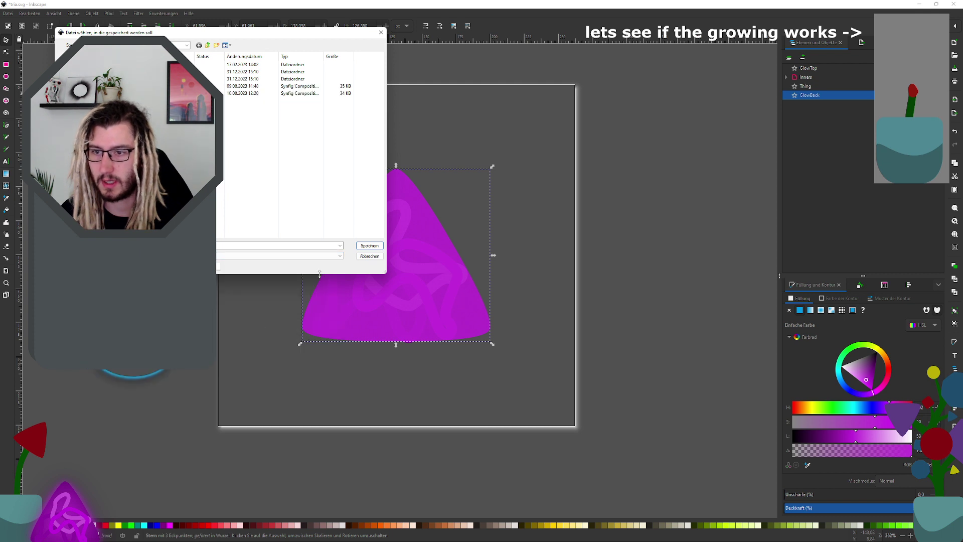
{"action": "left_click", "coordinate": [370, 246]}
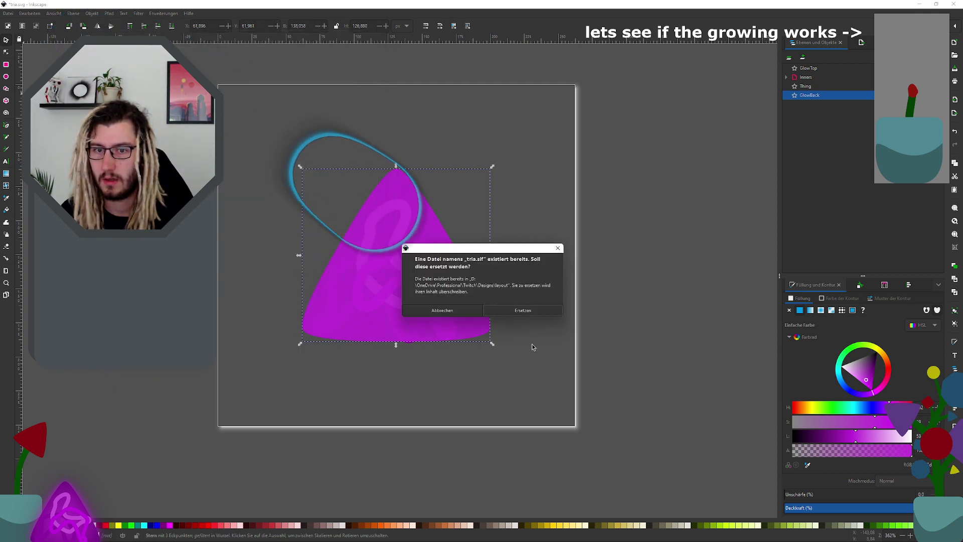
{"action": "left_click", "coordinate": [533, 316]}
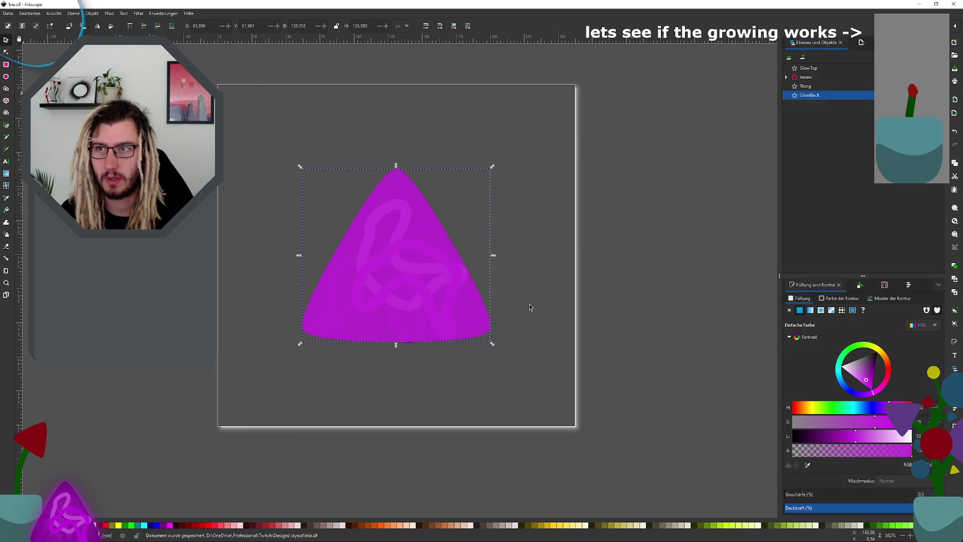
Step: Try to raise the GlowBack shape's blur to 38.1 and save tria.sif
{"action": "left_click", "coordinate": [834, 494]}
{"action": "key", "text": "ctrl+s"}
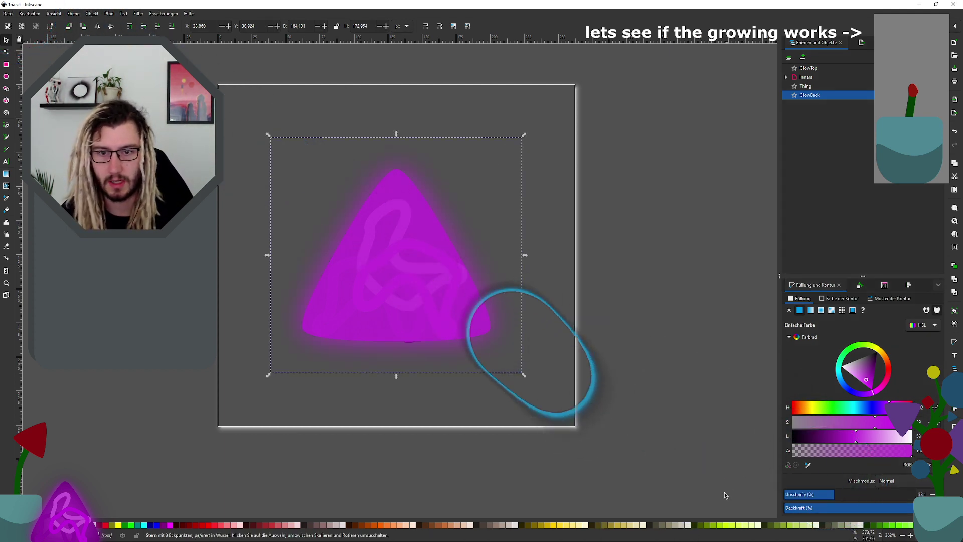
{"action": "left_click", "coordinate": [522, 357]}
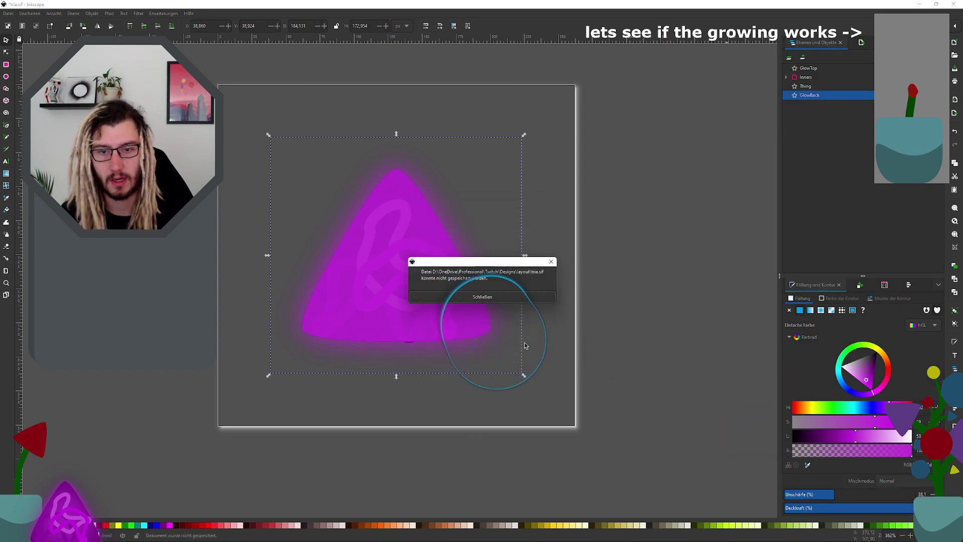
{"action": "left_click", "coordinate": [507, 296]}
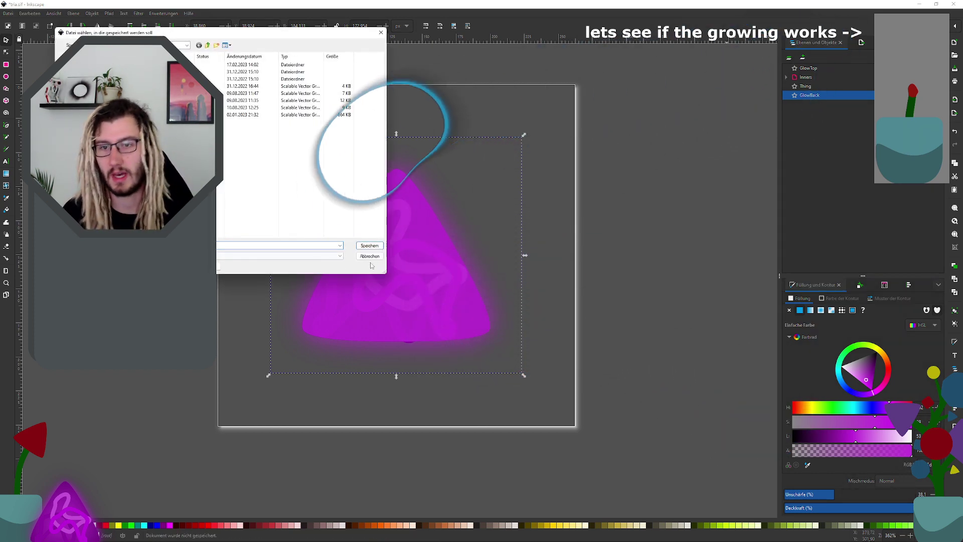
{"action": "left_click", "coordinate": [370, 256]}
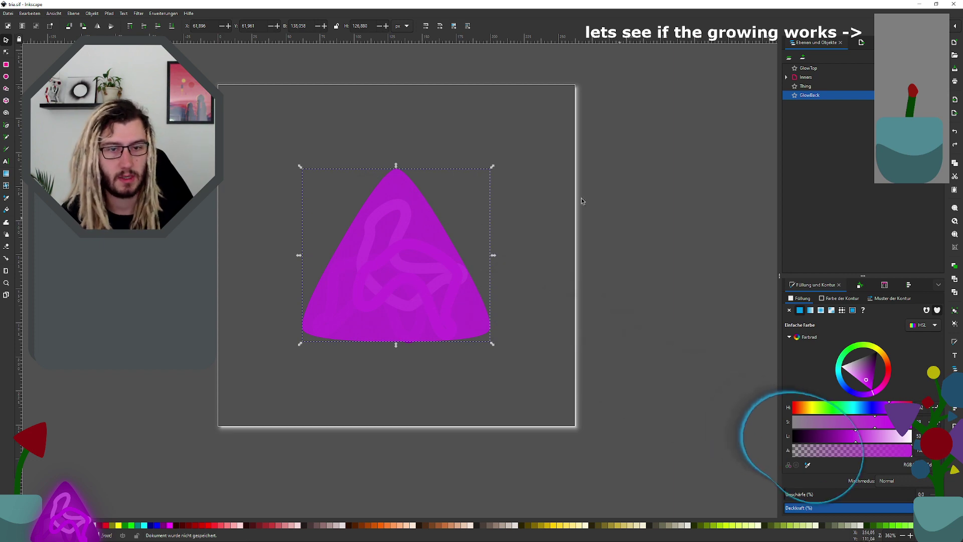
Step: Reopen the recent file tria.svg in a separate window and arrange it alongside the tria.sif drawing
{"action": "left_click_drag", "start_coordinate": [633, 6], "coordinate": [386, 45]}
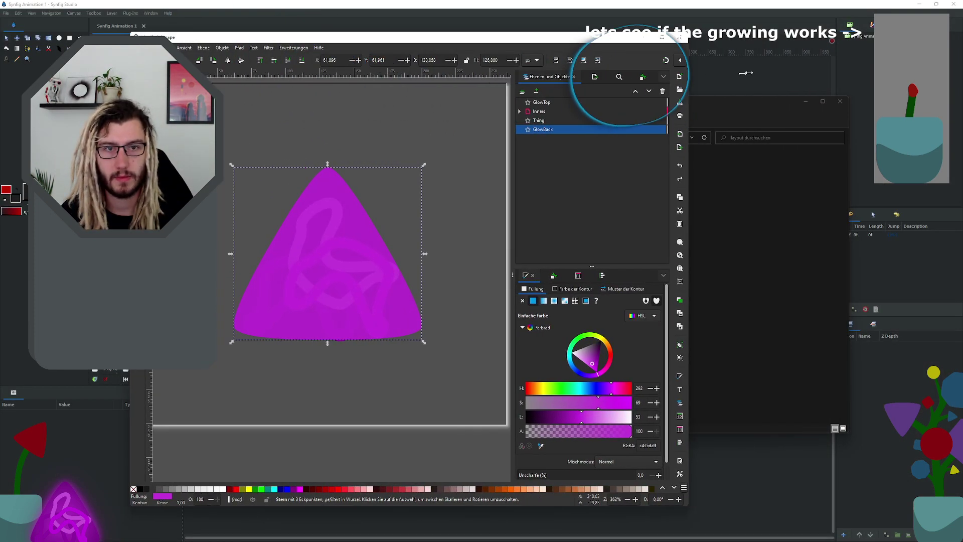
{"action": "left_click_drag", "start_coordinate": [667, 51], "coordinate": [612, 42]}
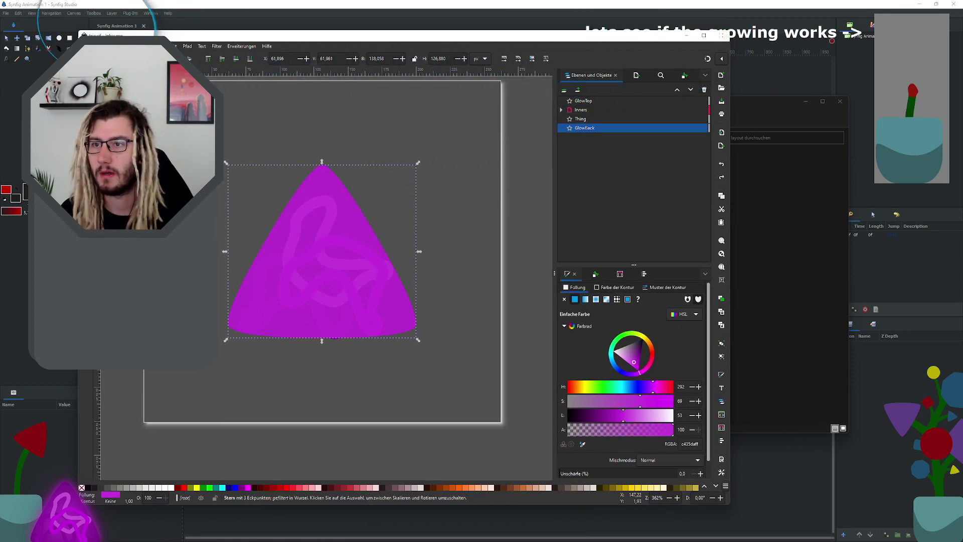
{"action": "mouse_move", "coordinate": [101, 84]}
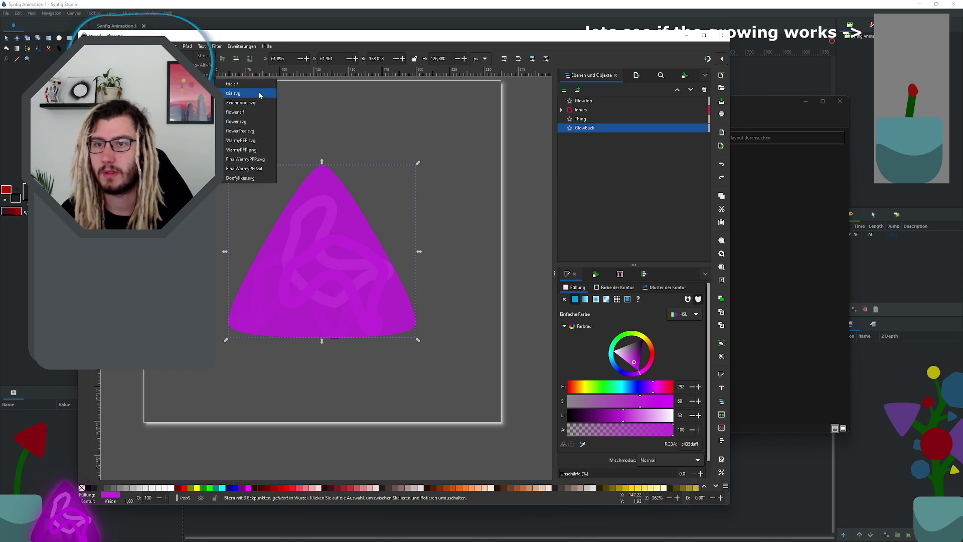
{"action": "left_click", "coordinate": [234, 94]}
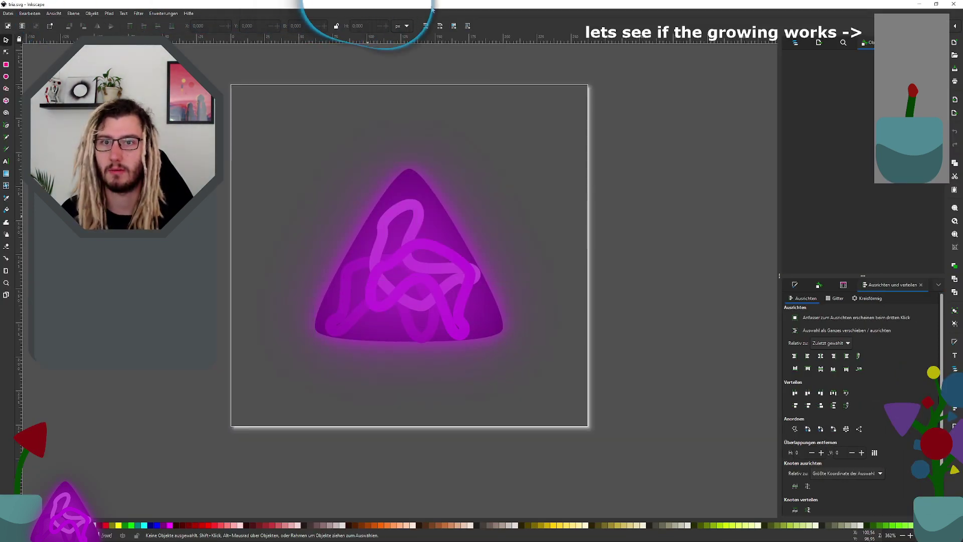
{"action": "left_click_drag", "start_coordinate": [432, 9], "coordinate": [281, 74]}
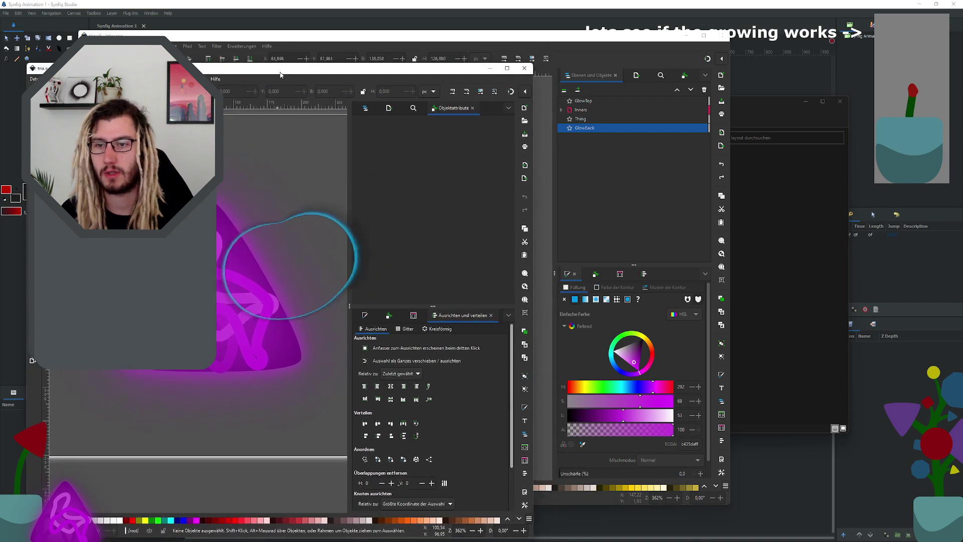
Step: Check the blur and opacity of the GlowTop and GlowBack shapes in tria.svg
{"action": "left_click", "coordinate": [365, 108]}
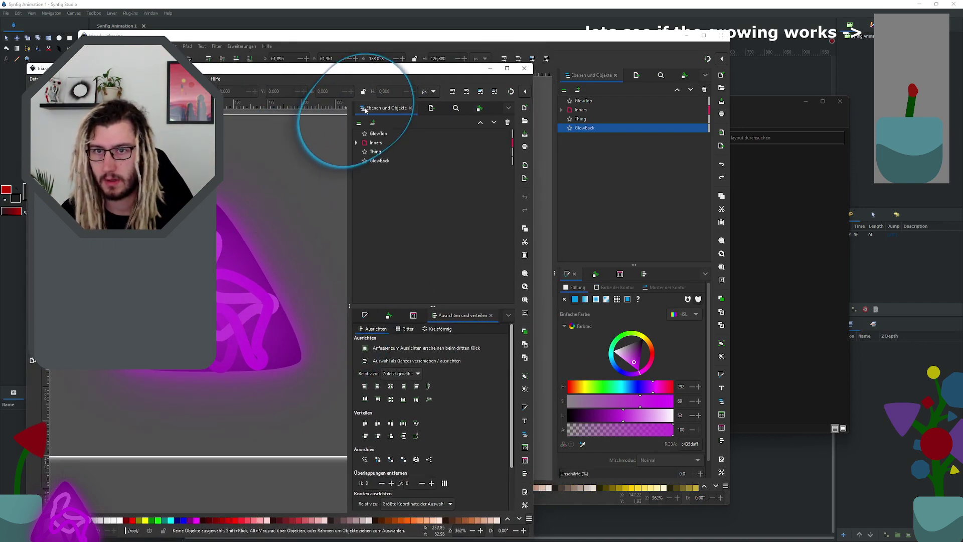
{"action": "left_click", "coordinate": [378, 134]}
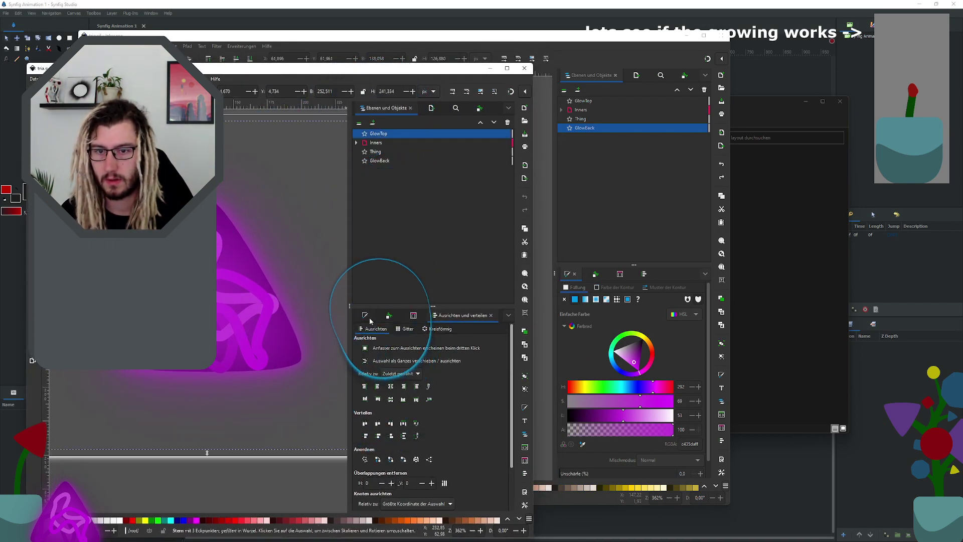
{"action": "left_click", "coordinate": [389, 315]}
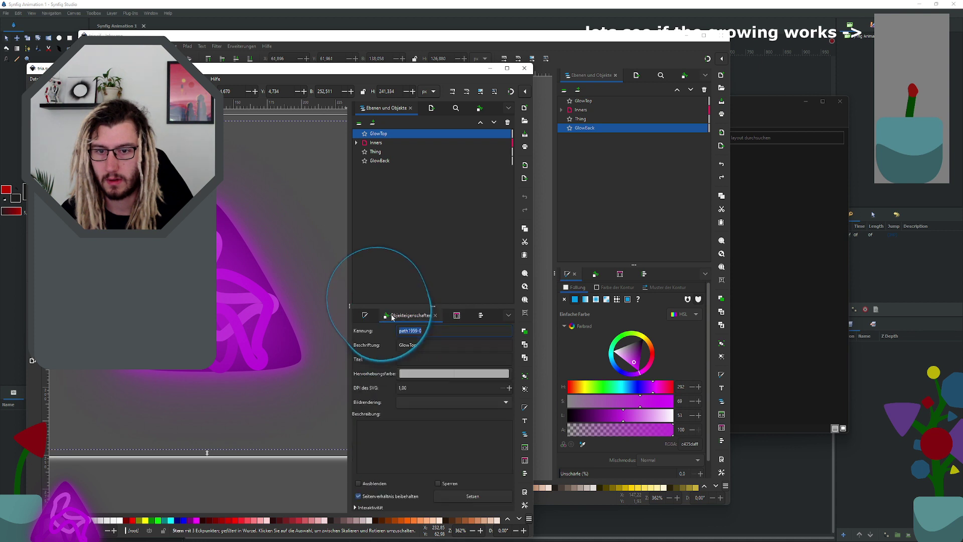
{"action": "left_click", "coordinate": [365, 316]}
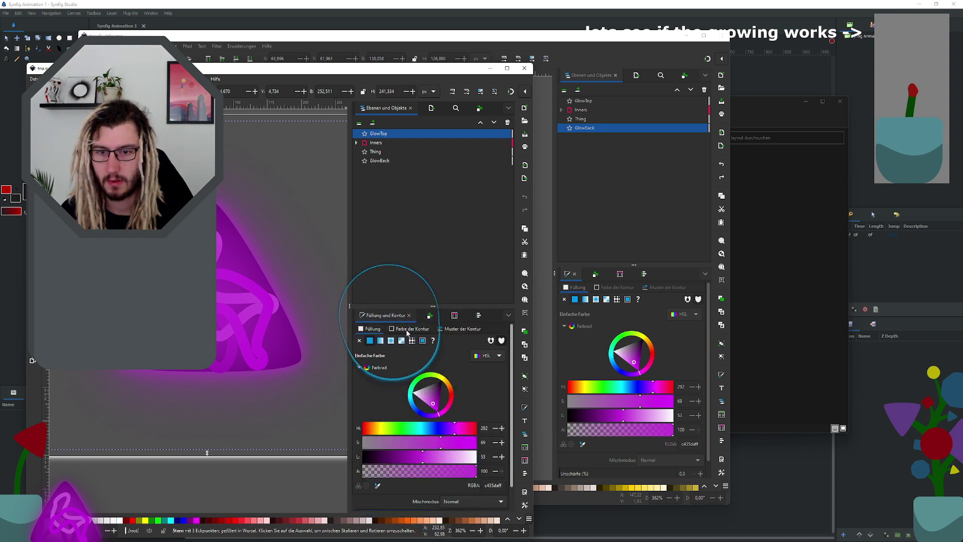
{"action": "left_click", "coordinate": [382, 160]}
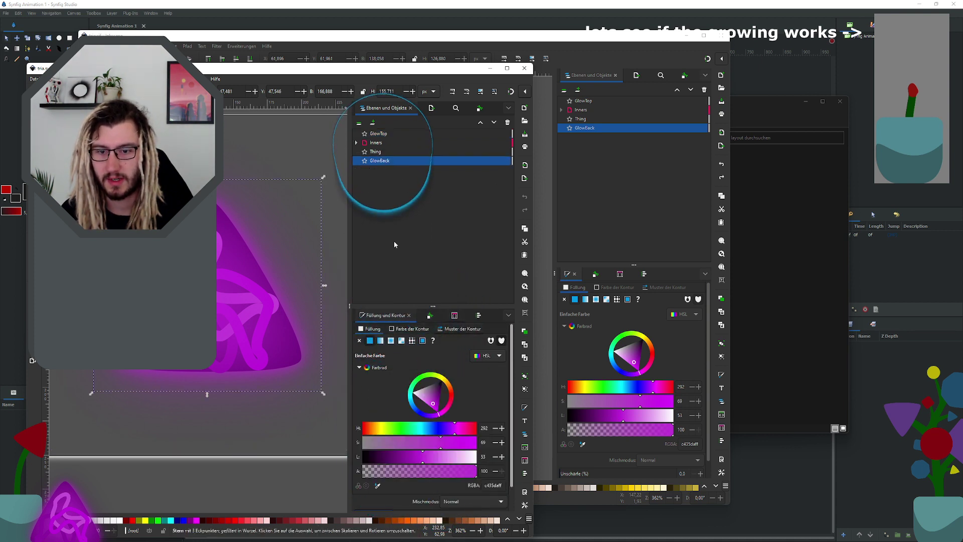
{"action": "scroll", "coordinate": [442, 488], "scroll_direction": "down", "scroll_amount": 2}
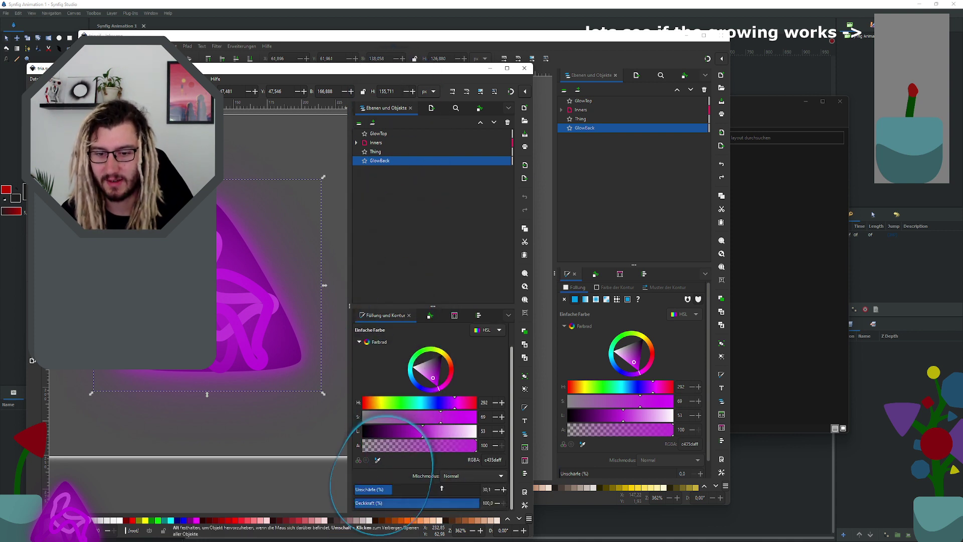
{"action": "left_click", "coordinate": [430, 134]}
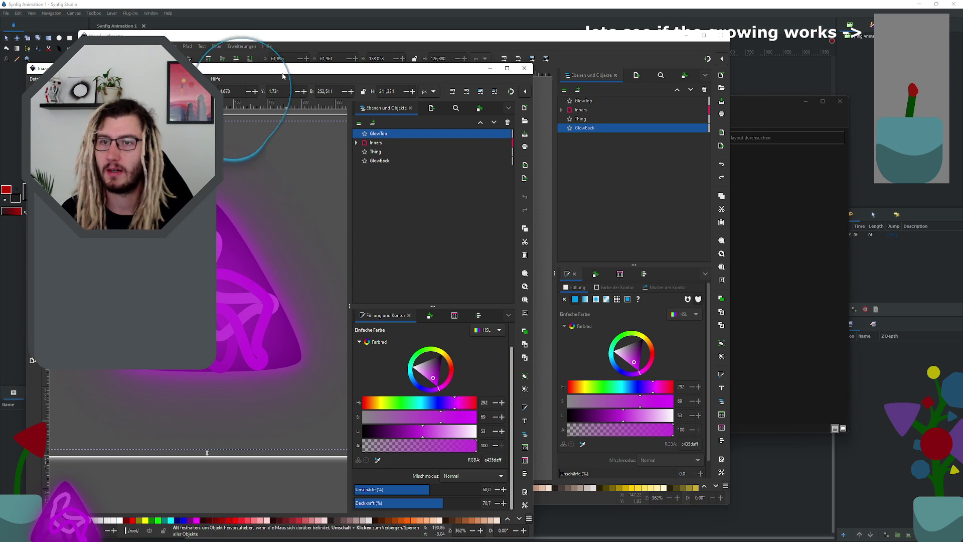
Step: Close the tria.sif drawing window without saving it as SVG, keeping the tria.svg window open
{"action": "left_click_drag", "start_coordinate": [236, 69], "coordinate": [313, 57]}
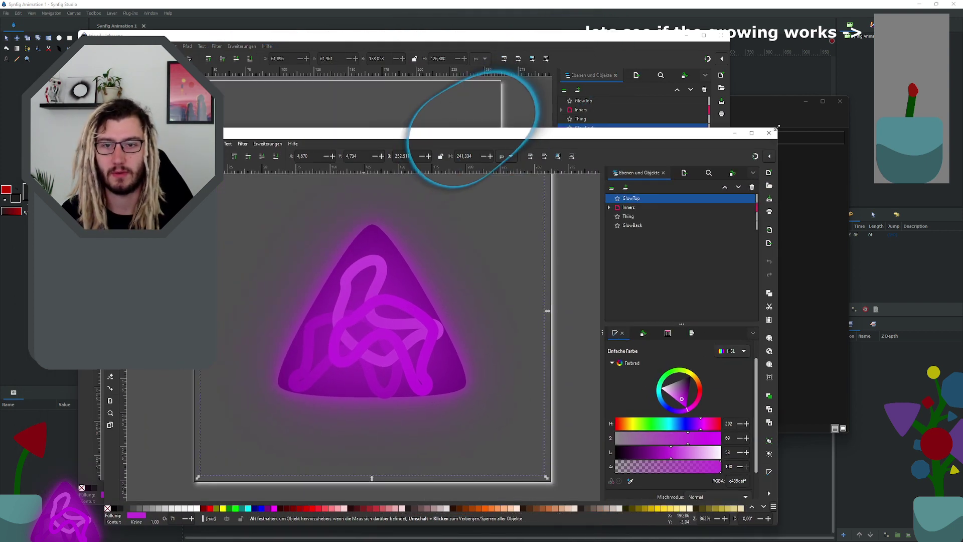
{"action": "left_click", "coordinate": [625, 59]}
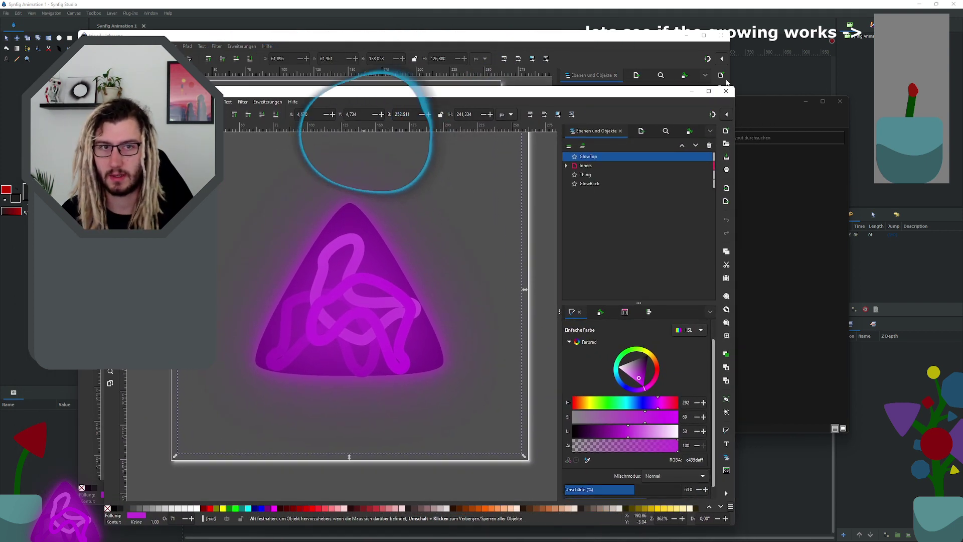
{"action": "left_click", "coordinate": [720, 36]}
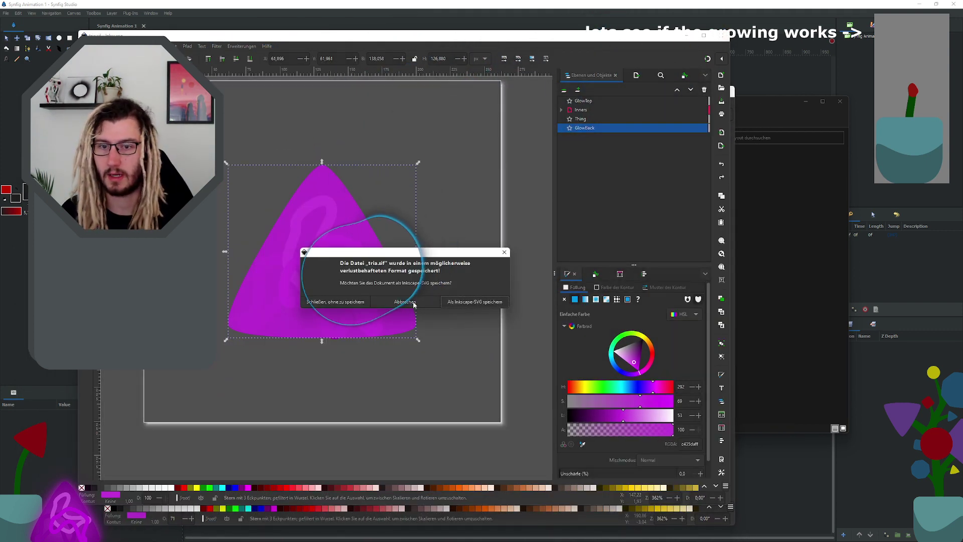
{"action": "left_click", "coordinate": [357, 302]}
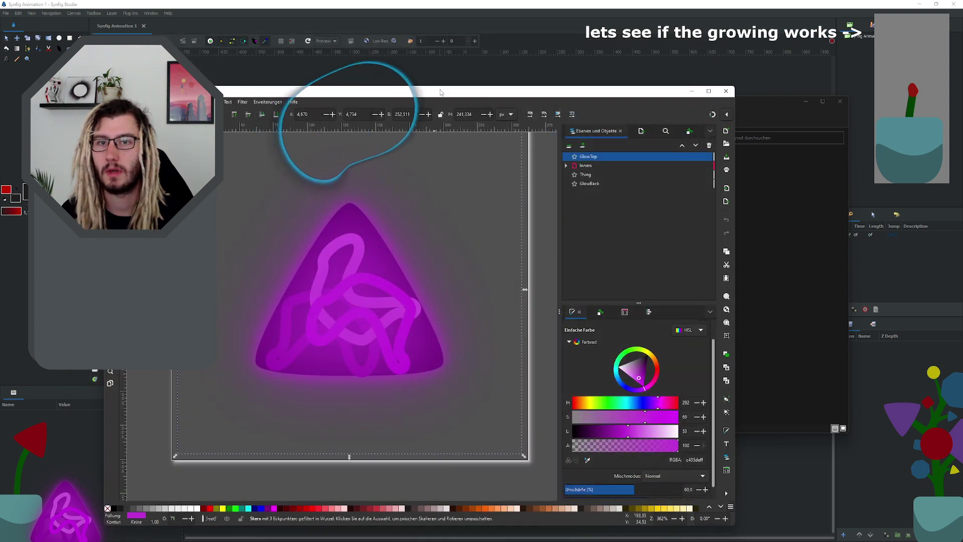
{"action": "left_click_drag", "start_coordinate": [439, 93], "coordinate": [454, 78]}
Step: Open tria.sif from the layout folder in Synfig Studio and dismiss the old-version warning
{"action": "left_click", "coordinate": [190, 28]}
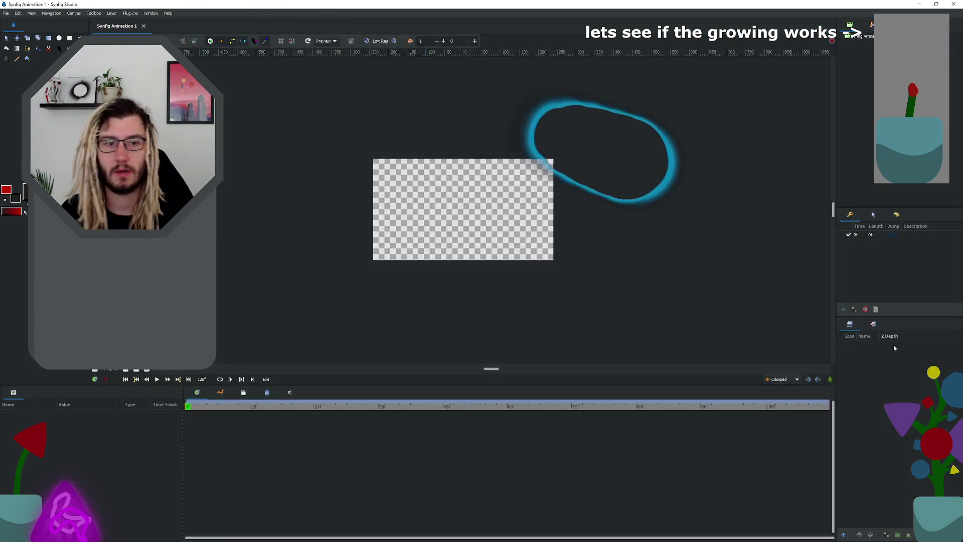
{"action": "key", "text": "super+Tab"}
{"action": "left_click", "coordinate": [830, 249]}
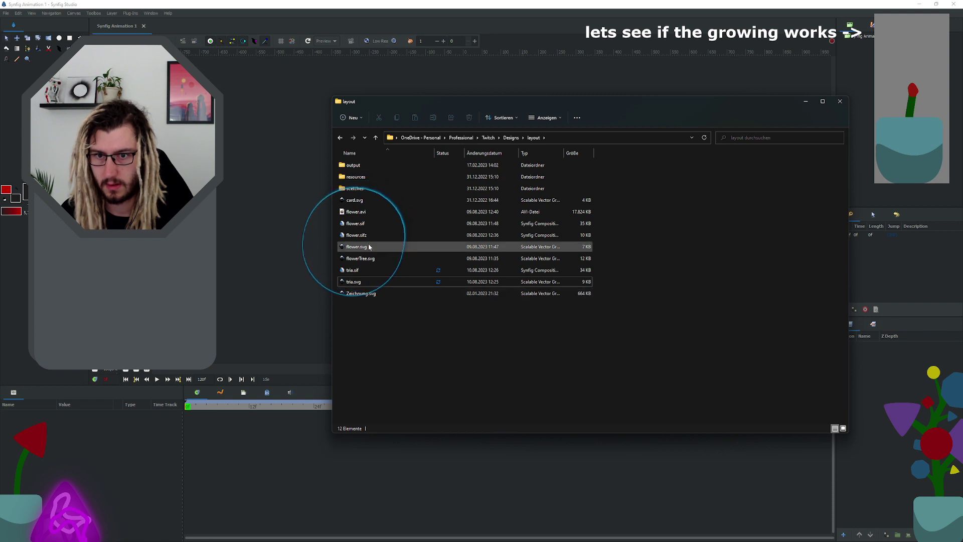
{"action": "left_click", "coordinate": [370, 271]}
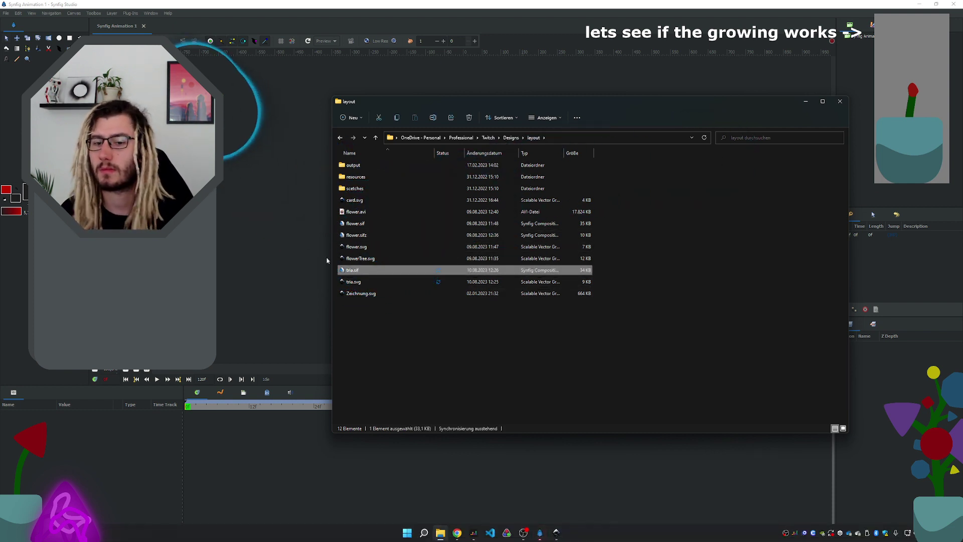
{"action": "left_click", "coordinate": [540, 532]}
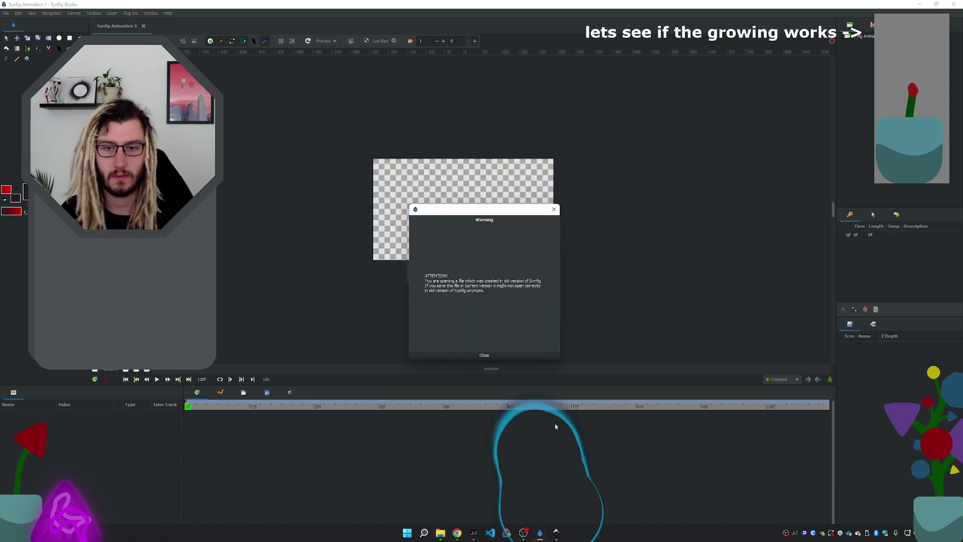
{"action": "left_click", "coordinate": [484, 356]}
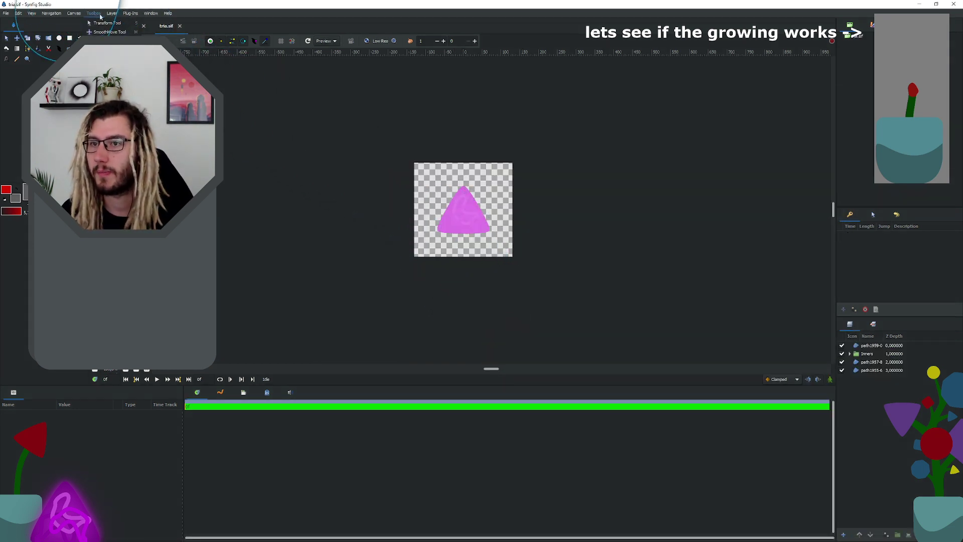
Step: Check the image size in the tria.sif canvas properties, leaving them as they are
{"action": "left_click", "coordinate": [84, 23]}
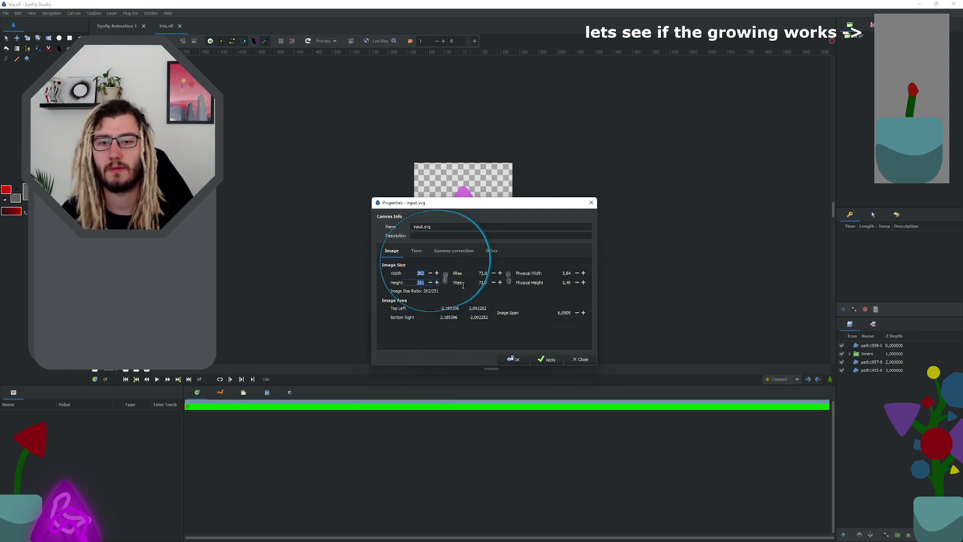
{"action": "left_click", "coordinate": [592, 202]}
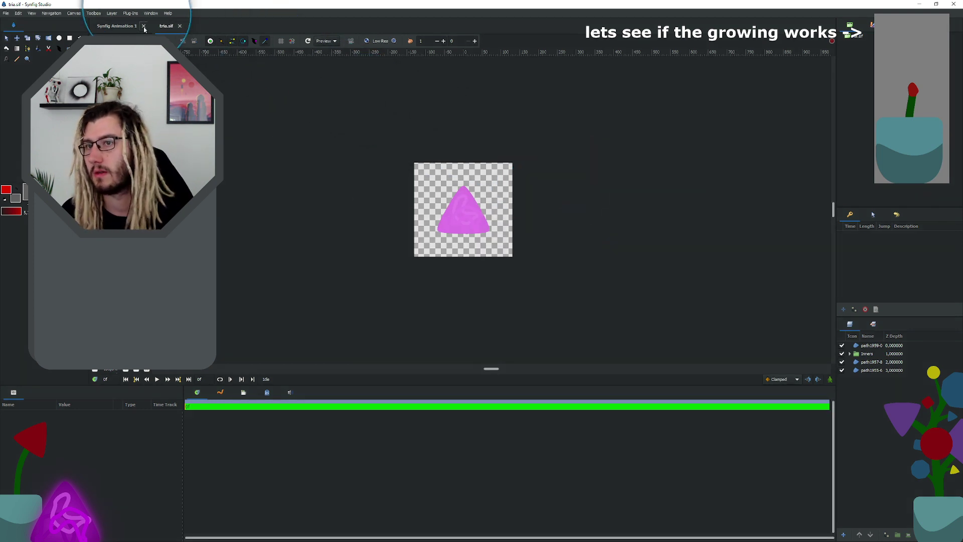
Step: Create a new canvas and set its image size to 256 by 256 pixels in the canvas properties
{"action": "left_click", "coordinate": [5, 14]}
{"action": "left_click", "coordinate": [20, 23]}
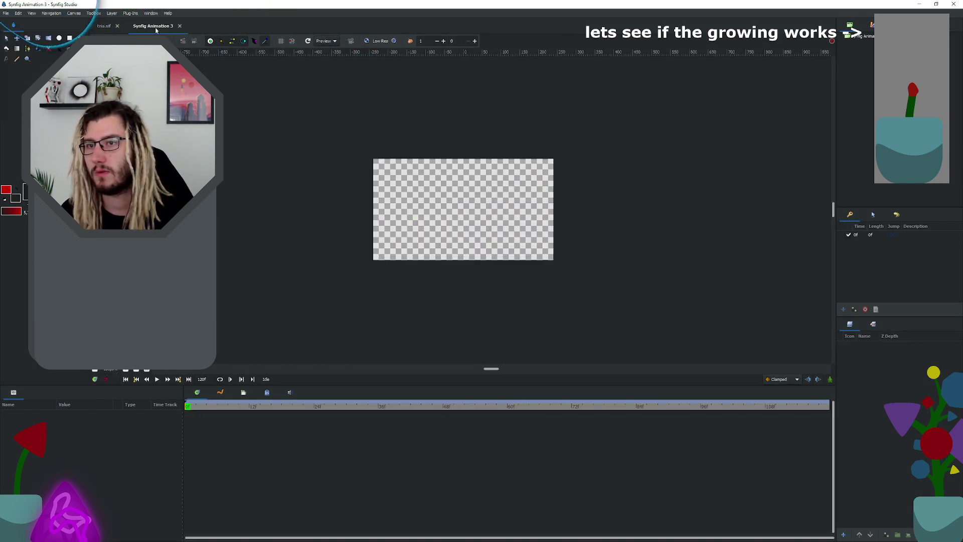
{"action": "left_click", "coordinate": [83, 23]}
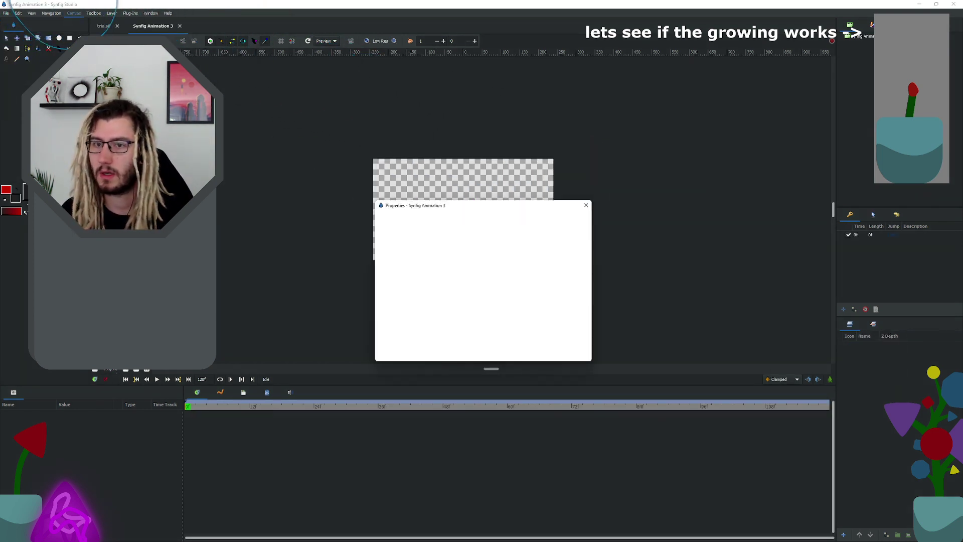
{"action": "left_click", "coordinate": [421, 273]}
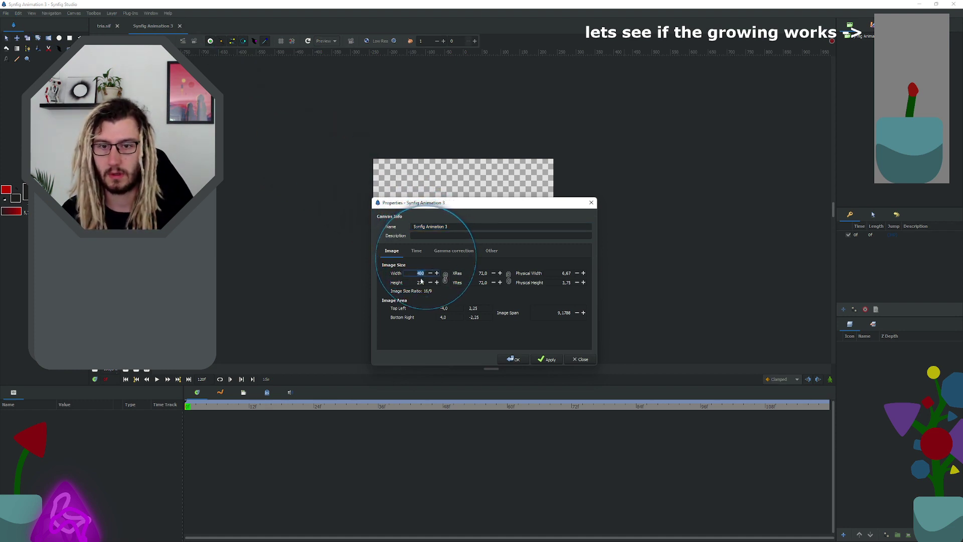
{"action": "left_click", "coordinate": [394, 455]}
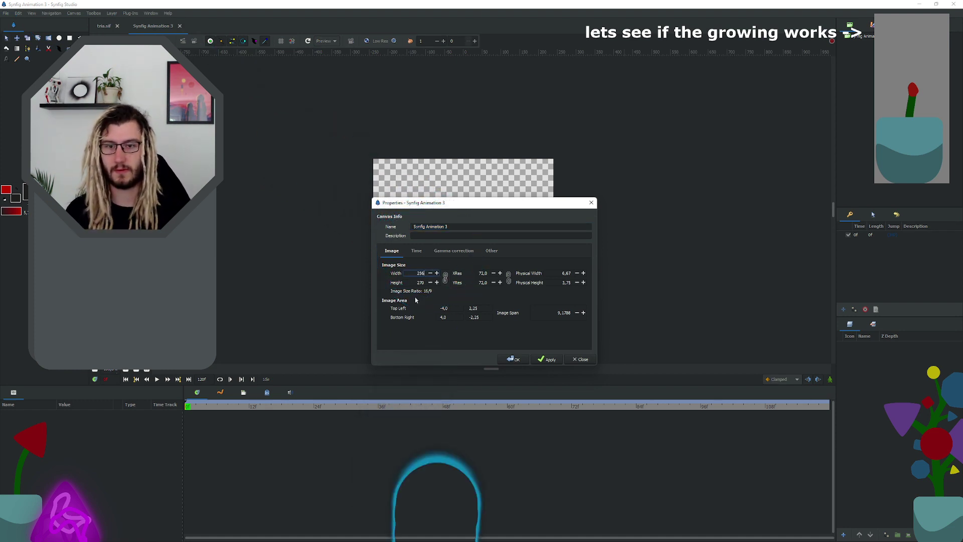
{"action": "left_click", "coordinate": [422, 295]}
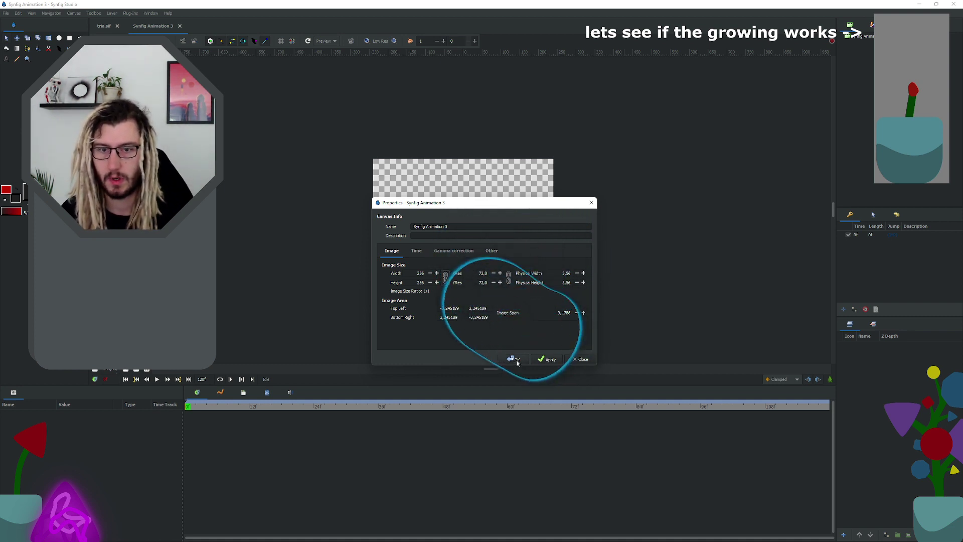
Step: Review the new canvas's time settings without changing them, and apply the canvas properties
{"action": "left_click", "coordinate": [416, 250]}
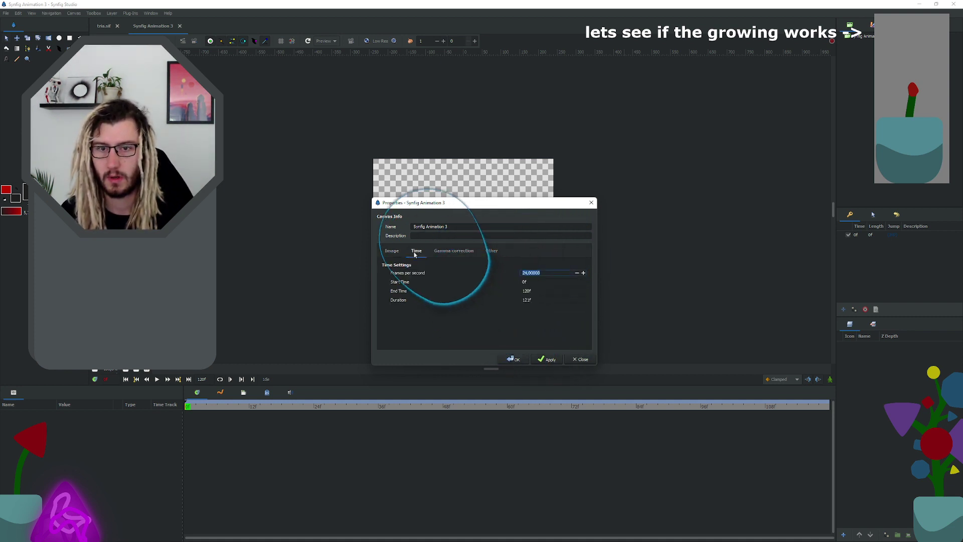
{"action": "left_click", "coordinate": [535, 289]}
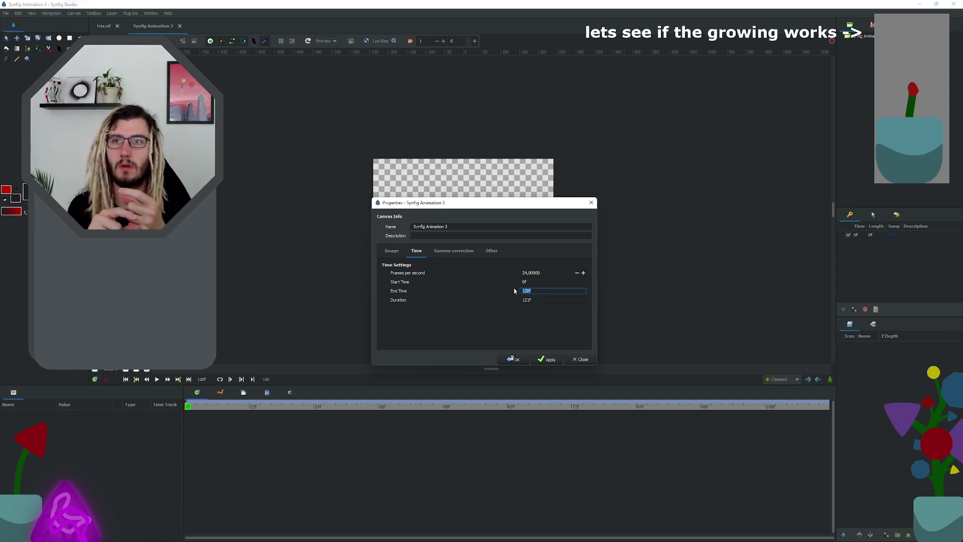
{"action": "left_click", "coordinate": [539, 298]}
{"action": "left_click", "coordinate": [549, 359]}
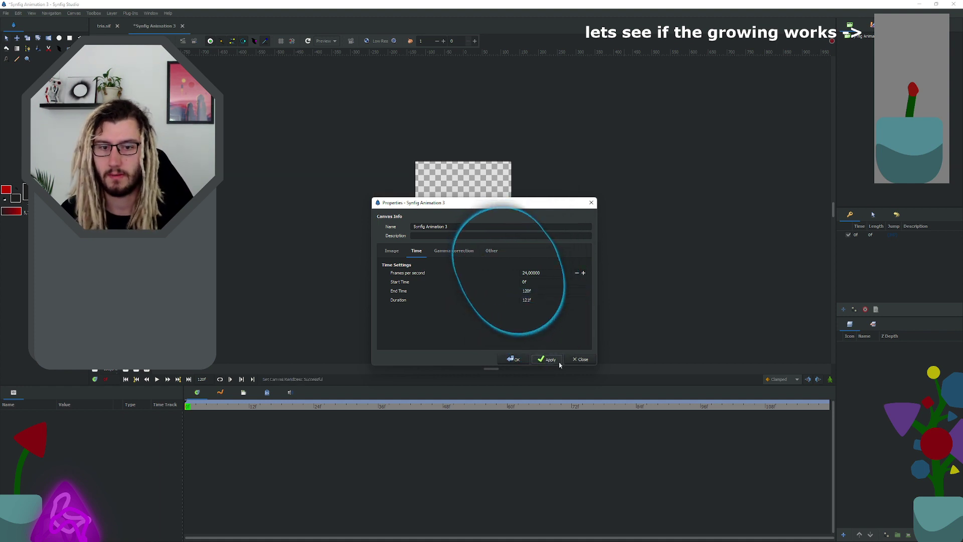
{"action": "left_click", "coordinate": [514, 359]}
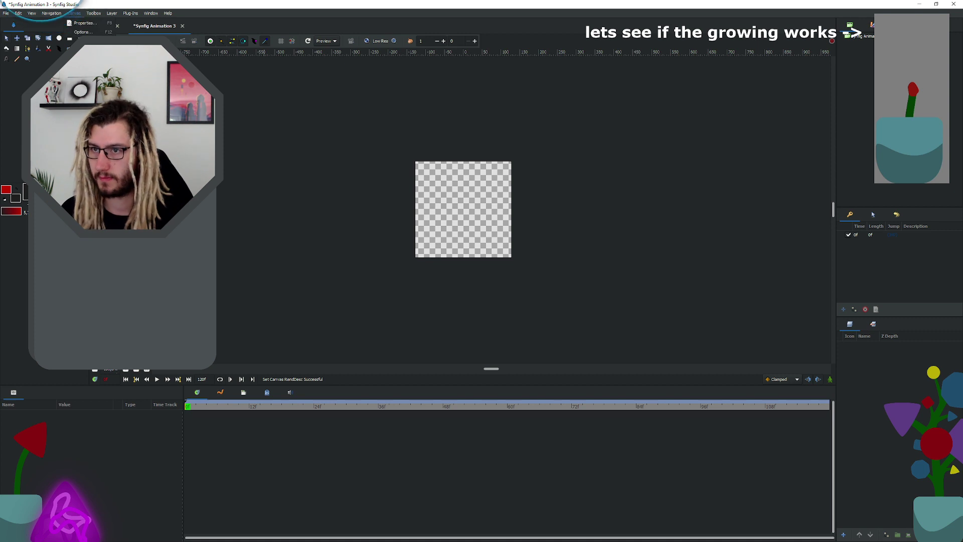
Step: Rename the new canvas to tria in its canvas properties
{"action": "left_click", "coordinate": [104, 25]}
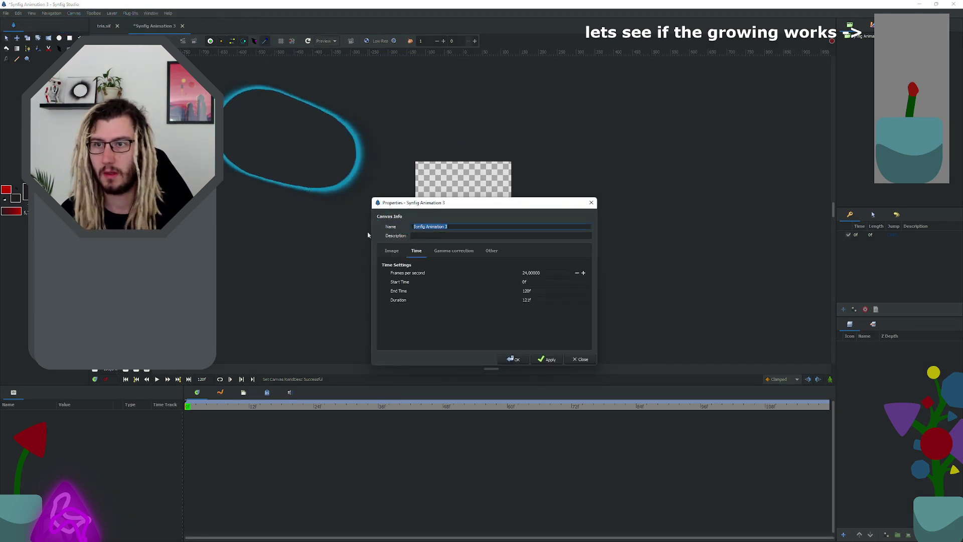
{"action": "type", "text": "tria"}
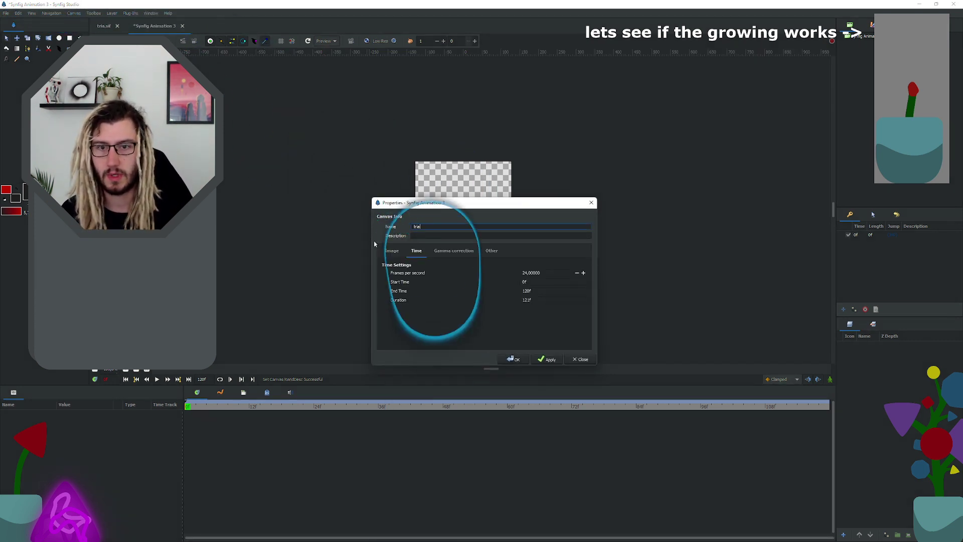
{"action": "left_click", "coordinate": [547, 359]}
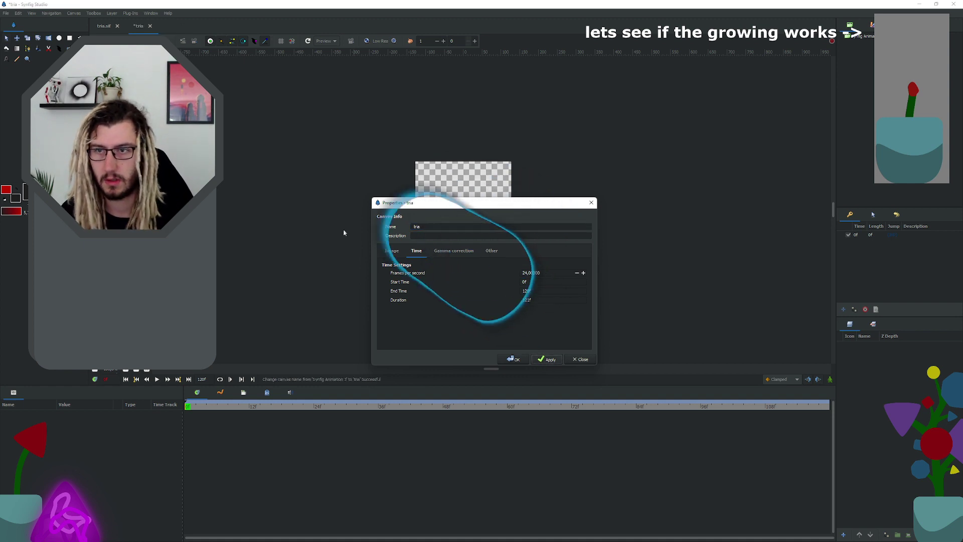
{"action": "left_click", "coordinate": [512, 358]}
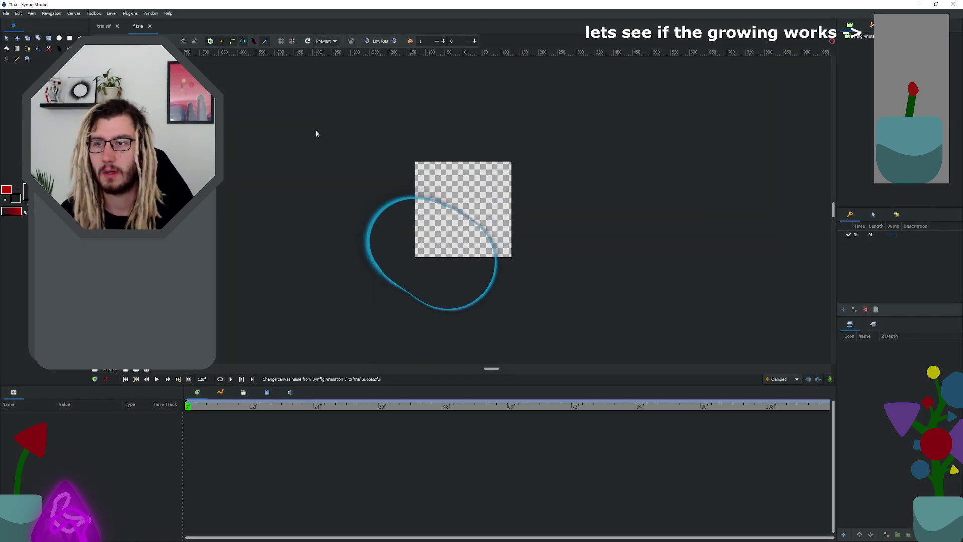
Step: Save the new animation as the compressed Synfig file tria.sifz in the Designs folder
{"action": "key", "text": "ctrl+s"}
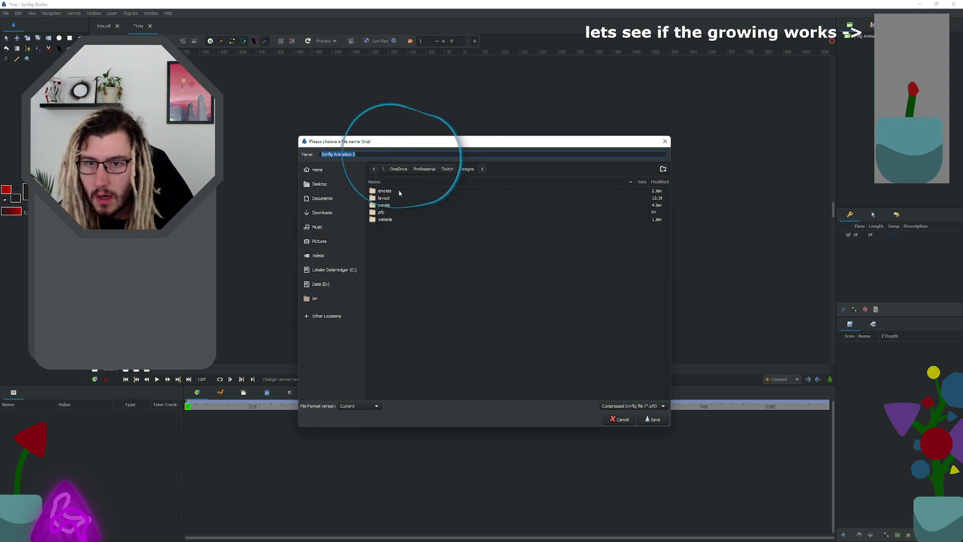
{"action": "type", "text": "tr"}
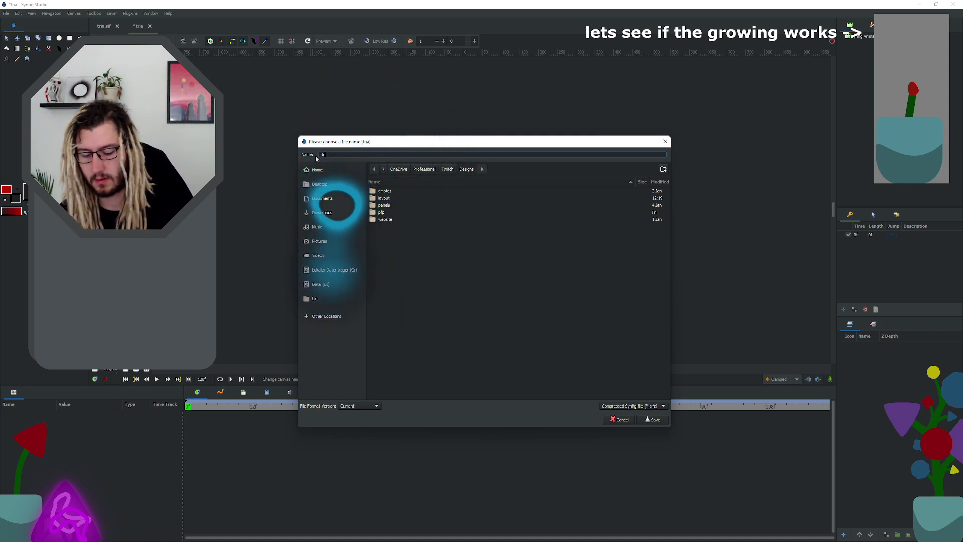
{"action": "type", "text": "ia"}
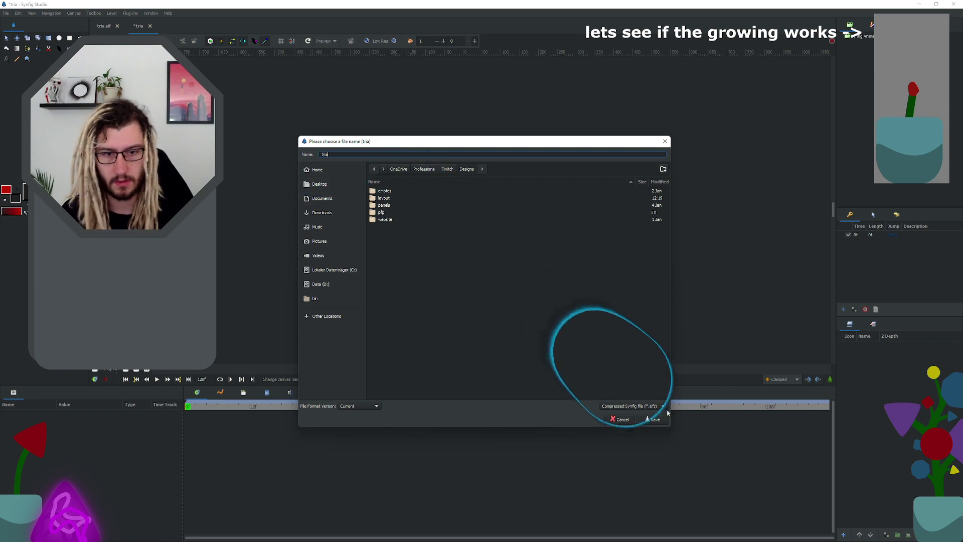
{"action": "left_click", "coordinate": [654, 419]}
Step: Switch to the file explorer and move tria.sifz from the Designs folder into the layout folder
{"action": "key", "text": "super+Tab"}
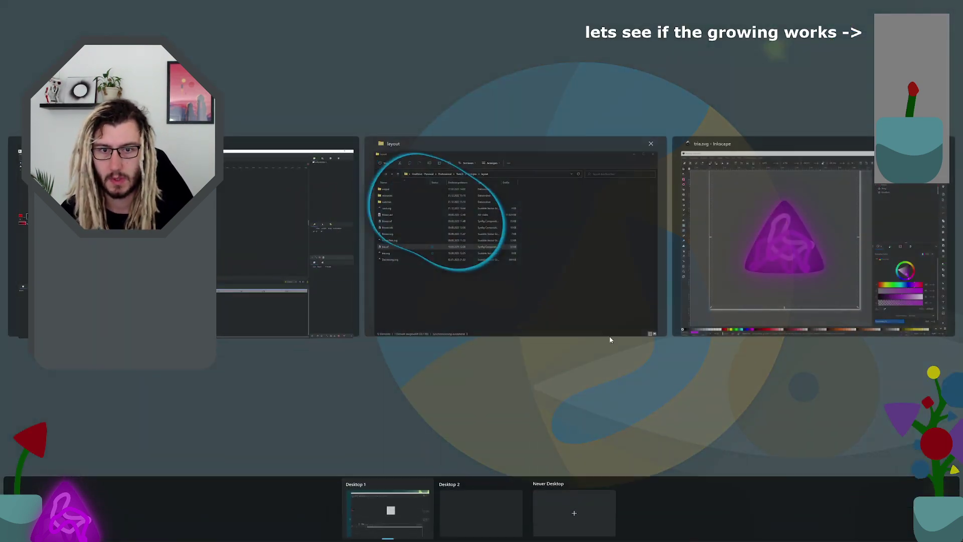
{"action": "left_click", "coordinate": [543, 283]}
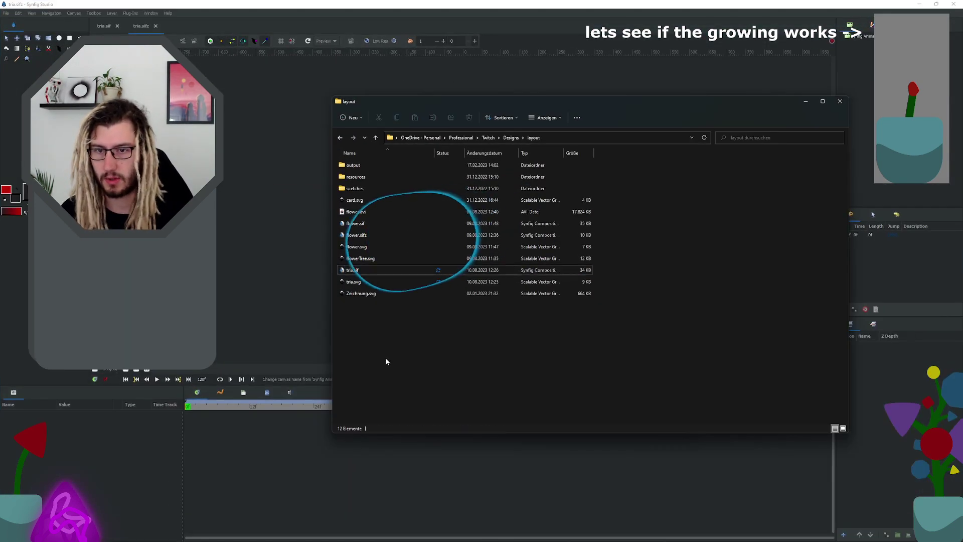
{"action": "left_click", "coordinate": [705, 138]}
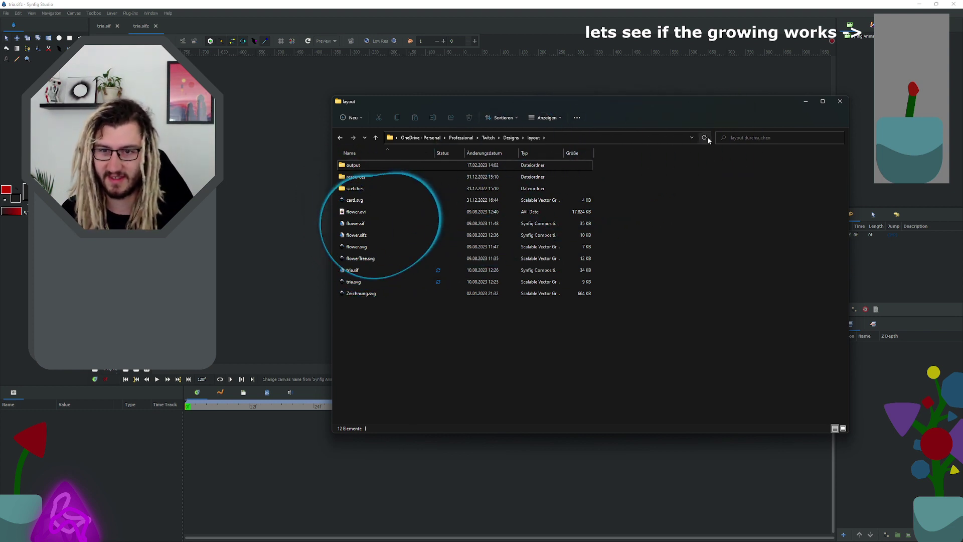
{"action": "left_click", "coordinate": [511, 137]}
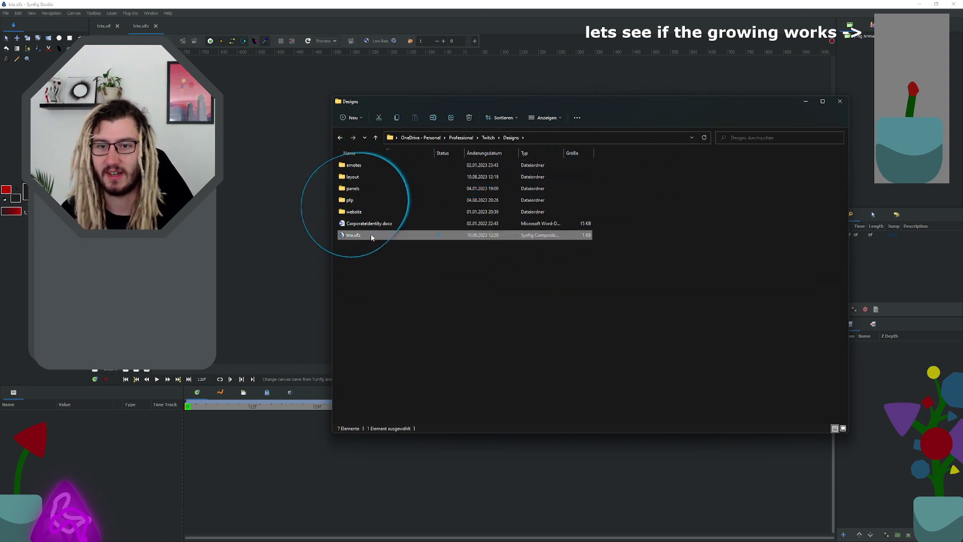
{"action": "left_click_drag", "start_coordinate": [353, 235], "coordinate": [378, 180]}
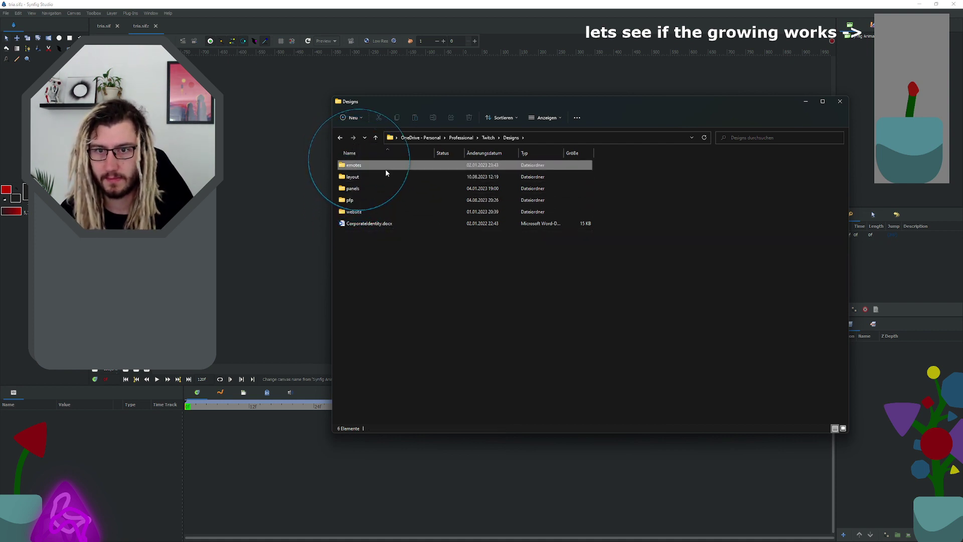
{"action": "double_click", "coordinate": [378, 177]}
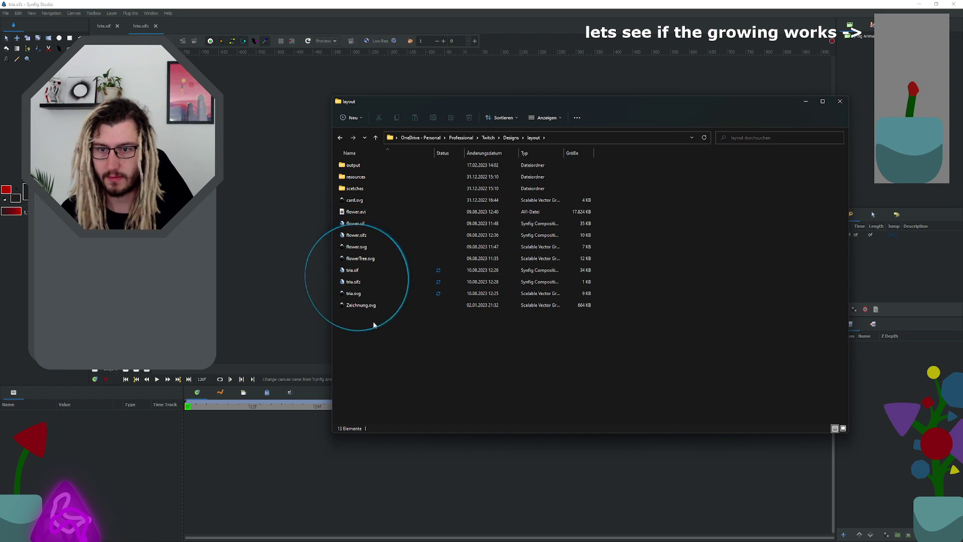
Step: Close the tria.sifz canvas in Synfig Studio and reopen the file from the layout folder
{"action": "left_click", "coordinate": [371, 75]}
{"action": "left_click", "coordinate": [156, 26]}
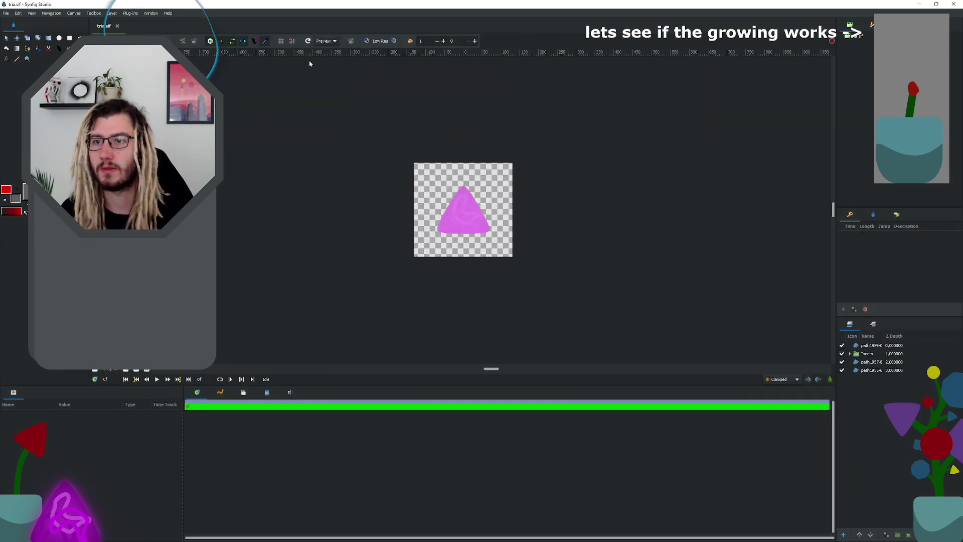
{"action": "key", "text": "super+Tab"}
{"action": "left_click", "coordinate": [471, 232]}
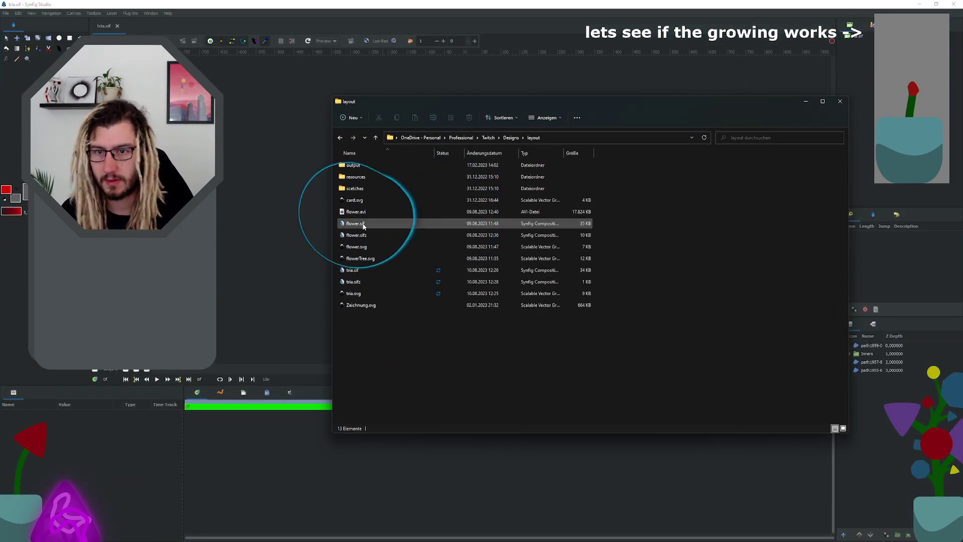
{"action": "double_click", "coordinate": [363, 282]}
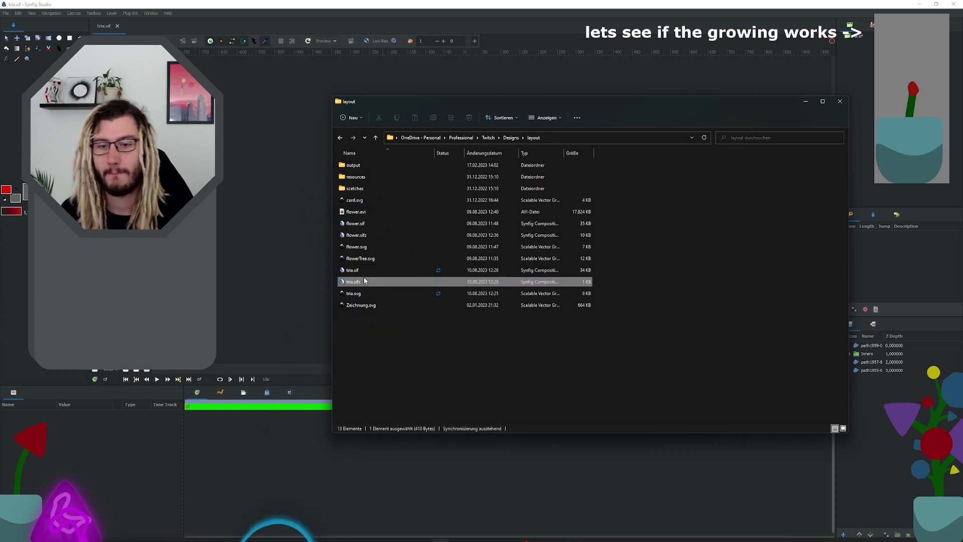
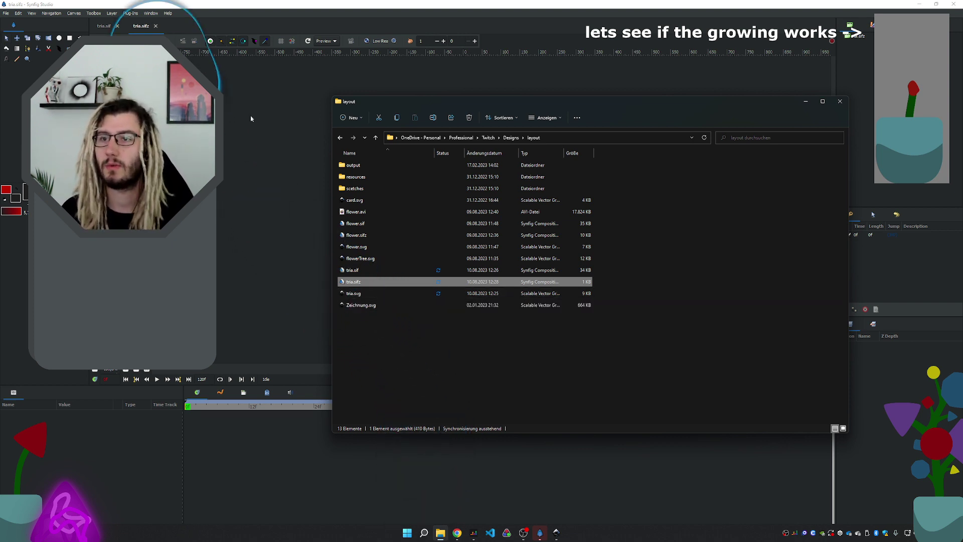
{"action": "left_click", "coordinate": [245, 149]}
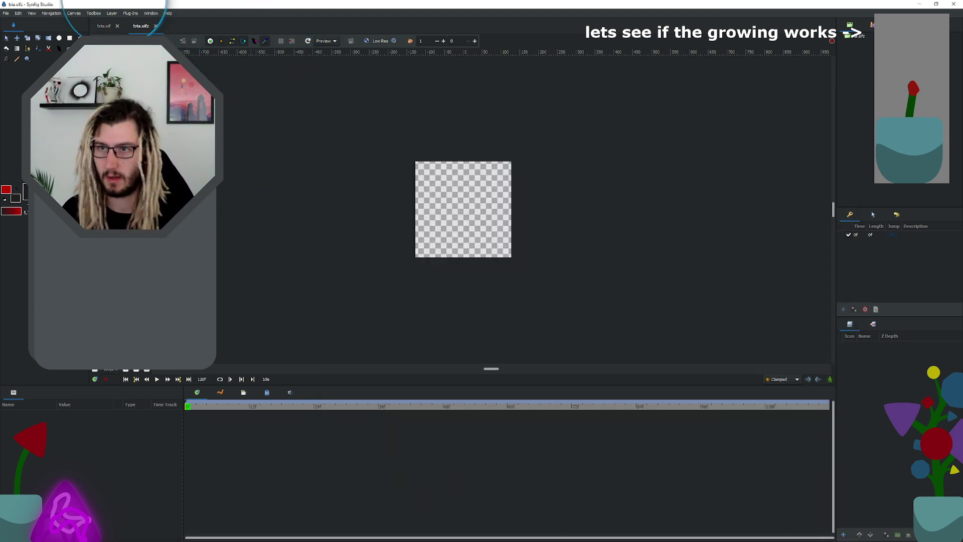
Step: Import tria.sif from the layout folder onto the empty tria.sifz canvas
{"action": "key", "text": "super+Tab"}
{"action": "left_click", "coordinate": [546, 170]}
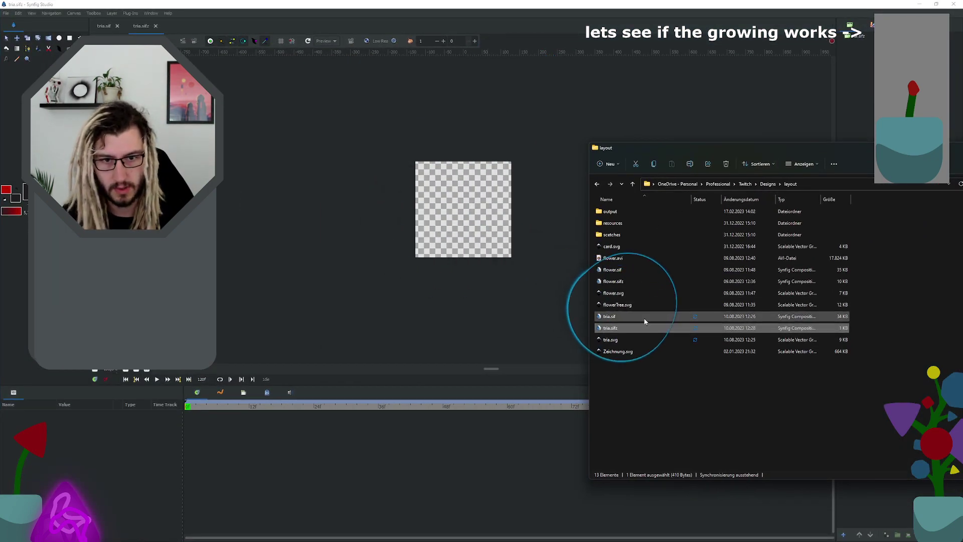
{"action": "left_click_drag", "start_coordinate": [645, 321], "coordinate": [477, 227]}
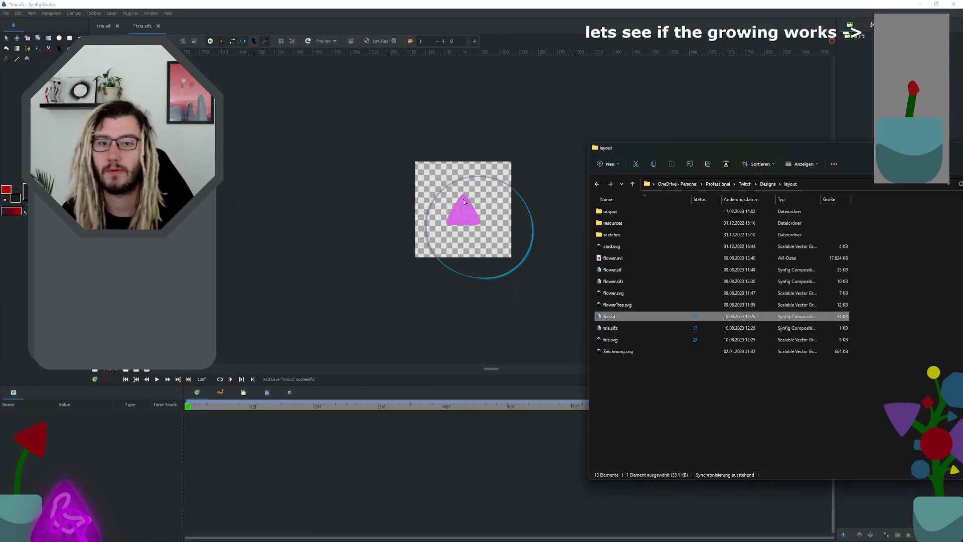
Step: Move the three path layers and the Inners group out of the imported tria.sif group, and delete the emptied group
{"action": "left_click", "coordinate": [463, 200]}
{"action": "scroll", "coordinate": [464, 201], "scroll_direction": "up", "scroll_amount": 4}
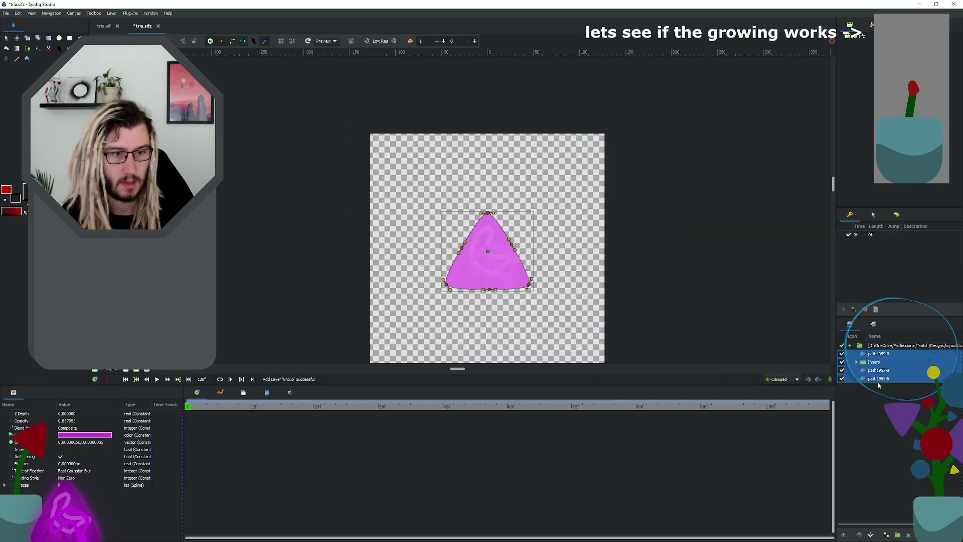
{"action": "key", "text": "ctrl+z"}
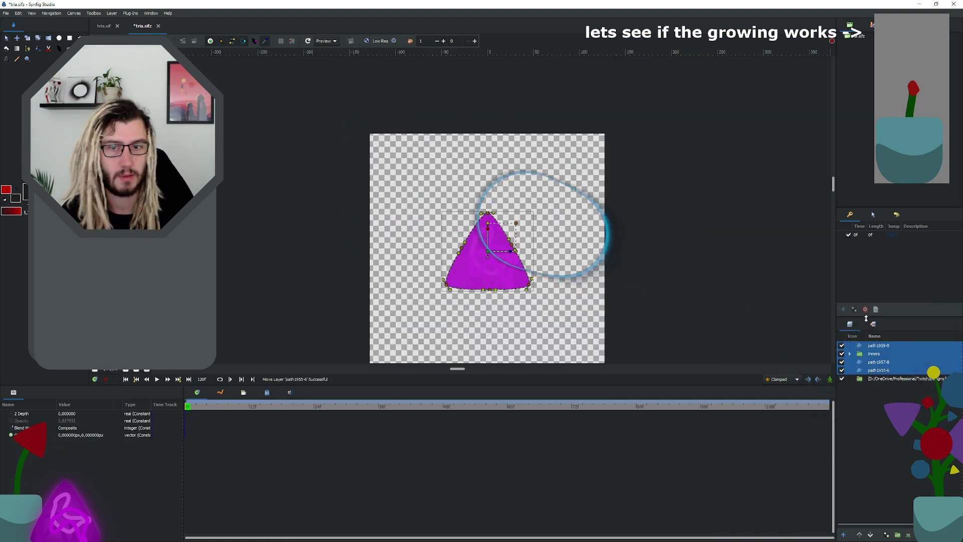
{"action": "key", "text": "Delete"}
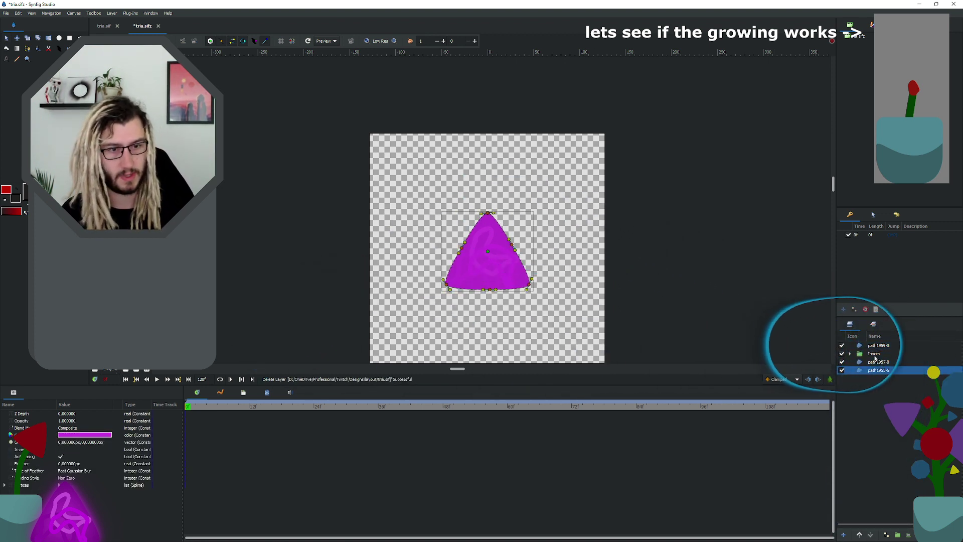
Step: Expand the Inners group to inspect the triangle's path layers, and save tria.sifz
{"action": "left_click", "coordinate": [872, 346]}
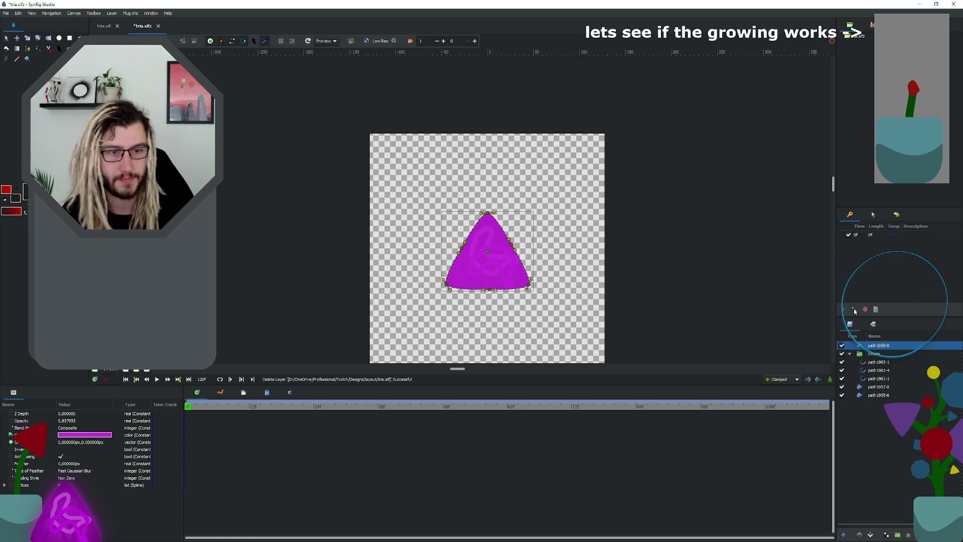
{"action": "left_click", "coordinate": [856, 371]}
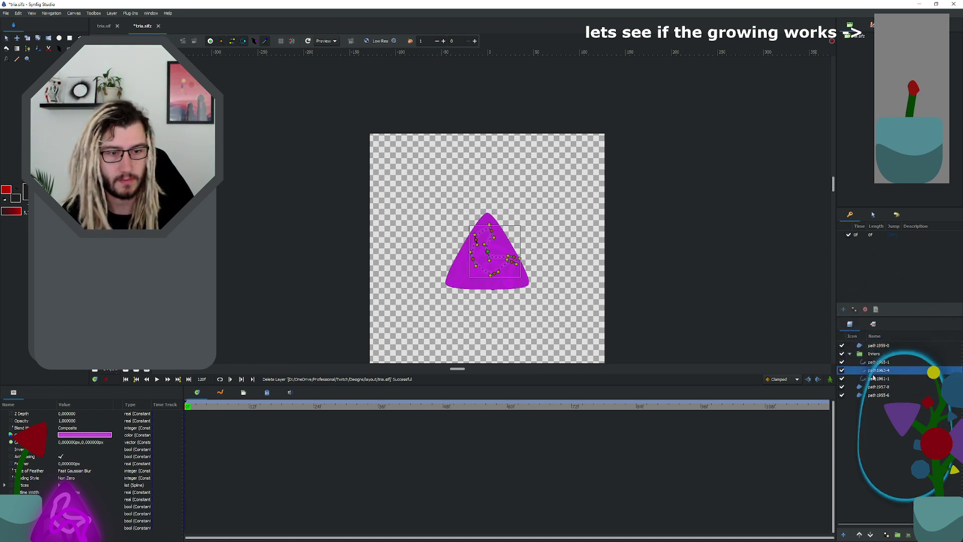
{"action": "key", "text": "ctrl+s"}
{"action": "left_click", "coordinate": [875, 346]}
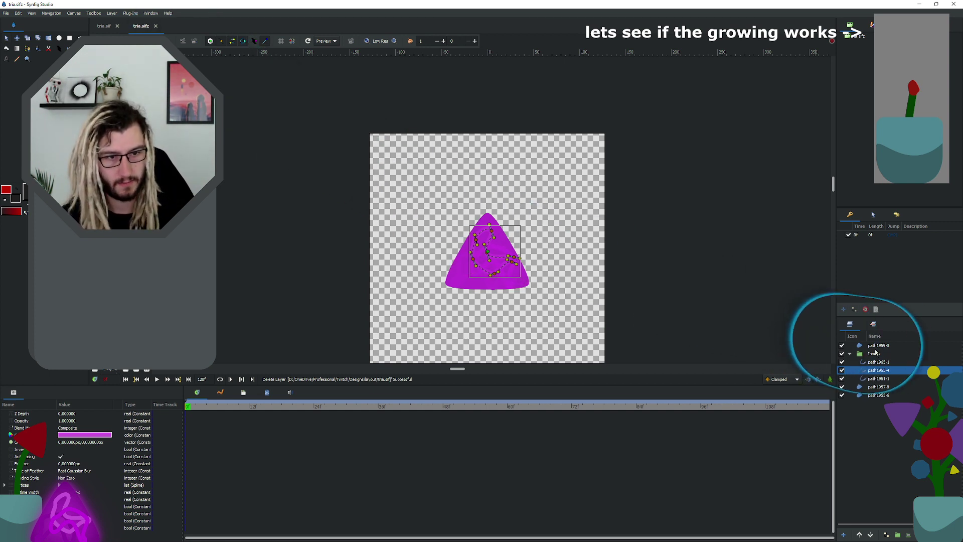
Step: Try to enlarge all of the triangle's layers together with the Scale tool, and undo the attempts
{"action": "scroll", "coordinate": [517, 244], "scroll_direction": "up", "scroll_amount": 3}
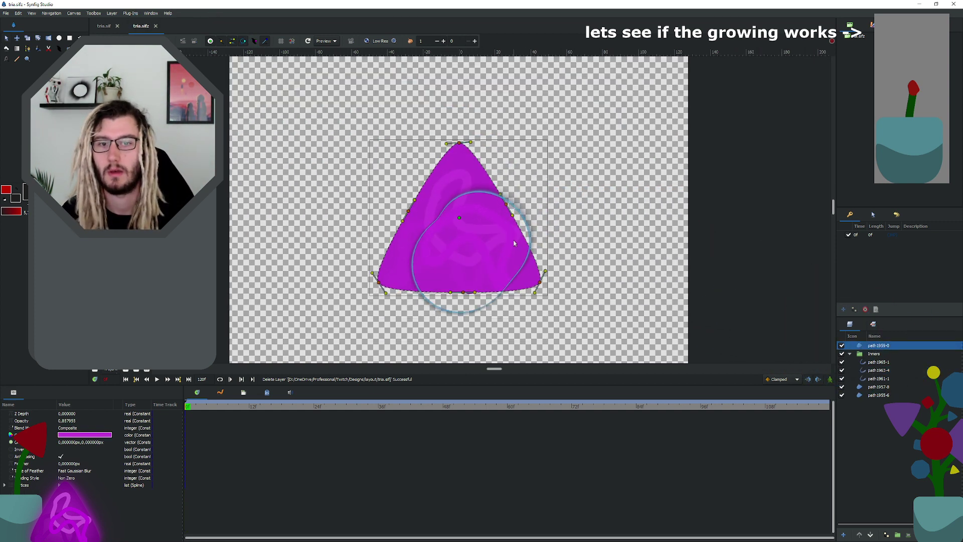
{"action": "scroll", "coordinate": [496, 246], "scroll_direction": "down", "scroll_amount": 3}
{"action": "left_click", "coordinate": [877, 391], "text": "shift"}
{"action": "left_click", "coordinate": [878, 395], "text": "shift"}
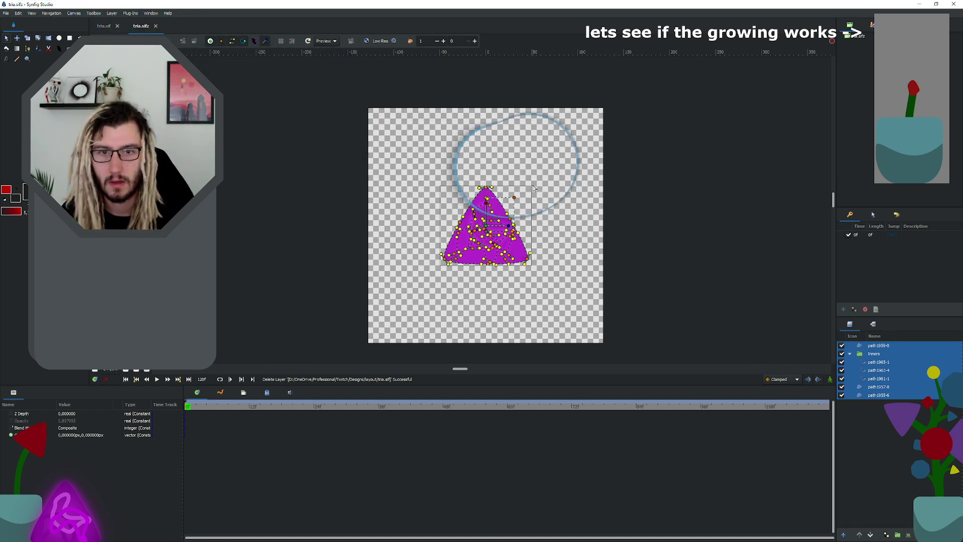
{"action": "left_click", "coordinate": [28, 39]}
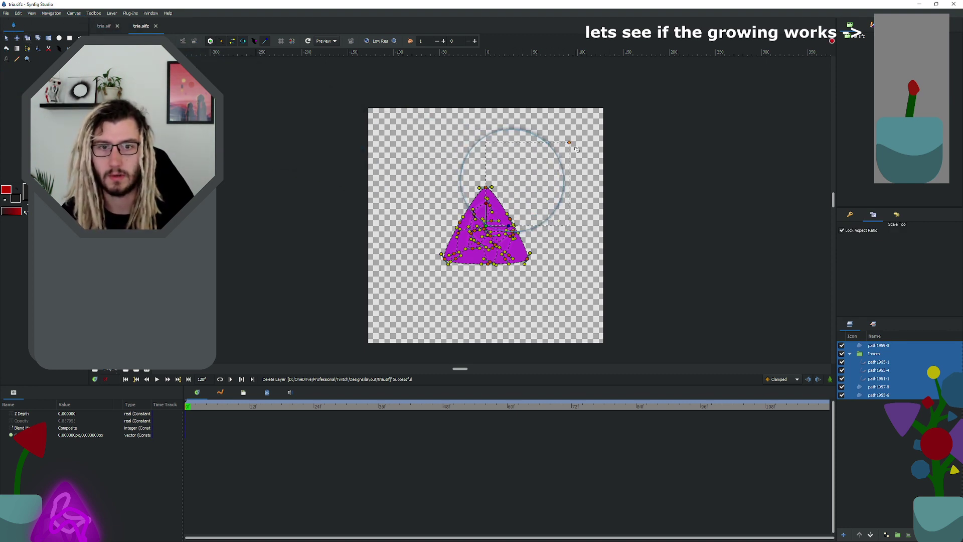
{"action": "left_click_drag", "start_coordinate": [569, 143], "coordinate": [587, 159]}
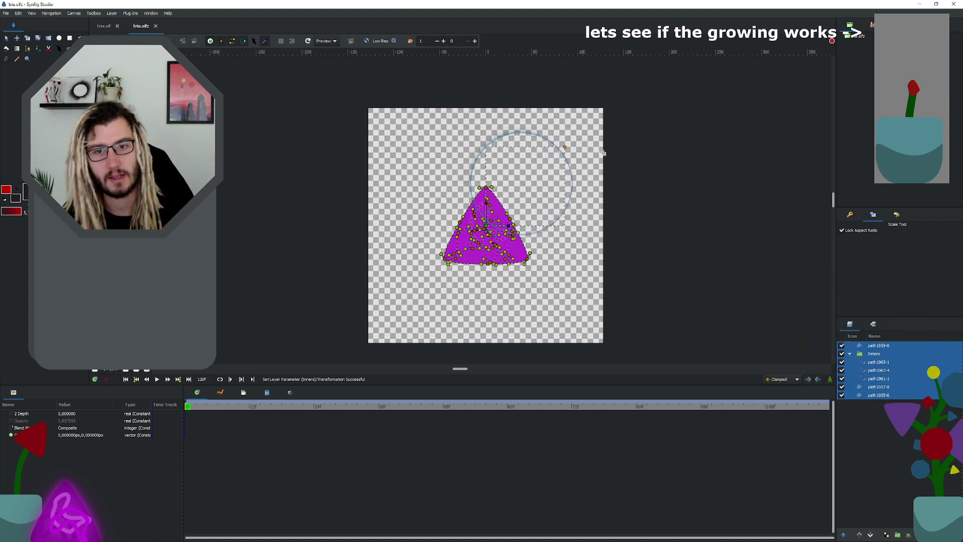
{"action": "key", "text": "ctrl+z"}
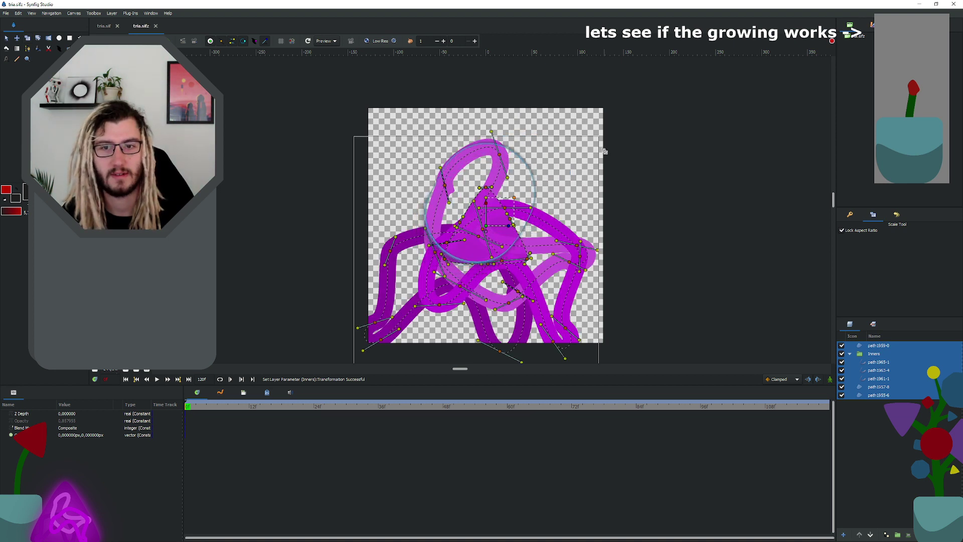
{"action": "key", "text": "ctrl+r"}
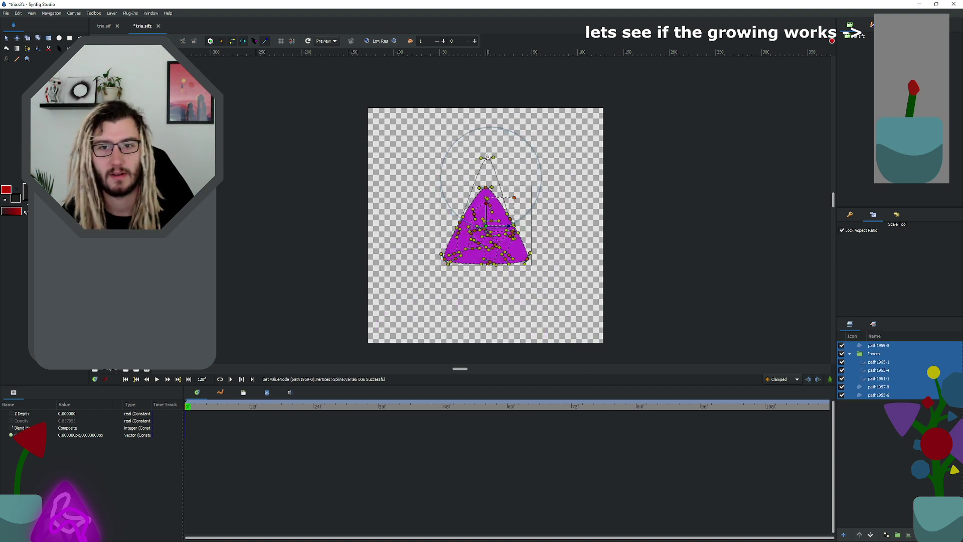
{"action": "key", "text": "ctrl+z"}
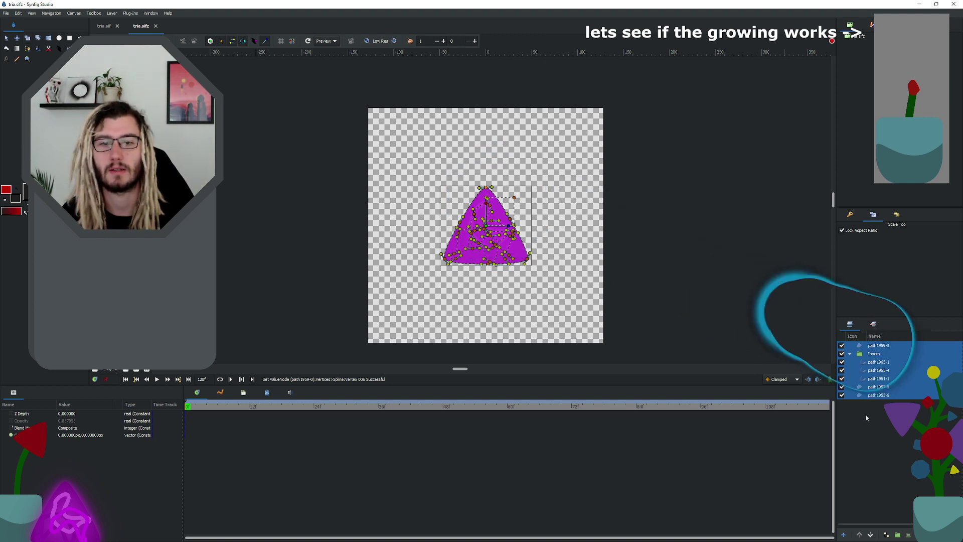
Step: Undo moving the layers out of the imported tria.sif group, and enlarge the whole group with the Scale tool
{"action": "left_click", "coordinate": [879, 363]}
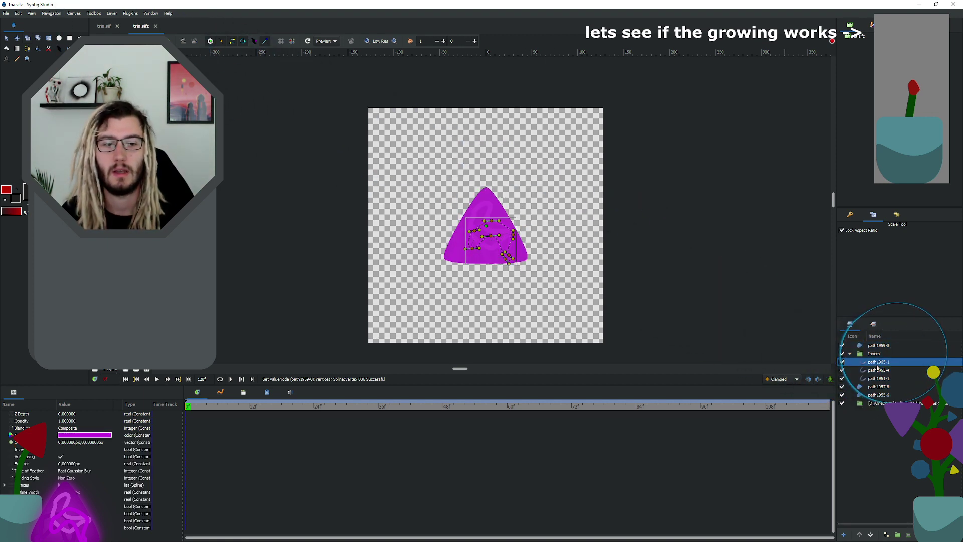
{"action": "key", "text": "Delete"}
{"action": "key", "text": "ctrl+z"}
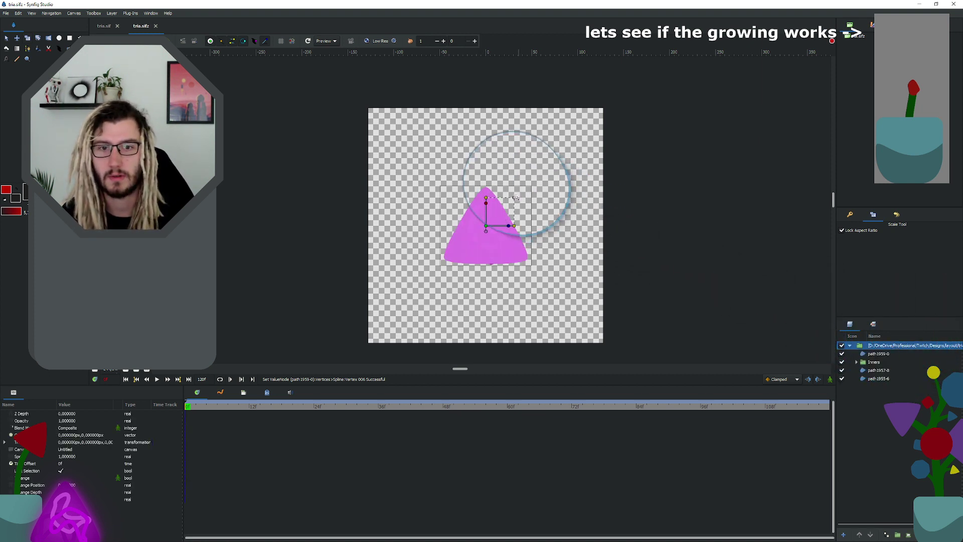
{"action": "mouse_move", "coordinate": [515, 197]}
{"action": "left_mouse_down"}
{"action": "mouse_move", "coordinate": [540, 179]}
{"action": "mouse_move", "coordinate": [501, 207]}
{"action": "left_mouse_up"}
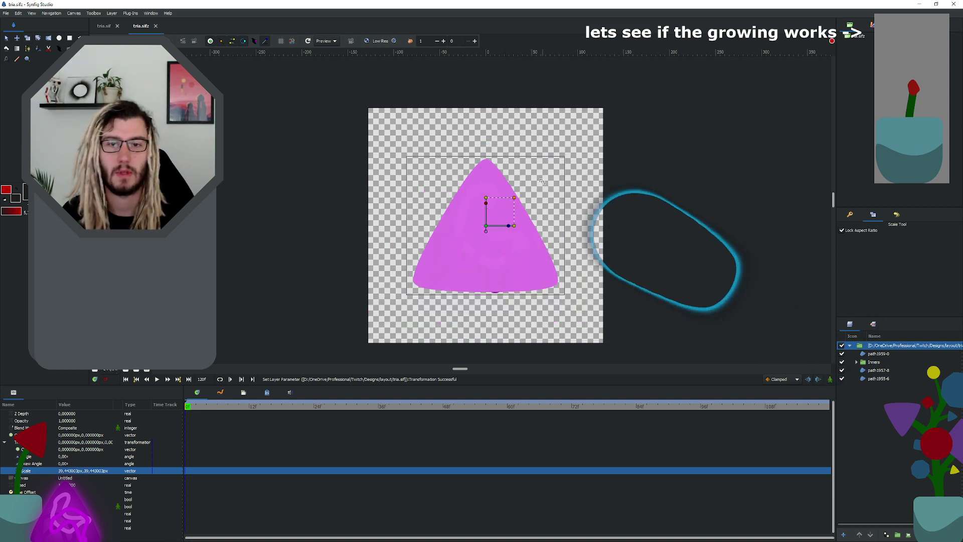
{"action": "left_click_drag", "start_coordinate": [515, 197], "coordinate": [511, 201]}
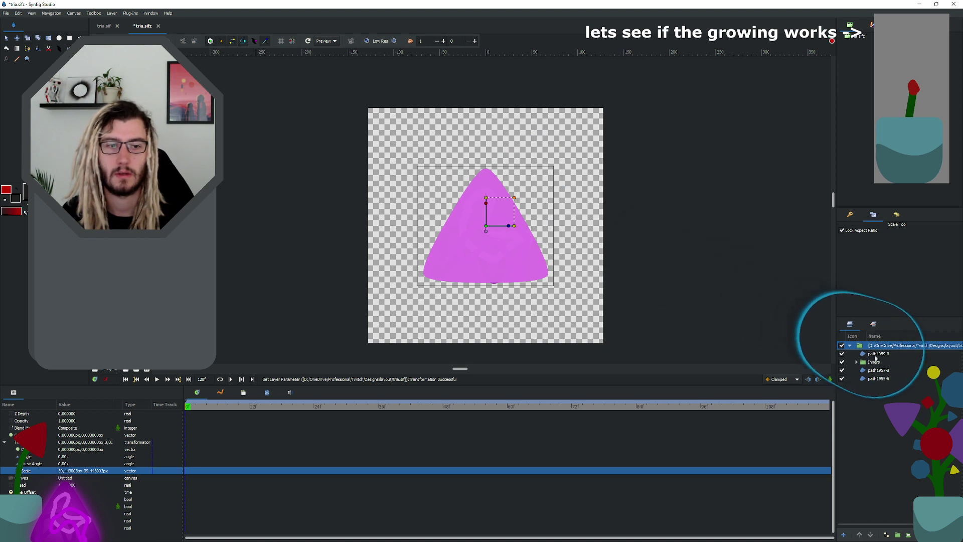
Step: Move the three path layers and the Inners group out of the scaled tria.sif group, and delete the emptied group
{"action": "left_click", "coordinate": [877, 354]}
{"action": "left_click", "coordinate": [880, 378], "text": "shift"}
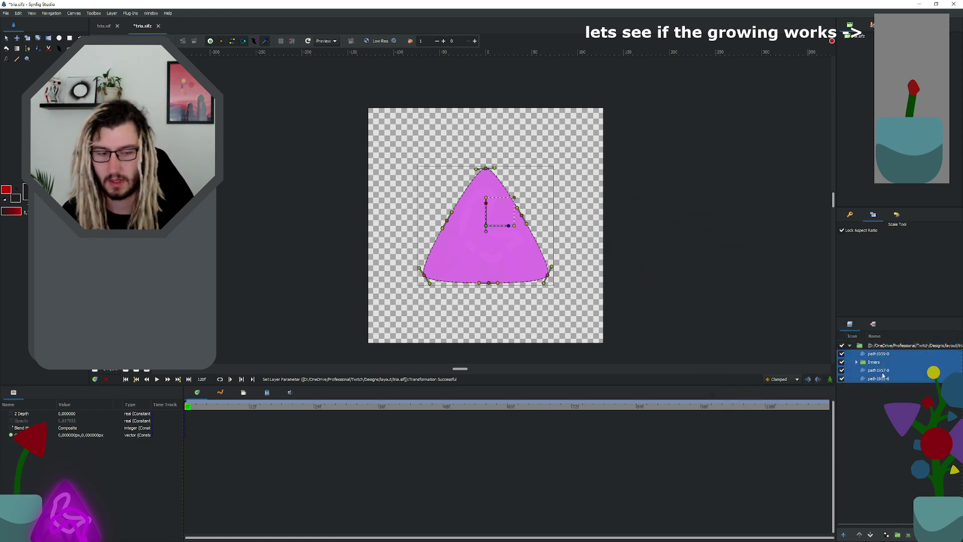
{"action": "left_click_drag", "start_coordinate": [881, 377], "coordinate": [878, 346]}
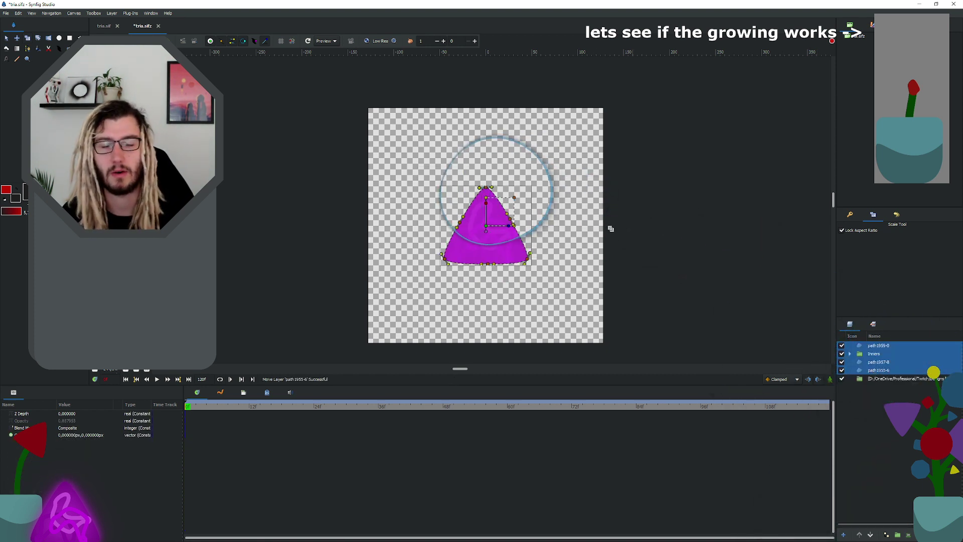
{"action": "left_click", "coordinate": [883, 377]}
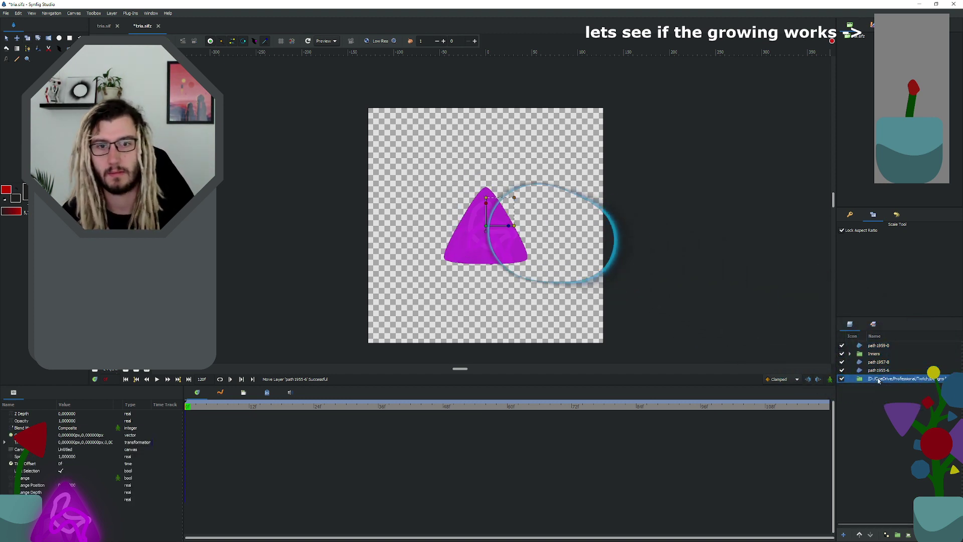
{"action": "key", "text": "Delete"}
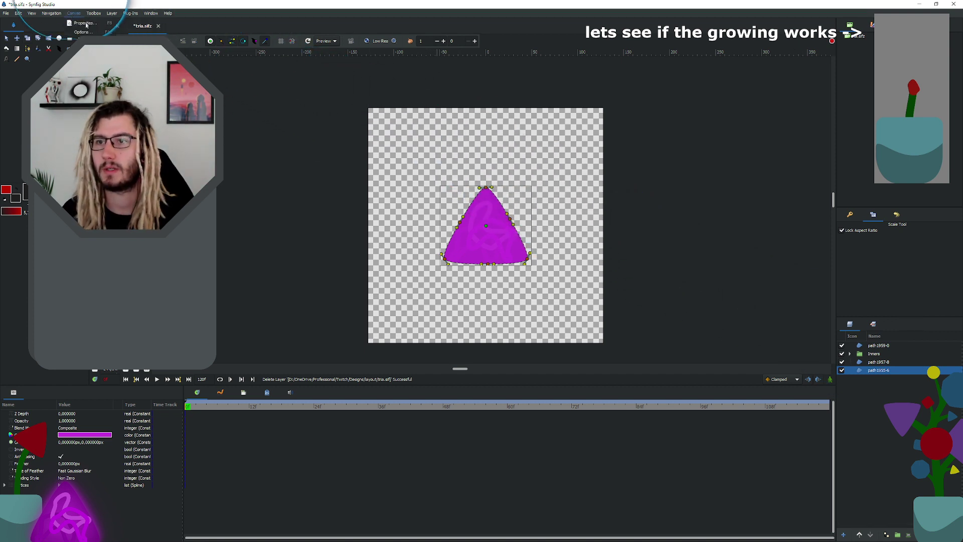
Step: Set the canvas width and height to 200 pixels
{"action": "left_click", "coordinate": [84, 23]}
{"action": "double_click", "coordinate": [421, 274]}
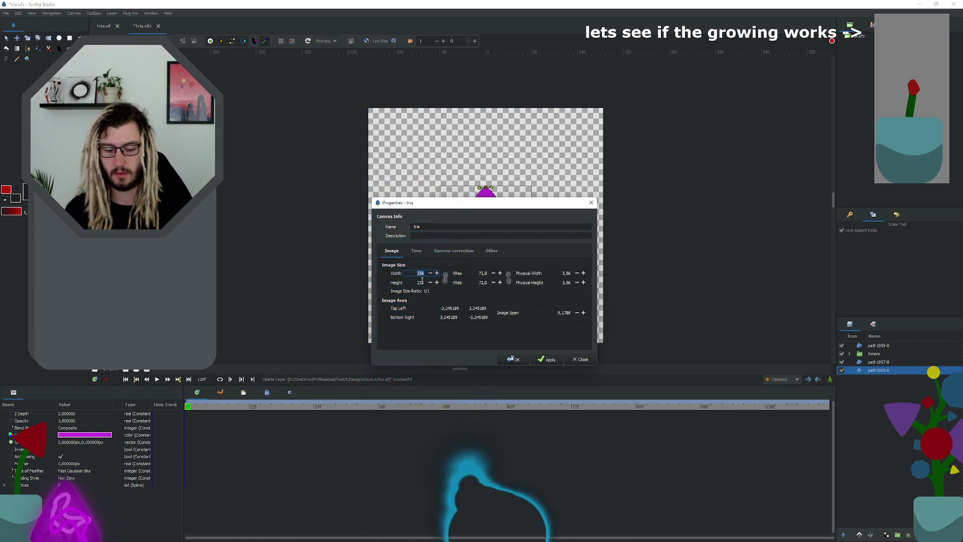
{"action": "type", "text": "200"}
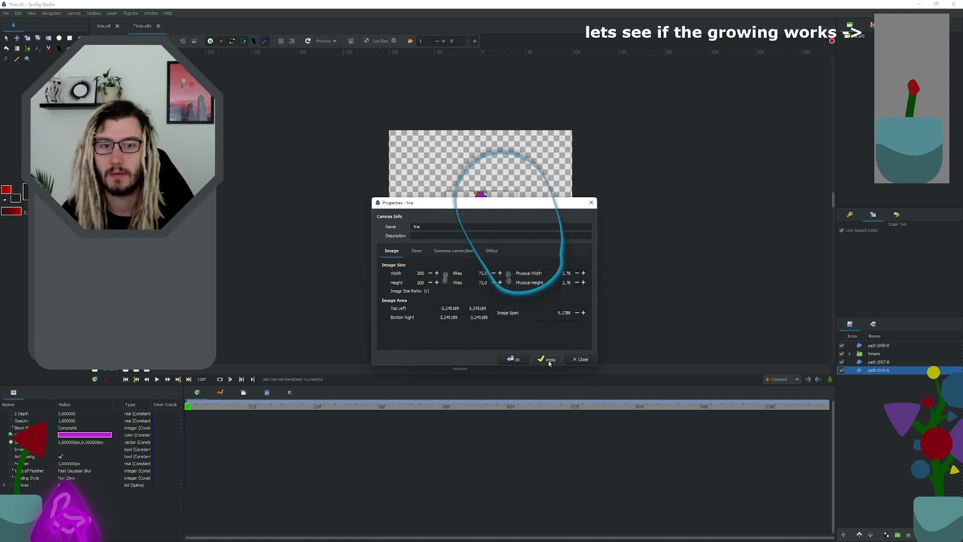
{"action": "left_click", "coordinate": [514, 359]}
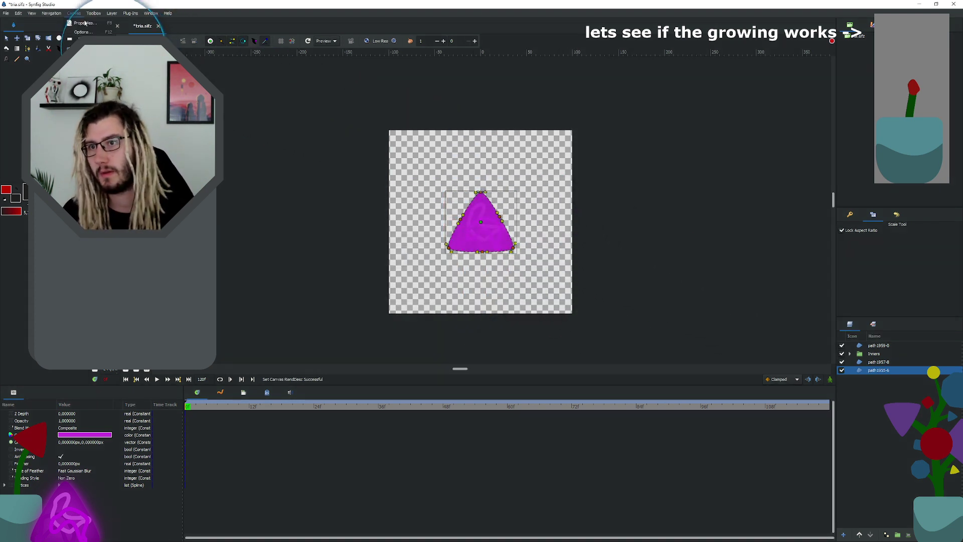
Step: Set the canvas width and height to 180 pixels
{"action": "left_click", "coordinate": [84, 24]}
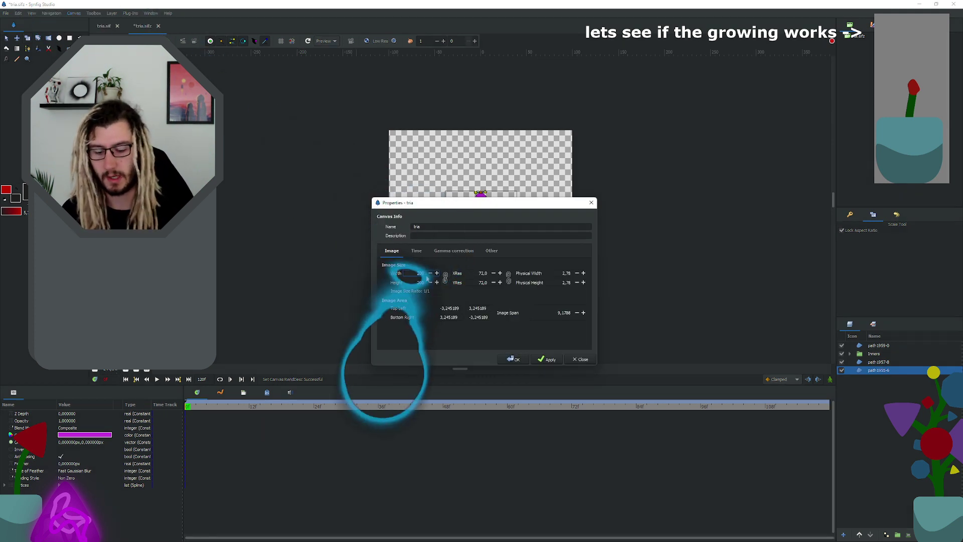
{"action": "double_click", "coordinate": [426, 276]}
{"action": "type", "text": "180"}
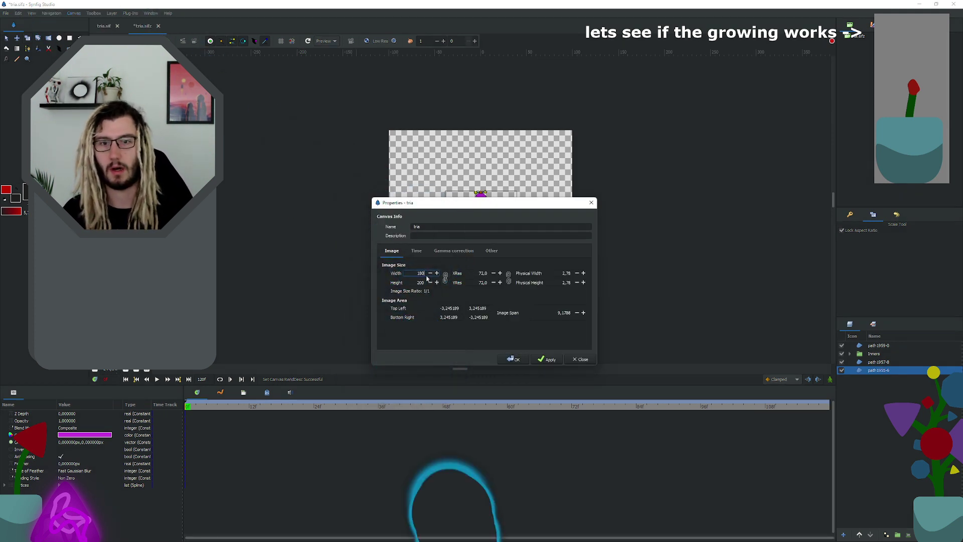
{"action": "left_click", "coordinate": [427, 279]}
{"action": "left_click", "coordinate": [548, 359]}
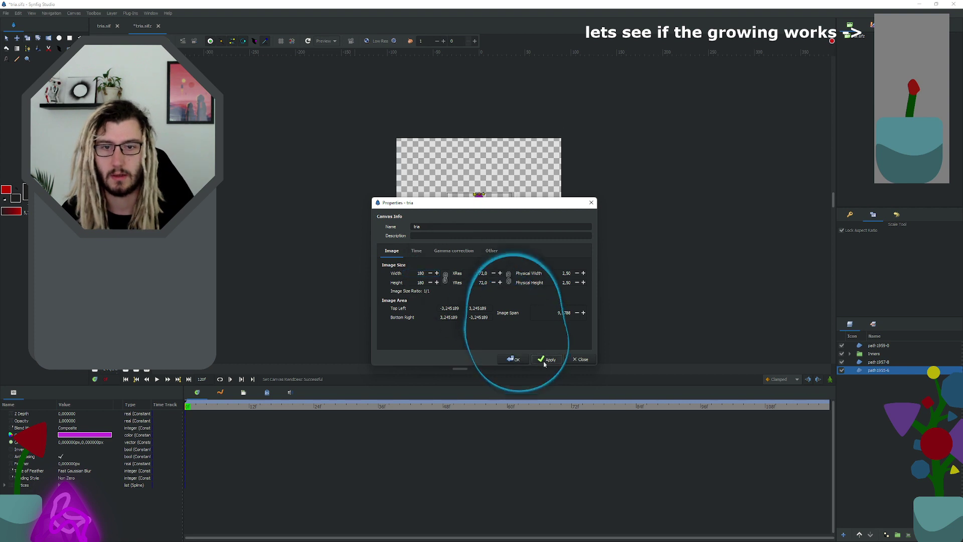
{"action": "left_click", "coordinate": [551, 360]}
{"action": "left_click", "coordinate": [513, 360]}
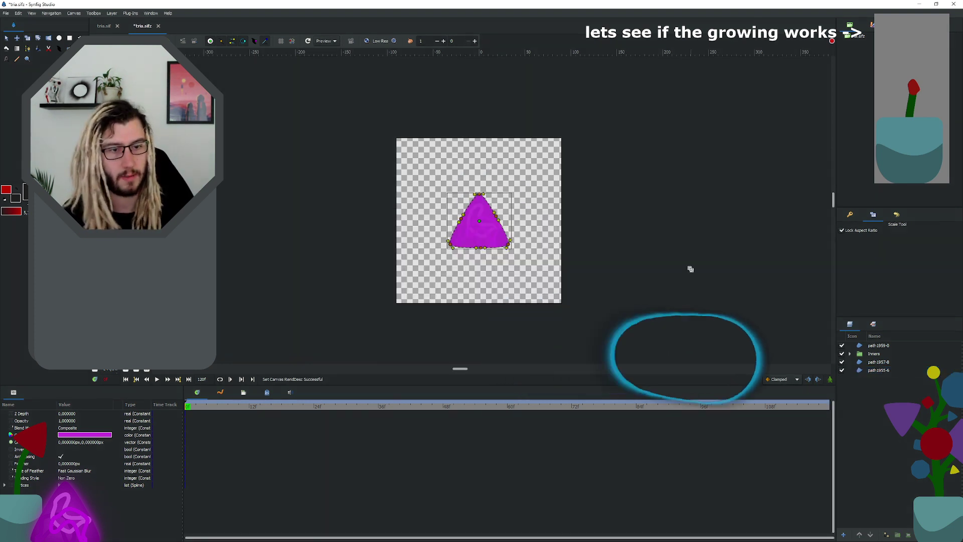
Step: Delete the three path layers and the Inners group from the canvas
{"action": "left_click", "coordinate": [878, 345]}
{"action": "left_click", "coordinate": [874, 370], "text": "shift"}
{"action": "key", "text": "Delete"}
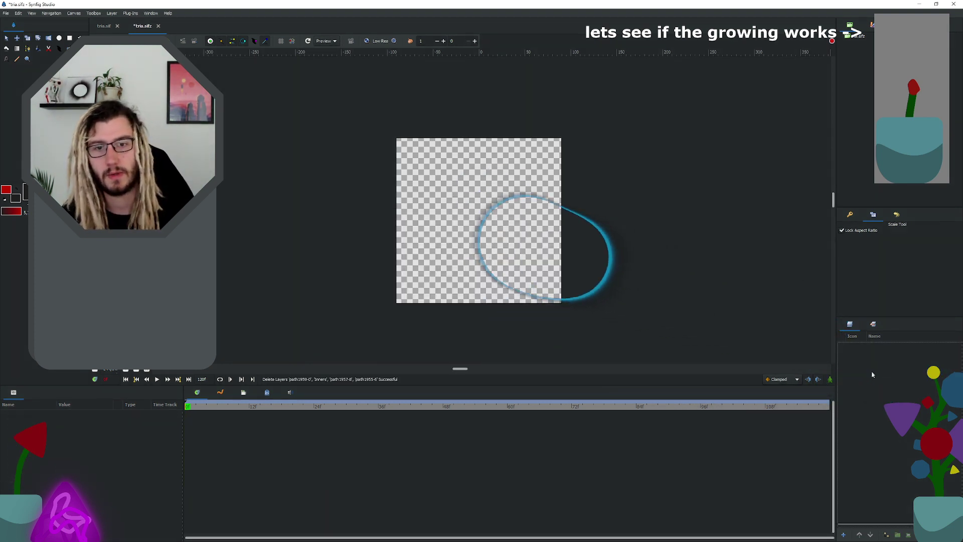
Step: Import tria.sif from the layout folder onto the emptied canvas, and delete the imported group again
{"action": "key", "text": "super+Tab"}
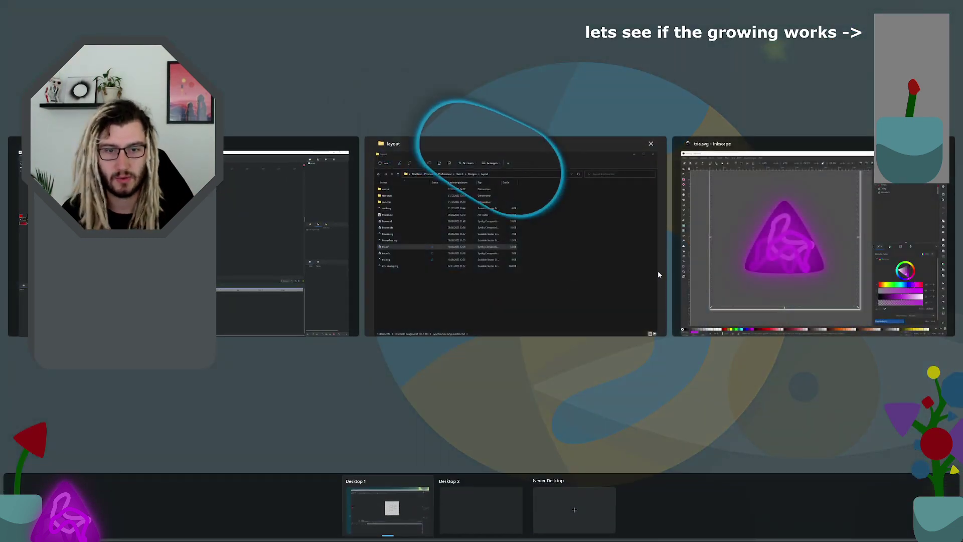
{"action": "left_click", "coordinate": [617, 271]}
{"action": "left_click_drag", "start_coordinate": [620, 320], "coordinate": [492, 210]}
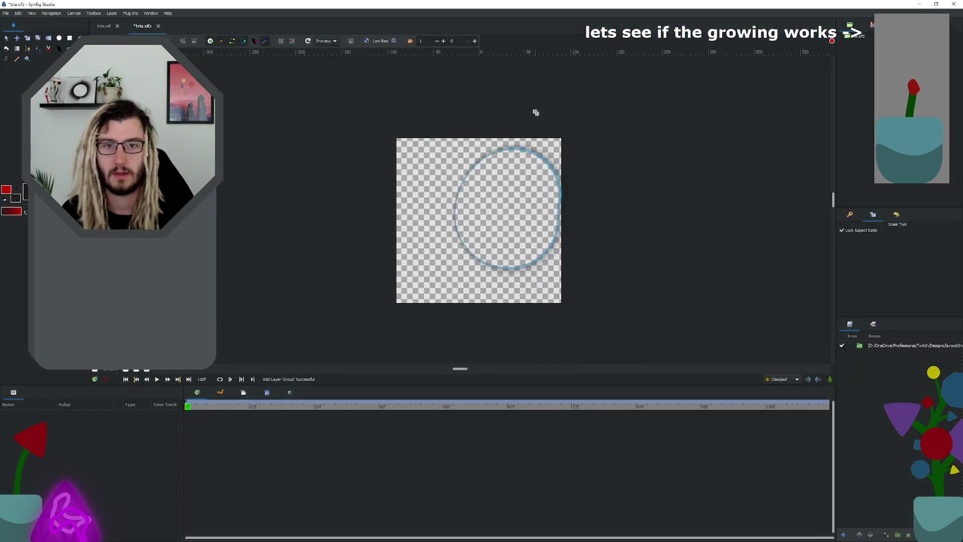
{"action": "left_click", "coordinate": [879, 346]}
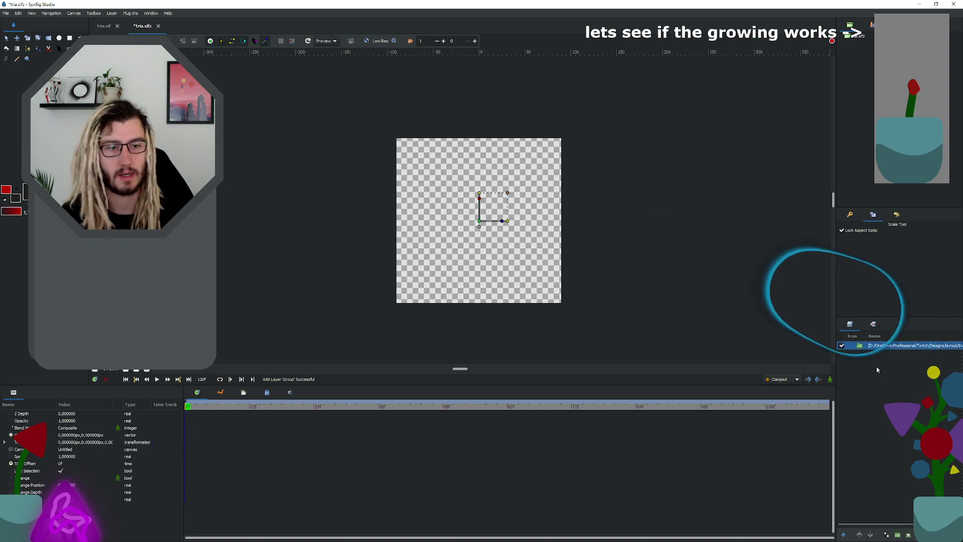
{"action": "double_click", "coordinate": [880, 346]}
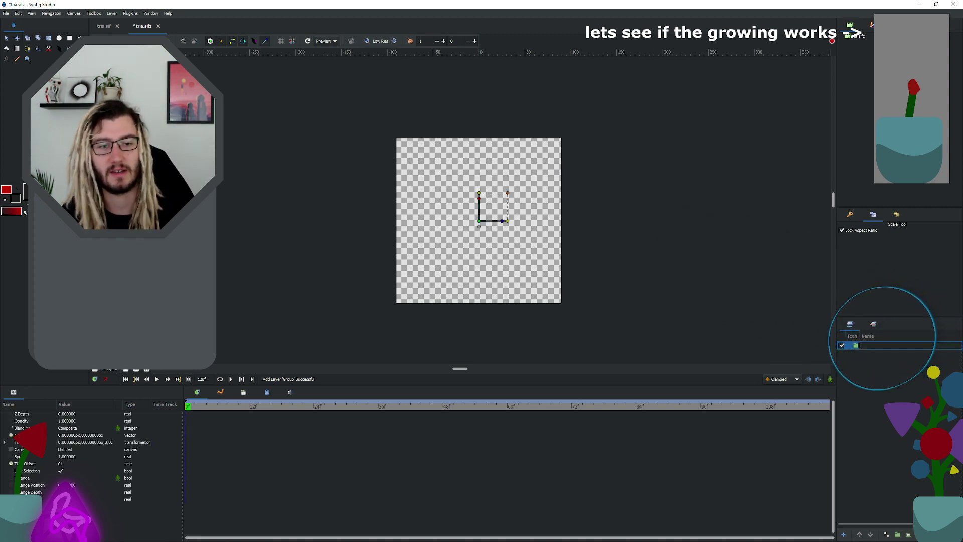
{"action": "key", "text": "Delete"}
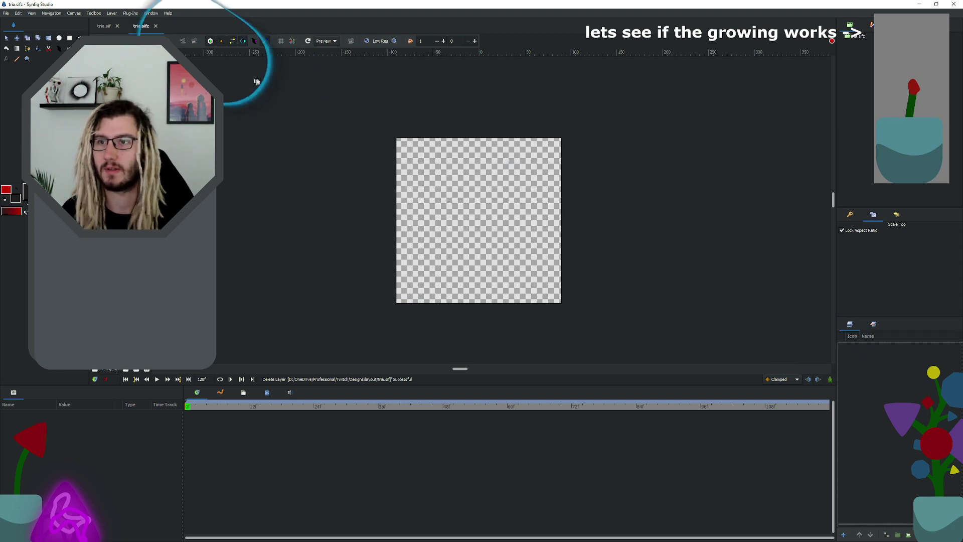
Step: Close the tria.sifz canvas and reopen the file from the layout folder
{"action": "left_click", "coordinate": [157, 26]}
{"action": "key", "text": "super+Tab"}
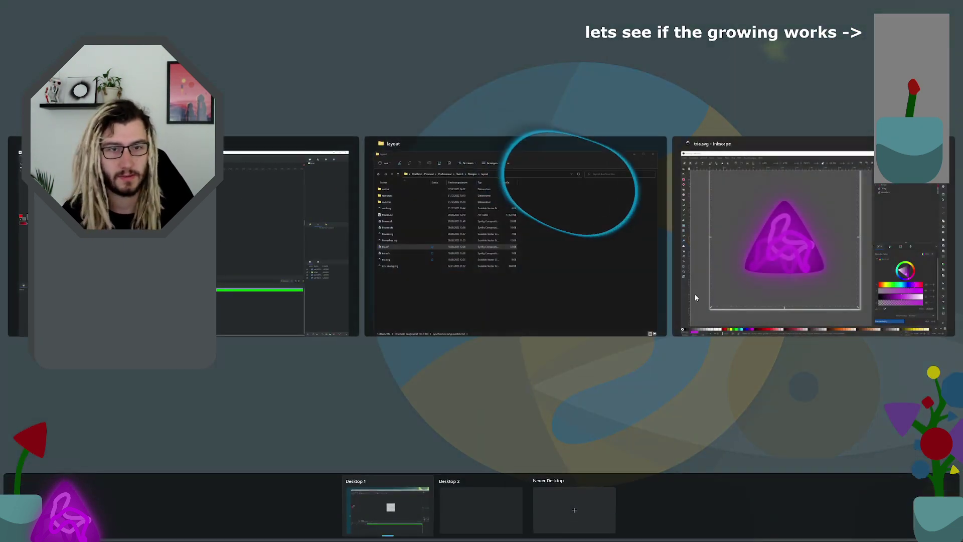
{"action": "left_click", "coordinate": [628, 276]}
{"action": "double_click", "coordinate": [619, 327]}
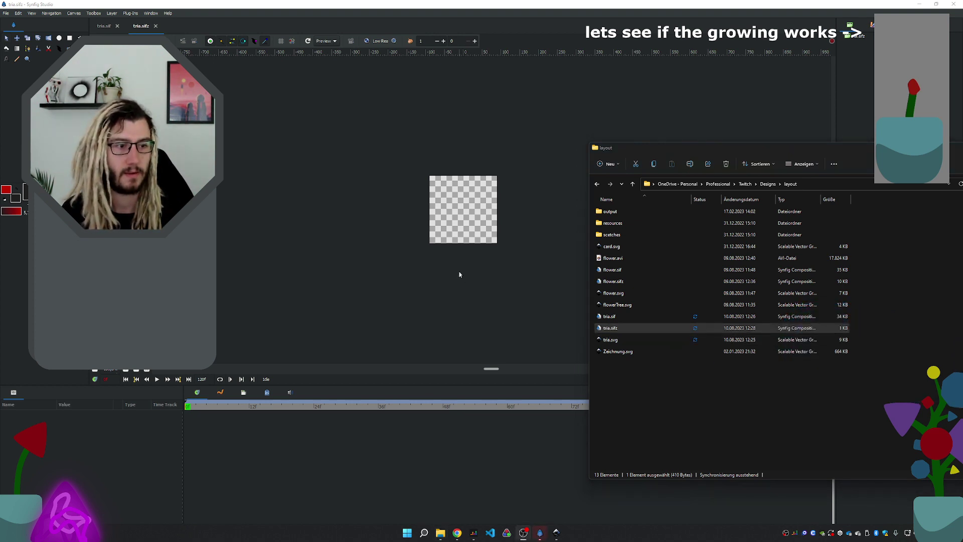
{"action": "left_click", "coordinate": [388, 190]}
{"action": "scroll", "coordinate": [442, 199], "scroll_direction": "up", "scroll_amount": 4}
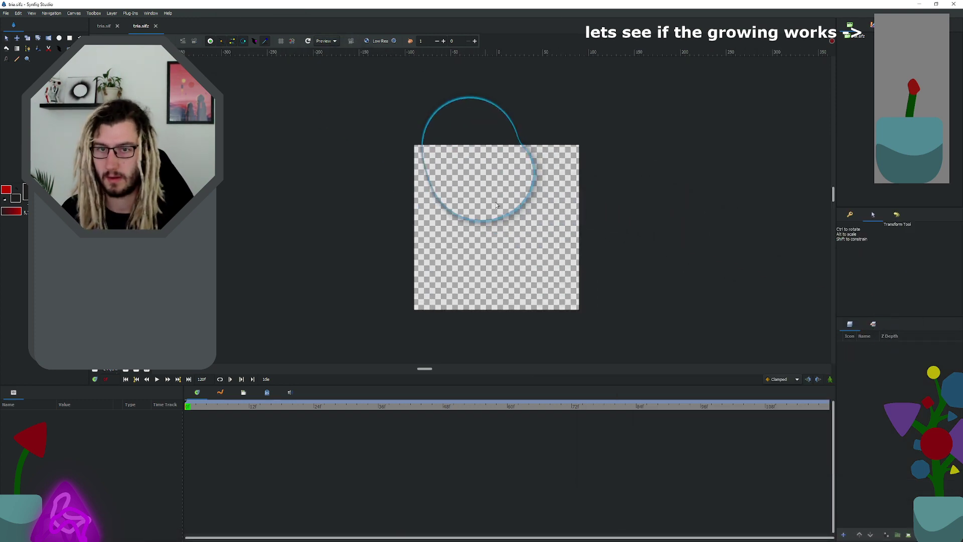
Step: Import tria.sif from the layout folder onto the reopened empty canvas, and save tria.sifz
{"action": "key", "text": "super+Tab"}
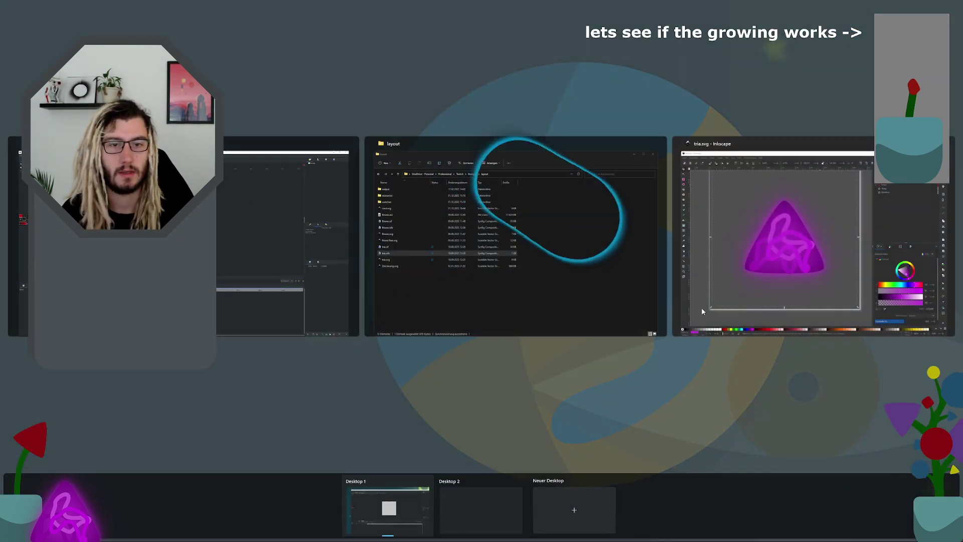
{"action": "left_click", "coordinate": [591, 275]}
{"action": "left_click", "coordinate": [625, 316]}
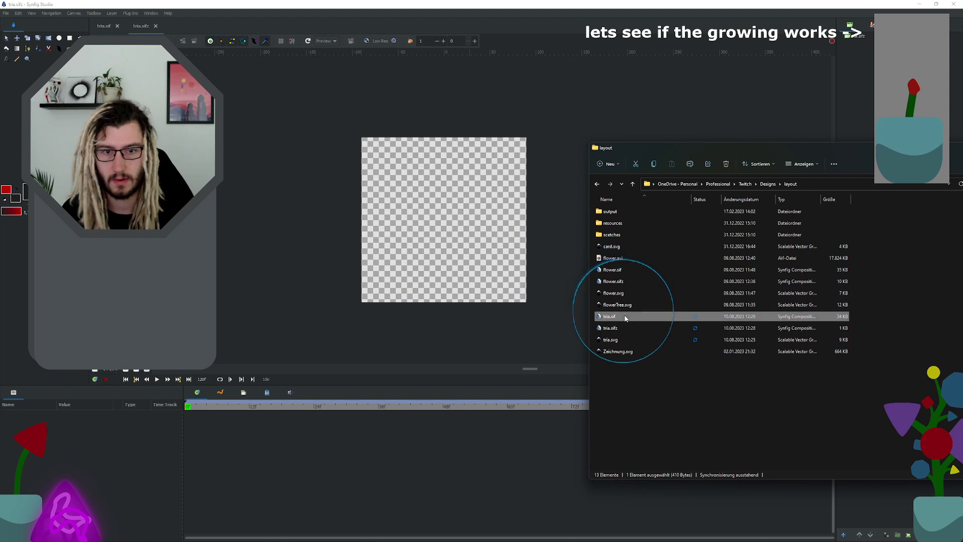
{"action": "left_click_drag", "start_coordinate": [466, 254], "coordinate": [469, 253]}
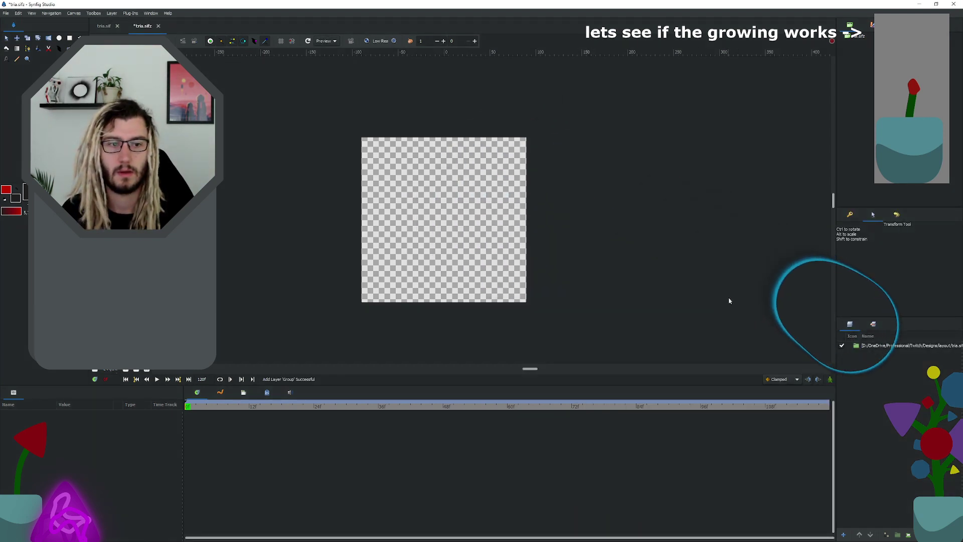
{"action": "left_click", "coordinate": [877, 346]}
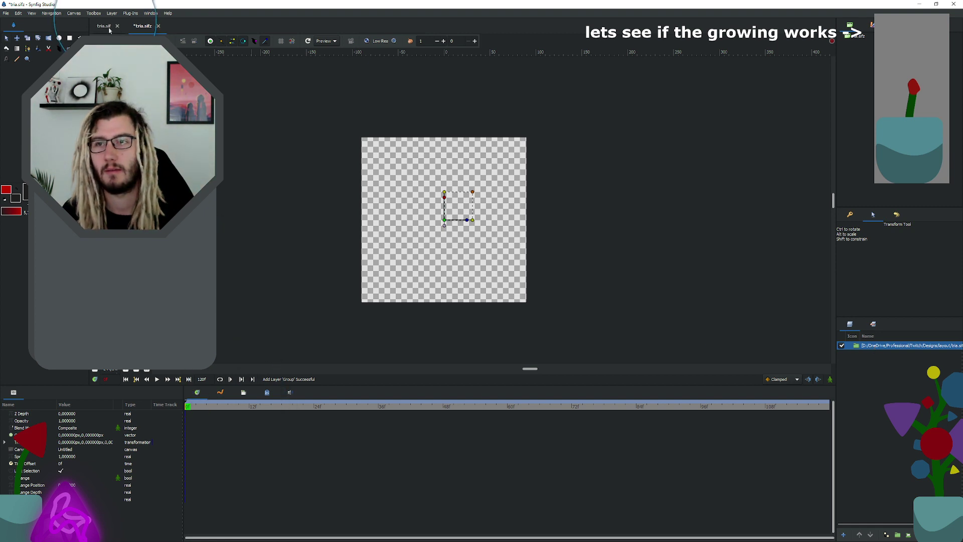
{"action": "key", "text": "ctrl+s"}
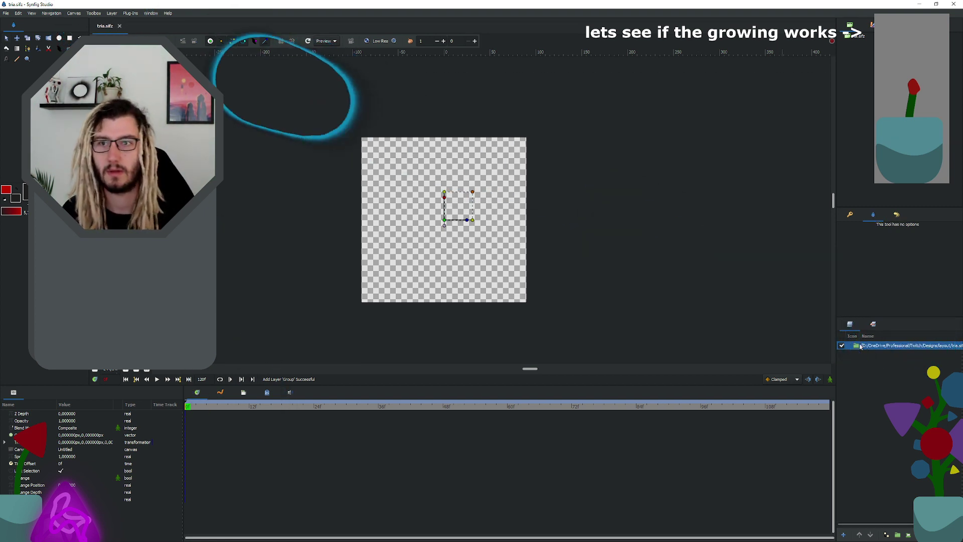
Step: Delete the imported tria.sif group and close the open canvas
{"action": "key", "text": "Delete"}
{"action": "key", "text": "ctrl+w"}
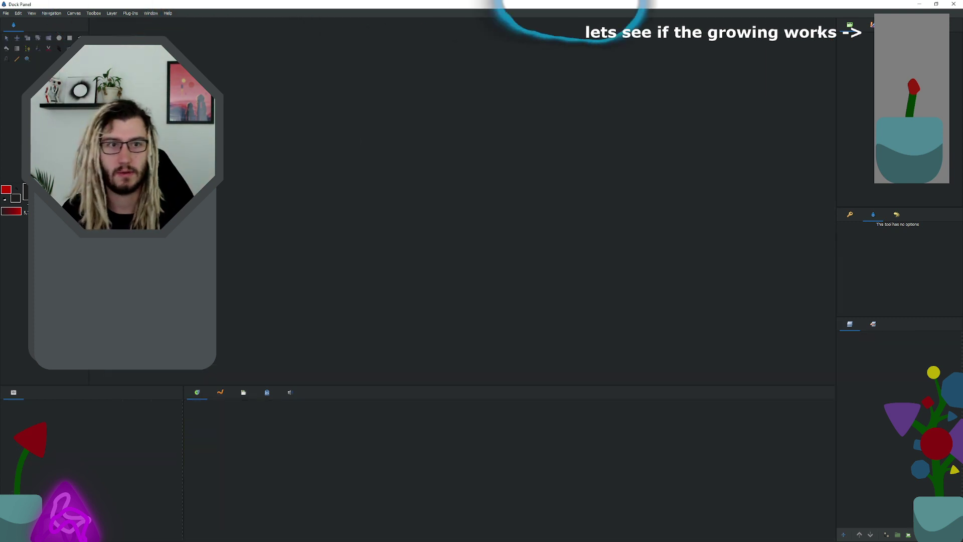
Step: Open the tria.sifz composition from the layout folder in Synfig Studio
{"action": "left_click", "coordinate": [920, 4]}
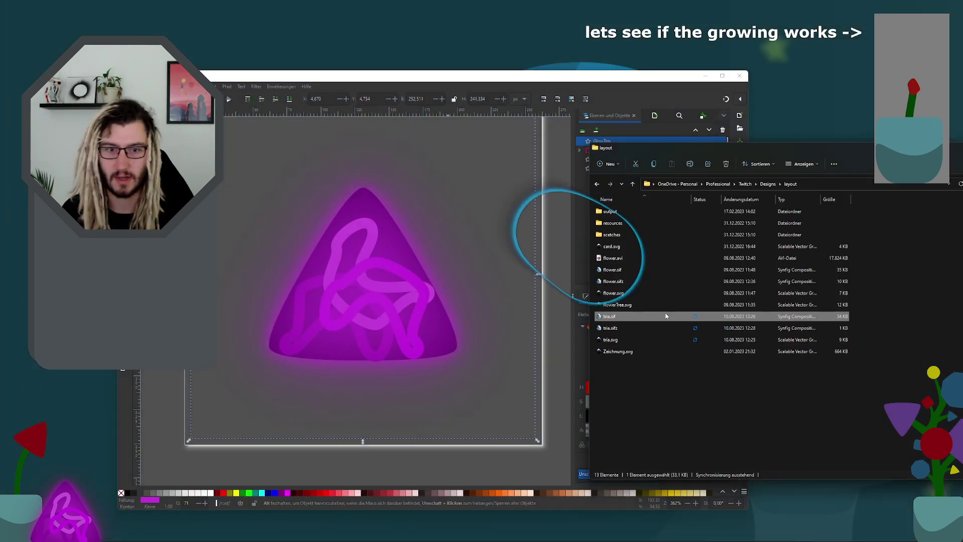
{"action": "left_click", "coordinate": [622, 328]}
{"action": "double_click", "coordinate": [623, 329]}
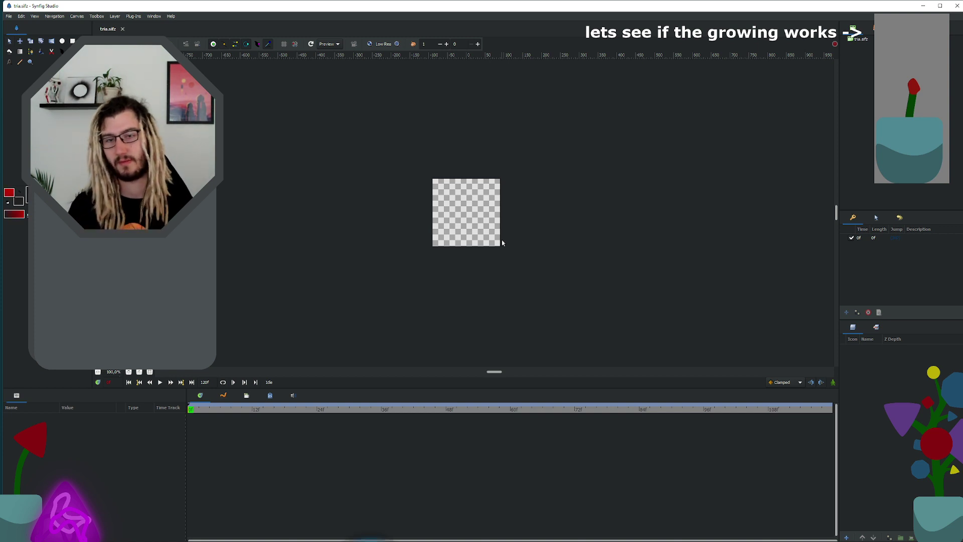
{"action": "scroll", "coordinate": [451, 205], "scroll_direction": "up", "scroll_amount": 2}
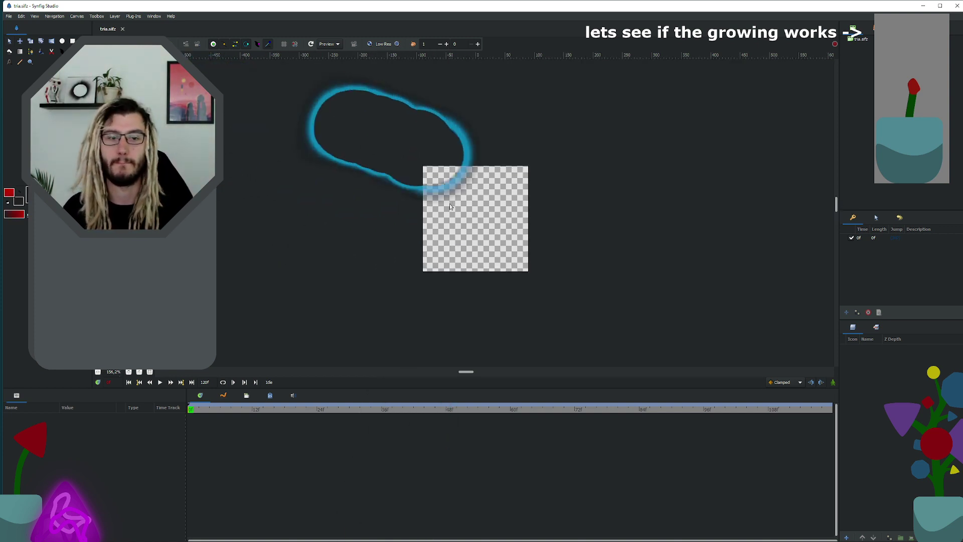
{"action": "scroll", "coordinate": [456, 213], "scroll_direction": "up", "scroll_amount": 1}
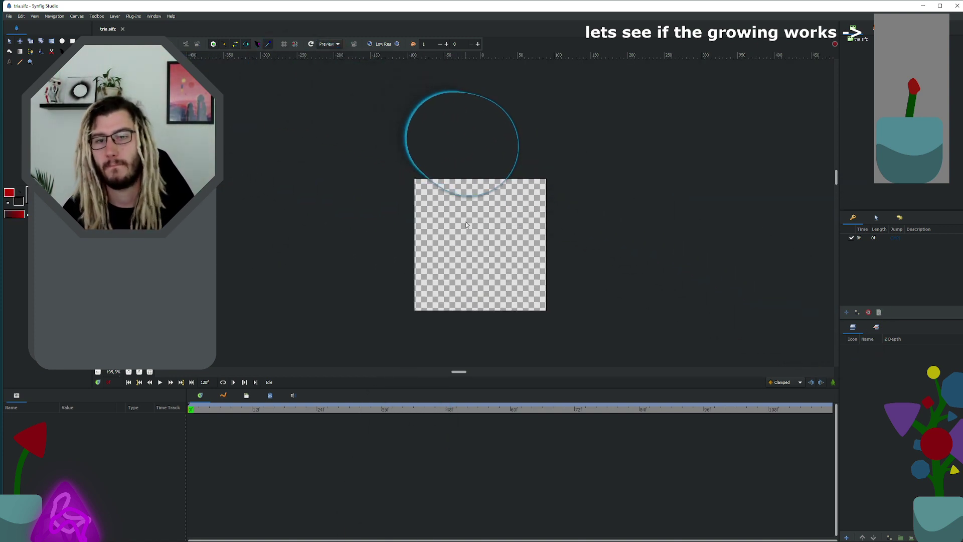
{"action": "scroll", "coordinate": [466, 221], "scroll_direction": "up", "scroll_amount": 2}
{"action": "scroll", "coordinate": [469, 217], "scroll_direction": "right", "scroll_amount": 2}
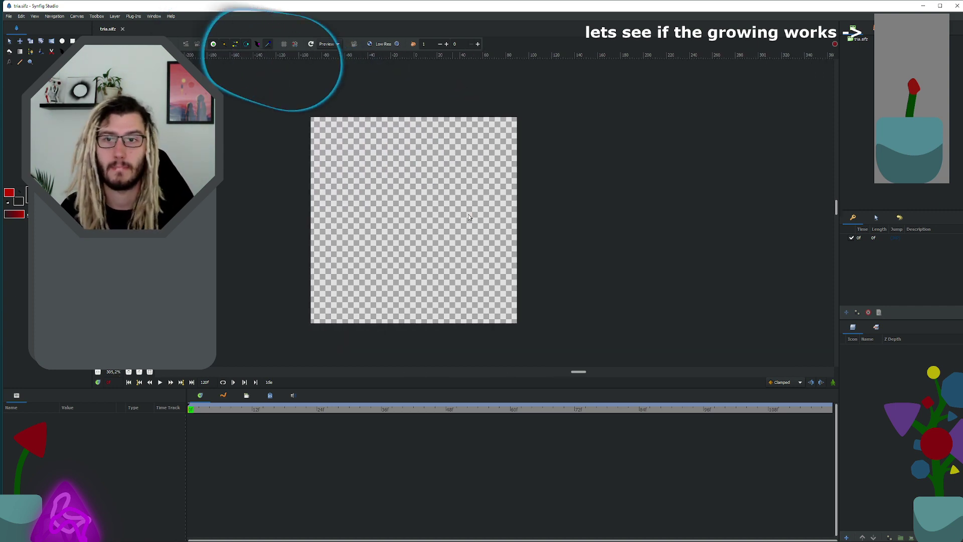
Step: Import tria.sif from the layout folder into the empty canvas and dismiss the version warning
{"action": "key", "text": "super+Tab"}
{"action": "left_click", "coordinate": [555, 256]}
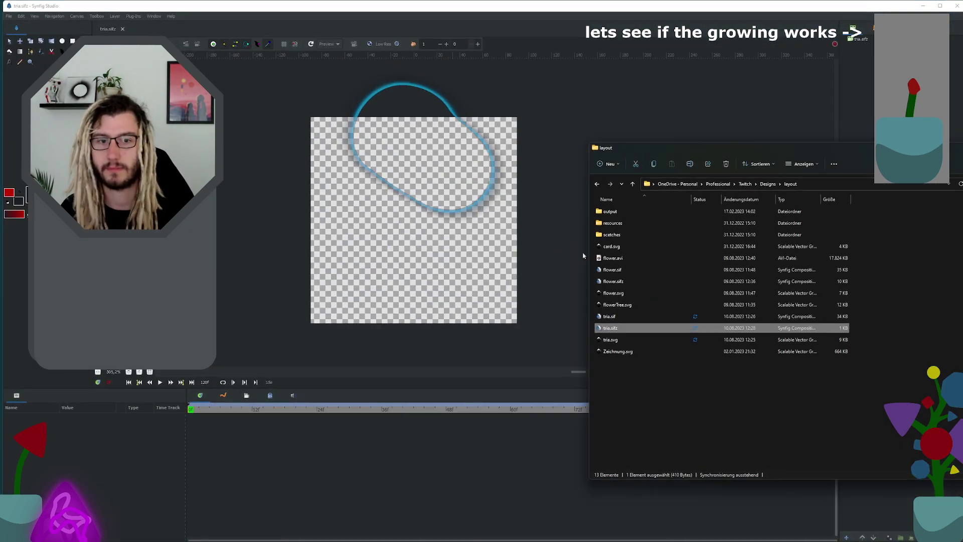
{"action": "left_click_drag", "start_coordinate": [614, 316], "coordinate": [634, 317]}
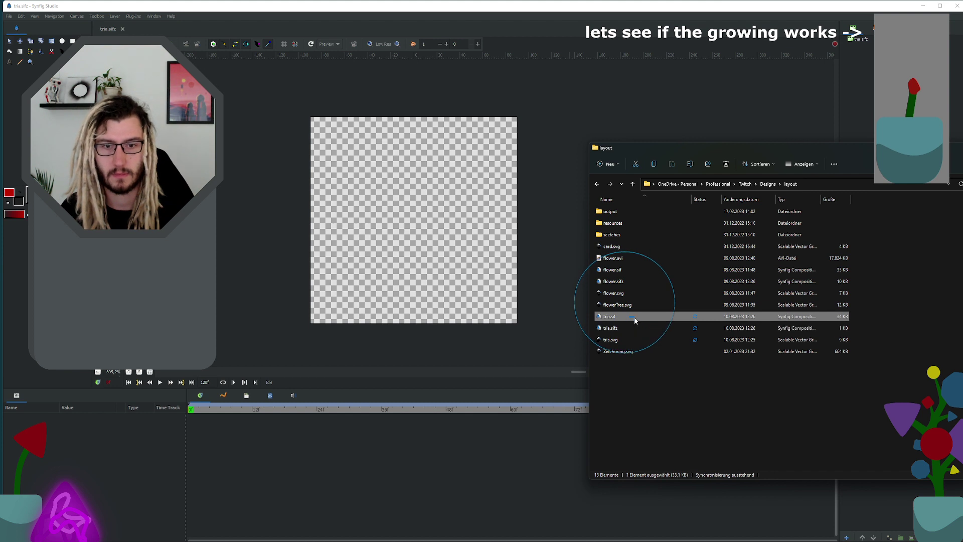
{"action": "left_click_drag", "start_coordinate": [433, 224], "coordinate": [434, 227]}
{"action": "left_click", "coordinate": [489, 316]}
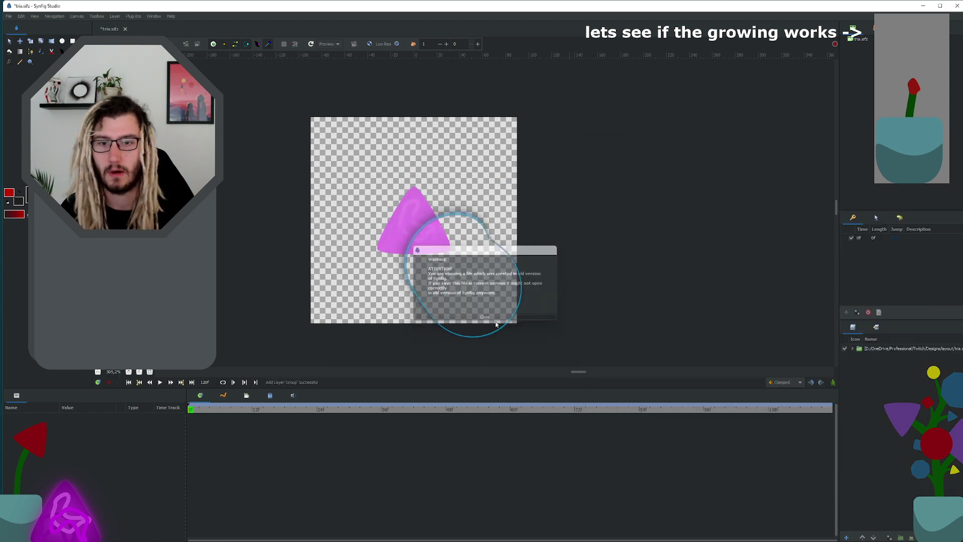
Step: Move the path layers and the Inners group out of the imported tria.sif group, and delete the emptied group
{"action": "left_click", "coordinate": [863, 348]}
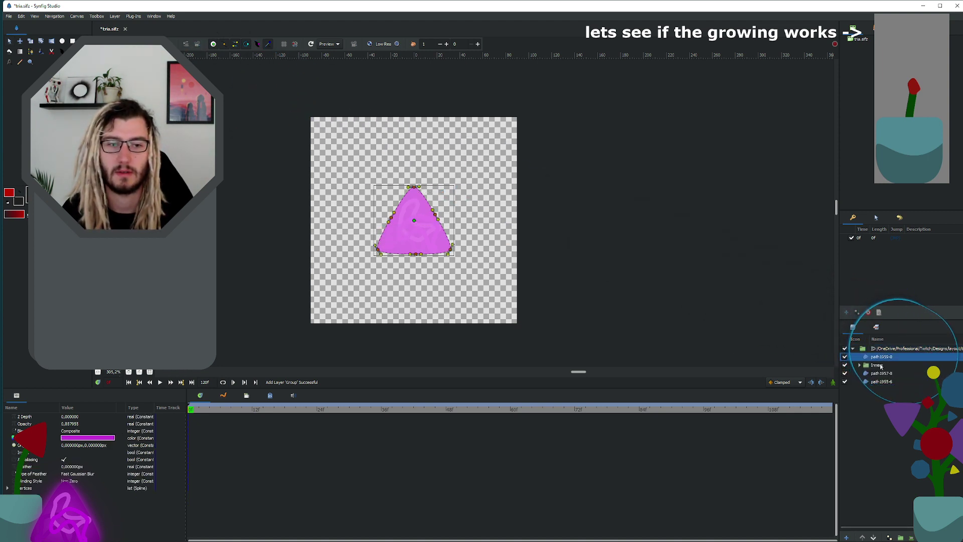
{"action": "left_click", "coordinate": [879, 367]}
{"action": "key", "text": "Delete"}
{"action": "key", "text": "ctrl+z"}
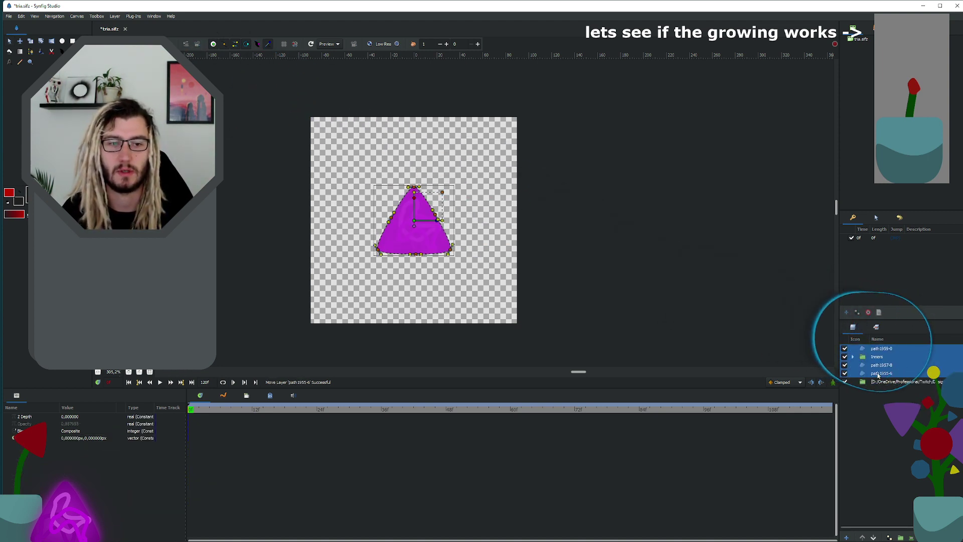
{"action": "key", "text": "Delete"}
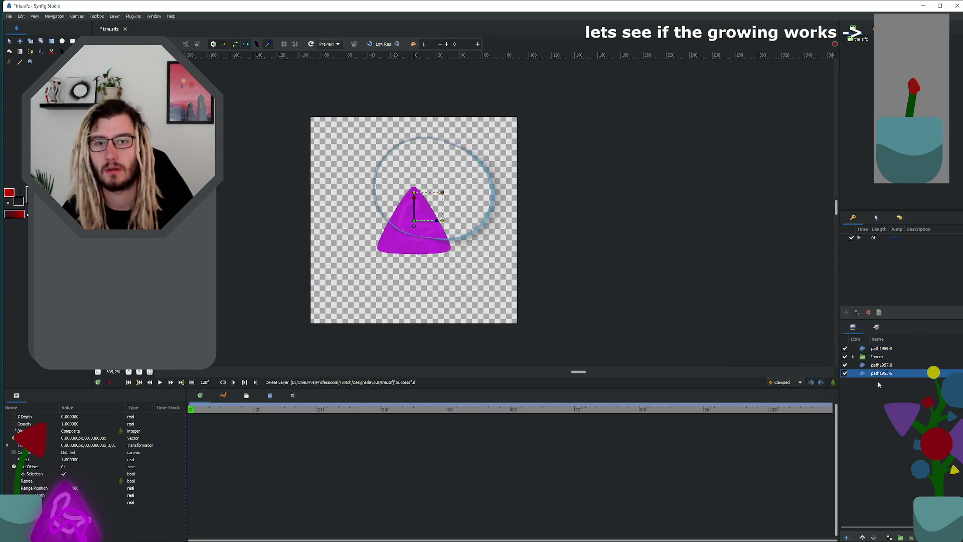
Step: Save tria.sifz and review the canvas properties without changing them
{"action": "left_click", "coordinate": [86, 26]}
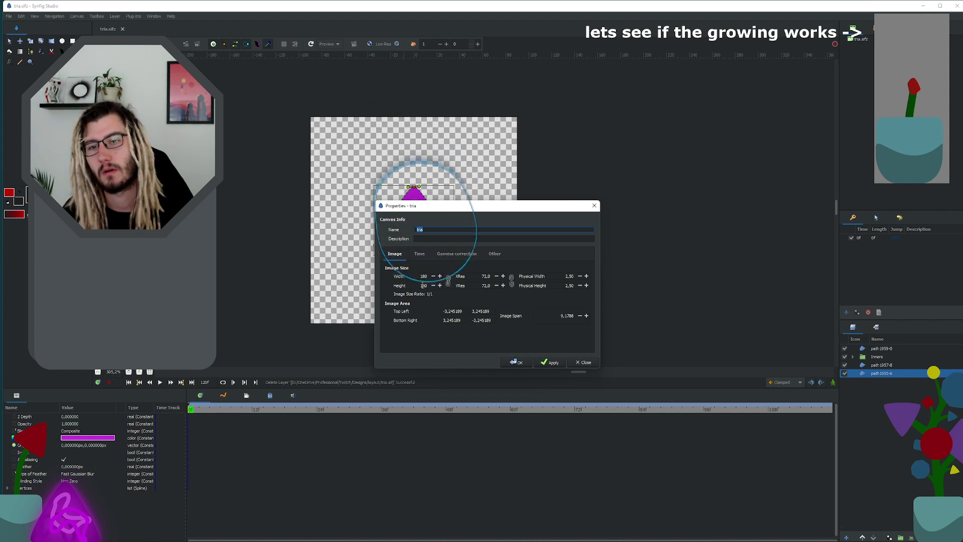
{"action": "left_click", "coordinate": [595, 206]}
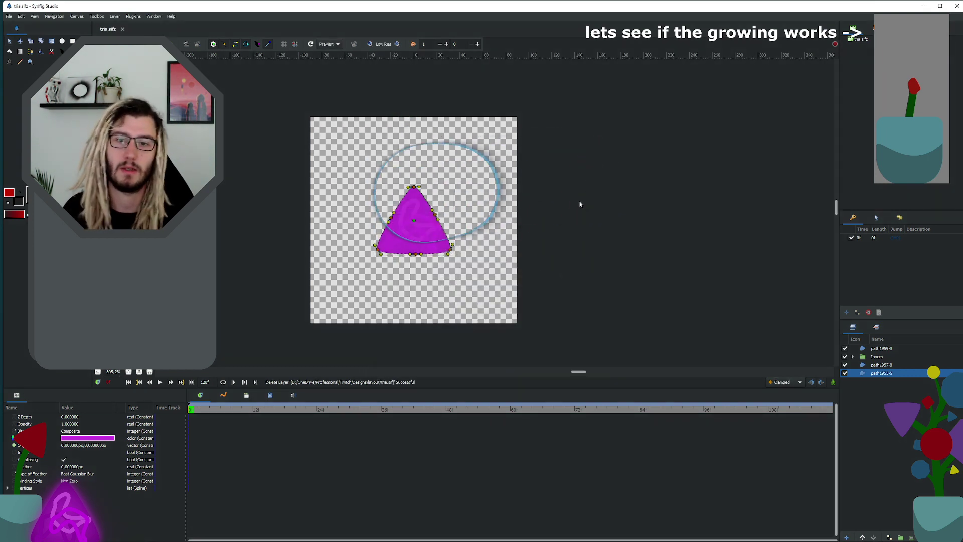
{"action": "scroll", "coordinate": [485, 206], "scroll_direction": "up", "scroll_amount": 1}
{"action": "scroll", "coordinate": [486, 198], "scroll_direction": "down", "scroll_amount": 1}
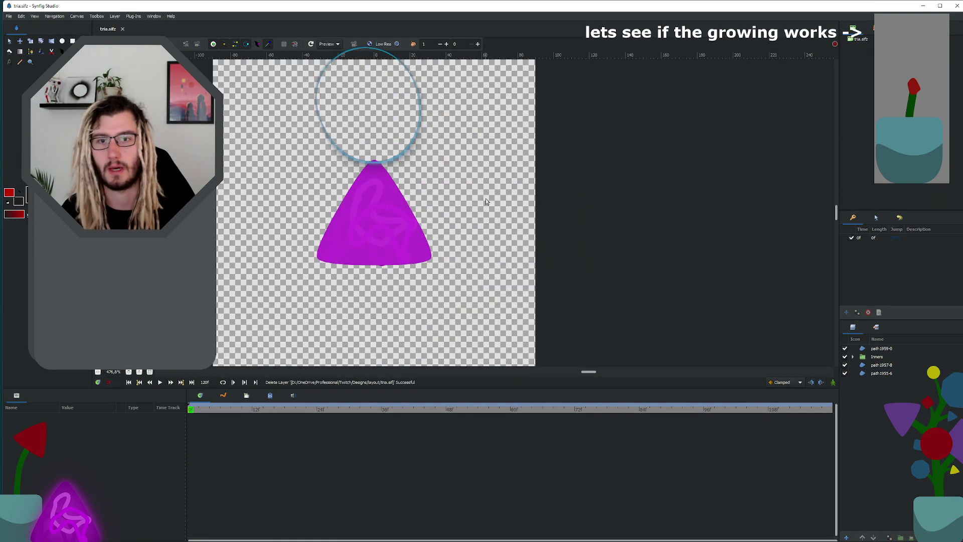
{"action": "scroll", "coordinate": [485, 198], "scroll_direction": "left", "scroll_amount": 3}
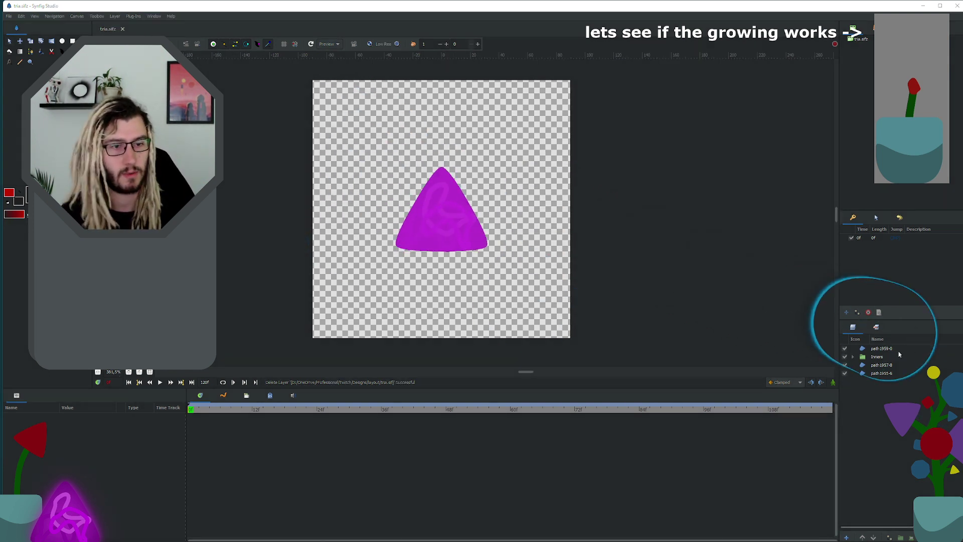
Step: Put the path1959-0 and path1955-6 layers each into their own group, and expand both groups
{"action": "left_click", "coordinate": [883, 348]}
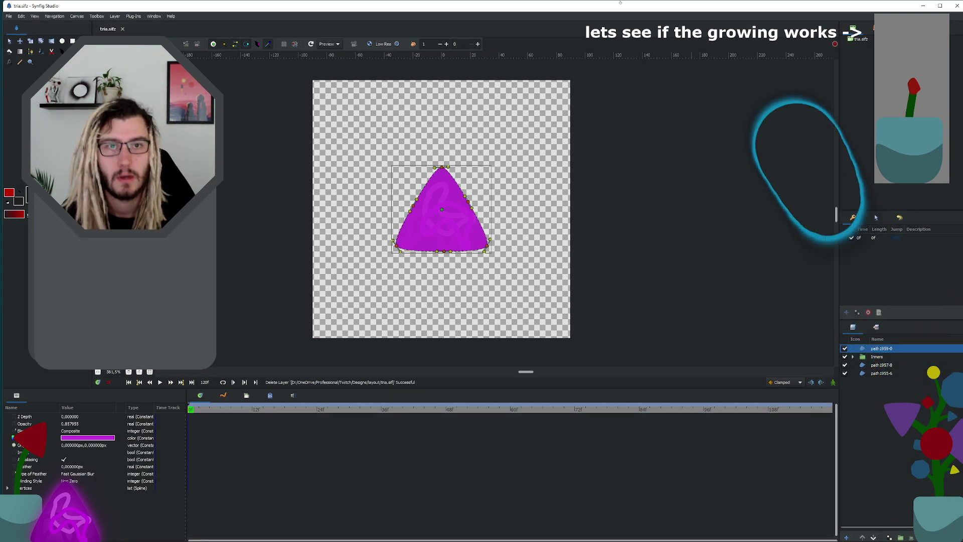
{"action": "key", "text": "super+Up"}
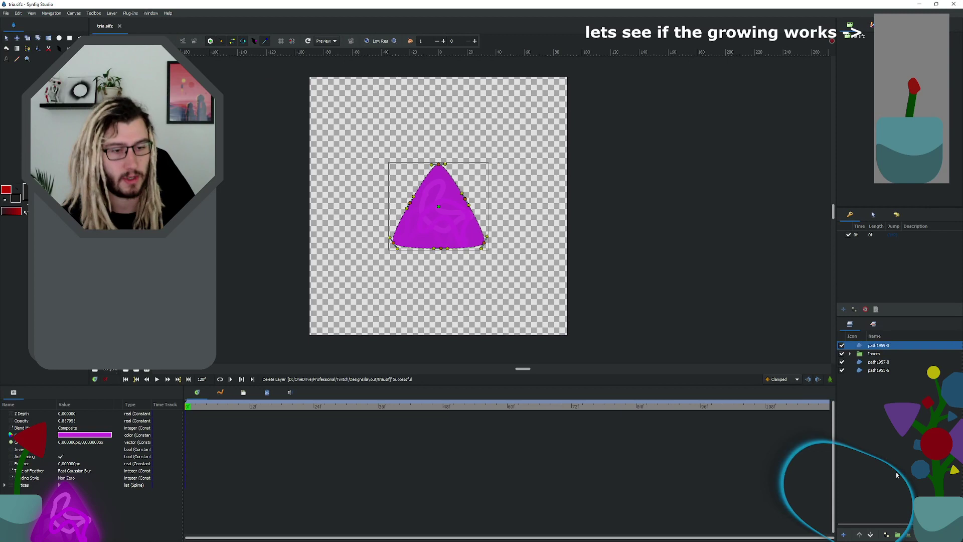
{"action": "left_click", "coordinate": [898, 535]}
{"action": "left_click", "coordinate": [868, 363]}
{"action": "left_click", "coordinate": [868, 370]}
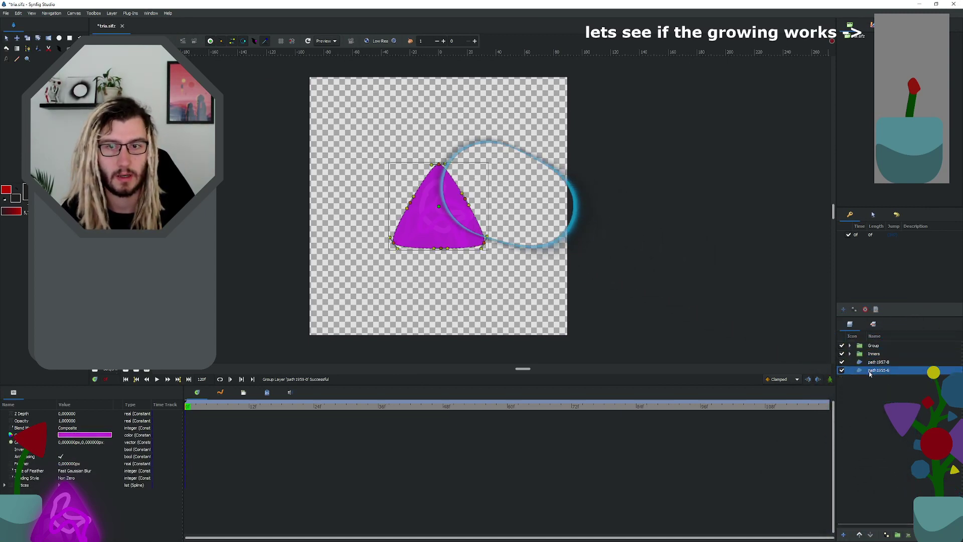
{"action": "left_click", "coordinate": [898, 534]}
{"action": "left_click", "coordinate": [853, 347]}
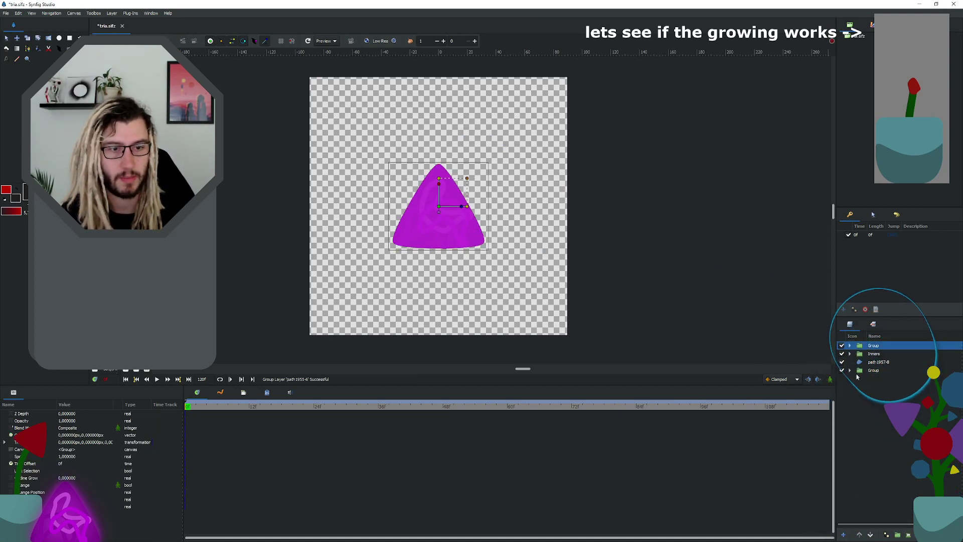
{"action": "left_click", "coordinate": [851, 371]}
{"action": "left_click", "coordinate": [850, 346]}
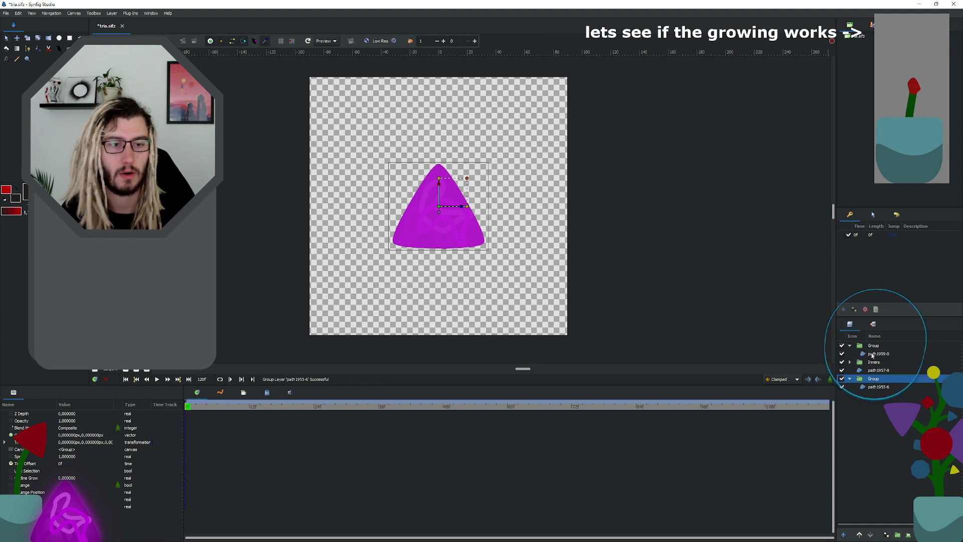
Step: Try a Motion Blur layer above path1959-0 in its group
{"action": "left_click", "coordinate": [873, 356]}
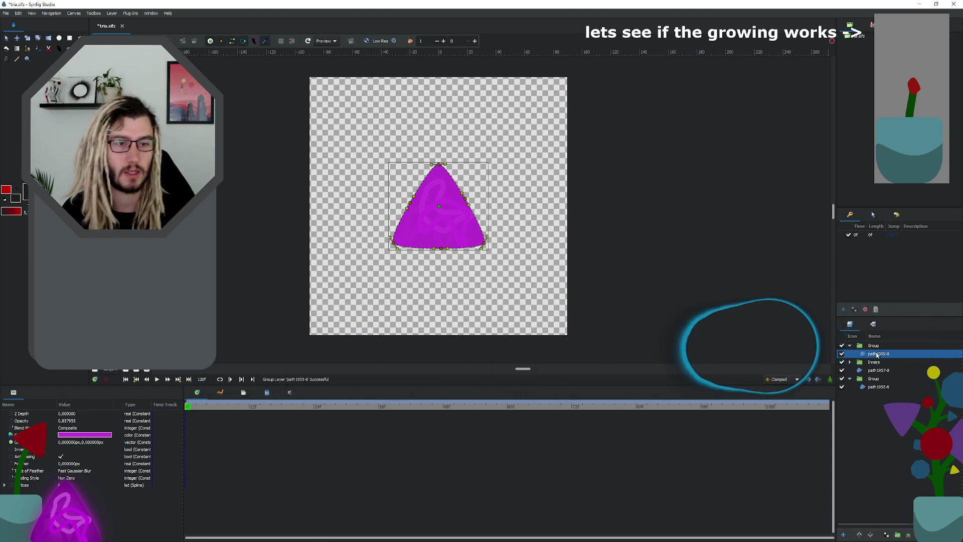
{"action": "right_click", "coordinate": [881, 357]}
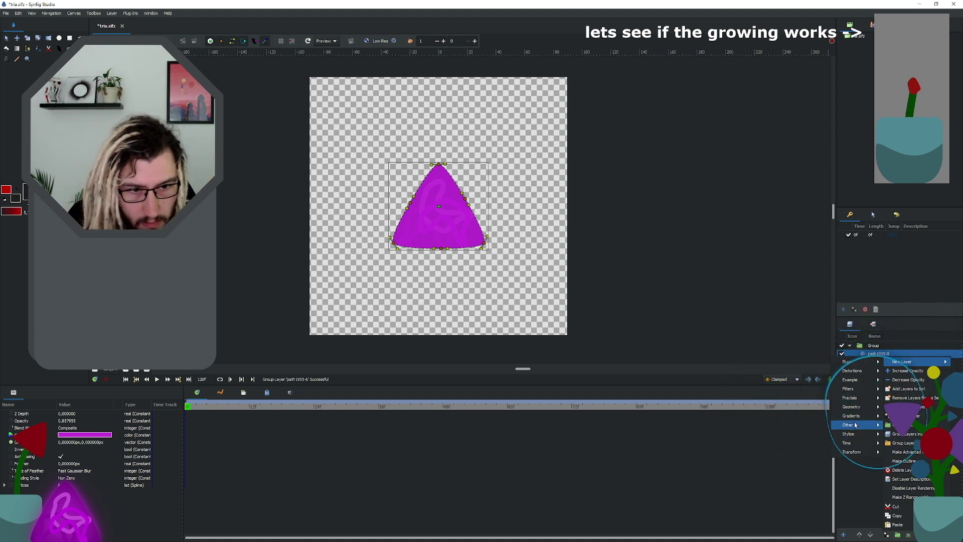
{"action": "mouse_move", "coordinate": [856, 390]}
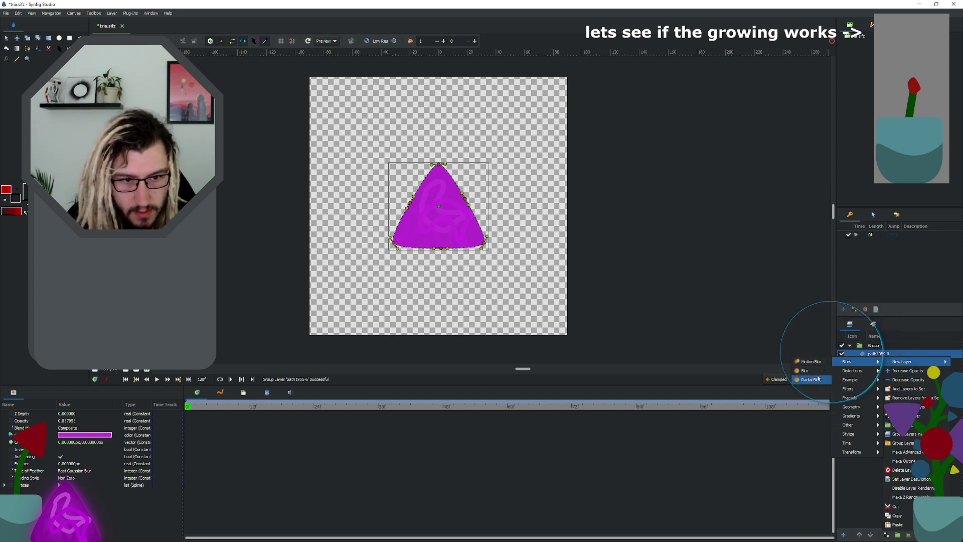
{"action": "left_click", "coordinate": [818, 364]}
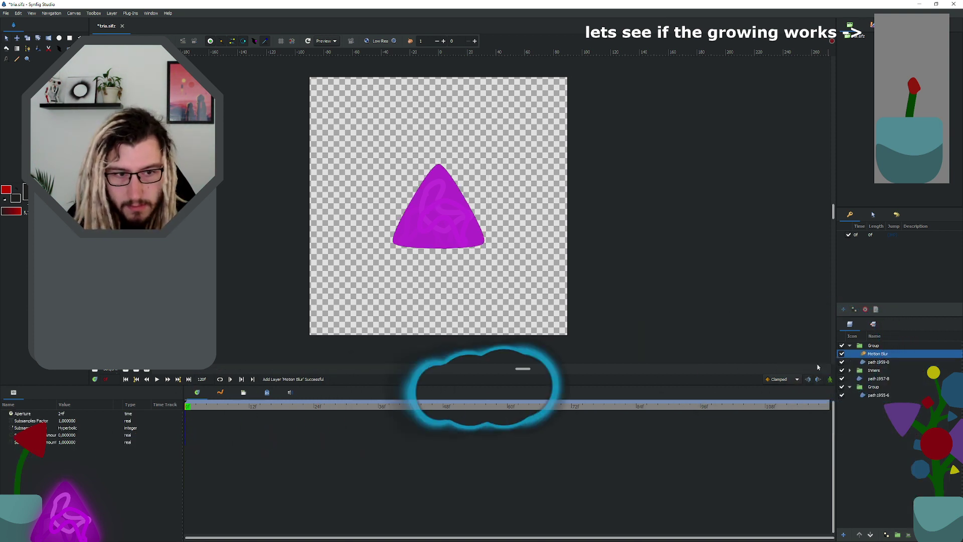
Step: Add a Radial Blur layer above path1959-0 and delete the Motion Blur layer
{"action": "right_click", "coordinate": [886, 366]}
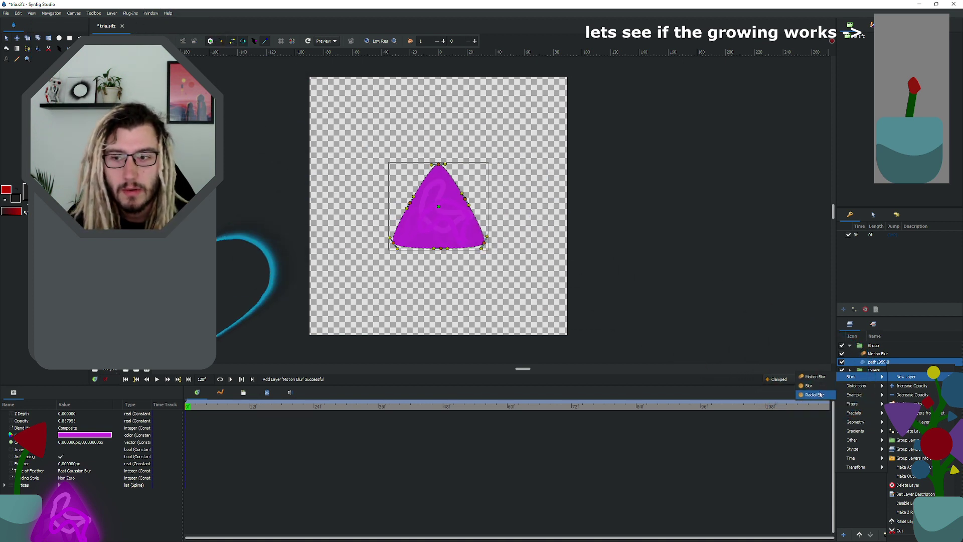
{"action": "left_click", "coordinate": [819, 395]}
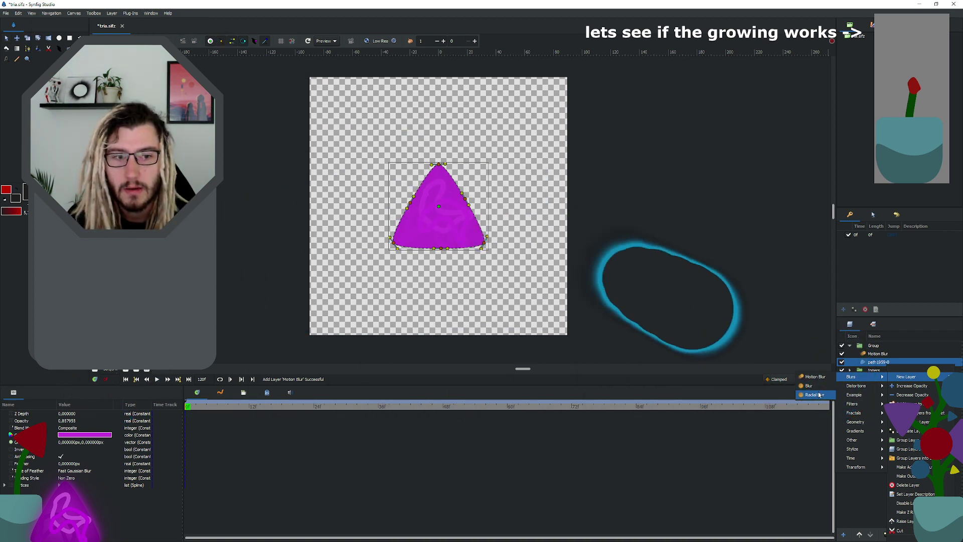
{"action": "left_click", "coordinate": [879, 353]}
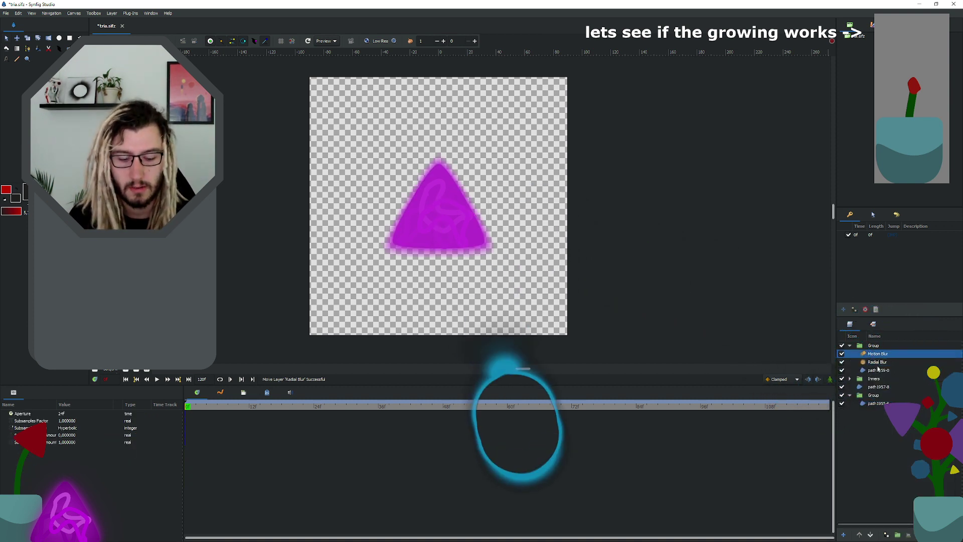
{"action": "key", "text": "Delete"}
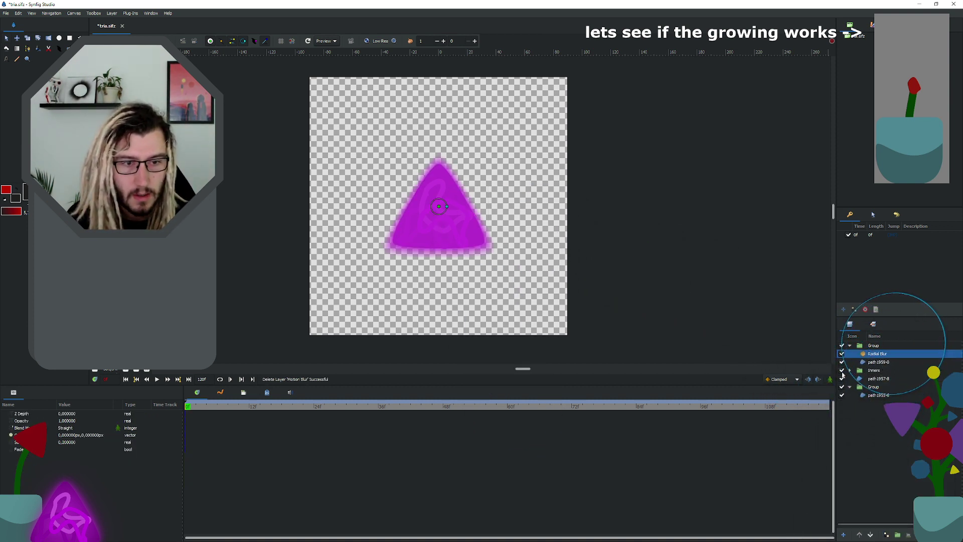
Step: Hide the Inners group, path1957-8, the lower group and its path1955-6 layer to isolate the blurred triangle
{"action": "left_click", "coordinate": [842, 370]}
{"action": "left_click", "coordinate": [842, 379]}
{"action": "left_click", "coordinate": [842, 386]}
{"action": "left_click", "coordinate": [842, 394]}
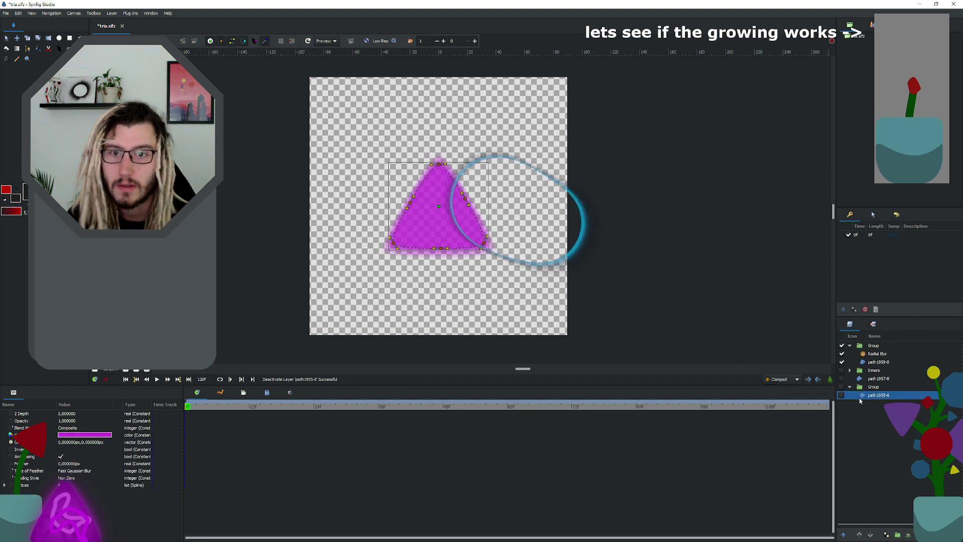
Step: Enlarge the Radial Blur layer's size to about 0.74 around the triangle's centre
{"action": "left_click", "coordinate": [878, 353]}
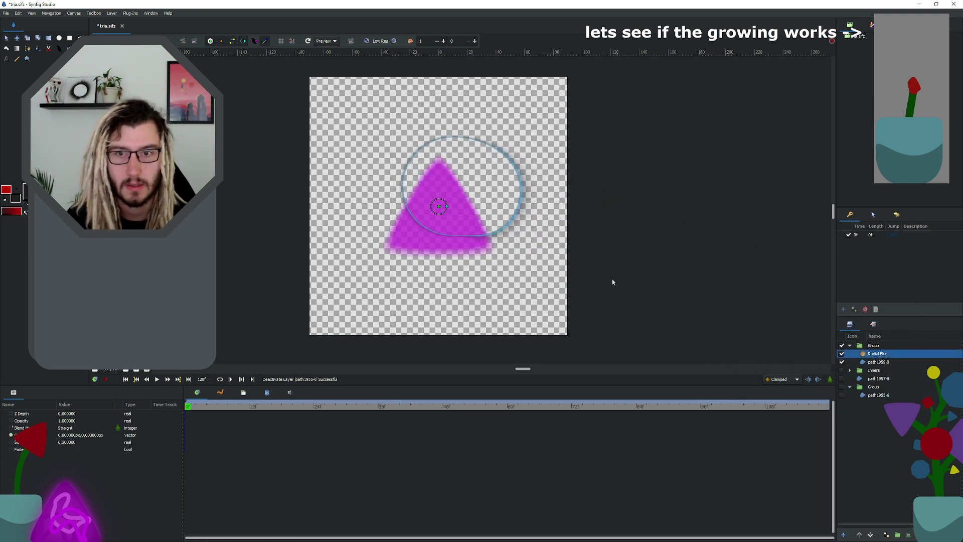
{"action": "left_click_drag", "start_coordinate": [447, 206], "coordinate": [445, 179]}
{"action": "right_click", "coordinate": [445, 179]}
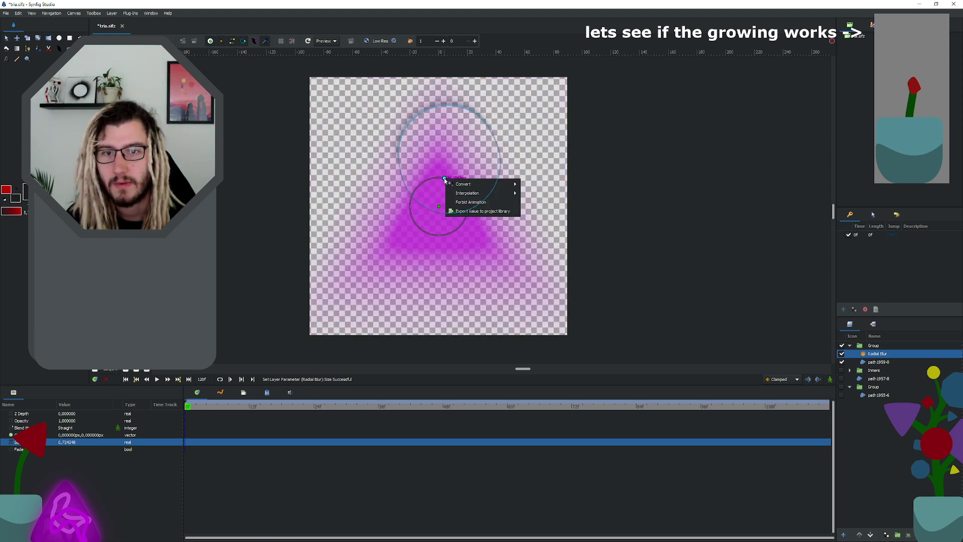
{"action": "left_click", "coordinate": [441, 181]}
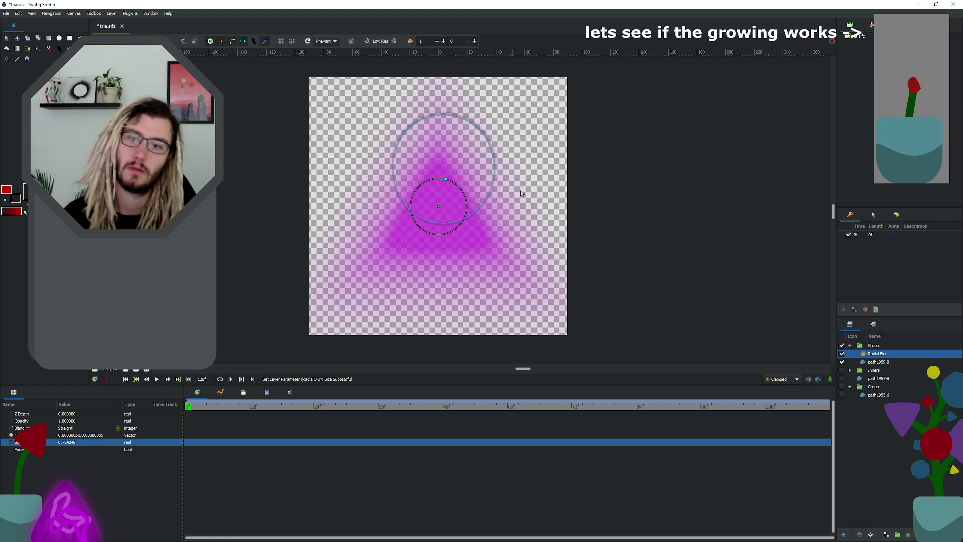
{"action": "scroll", "coordinate": [439, 210], "scroll_direction": "up", "scroll_amount": 2}
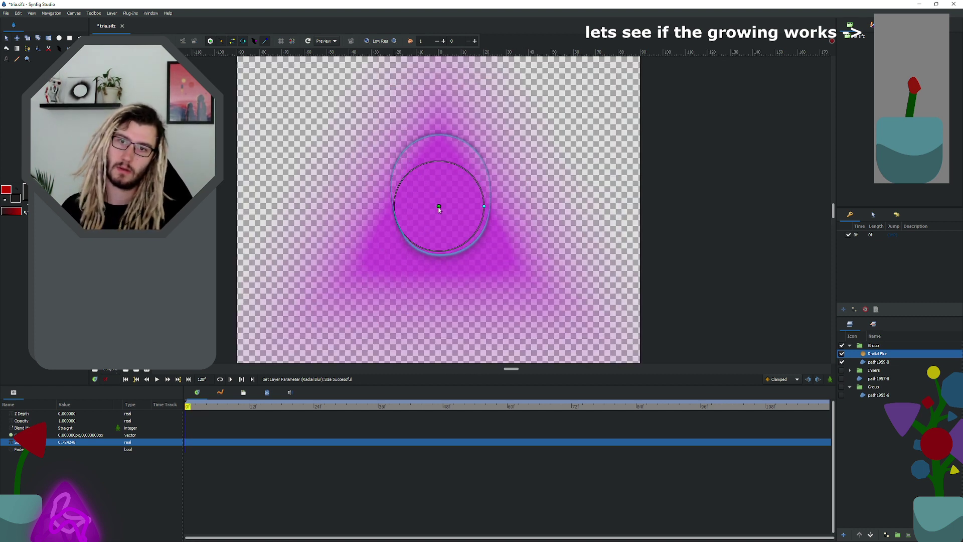
{"action": "scroll", "coordinate": [439, 210], "scroll_direction": "down", "scroll_amount": 2}
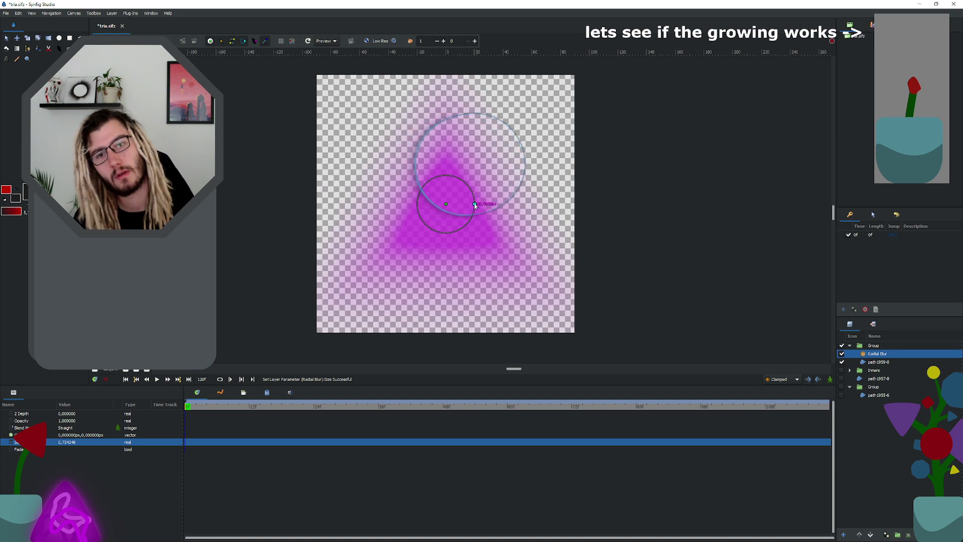
{"action": "left_click_drag", "start_coordinate": [475, 205], "coordinate": [476, 205]}
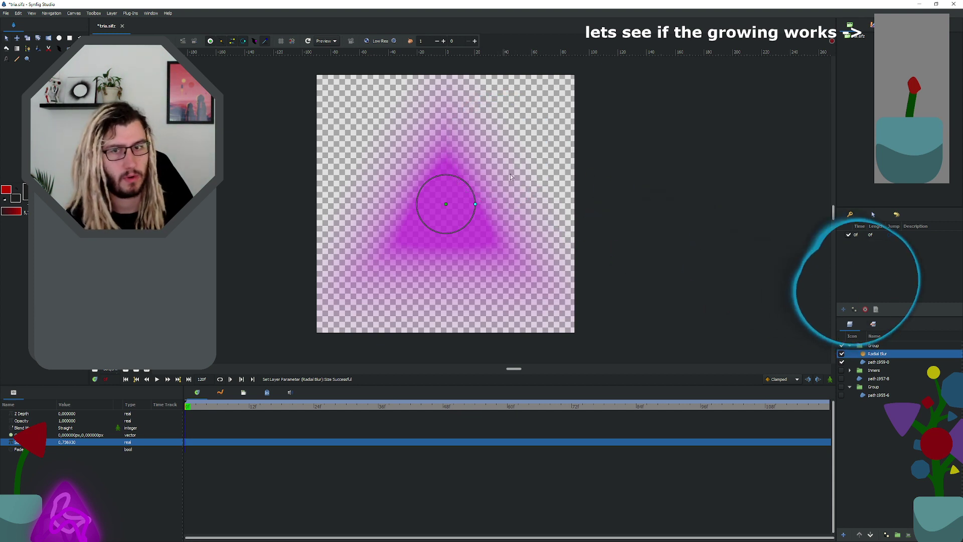
Step: Reduce the Radial Blur's size to about 0.44 and move its origin to about -0.88 px, -8.07 px
{"action": "left_click", "coordinate": [447, 209]}
{"action": "left_click_drag", "start_coordinate": [446, 211], "coordinate": [462, 216]}
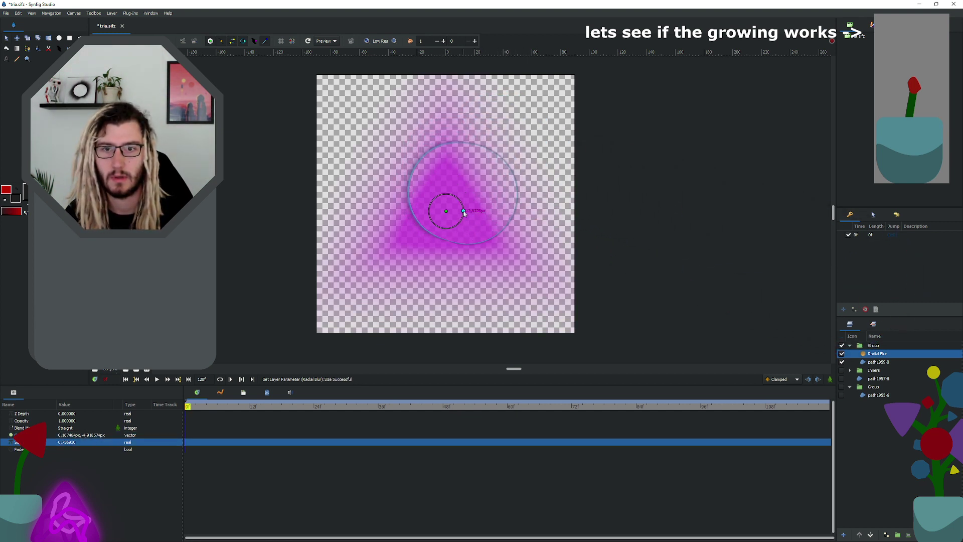
{"action": "left_click", "coordinate": [445, 215]}
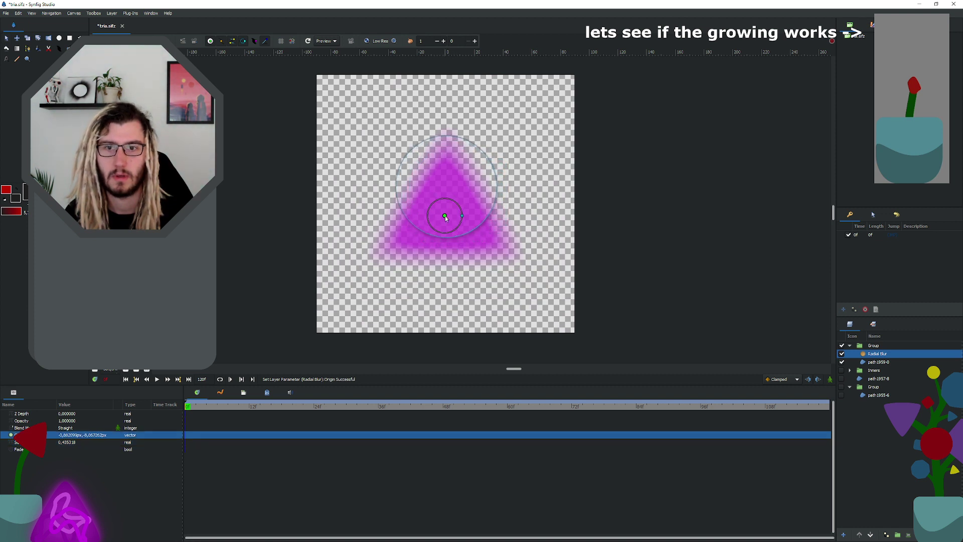
{"action": "double_click", "coordinate": [876, 354]}
{"action": "key", "text": "Return"}
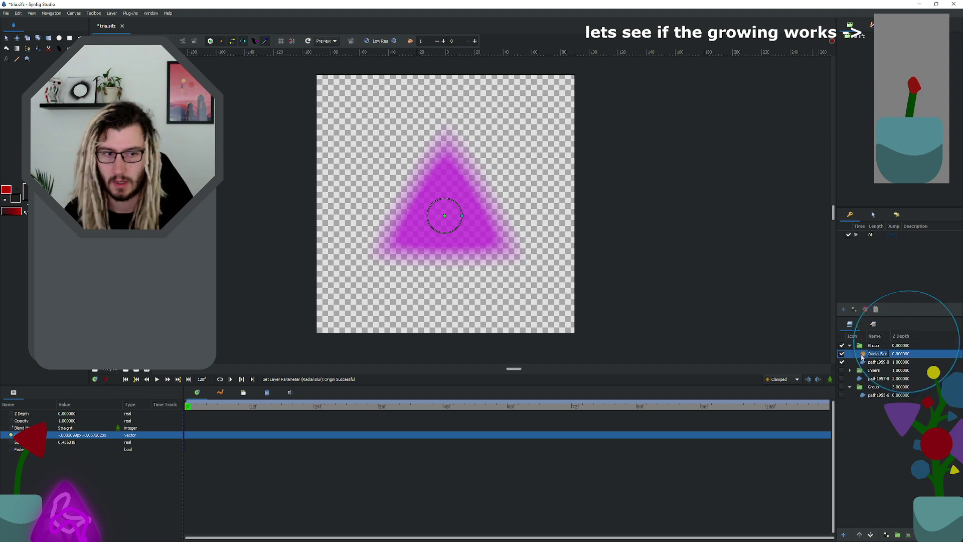
Step: Try the Composite and Straight Onto blend methods on the Radial Blur layer
{"action": "left_click", "coordinate": [69, 443]}
{"action": "left_click", "coordinate": [72, 428]}
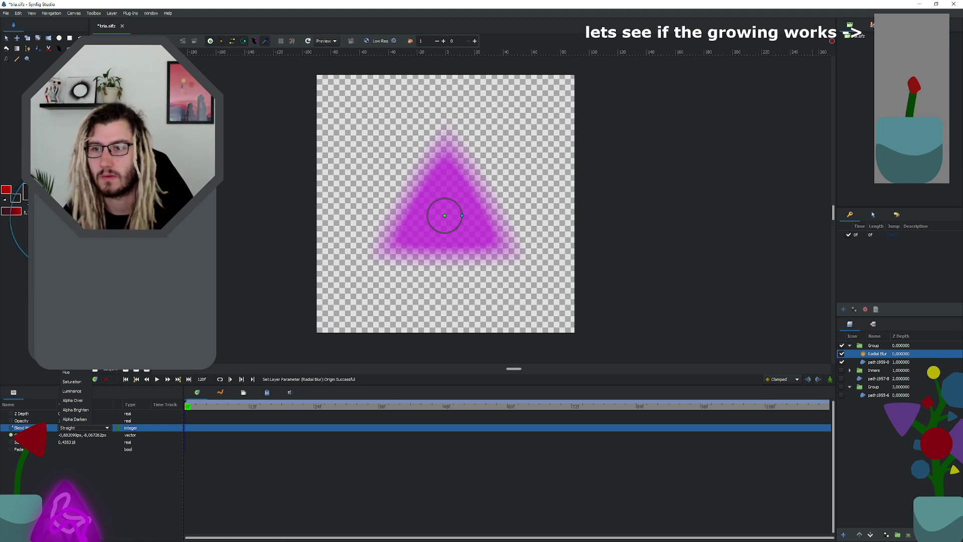
{"action": "left_click", "coordinate": [51, 221]}
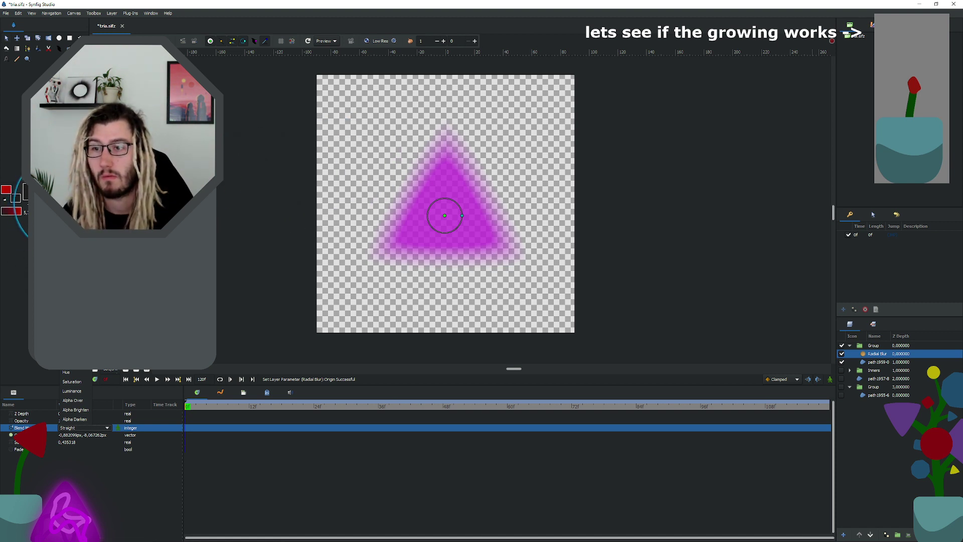
{"action": "right_click", "coordinate": [68, 429]}
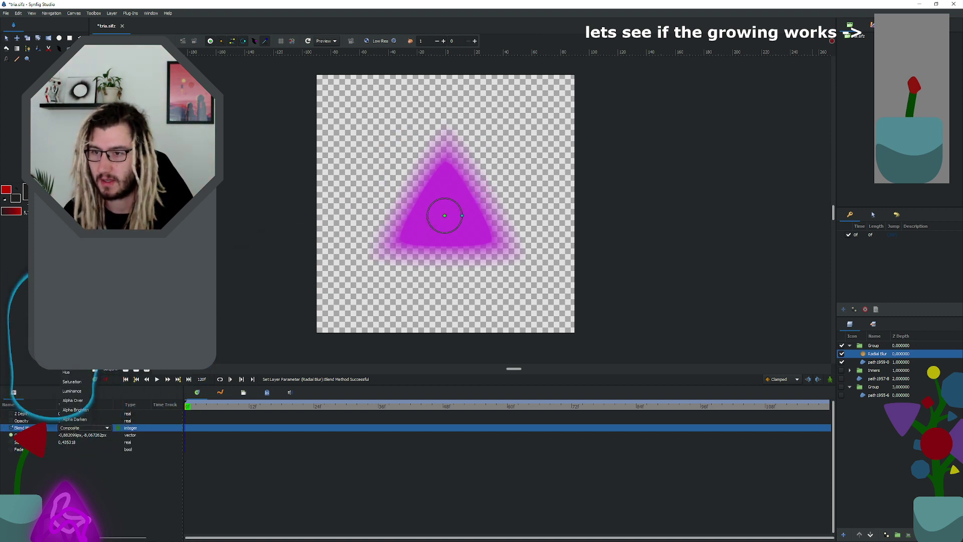
{"action": "key", "text": "Down"}
{"action": "key", "text": "Down"}
{"action": "key", "text": "Return"}
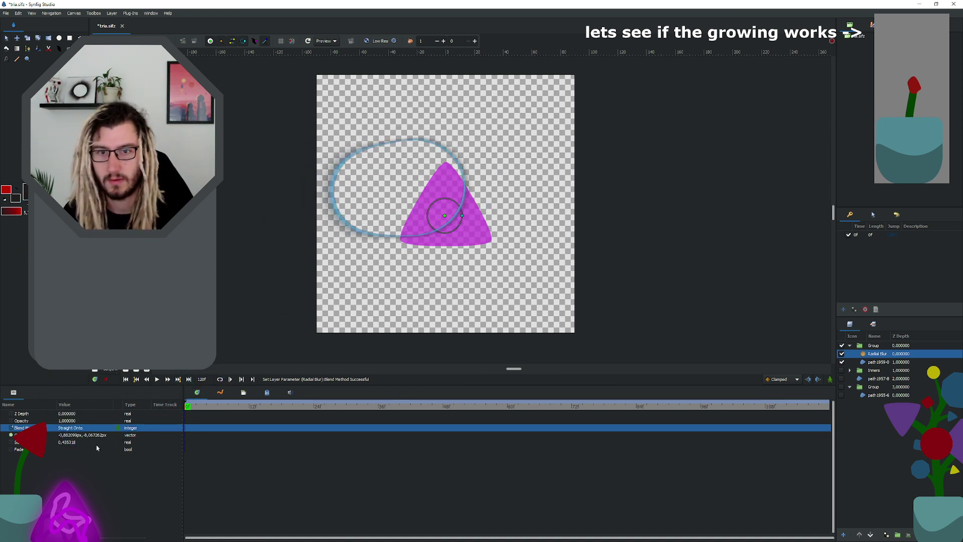
Step: Try the Screen, Behind and Multiply blend methods on the Radial Blur layer and return it to Straight
{"action": "left_click", "coordinate": [75, 428]}
{"action": "left_click", "coordinate": [73, 431]}
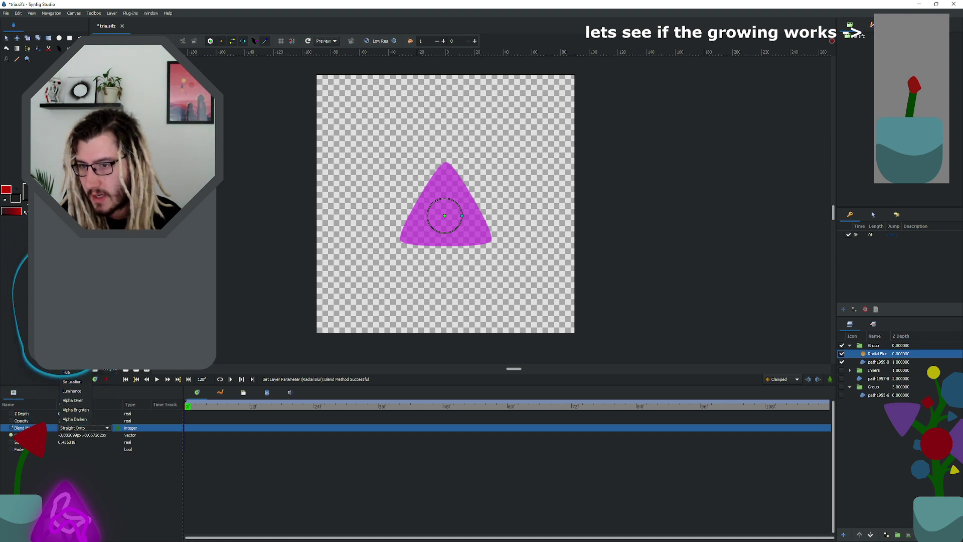
{"action": "left_click", "coordinate": [82, 428]}
{"action": "left_click", "coordinate": [96, 431]}
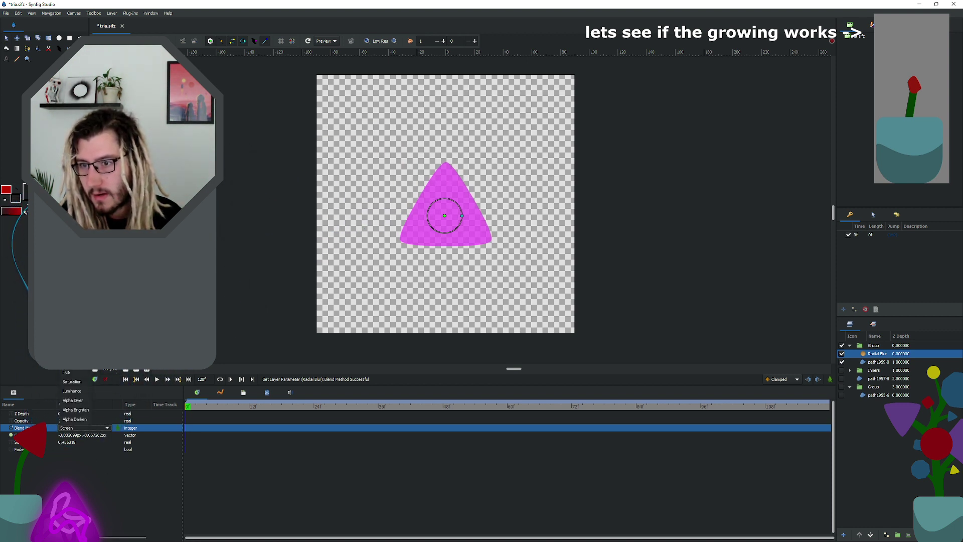
{"action": "scroll", "coordinate": [75, 428], "scroll_direction": "up", "scroll_amount": 1}
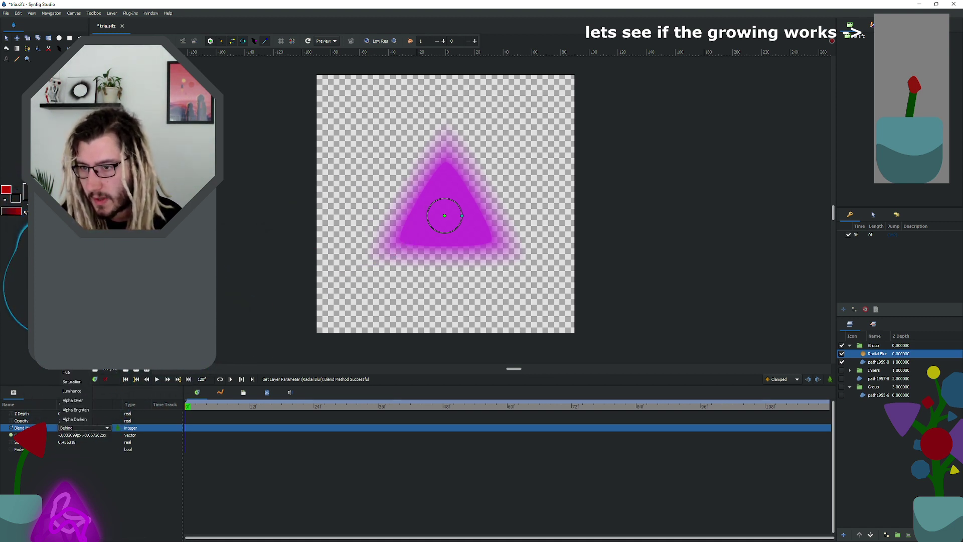
{"action": "left_click", "coordinate": [67, 429]}
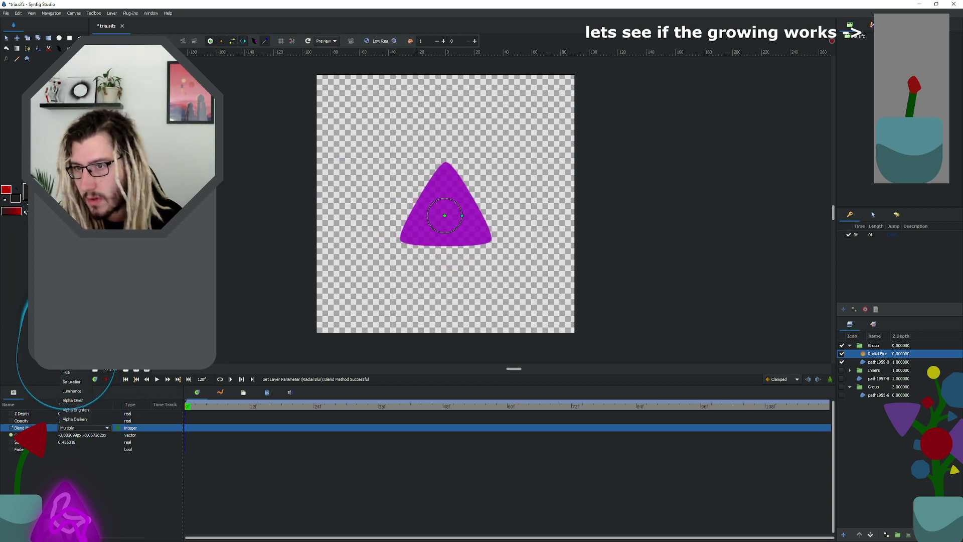
{"action": "left_click", "coordinate": [70, 229]}
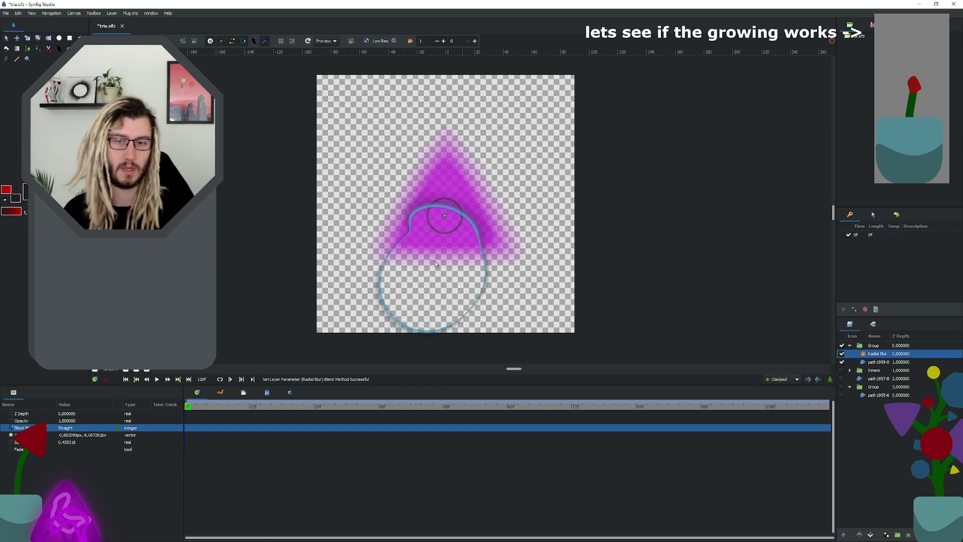
Step: Move the Radial Blur's origin to about 0.19 px, -7.54 px and enlarge its size to about 0.52
{"action": "left_click", "coordinate": [462, 217]}
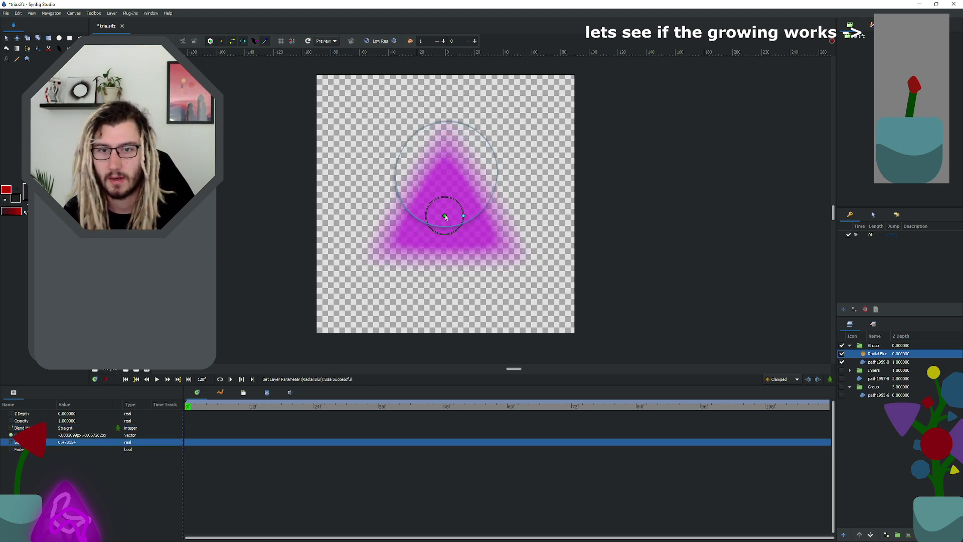
{"action": "left_click_drag", "start_coordinate": [445, 217], "coordinate": [447, 215]}
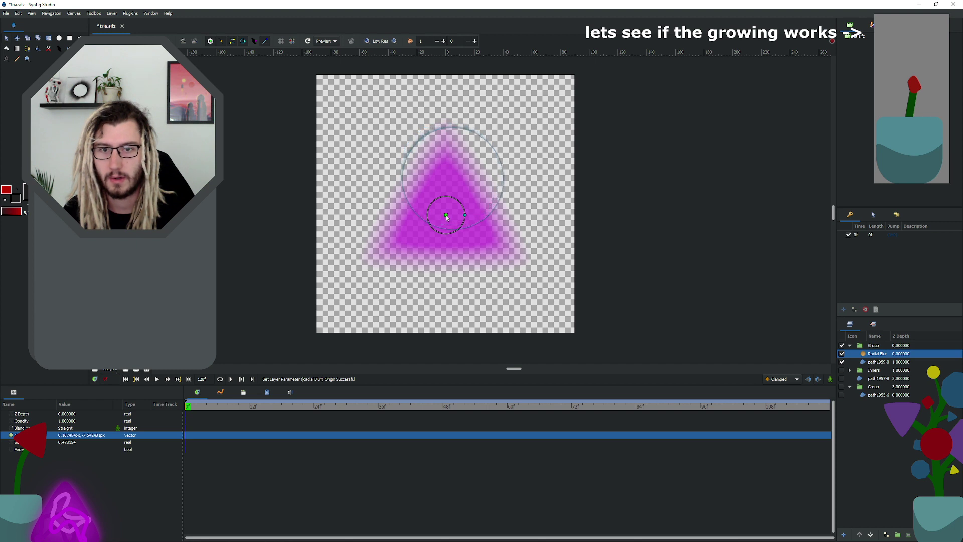
{"action": "left_click", "coordinate": [465, 216]}
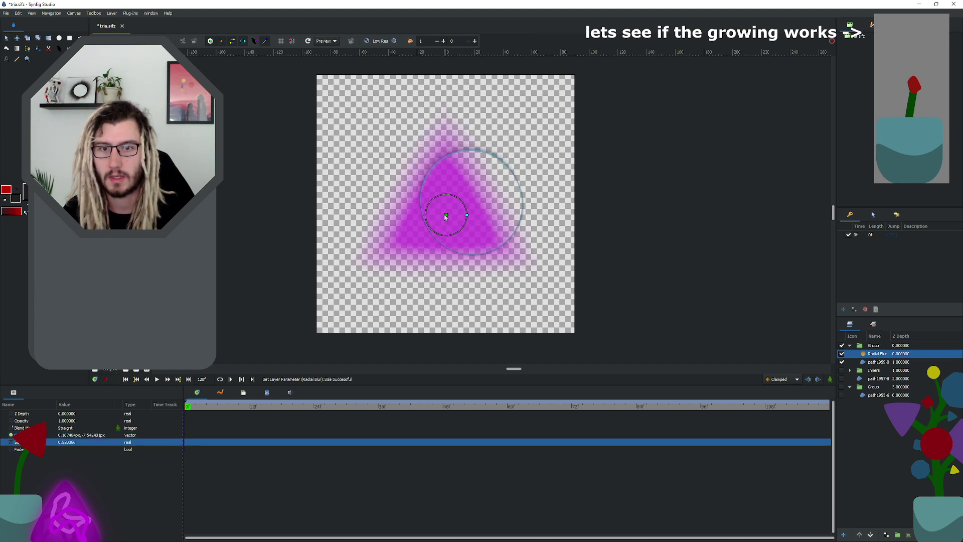
Step: Examine the blurred triangle's soft edges up close and the whole glow on the canvas
{"action": "scroll", "coordinate": [401, 173], "scroll_direction": "up", "scroll_amount": 5}
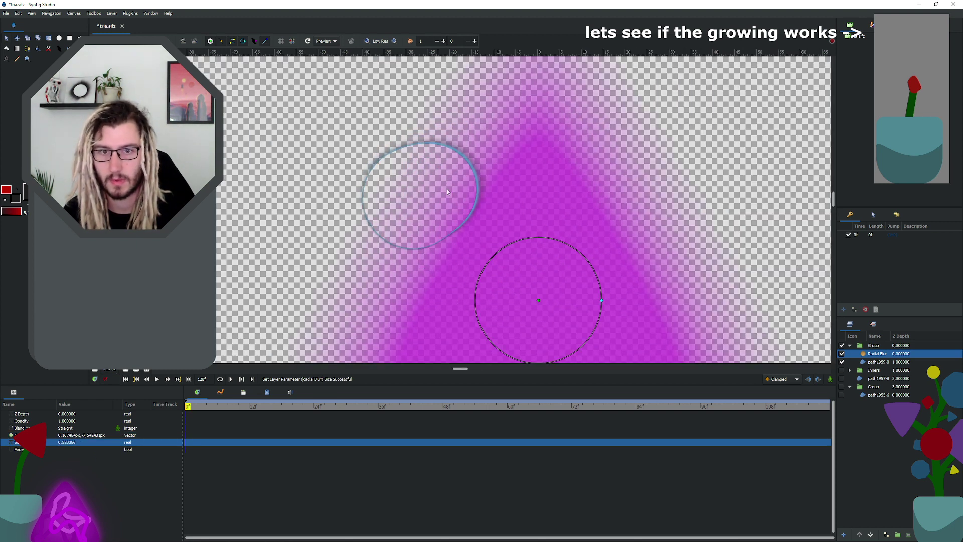
{"action": "scroll", "coordinate": [452, 183], "scroll_direction": "up", "scroll_amount": 3}
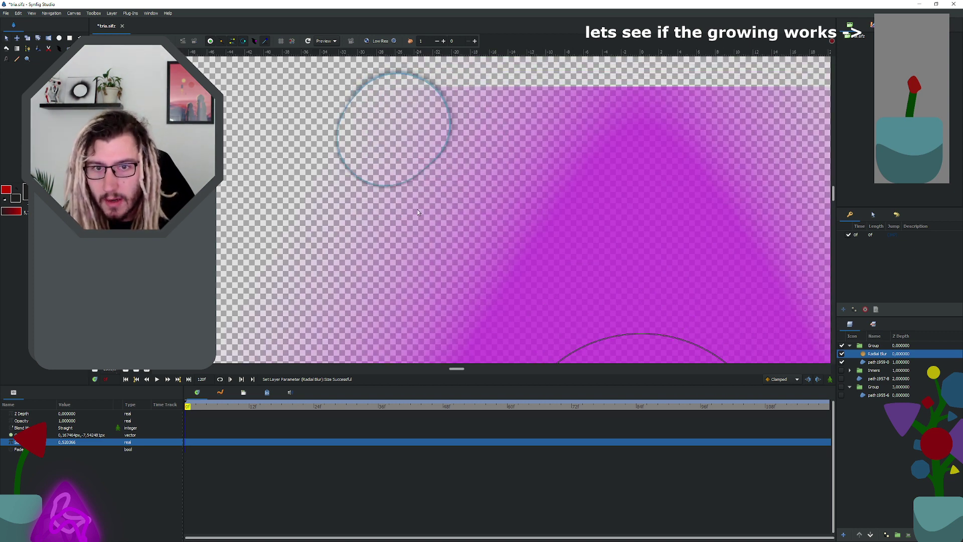
{"action": "scroll", "coordinate": [420, 202], "scroll_direction": "up", "scroll_amount": 2}
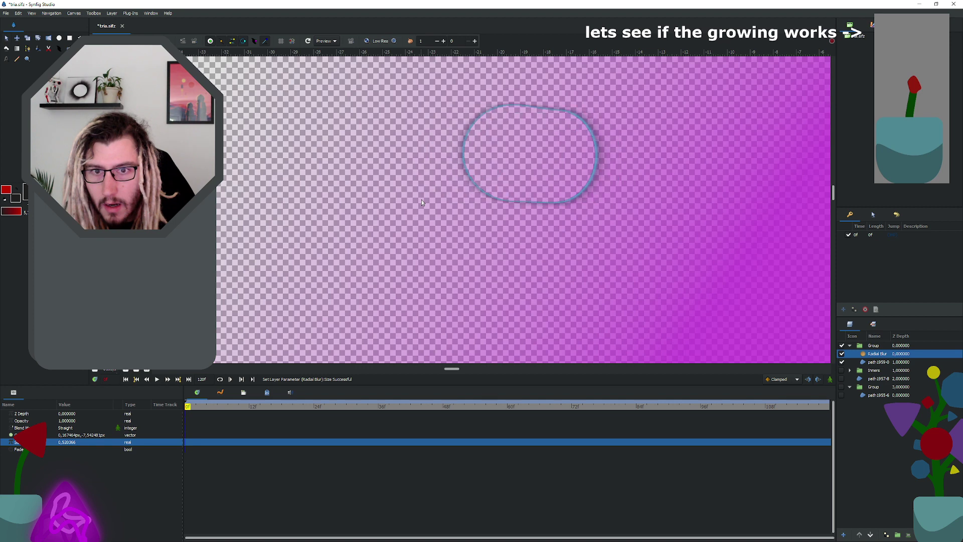
{"action": "scroll", "coordinate": [477, 200], "scroll_direction": "down", "scroll_amount": 1}
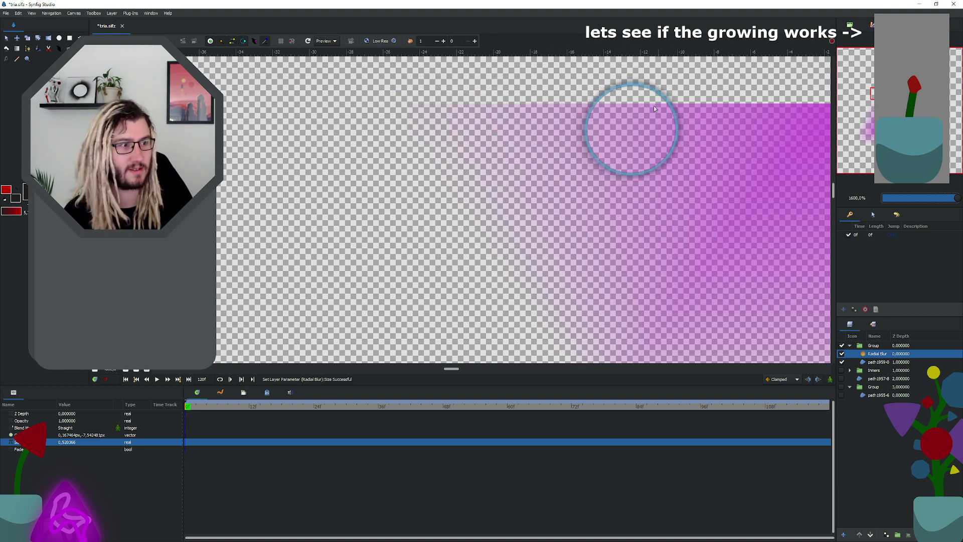
{"action": "left_click", "coordinate": [595, 152]}
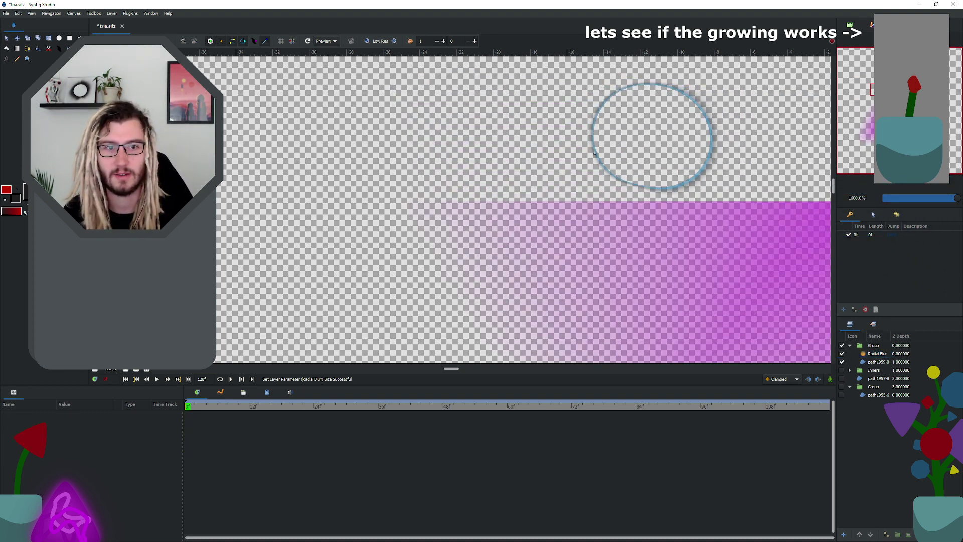
{"action": "scroll", "coordinate": [592, 146], "scroll_direction": "down", "scroll_amount": 3, "text": "ctrl"}
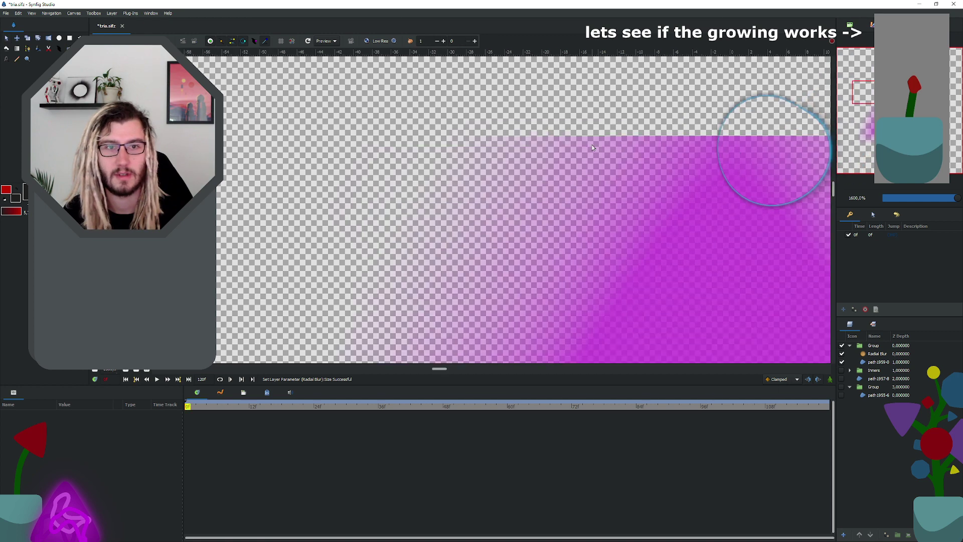
{"action": "scroll", "coordinate": [637, 129], "scroll_direction": "down", "scroll_amount": 3, "text": "ctrl"}
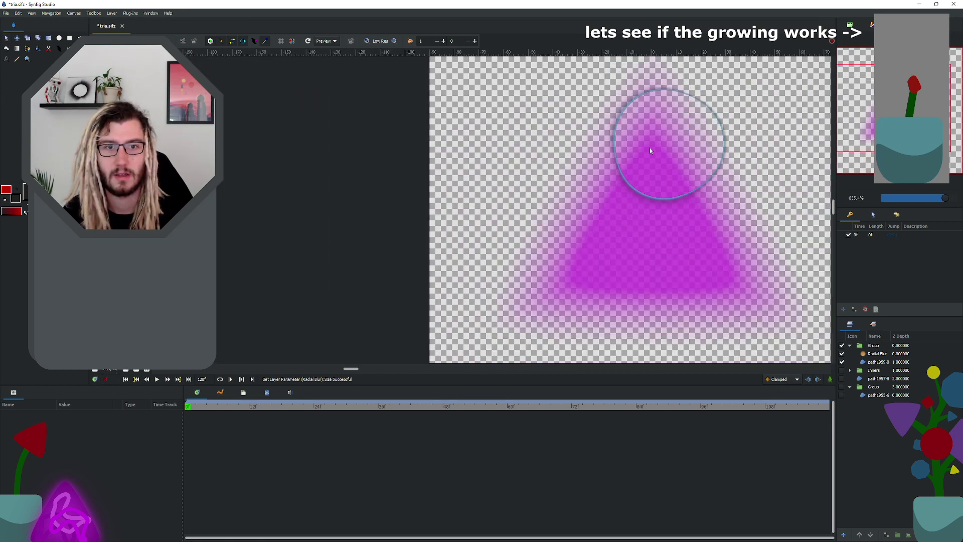
{"action": "scroll", "coordinate": [651, 150], "scroll_direction": "down", "scroll_amount": 3, "text": "ctrl"}
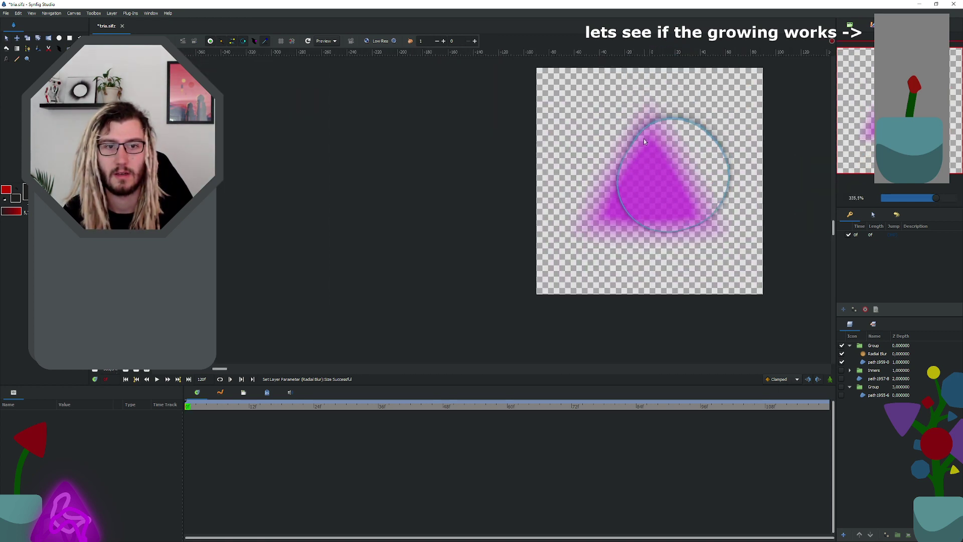
{"action": "scroll", "coordinate": [644, 141], "scroll_direction": "right", "scroll_amount": 6}
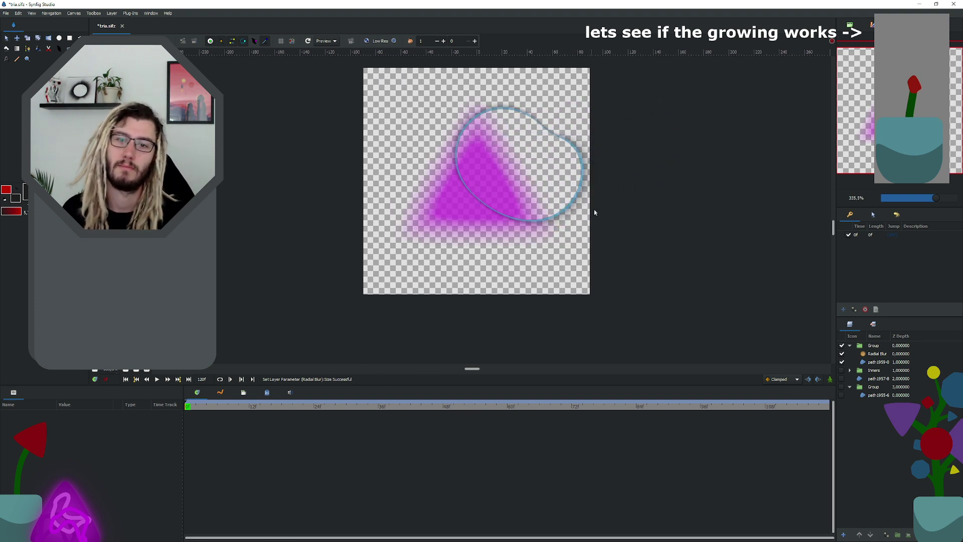
{"action": "scroll", "coordinate": [489, 193], "scroll_direction": "up", "scroll_amount": 2, "text": "ctrl"}
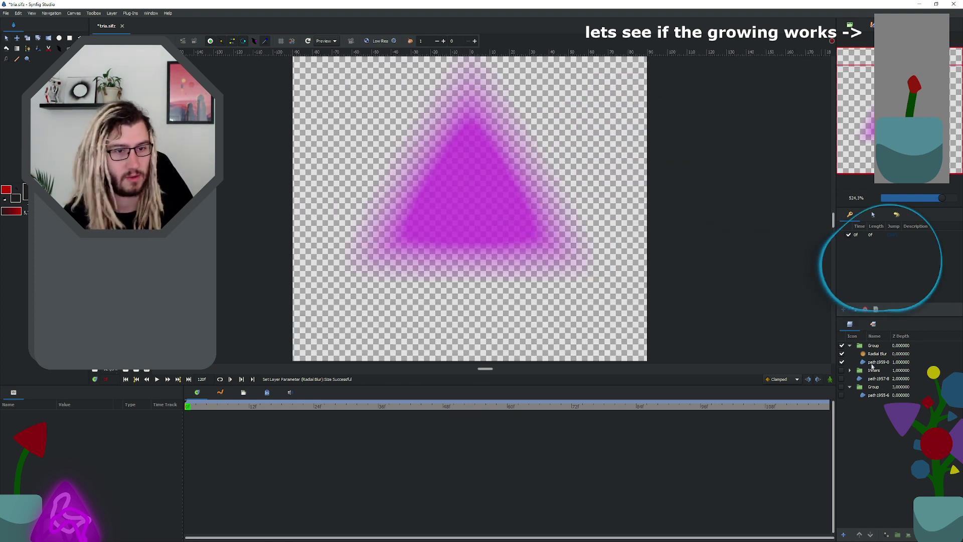
{"action": "key", "text": "Escape"}
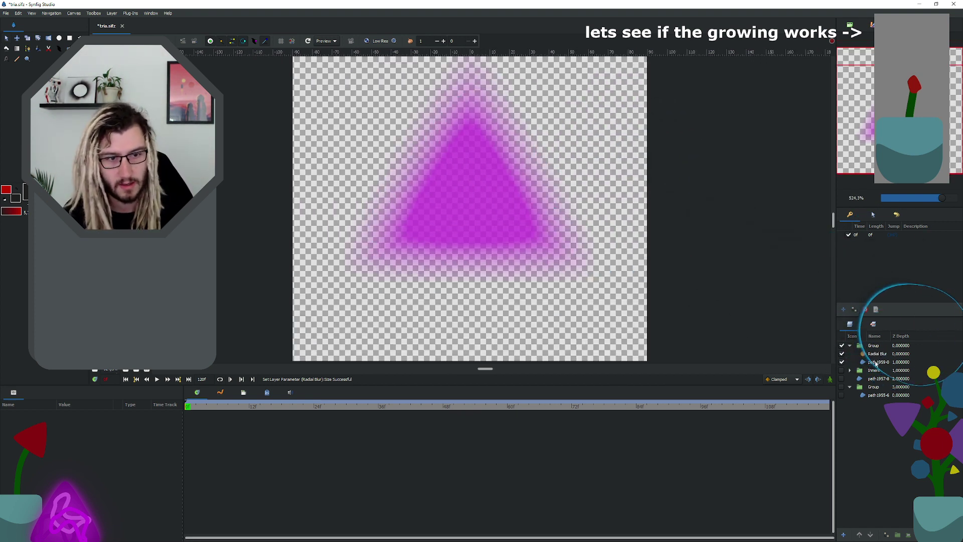
Step: Enlarge the Radial Blur layer's size to about 0.65 on the canvas
{"action": "left_click", "coordinate": [863, 353]}
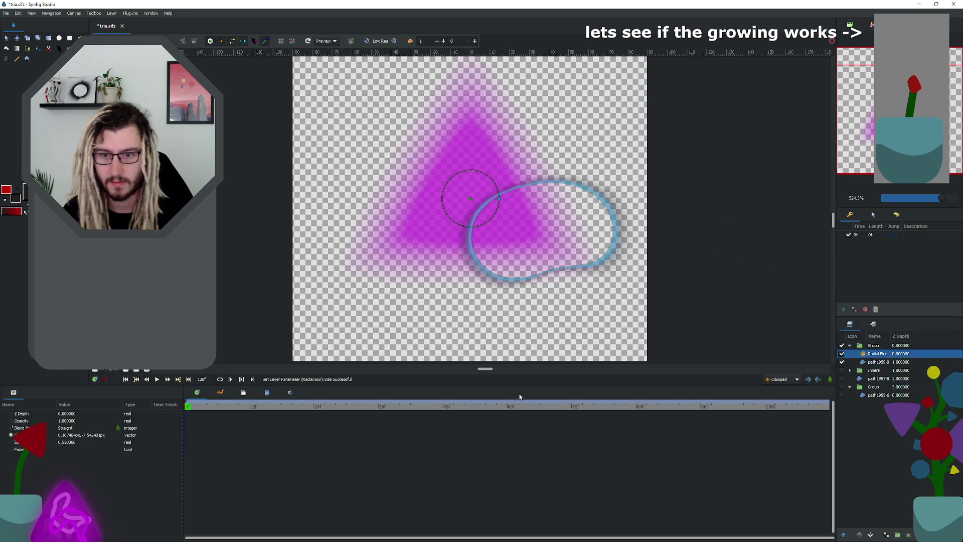
{"action": "left_click_drag", "start_coordinate": [500, 200], "coordinate": [505, 199]}
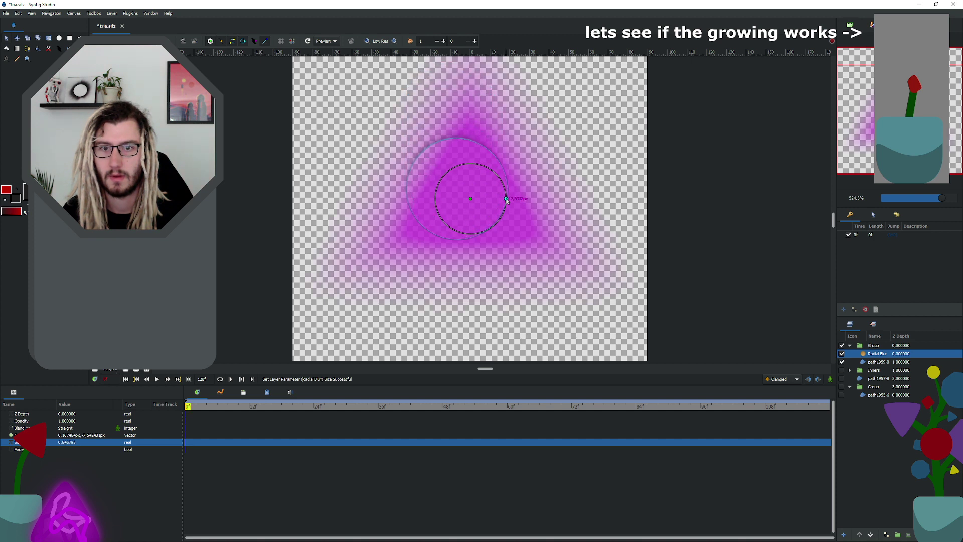
Step: Make the Inners group and the path1957-8 layer visible again over the glow
{"action": "left_click", "coordinate": [881, 378]}
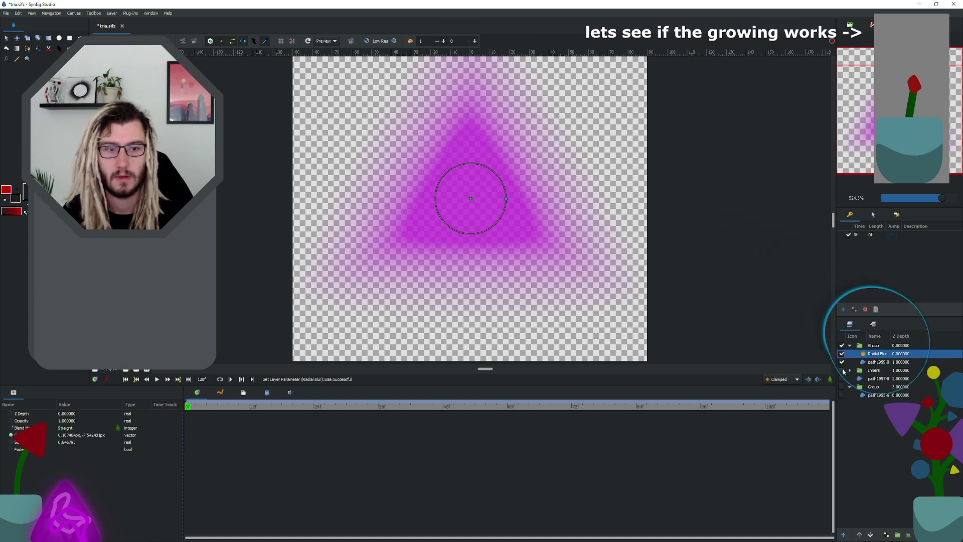
{"action": "left_click", "coordinate": [842, 370]}
{"action": "left_click", "coordinate": [842, 379]}
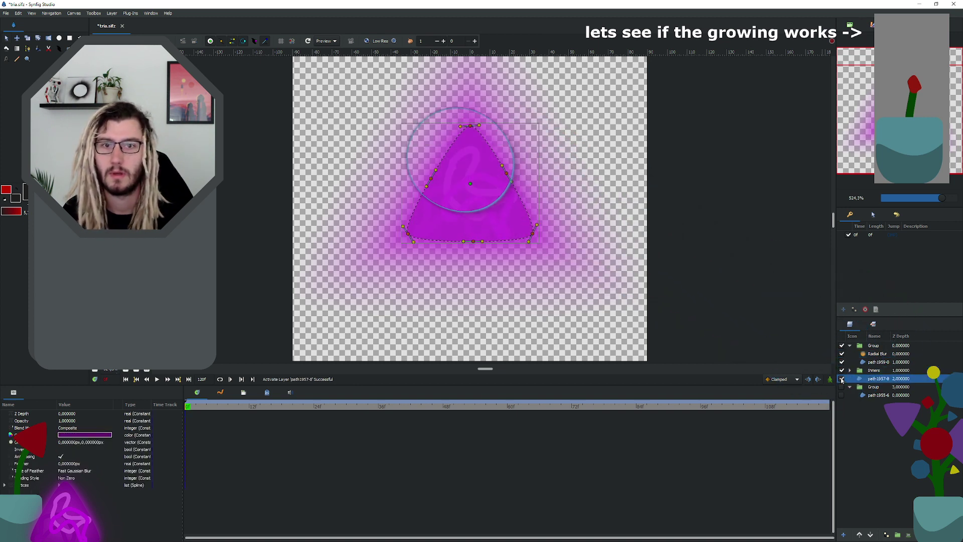
{"action": "scroll", "coordinate": [552, 286], "scroll_direction": "up", "scroll_amount": 3}
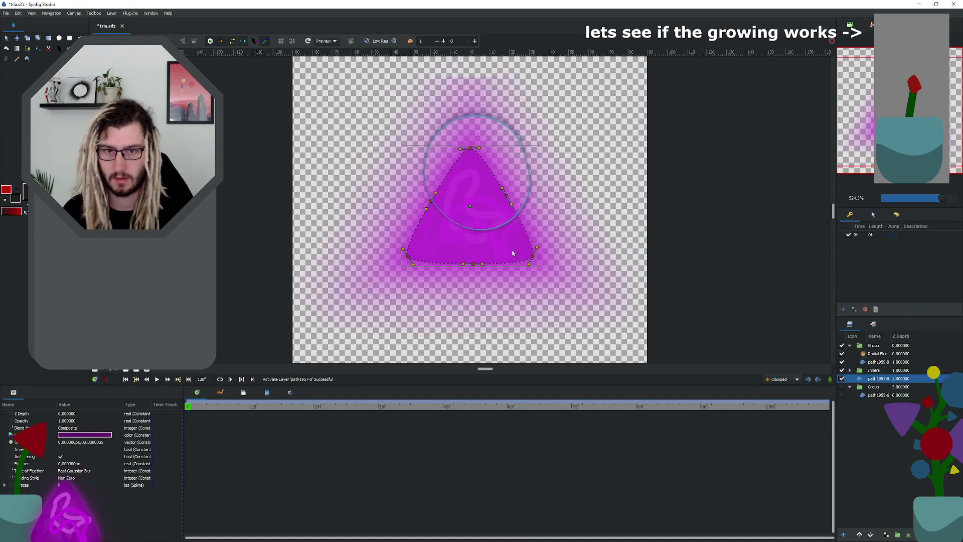
Step: Expand the Inners group and switch its visibility off and on to compare the triangle with and without it
{"action": "left_click", "coordinate": [849, 370]}
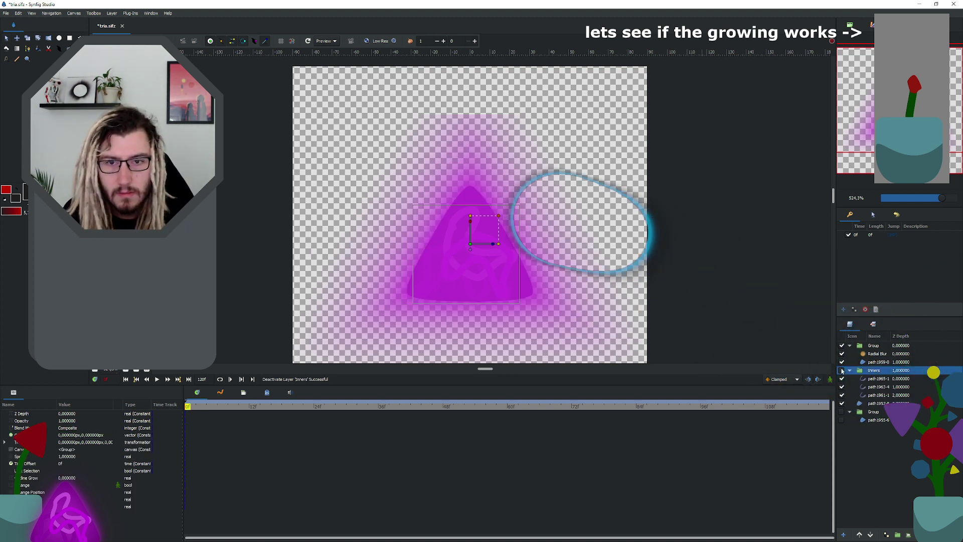
{"action": "left_click", "coordinate": [844, 371]}
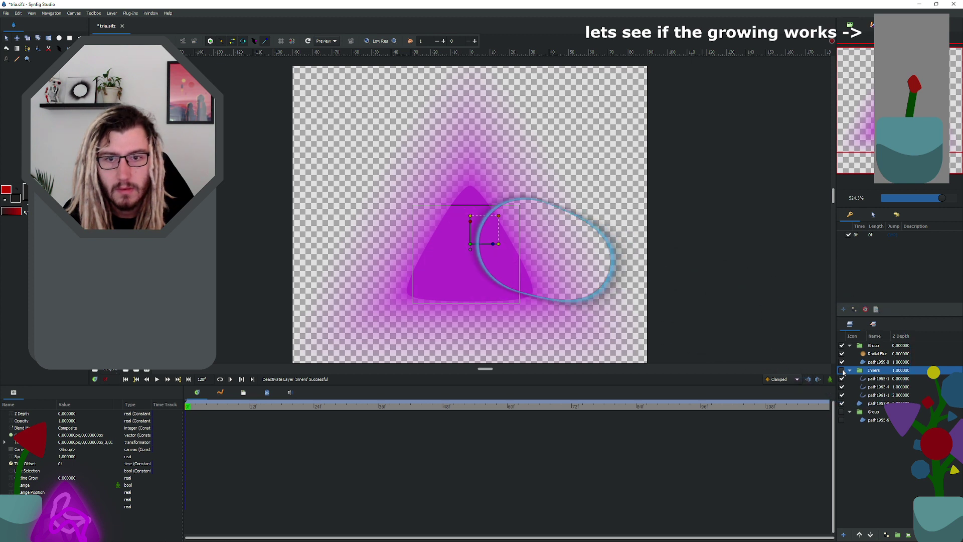
{"action": "left_click", "coordinate": [843, 371]}
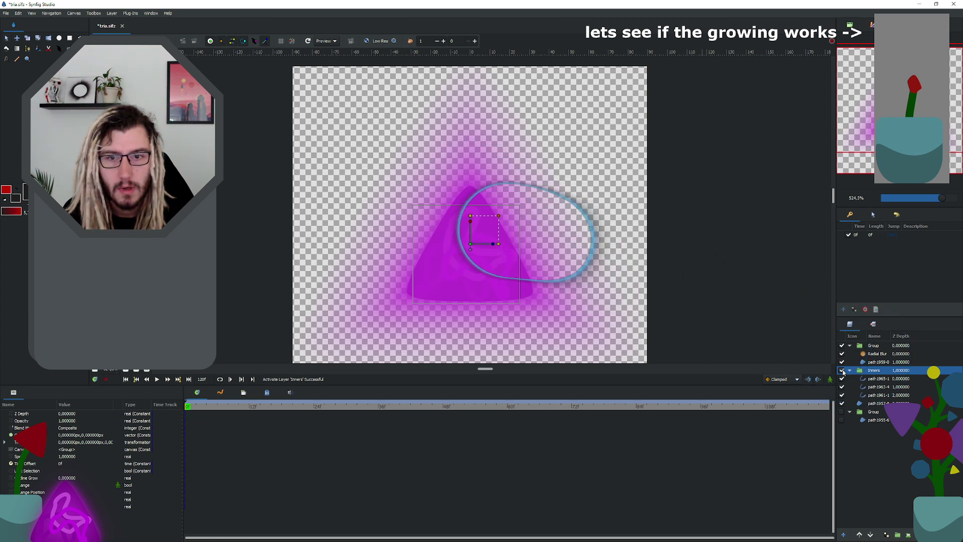
Step: Lower the opacity of the path1959-0 layer in the top Group, trying 0.5 and settling on 0.7
{"action": "left_click", "coordinate": [879, 362]}
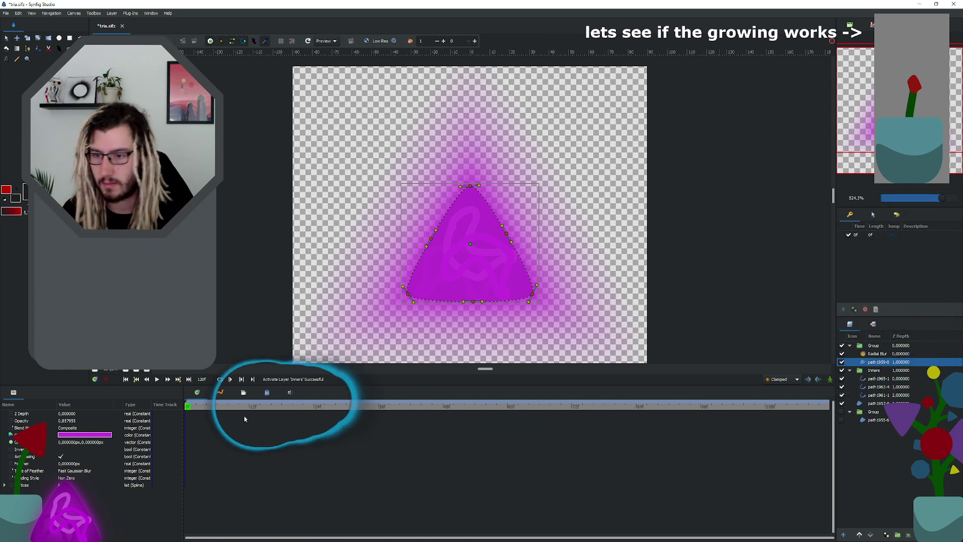
{"action": "triple_click", "coordinate": [72, 421]}
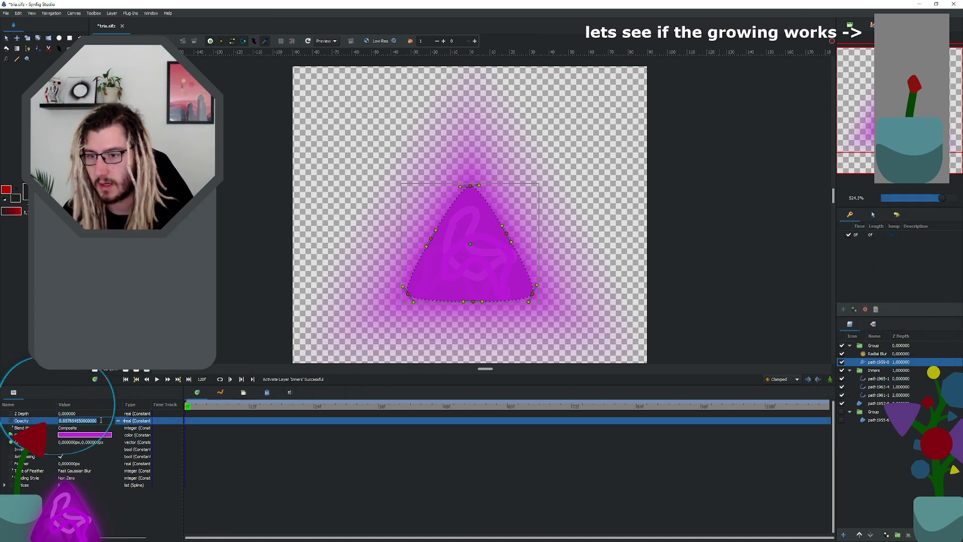
{"action": "type", "text": "5"}
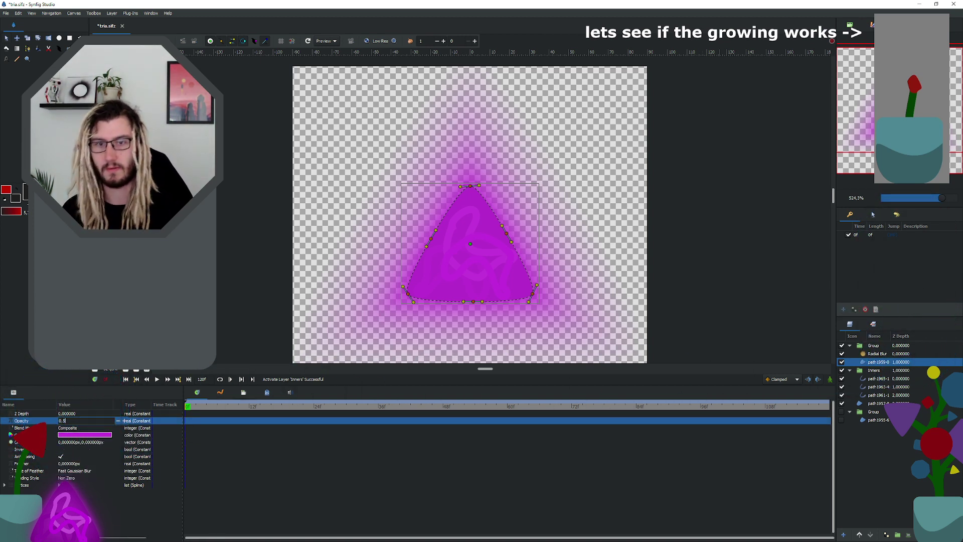
{"action": "key", "text": "Return"}
{"action": "triple_click", "coordinate": [70, 421]}
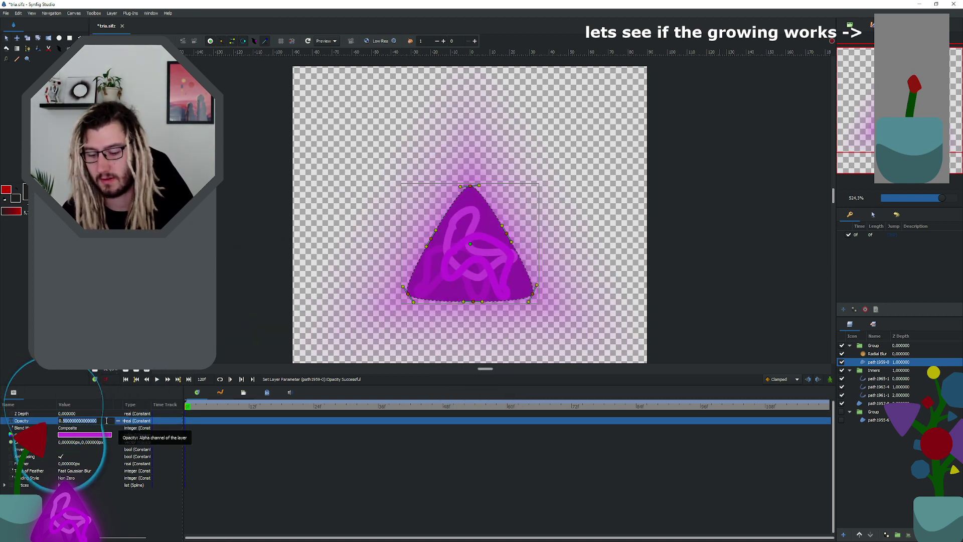
{"action": "type", "text": "0,7"}
{"action": "key", "text": "Return"}
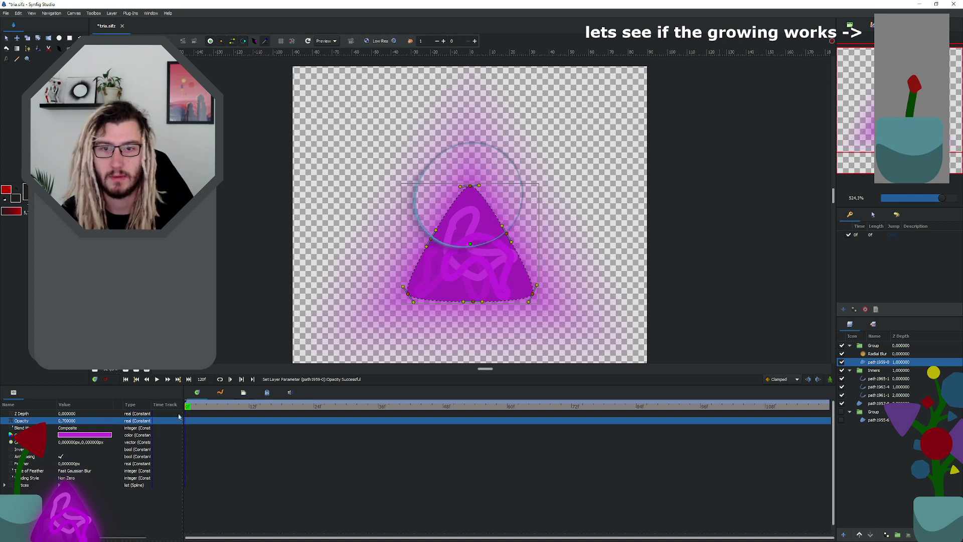
{"action": "left_click", "coordinate": [875, 353]}
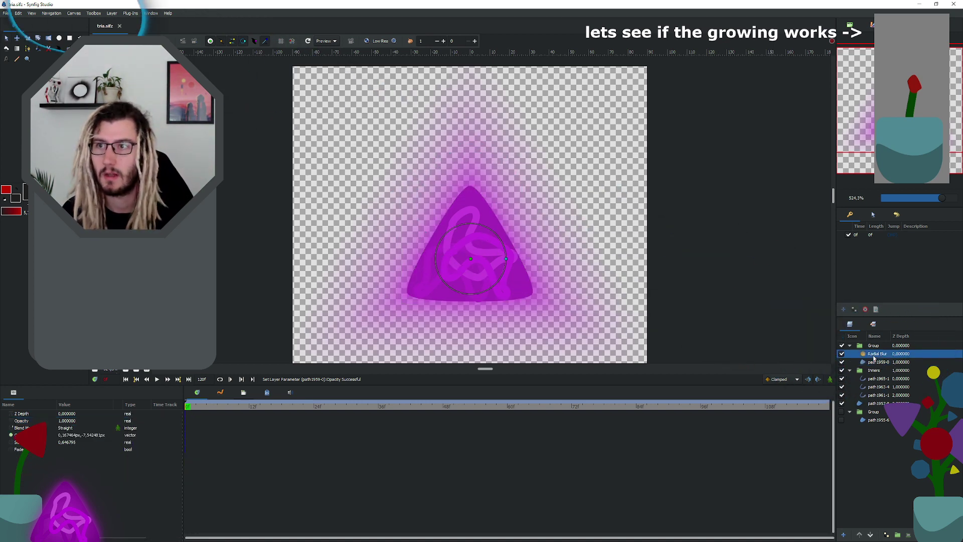
{"action": "scroll", "coordinate": [551, 236], "scroll_direction": "down", "scroll_amount": 1}
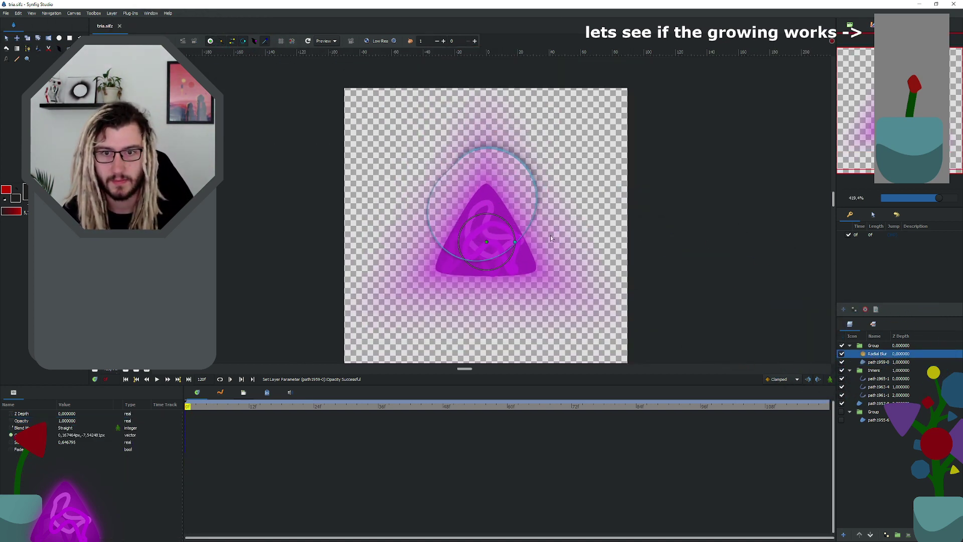
{"action": "scroll", "coordinate": [550, 236], "scroll_direction": "up", "scroll_amount": 1}
Step: Hide the Inners group, the top Group and the path1957-8 layer, and show the bottom Group with its path1955-6 layer
{"action": "left_click", "coordinate": [875, 378]}
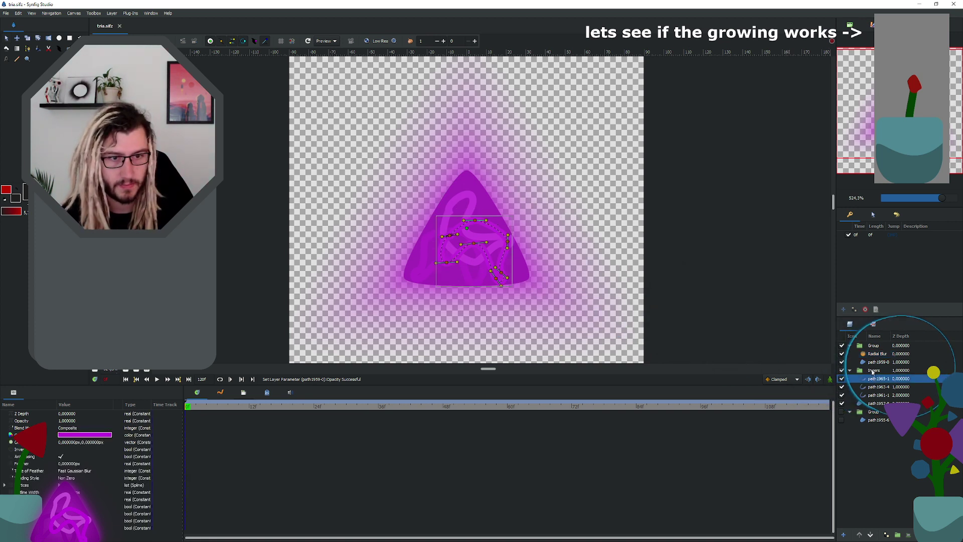
{"action": "left_click", "coordinate": [874, 371]}
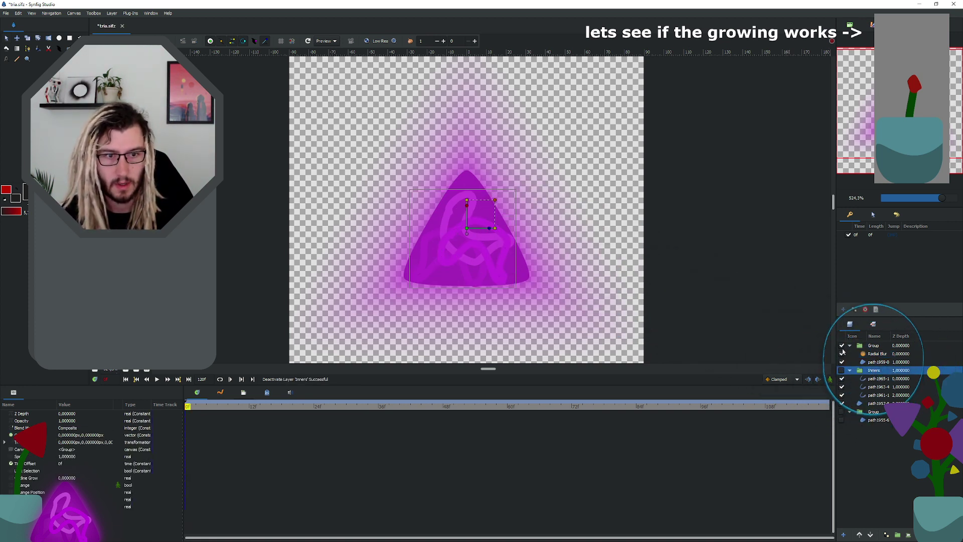
{"action": "left_click", "coordinate": [842, 345]}
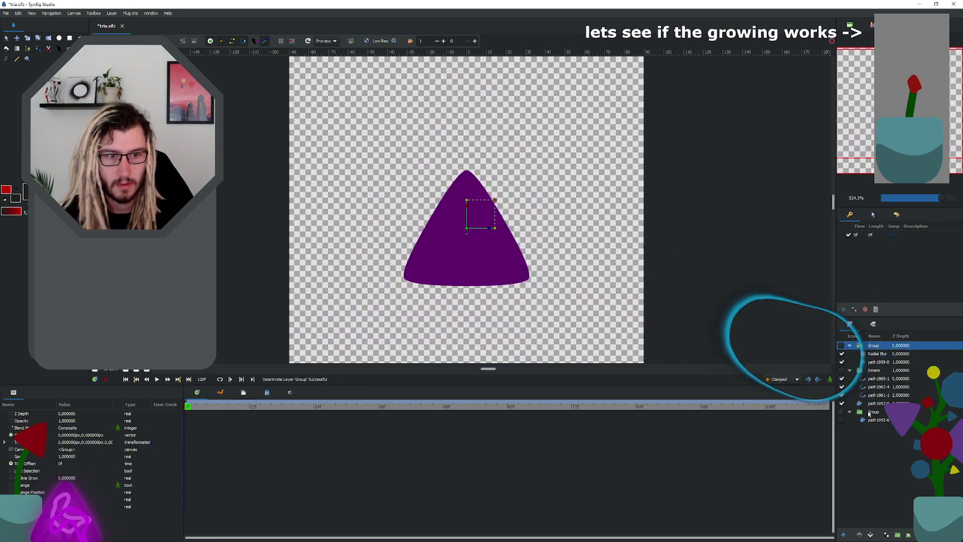
{"action": "left_click", "coordinate": [842, 403]}
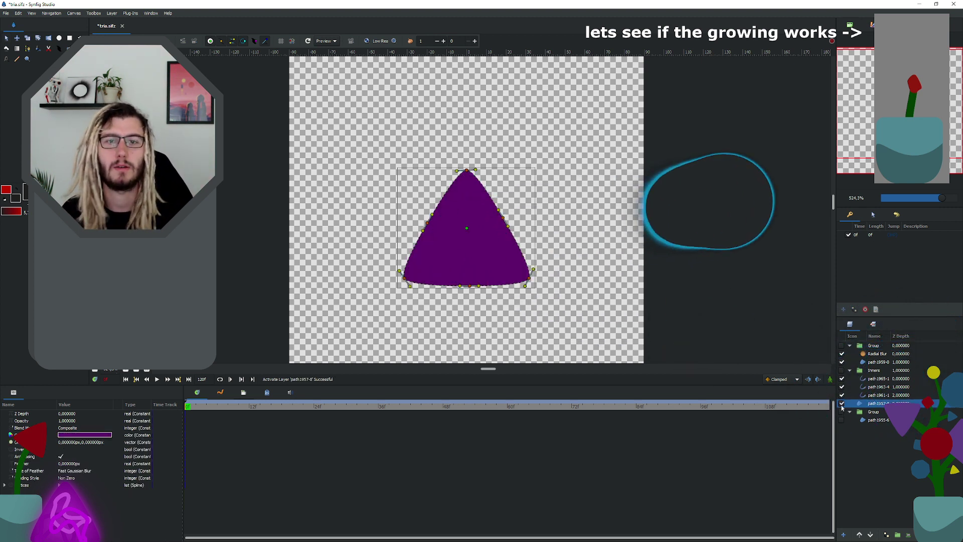
{"action": "left_click", "coordinate": [842, 403]}
{"action": "left_click", "coordinate": [842, 412]}
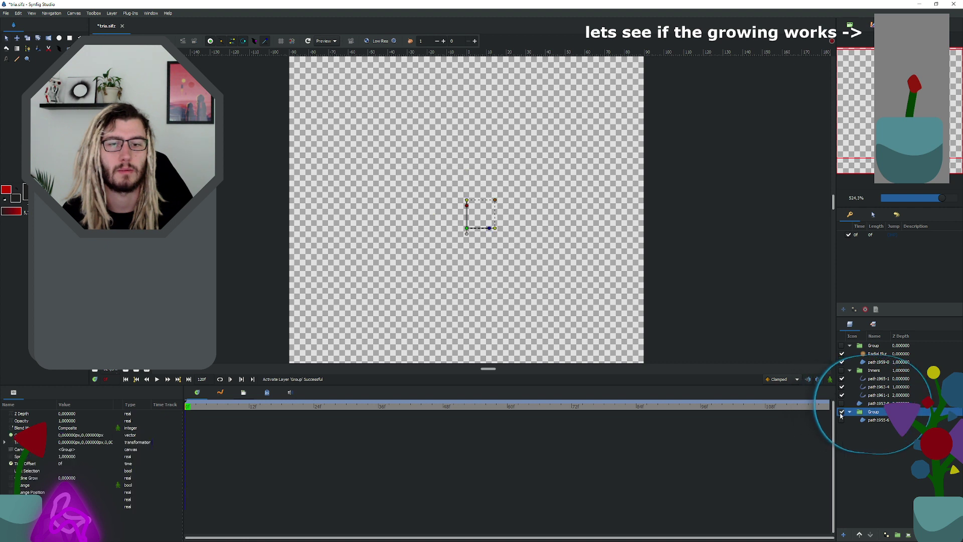
{"action": "left_click", "coordinate": [843, 420]}
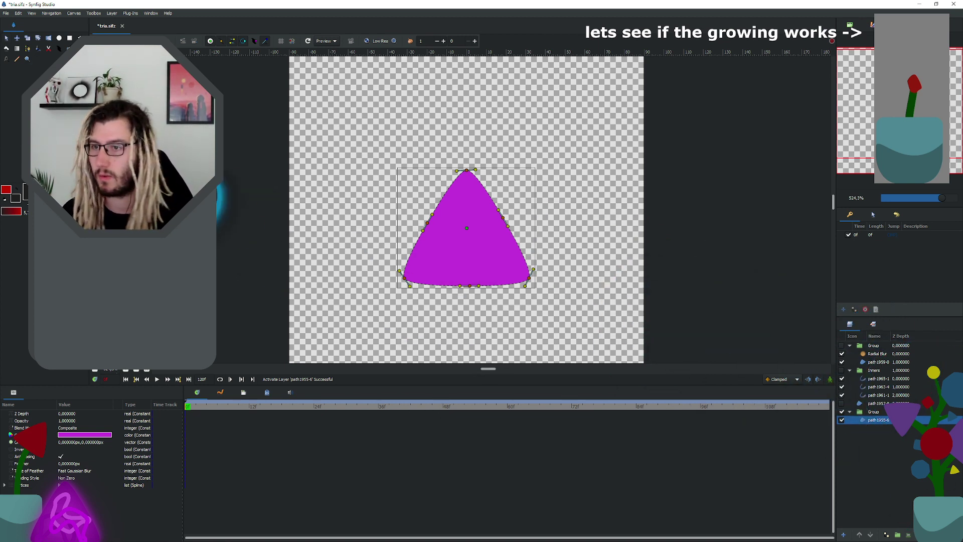
Step: Add a Blur layer above path1955-6 in the bottom Group and enlarge its size to about 61 by 40 px
{"action": "right_click", "coordinate": [878, 415]}
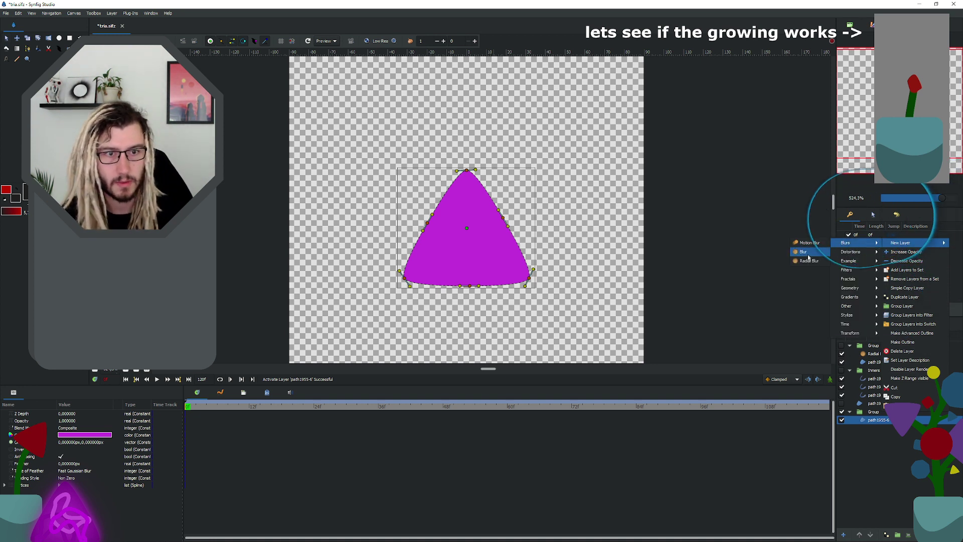
{"action": "left_click", "coordinate": [805, 252]}
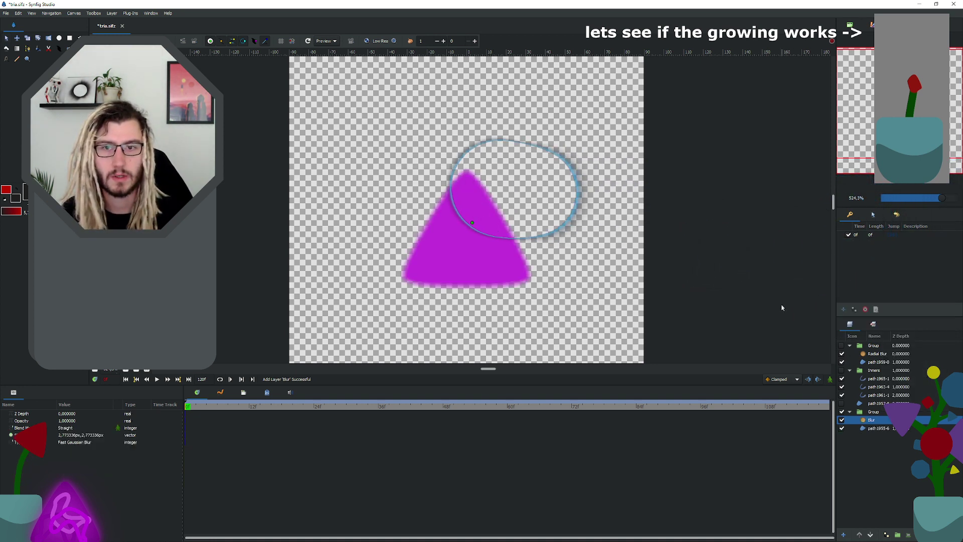
{"action": "mouse_move", "coordinate": [470, 223]}
{"action": "left_mouse_down"}
{"action": "mouse_move", "coordinate": [456, 239]}
{"action": "mouse_move", "coordinate": [490, 206]}
{"action": "mouse_move", "coordinate": [519, 275]}
{"action": "mouse_move", "coordinate": [513, 291]}
{"action": "mouse_move", "coordinate": [529, 246]}
{"action": "mouse_move", "coordinate": [526, 182]}
{"action": "mouse_move", "coordinate": [475, 224]}
{"action": "mouse_move", "coordinate": [468, 244]}
{"action": "mouse_move", "coordinate": [472, 225]}
{"action": "left_mouse_up"}
{"action": "left_click_drag", "start_coordinate": [555, 186], "coordinate": [588, 150]}
{"action": "left_click", "coordinate": [872, 422]}
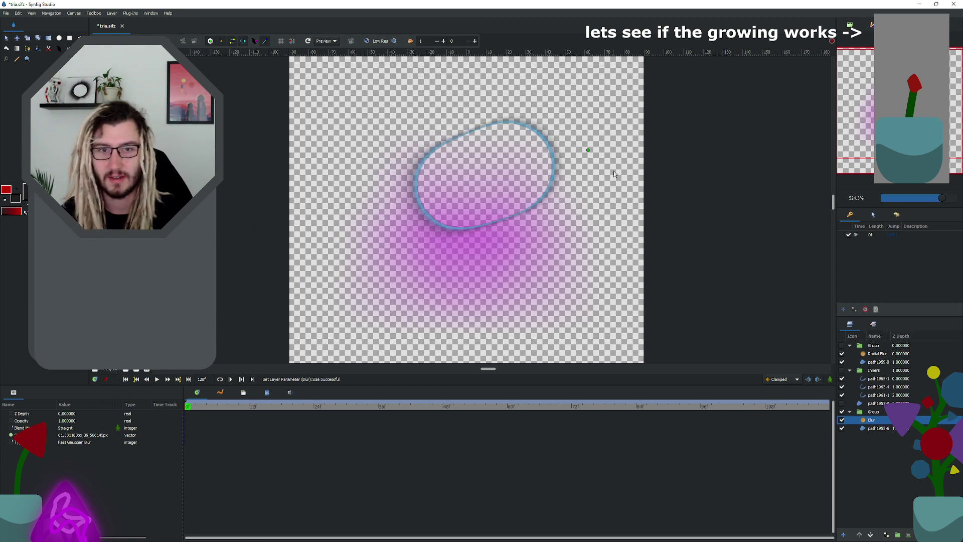
Step: Try smaller, horizontal-only and vertical-only sizes for the Blur layer, ending at about 19.5 by 11.7 px
{"action": "left_click_drag", "start_coordinate": [588, 150], "coordinate": [519, 174]}
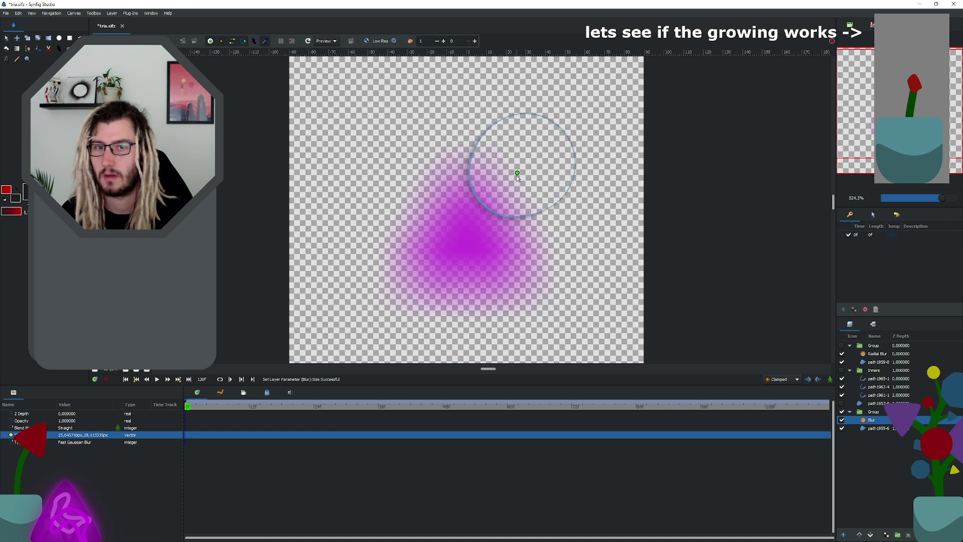
{"action": "left_click_drag", "start_coordinate": [527, 239], "coordinate": [527, 250]}
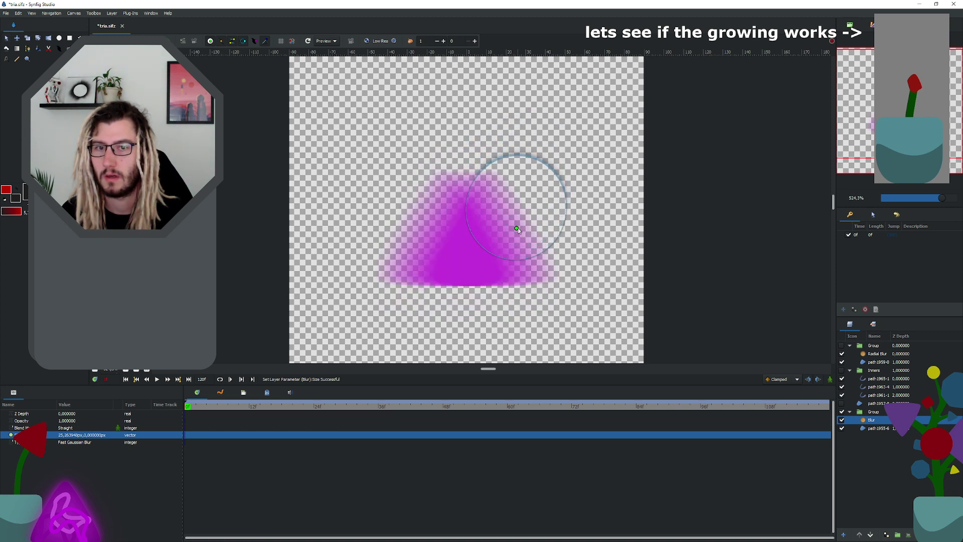
{"action": "left_click_drag", "start_coordinate": [514, 291], "coordinate": [402, 245]}
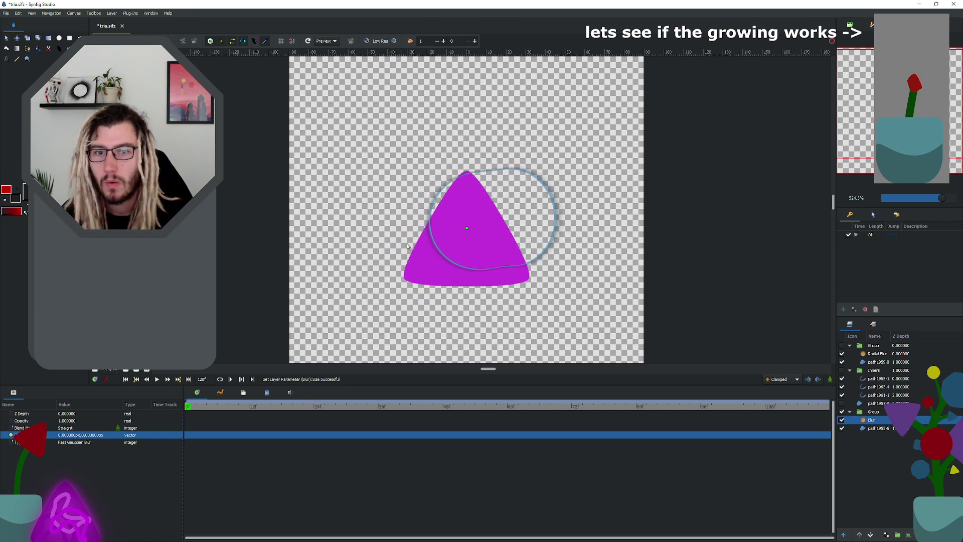
{"action": "left_click_drag", "start_coordinate": [319, 163], "coordinate": [458, 121]}
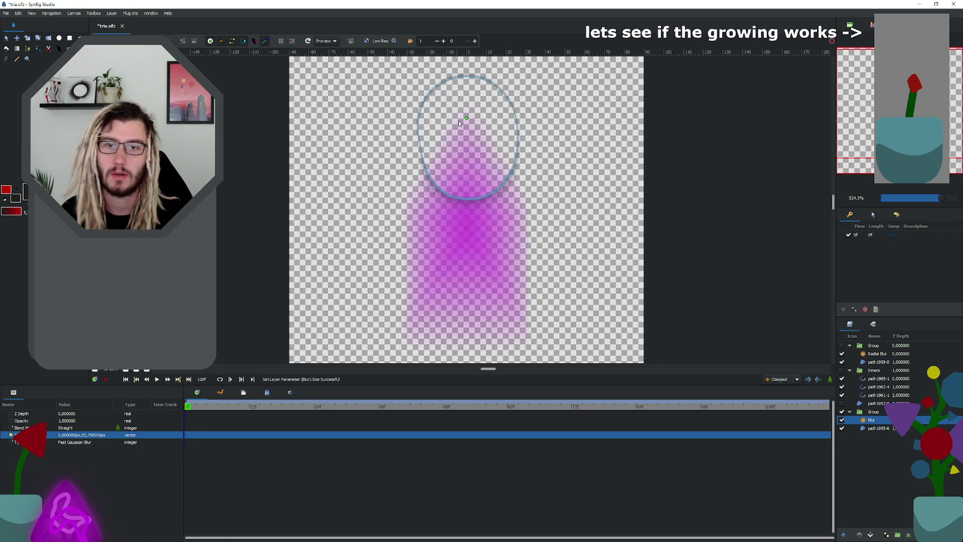
{"action": "left_click_drag", "start_coordinate": [548, 281], "coordinate": [558, 315]}
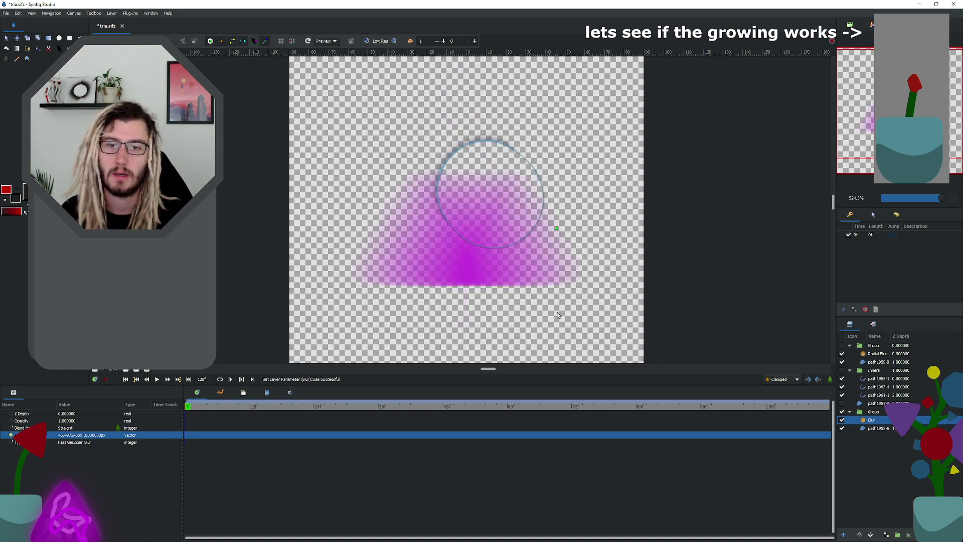
{"action": "left_click_drag", "start_coordinate": [552, 228], "coordinate": [497, 213]}
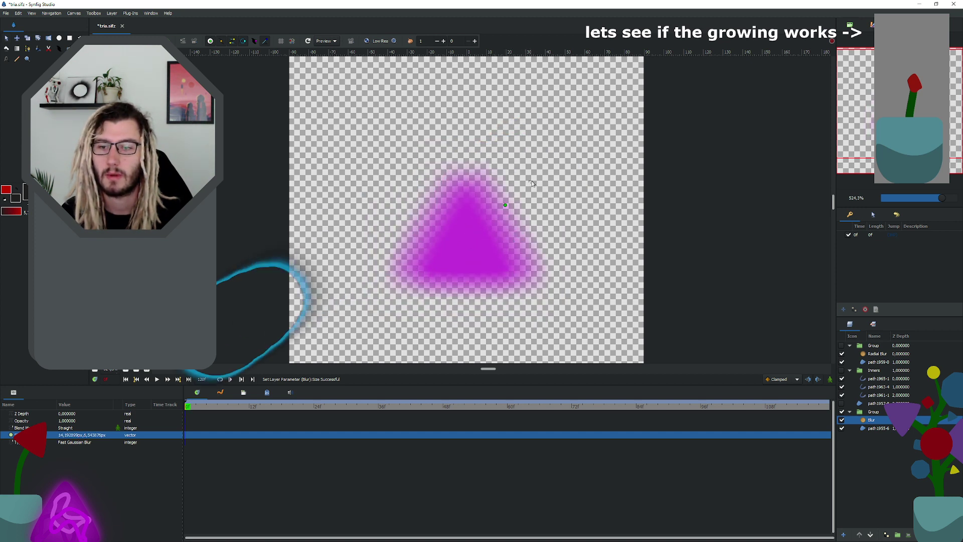
Step: Delete the Blur layer from the bottom Group
{"action": "left_click", "coordinate": [78, 427]}
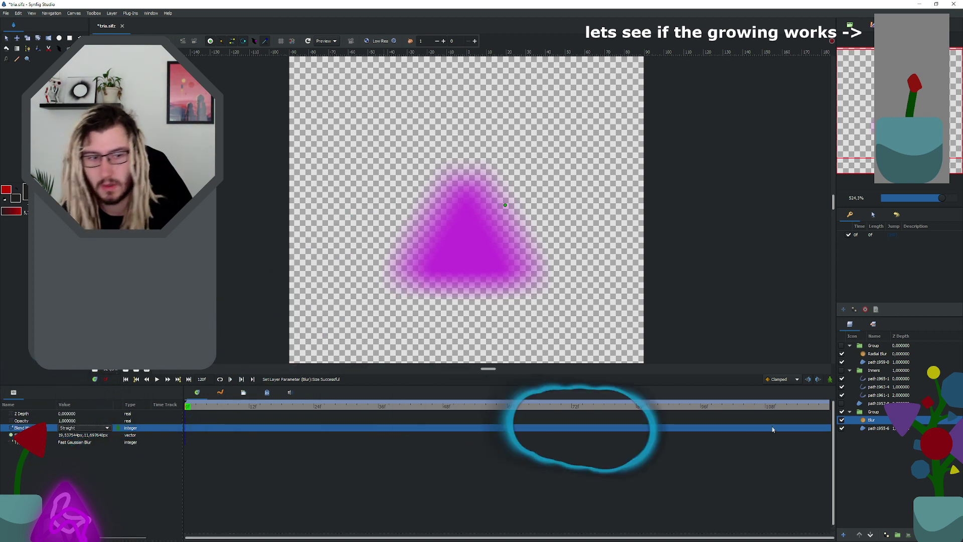
{"action": "right_click", "coordinate": [880, 420]}
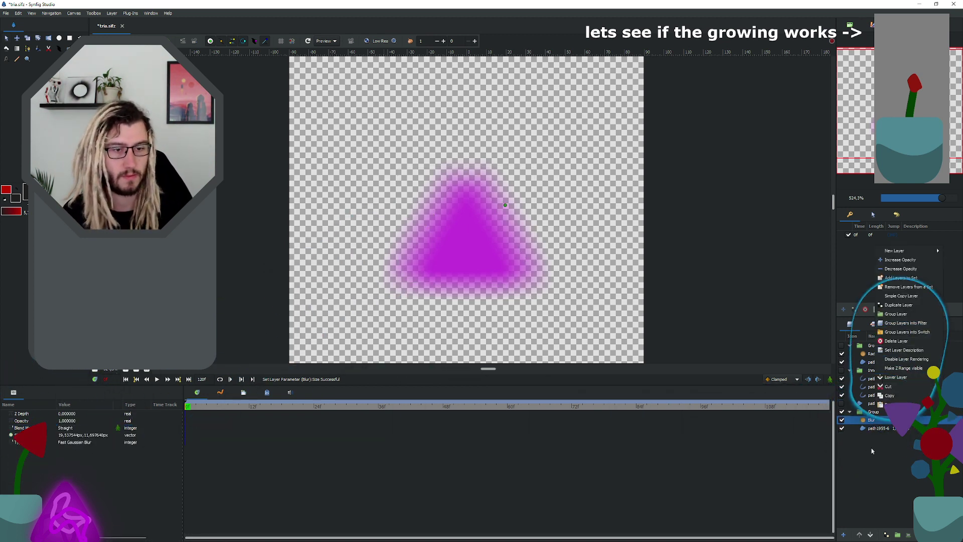
{"action": "left_click", "coordinate": [874, 428]}
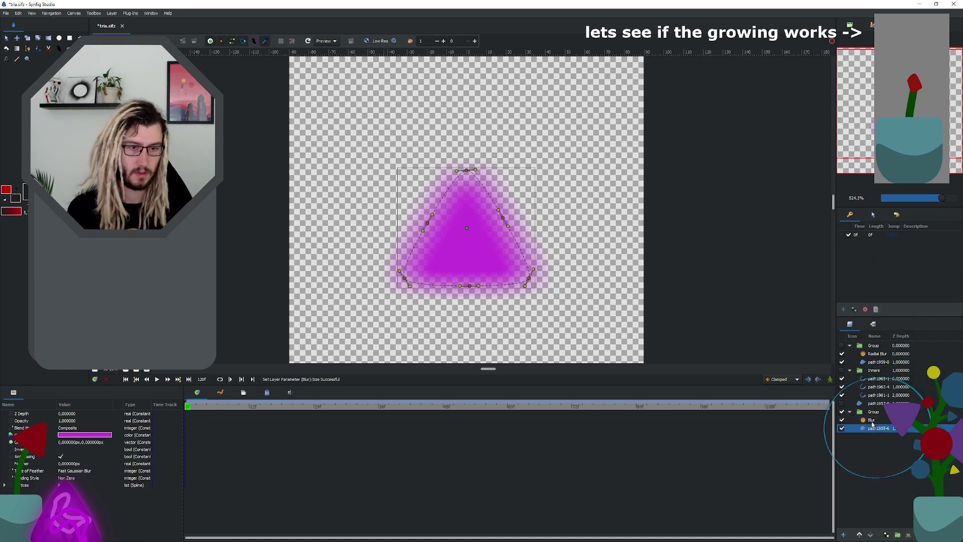
{"action": "left_click", "coordinate": [873, 422]}
{"action": "key", "text": "Delete"}
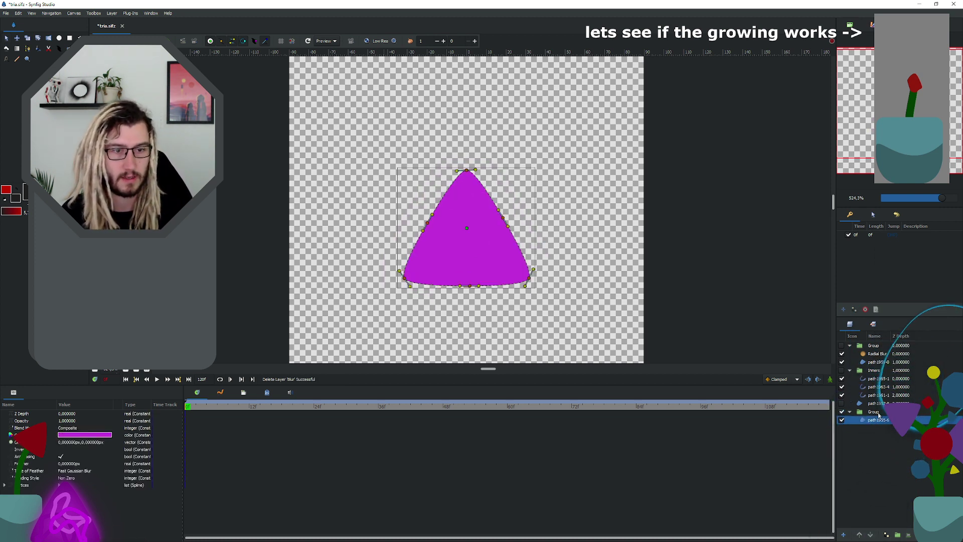
Step: Add a Radial Blur layer above path1955-6 in the bottom Group
{"action": "right_click", "coordinate": [873, 421]}
{"action": "mouse_move", "coordinate": [879, 255]}
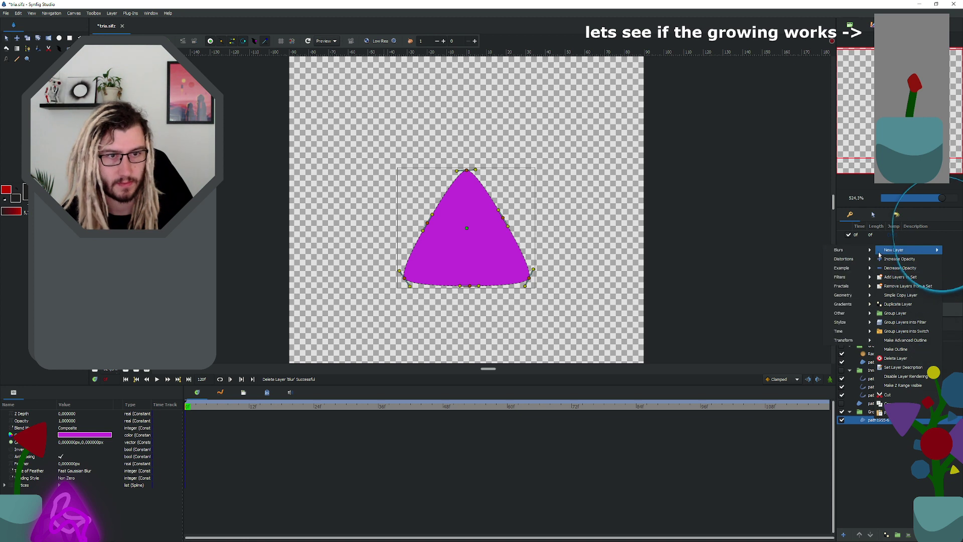
{"action": "left_click", "coordinate": [805, 268]}
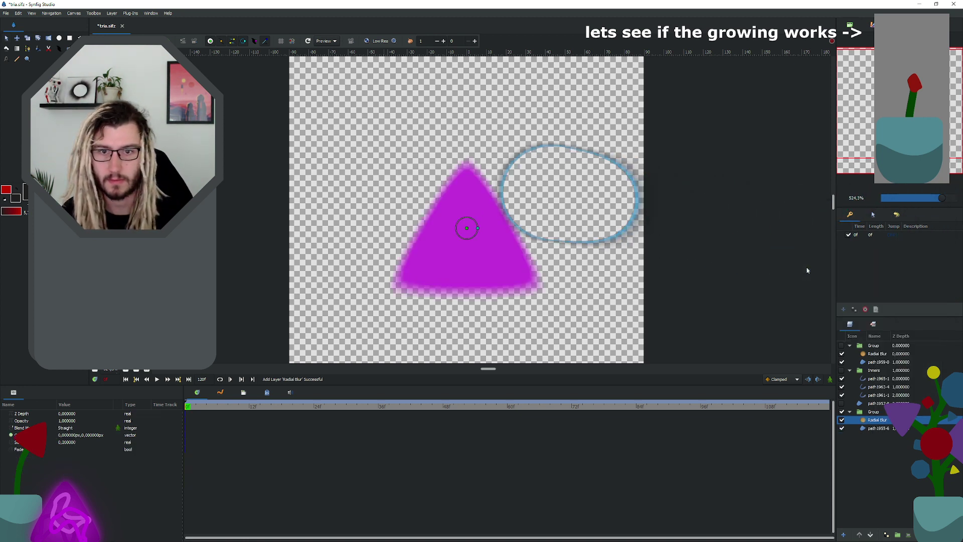
Step: Make path1957-8 visible, and adjust the bottom Group's Radial Blur to an origin about 3.6 px lower and a size of about 0.21
{"action": "left_click", "coordinate": [842, 404]}
{"action": "right_click", "coordinate": [843, 405]}
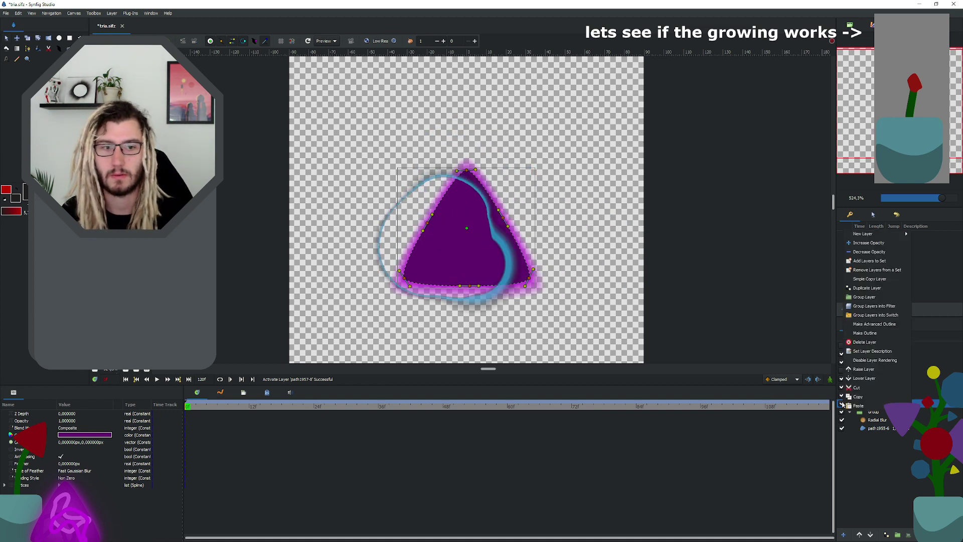
{"action": "key", "text": "Escape"}
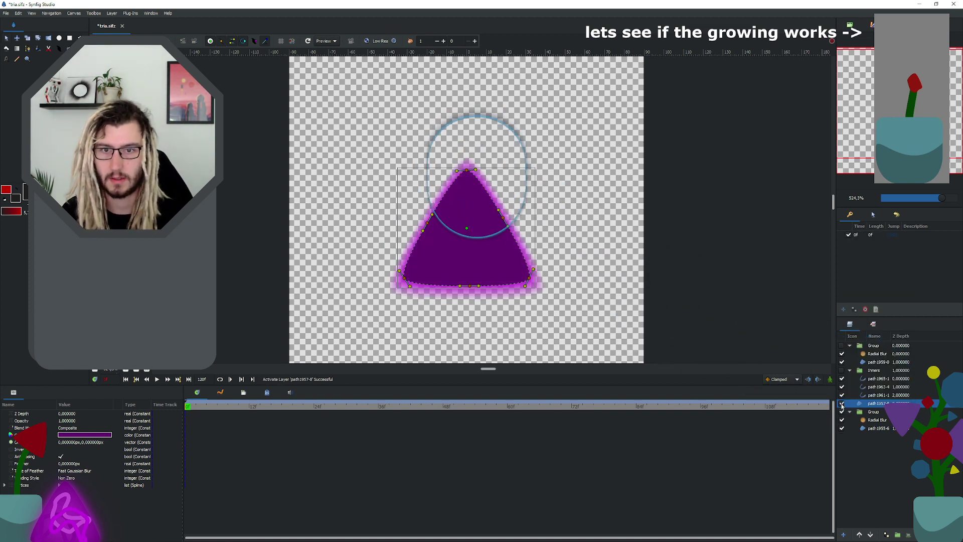
{"action": "left_click", "coordinate": [877, 420]}
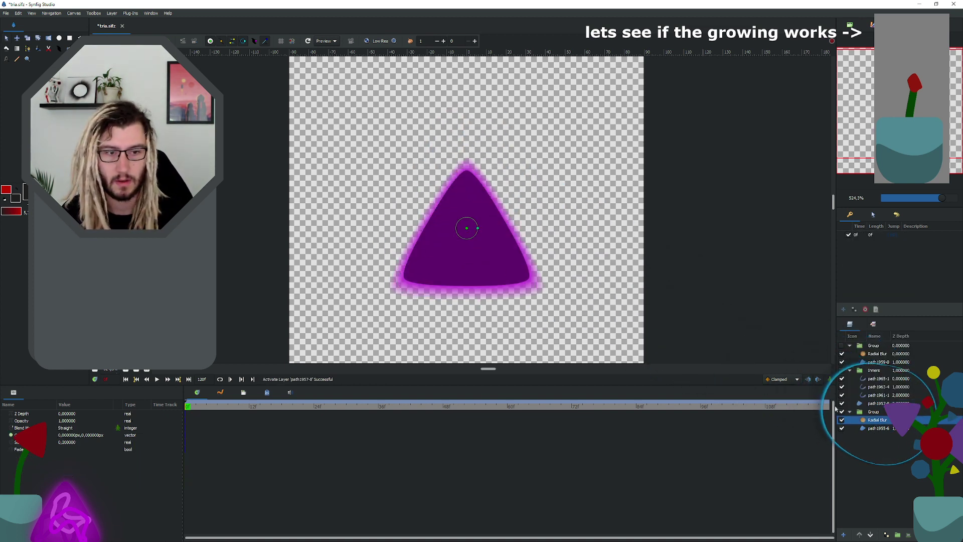
{"action": "left_click_drag", "start_coordinate": [468, 238], "coordinate": [478, 236]}
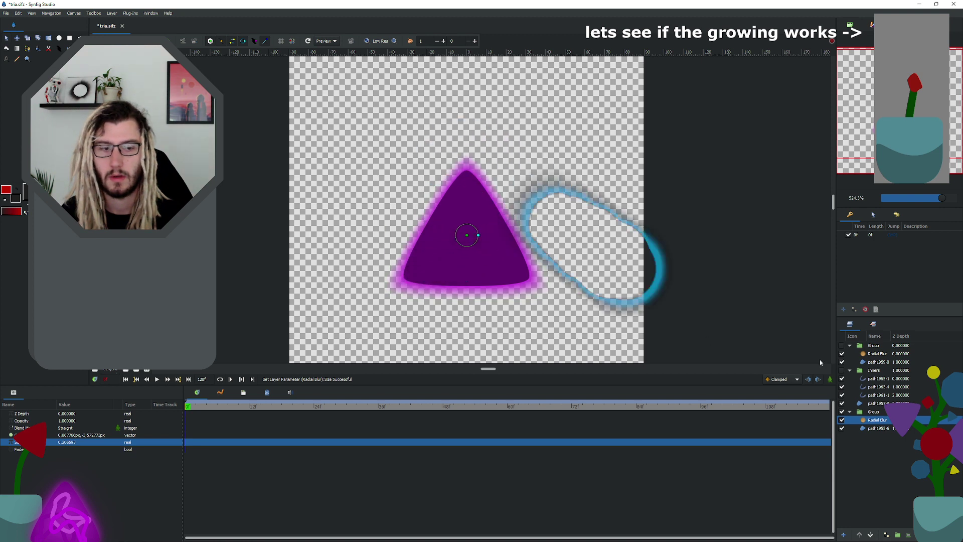
Step: Scale the bottom Group up evenly to about 27.7 px so its glow extends further around the dark triangle
{"action": "left_click", "coordinate": [879, 430]}
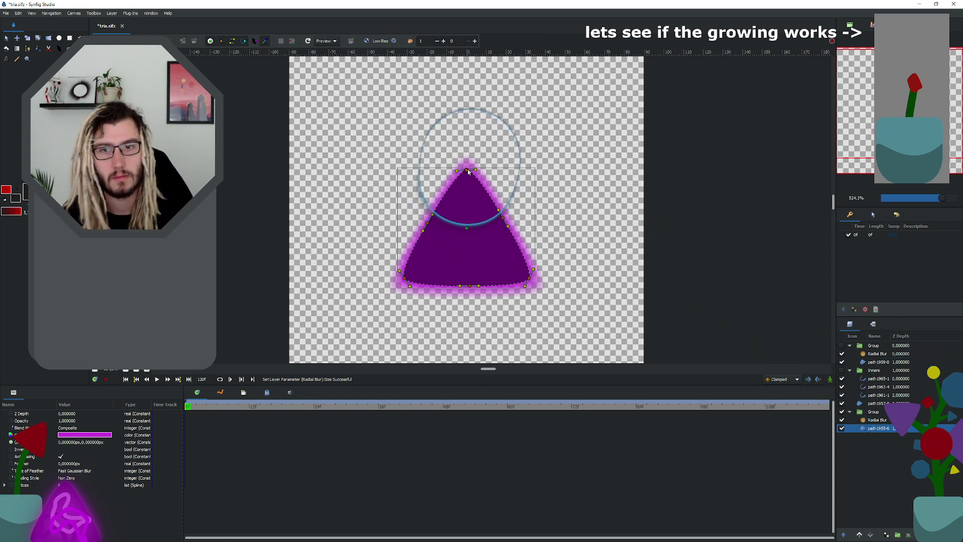
{"action": "mouse_move", "coordinate": [468, 172]}
{"action": "left_mouse_down"}
{"action": "mouse_move", "coordinate": [570, 129]}
{"action": "mouse_move", "coordinate": [468, 171]}
{"action": "left_mouse_up"}
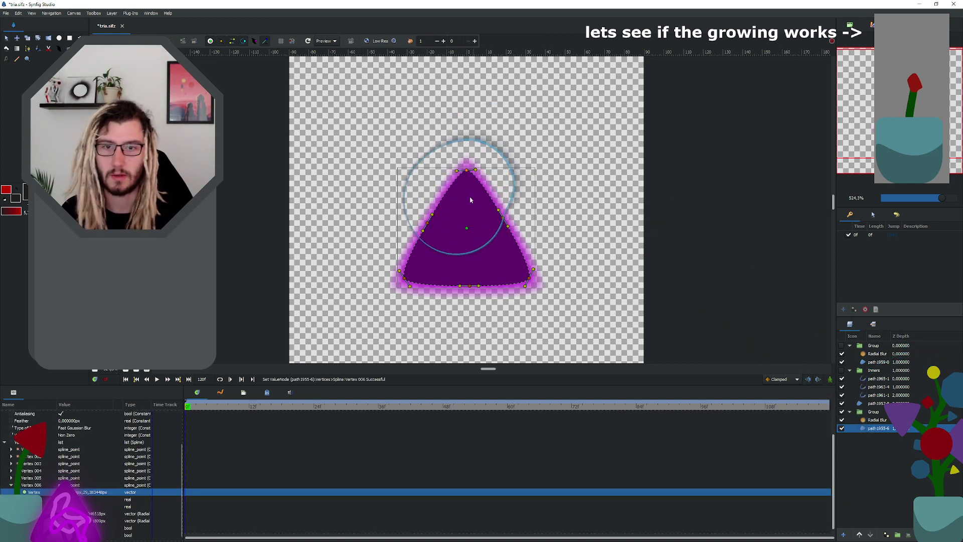
{"action": "left_click", "coordinate": [874, 412]}
{"action": "left_click", "coordinate": [497, 201]}
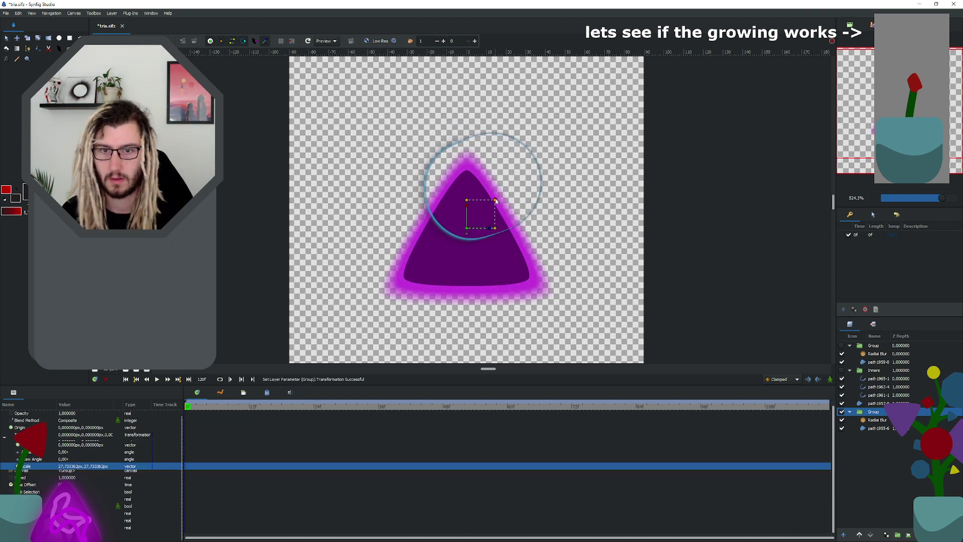
Step: Shift the bottom Group to an offset of about -0.31, 0.82 px, and make the Inners and top Group layers visible
{"action": "left_click", "coordinate": [467, 230]}
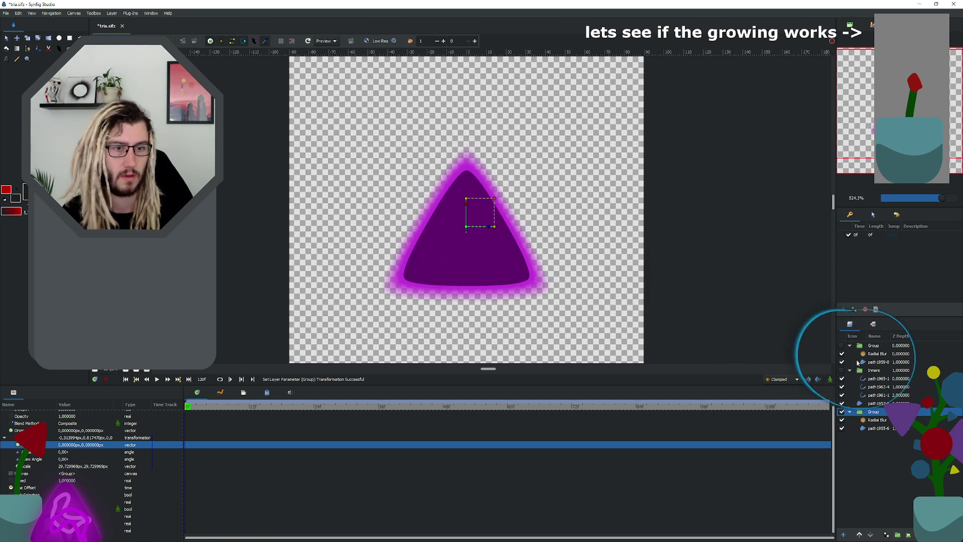
{"action": "left_click", "coordinate": [843, 371]}
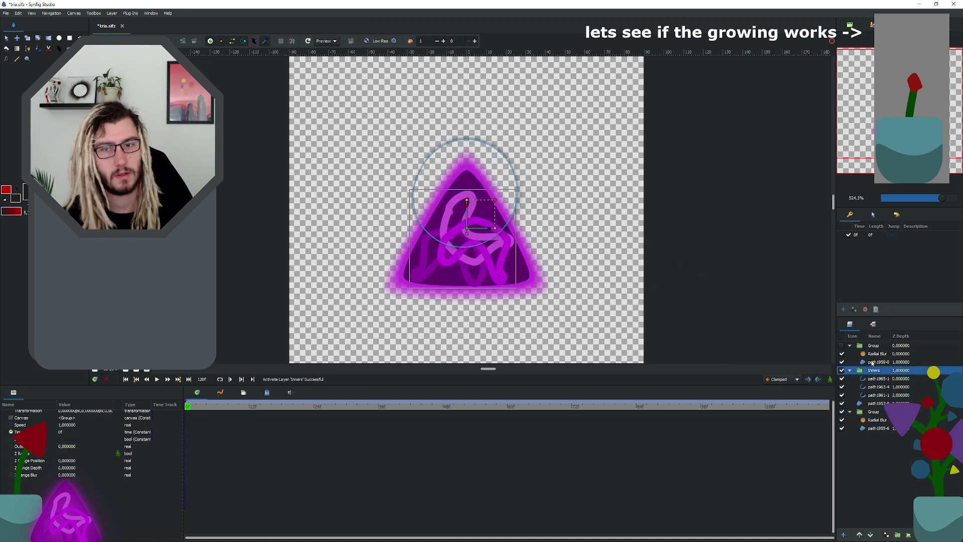
{"action": "left_click", "coordinate": [842, 346]}
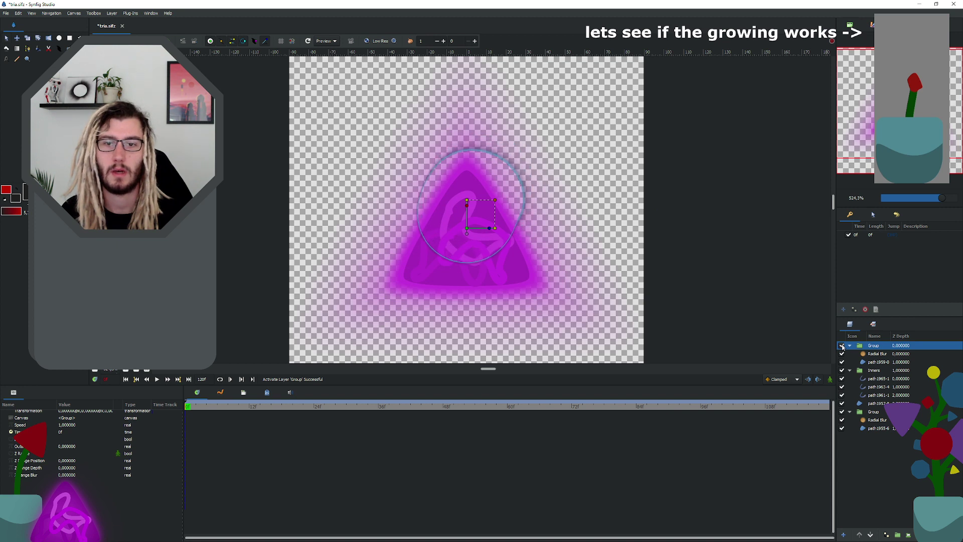
Step: Set the opacity of path1959-0 in the top Group to 0.6 and clear the layer selection
{"action": "left_click", "coordinate": [884, 362]}
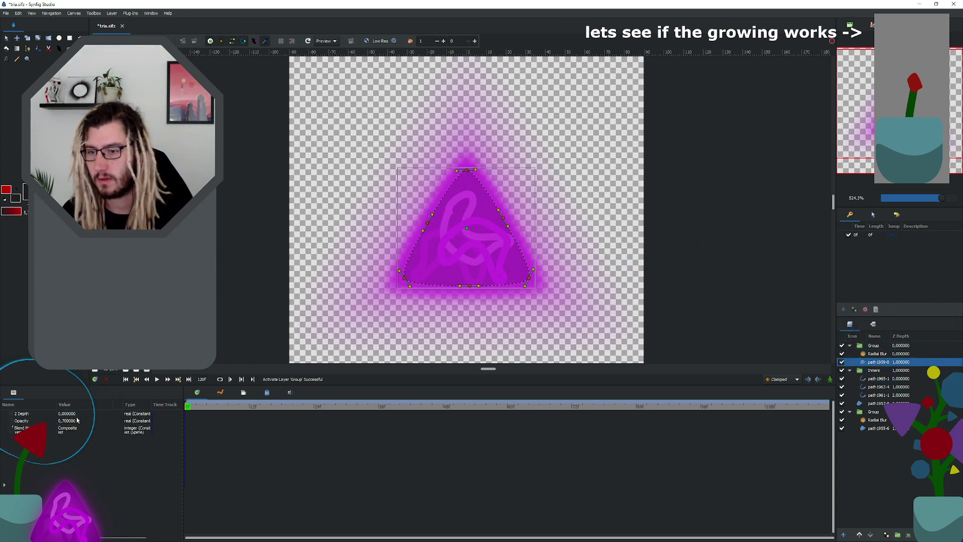
{"action": "double_click", "coordinate": [68, 420]}
{"action": "key", "text": "BackSpace"}
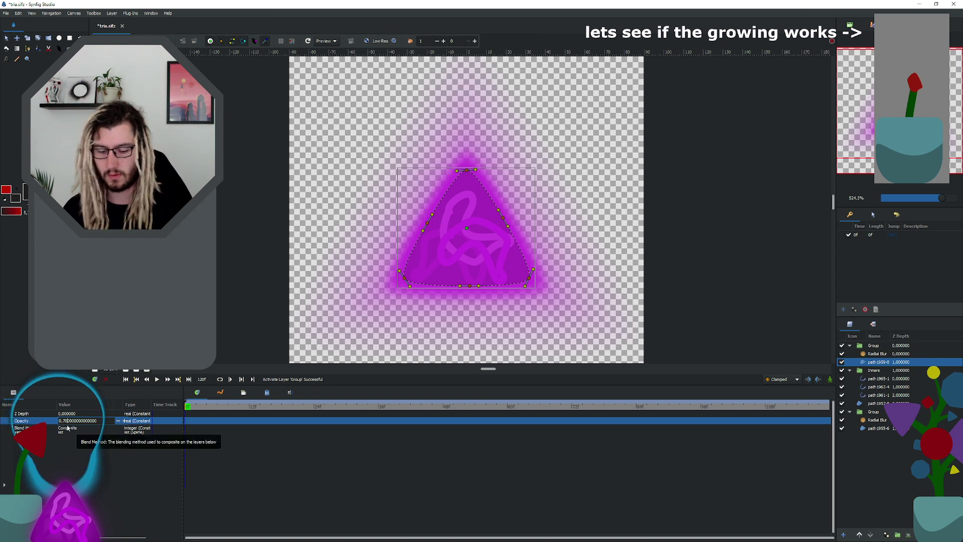
{"action": "type", "text": "65"}
{"action": "key", "text": "Return"}
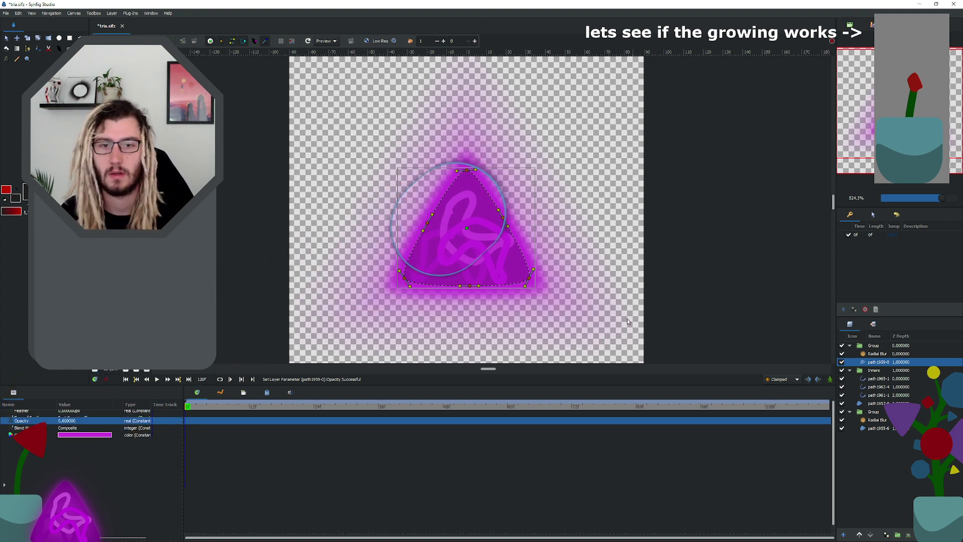
{"action": "left_click", "coordinate": [620, 246]}
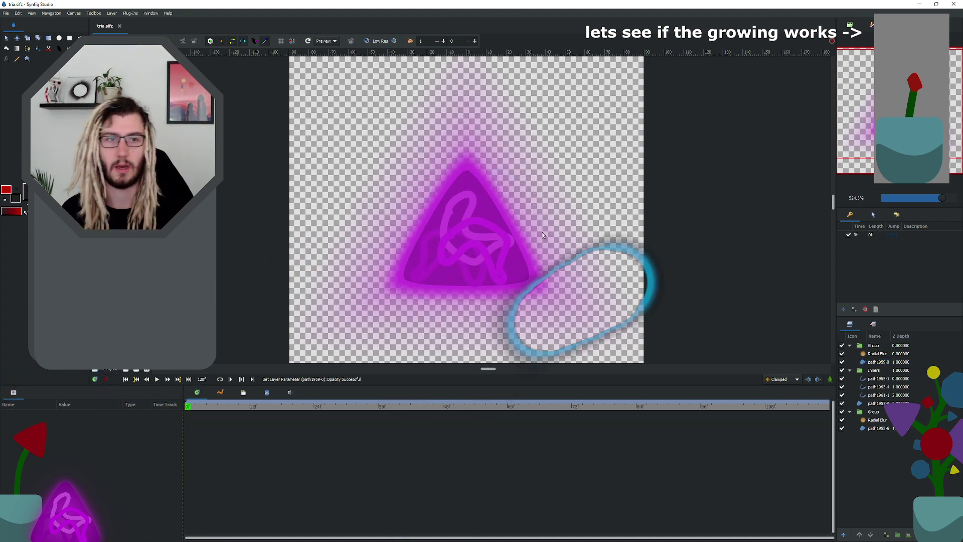
Step: Switch to tria.svg in Inkscape and place its window below the Synfig artwork to compare the glow
{"action": "key", "text": "super+Tab"}
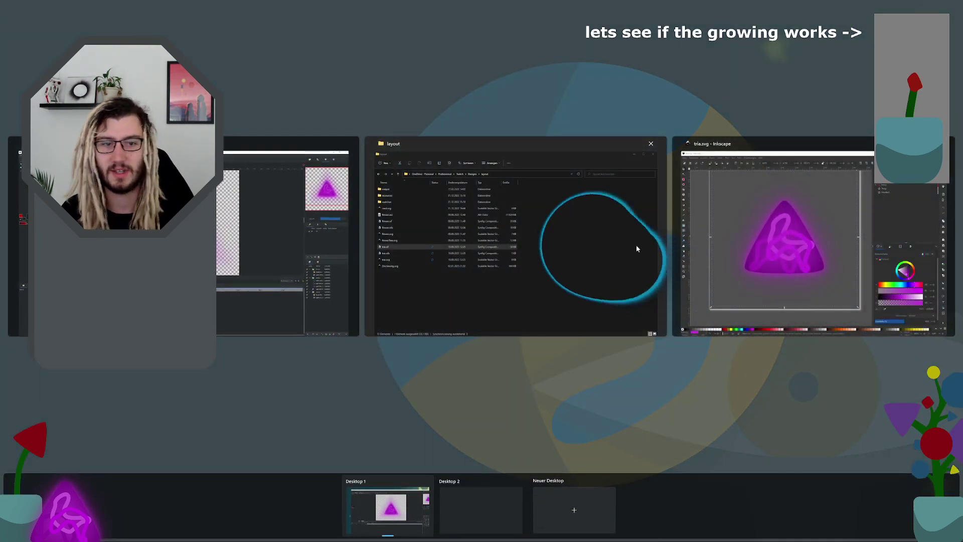
{"action": "left_click", "coordinate": [773, 210]}
{"action": "left_click_drag", "start_coordinate": [534, 91], "coordinate": [428, 315]}
{"action": "scroll", "coordinate": [383, 421], "scroll_direction": "down", "scroll_amount": 2}
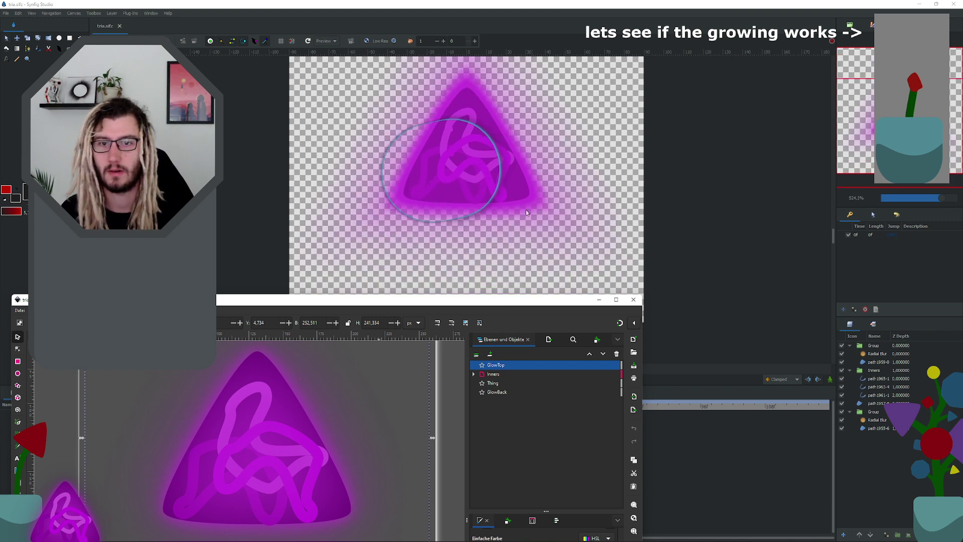
{"action": "left_click_drag", "start_coordinate": [427, 303], "coordinate": [449, 224]}
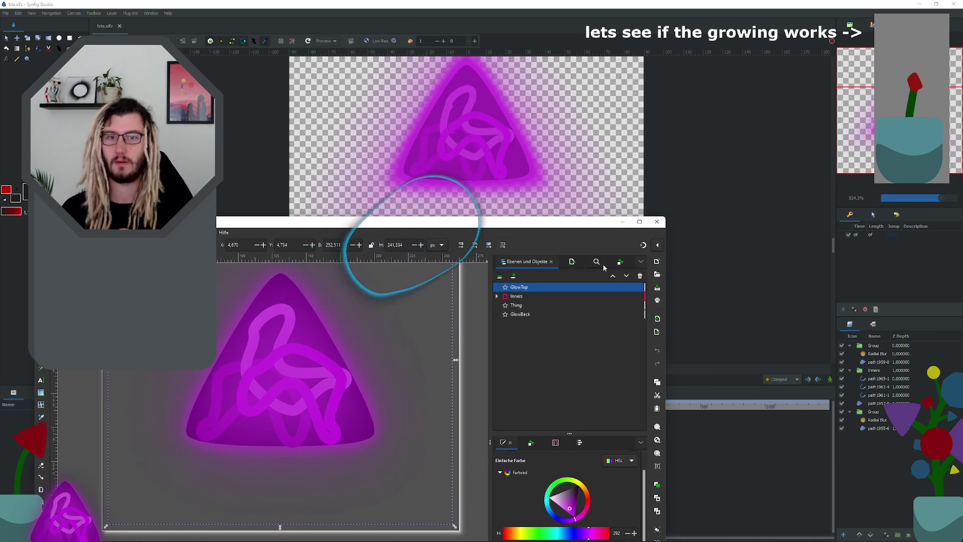
{"action": "left_click_drag", "start_coordinate": [557, 222], "coordinate": [550, 238]}
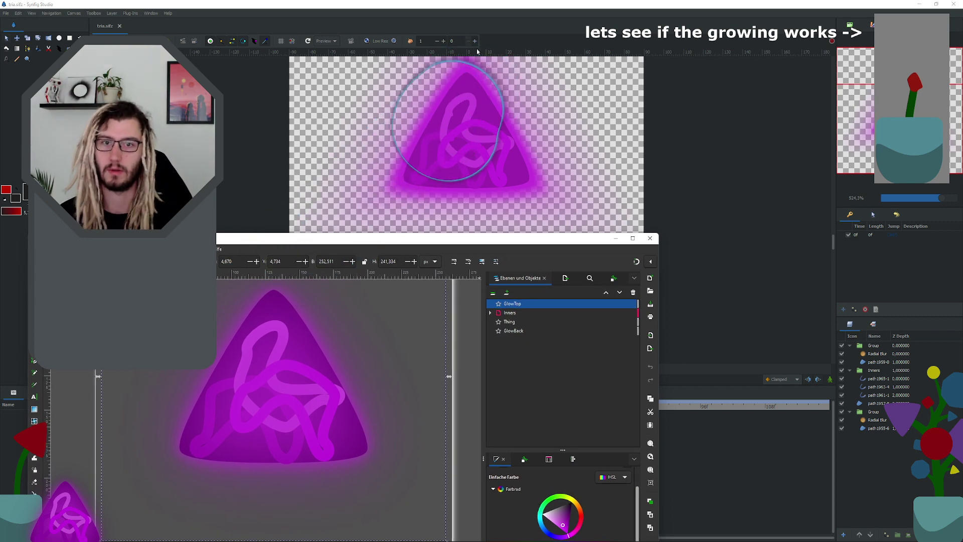
{"action": "mouse_move", "coordinate": [422, 240]}
{"action": "left_mouse_down"}
{"action": "mouse_move", "coordinate": [422, 499]}
{"action": "mouse_move", "coordinate": [422, 248]}
{"action": "left_mouse_up"}
Step: Scale the bottom Group down slightly in Synfig and compare its outer glow with the Inkscape original
{"action": "left_click", "coordinate": [671, 204]}
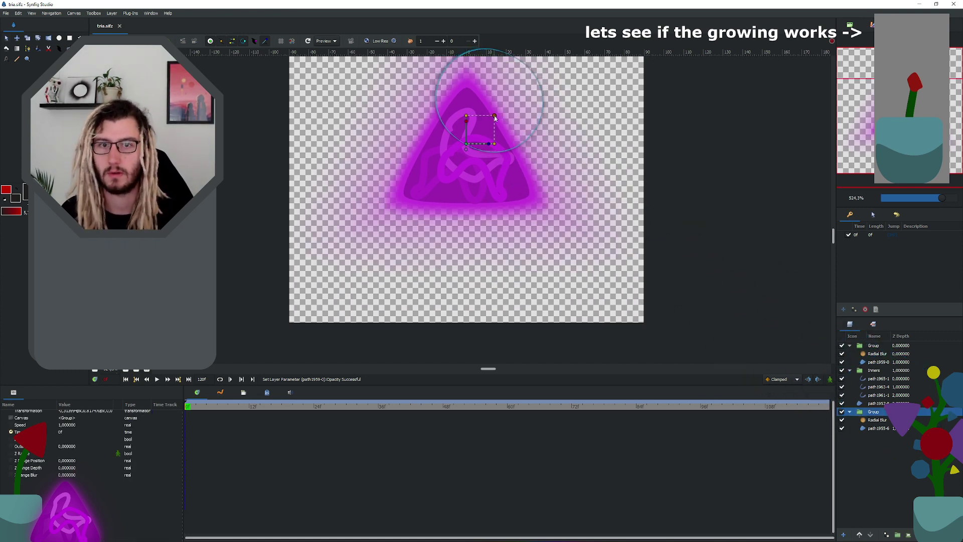
{"action": "left_click", "coordinate": [494, 117]}
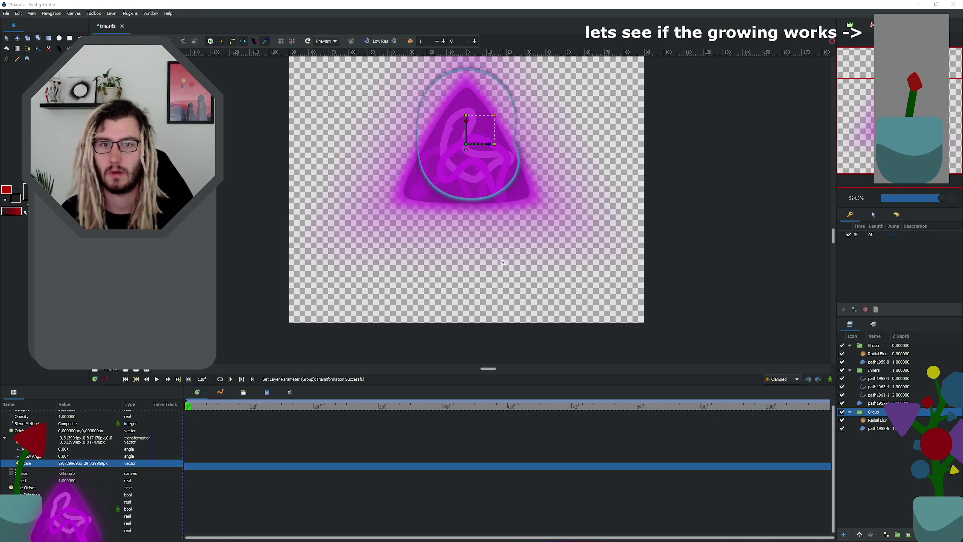
{"action": "key", "text": "super+Tab"}
{"action": "left_click", "coordinate": [483, 254]}
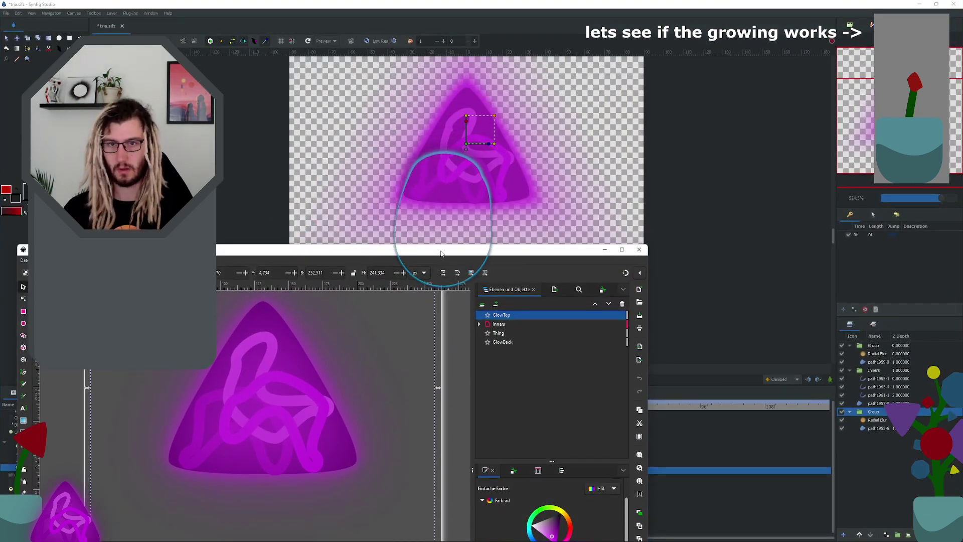
{"action": "left_click_drag", "start_coordinate": [442, 254], "coordinate": [426, 240]}
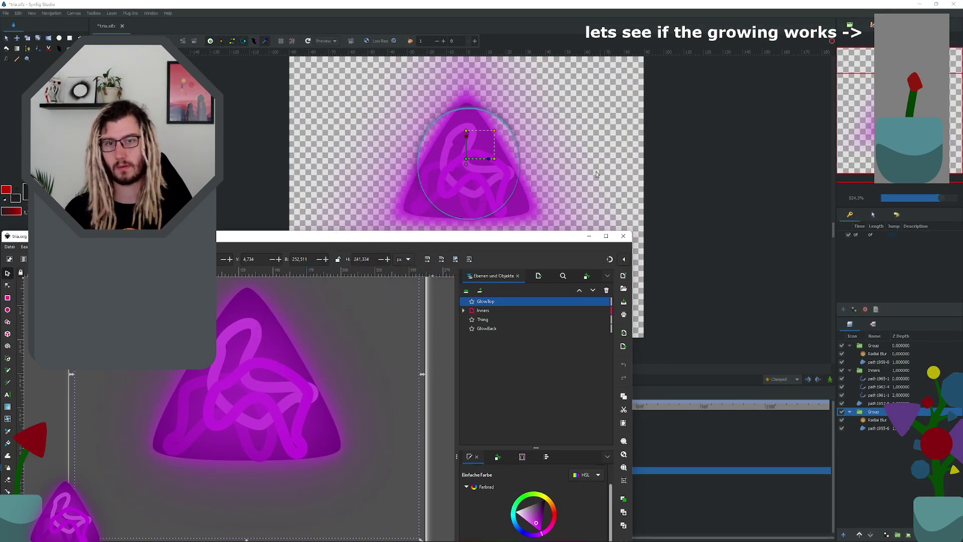
{"action": "mouse_move", "coordinate": [509, 240]}
{"action": "left_mouse_down"}
{"action": "mouse_move", "coordinate": [522, 235]}
{"action": "mouse_move", "coordinate": [512, 237]}
{"action": "left_mouse_up"}
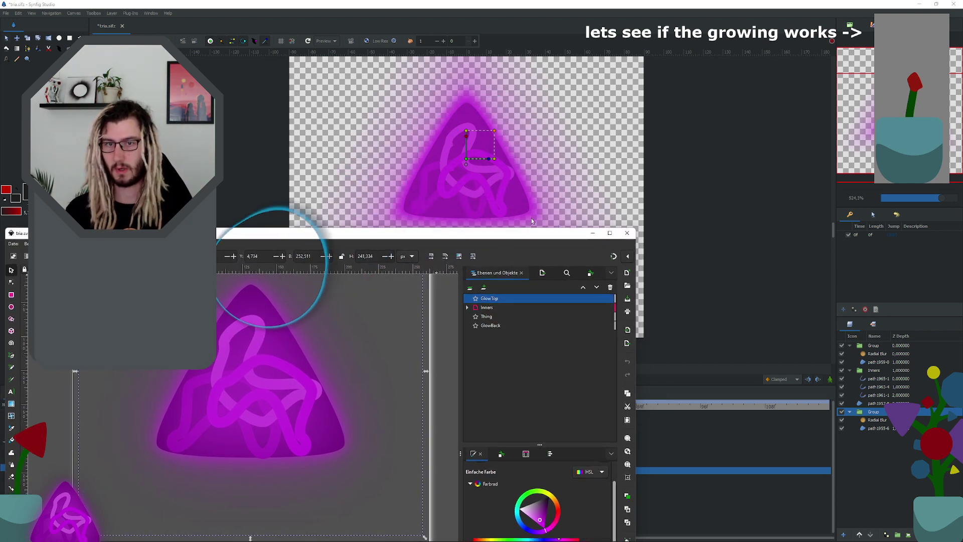
Step: Scale the bottom Group evenly to about 27.8 px and check its glow against the Inkscape original again
{"action": "left_click", "coordinate": [531, 218]}
{"action": "left_click", "coordinate": [487, 148]}
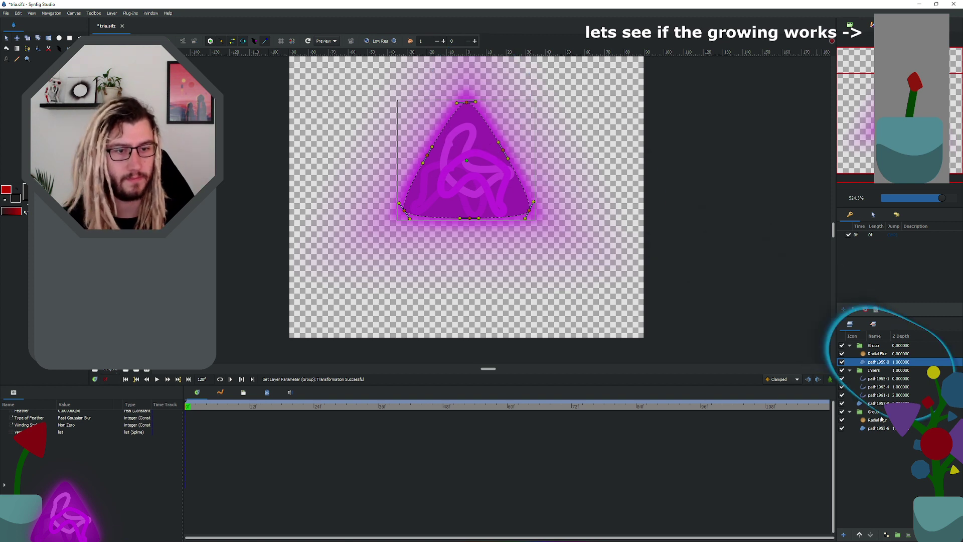
{"action": "left_click", "coordinate": [876, 412]}
{"action": "left_click", "coordinate": [494, 132]}
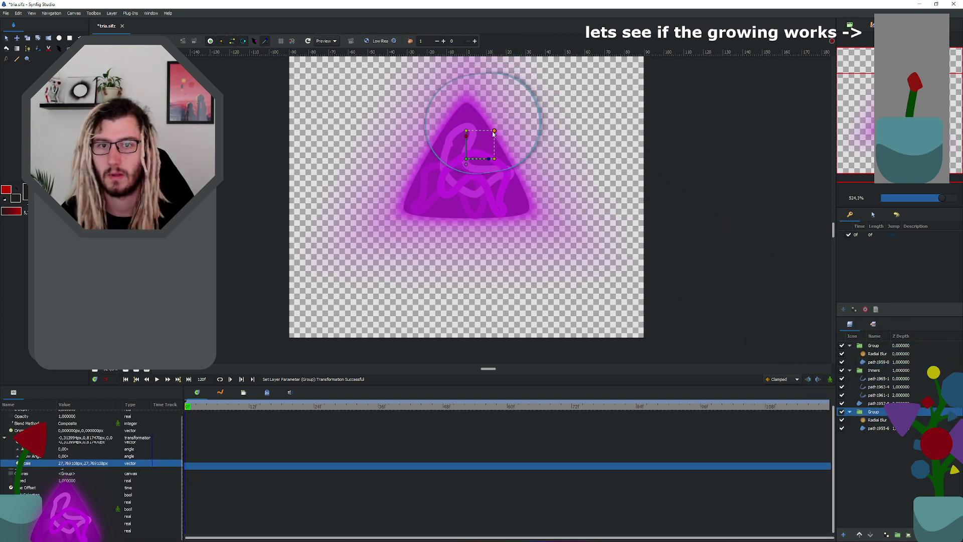
{"action": "key", "text": "super+Tab"}
{"action": "left_click", "coordinate": [511, 272]}
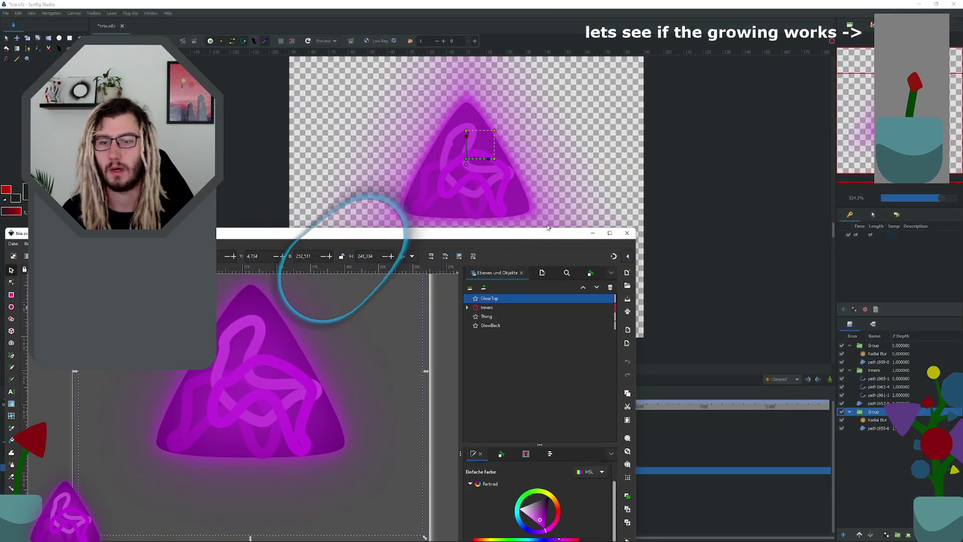
{"action": "left_click", "coordinate": [661, 233]}
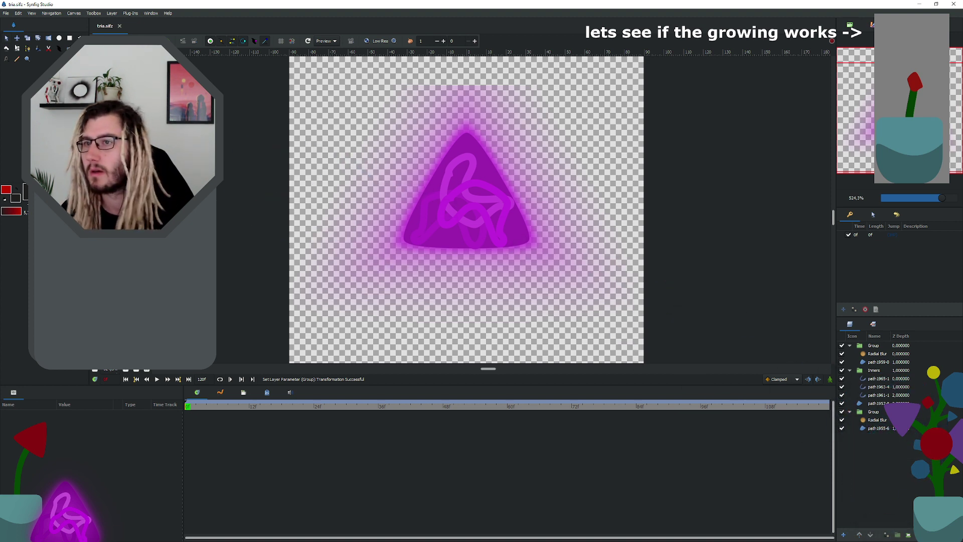
Step: Draw a dark rectangle across the canvas width and lower it below all other layers as a backdrop
{"action": "left_click", "coordinate": [70, 38]}
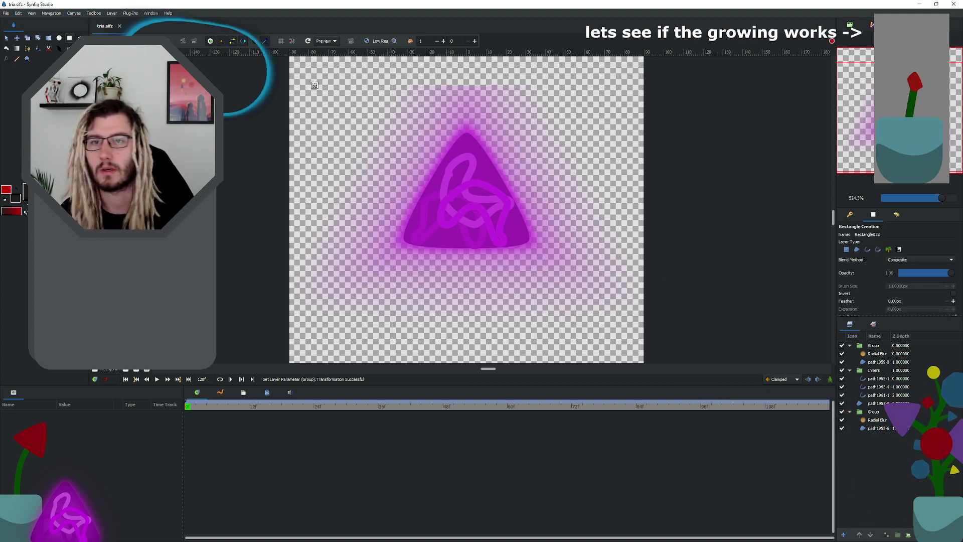
{"action": "left_click_drag", "start_coordinate": [500, 237], "coordinate": [684, 346]}
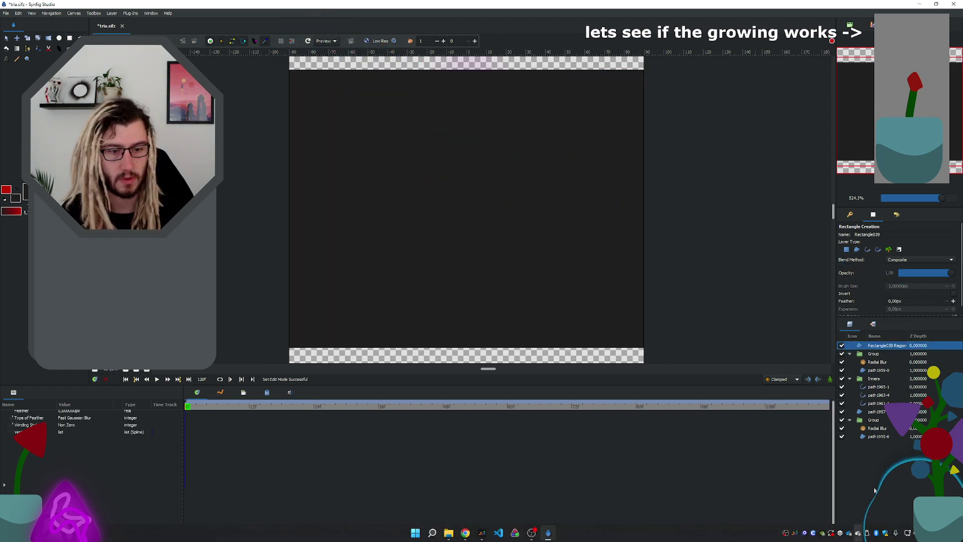
{"action": "left_click", "coordinate": [870, 535]}
{"action": "left_click", "coordinate": [871, 534]}
{"action": "left_click", "coordinate": [870, 535]}
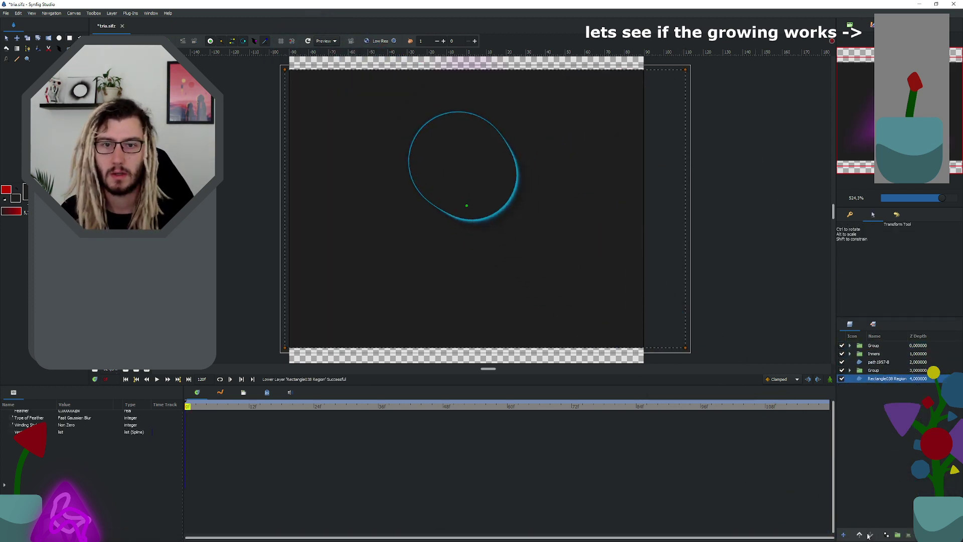
{"action": "left_click", "coordinate": [871, 535]}
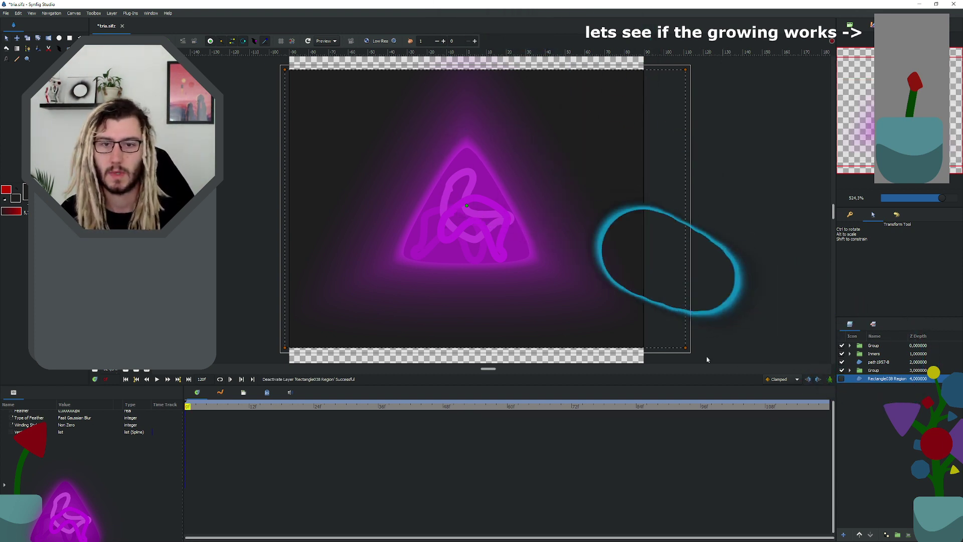
Step: Save the file with the backdrop rectangle hidden, and make the rectangle visible again to inspect the glow
{"action": "left_click", "coordinate": [841, 379]}
{"action": "key", "text": "ctrl+s"}
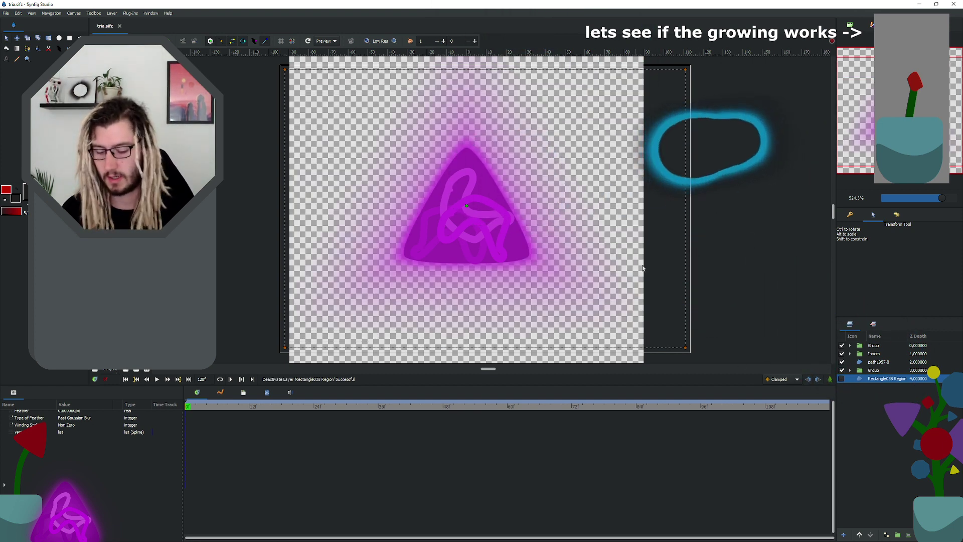
{"action": "left_click", "coordinate": [842, 379]}
{"action": "scroll", "coordinate": [491, 193], "scroll_direction": "up", "scroll_amount": 2}
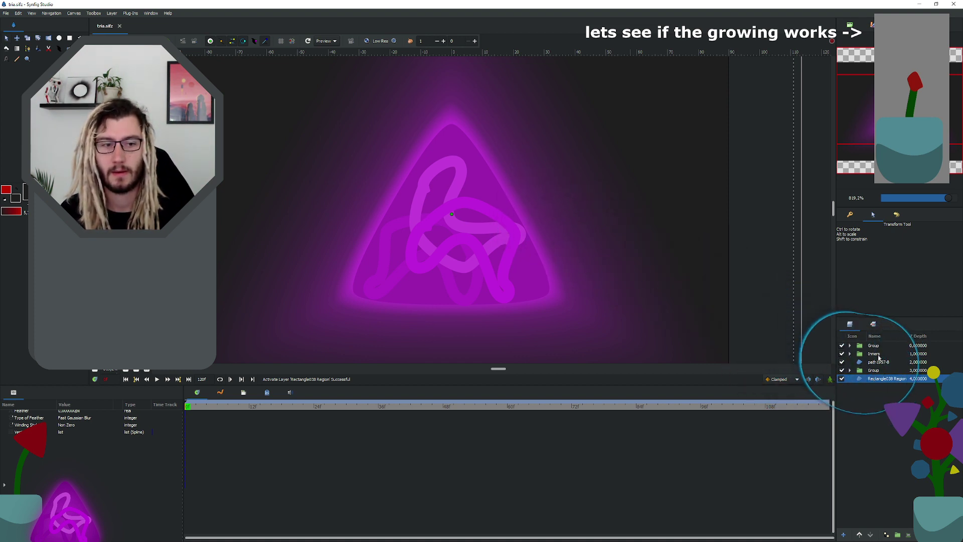
{"action": "scroll", "coordinate": [454, 227], "scroll_direction": "down", "scroll_amount": 2}
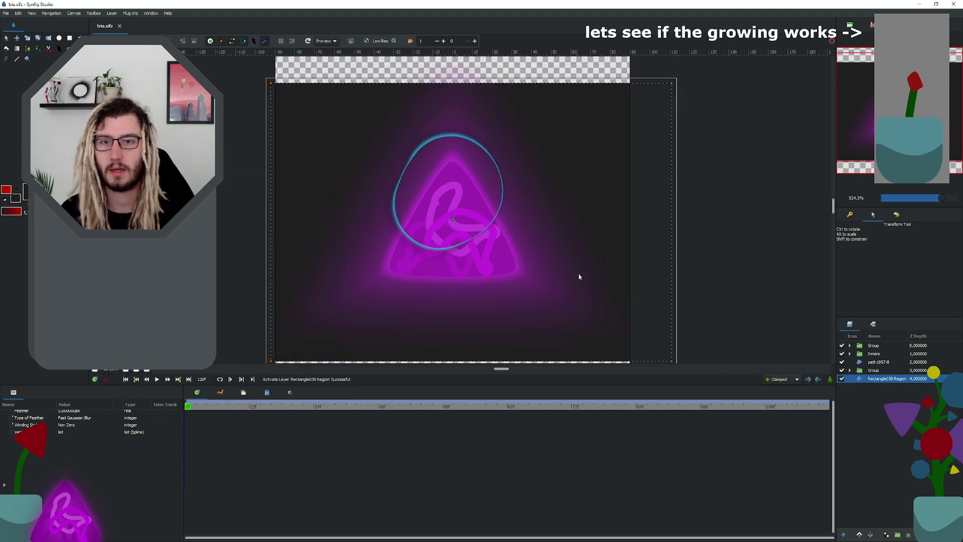
Step: Turn on animate editing mode and bring up the keyframe list
{"action": "left_click", "coordinate": [830, 379]}
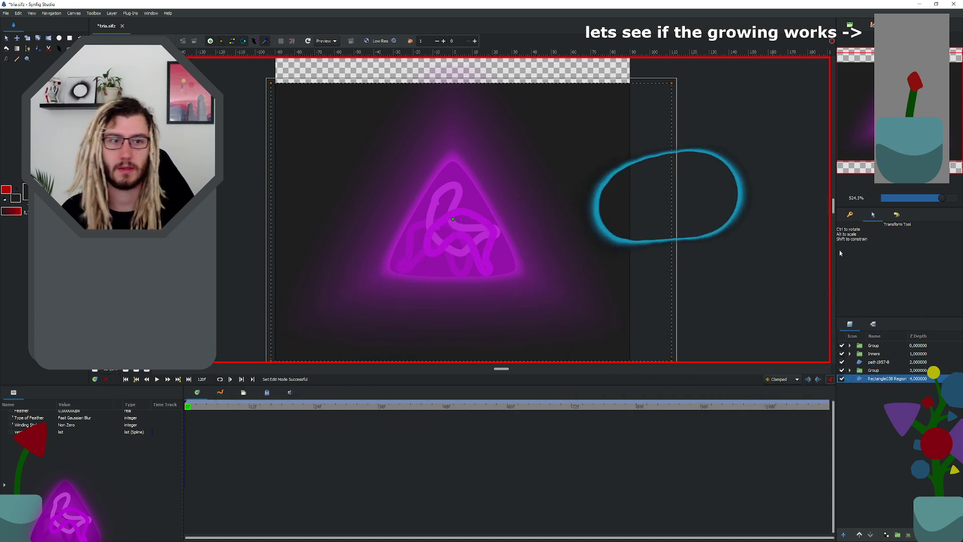
{"action": "left_click", "coordinate": [858, 219]}
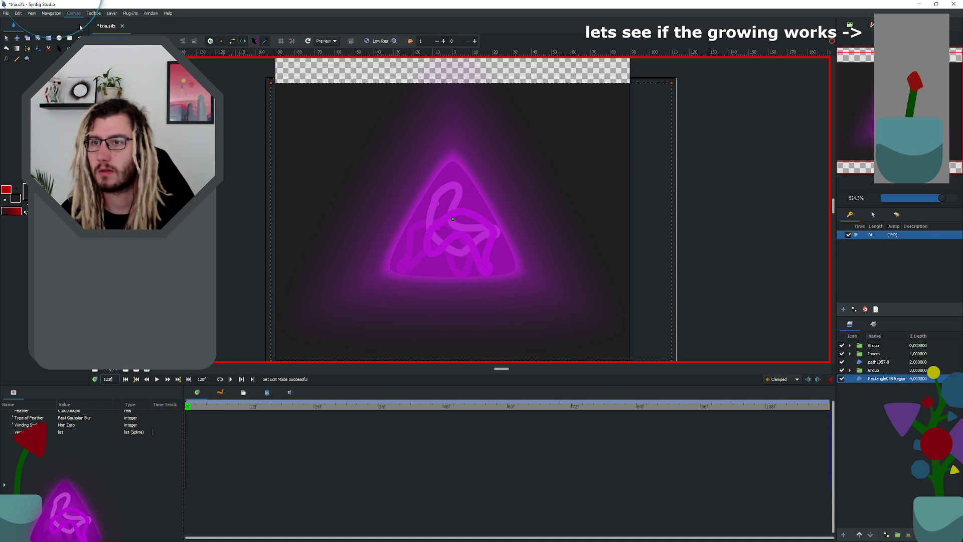
Step: Set the canvas duration to 120 frames and add a keyframe at frame 119
{"action": "left_click", "coordinate": [416, 251]}
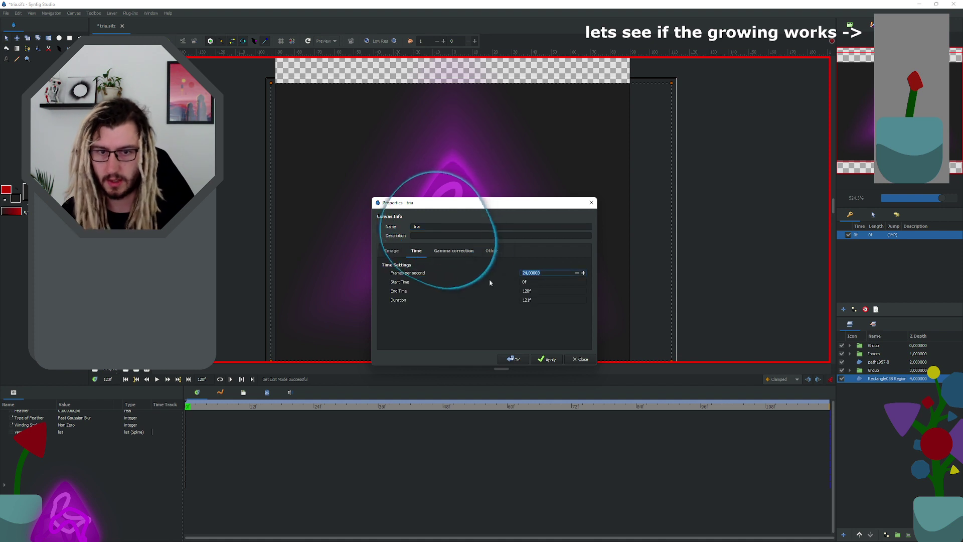
{"action": "left_click", "coordinate": [528, 300]}
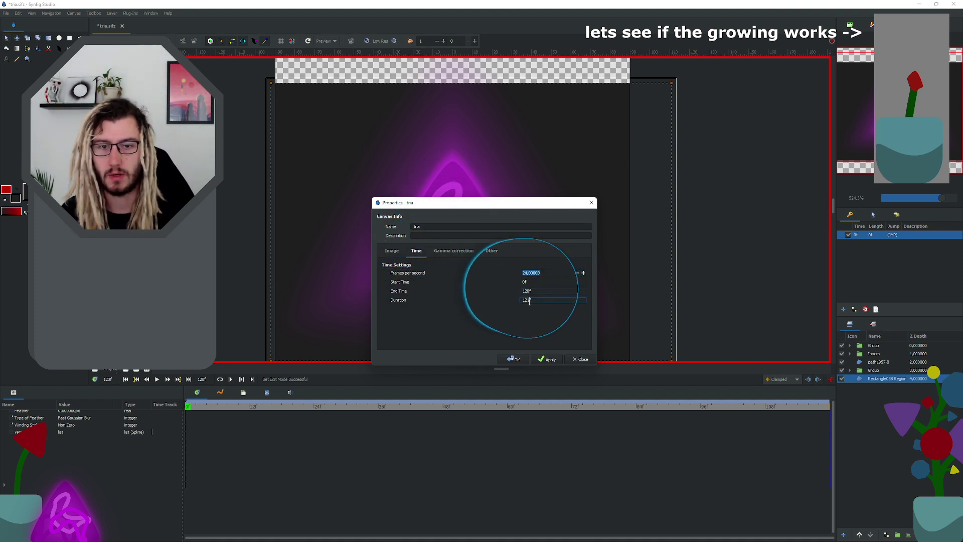
{"action": "key", "text": "BackSpace"}
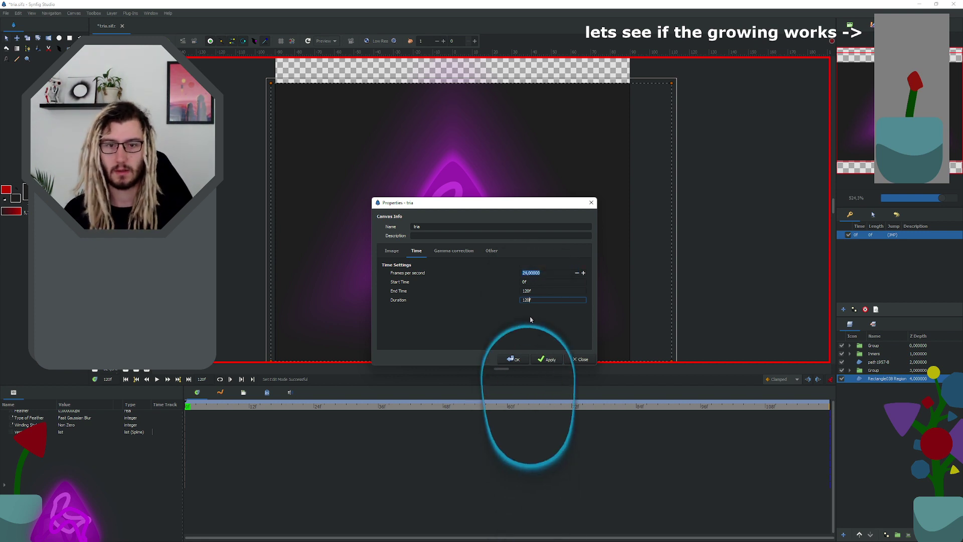
{"action": "type", "text": "0"}
{"action": "key", "text": "Return"}
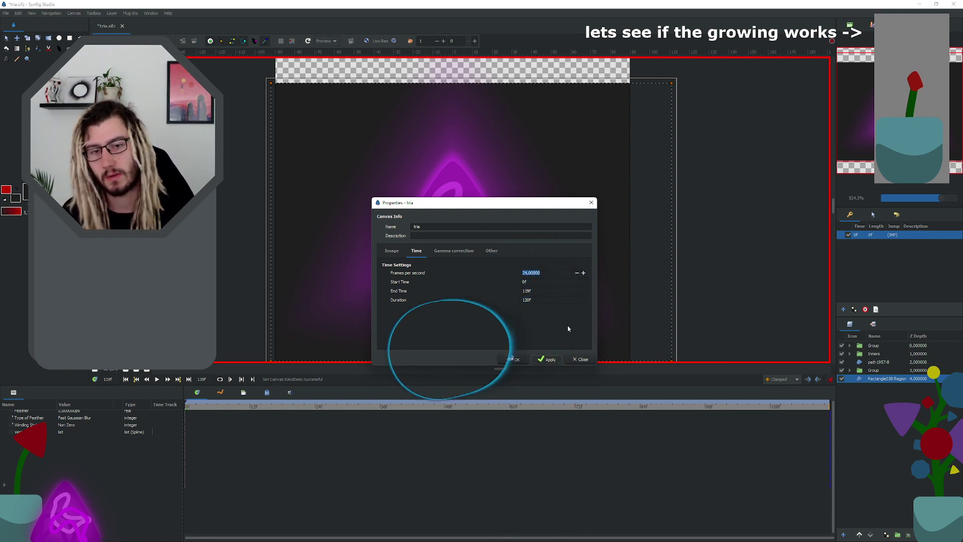
{"action": "left_click", "coordinate": [513, 360]}
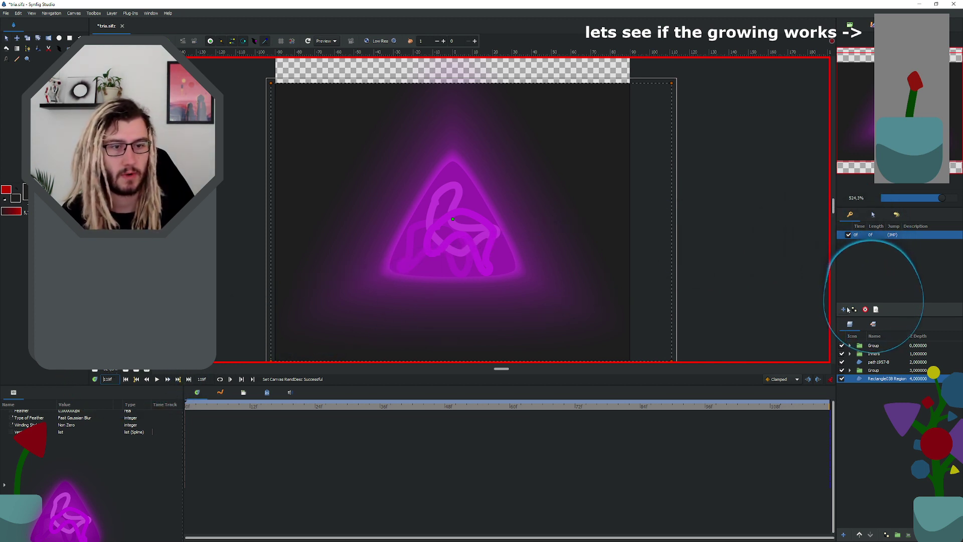
{"action": "left_click", "coordinate": [893, 243]}
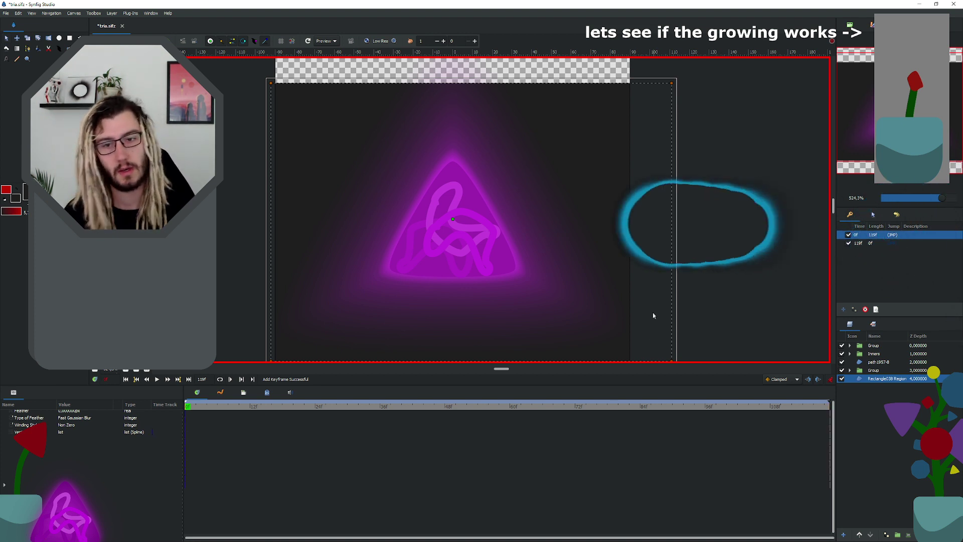
Step: Add a keyframe at frame 59
{"action": "scroll", "coordinate": [273, 405], "scroll_direction": "up", "scroll_amount": 3}
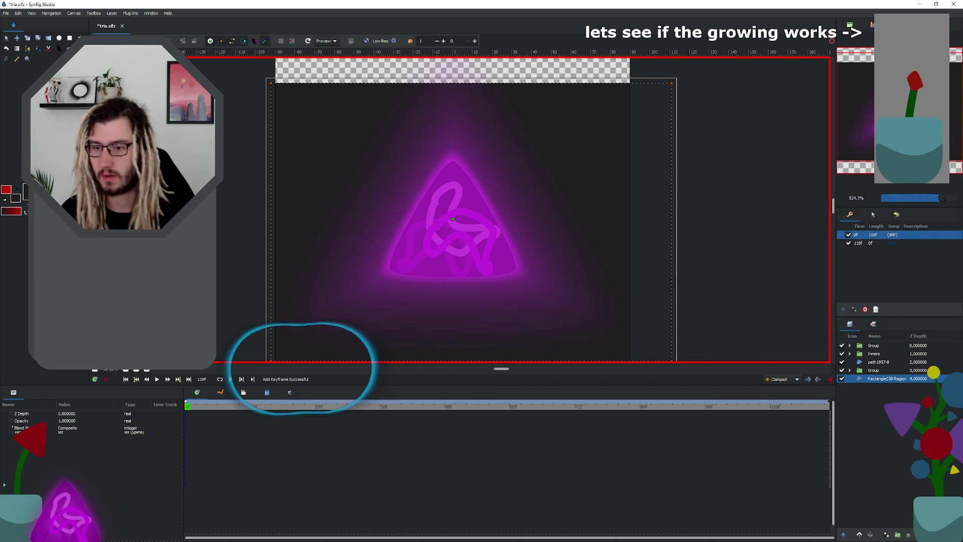
{"action": "left_click", "coordinate": [105, 380]}
{"action": "type", "text": "60"}
{"action": "key", "text": "Return"}
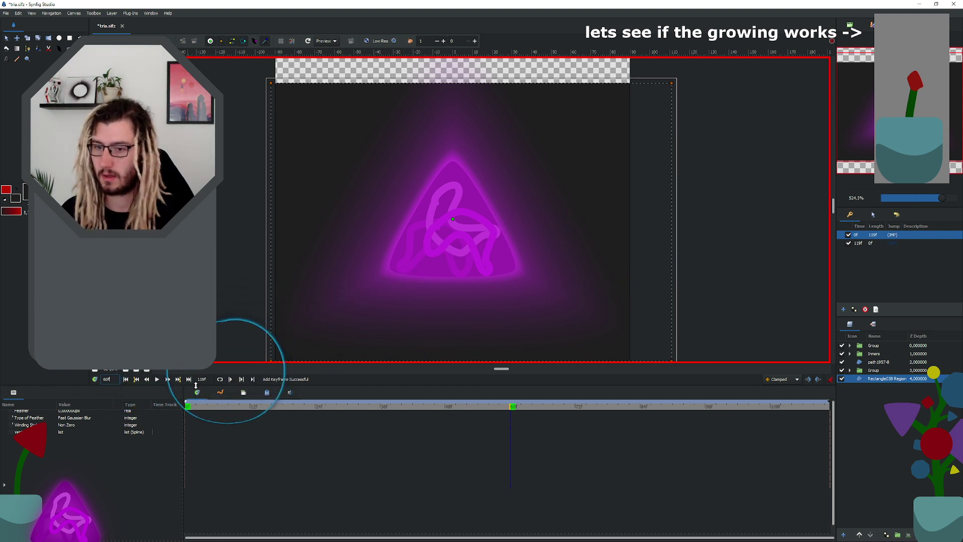
{"action": "left_click", "coordinate": [94, 380]}
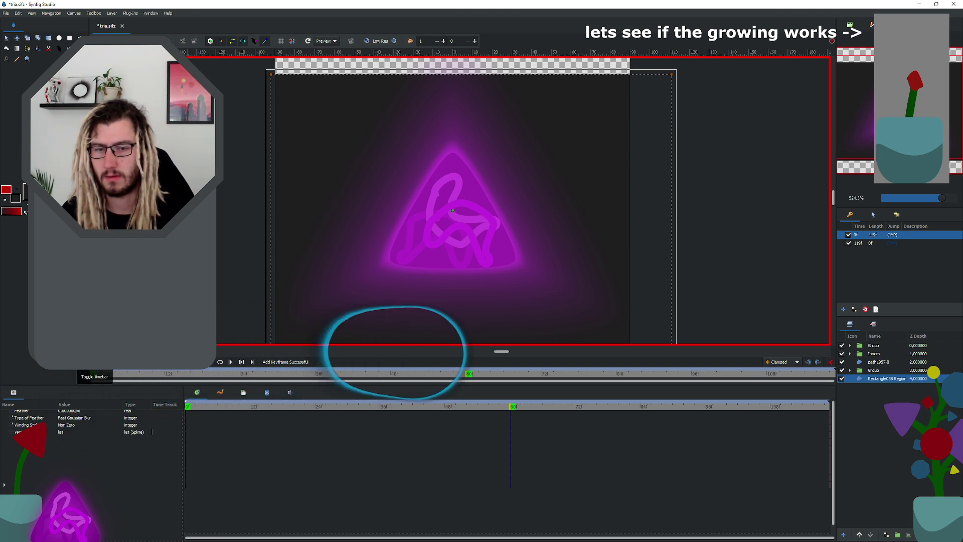
{"action": "left_click", "coordinate": [94, 362]}
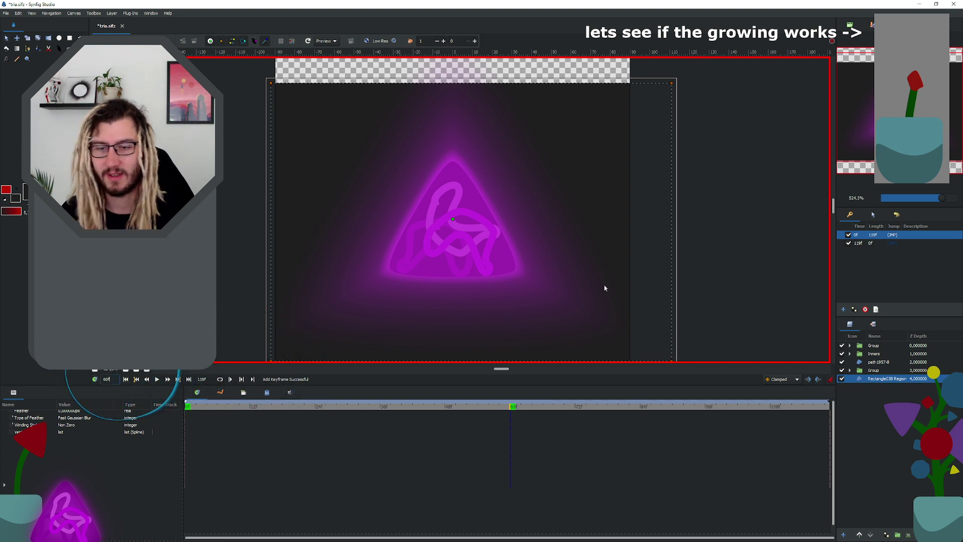
{"action": "left_click", "coordinate": [102, 382]}
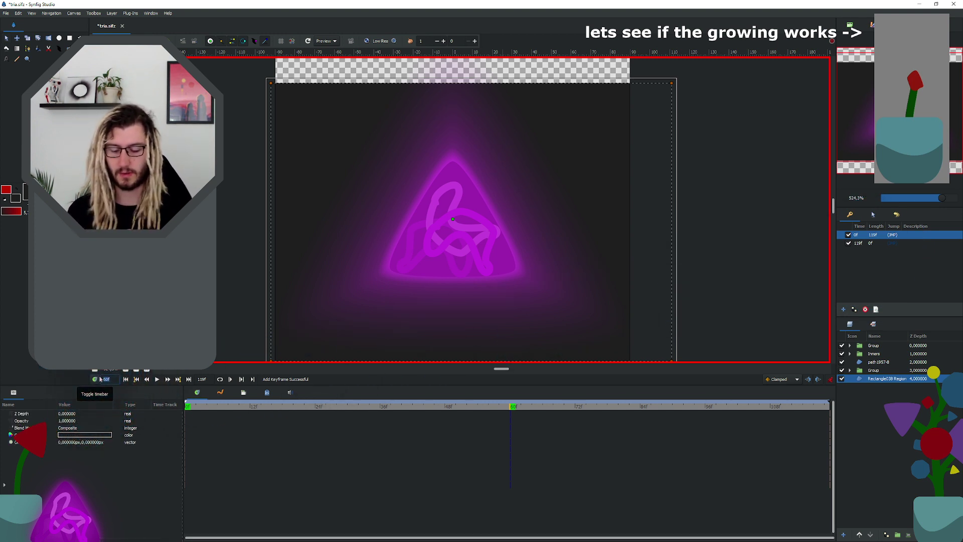
{"action": "type", "text": "59"}
{"action": "key", "text": "Return"}
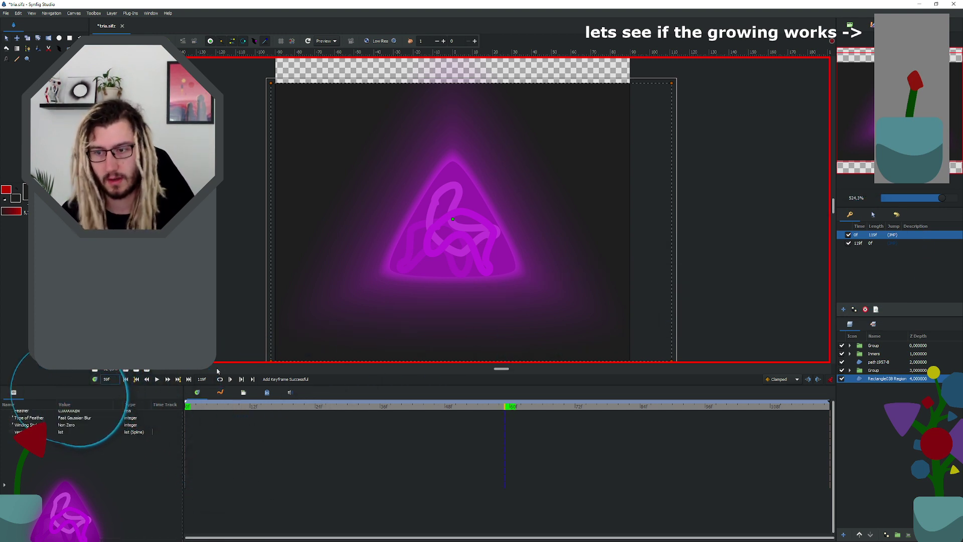
{"action": "scroll", "coordinate": [100, 421], "scroll_direction": "up", "scroll_amount": 3}
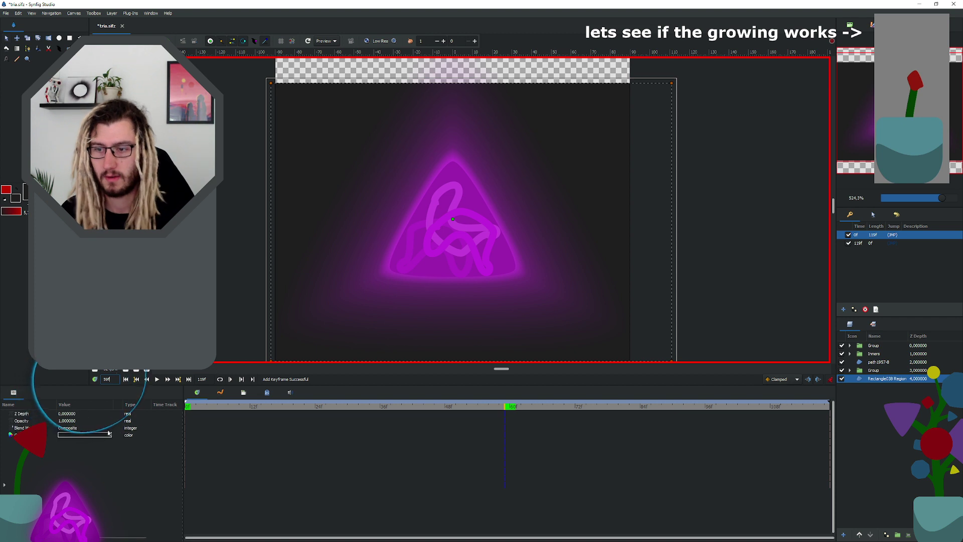
{"action": "left_click", "coordinate": [843, 309]}
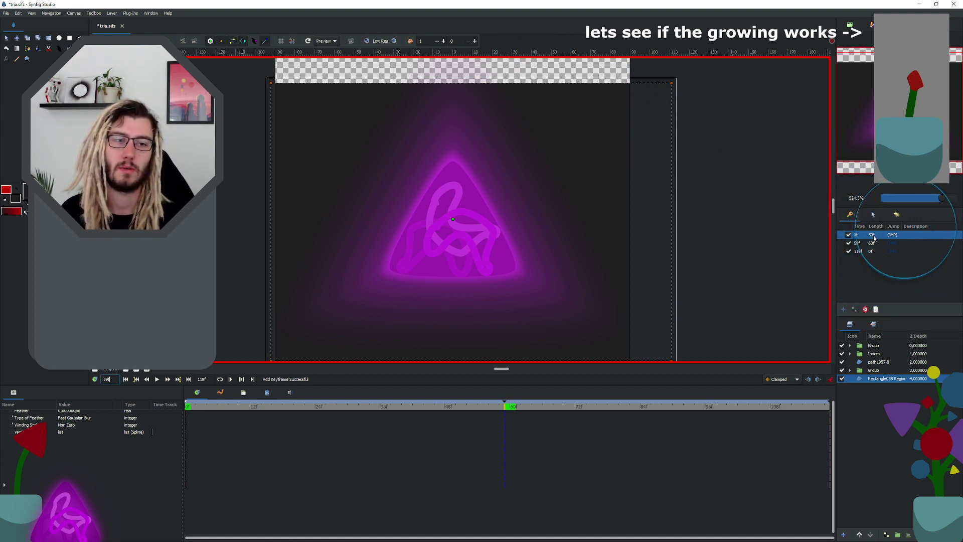
Step: Set the length of the first keyframe to 60 frames
{"action": "left_click", "coordinate": [873, 236]}
{"action": "key", "text": "BackSpace"}
{"action": "key", "text": "BackSpace"}
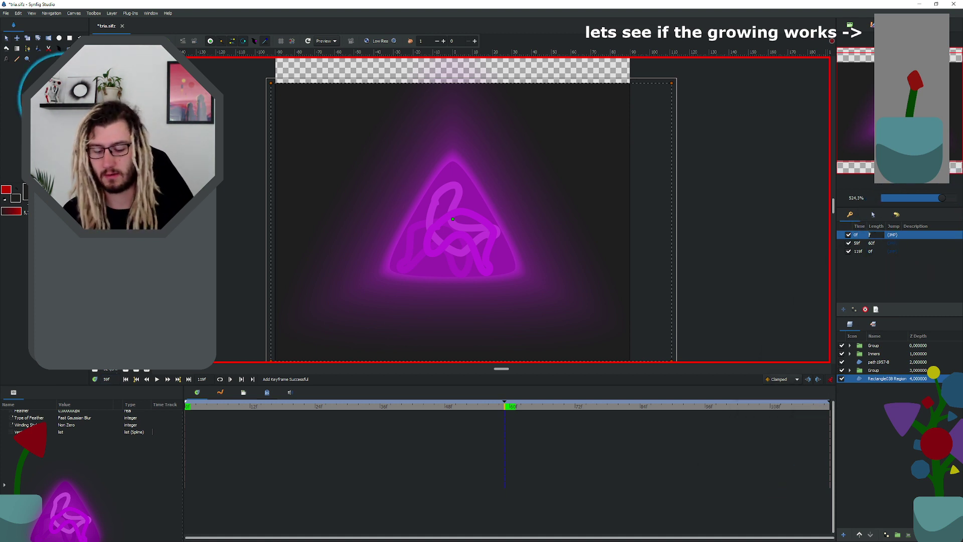
{"action": "type", "text": "60"}
{"action": "key", "text": "Return"}
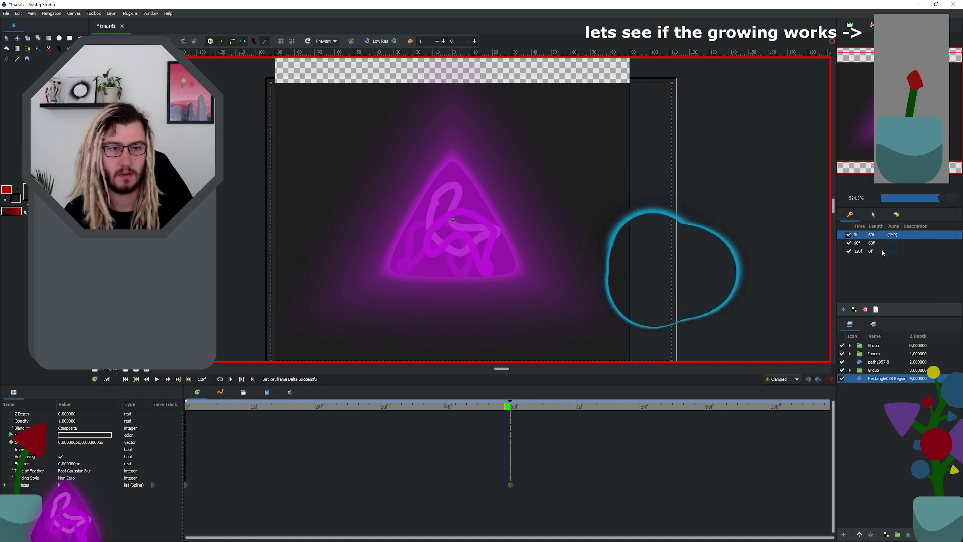
Step: Move the middle keyframe to frame 24
{"action": "left_click", "coordinate": [859, 243]}
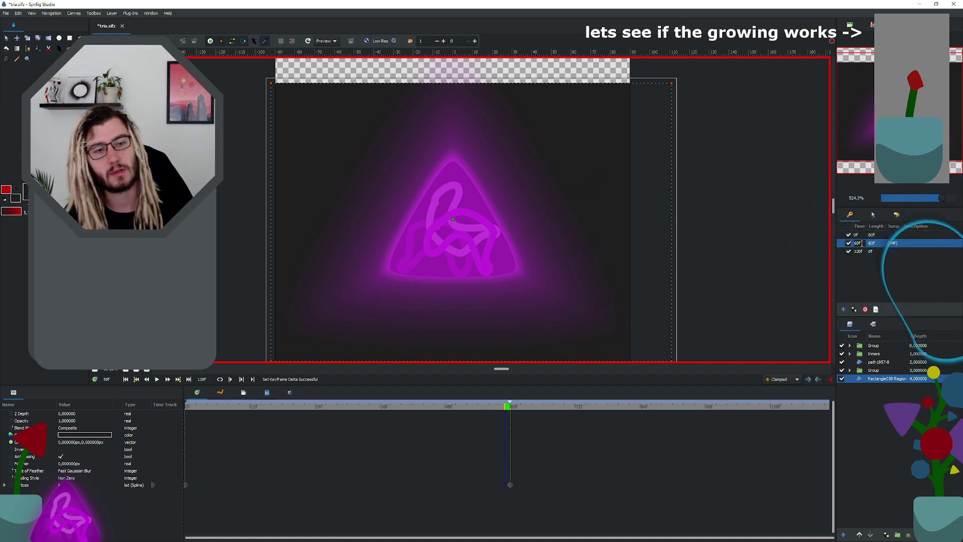
{"action": "type", "text": "24"}
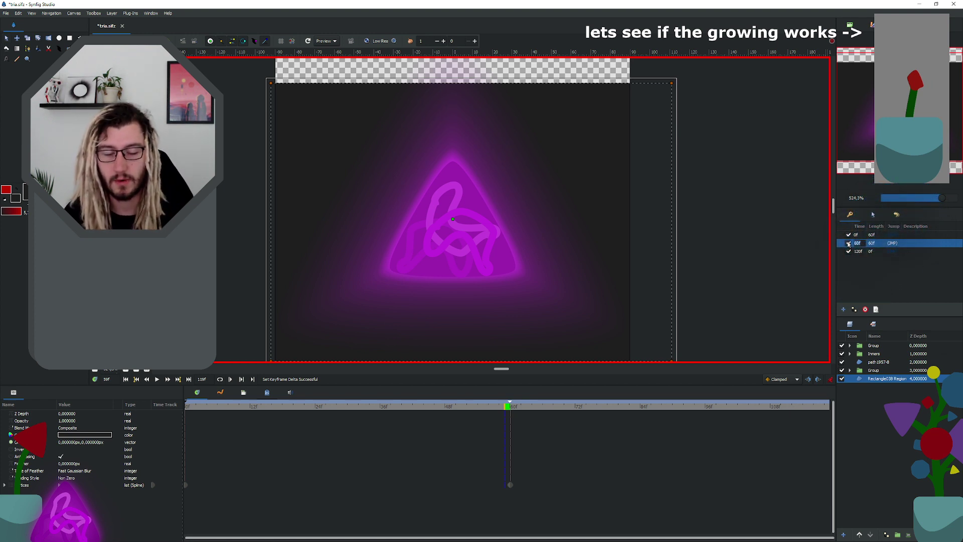
{"action": "key", "text": "Return"}
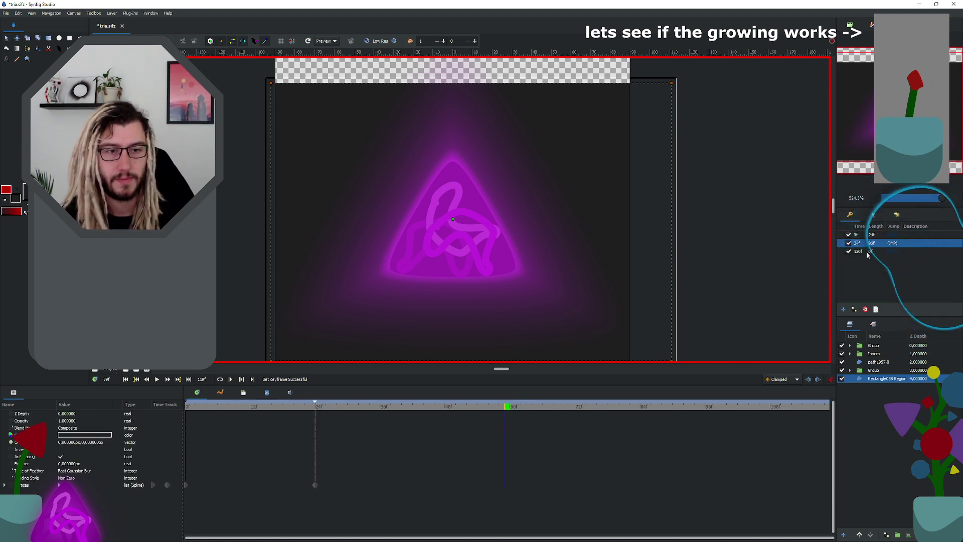
Step: Check the frames per second in the canvas time settings and close the properties
{"action": "left_click", "coordinate": [74, 13]}
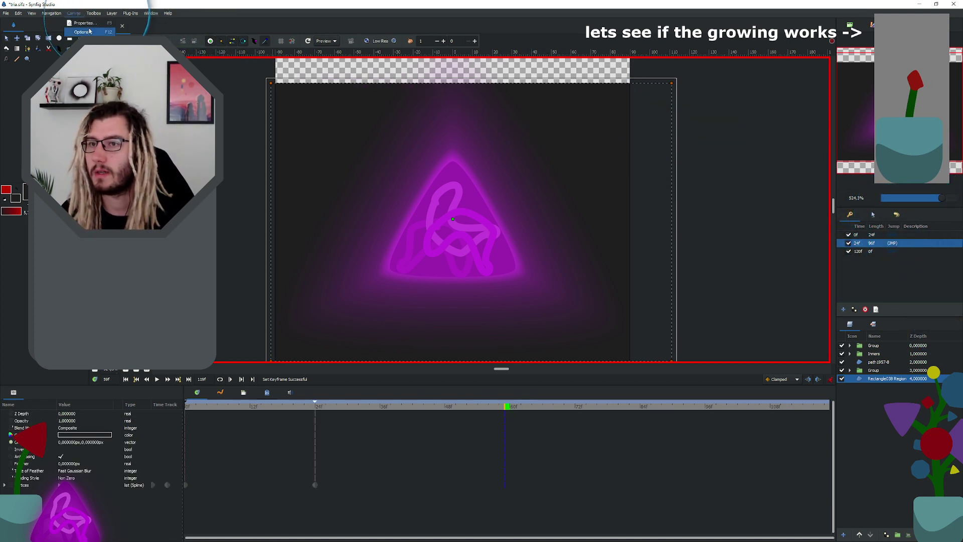
{"action": "left_click", "coordinate": [89, 28]}
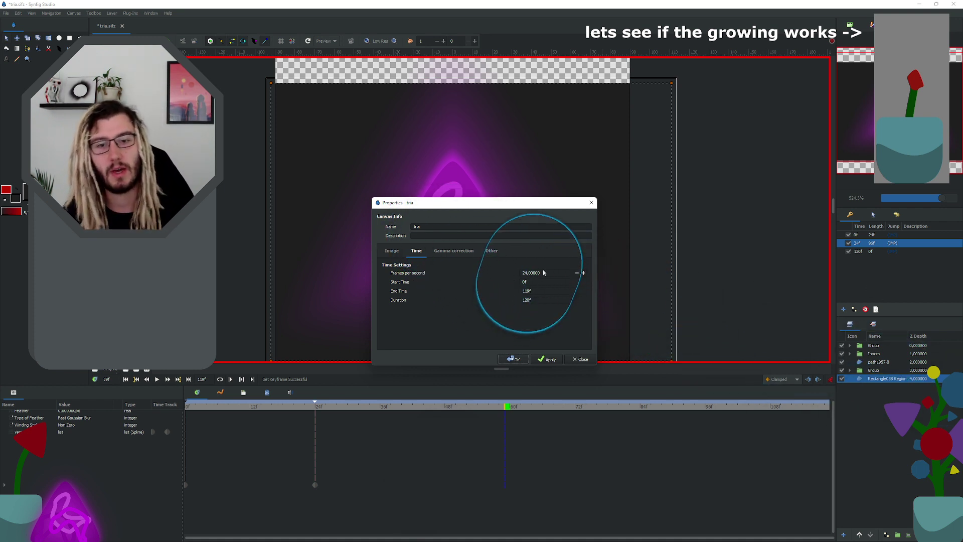
{"action": "left_click_drag", "start_coordinate": [544, 272], "coordinate": [510, 273]}
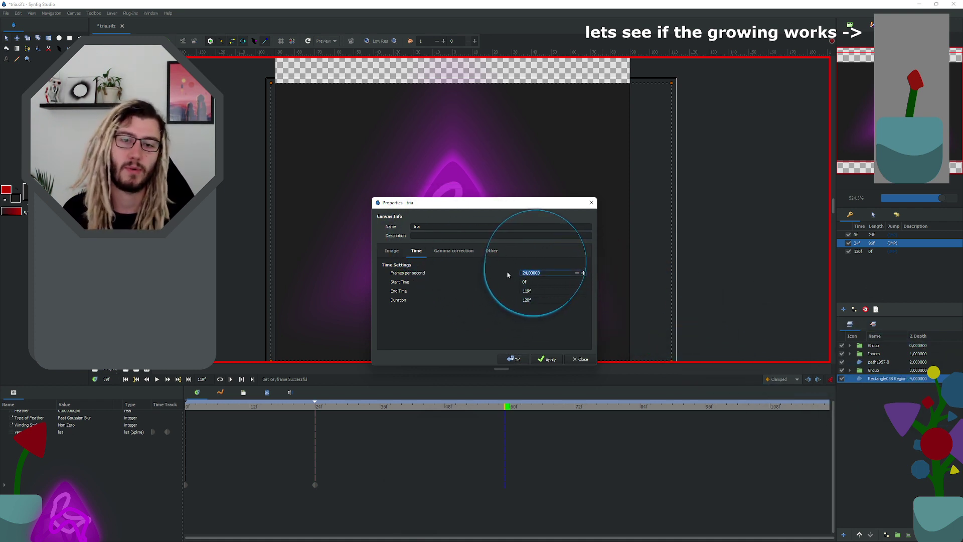
{"action": "left_click", "coordinate": [514, 359]}
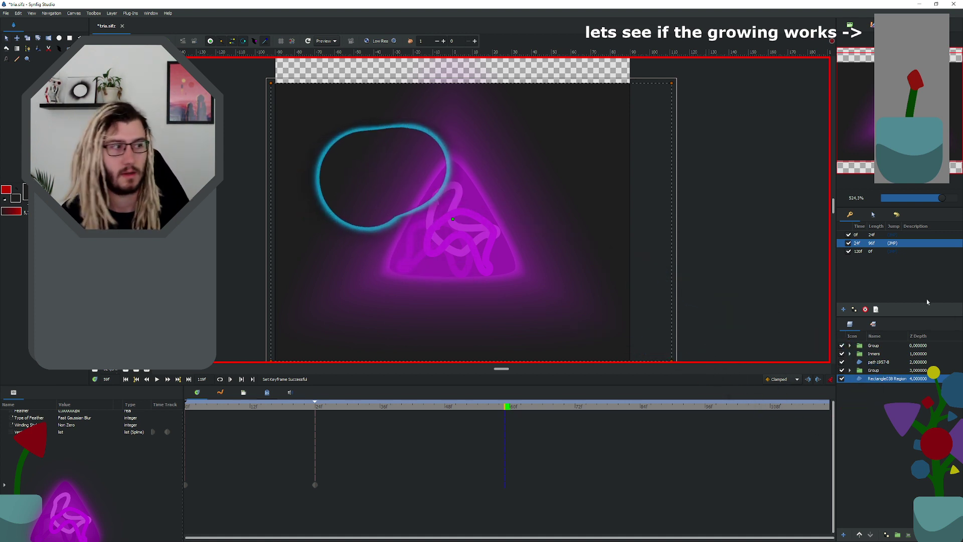
Step: Go to the keyframe at frame 24 and slightly reduce the size of the Radial Blur in the topmost Group
{"action": "left_click", "coordinate": [894, 235]}
{"action": "left_click", "coordinate": [894, 243]}
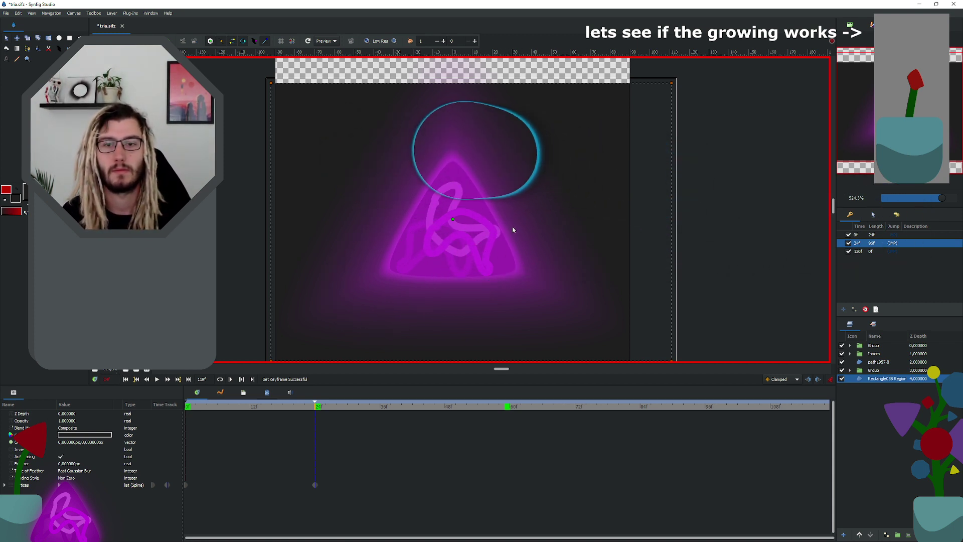
{"action": "left_click", "coordinate": [850, 345]}
{"action": "left_click", "coordinate": [889, 356]}
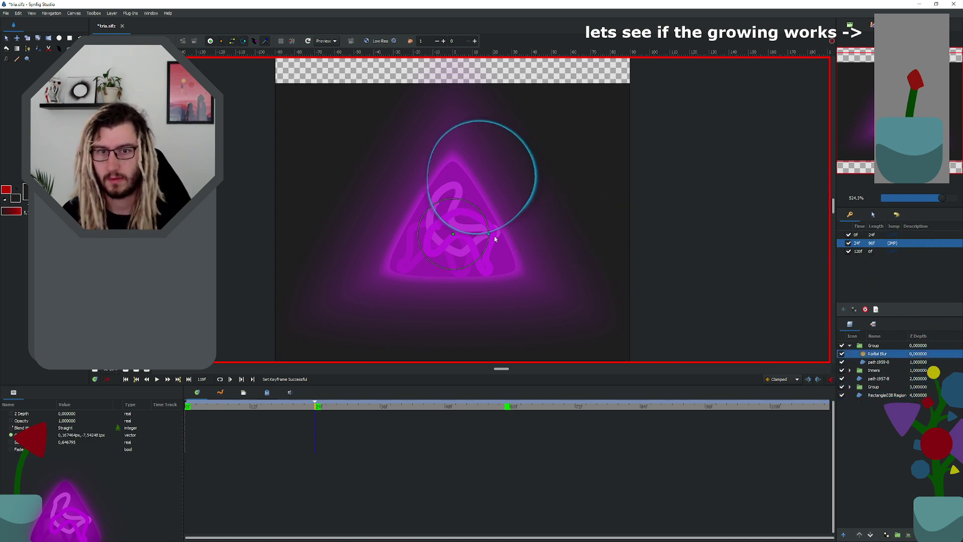
{"action": "left_click_drag", "start_coordinate": [488, 234], "coordinate": [484, 234]}
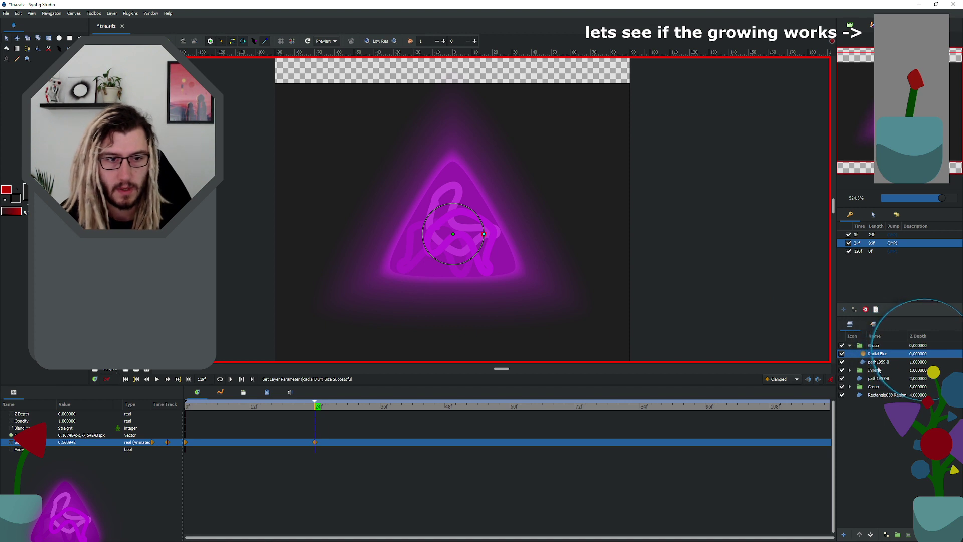
Step: Expand the lower Group and inspect the parameters of its Radial Blur, the triangle path and the Inners group
{"action": "left_click", "coordinate": [851, 387]}
{"action": "left_click", "coordinate": [878, 395]}
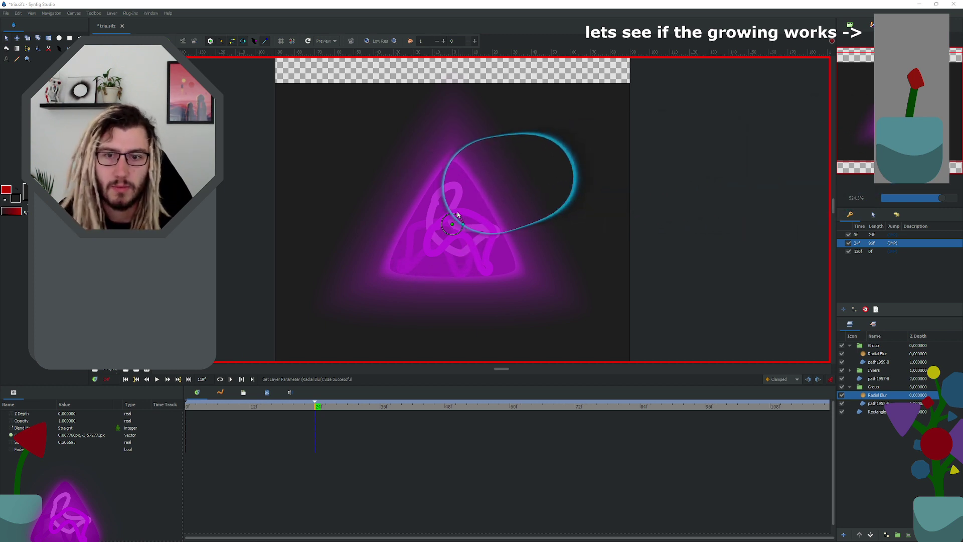
{"action": "left_click", "coordinate": [442, 227]}
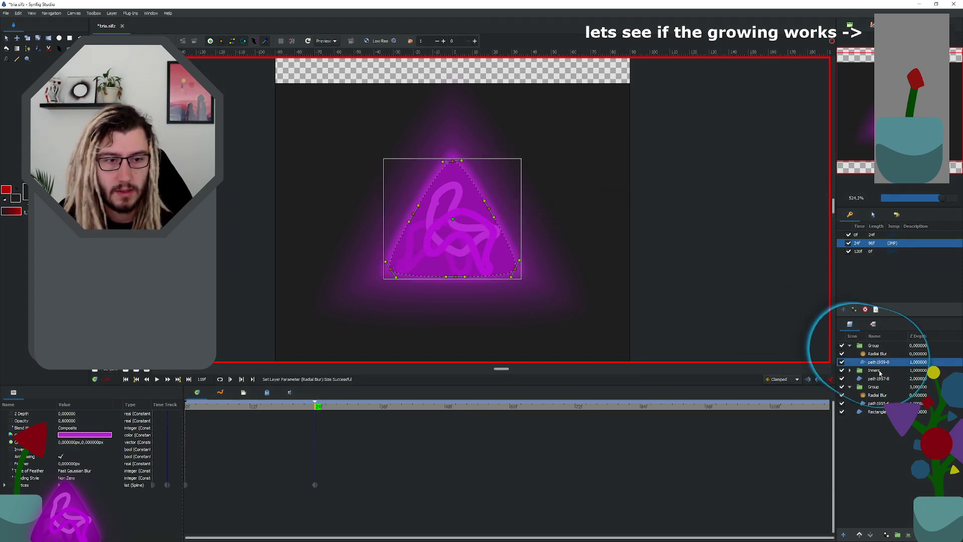
{"action": "left_click", "coordinate": [874, 370]}
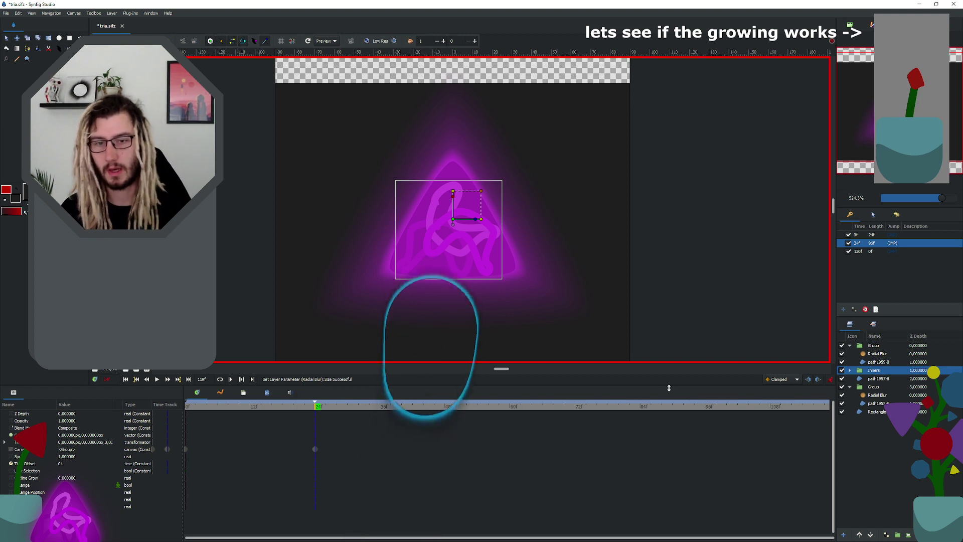
{"action": "left_click_drag", "start_coordinate": [547, 416], "coordinate": [542, 423]}
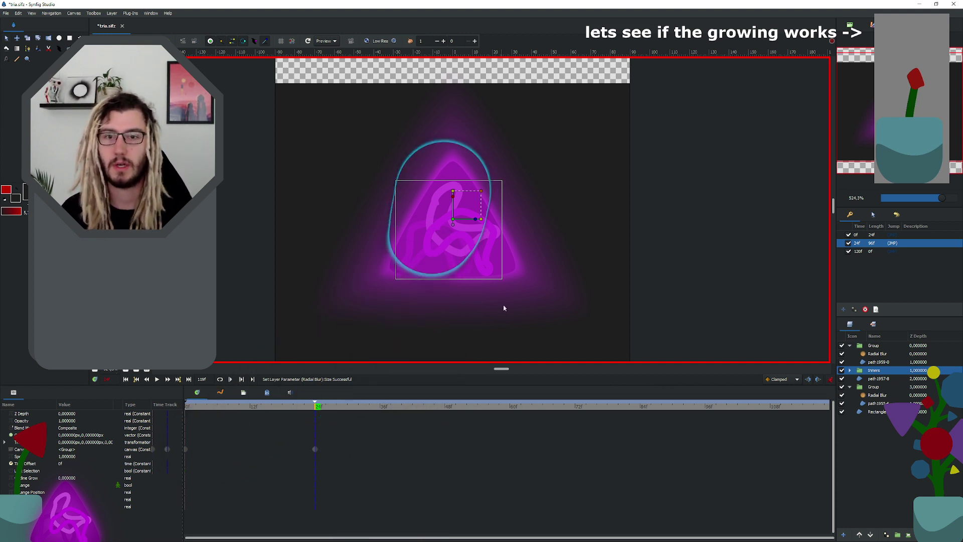
Step: Undo the recent blur and keyframe edits back to the added frame 119 keyframe, and save the file
{"action": "key", "text": "Delete"}
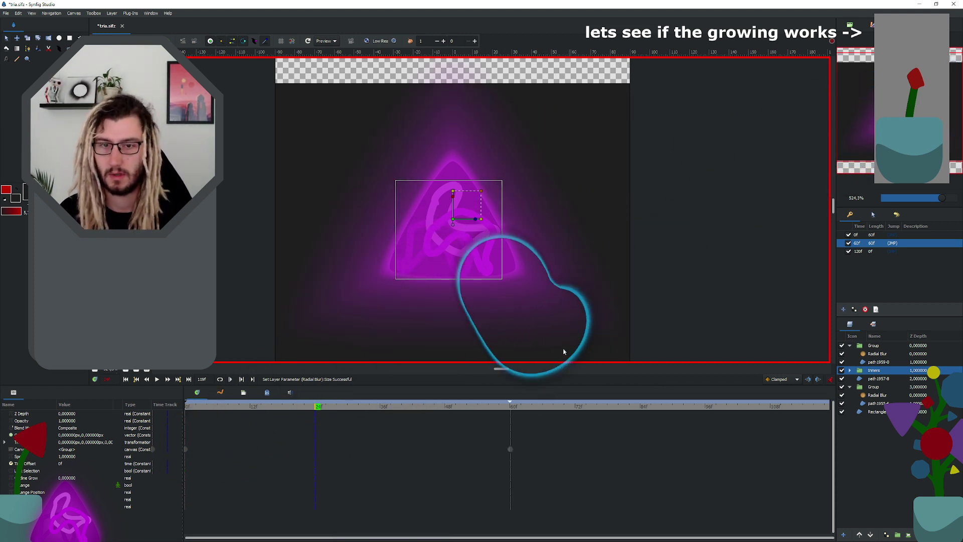
{"action": "key", "text": "Delete"}
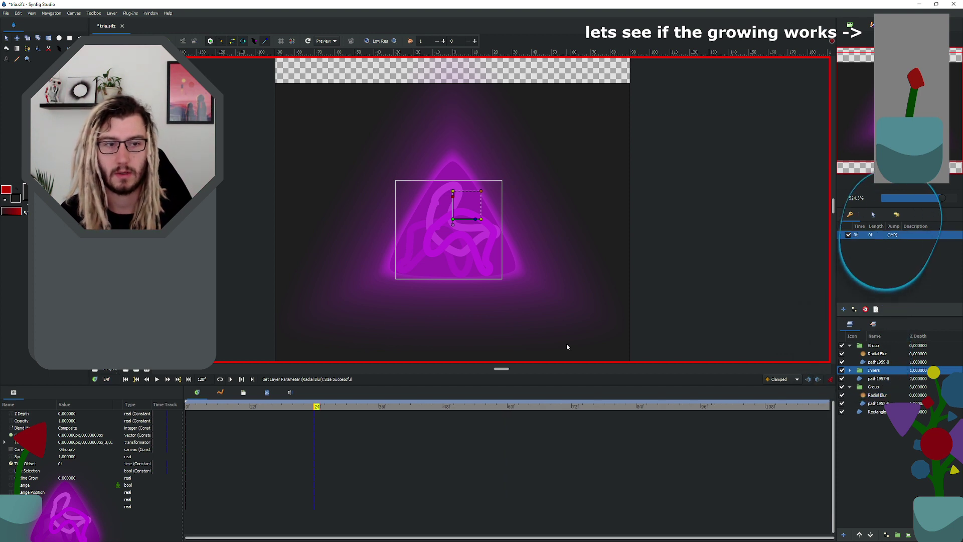
{"action": "key", "text": "ctrl+z"}
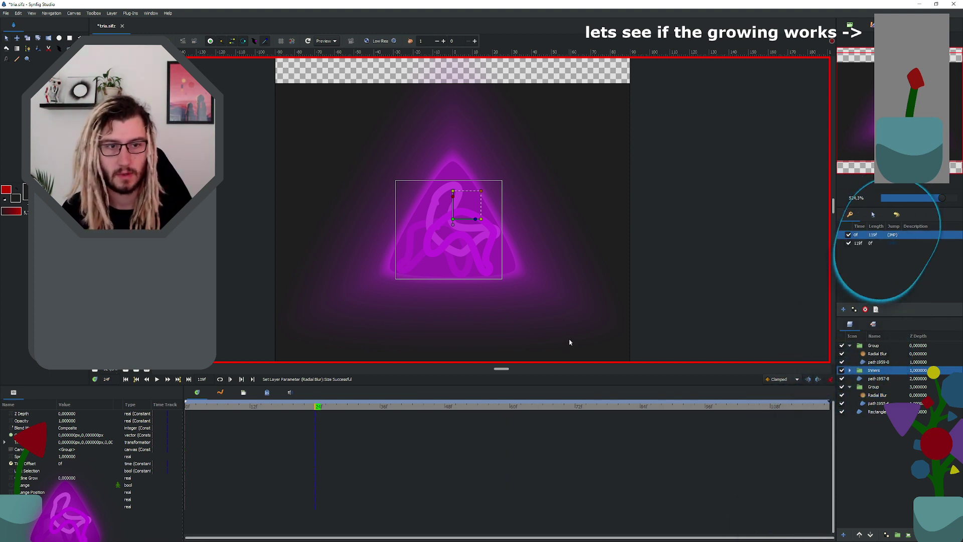
{"action": "key", "text": "ctrl+s"}
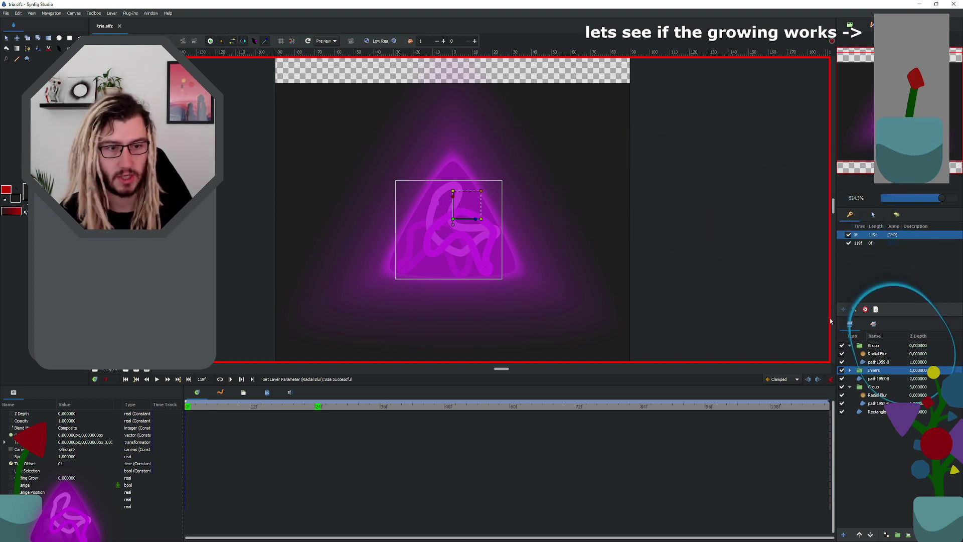
{"action": "left_click", "coordinate": [897, 214]}
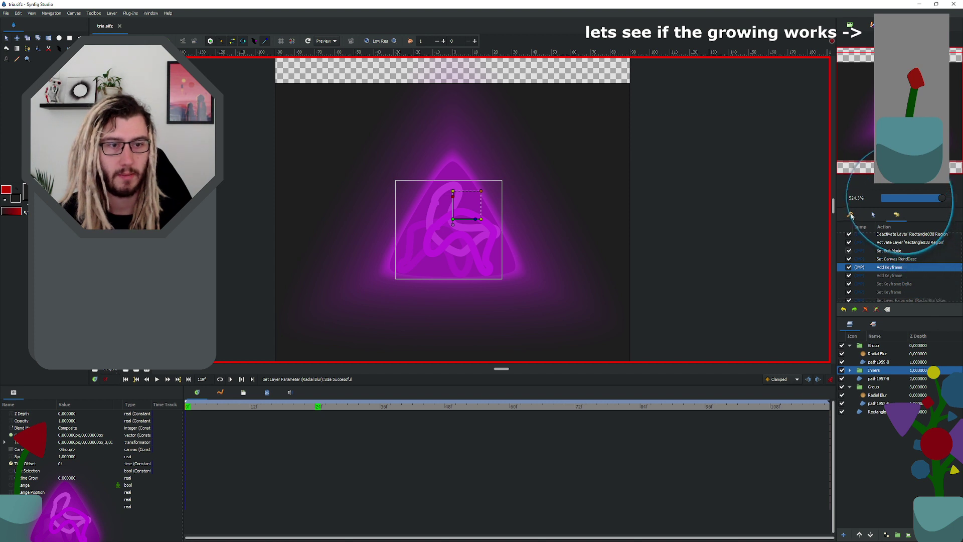
{"action": "left_click", "coordinate": [852, 216]}
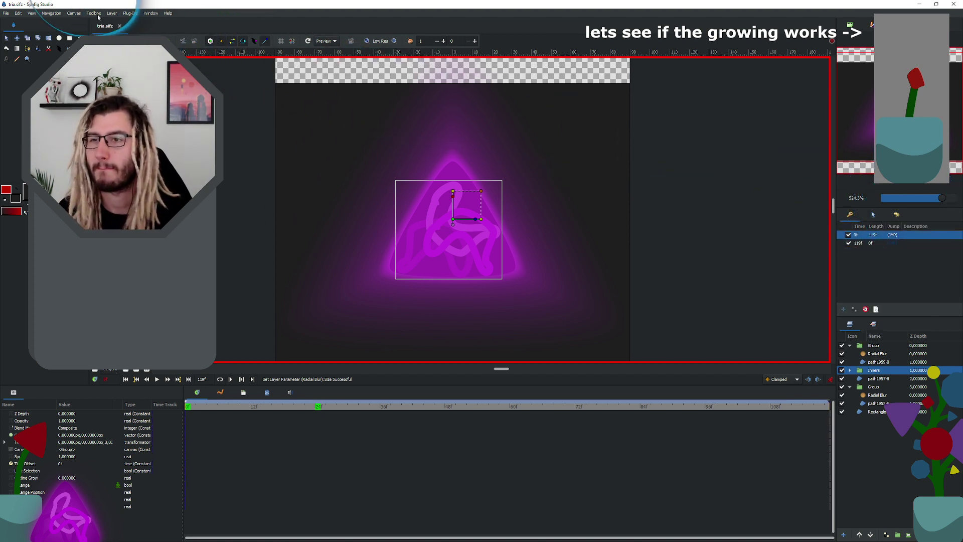
Step: Add a keyframe at frame 24 and jump to it
{"action": "left_click", "coordinate": [95, 380]}
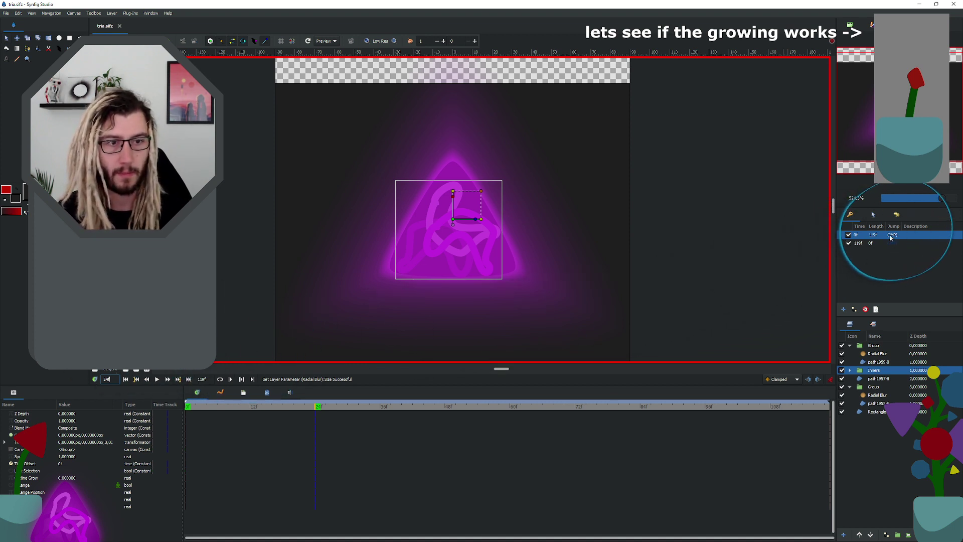
{"action": "left_click", "coordinate": [843, 309]}
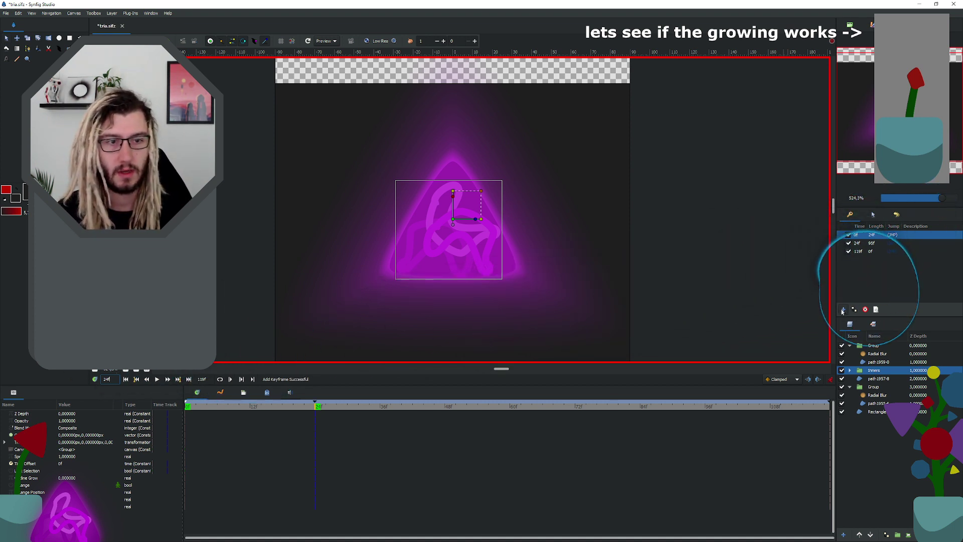
{"action": "left_click", "coordinate": [873, 243]}
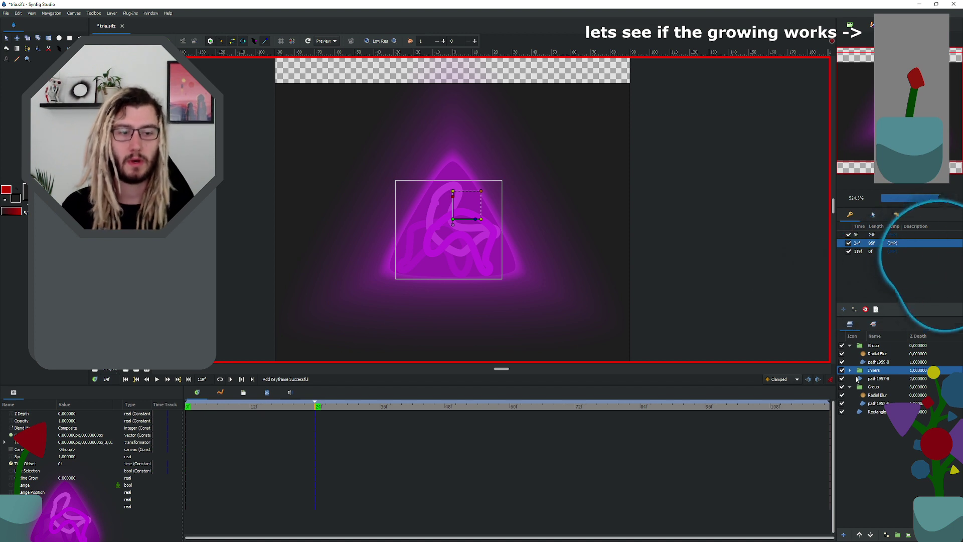
Step: Expand the Inners group and reshape path1965-1 at frame 24, raising its upper curves and moving its lower and outer vertices inward
{"action": "left_click", "coordinate": [877, 379]}
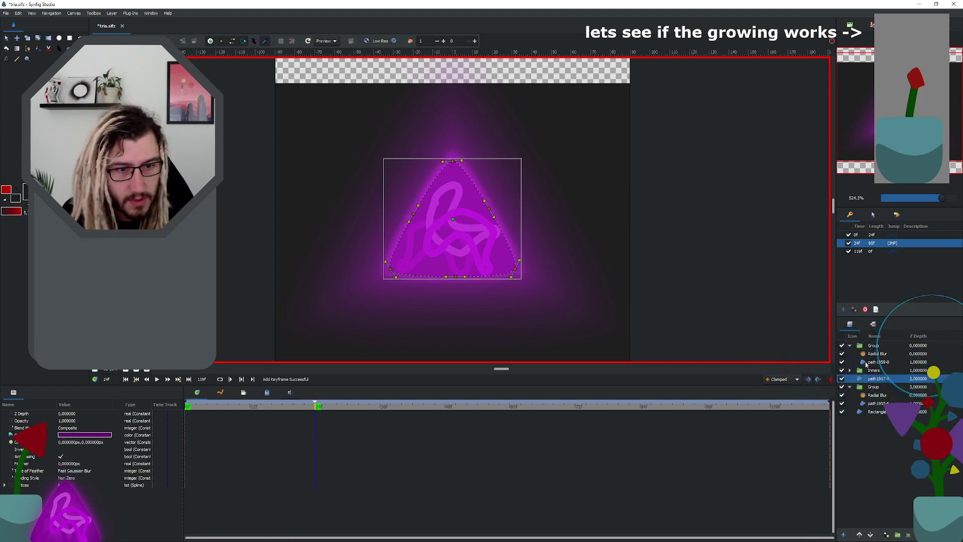
{"action": "left_click", "coordinate": [850, 370]}
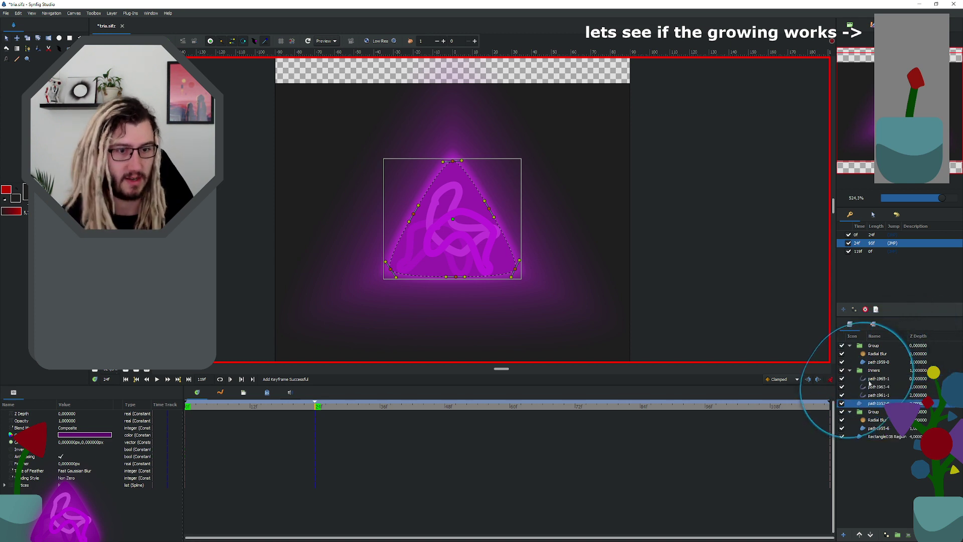
{"action": "left_click", "coordinate": [875, 379]}
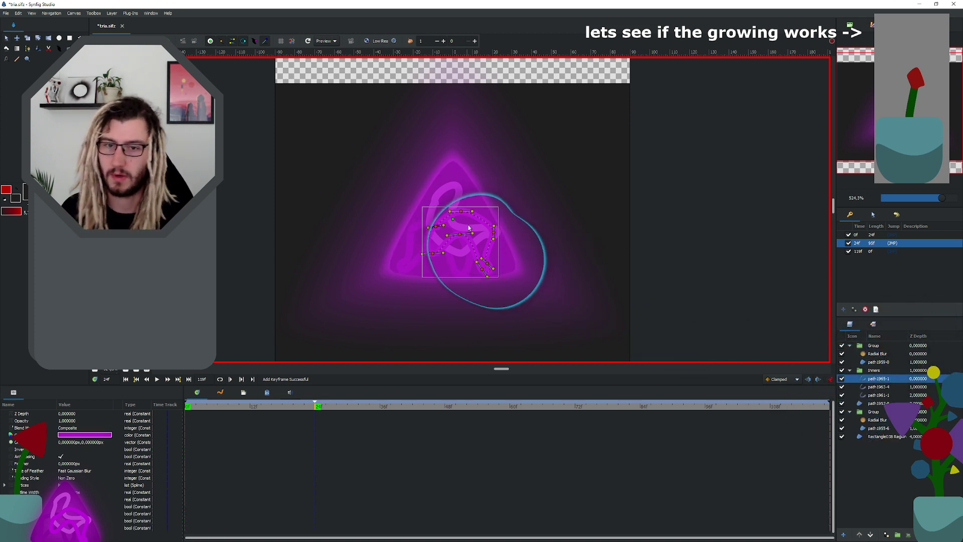
{"action": "scroll", "coordinate": [468, 225], "scroll_direction": "up", "scroll_amount": 4}
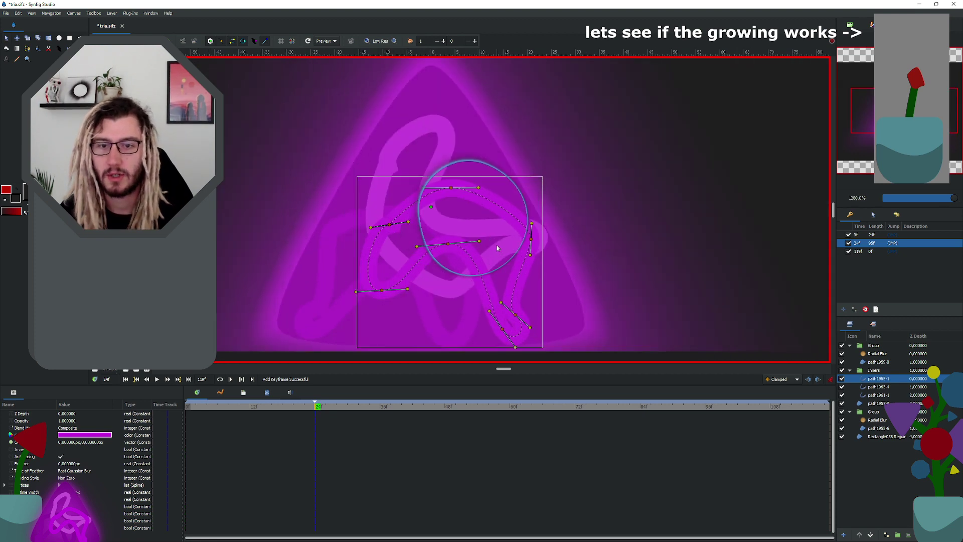
{"action": "scroll", "coordinate": [497, 246], "scroll_direction": "up", "scroll_amount": 1}
{"action": "scroll", "coordinate": [496, 244], "scroll_direction": "down", "scroll_amount": 2}
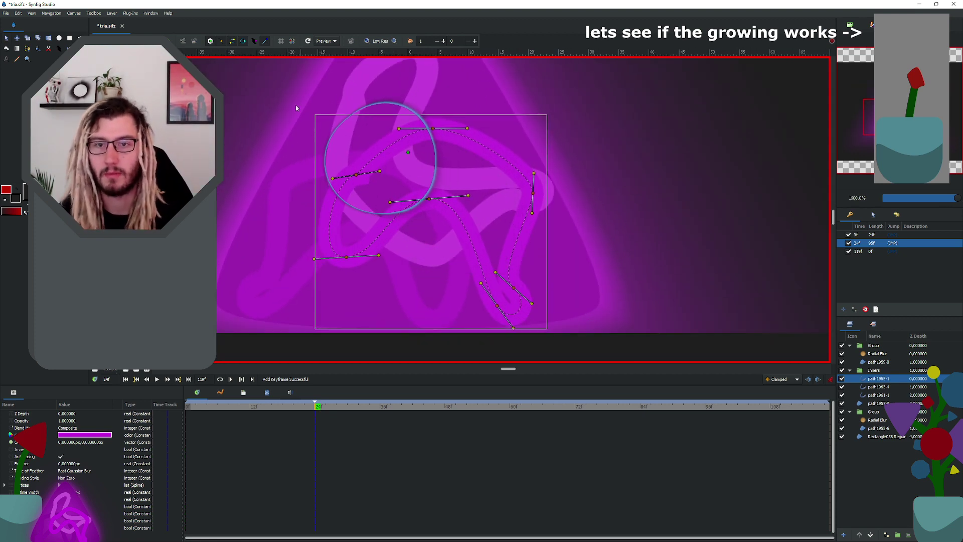
{"action": "left_click_drag", "start_coordinate": [427, 203], "coordinate": [433, 159]}
{"action": "left_click_drag", "start_coordinate": [509, 317], "coordinate": [497, 308]}
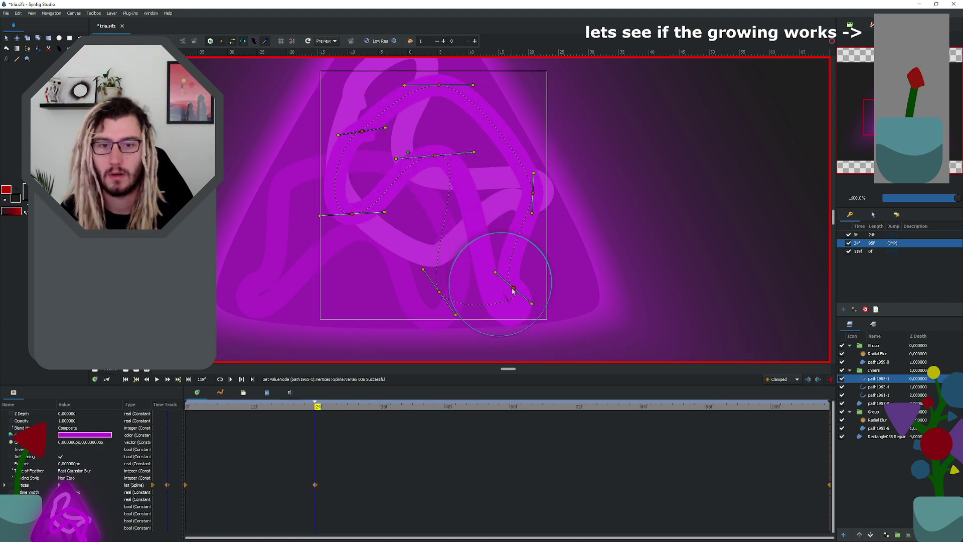
{"action": "left_click_drag", "start_coordinate": [513, 290], "coordinate": [493, 289]}
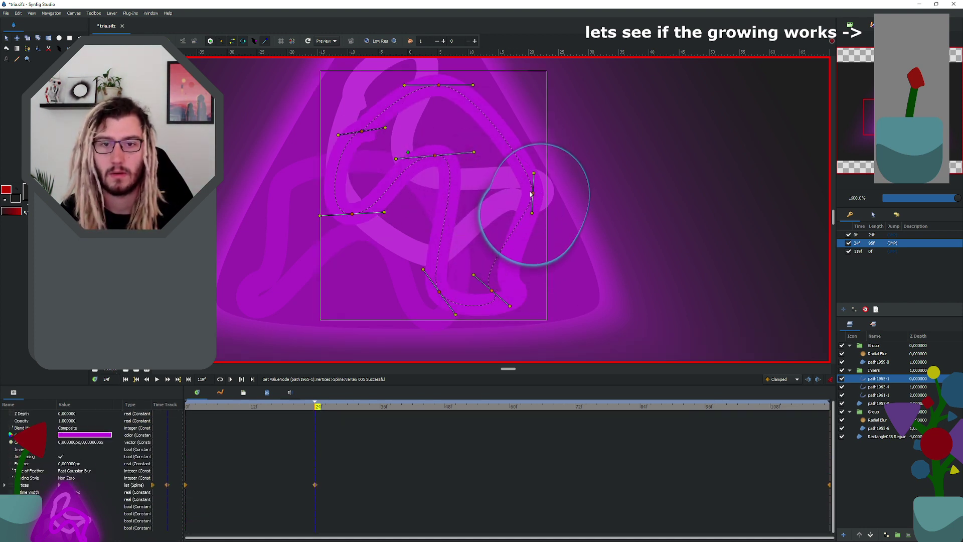
{"action": "left_click_drag", "start_coordinate": [534, 196], "coordinate": [494, 196]}
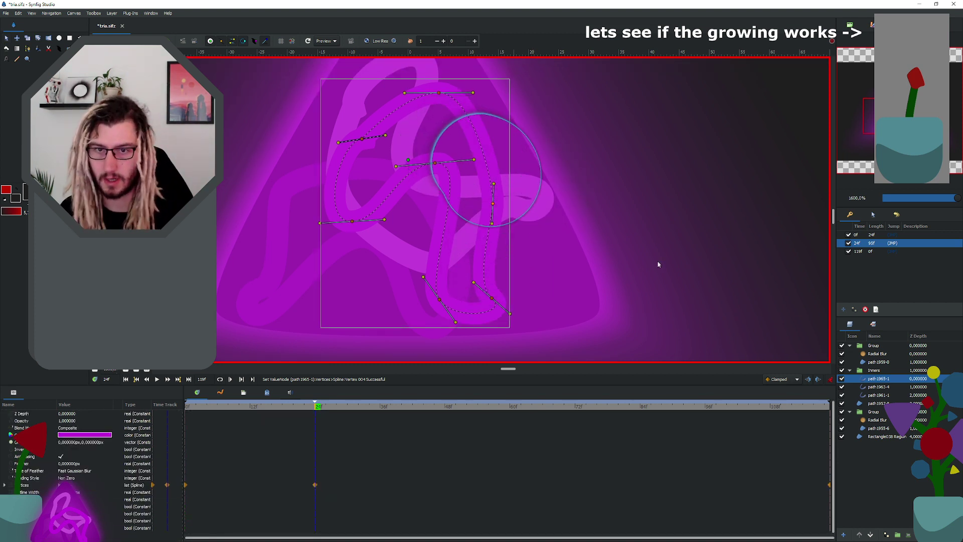
Step: Shift path1963-4 down and left at frame 24, then raise its outer tip vertices and move its lowest vertex further left
{"action": "left_click", "coordinate": [853, 387]}
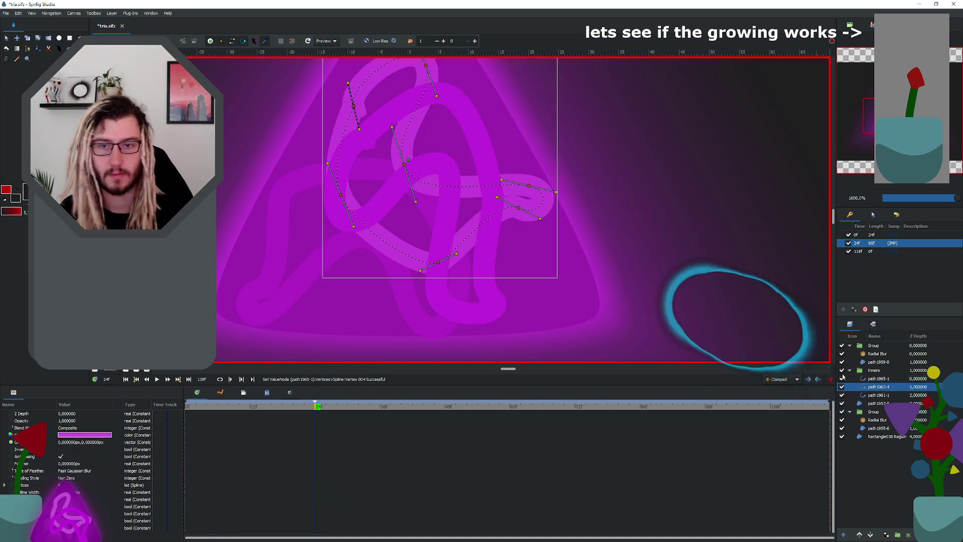
{"action": "left_click", "coordinate": [404, 165]}
{"action": "left_click_drag", "start_coordinate": [405, 165], "coordinate": [377, 199]}
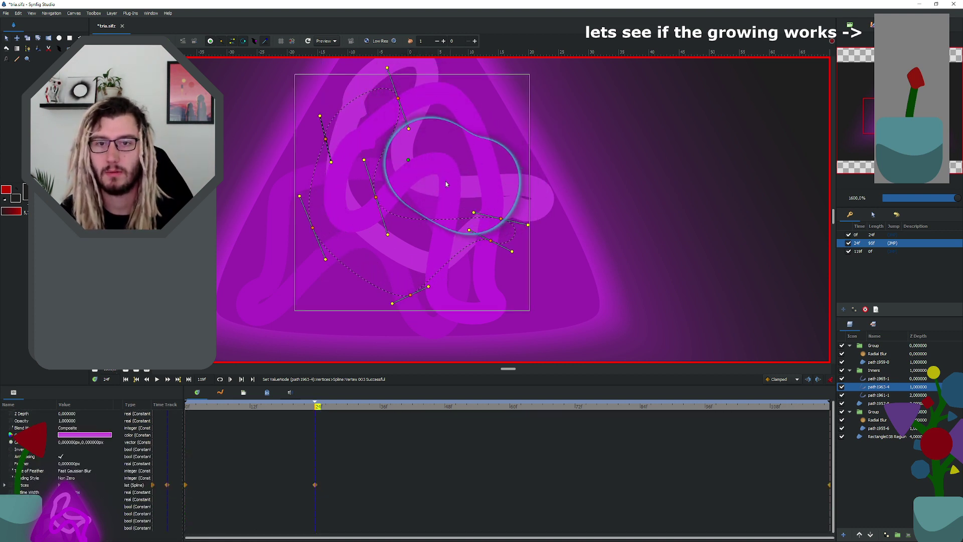
{"action": "scroll", "coordinate": [469, 240], "scroll_direction": "down", "scroll_amount": 1}
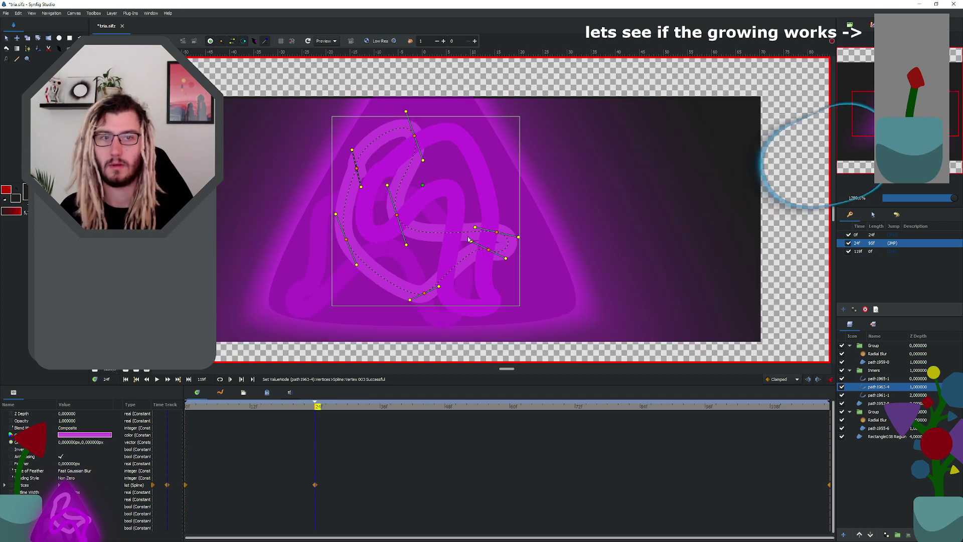
{"action": "scroll", "coordinate": [469, 240], "scroll_direction": "up", "scroll_amount": 1}
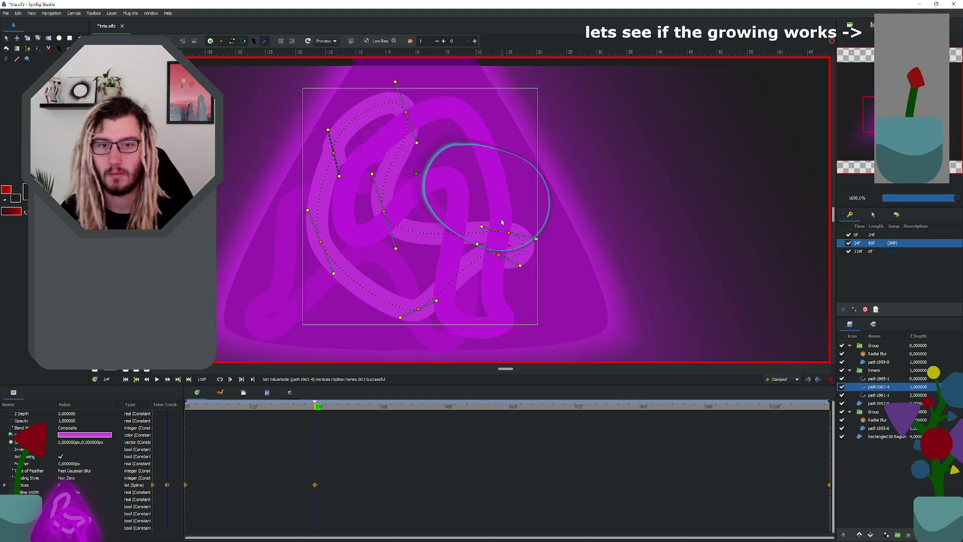
{"action": "left_click_drag", "start_coordinate": [509, 233], "coordinate": [498, 190]}
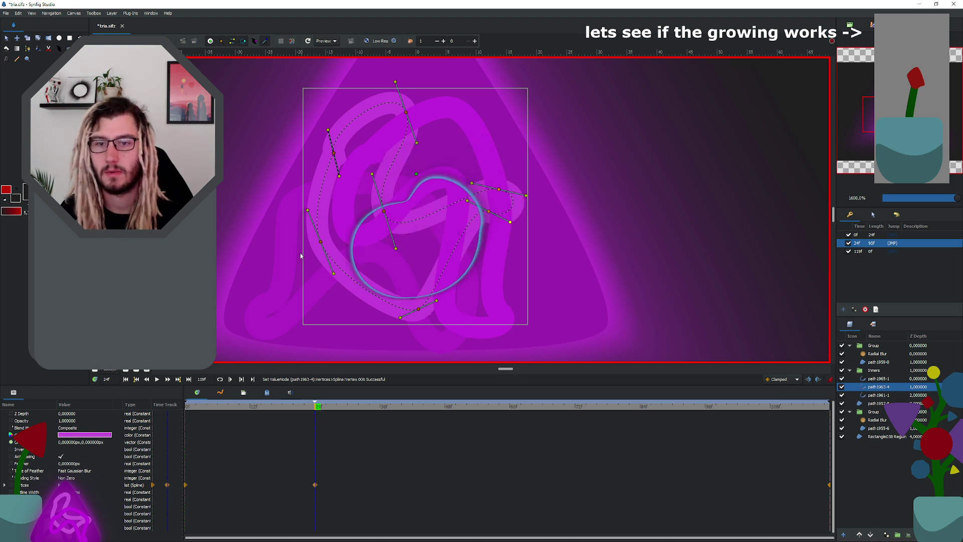
{"action": "left_click_drag", "start_coordinate": [418, 309], "coordinate": [362, 319]}
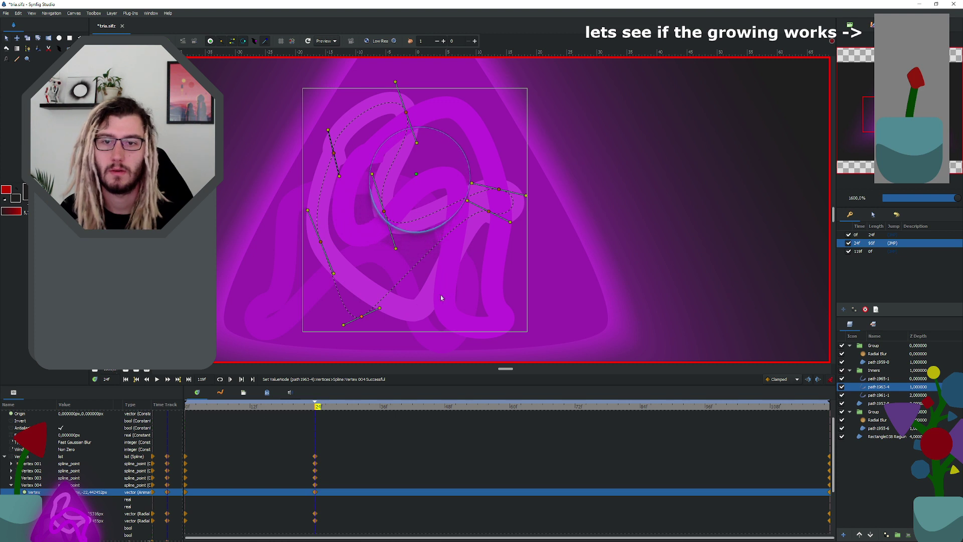
Step: Raise the upper and inner vertices of path1963-4 and nudge its overlapping end vertices slightly outward
{"action": "left_click", "coordinate": [384, 211]}
{"action": "left_click_drag", "start_coordinate": [417, 160], "coordinate": [394, 101]}
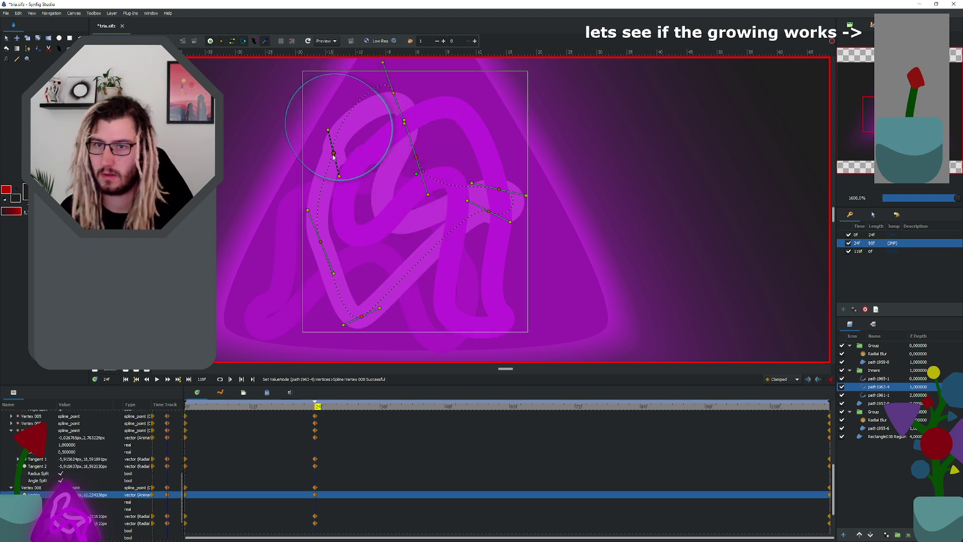
{"action": "left_click_drag", "start_coordinate": [334, 157], "coordinate": [283, 188]}
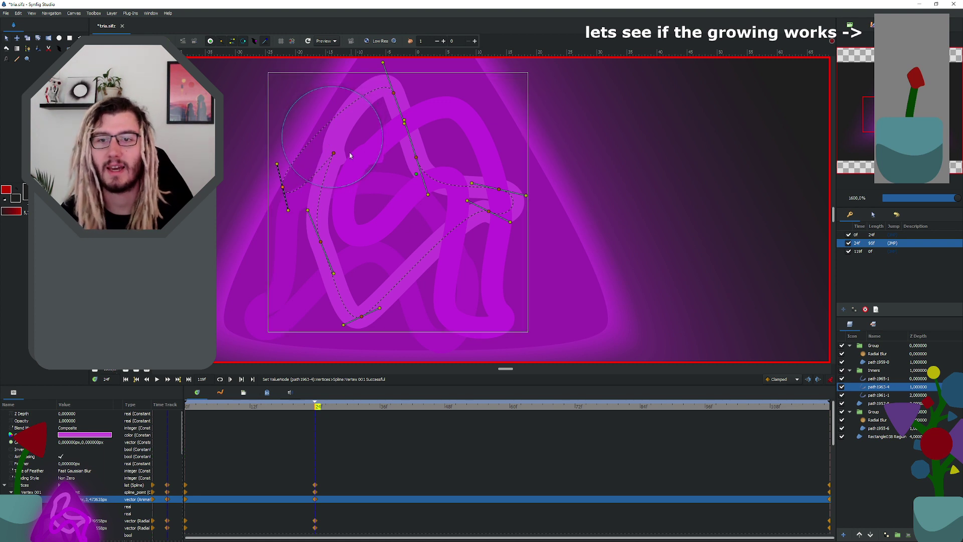
{"action": "key", "text": "ctrl+z"}
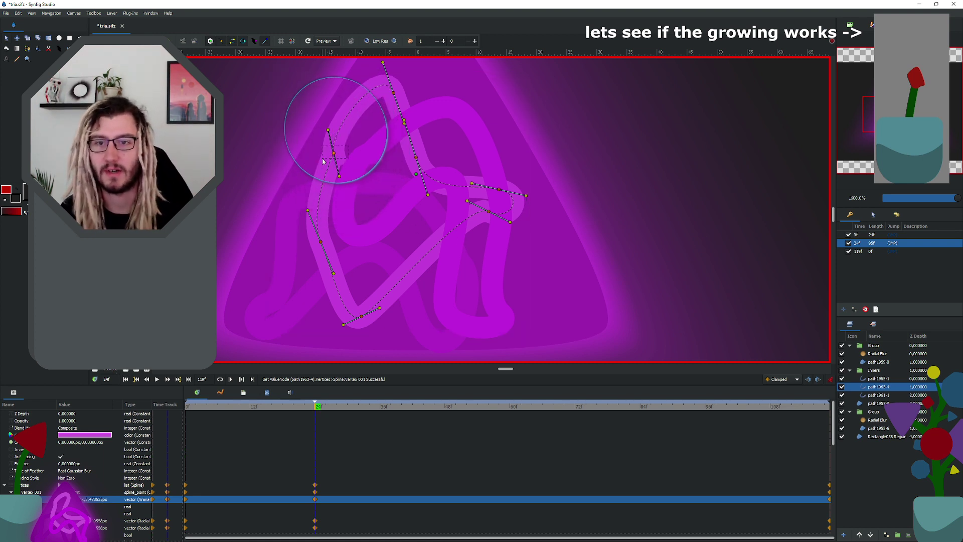
{"action": "left_click_drag", "start_coordinate": [333, 154], "coordinate": [326, 158]}
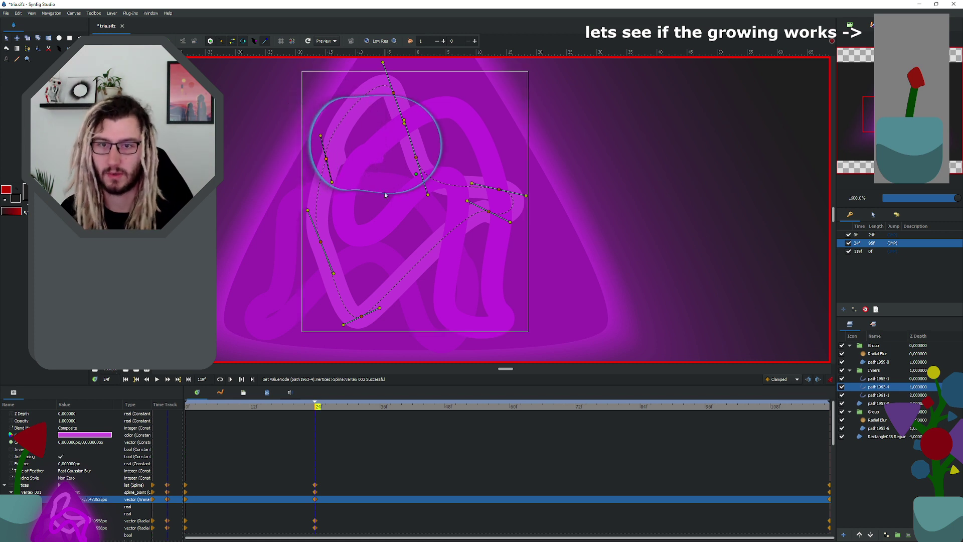
Step: Shift path1961-1 up and right at frame 24, then pull its end vertices outward and move its lower vertex left
{"action": "left_click", "coordinate": [867, 397]}
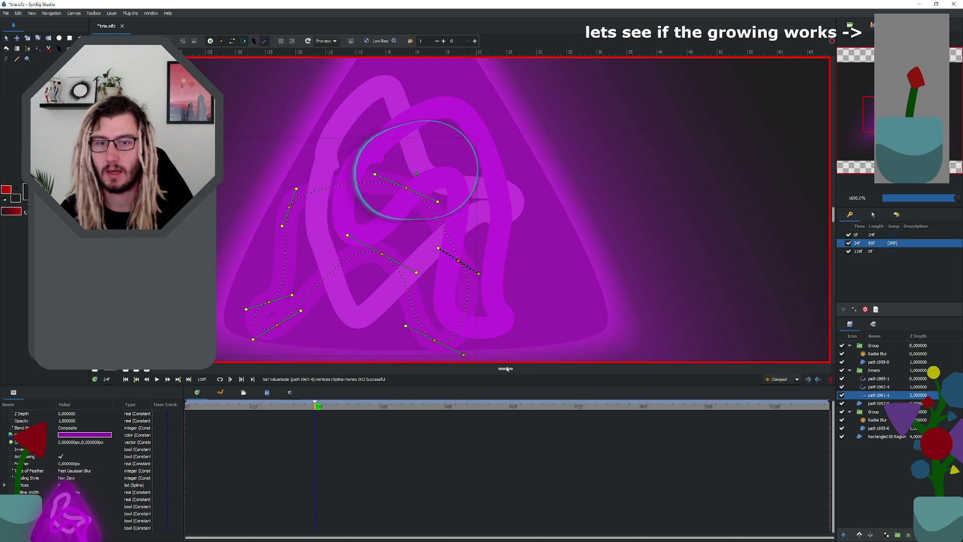
{"action": "left_click_drag", "start_coordinate": [453, 351], "coordinate": [464, 326]}
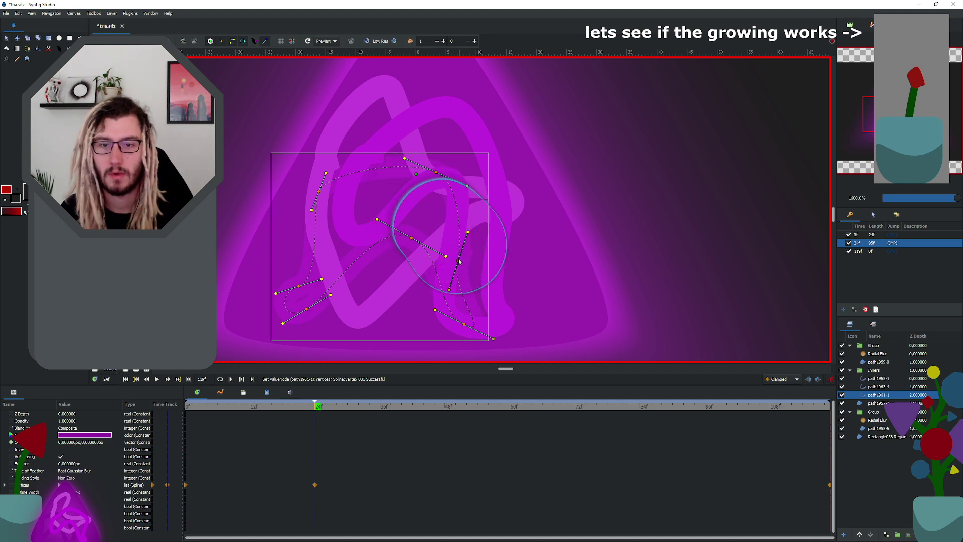
{"action": "mouse_move", "coordinate": [459, 261]}
{"action": "left_mouse_down"}
{"action": "mouse_move", "coordinate": [530, 256]}
{"action": "mouse_move", "coordinate": [447, 258]}
{"action": "left_mouse_up"}
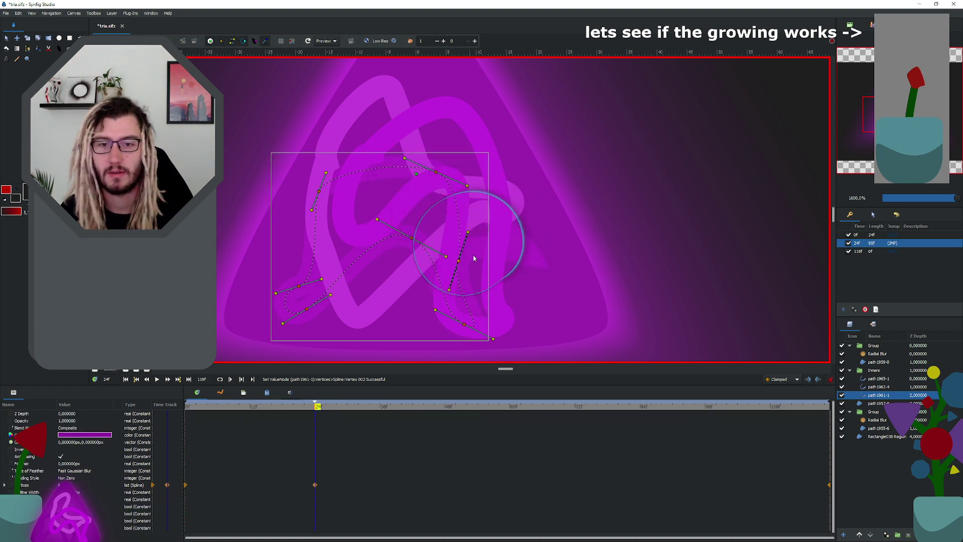
{"action": "key", "text": "ctrl+z"}
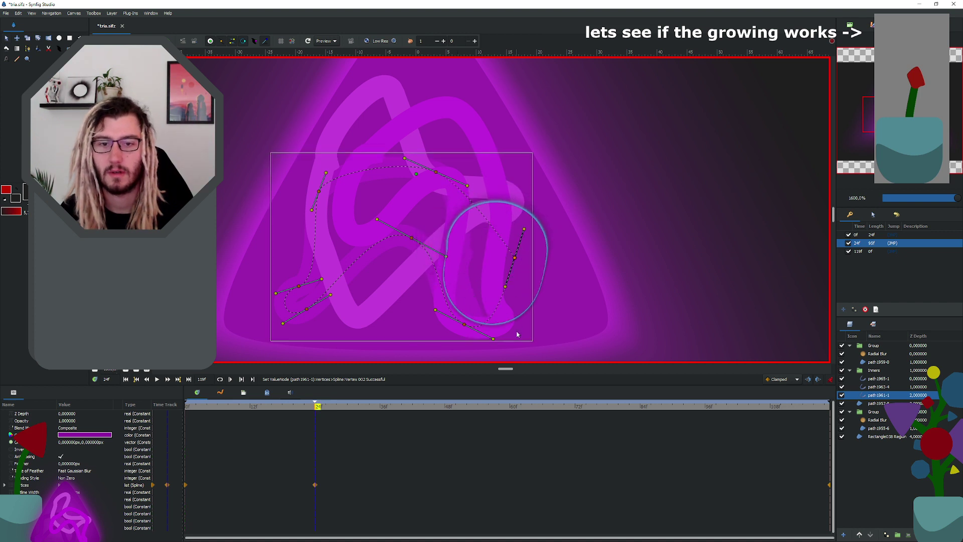
{"action": "left_click_drag", "start_coordinate": [465, 326], "coordinate": [417, 319]}
{"action": "left_click", "coordinate": [436, 172]}
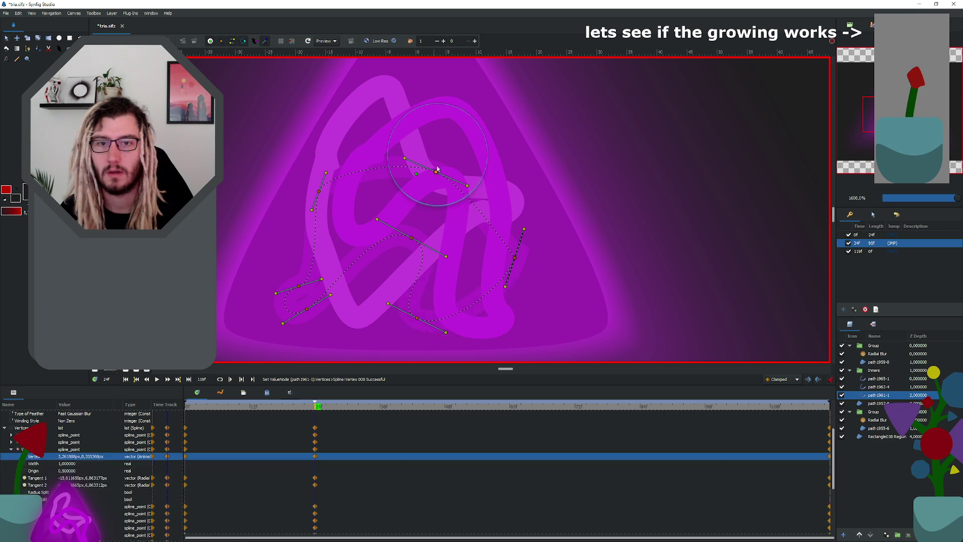
{"action": "scroll", "coordinate": [404, 211], "scroll_direction": "down", "scroll_amount": 2}
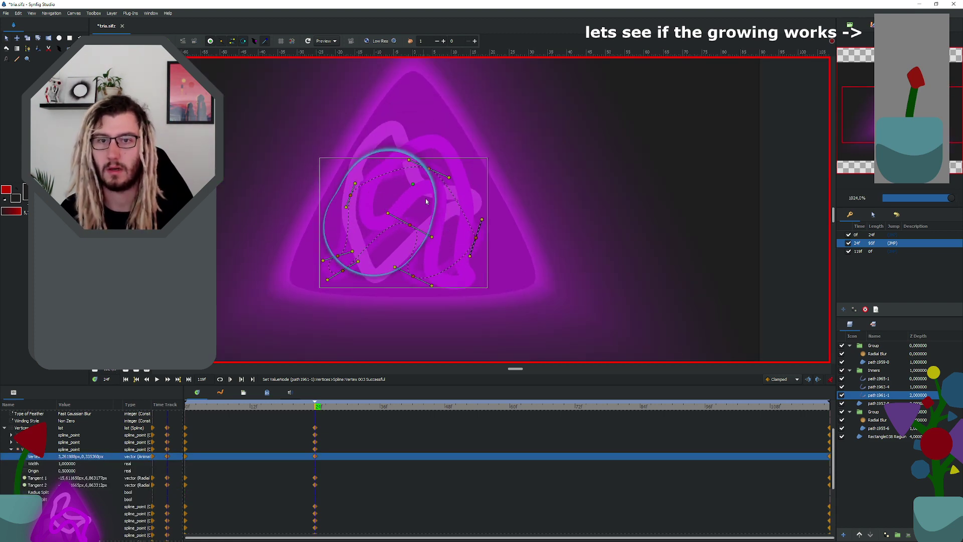
Step: Save the file and render a first preview of the animation
{"action": "left_click", "coordinate": [196, 41]}
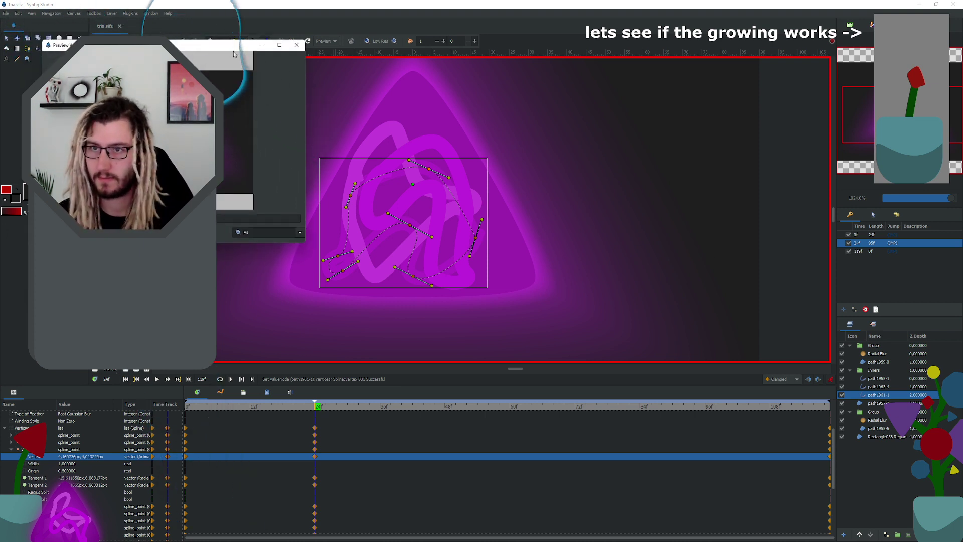
{"action": "left_click", "coordinate": [296, 226]}
{"action": "left_click", "coordinate": [501, 120]}
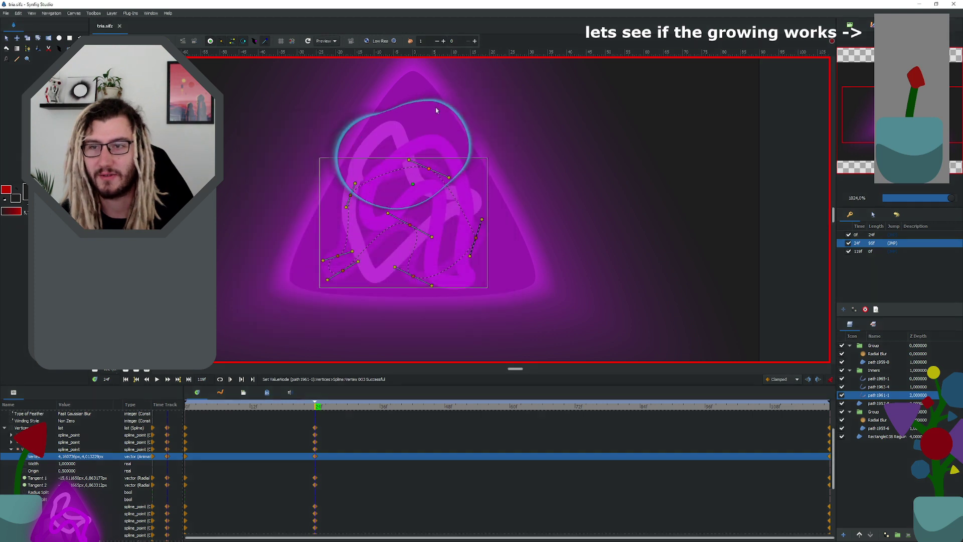
Step: Render the animation preview again and inspect the moving inner paths in the Preview Window
{"action": "left_click", "coordinate": [196, 43]}
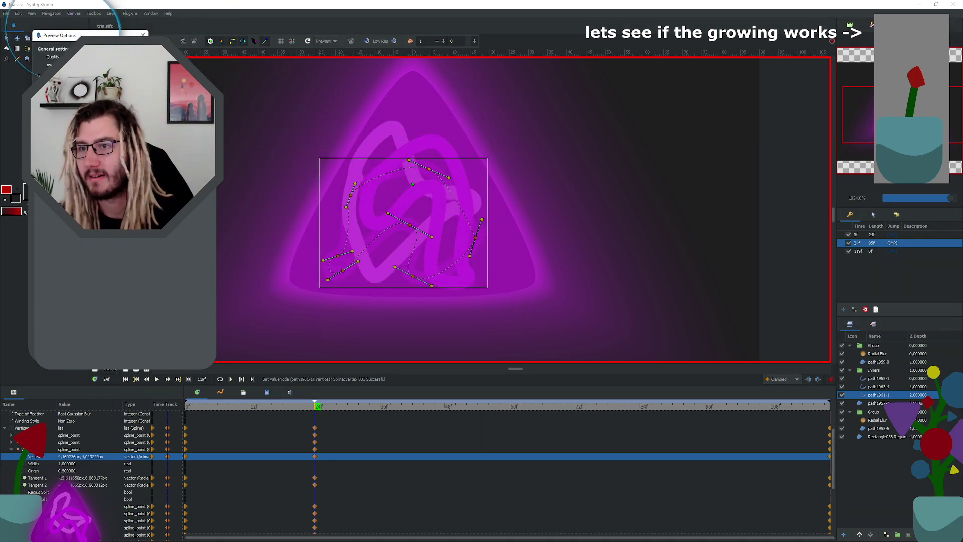
{"action": "left_click", "coordinate": [302, 539]}
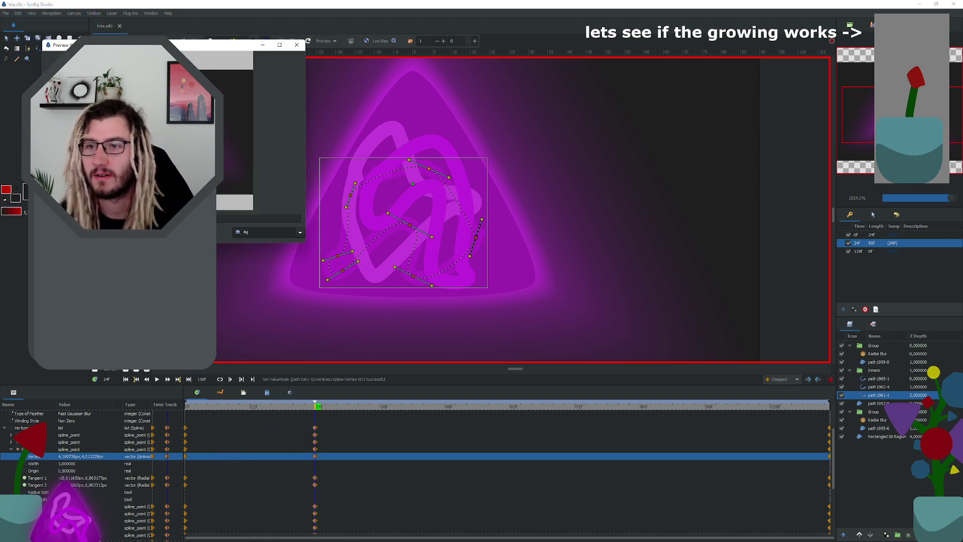
{"action": "left_click", "coordinate": [297, 44]}
{"action": "left_click", "coordinate": [196, 41]}
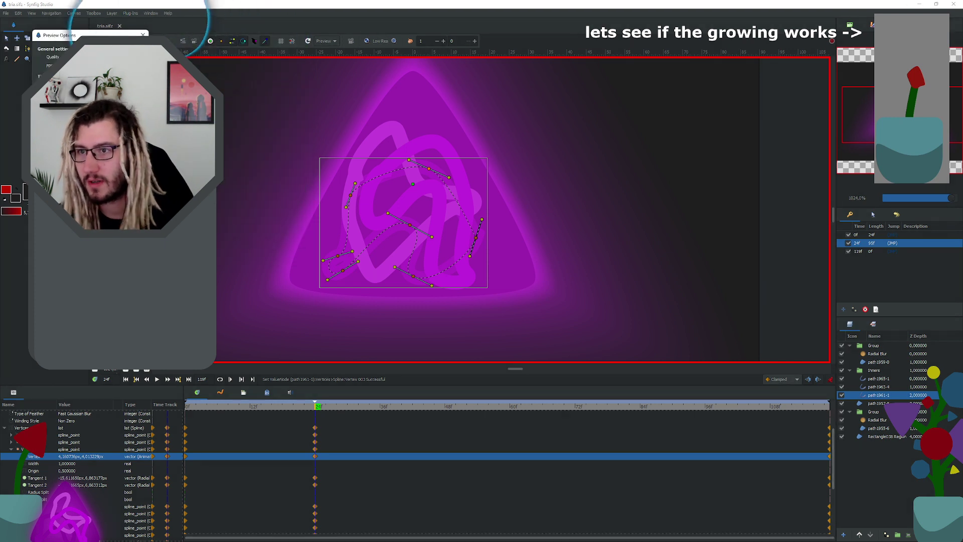
{"action": "left_click", "coordinate": [73, 68]}
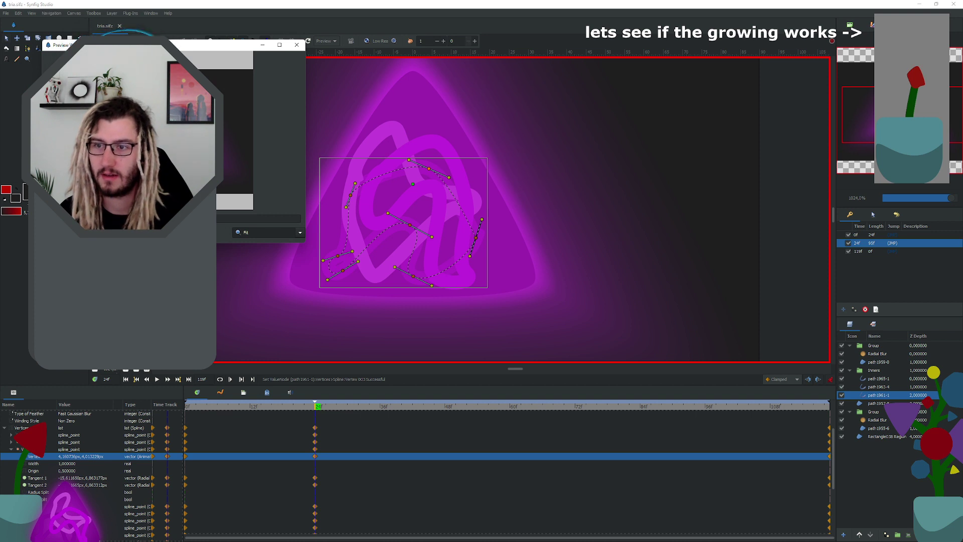
{"action": "left_click_drag", "start_coordinate": [200, 47], "coordinate": [361, 169]}
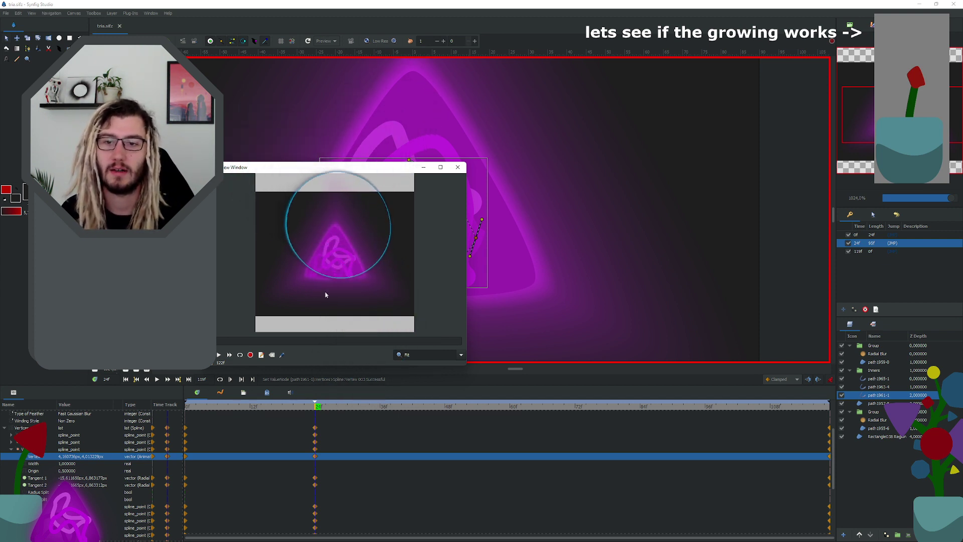
{"action": "left_click", "coordinate": [458, 168]}
Step: Scrub the timeline from the start to frame 24 and play the animation on the canvas to check the path movement
{"action": "left_click", "coordinate": [212, 406]}
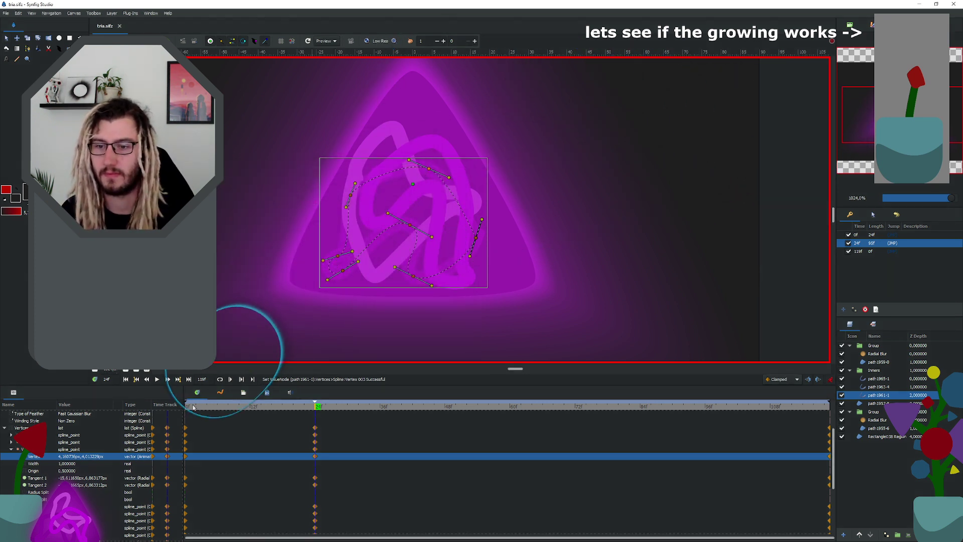
{"action": "left_click_drag", "start_coordinate": [212, 406], "coordinate": [315, 409]}
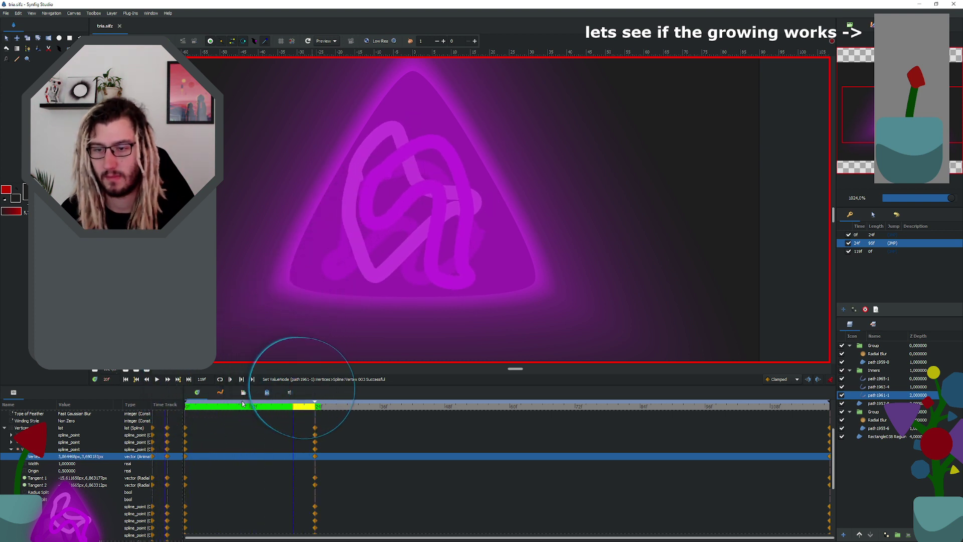
{"action": "key", "text": "space"}
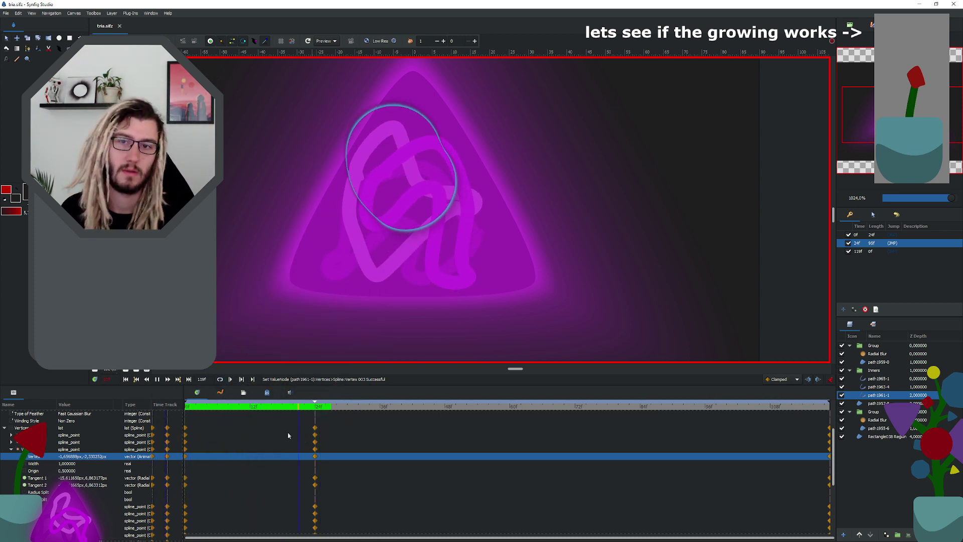
{"action": "key", "text": "space"}
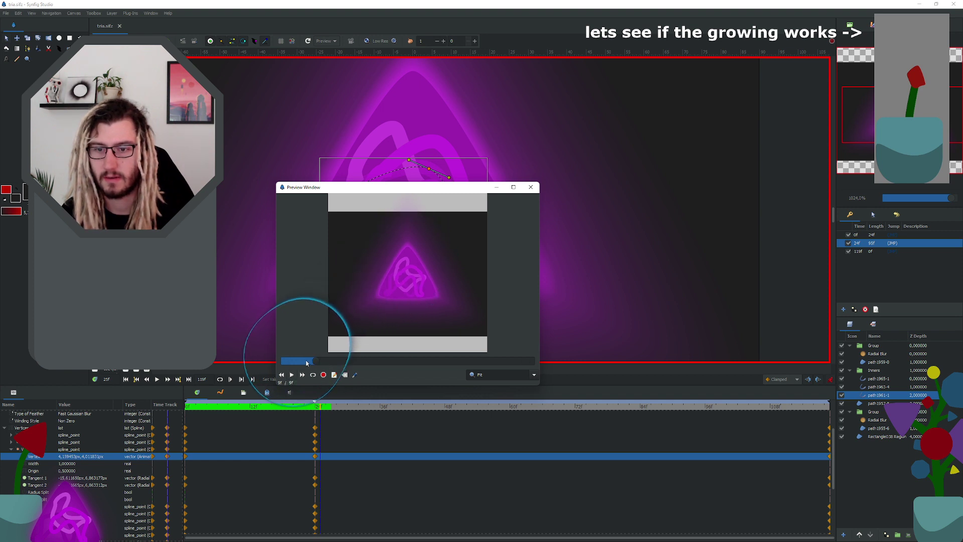
Step: Play the rendered preview, enlarge the Preview Window to inspect the inner path movement, and close it
{"action": "left_click", "coordinate": [292, 375]}
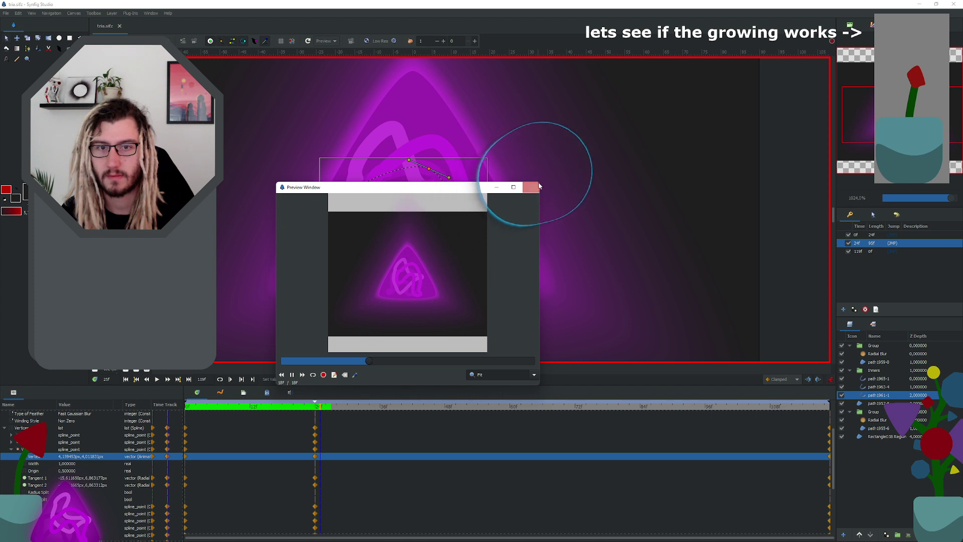
{"action": "left_click_drag", "start_coordinate": [541, 182], "coordinate": [784, 72]}
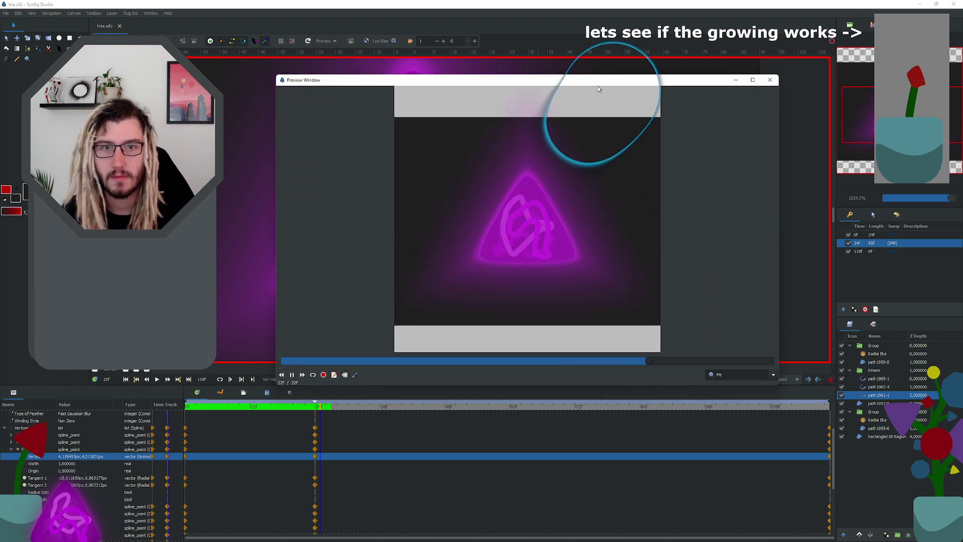
{"action": "left_click", "coordinate": [290, 374]}
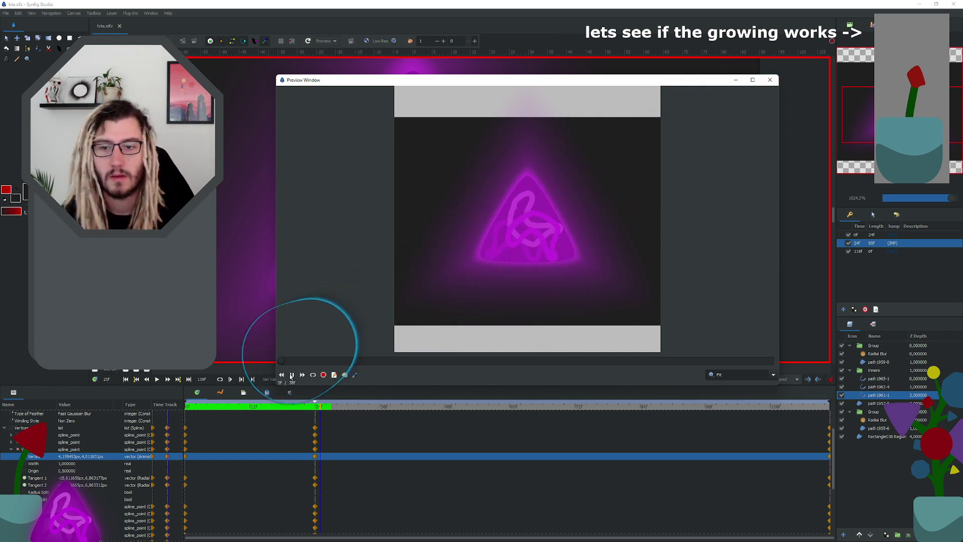
{"action": "left_click", "coordinate": [292, 375]}
{"action": "left_click", "coordinate": [770, 80]}
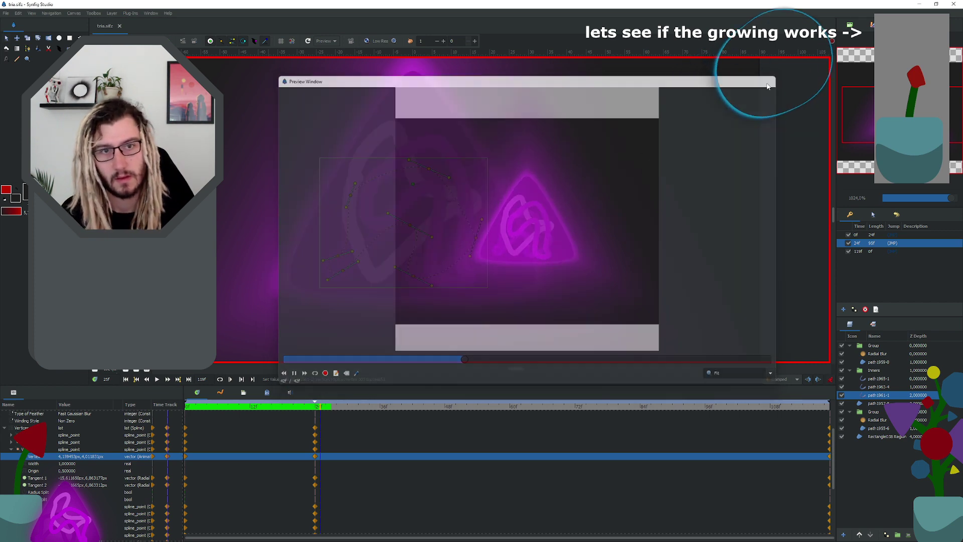
Step: Set the canvas image size to 256 × 256 pixels in the canvas properties and apply it
{"action": "left_click", "coordinate": [83, 32]}
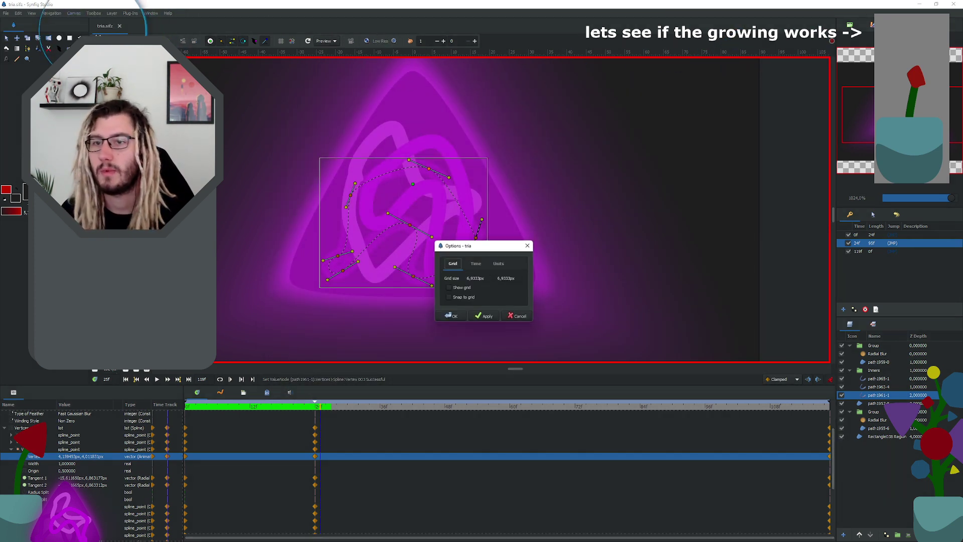
{"action": "left_click", "coordinate": [451, 315]}
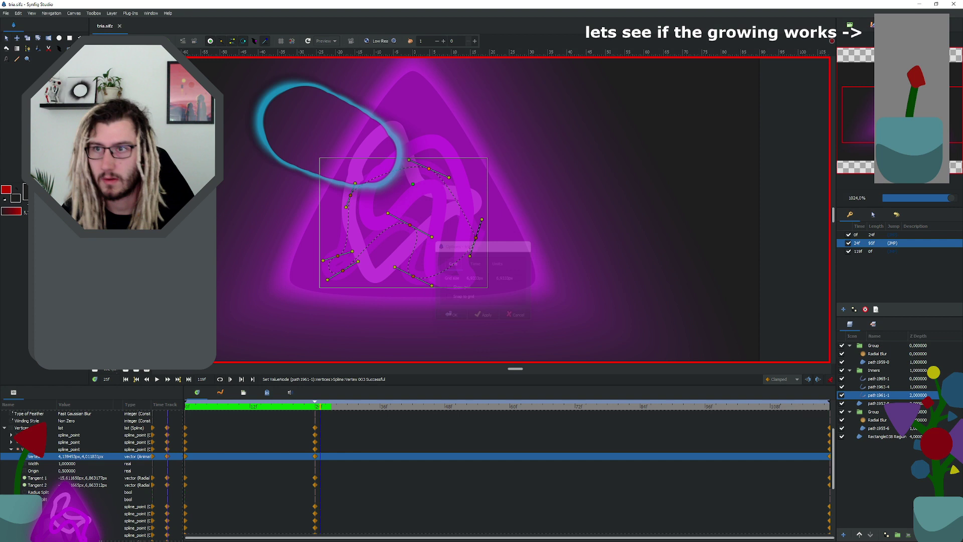
{"action": "left_click", "coordinate": [80, 24]}
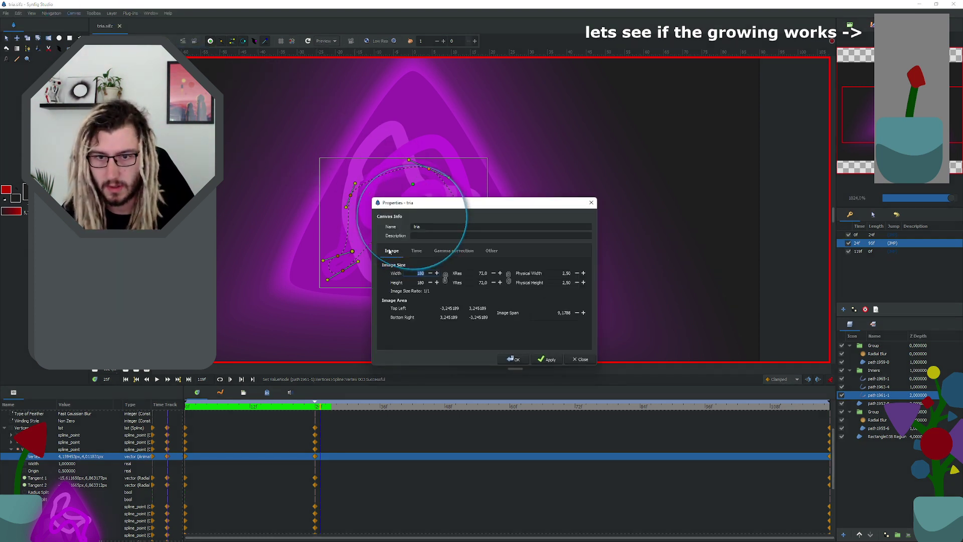
{"action": "left_click", "coordinate": [478, 273]}
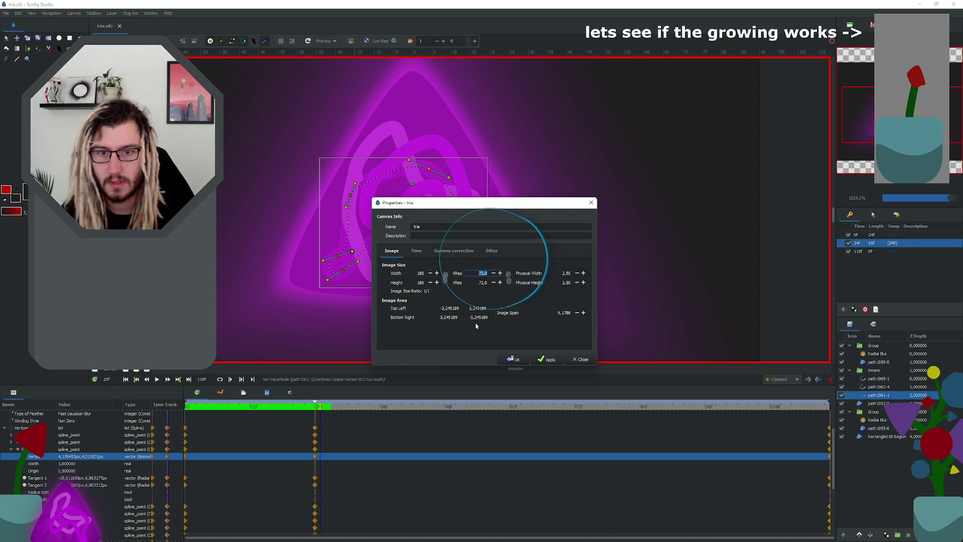
{"action": "scroll", "coordinate": [319, 160], "scroll_direction": "down", "scroll_amount": 5}
{"action": "scroll", "coordinate": [319, 160], "scroll_direction": "up", "scroll_amount": 1}
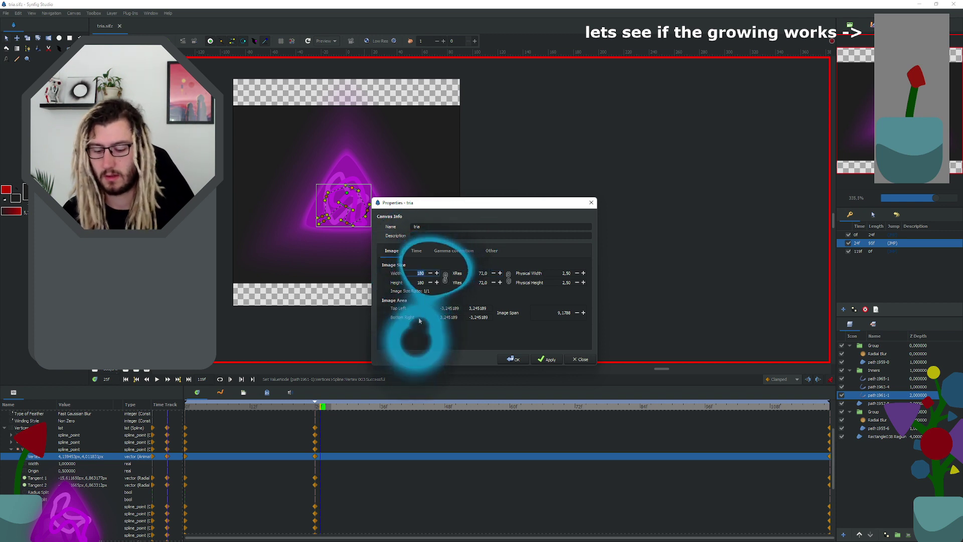
{"action": "type", "text": "256"}
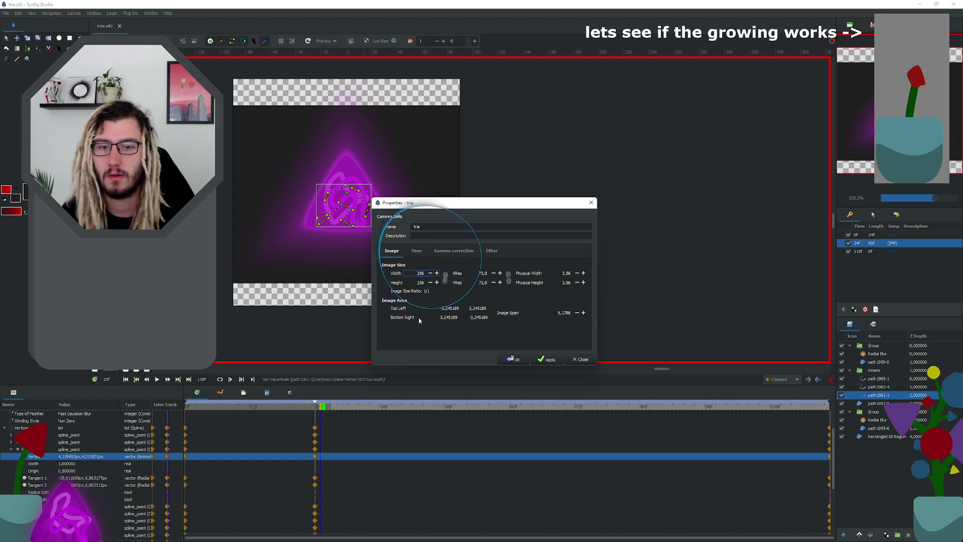
{"action": "left_click", "coordinate": [551, 359]}
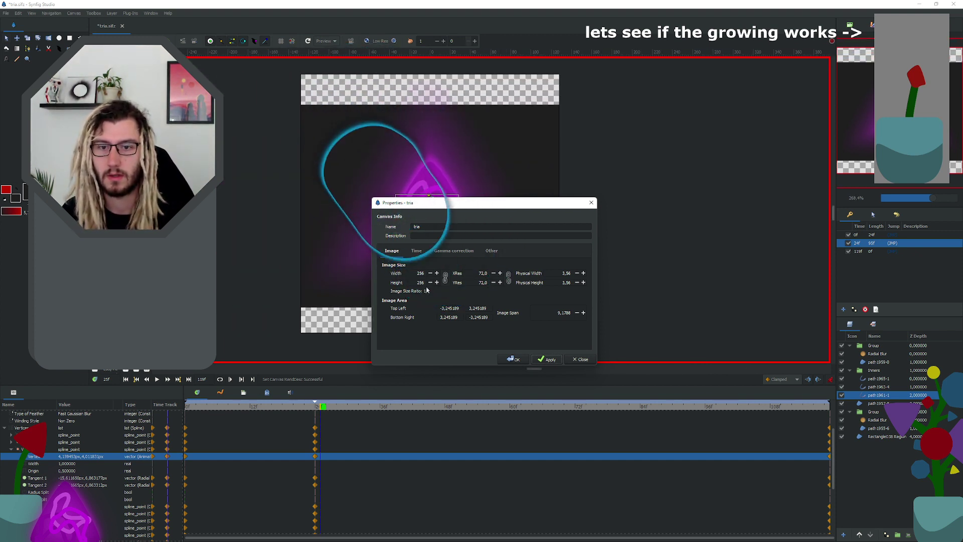
Step: Set the canvas image width and height to 512 pixels and confirm the canvas properties
{"action": "double_click", "coordinate": [419, 273]}
{"action": "type", "text": "512"}
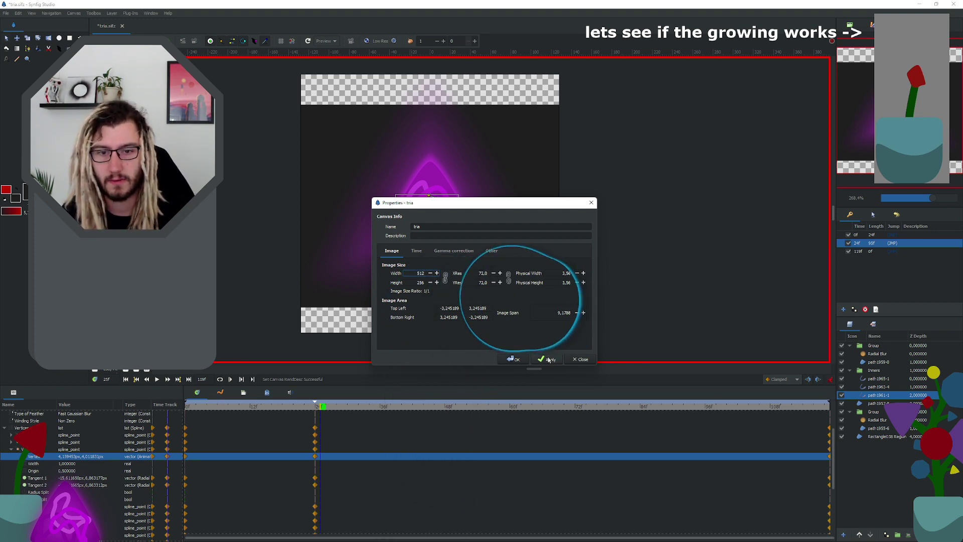
{"action": "left_click", "coordinate": [419, 282]}
{"action": "left_click", "coordinate": [514, 359]}
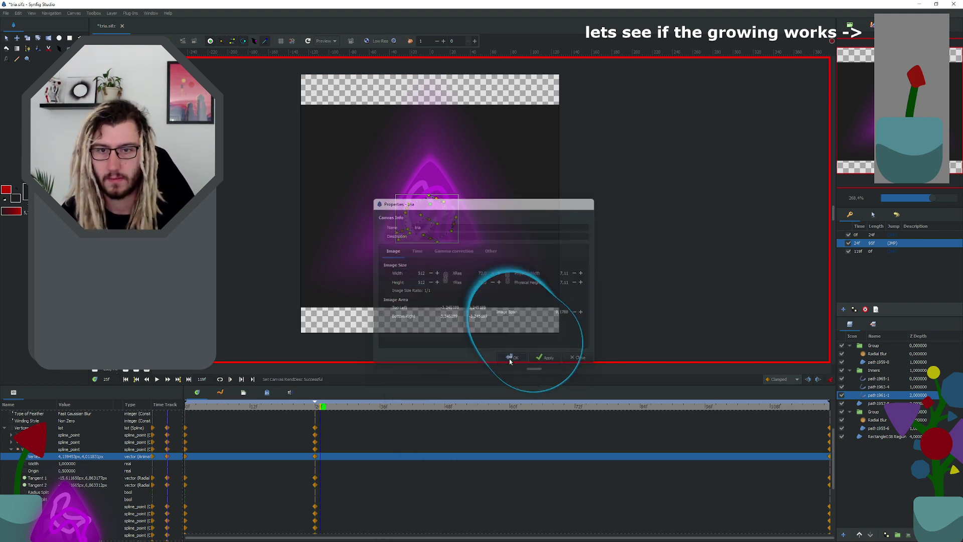
{"action": "scroll", "coordinate": [381, 203], "scroll_direction": "up", "scroll_amount": 4}
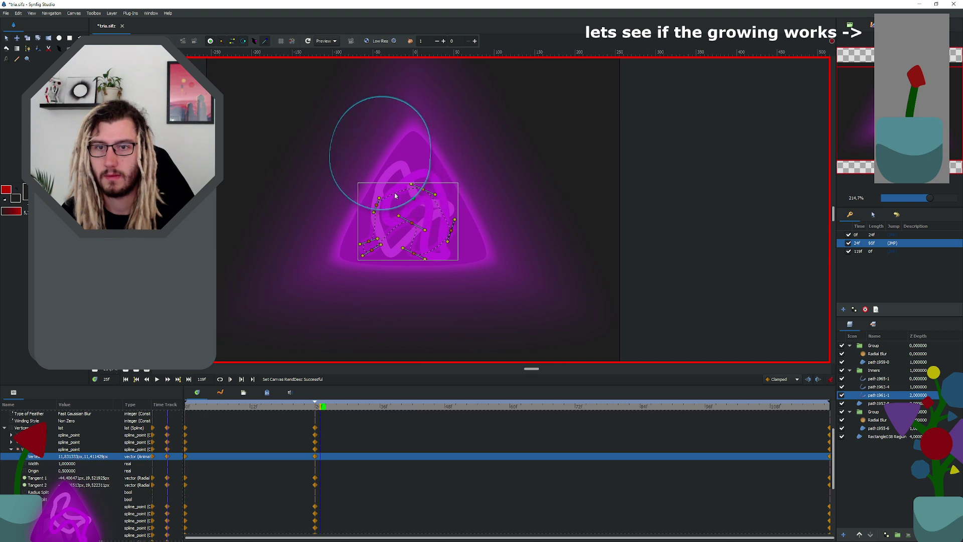
{"action": "scroll", "coordinate": [396, 191], "scroll_direction": "down", "scroll_amount": 3}
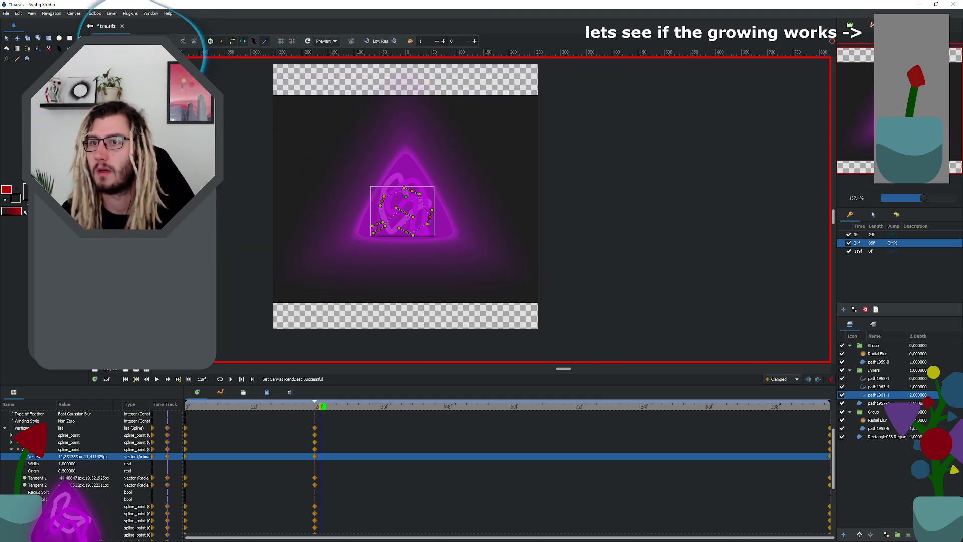
Step: Save the file, render a new preview of the resized canvas, and watch it in a smaller Preview Window before closing it
{"action": "left_click", "coordinate": [193, 42]}
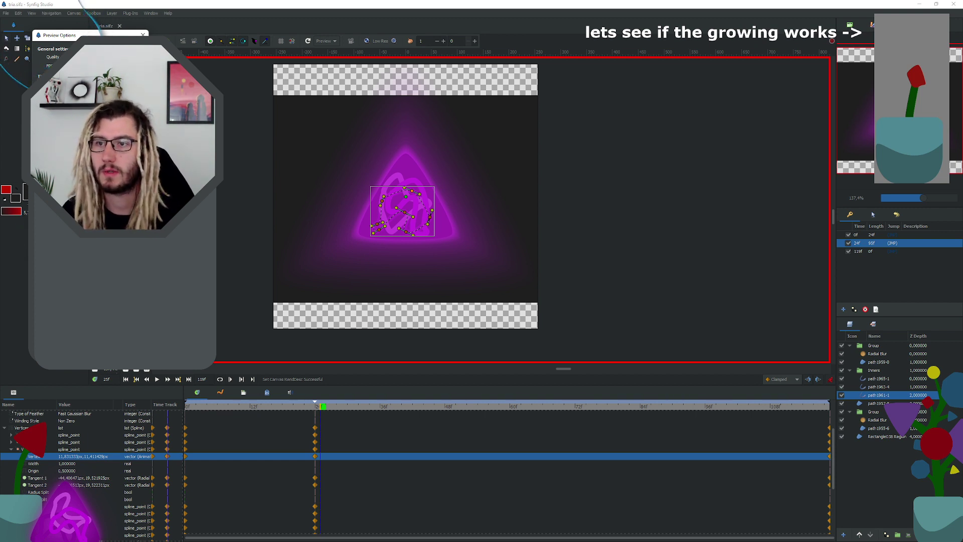
{"action": "left_click", "coordinate": [55, 75]}
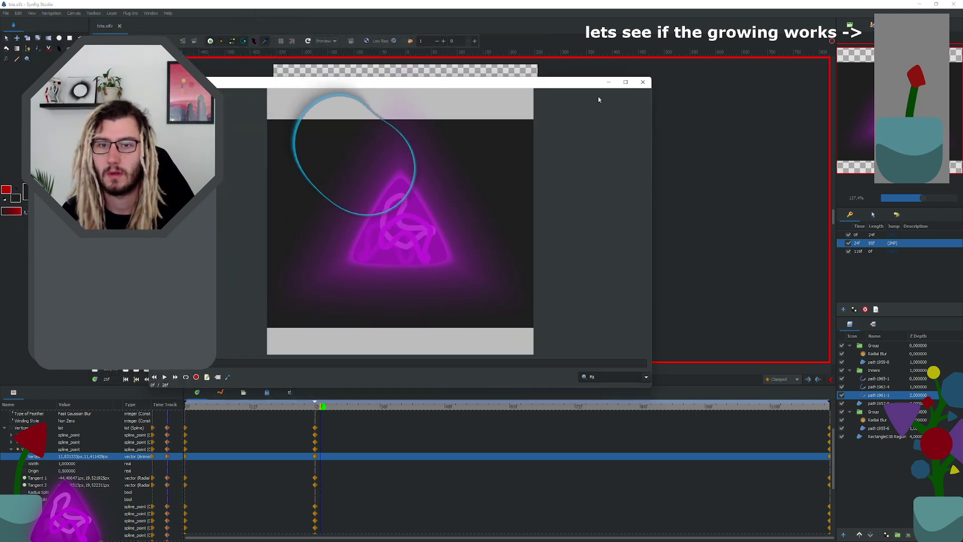
{"action": "left_click_drag", "start_coordinate": [650, 78], "coordinate": [475, 153]}
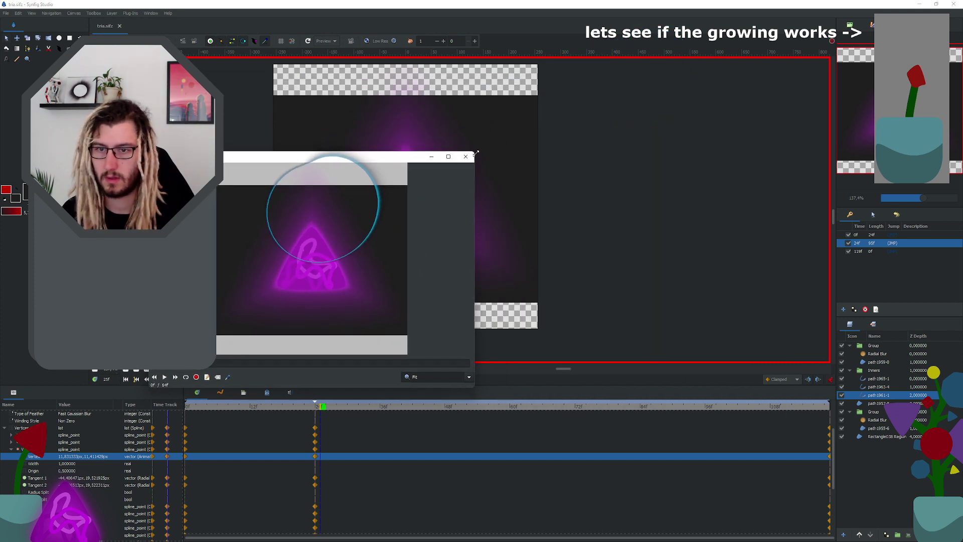
{"action": "left_click_drag", "start_coordinate": [377, 157], "coordinate": [378, 113]}
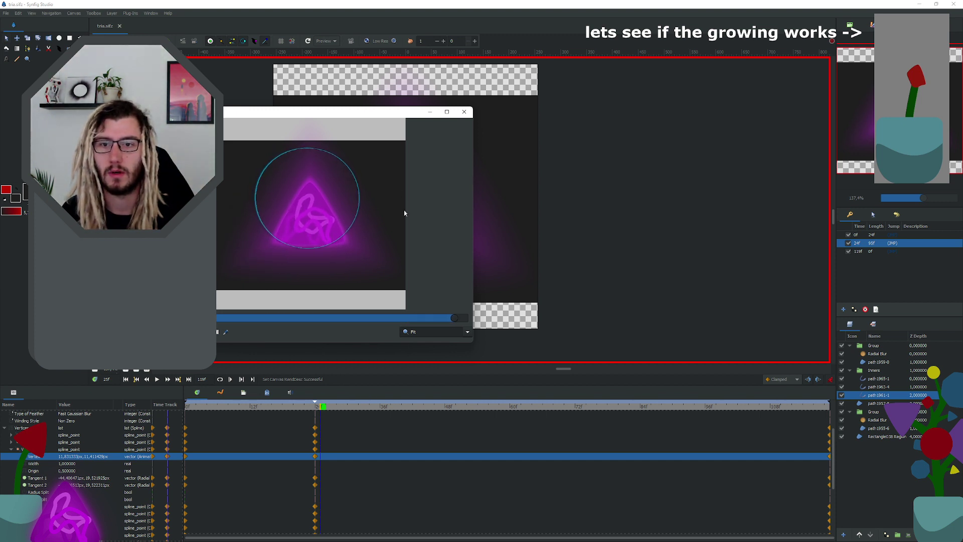
{"action": "left_click", "coordinate": [465, 111]}
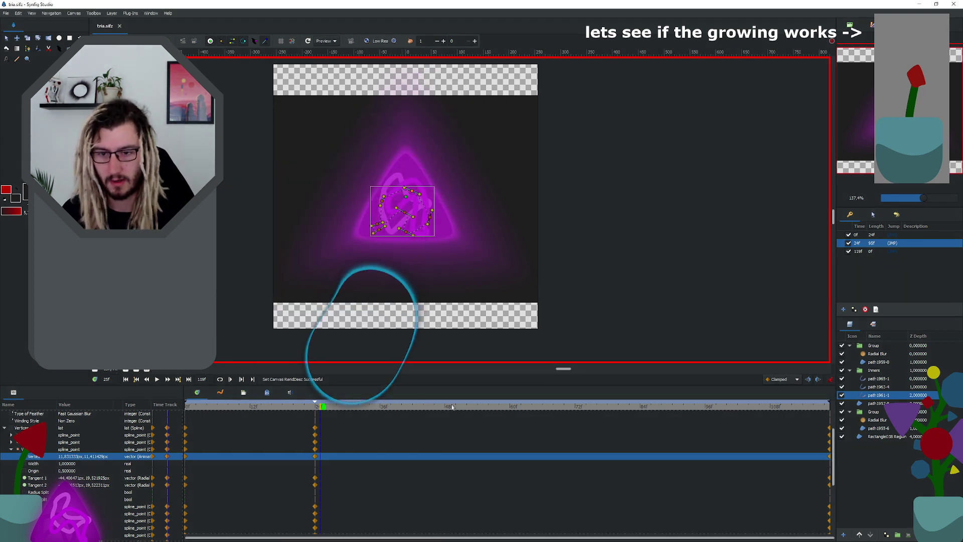
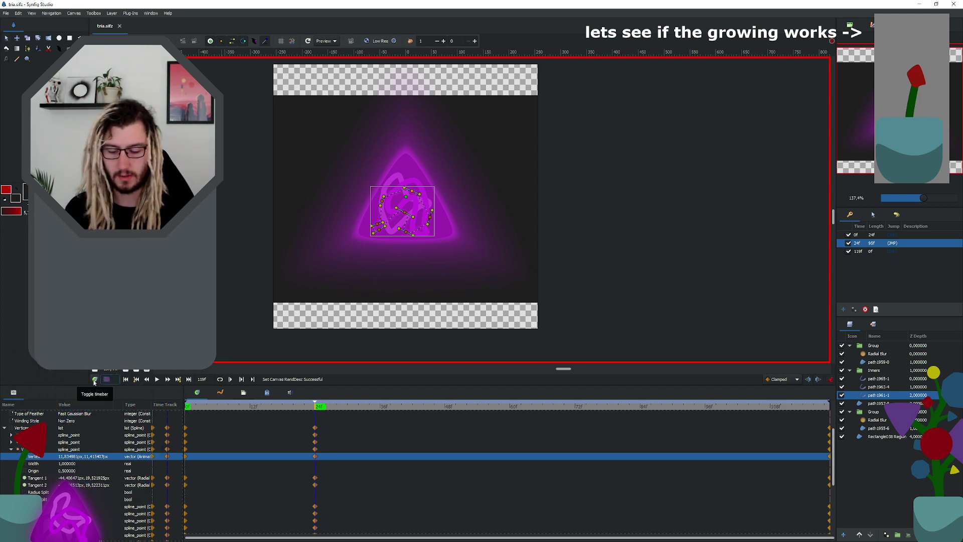
Step: Add a keyframe at frame 48 and jump to it
{"action": "type", "text": "48"}
{"action": "key", "text": "Return"}
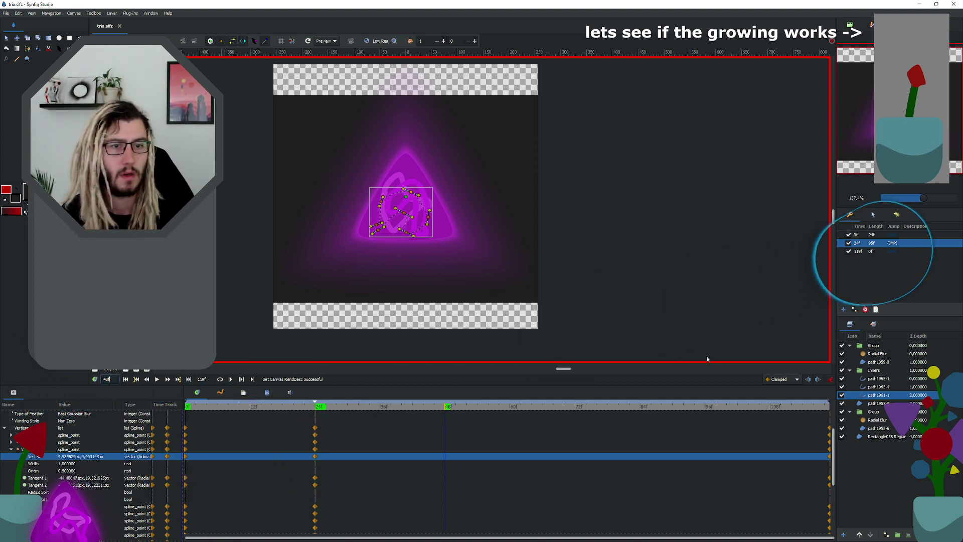
{"action": "left_click", "coordinate": [844, 310]}
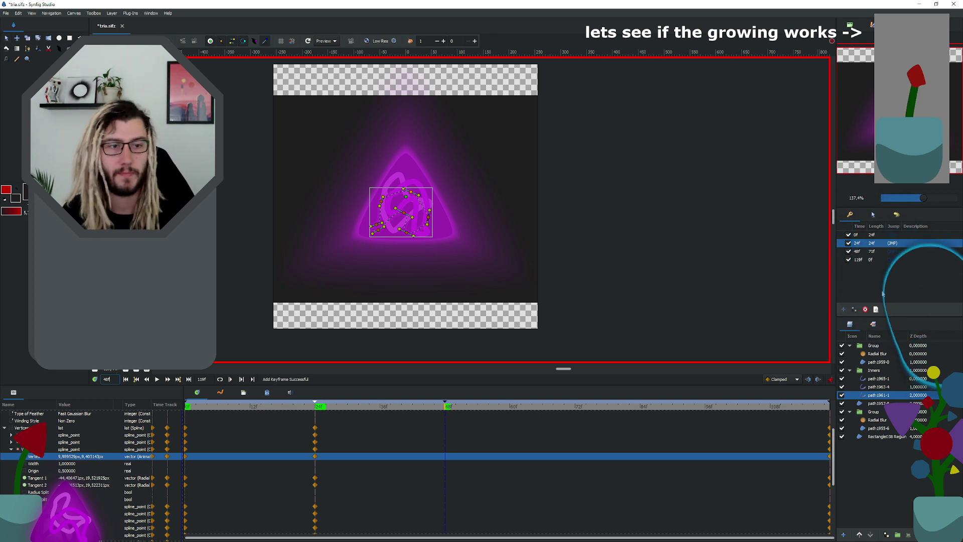
{"action": "left_click", "coordinate": [897, 251]}
Step: Jump back and forth between the keyframes at frames 0 and 24 to compare the shapes of the inner paths
{"action": "scroll", "coordinate": [441, 208], "scroll_direction": "up", "scroll_amount": 4}
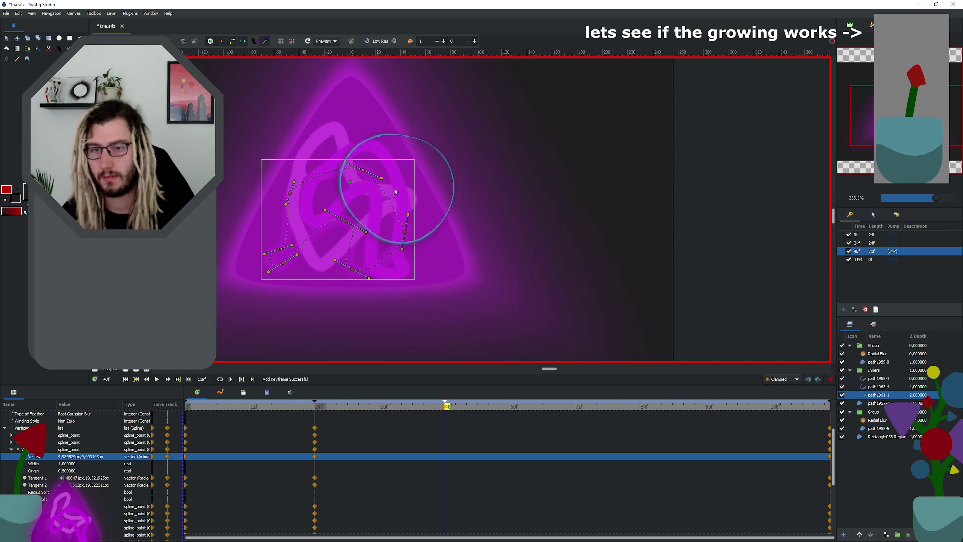
{"action": "scroll", "coordinate": [394, 188], "scroll_direction": "left", "scroll_amount": 5}
{"action": "scroll", "coordinate": [499, 234], "scroll_direction": "up", "scroll_amount": 1}
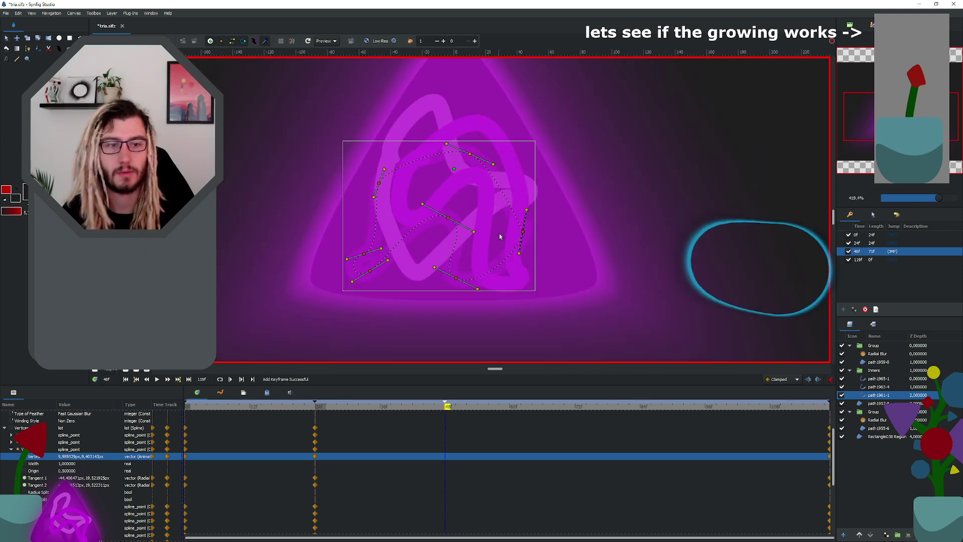
{"action": "scroll", "coordinate": [498, 234], "scroll_direction": "up", "scroll_amount": 2}
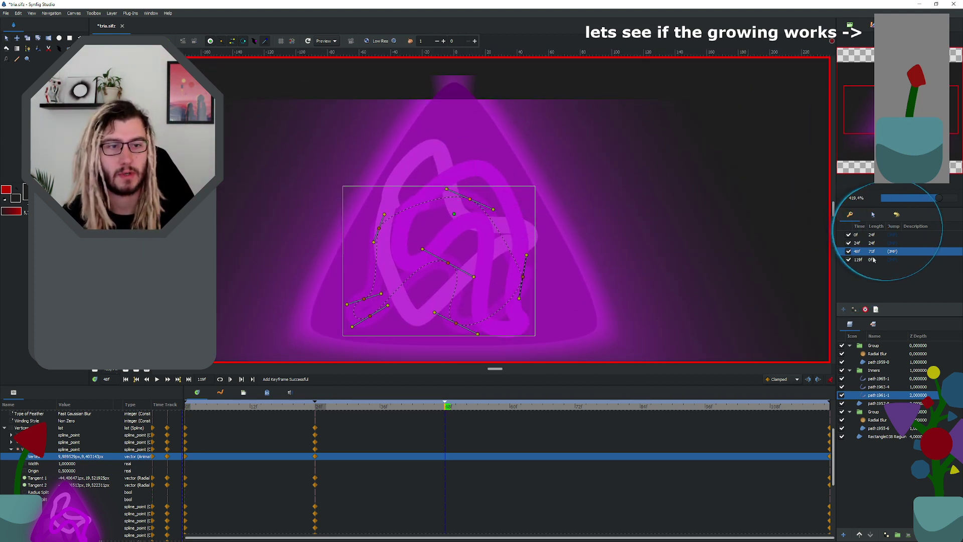
{"action": "left_click", "coordinate": [892, 243]}
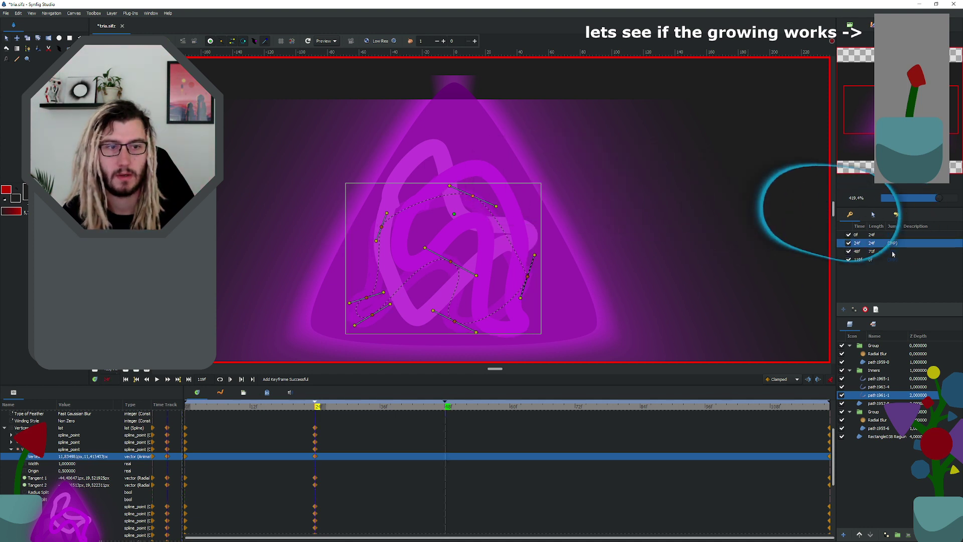
{"action": "left_click", "coordinate": [895, 236]}
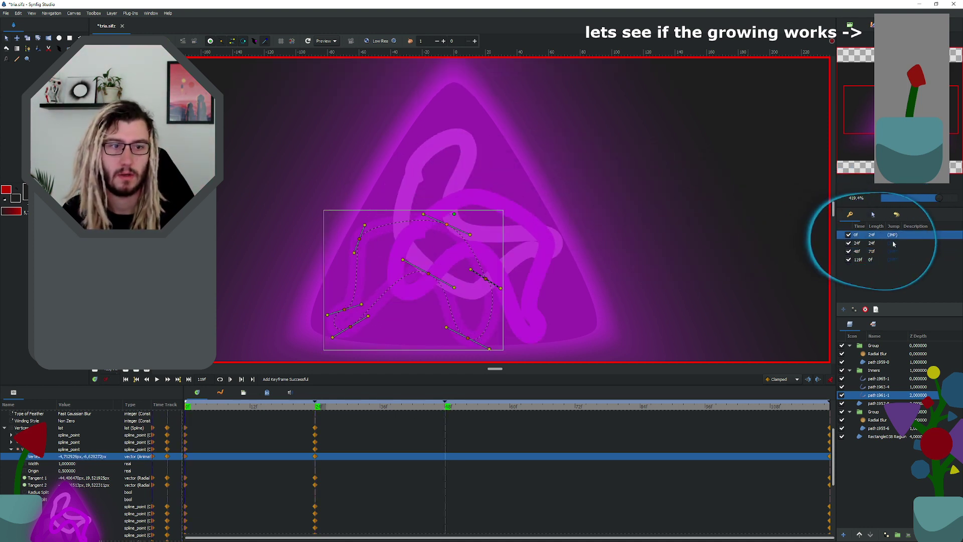
{"action": "left_click", "coordinate": [893, 243]}
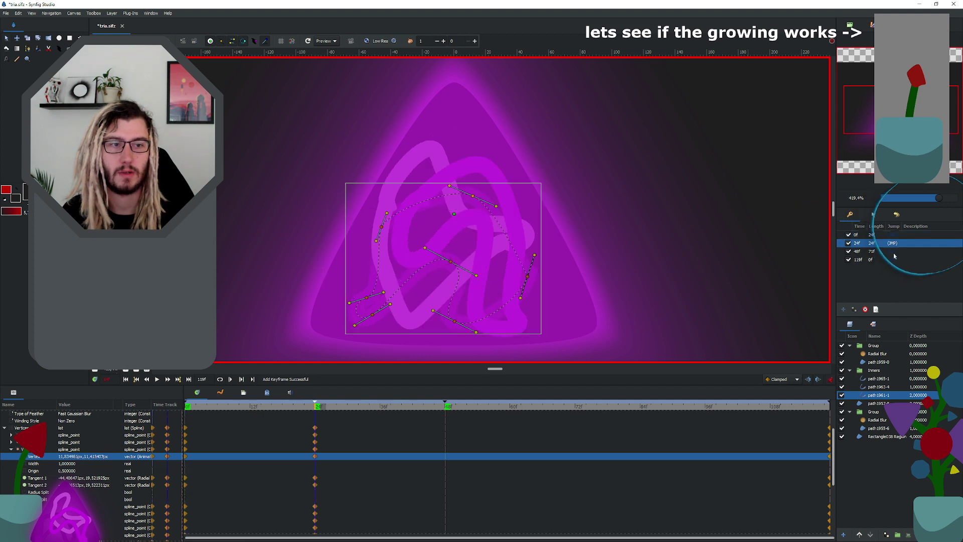
{"action": "left_click", "coordinate": [893, 235]}
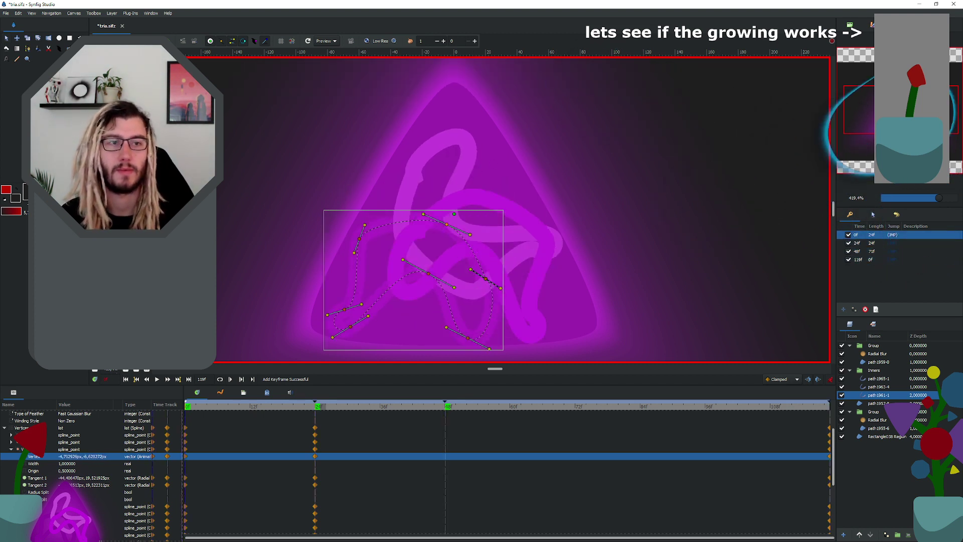
{"action": "left_click", "coordinate": [892, 243]}
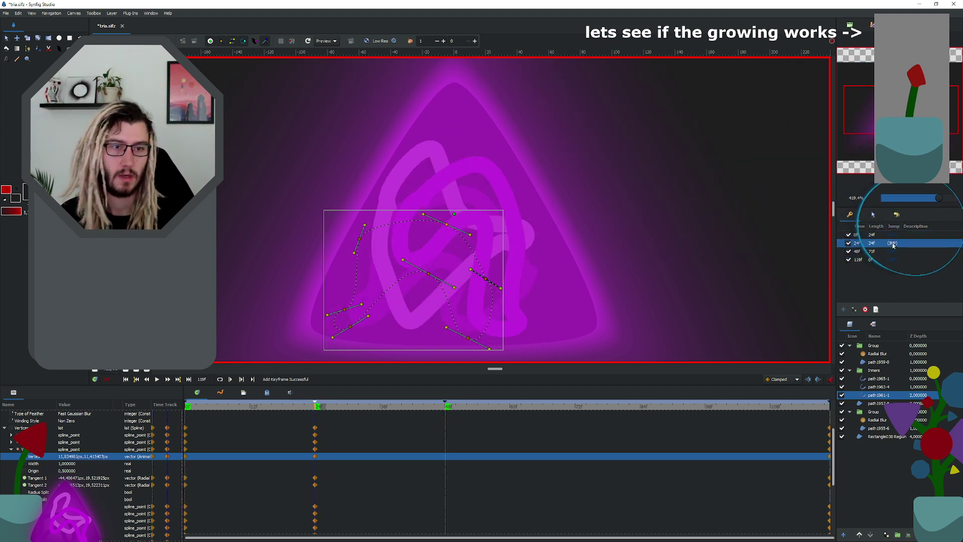
{"action": "left_click", "coordinate": [893, 234]}
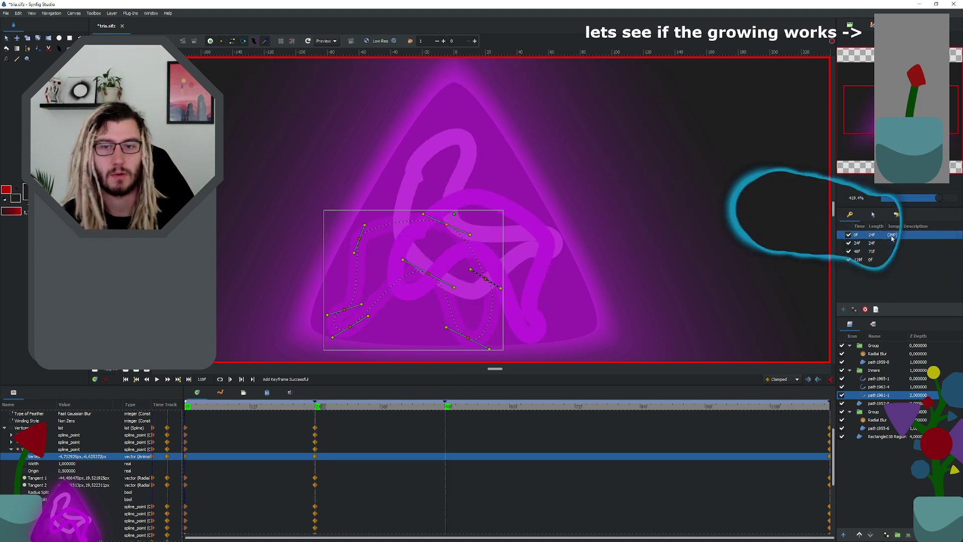
{"action": "left_click", "coordinate": [893, 243]}
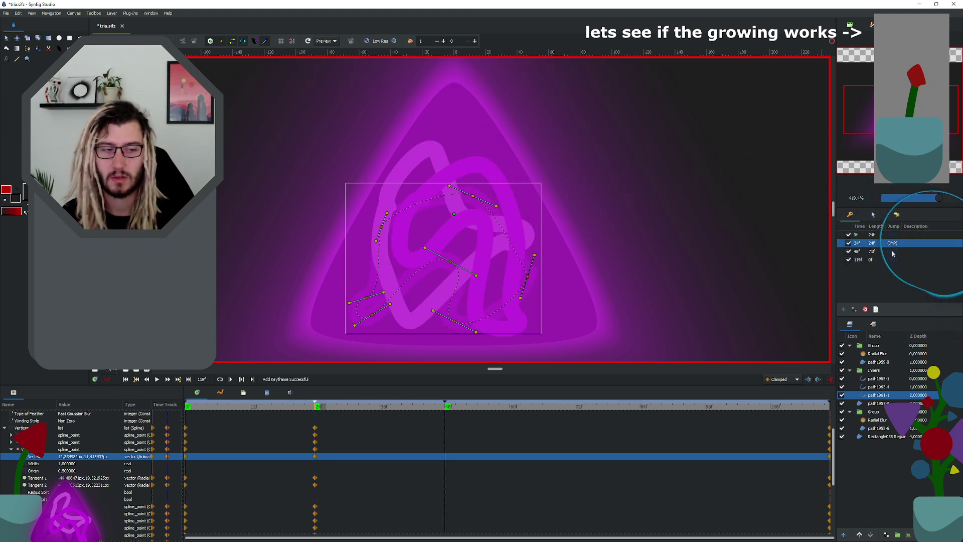
Step: Jump to the frame 48 keyframe, select all three inner paths, rotate them clockwise together and reposition them inside the triangle
{"action": "left_click", "coordinate": [893, 251]}
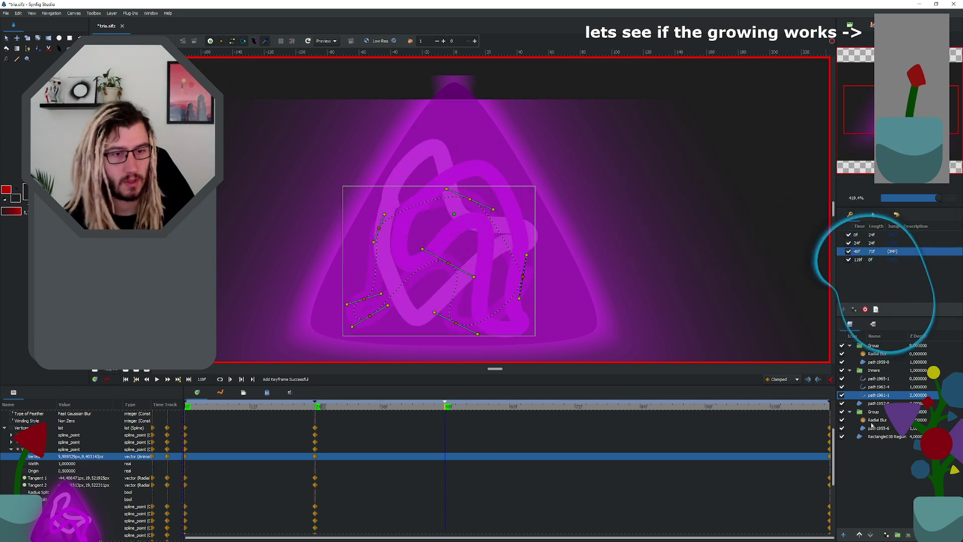
{"action": "left_click", "coordinate": [879, 379], "text": "shift"}
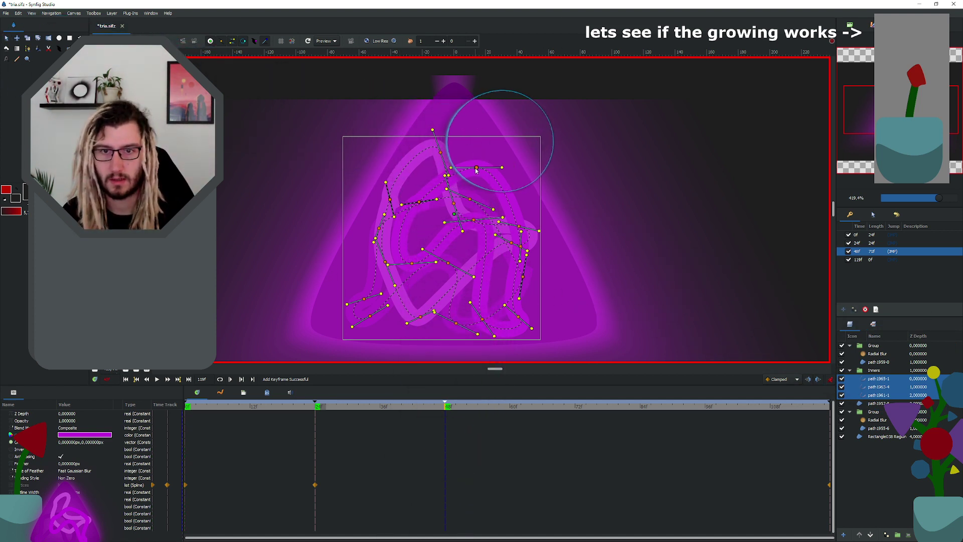
{"action": "left_click", "coordinate": [39, 39]}
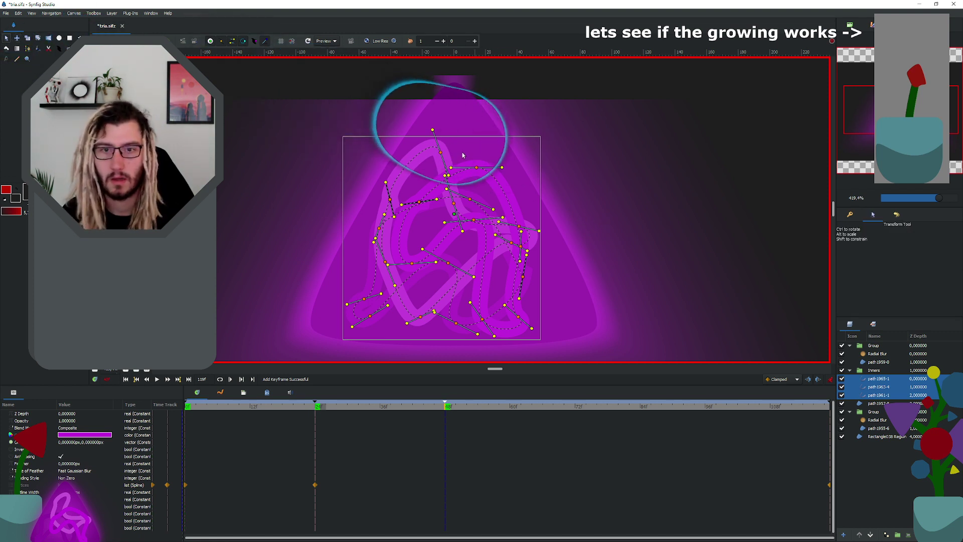
{"action": "left_click_drag", "start_coordinate": [475, 166], "coordinate": [495, 185]}
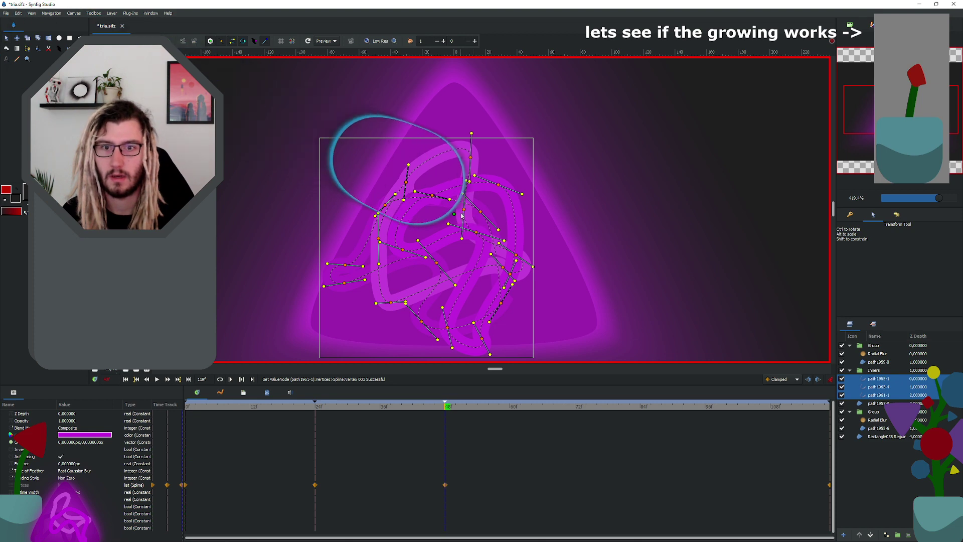
{"action": "mouse_move", "coordinate": [465, 211]}
{"action": "left_mouse_down"}
{"action": "mouse_move", "coordinate": [483, 199]}
{"action": "mouse_move", "coordinate": [478, 209]}
{"action": "left_mouse_up"}
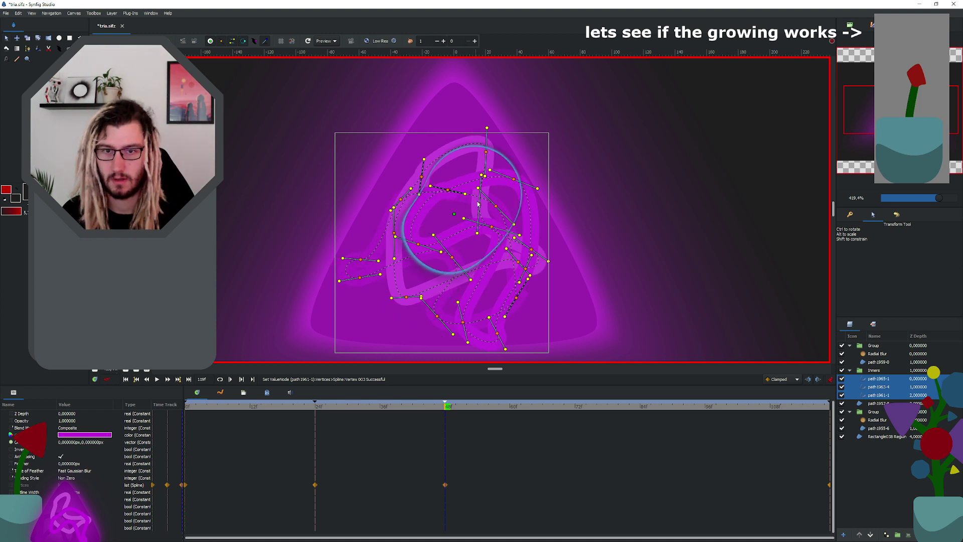
{"action": "left_click_drag", "start_coordinate": [479, 206], "coordinate": [476, 203]}
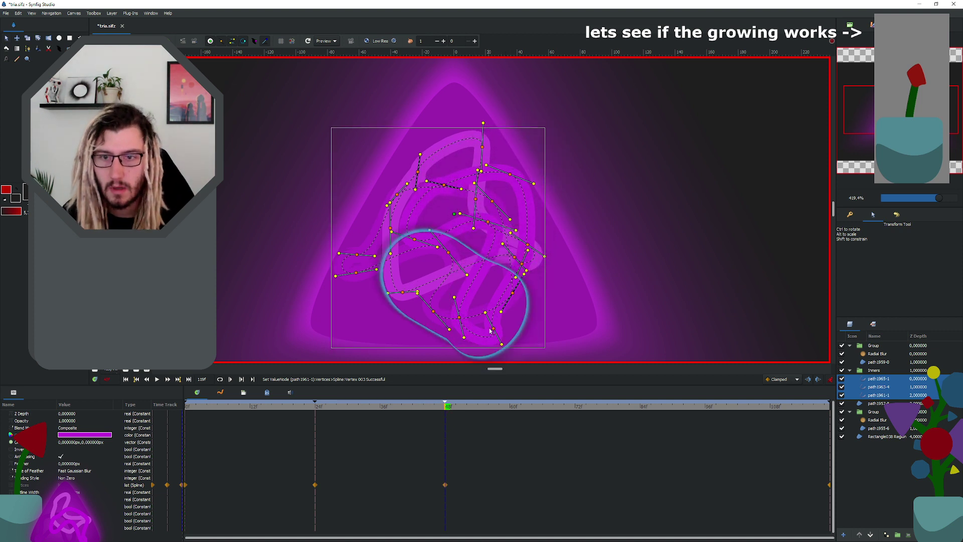
Step: Reshape the three inner paths at frame 48 by moving individual vertices and tangent handles along their curves
{"action": "left_click_drag", "start_coordinate": [495, 329], "coordinate": [518, 322]}
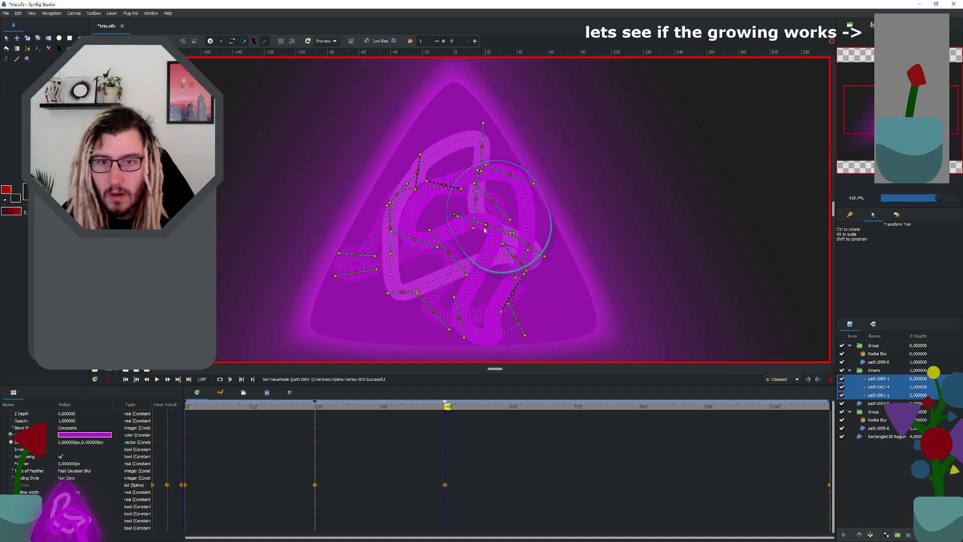
{"action": "mouse_move", "coordinate": [365, 269]}
{"action": "left_mouse_down"}
{"action": "mouse_move", "coordinate": [355, 273]}
{"action": "mouse_move", "coordinate": [366, 279]}
{"action": "left_mouse_up"}
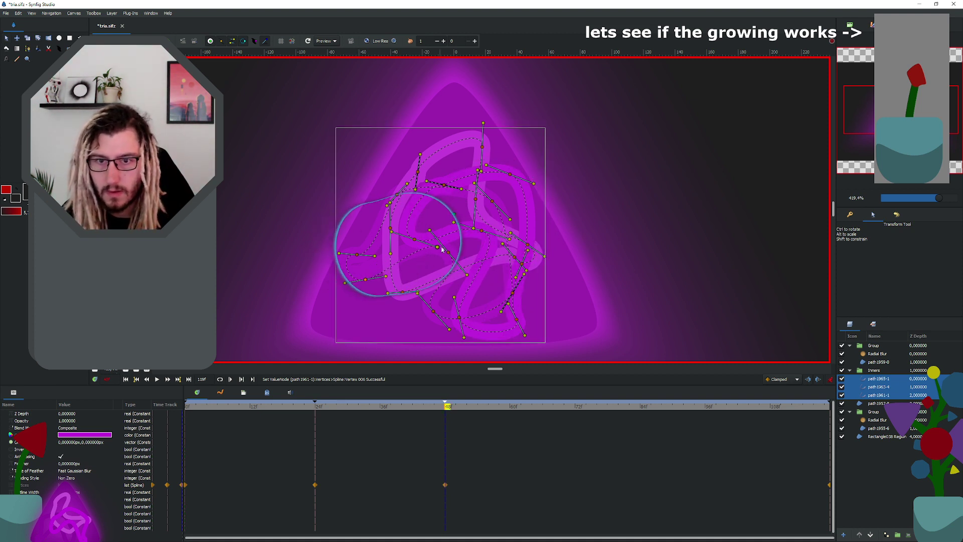
{"action": "left_click_drag", "start_coordinate": [440, 247], "coordinate": [407, 306]}
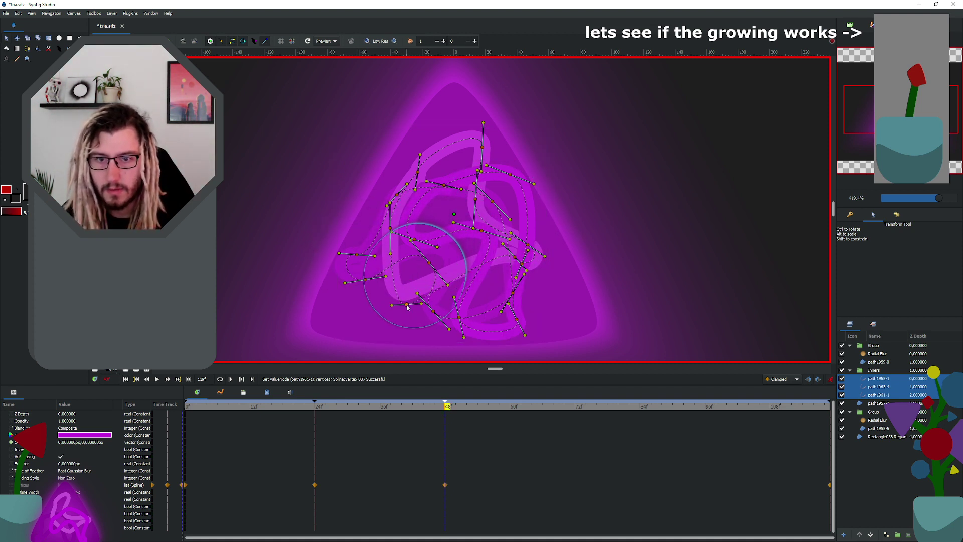
{"action": "left_click_drag", "start_coordinate": [474, 200], "coordinate": [444, 198]}
{"action": "left_click", "coordinate": [418, 174]}
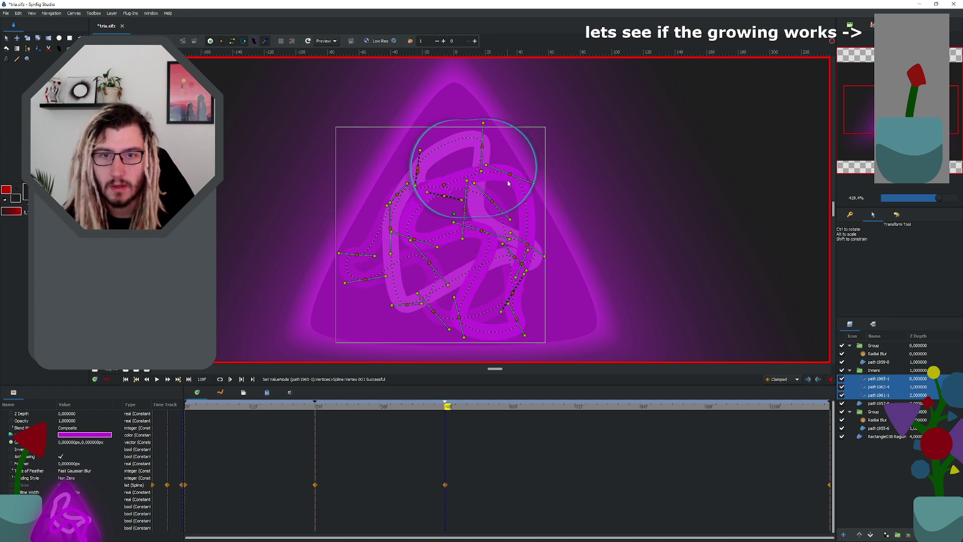
{"action": "left_click_drag", "start_coordinate": [533, 183], "coordinate": [527, 190]}
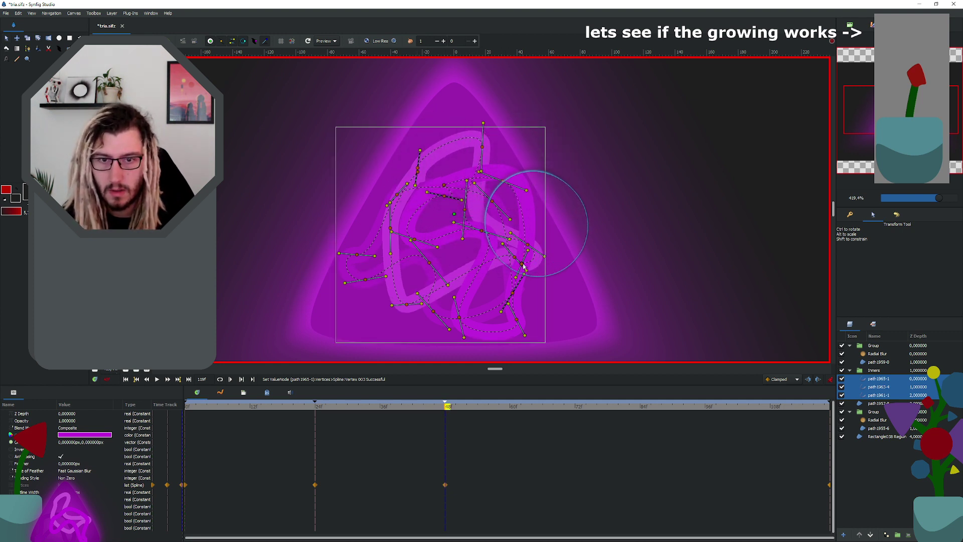
{"action": "left_click_drag", "start_coordinate": [524, 268], "coordinate": [472, 241]}
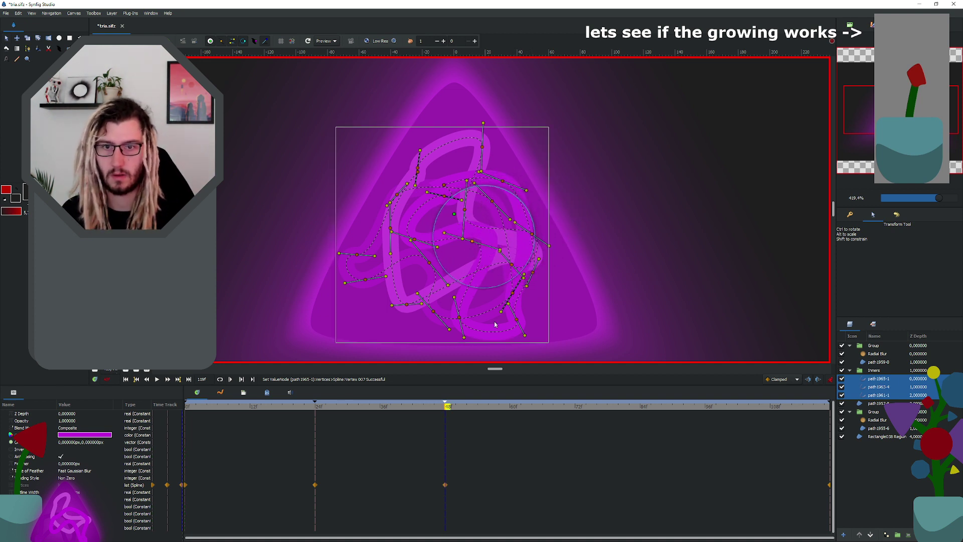
{"action": "left_click_drag", "start_coordinate": [517, 320], "coordinate": [523, 308]}
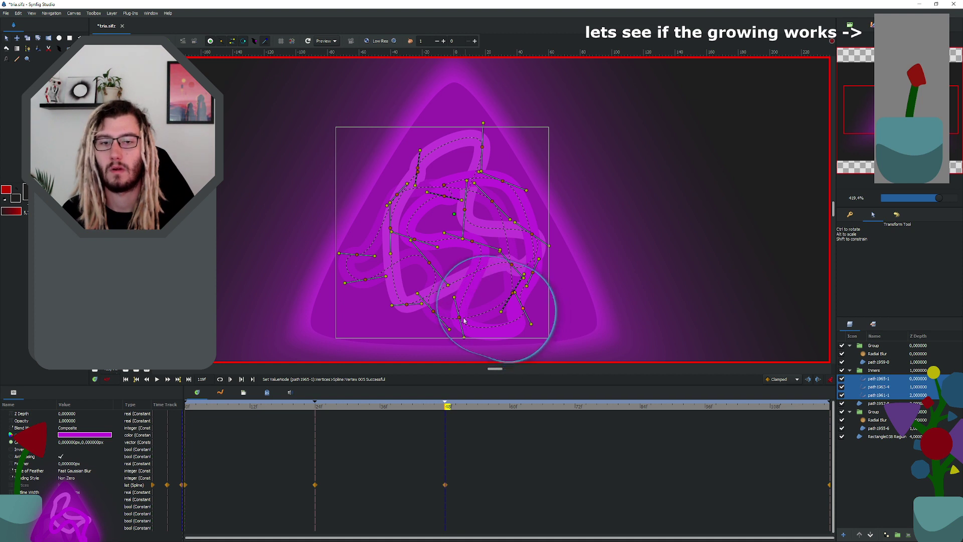
{"action": "left_click_drag", "start_coordinate": [465, 321], "coordinate": [465, 311]}
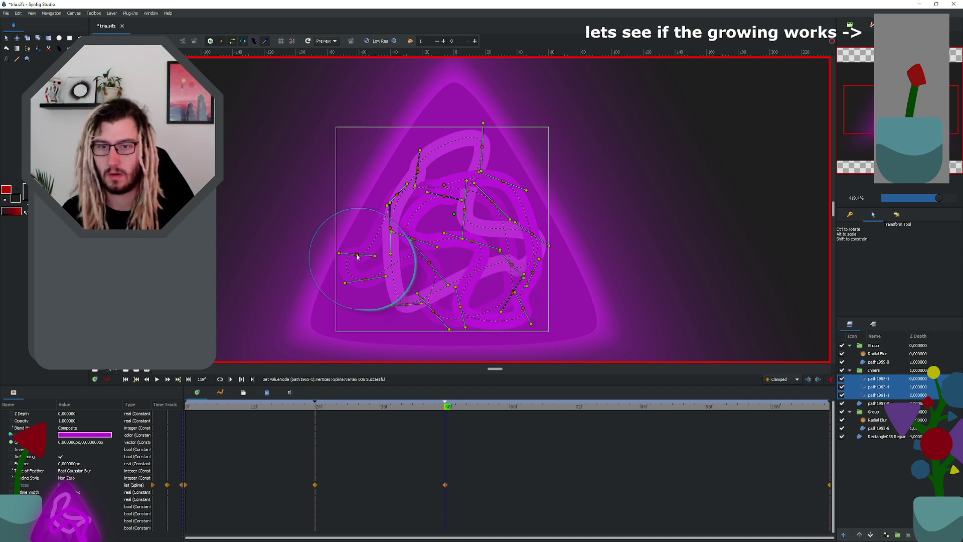
{"action": "left_click_drag", "start_coordinate": [358, 256], "coordinate": [367, 288]}
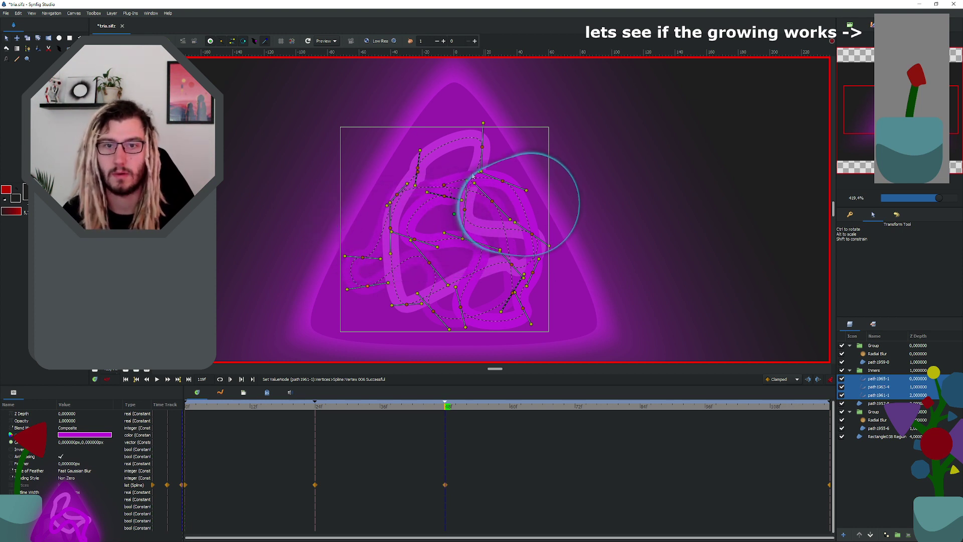
{"action": "left_click_drag", "start_coordinate": [483, 148], "coordinate": [479, 142]}
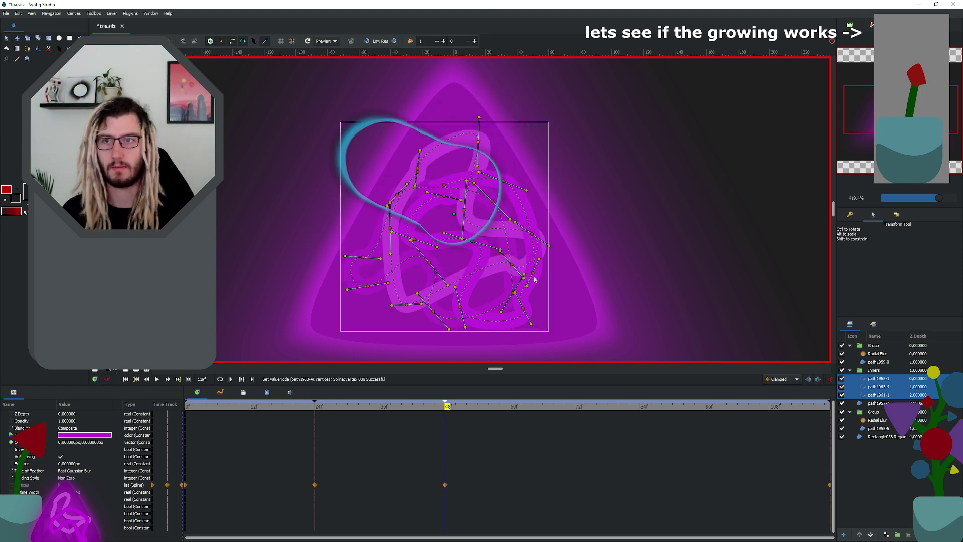
Step: Save the file, play the animation on the canvas from frame 0 through the new pose, and go back to frame 48
{"action": "key", "text": "ctrl+s"}
{"action": "left_click_drag", "start_coordinate": [316, 405], "coordinate": [195, 407]}
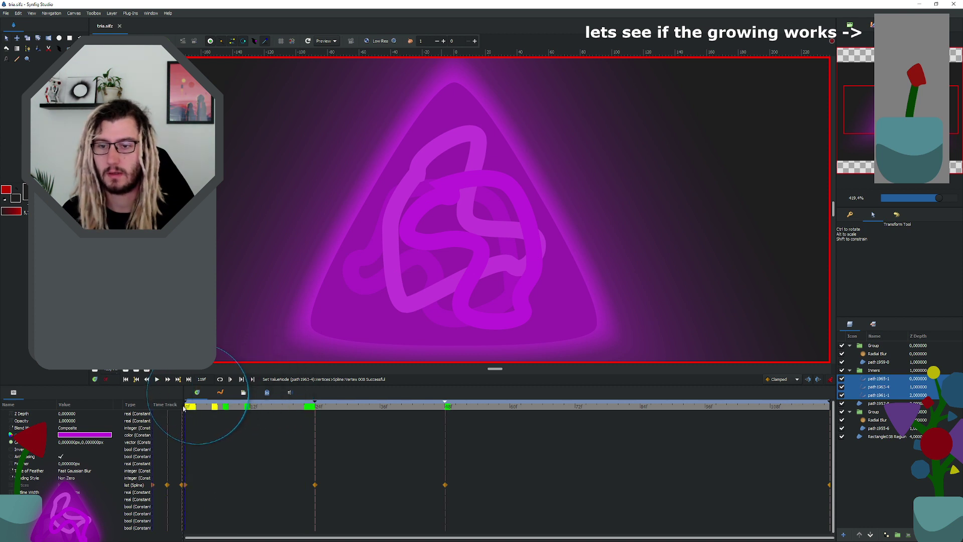
{"action": "key", "text": "space"}
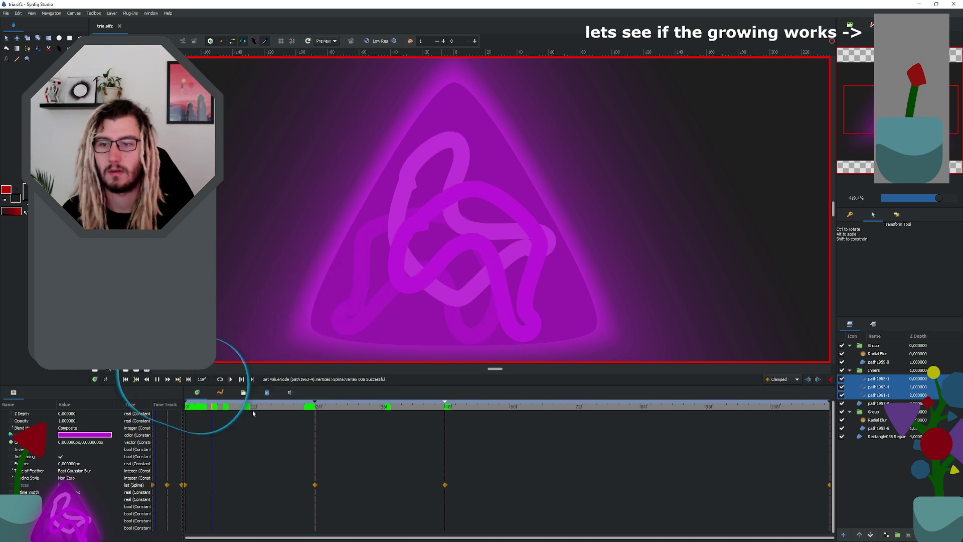
{"action": "key", "text": "space"}
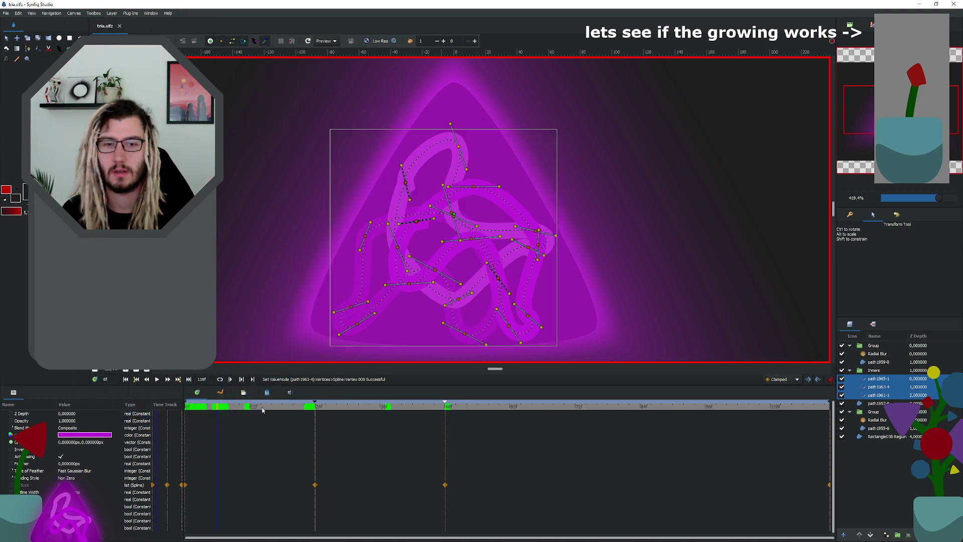
{"action": "left_click", "coordinate": [242, 411]}
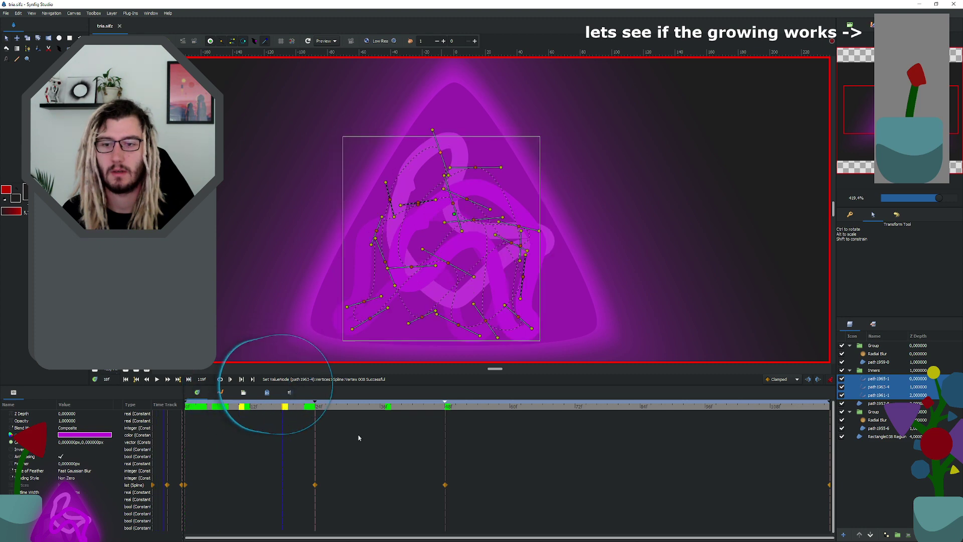
{"action": "key", "text": "space"}
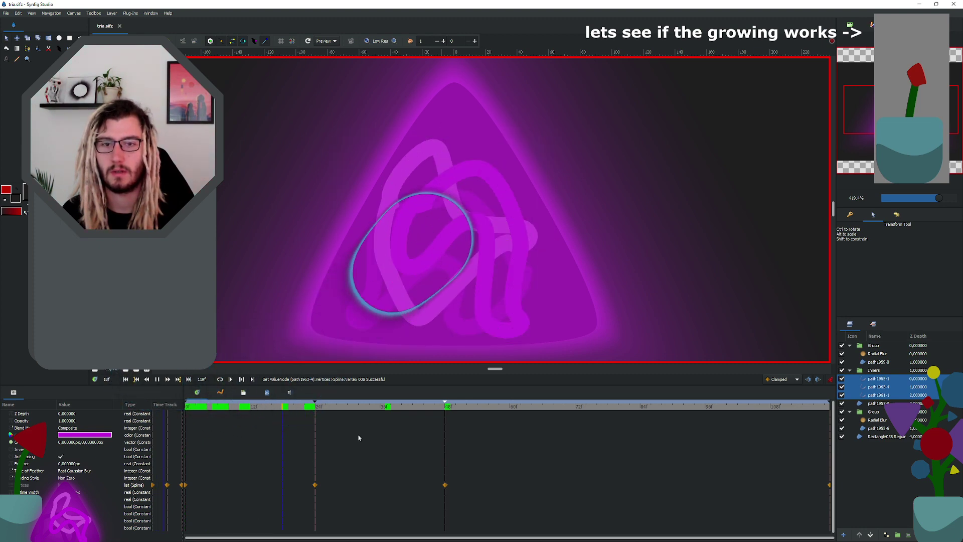
{"action": "key", "text": "space"}
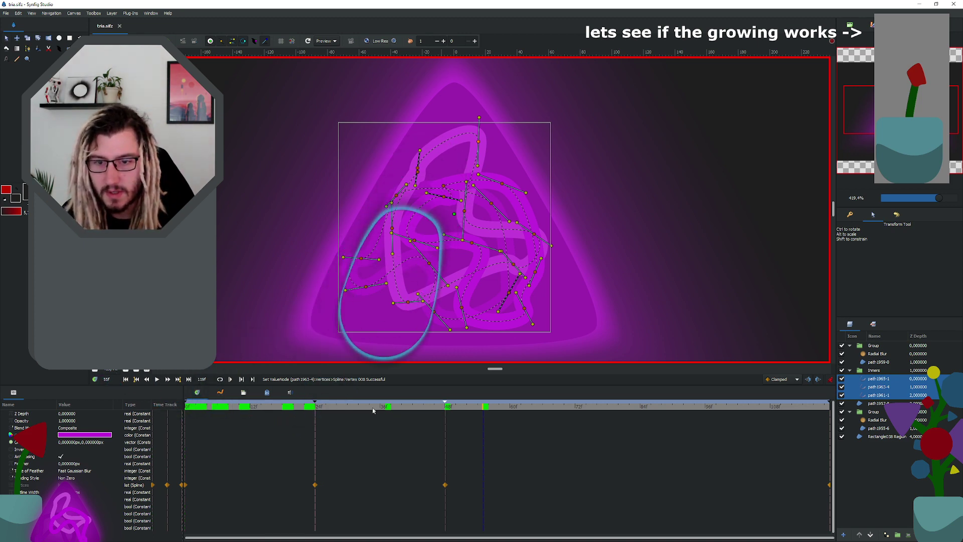
{"action": "left_click", "coordinate": [443, 407]}
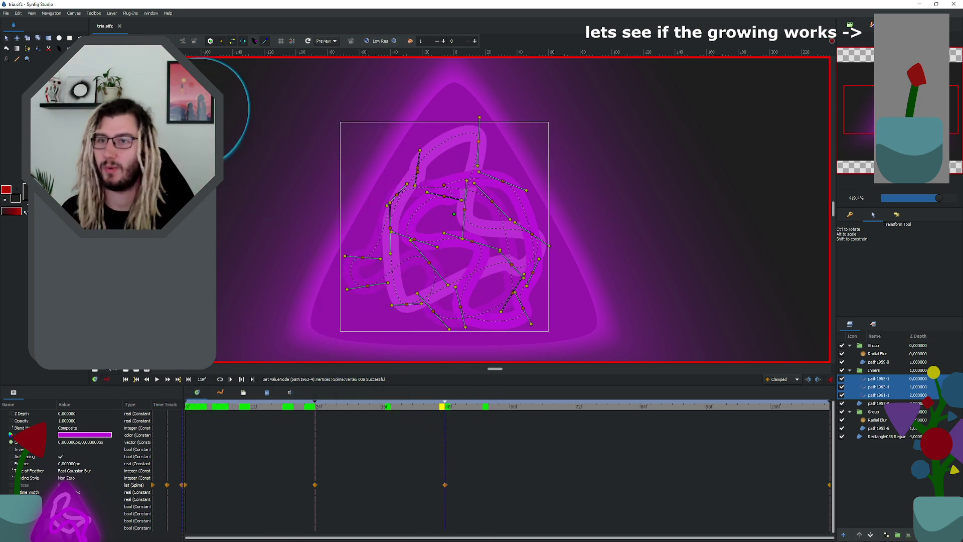
Step: Render a preview of the animation, watch the inner paths move, and close the preview
{"action": "left_click", "coordinate": [195, 43]}
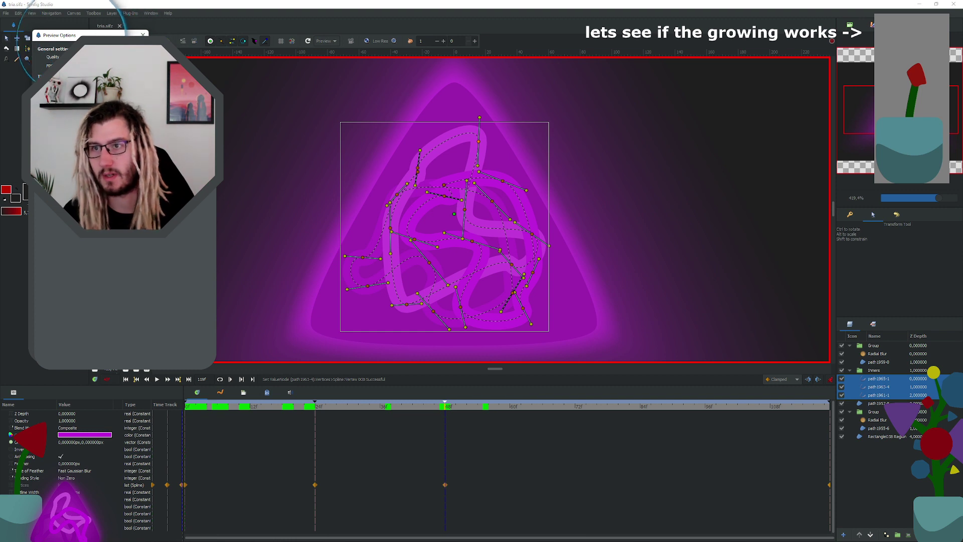
{"action": "left_click", "coordinate": [120, 100]}
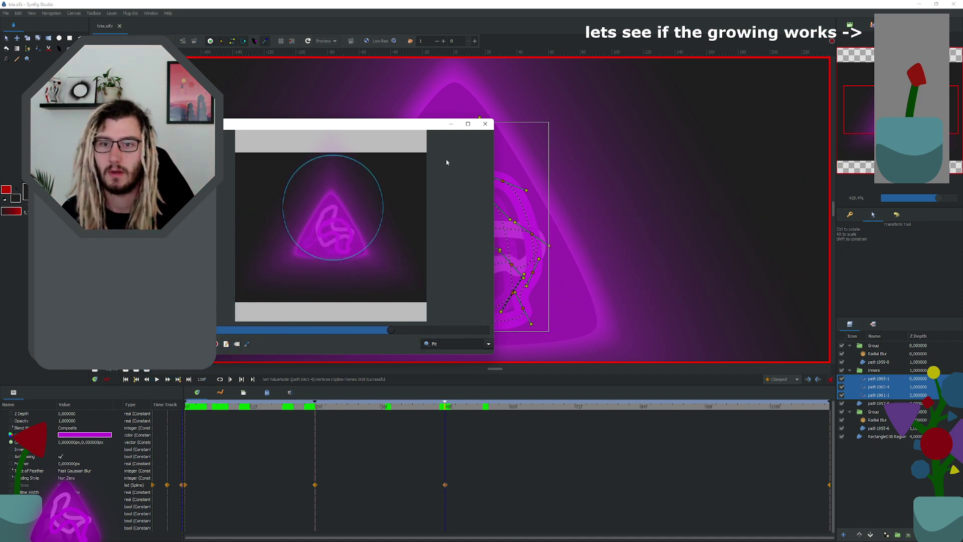
{"action": "left_click", "coordinate": [485, 124]}
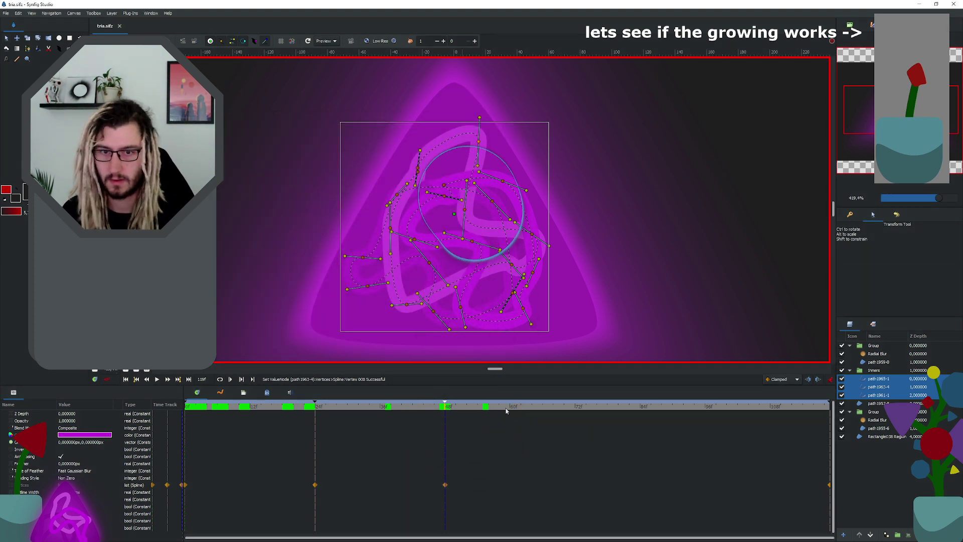
Step: Set the current frame to 72, add a keyframe there and jump to it
{"action": "left_click", "coordinate": [852, 215]}
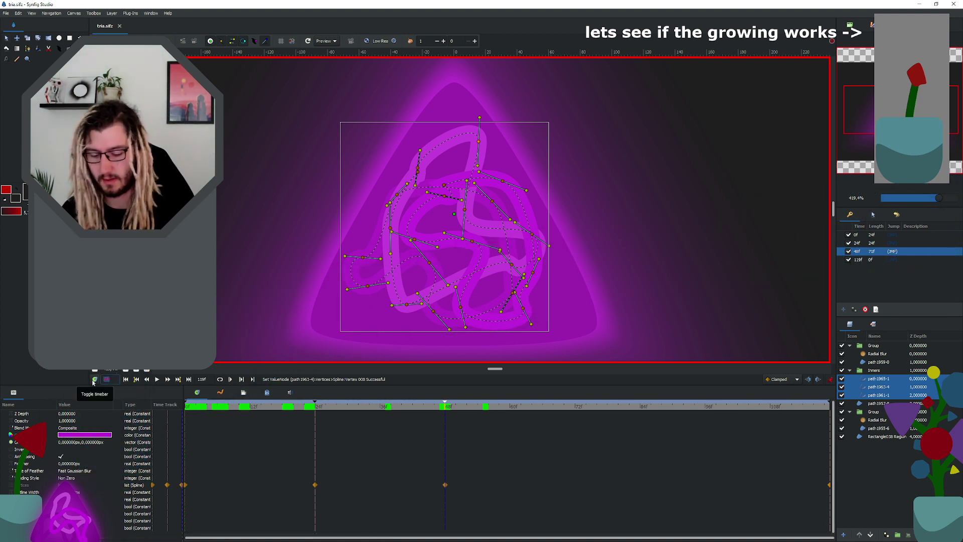
{"action": "type", "text": "72"}
{"action": "key", "text": "Return"}
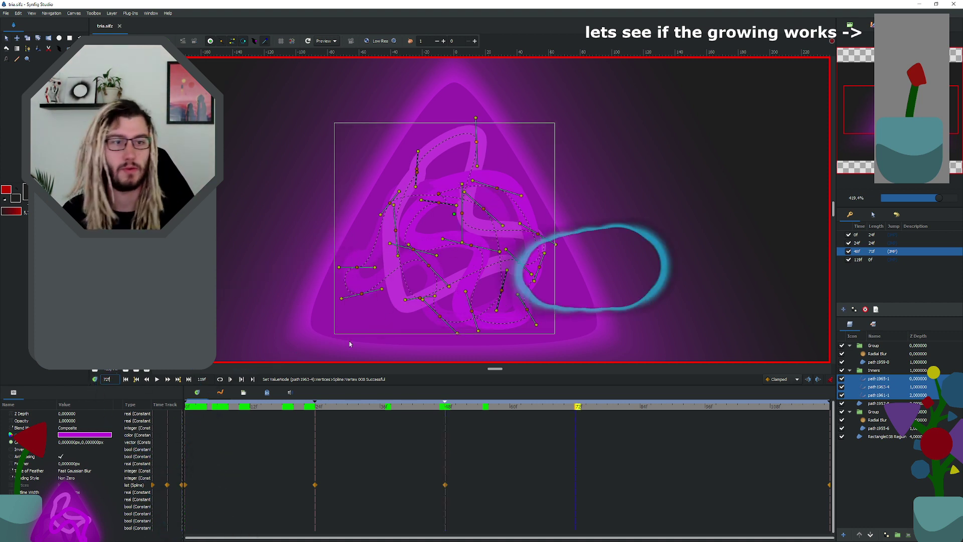
{"action": "left_click", "coordinate": [843, 309]}
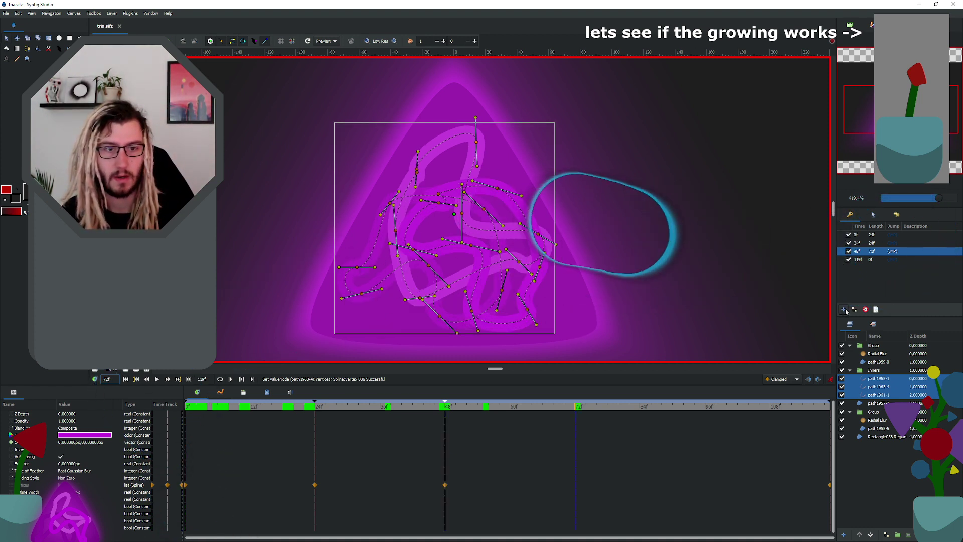
{"action": "left_click", "coordinate": [882, 259]}
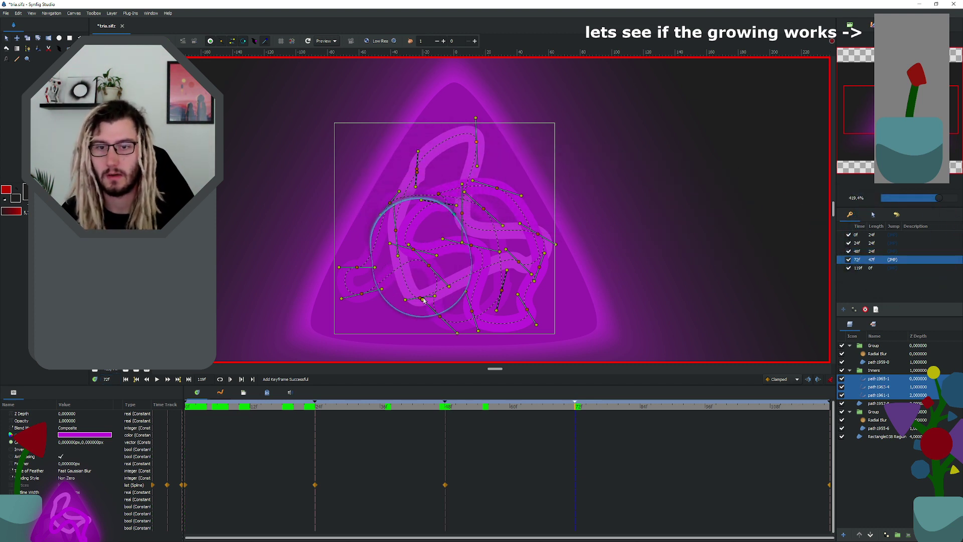
Step: Reshape the inner paths at frame 72 by moving individual vertices into a new pose
{"action": "left_click_drag", "start_coordinate": [421, 300], "coordinate": [437, 257]}
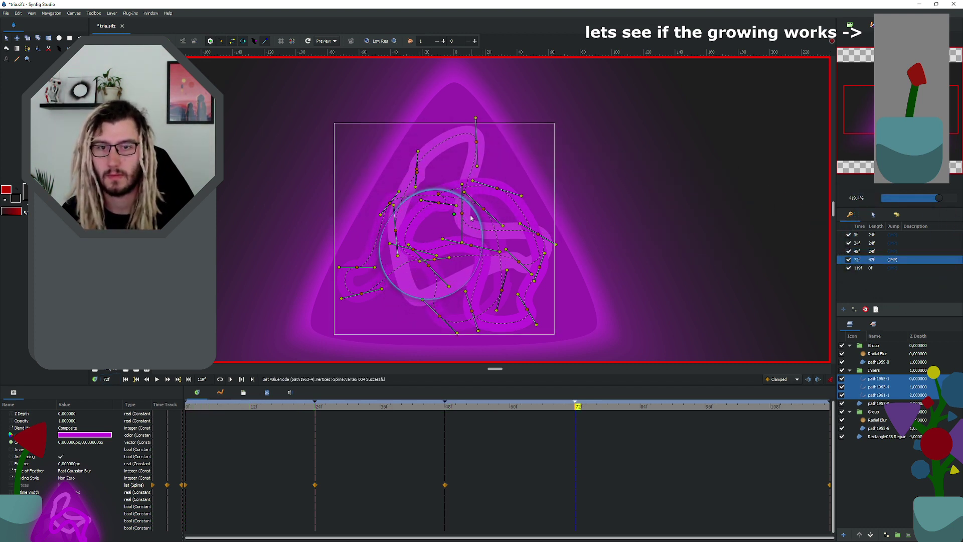
{"action": "left_click_drag", "start_coordinate": [470, 217], "coordinate": [501, 196]}
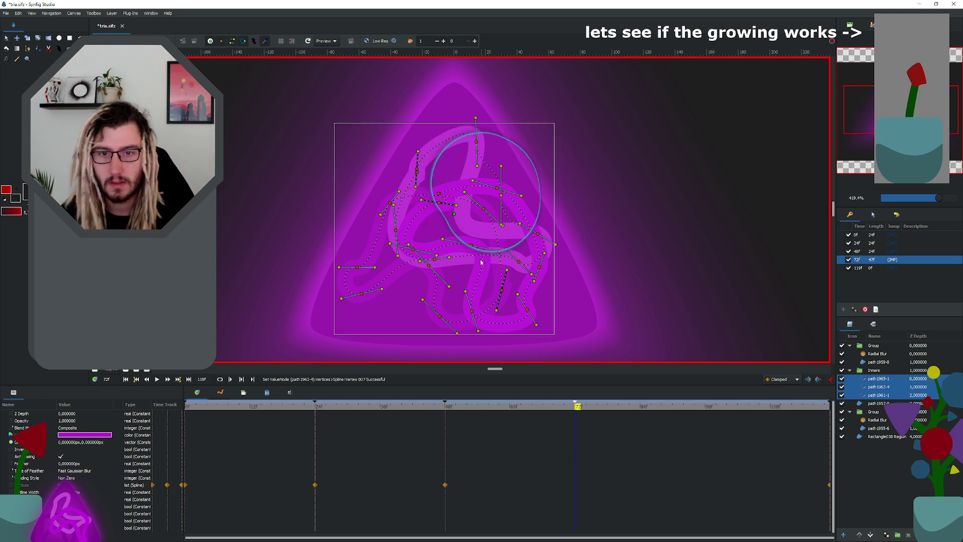
{"action": "left_click_drag", "start_coordinate": [449, 286], "coordinate": [406, 304]}
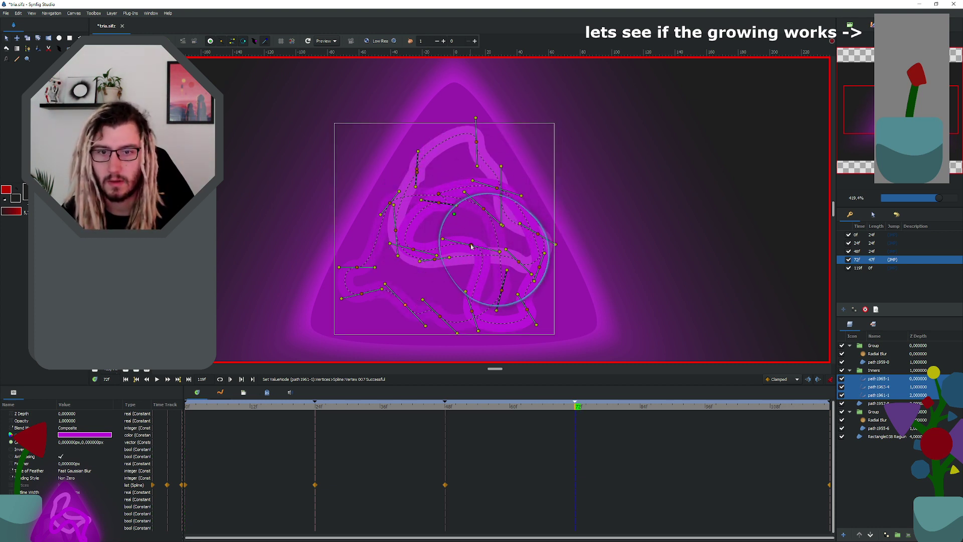
{"action": "left_click_drag", "start_coordinate": [472, 246], "coordinate": [448, 278]}
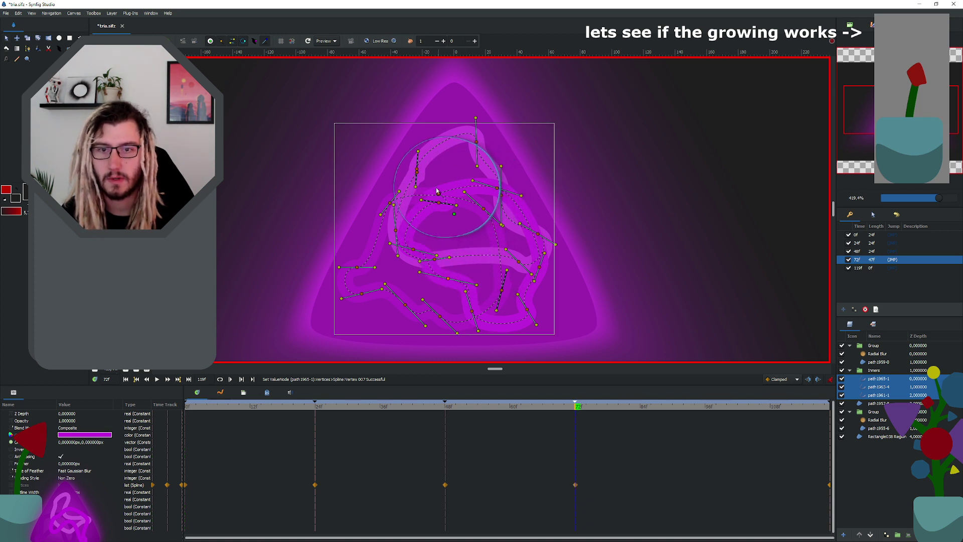
{"action": "left_click_drag", "start_coordinate": [439, 204], "coordinate": [437, 194]}
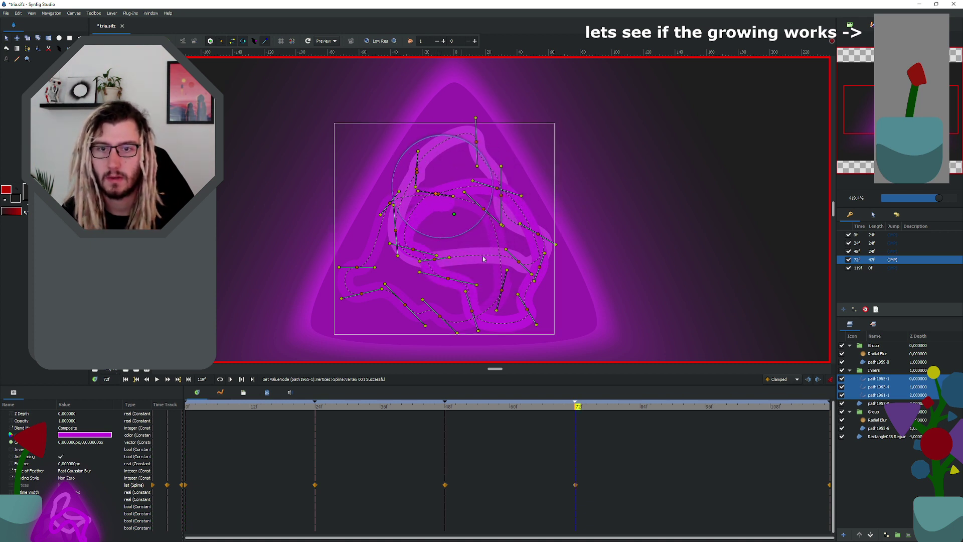
Step: Reshape the three selected inner squiggle paths at the 72f keyframe by shifting their spline vertices and handles, and save the file
{"action": "left_click_drag", "start_coordinate": [538, 235], "coordinate": [543, 227]}
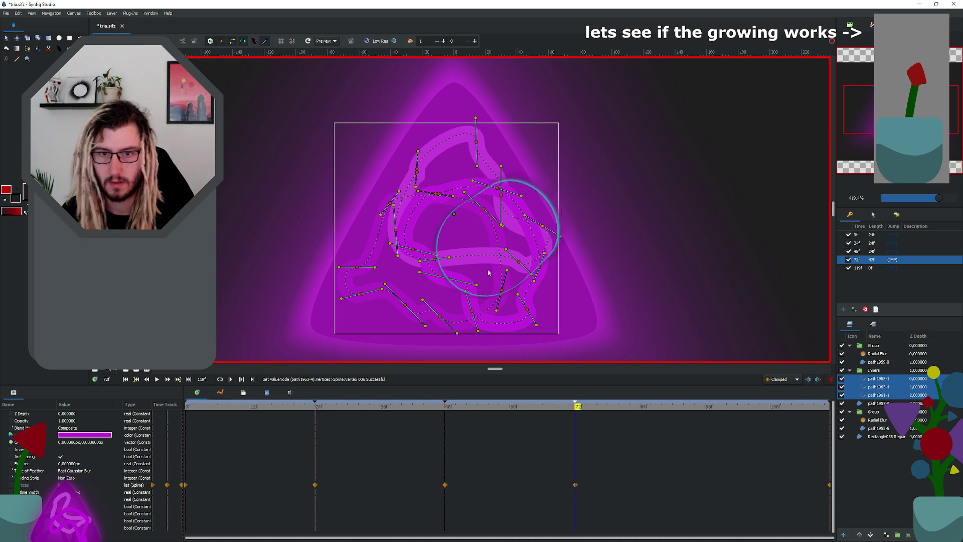
{"action": "left_click_drag", "start_coordinate": [448, 278], "coordinate": [441, 285]}
{"action": "left_click", "coordinate": [440, 284]}
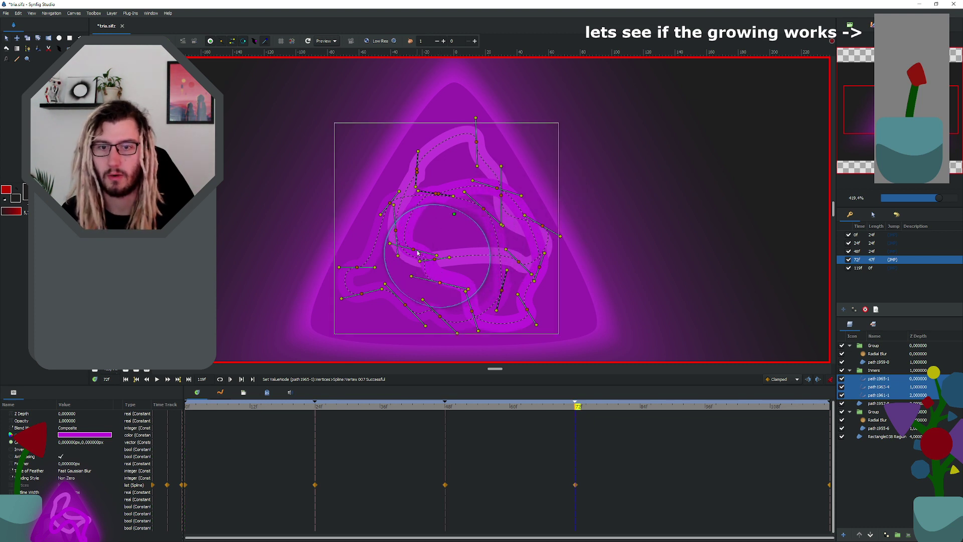
{"action": "left_click_drag", "start_coordinate": [413, 251], "coordinate": [421, 286]}
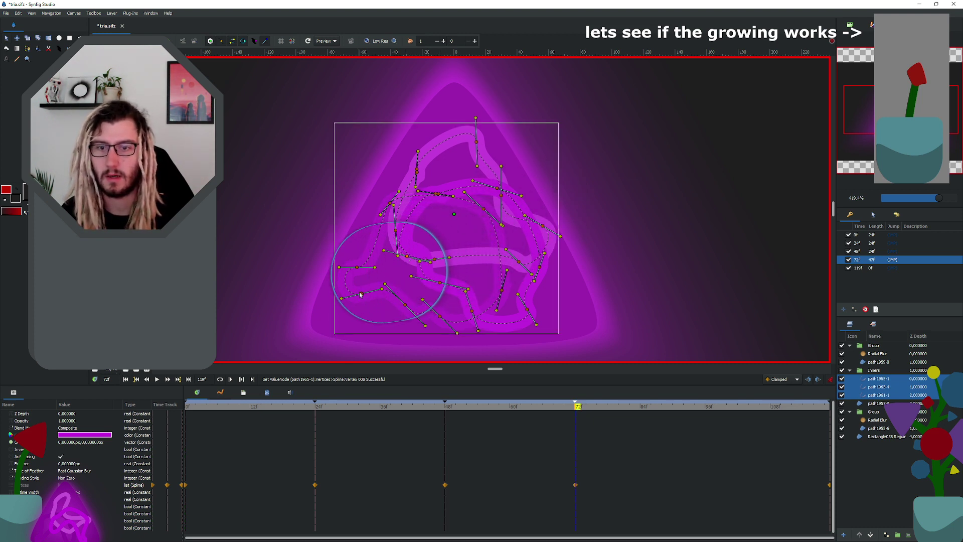
{"action": "left_click_drag", "start_coordinate": [360, 295], "coordinate": [367, 308]}
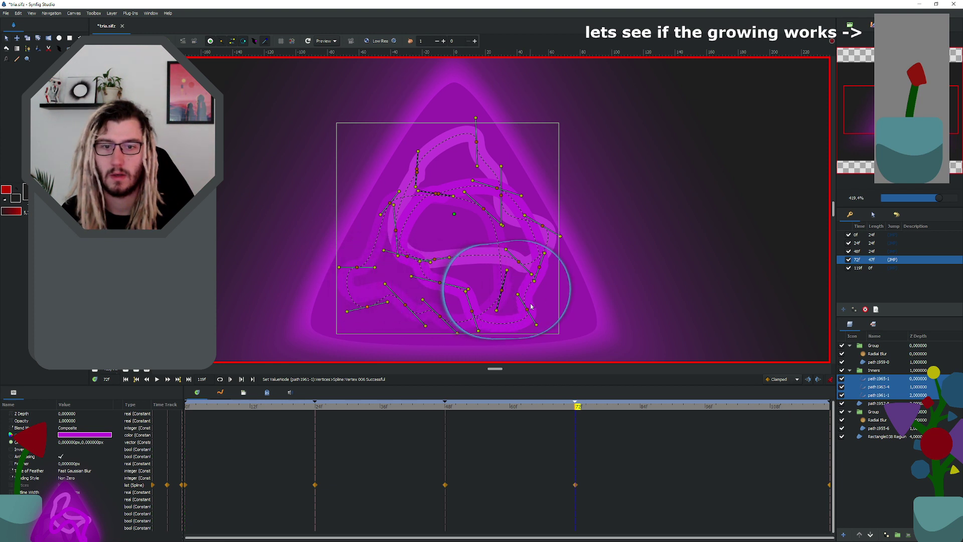
{"action": "left_click_drag", "start_coordinate": [539, 266], "coordinate": [551, 276]}
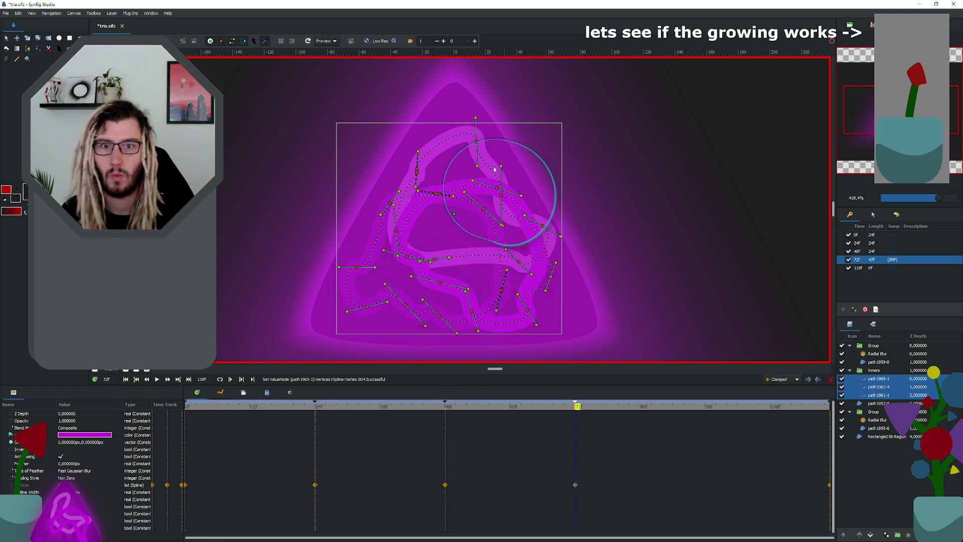
{"action": "left_click_drag", "start_coordinate": [501, 195], "coordinate": [518, 215]}
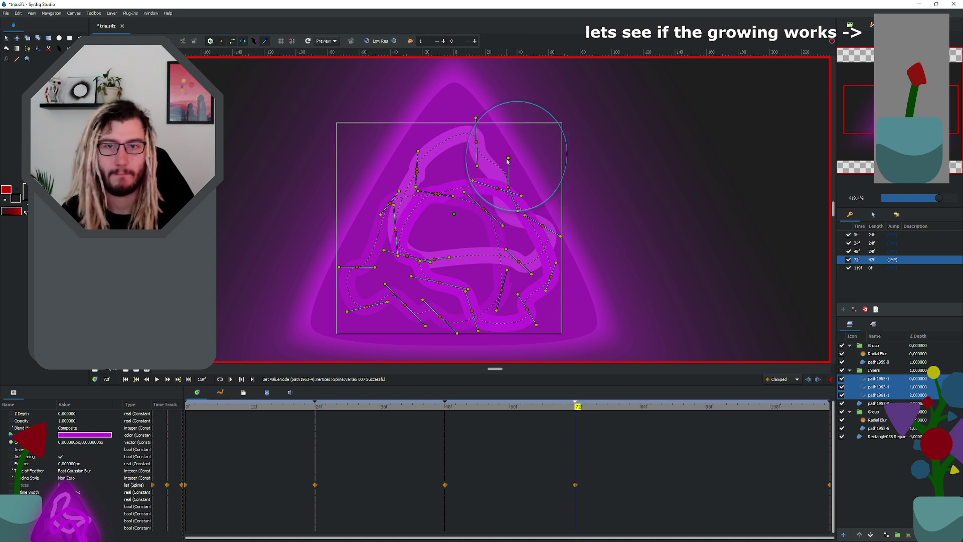
{"action": "left_click_drag", "start_coordinate": [507, 160], "coordinate": [499, 159]}
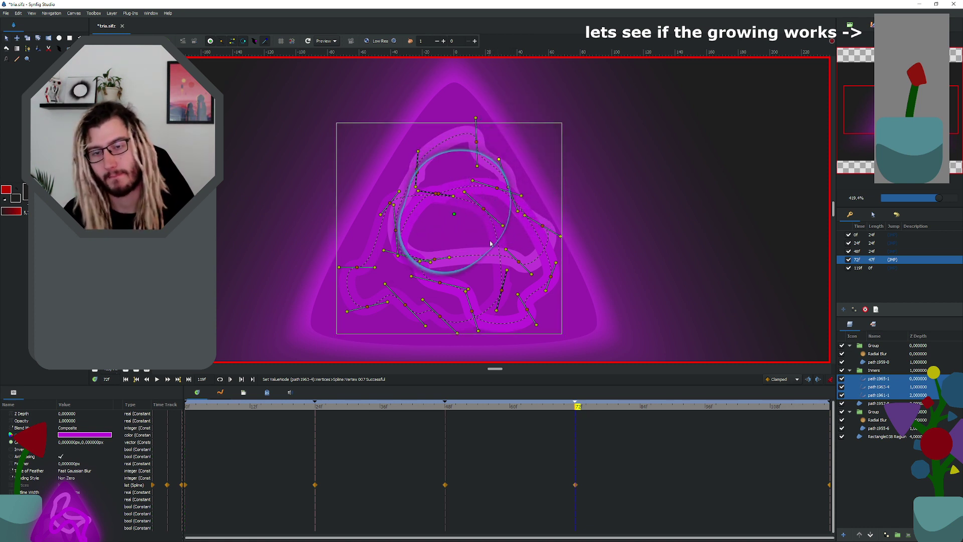
{"action": "key", "text": "ctrl+s"}
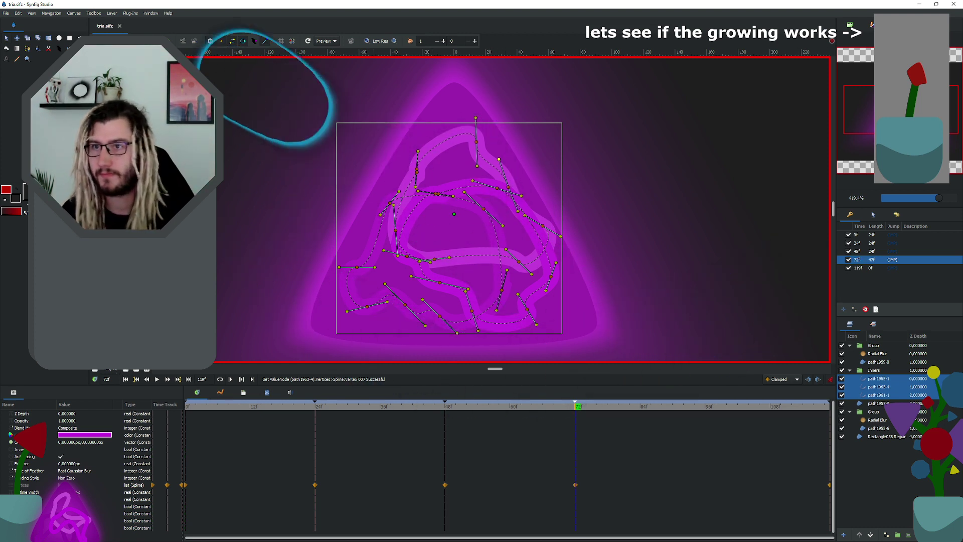
Step: Render a preview of the triangle animation and move its window clear of the artwork's corner
{"action": "left_click", "coordinate": [325, 41]}
{"action": "left_click_drag", "start_coordinate": [75, 35], "coordinate": [245, 129]}
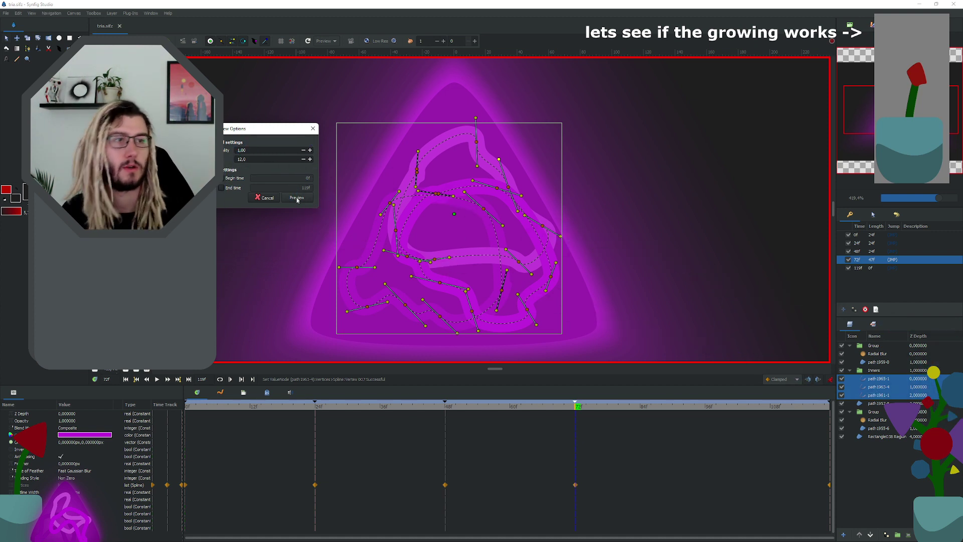
{"action": "left_click", "coordinate": [297, 197]}
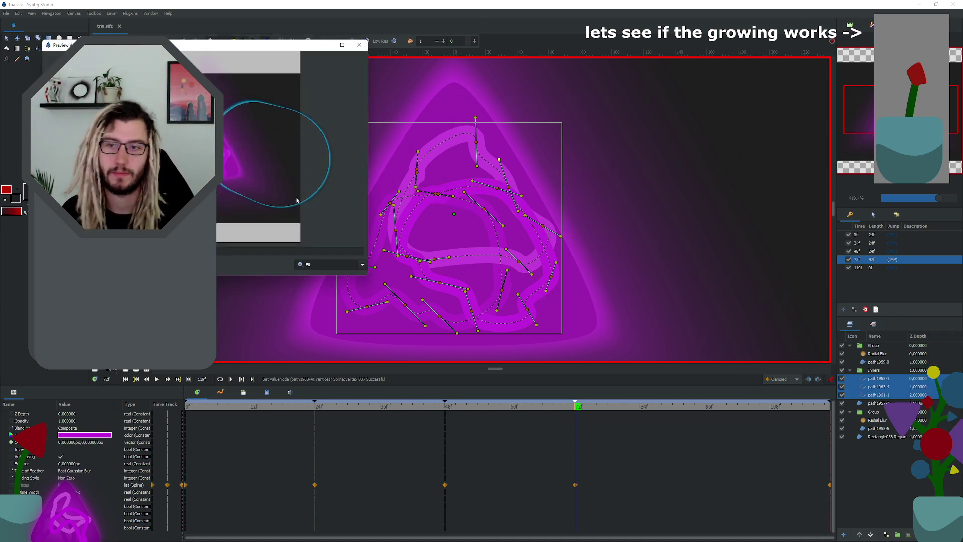
{"action": "left_click_drag", "start_coordinate": [240, 42], "coordinate": [391, 112]}
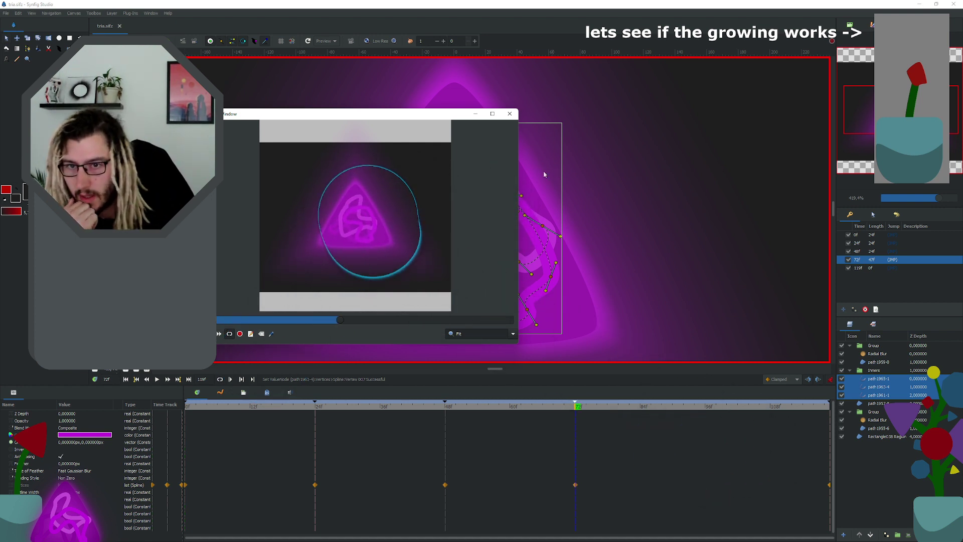
Step: Watch the looping preview in a shrunken, repositioned window to judge the squiggles' motion at small size, and close it
{"action": "left_click_drag", "start_coordinate": [519, 113], "coordinate": [418, 192]}
{"action": "left_click_drag", "start_coordinate": [346, 200], "coordinate": [169, 457]}
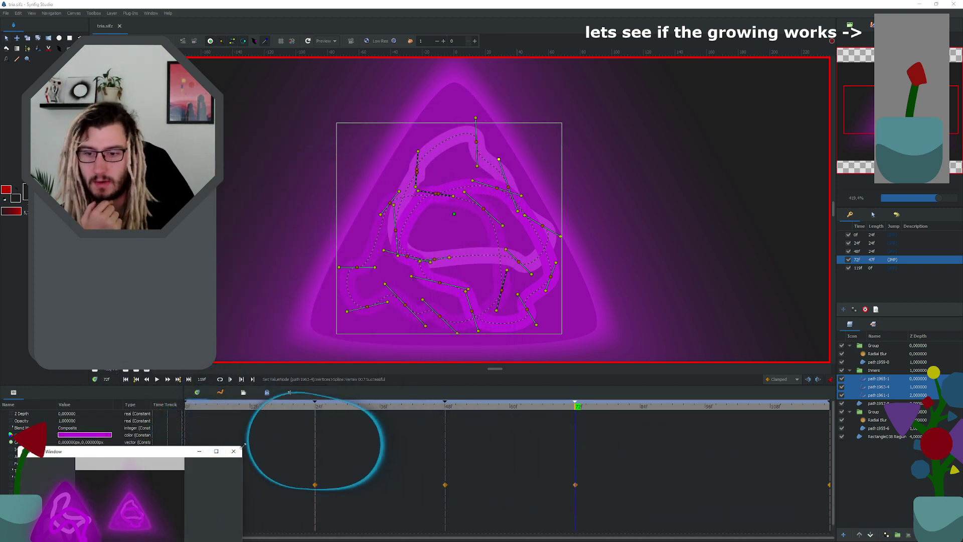
{"action": "left_click_drag", "start_coordinate": [242, 447], "coordinate": [277, 432]}
{"action": "left_click_drag", "start_coordinate": [205, 444], "coordinate": [194, 449]}
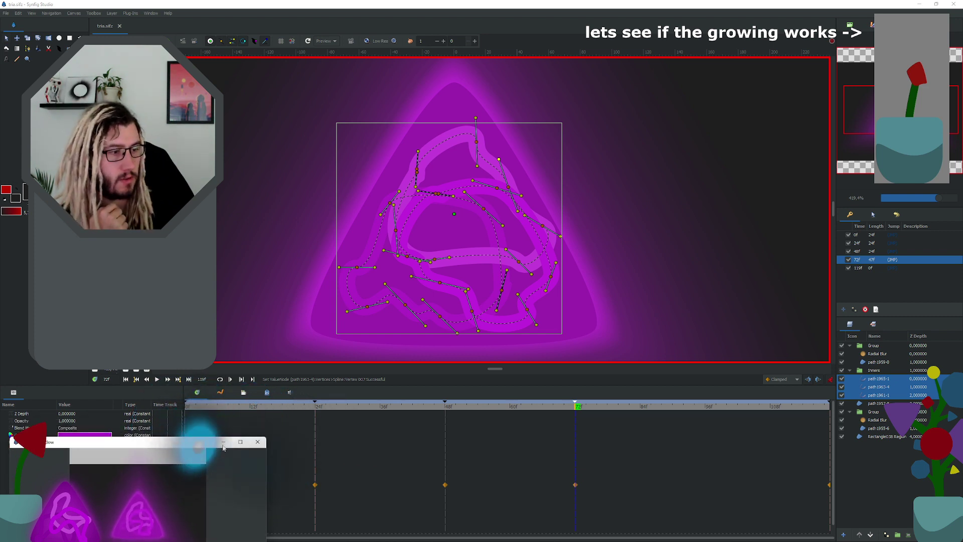
{"action": "left_click_drag", "start_coordinate": [267, 436], "coordinate": [297, 421]}
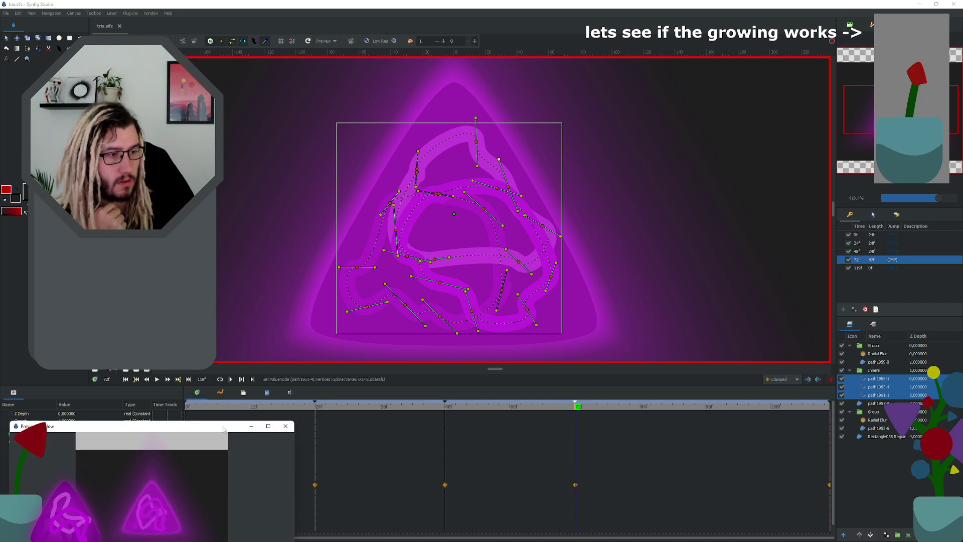
{"action": "left_click_drag", "start_coordinate": [224, 430], "coordinate": [216, 435]}
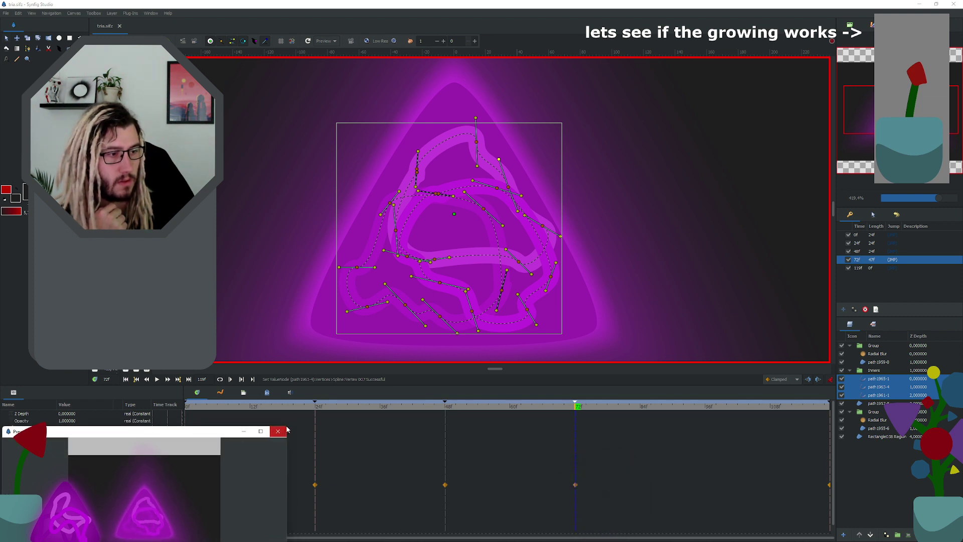
{"action": "left_click_drag", "start_coordinate": [288, 427], "coordinate": [303, 415]}
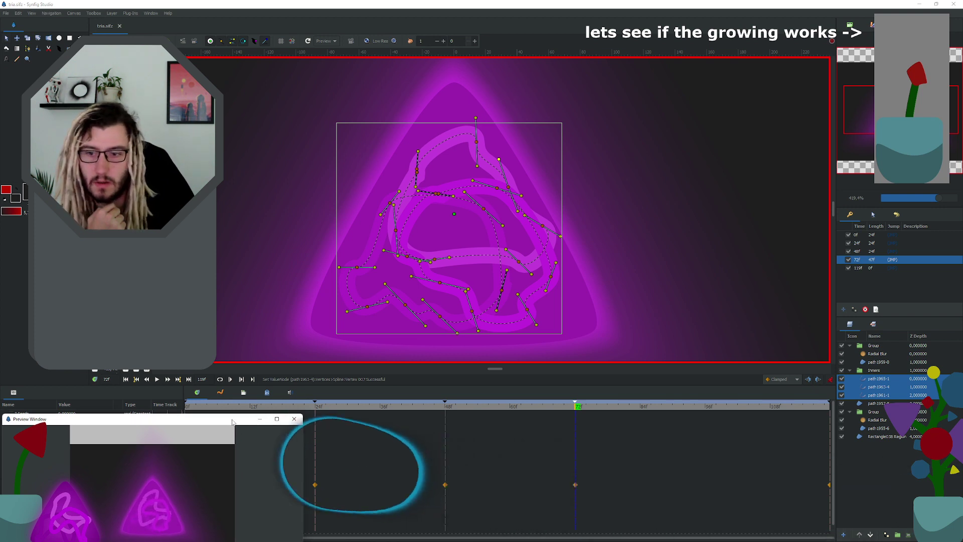
{"action": "left_click_drag", "start_coordinate": [230, 423], "coordinate": [211, 425]}
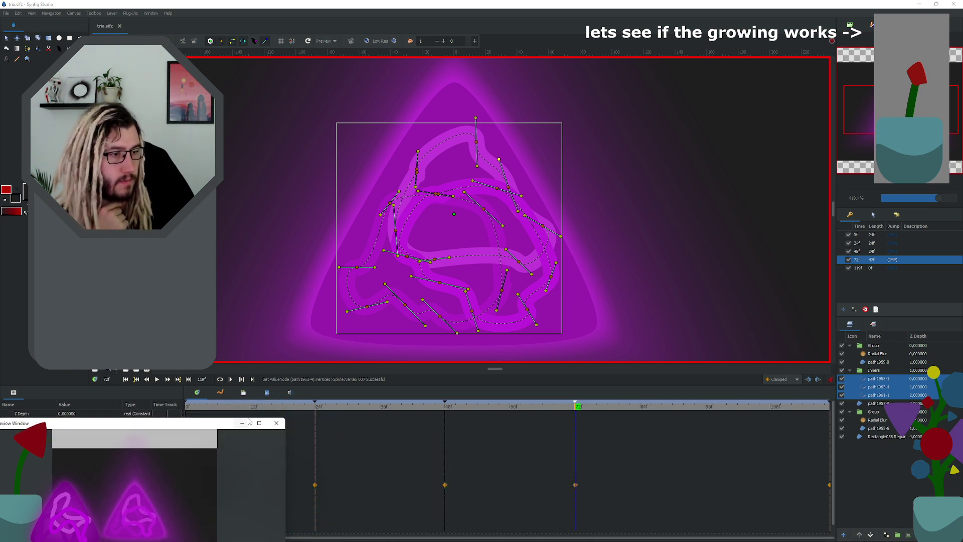
{"action": "left_click_drag", "start_coordinate": [287, 419], "coordinate": [300, 411]}
{"action": "left_click_drag", "start_coordinate": [227, 415], "coordinate": [217, 422]}
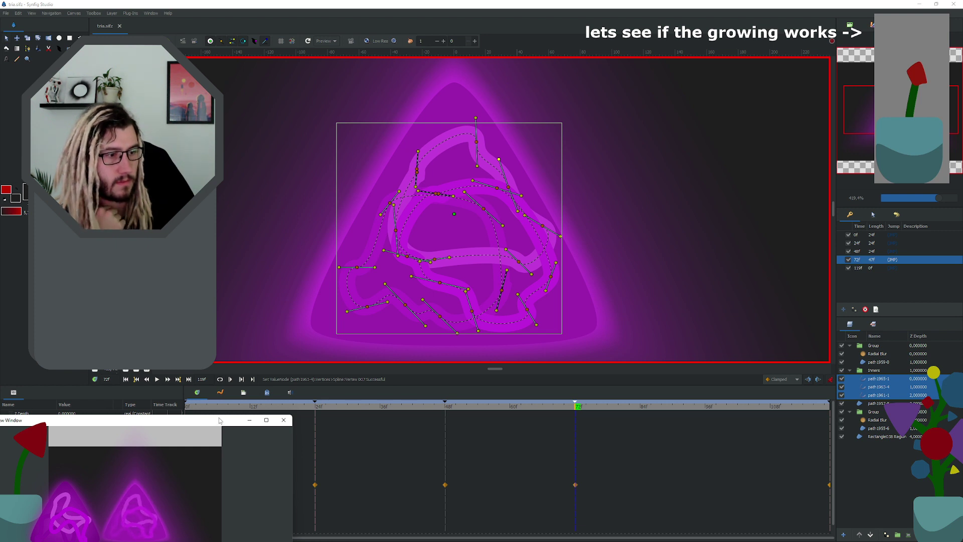
{"action": "right_click", "coordinate": [219, 420]}
{"action": "left_click", "coordinate": [212, 423]}
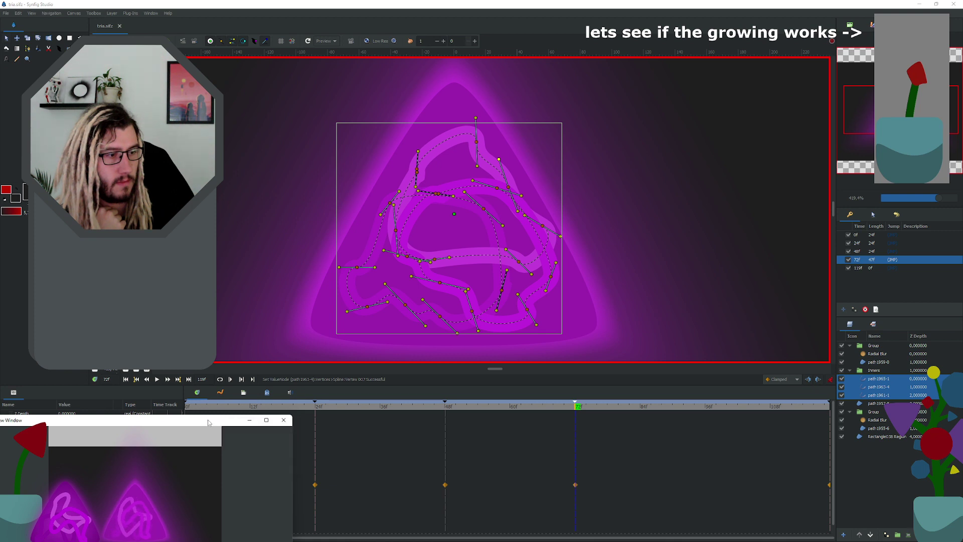
{"action": "left_click_drag", "start_coordinate": [210, 423], "coordinate": [212, 422]}
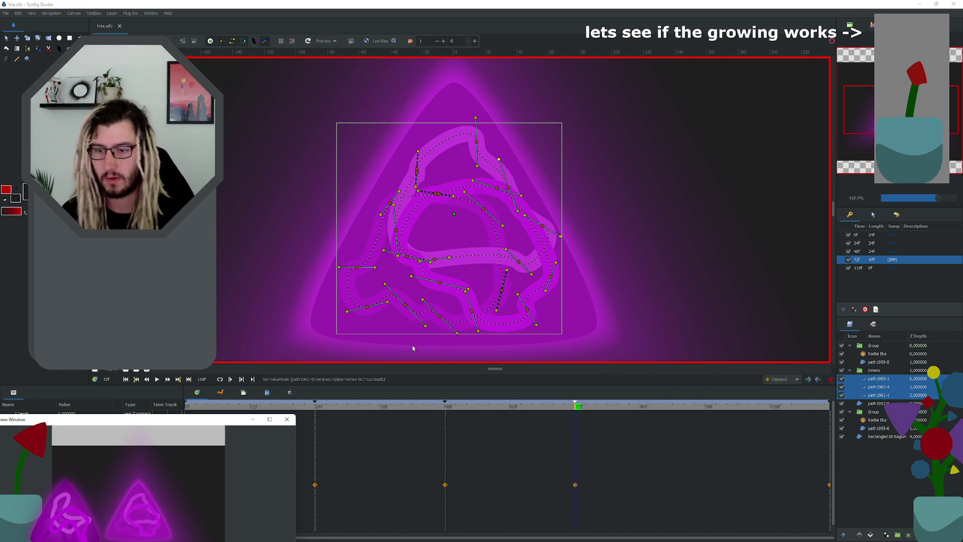
{"action": "left_click_drag", "start_coordinate": [150, 419], "coordinate": [331, 193]}
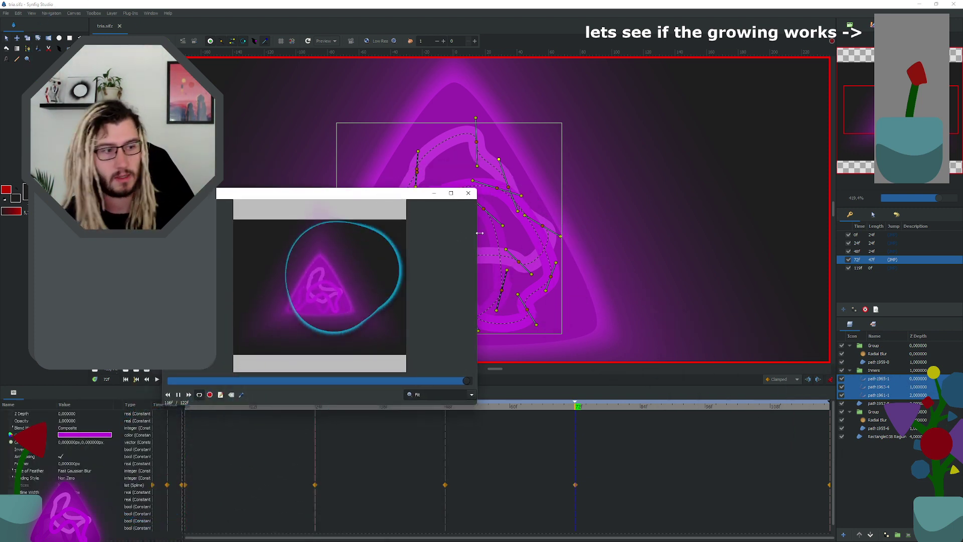
{"action": "left_click", "coordinate": [469, 192]}
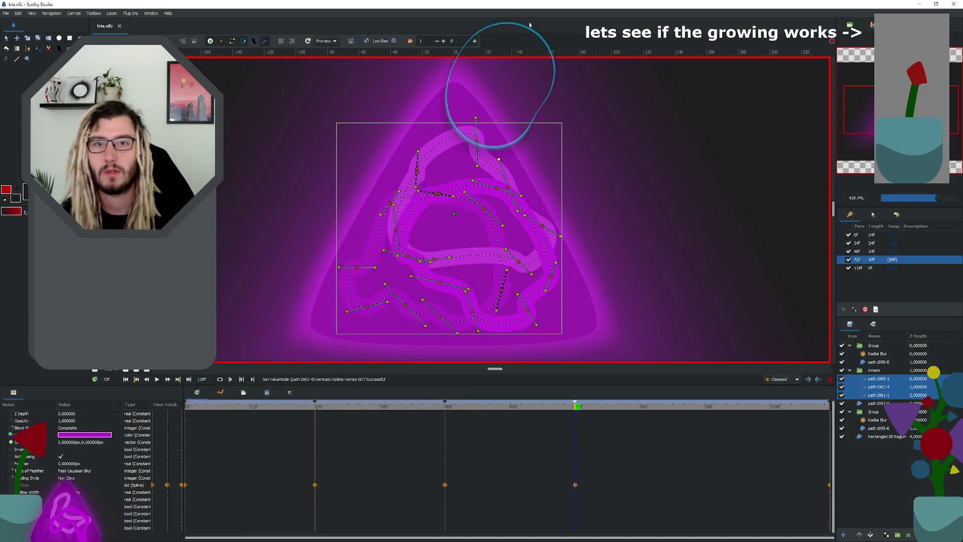
Step: Turn off animate editing mode and set the opacity of the triangle shape path1959-0 to 0.5
{"action": "left_click", "coordinate": [831, 380]}
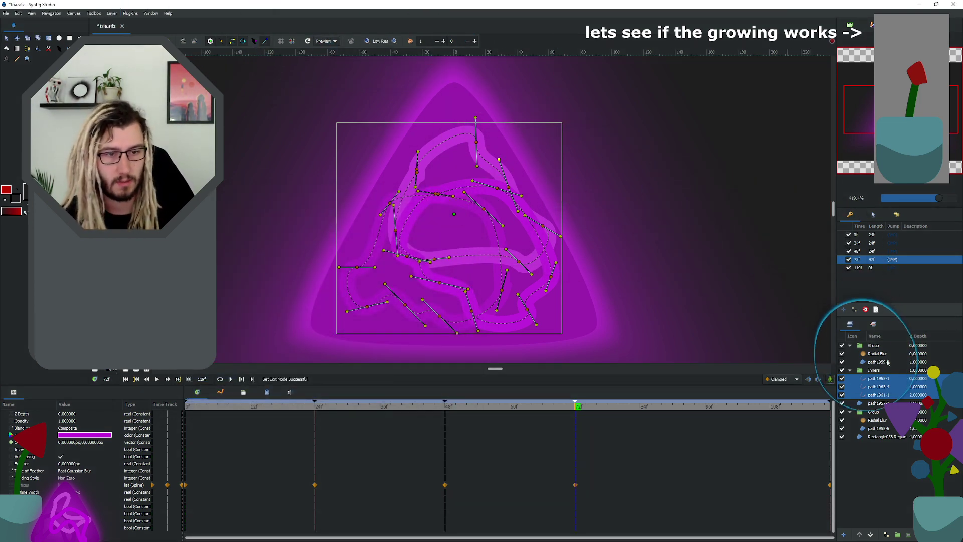
{"action": "left_click", "coordinate": [878, 355]}
{"action": "scroll", "coordinate": [552, 251], "scroll_direction": "down", "scroll_amount": 5}
{"action": "scroll", "coordinate": [585, 247], "scroll_direction": "up", "scroll_amount": 3}
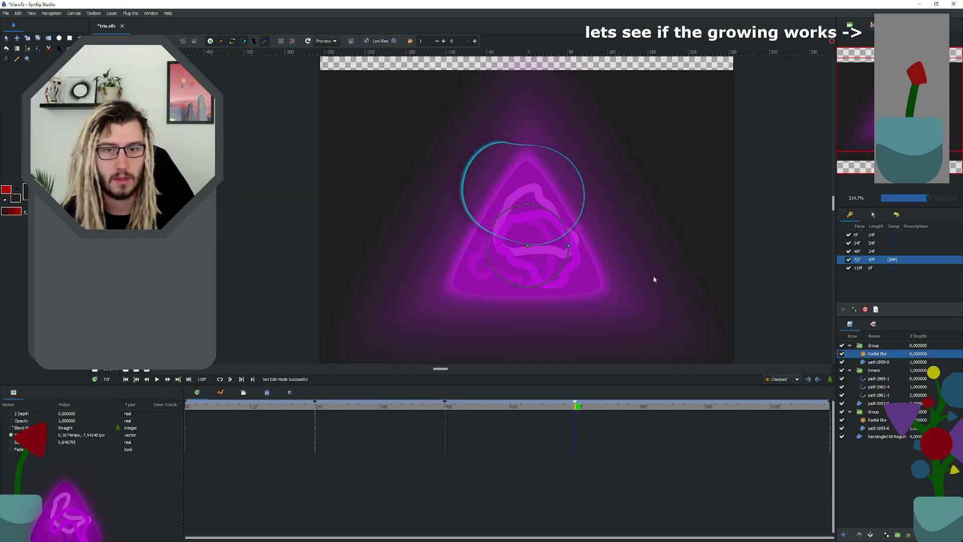
{"action": "left_click", "coordinate": [873, 363]}
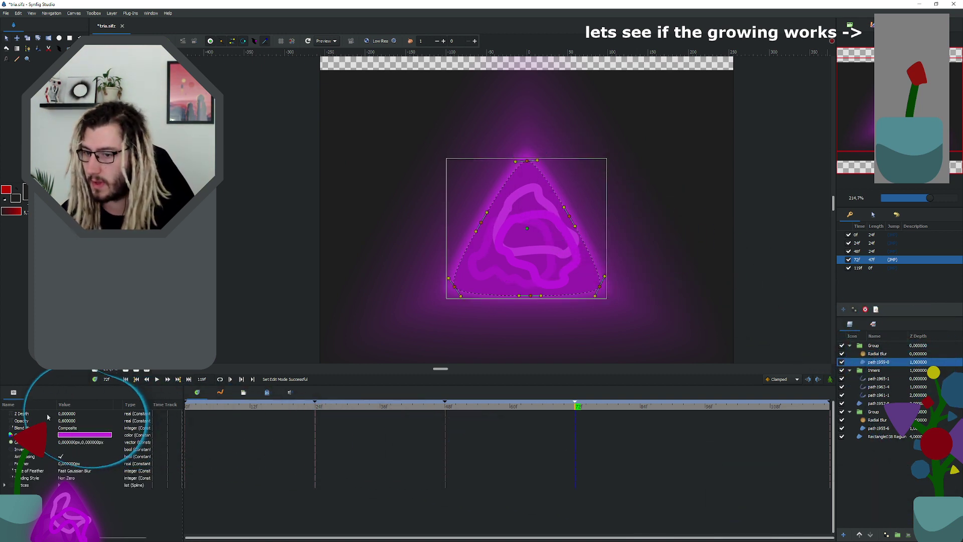
{"action": "left_click", "coordinate": [73, 421]}
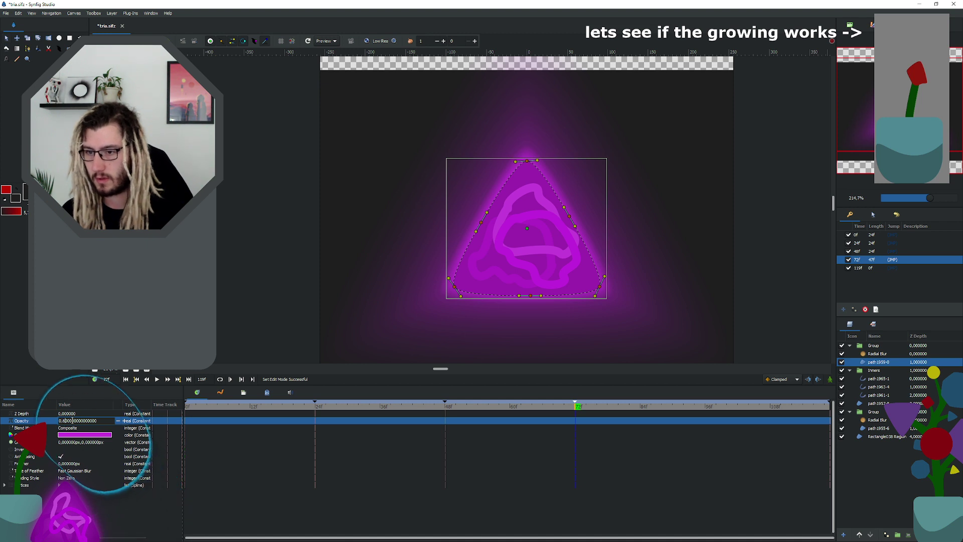
{"action": "type", "text": "0,5"}
{"action": "key", "text": "Return"}
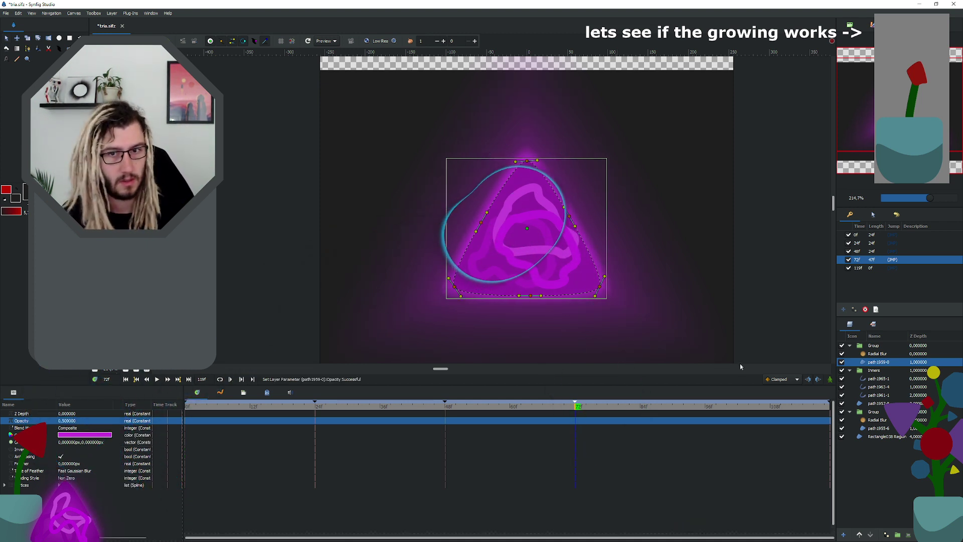
Step: Hide the dark background rectangle layer and save the file
{"action": "left_click", "coordinate": [842, 436]}
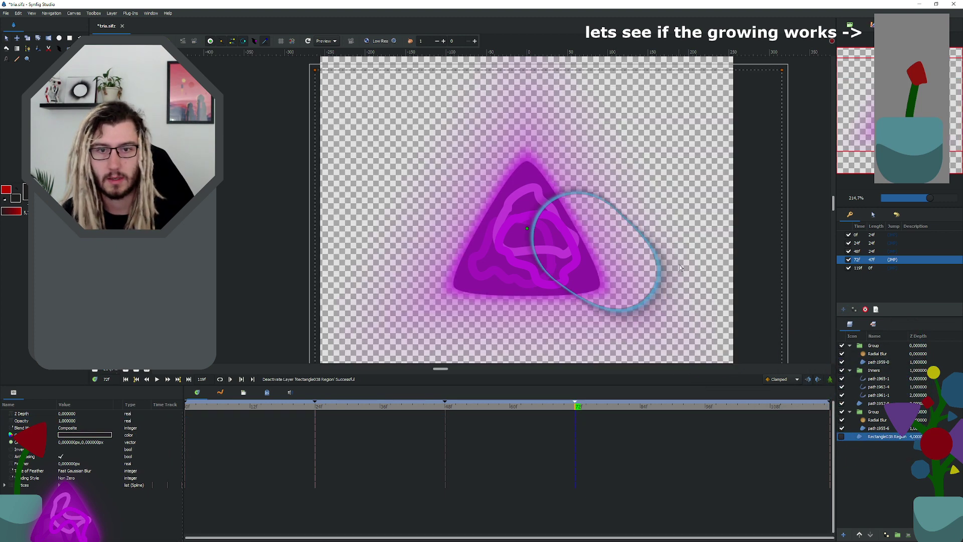
{"action": "key", "text": "ctrl+s"}
{"action": "scroll", "coordinate": [497, 222], "scroll_direction": "down", "scroll_amount": 1}
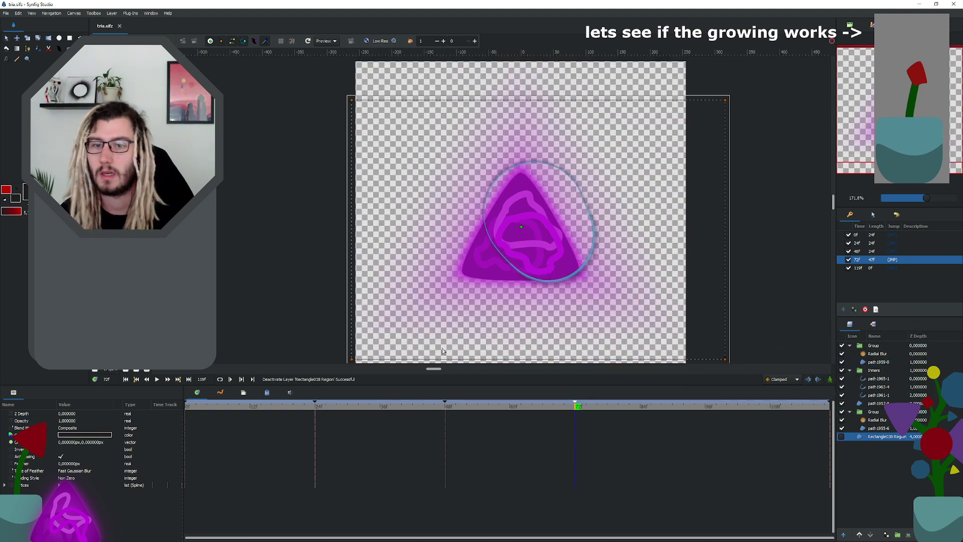
Step: Render a preview of the triangle animation without the dark background and resize its window
{"action": "left_click", "coordinate": [195, 42]}
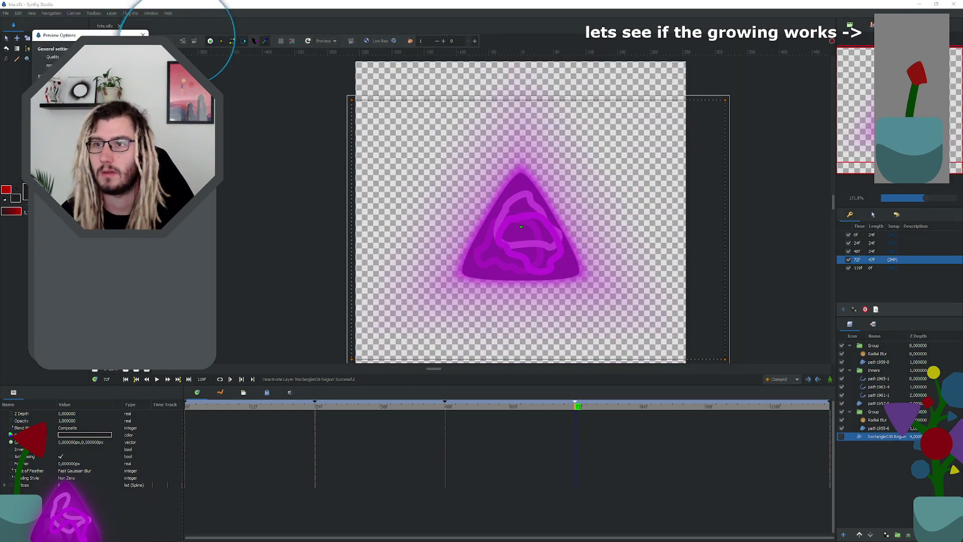
{"action": "key", "text": "Return"}
{"action": "left_click_drag", "start_coordinate": [241, 44], "coordinate": [260, 191]}
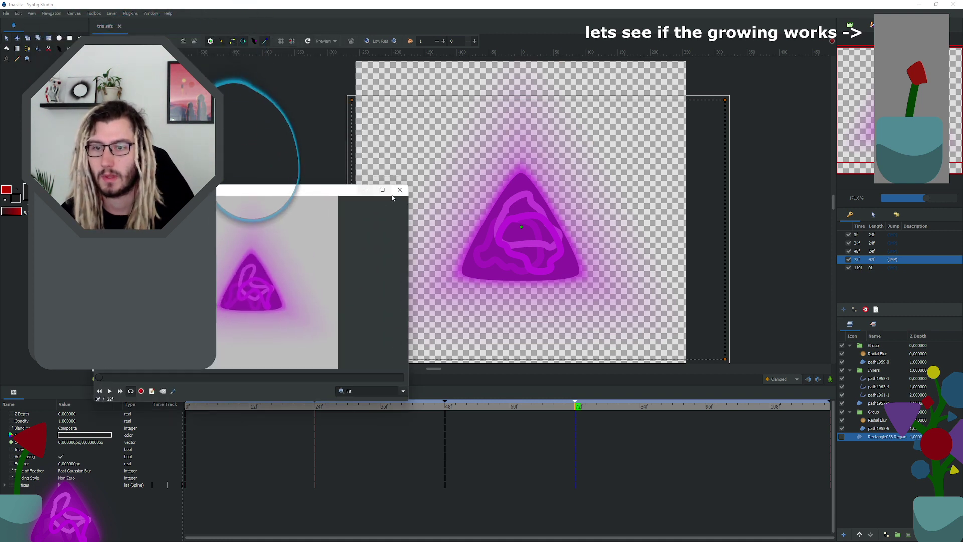
{"action": "left_click_drag", "start_coordinate": [409, 187], "coordinate": [359, 242]}
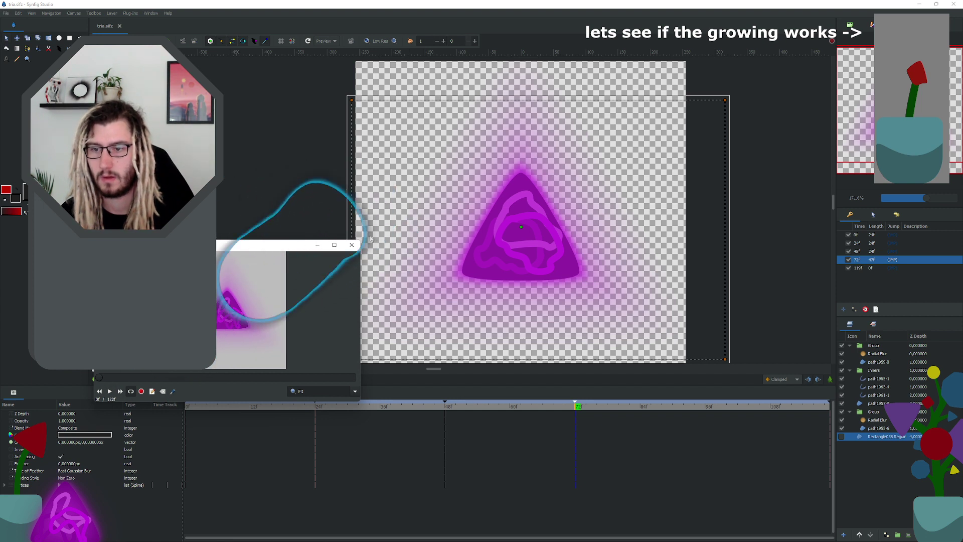
{"action": "left_click_drag", "start_coordinate": [359, 241], "coordinate": [442, 193]}
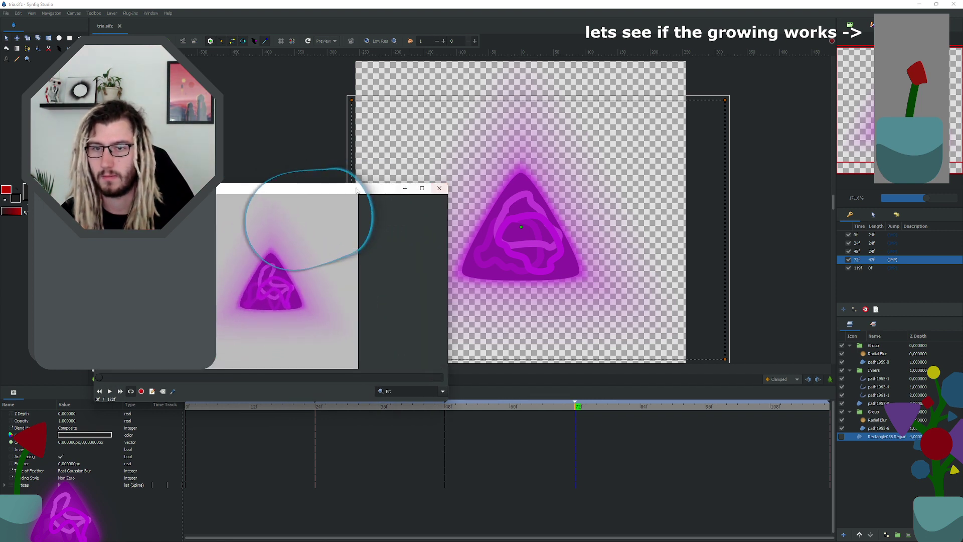
Step: Move the preview window over the timeline area, watch the glow and squiggles loop at small size, and close the preview
{"action": "left_click_drag", "start_coordinate": [349, 199], "coordinate": [215, 422]}
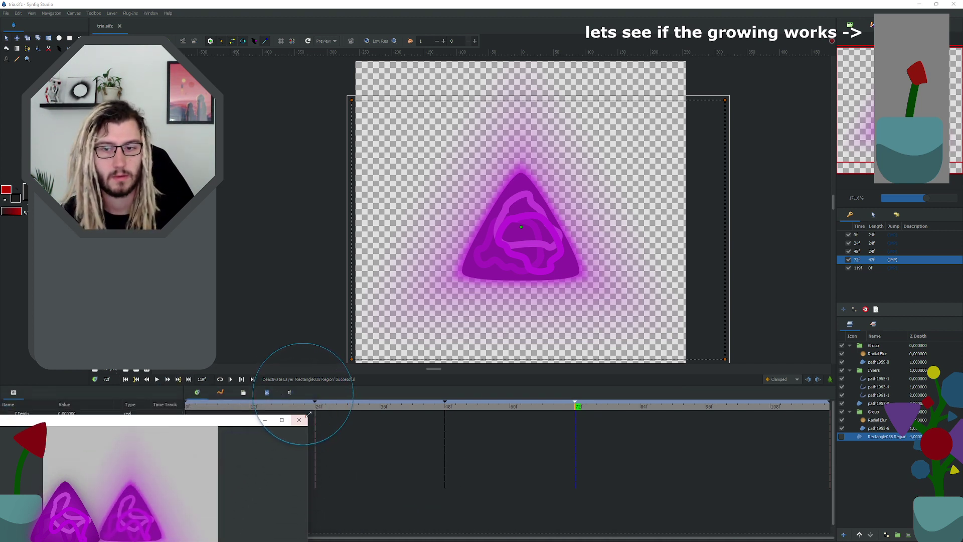
{"action": "left_click_drag", "start_coordinate": [309, 415], "coordinate": [345, 396]}
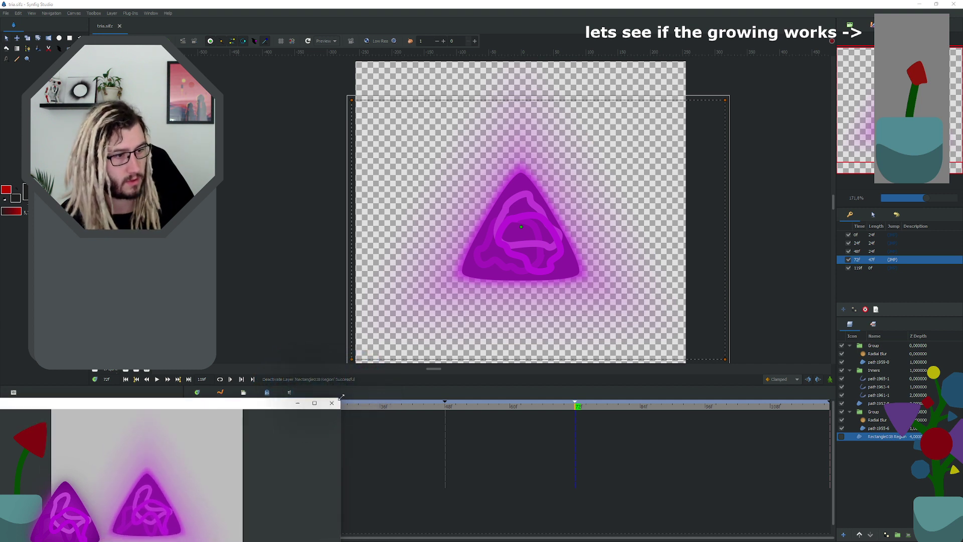
{"action": "left_click_drag", "start_coordinate": [284, 398], "coordinate": [271, 407]}
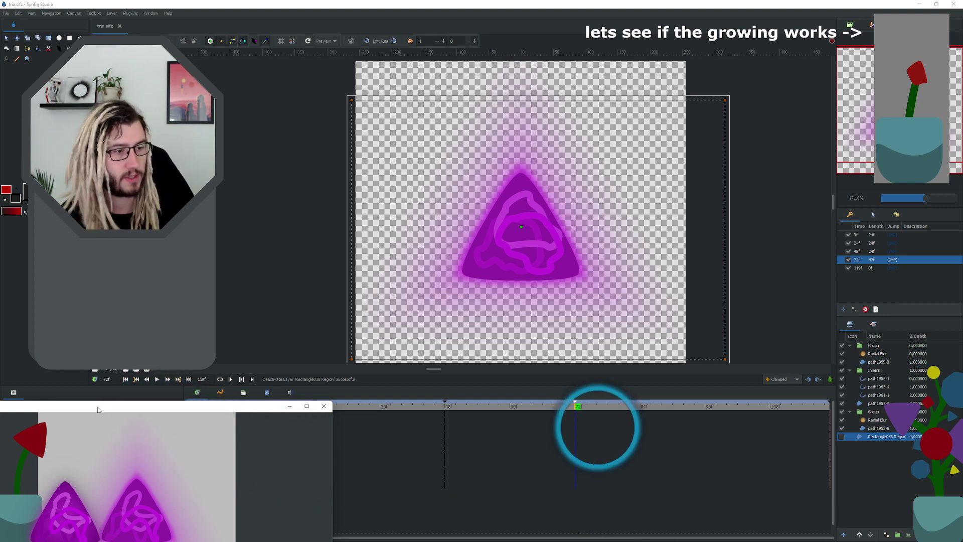
{"action": "mouse_move", "coordinate": [112, 408]}
{"action": "left_mouse_down"}
{"action": "mouse_move", "coordinate": [205, 229]}
{"action": "mouse_move", "coordinate": [186, 286]}
{"action": "mouse_move", "coordinate": [102, 423]}
{"action": "mouse_move", "coordinate": [107, 409]}
{"action": "left_mouse_up"}
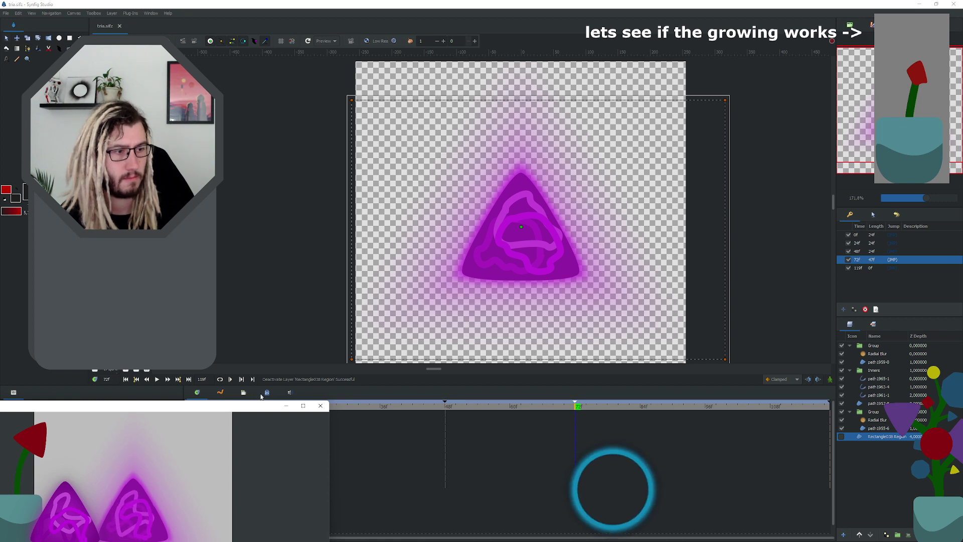
{"action": "key", "text": "super+Tab"}
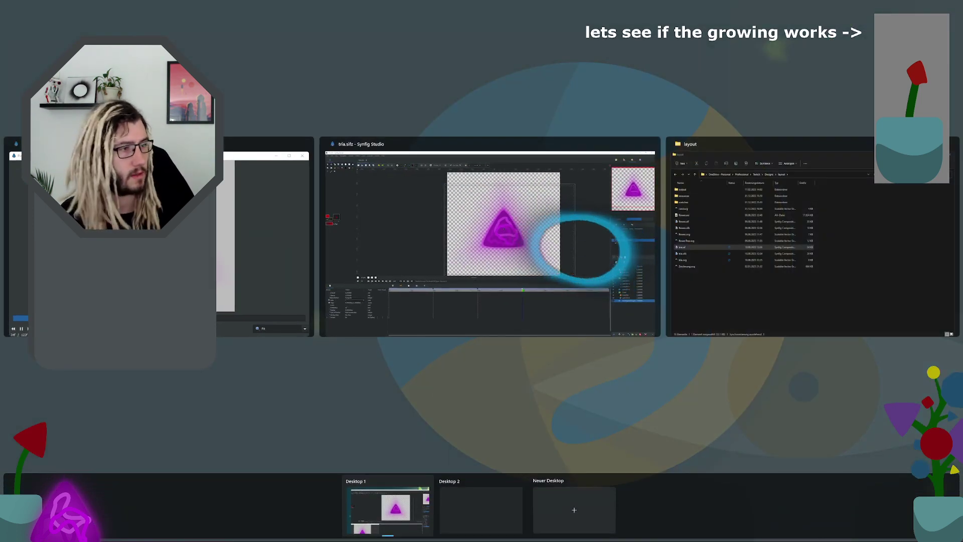
{"action": "left_click", "coordinate": [502, 236]}
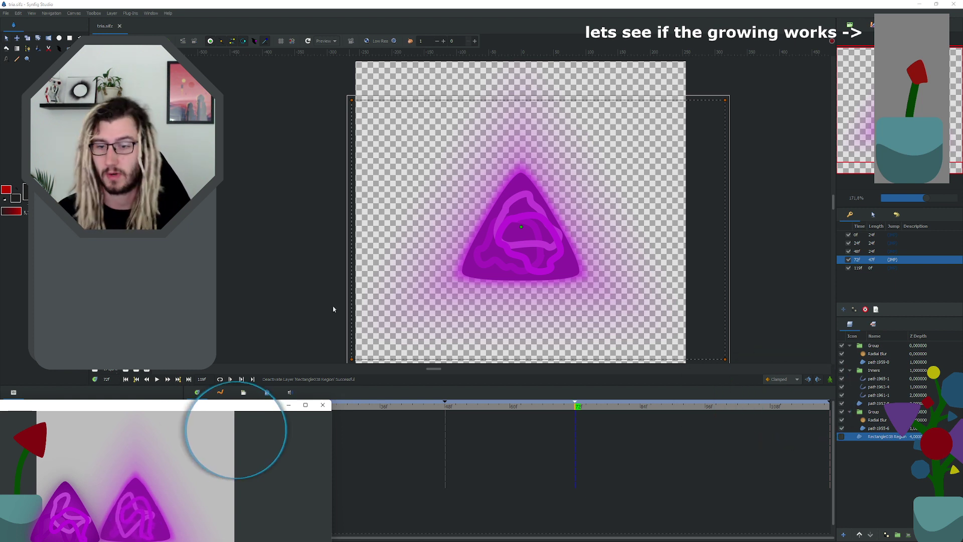
{"action": "left_click_drag", "start_coordinate": [159, 405], "coordinate": [341, 156]}
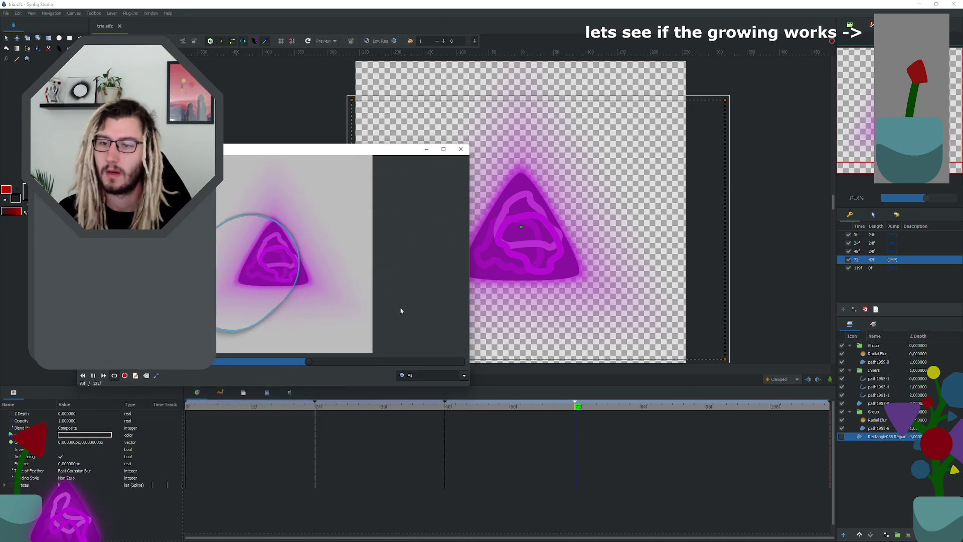
{"action": "left_click", "coordinate": [461, 150]}
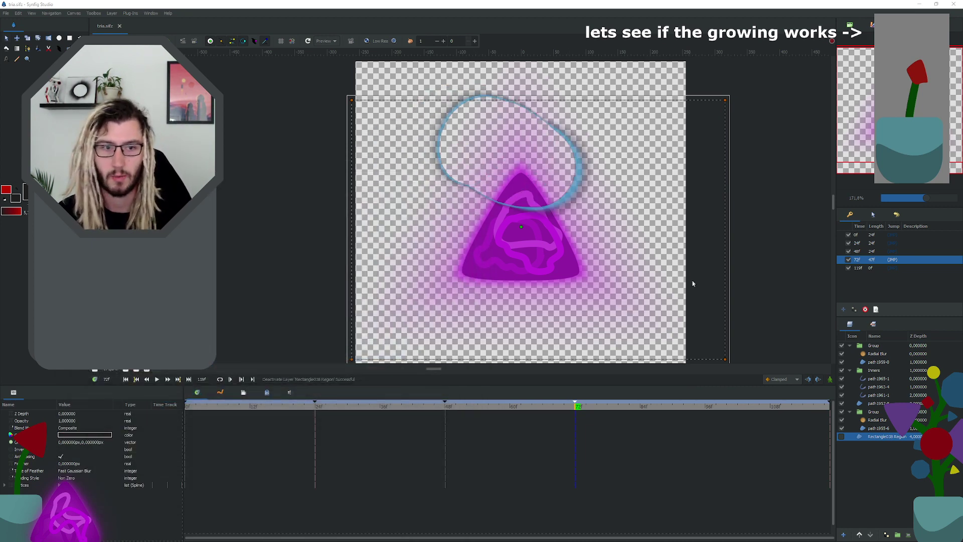
Step: Show the dark background rectangle layer and turn on animate editing mode
{"action": "left_click", "coordinate": [842, 437]}
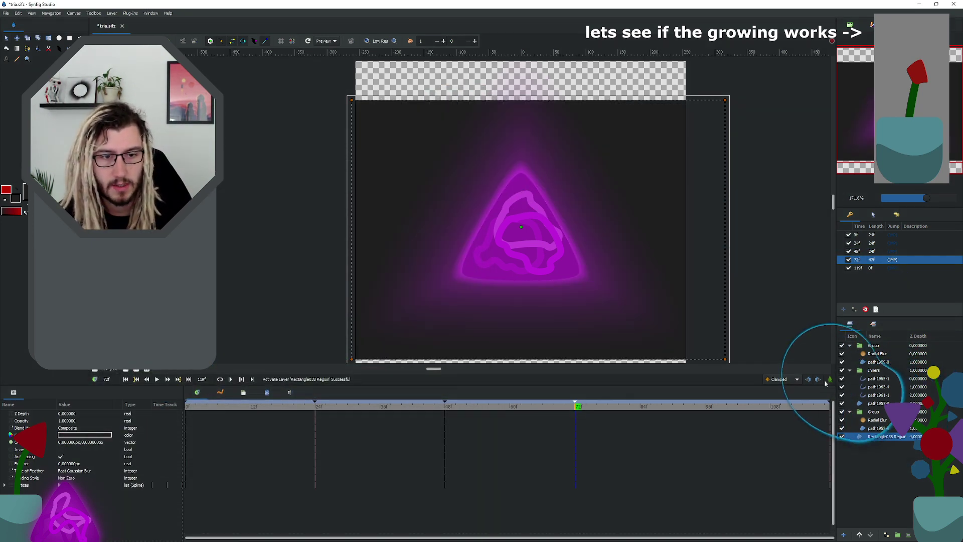
{"action": "left_click", "coordinate": [830, 379]}
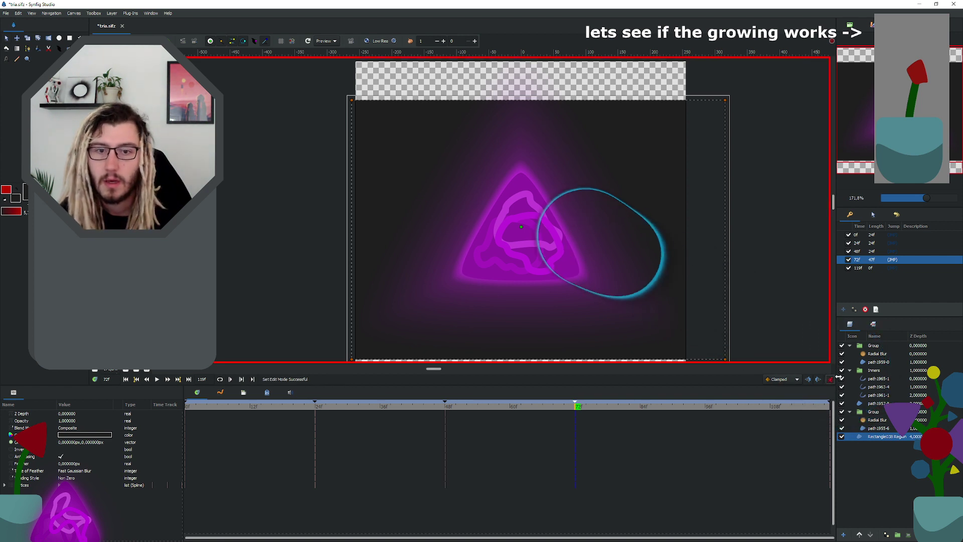
Step: At the 24f keyframe, shrink the Radial Blur size to about 0.5 in the upper group and about 0.12 in the lower group
{"action": "left_click", "coordinate": [892, 242]}
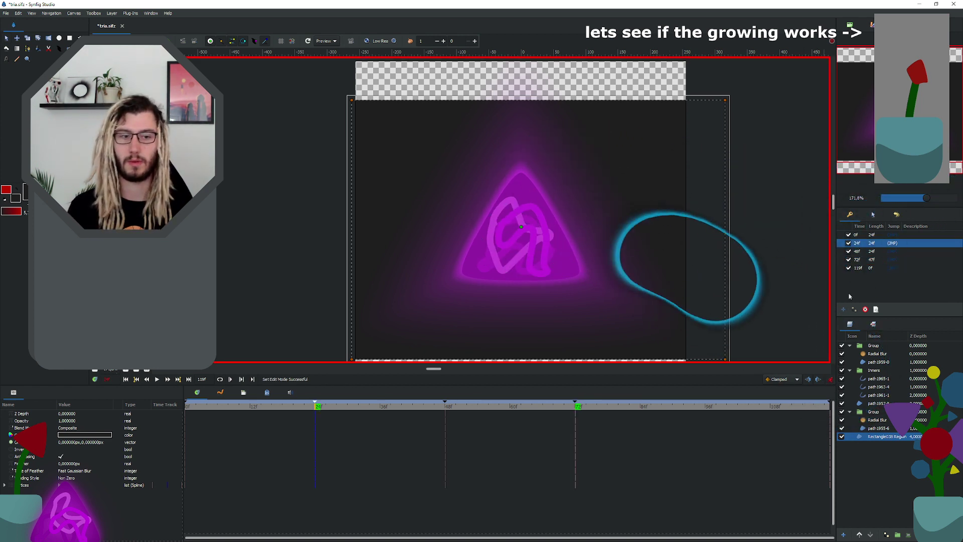
{"action": "left_click", "coordinate": [877, 353]}
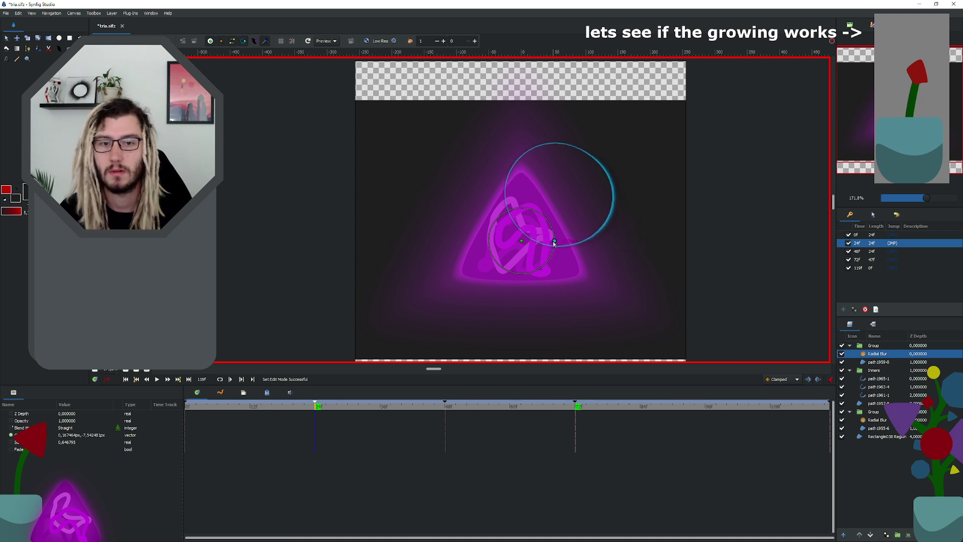
{"action": "mouse_move", "coordinate": [554, 241]}
{"action": "left_mouse_down"}
{"action": "mouse_move", "coordinate": [538, 246]}
{"action": "mouse_move", "coordinate": [547, 241]}
{"action": "left_mouse_up"}
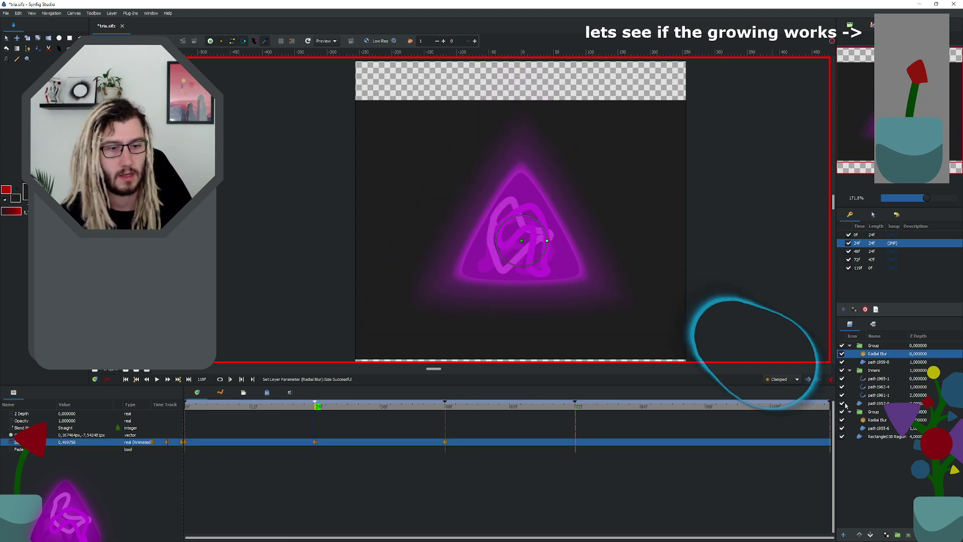
{"action": "left_click", "coordinate": [878, 420]}
{"action": "left_click_drag", "start_coordinate": [531, 232], "coordinate": [526, 234]}
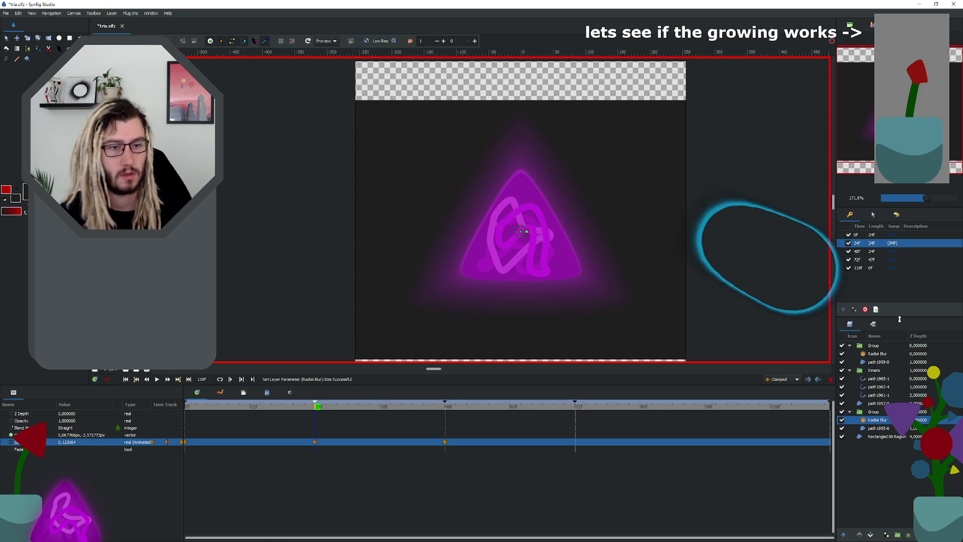
Step: At the 48f keyframe, reduce the upper group's Radial Blur size to about 0.55
{"action": "left_click", "coordinate": [892, 252]}
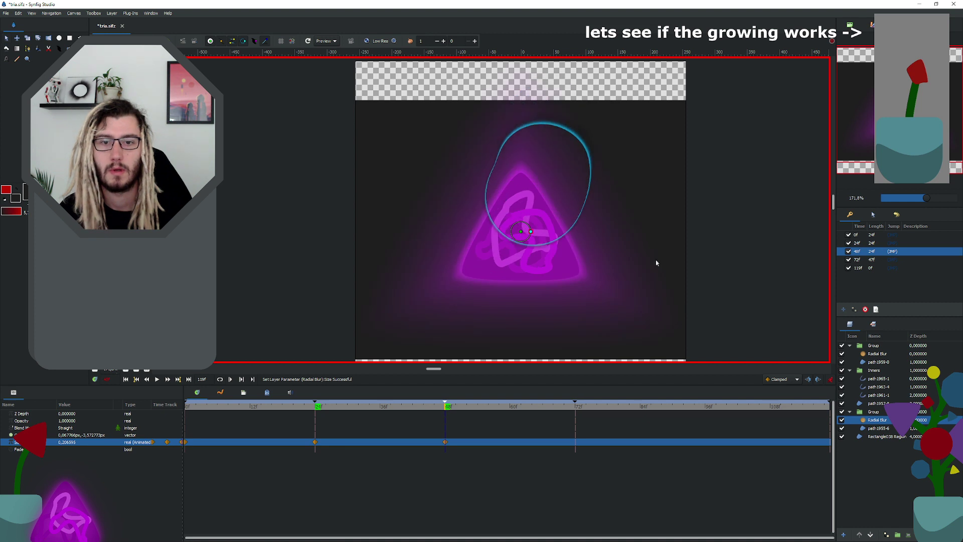
{"action": "left_click_drag", "start_coordinate": [527, 235], "coordinate": [536, 235]}
{"action": "left_click", "coordinate": [536, 235]}
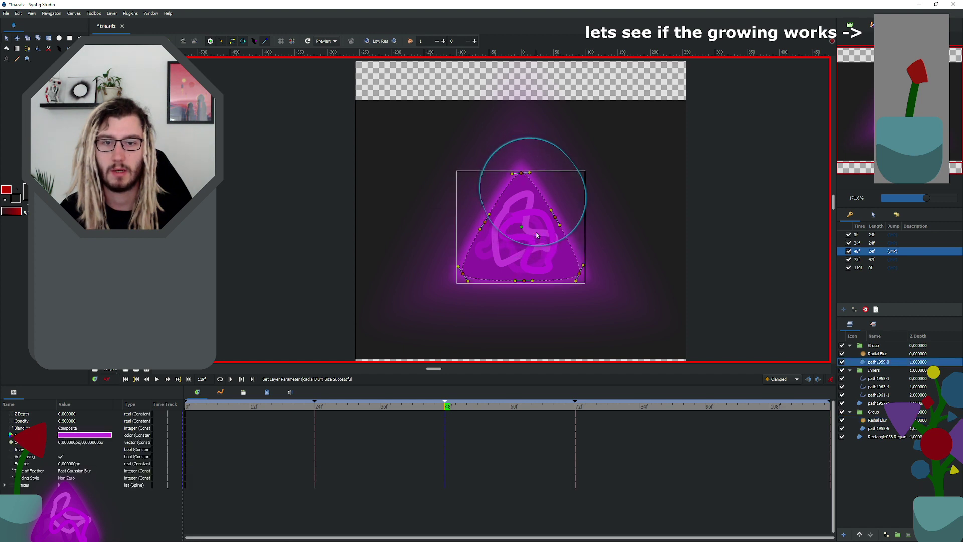
{"action": "left_click", "coordinate": [878, 354]}
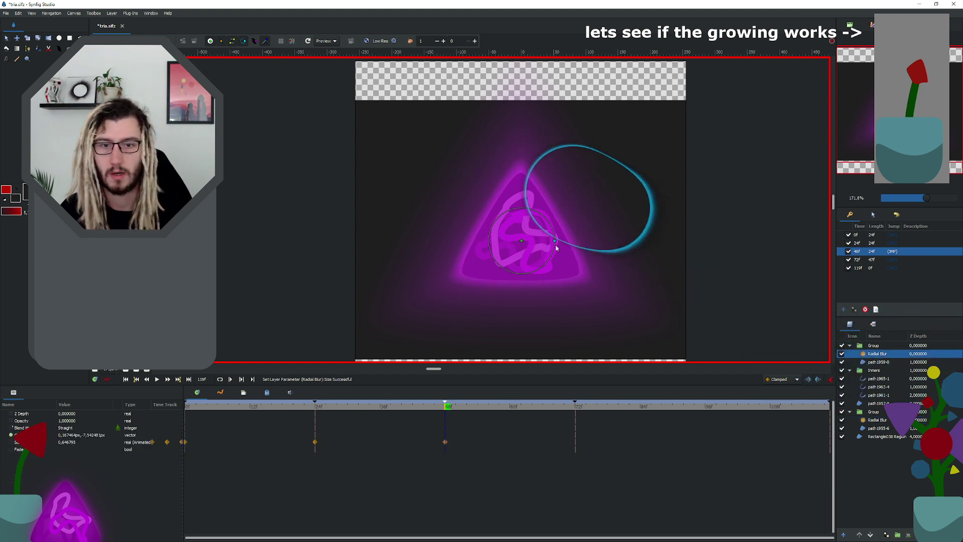
{"action": "mouse_move", "coordinate": [554, 241]}
{"action": "left_mouse_down"}
{"action": "mouse_move", "coordinate": [542, 242]}
{"action": "mouse_move", "coordinate": [560, 242]}
{"action": "mouse_move", "coordinate": [550, 242]}
{"action": "left_mouse_up"}
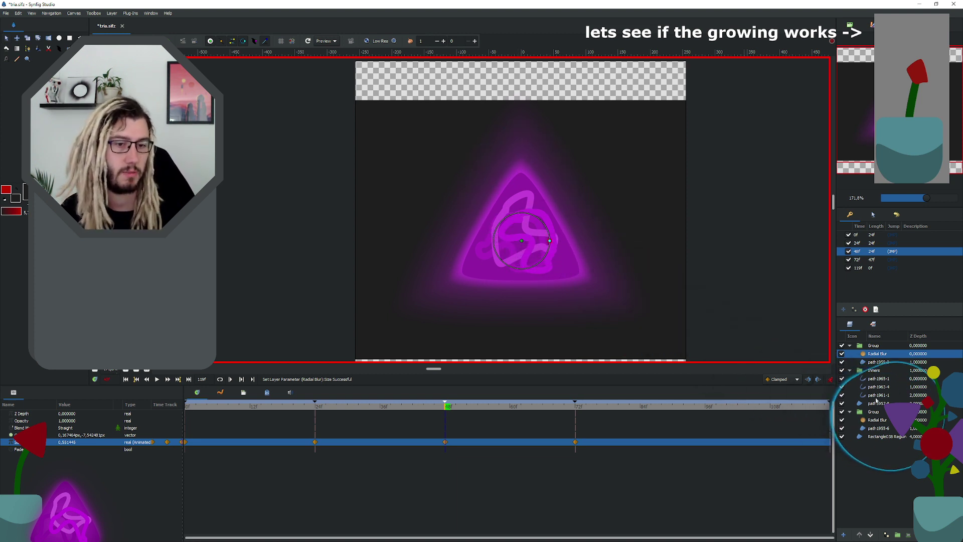
Step: At the 72f keyframe, enlarge the Radial Blur size to about 0.73 in the upper group and about 0.23 in the lower group
{"action": "left_click", "coordinate": [893, 259]}
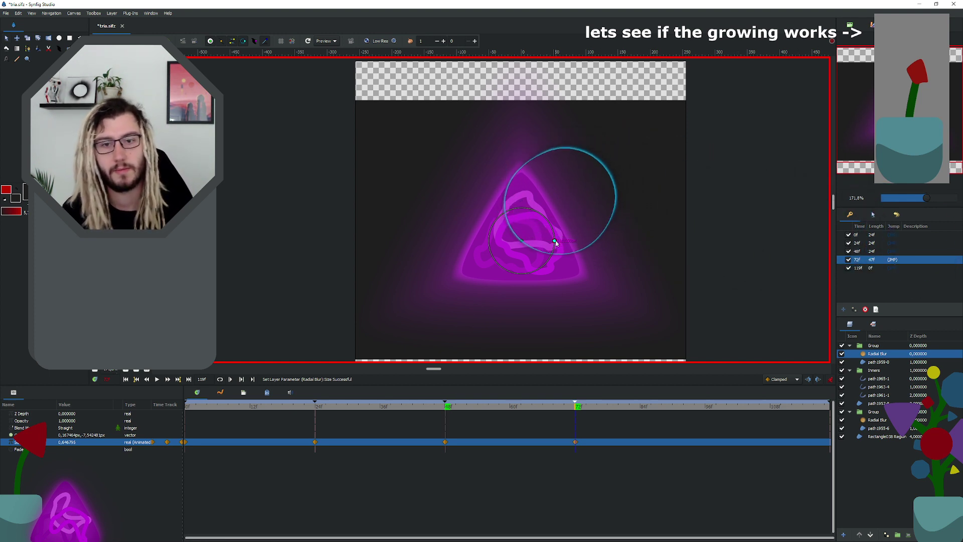
{"action": "left_click_drag", "start_coordinate": [555, 242], "coordinate": [558, 241]}
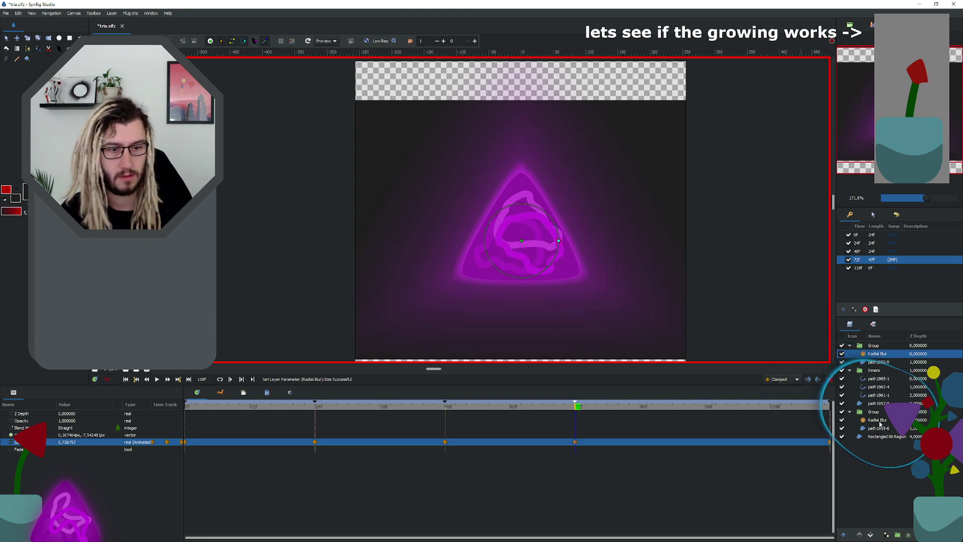
{"action": "left_click", "coordinate": [878, 420]}
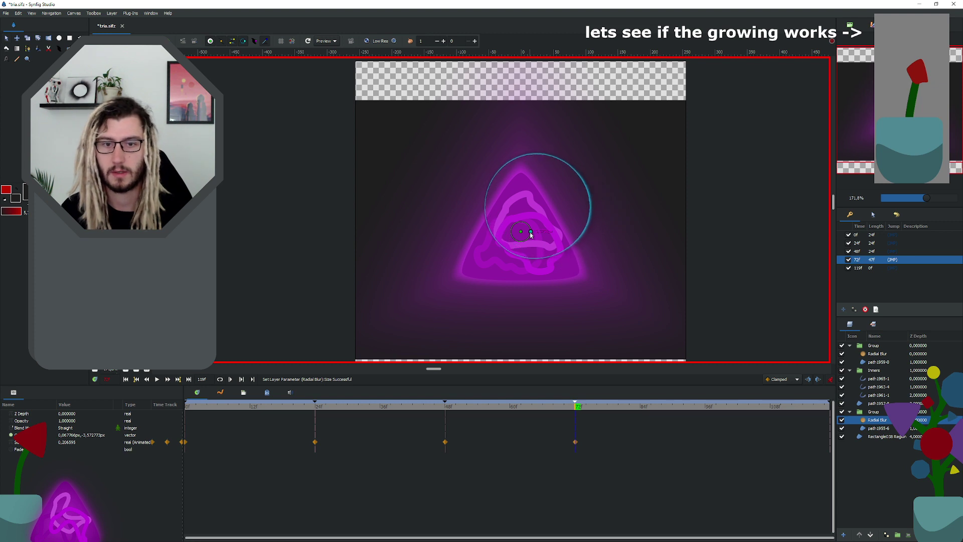
{"action": "left_click", "coordinate": [531, 234]}
{"action": "left_click_drag", "start_coordinate": [531, 233], "coordinate": [532, 233]}
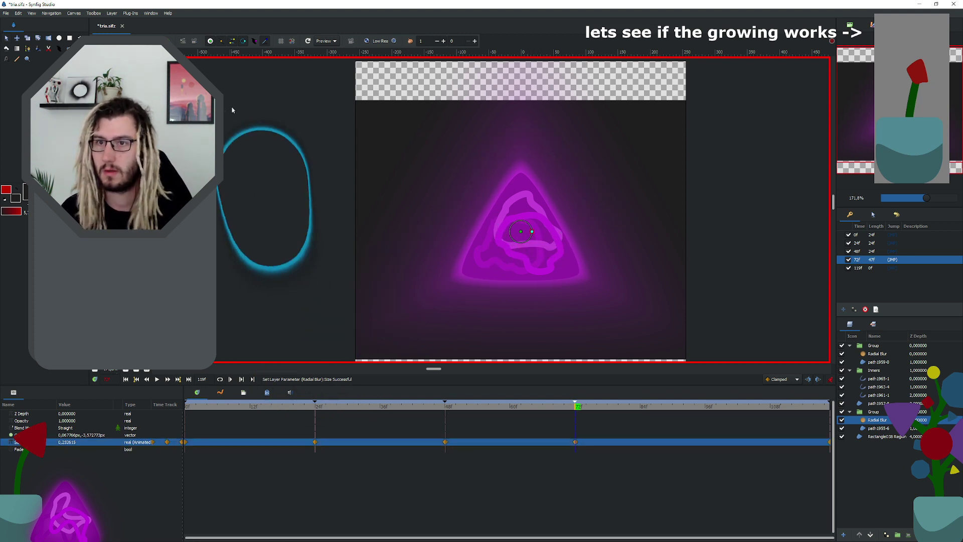
Step: Render and play a preview of the pulsing glow on the dark background, check it over the timeline area, and close it
{"action": "left_click", "coordinate": [194, 41]}
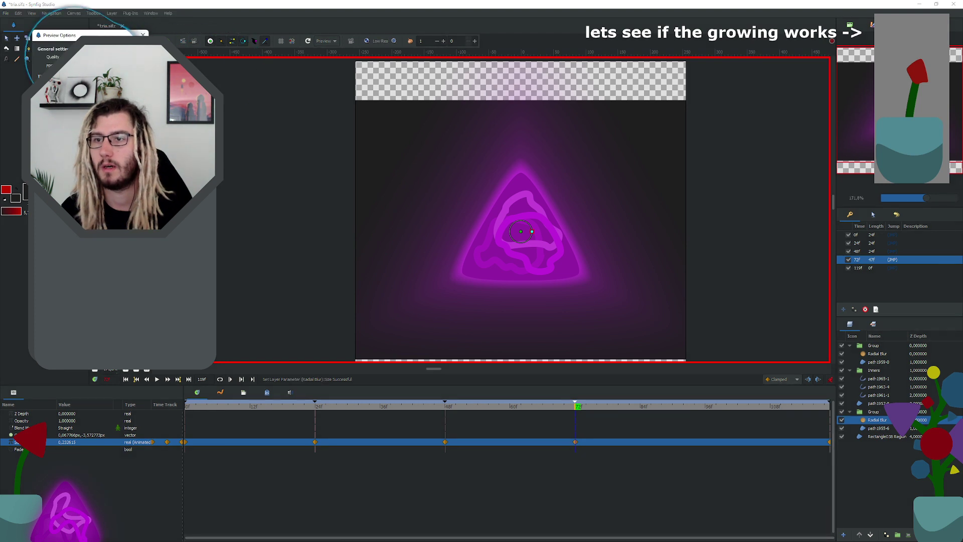
{"action": "left_click_drag", "start_coordinate": [210, 49], "coordinate": [293, 89]}
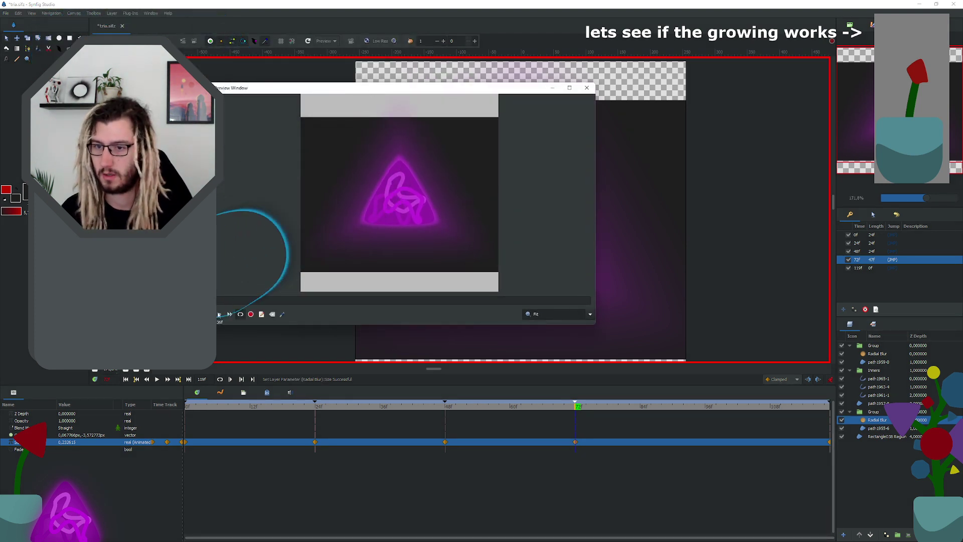
{"action": "left_click", "coordinate": [219, 314]}
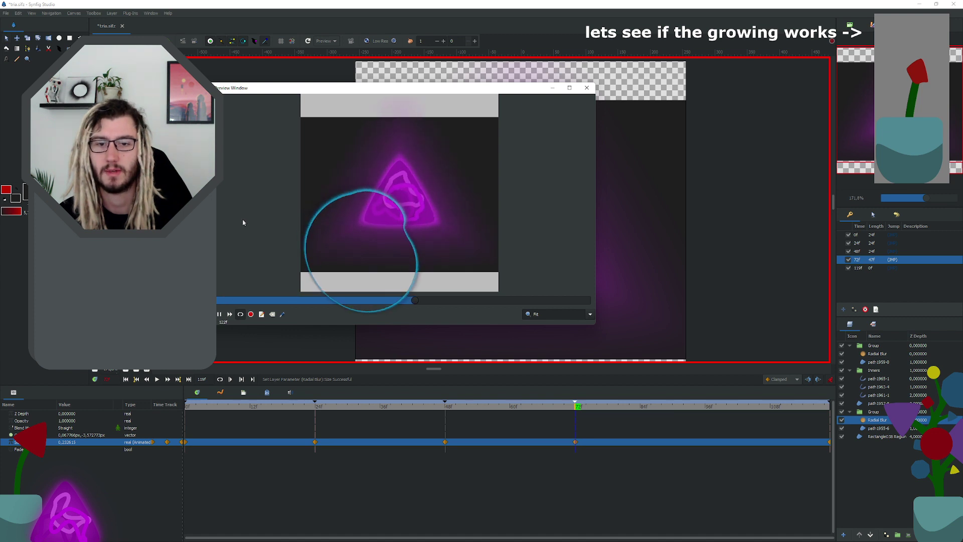
{"action": "left_click_drag", "start_coordinate": [507, 94], "coordinate": [248, 412]}
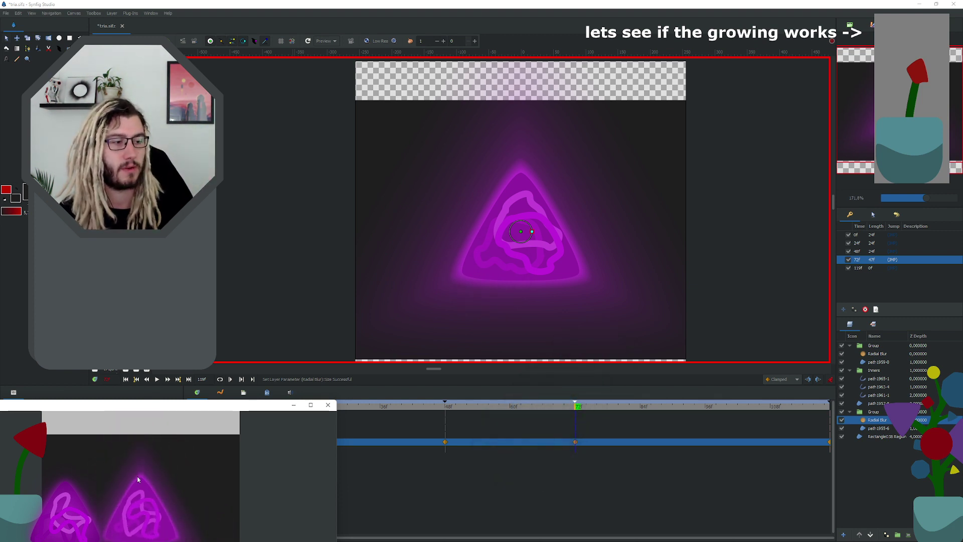
{"action": "left_click", "coordinate": [327, 405]}
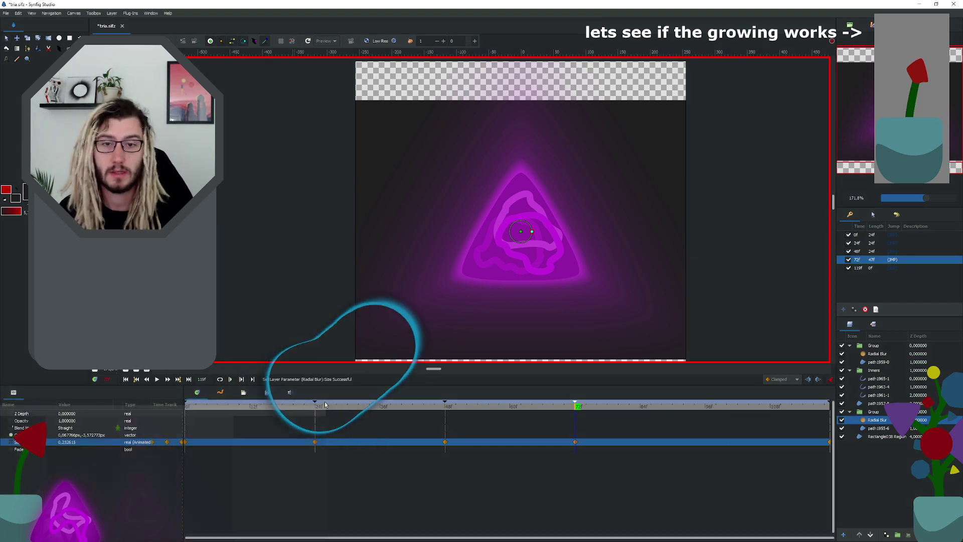
Step: Hide the dark background rectangle layer, clear the layer selection, and save the file
{"action": "left_click", "coordinate": [842, 437]}
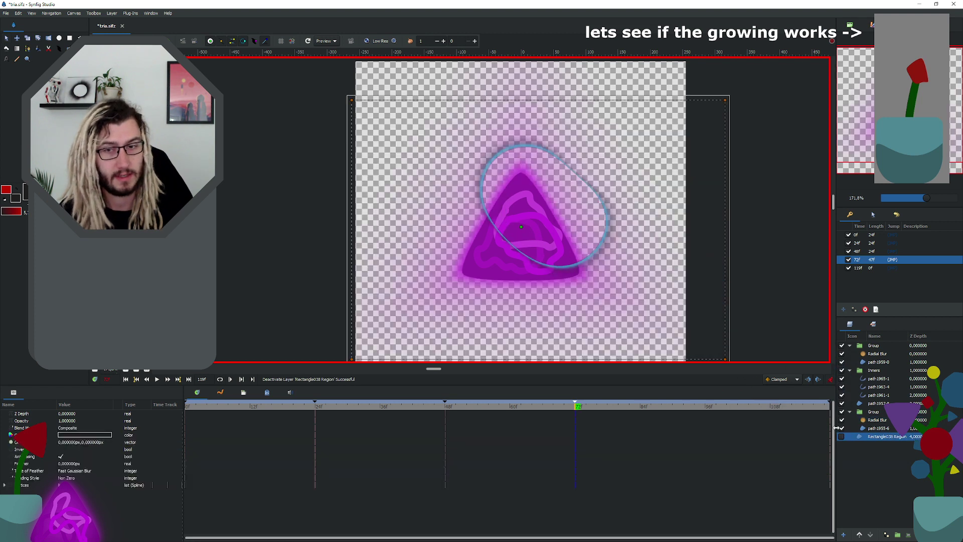
{"action": "left_click", "coordinate": [628, 150]}
{"action": "key", "text": "ctrl+s"}
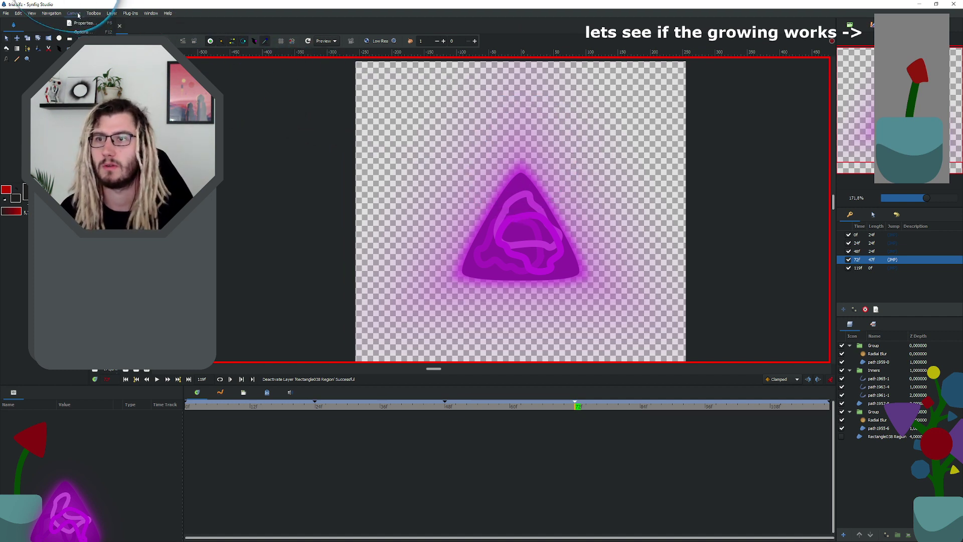
Step: Render a preview of the pulsing triangle on the transparent background and move its window over the timeline area
{"action": "left_click", "coordinate": [195, 42]}
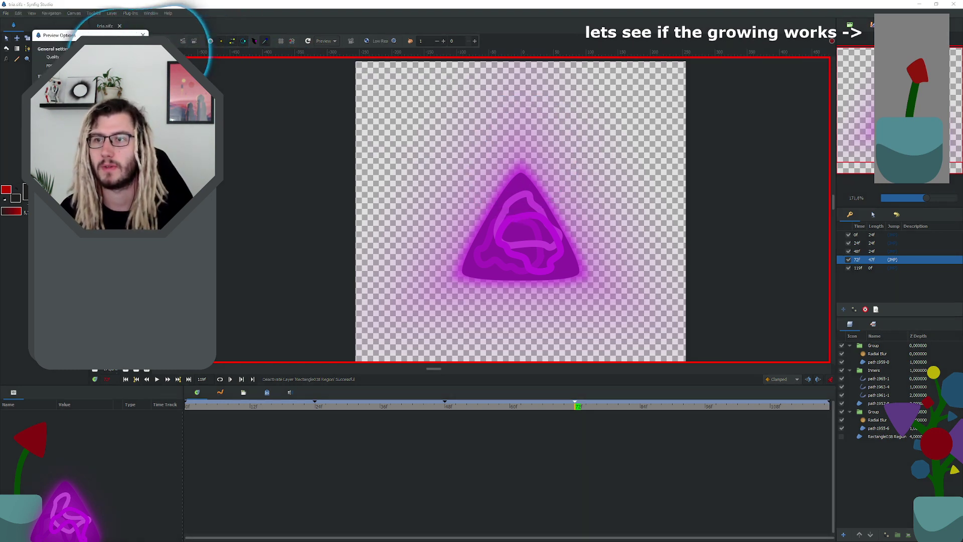
{"action": "left_click", "coordinate": [125, 108]}
{"action": "left_click_drag", "start_coordinate": [311, 116], "coordinate": [205, 409]}
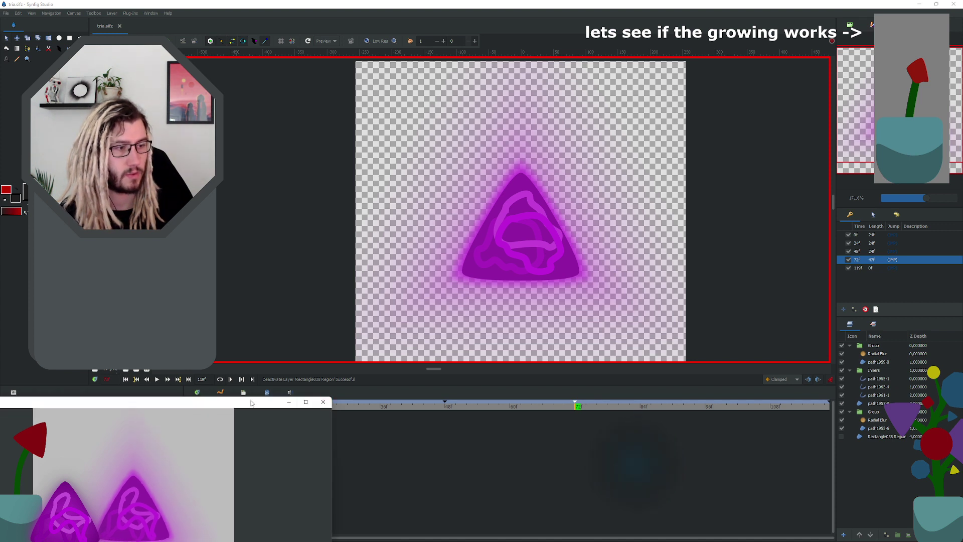
Step: Line the preview window up with the stream overlay's triangle, check the pulsing loop's timing, and close the preview
{"action": "mouse_move", "coordinate": [244, 409]}
{"action": "left_mouse_down"}
{"action": "mouse_move", "coordinate": [261, 407]}
{"action": "mouse_move", "coordinate": [249, 407]}
{"action": "left_mouse_up"}
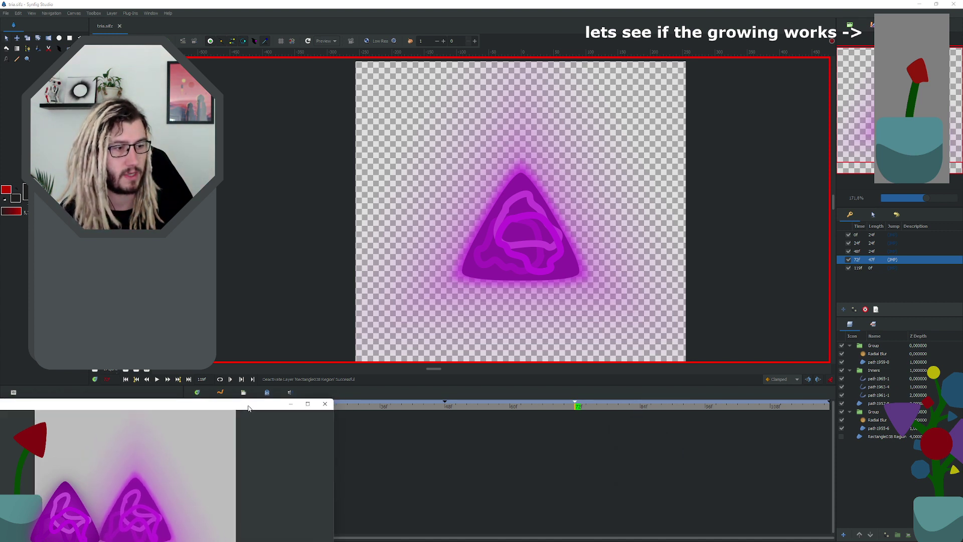
{"action": "double_click", "coordinate": [159, 408]}
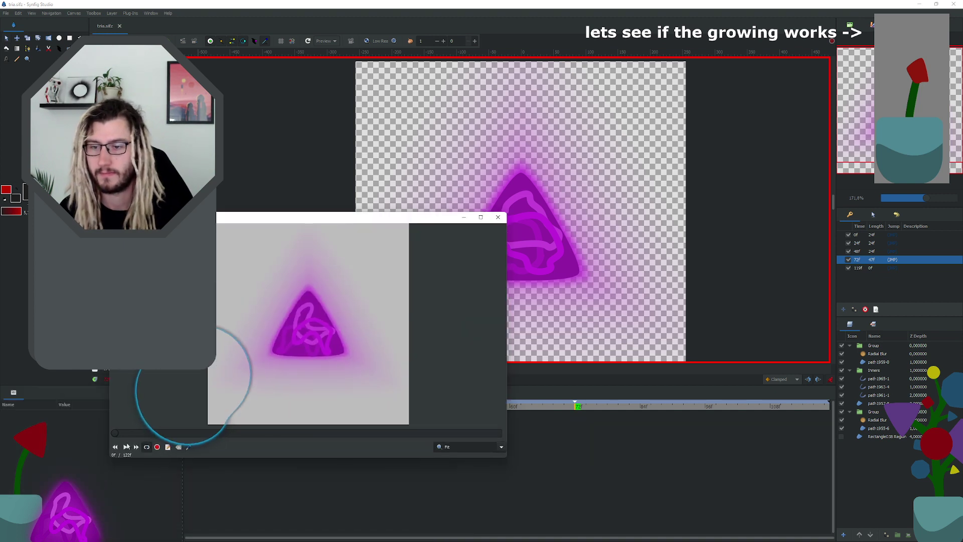
{"action": "double_click", "coordinate": [321, 217]}
{"action": "left_click_drag", "start_coordinate": [199, 359], "coordinate": [163, 405]}
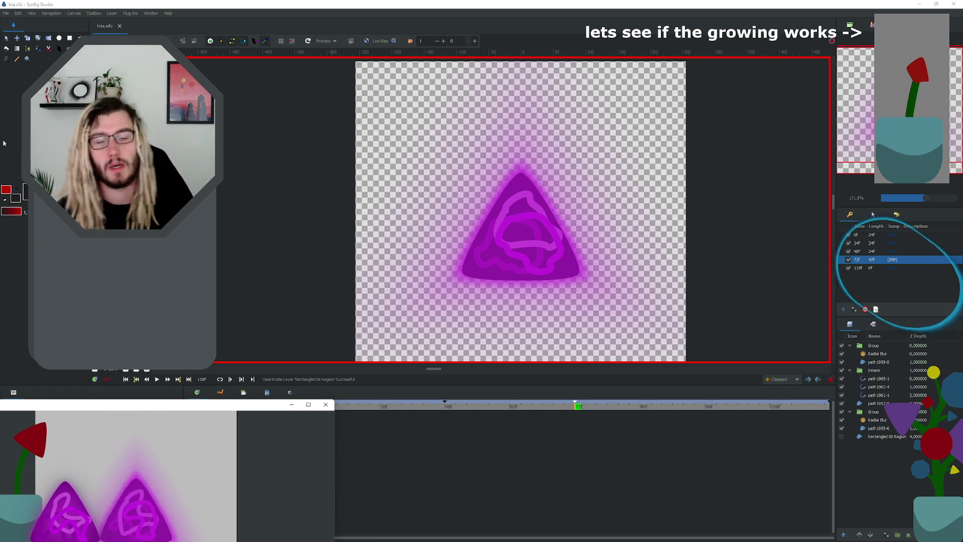
{"action": "left_click_drag", "start_coordinate": [122, 405], "coordinate": [374, 151]}
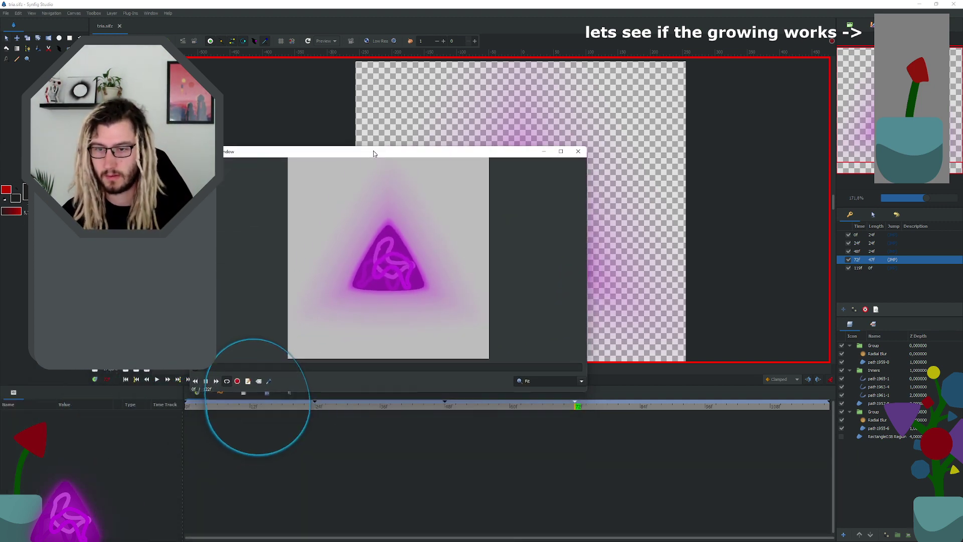
{"action": "left_click", "coordinate": [578, 150]}
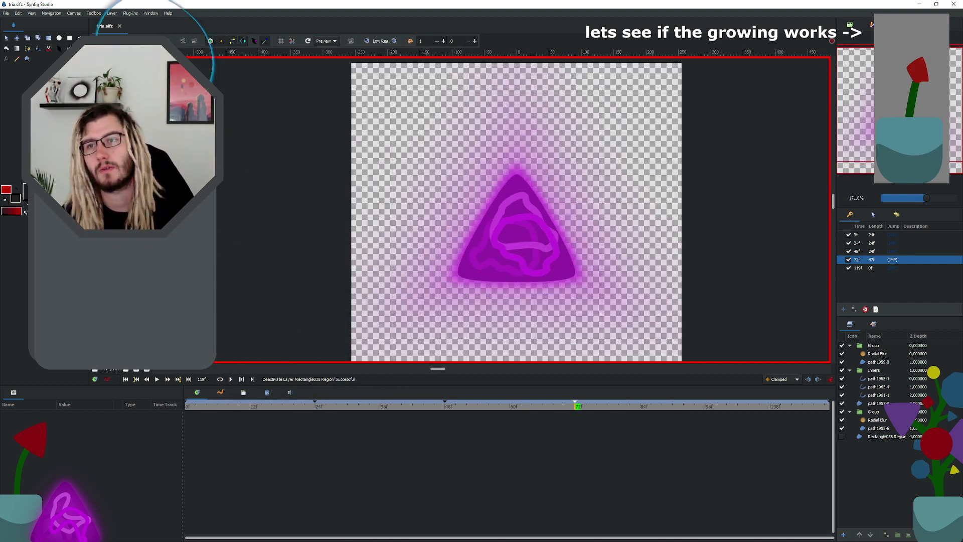
Step: Set the duration of the canvas to 240 frames in its time settings and apply the change
{"action": "left_click", "coordinate": [73, 14]}
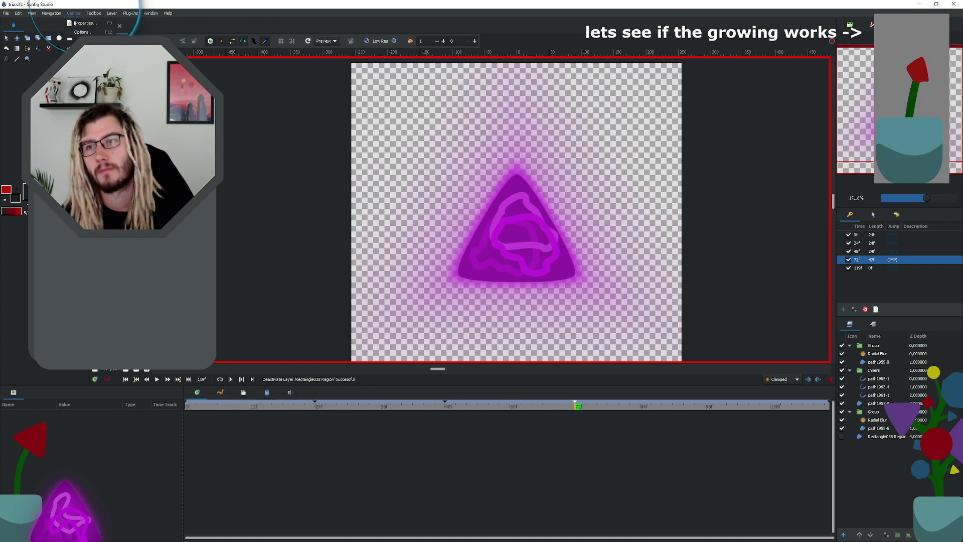
{"action": "left_click", "coordinate": [83, 23]}
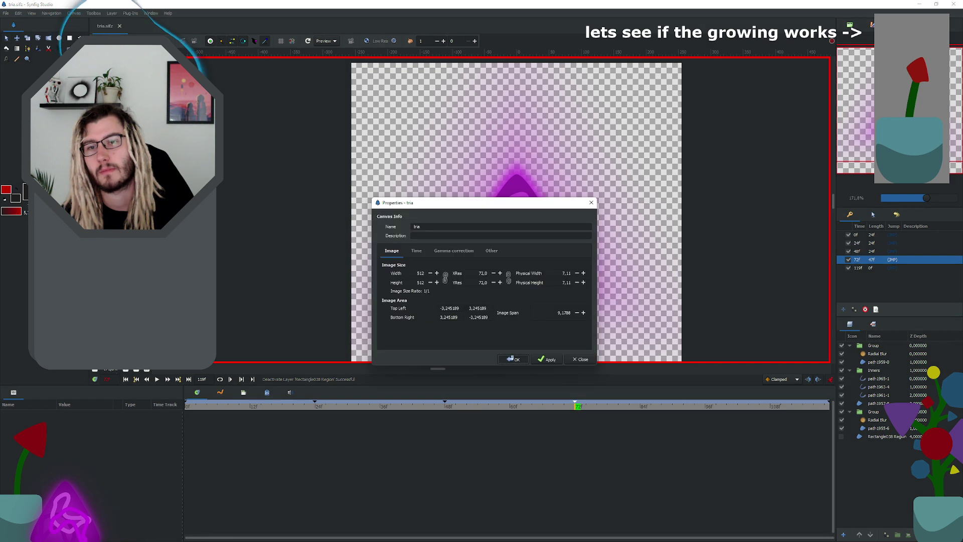
{"action": "left_click", "coordinate": [417, 250]}
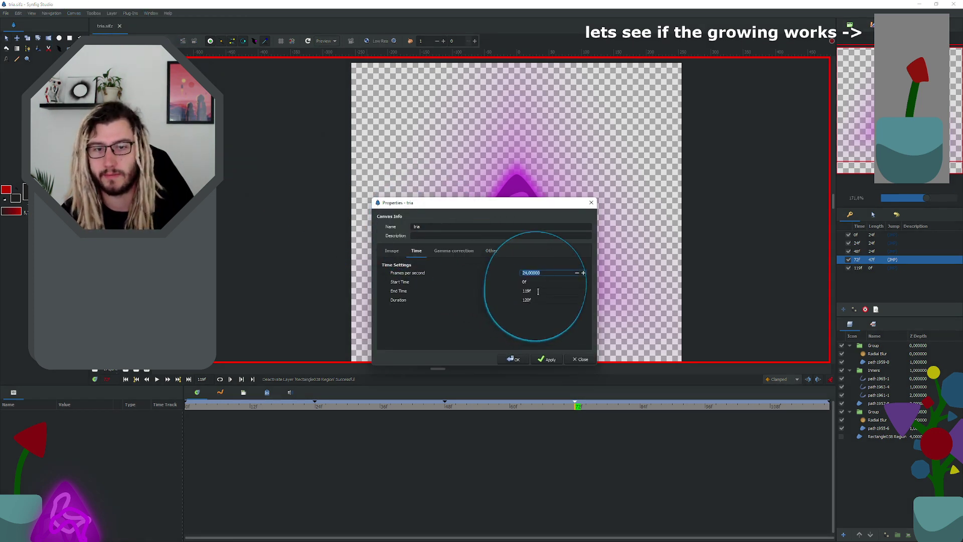
{"action": "left_click", "coordinate": [523, 299]}
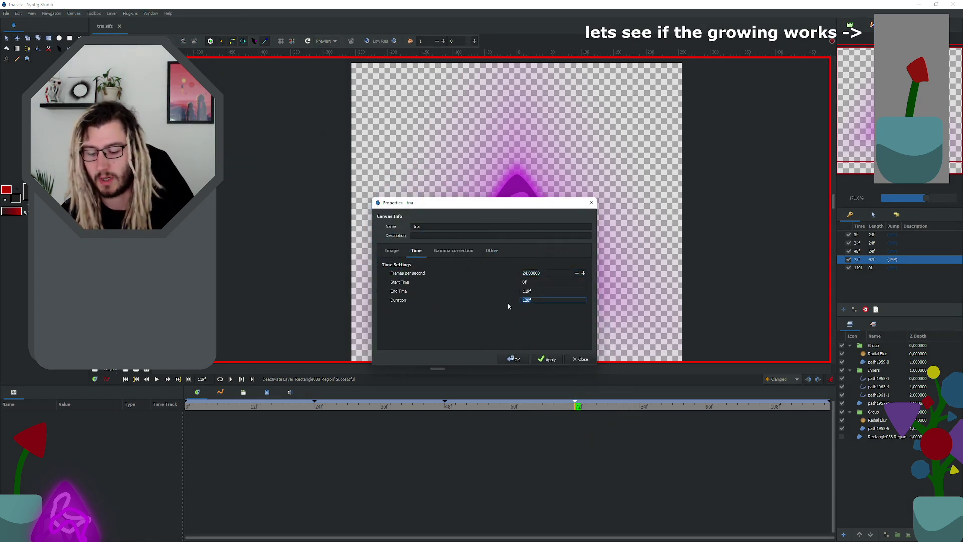
{"action": "type", "text": "240"}
{"action": "key", "text": "Return"}
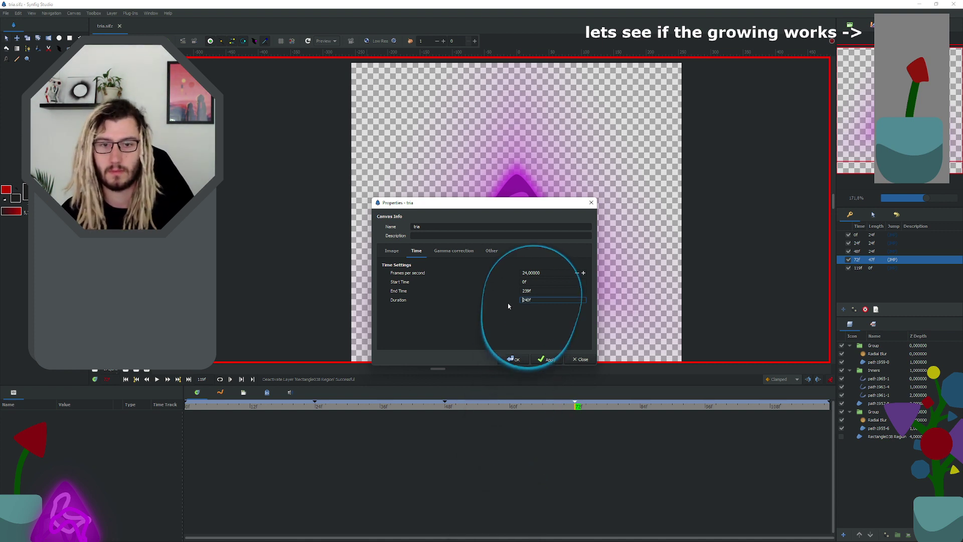
{"action": "left_click", "coordinate": [515, 358]}
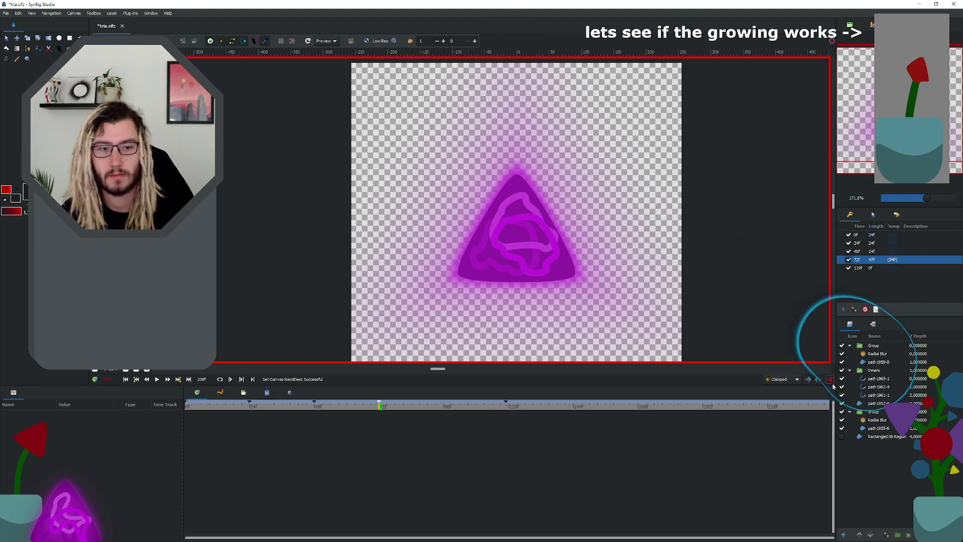
Step: Move the last keyframe to the end of the extended animation at 239f
{"action": "left_click", "coordinate": [861, 271]}
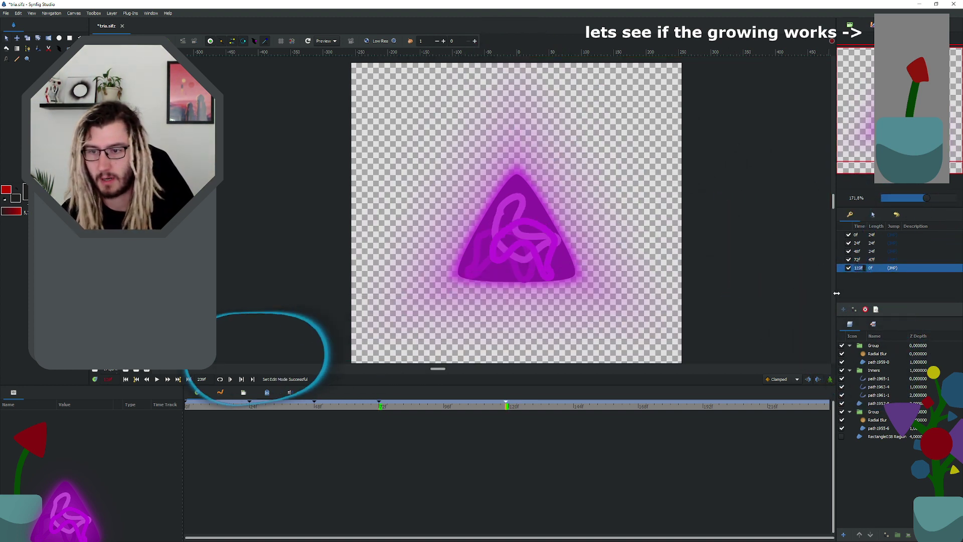
{"action": "left_click", "coordinate": [178, 380]}
{"action": "type", "text": "240"}
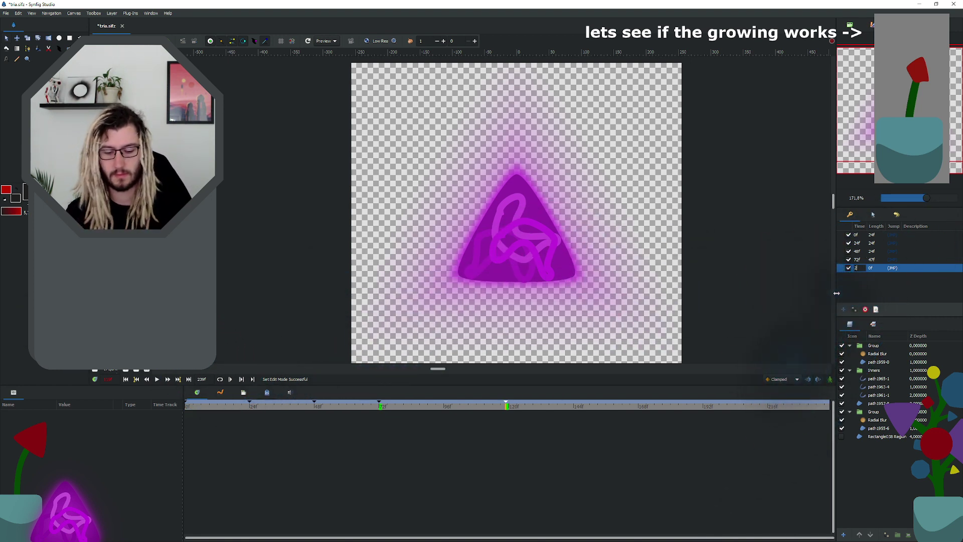
{"action": "key", "text": "Return"}
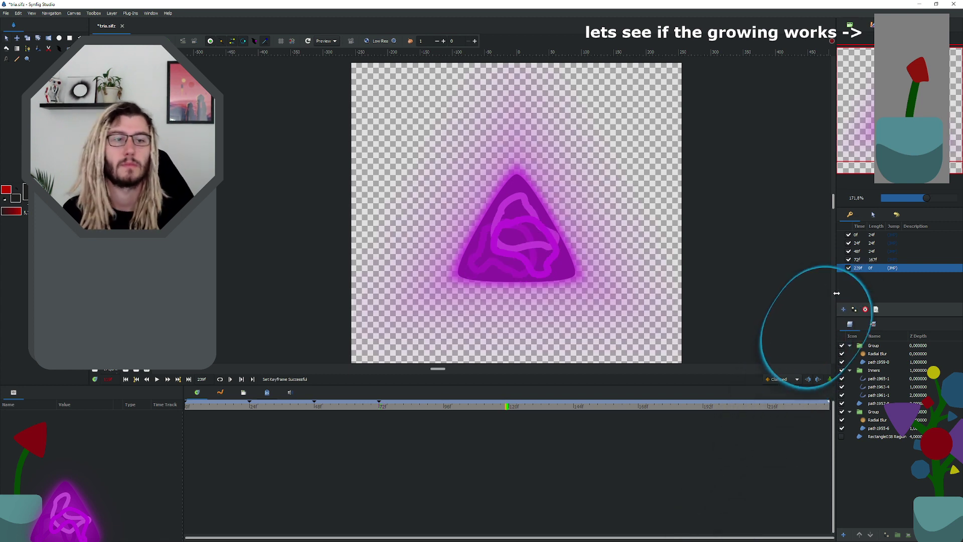
Step: Set the length of each of the first three keyframes to 48 frames
{"action": "left_click", "coordinate": [871, 235]}
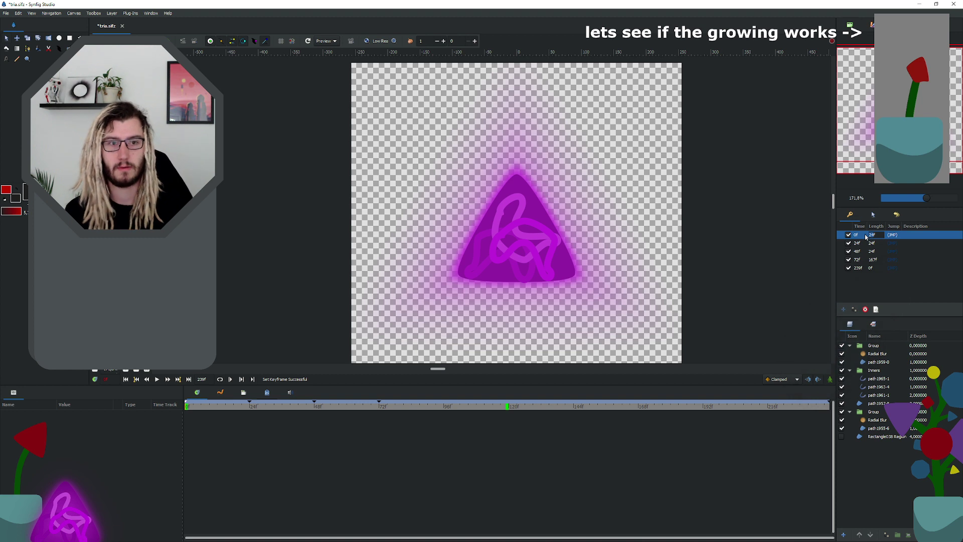
{"action": "type", "text": "48"}
{"action": "key", "text": "Return"}
{"action": "left_click", "coordinate": [872, 243]}
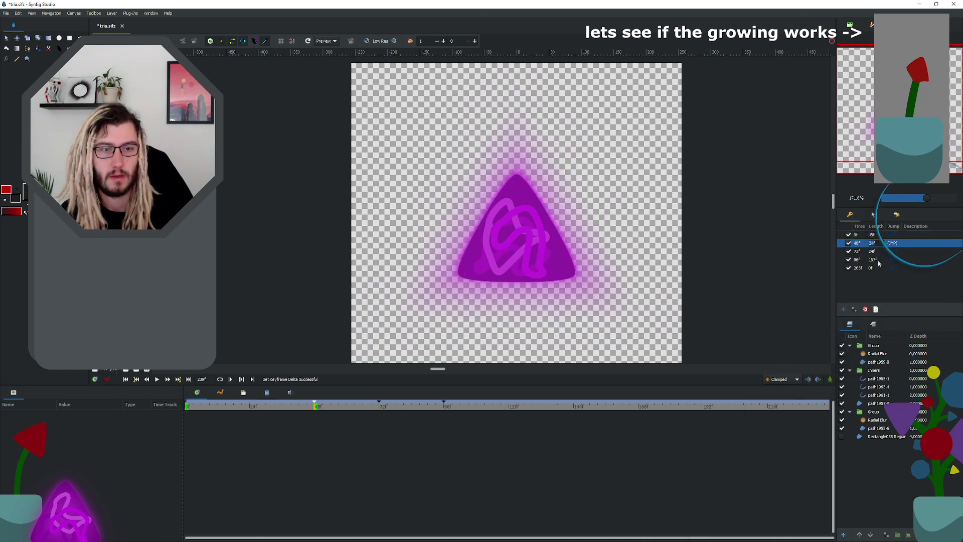
{"action": "type", "text": "48"}
{"action": "key", "text": "Return"}
{"action": "left_click", "coordinate": [873, 252]}
{"action": "type", "text": "48"}
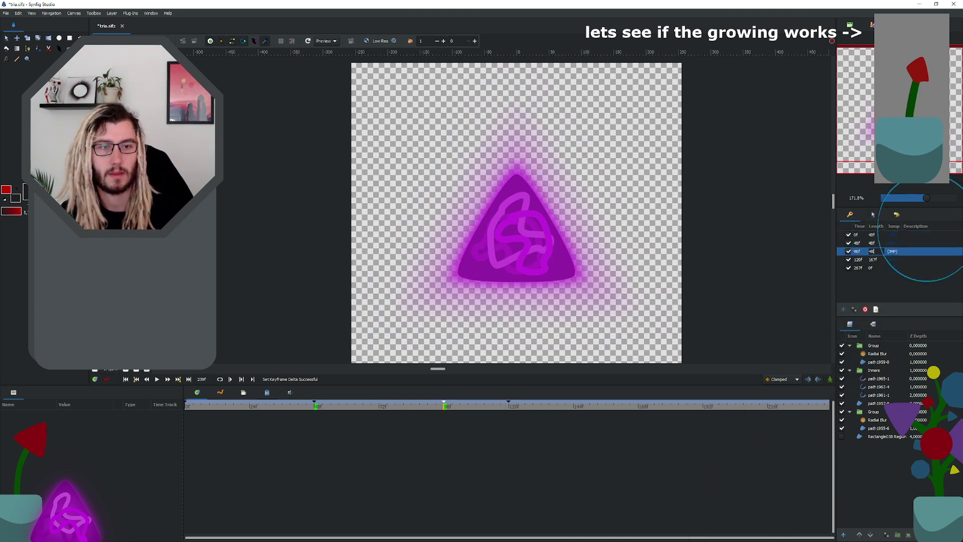
{"action": "key", "text": "Return"}
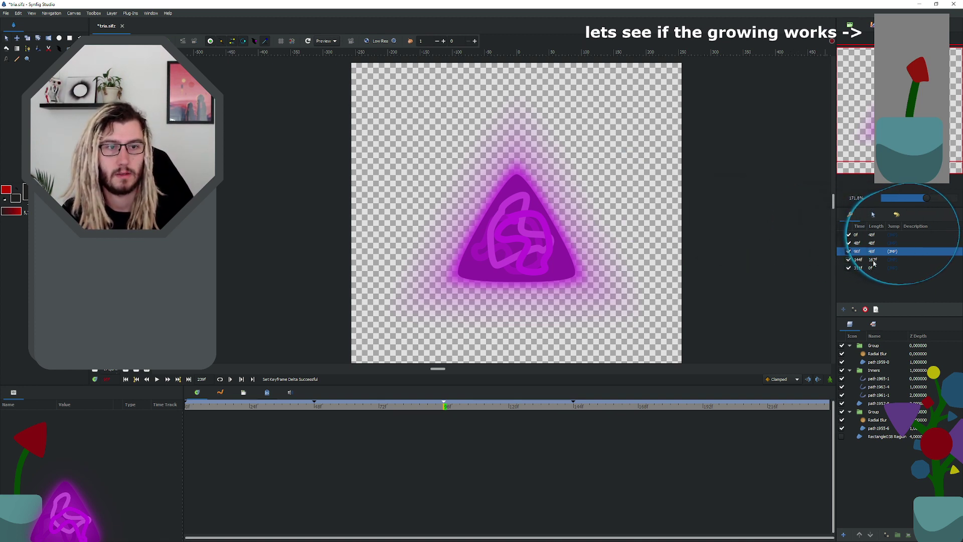
Step: Set the last keyframe's time to 239f and save the file
{"action": "left_click", "coordinate": [874, 260]}
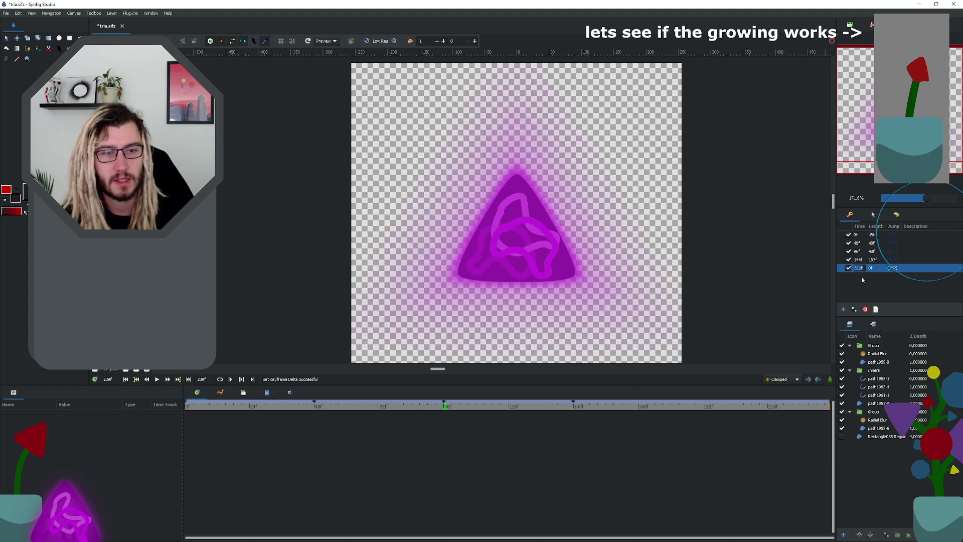
{"action": "type", "text": "2"}
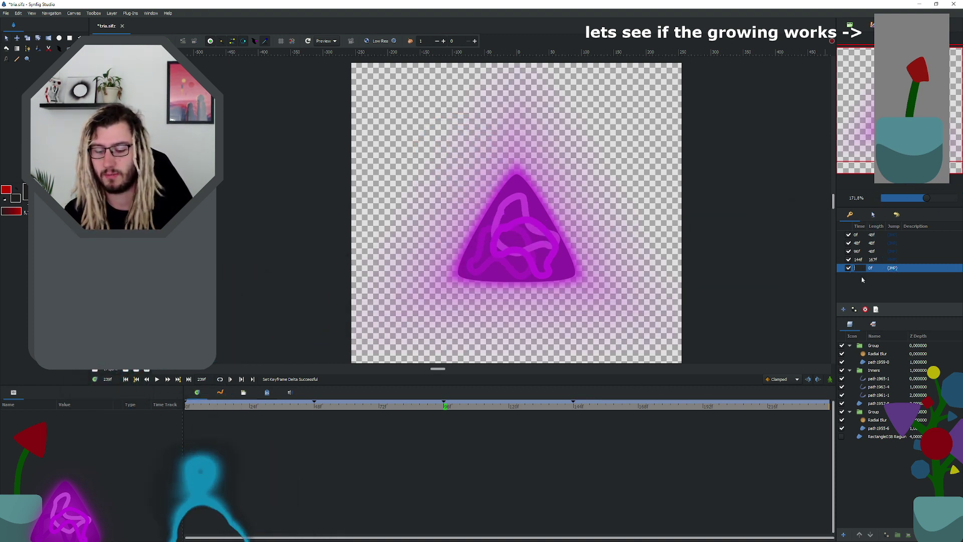
{"action": "type", "text": "39"}
{"action": "key", "text": "Return"}
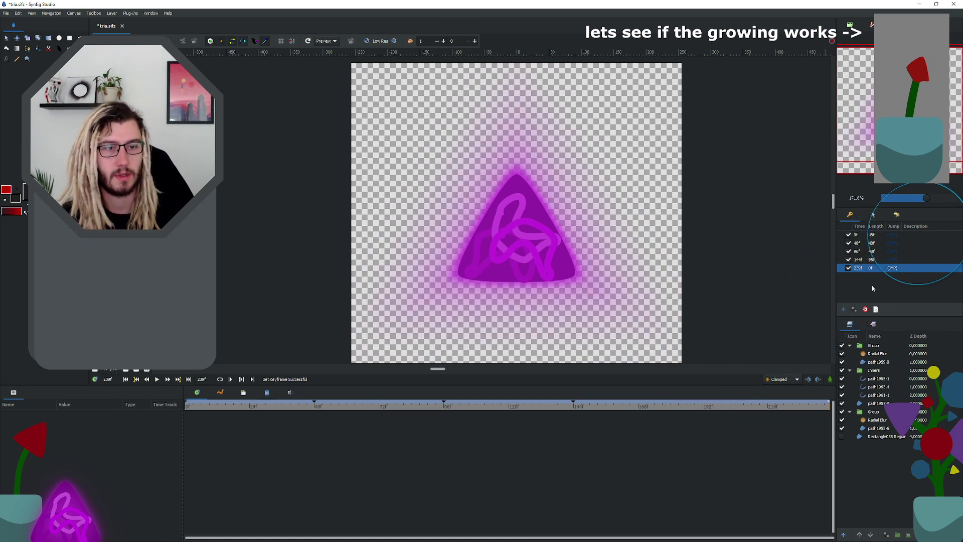
{"action": "key", "text": "ctrl+s"}
Step: Render a preview of the lengthened animation, compare it with the overlay's triangle over the timeline area, and close it
{"action": "left_click", "coordinate": [195, 44]}
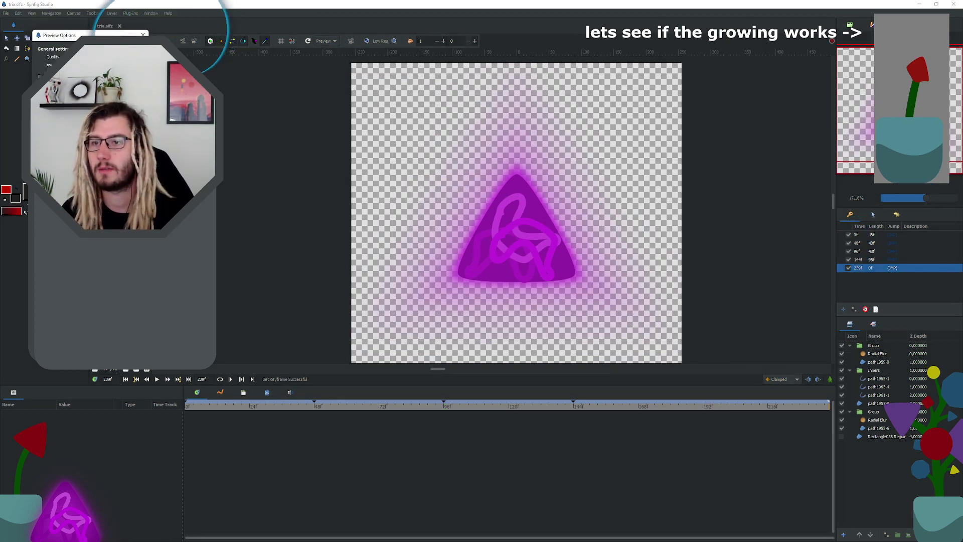
{"action": "left_click", "coordinate": [131, 146]}
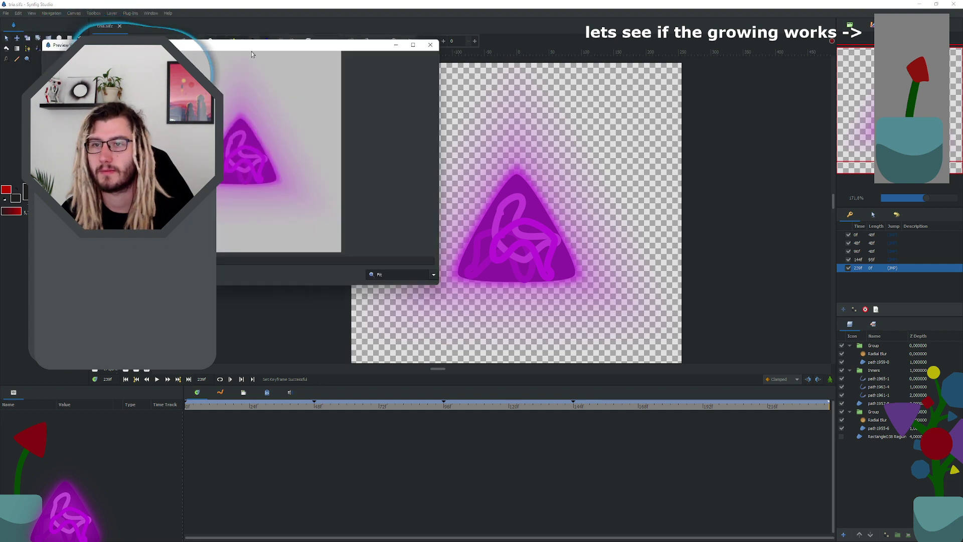
{"action": "left_click_drag", "start_coordinate": [242, 45], "coordinate": [129, 405]}
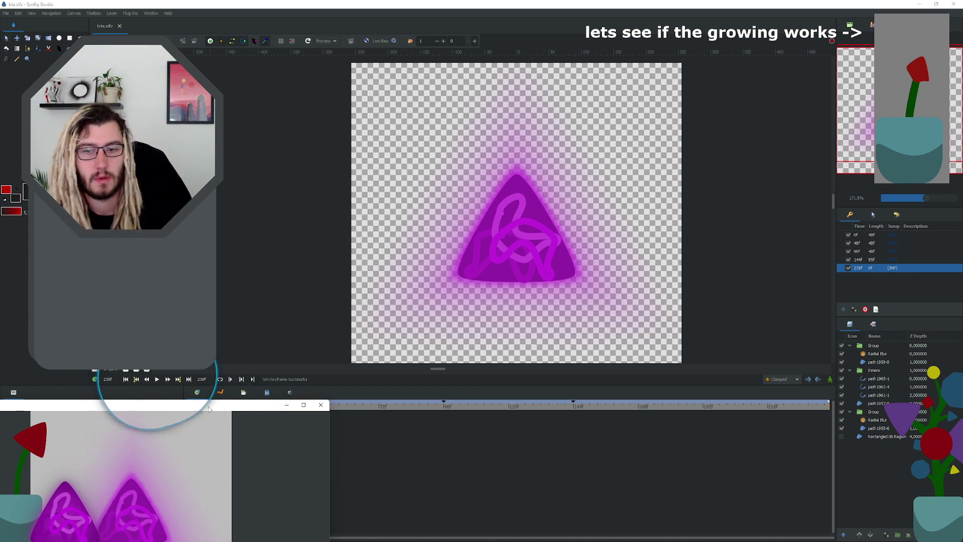
{"action": "left_click_drag", "start_coordinate": [209, 407], "coordinate": [210, 405]}
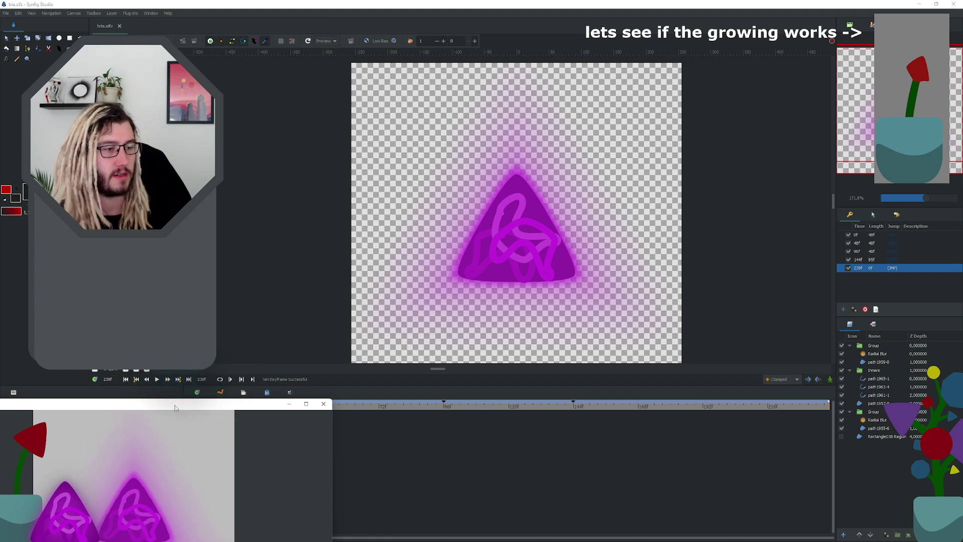
{"action": "left_click_drag", "start_coordinate": [175, 408], "coordinate": [398, 175]}
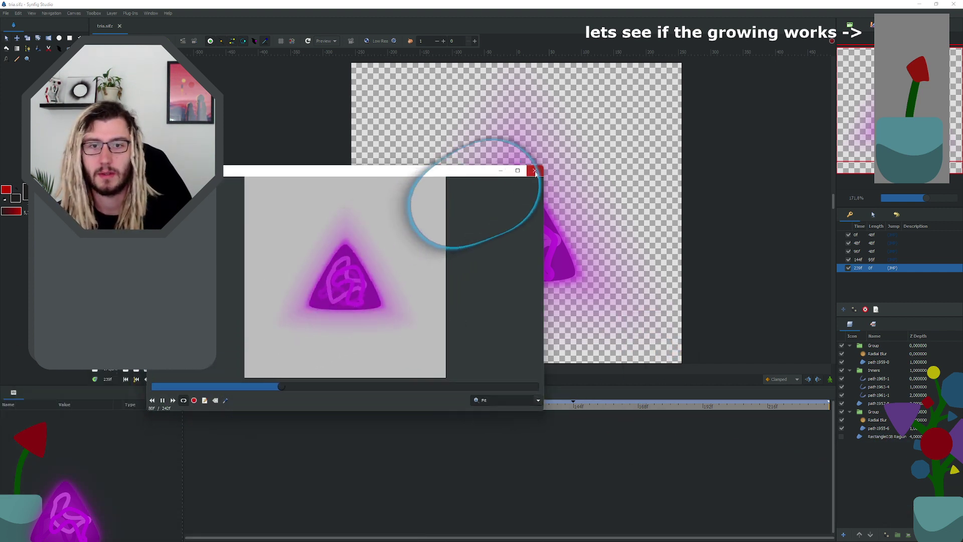
{"action": "left_click", "coordinate": [535, 170]}
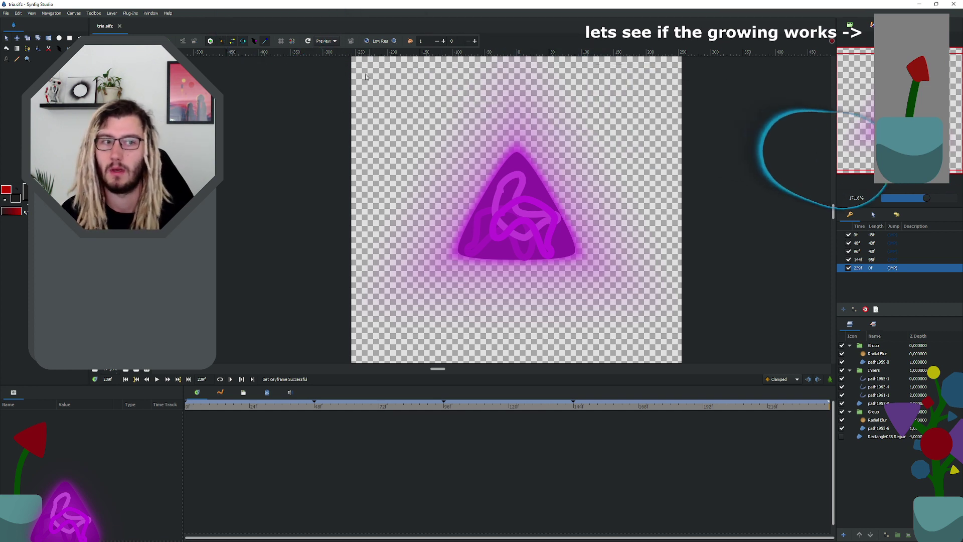
Step: Compare the glow on the canvas in Draft, Preview and Final render quality, and return the quality to Preview
{"action": "left_click", "coordinate": [327, 41]}
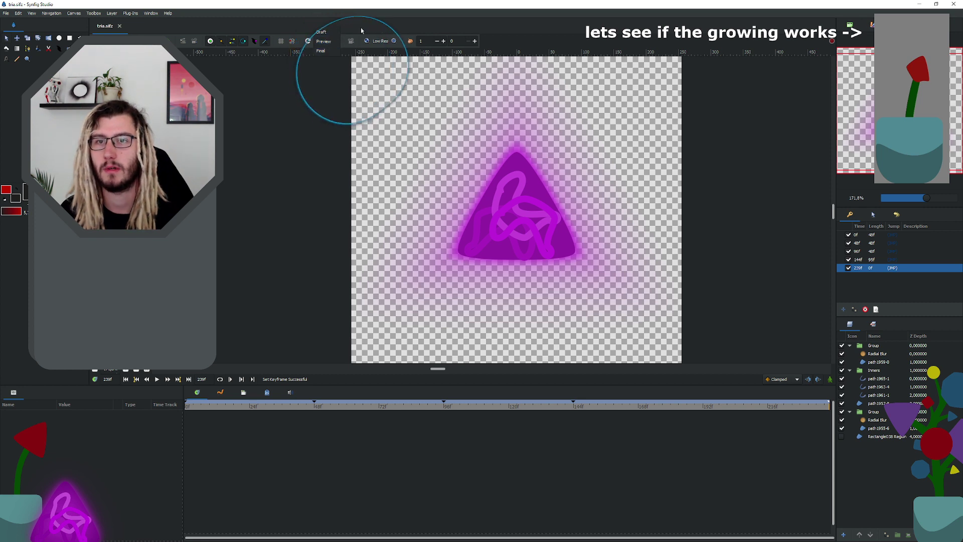
{"action": "left_click", "coordinate": [331, 33]}
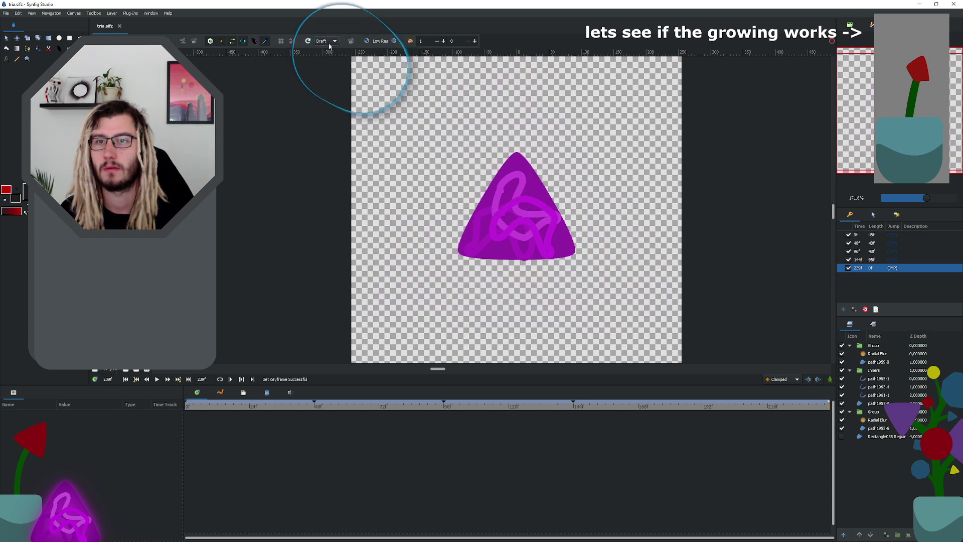
{"action": "left_click", "coordinate": [324, 41]}
{"action": "left_click", "coordinate": [330, 52]}
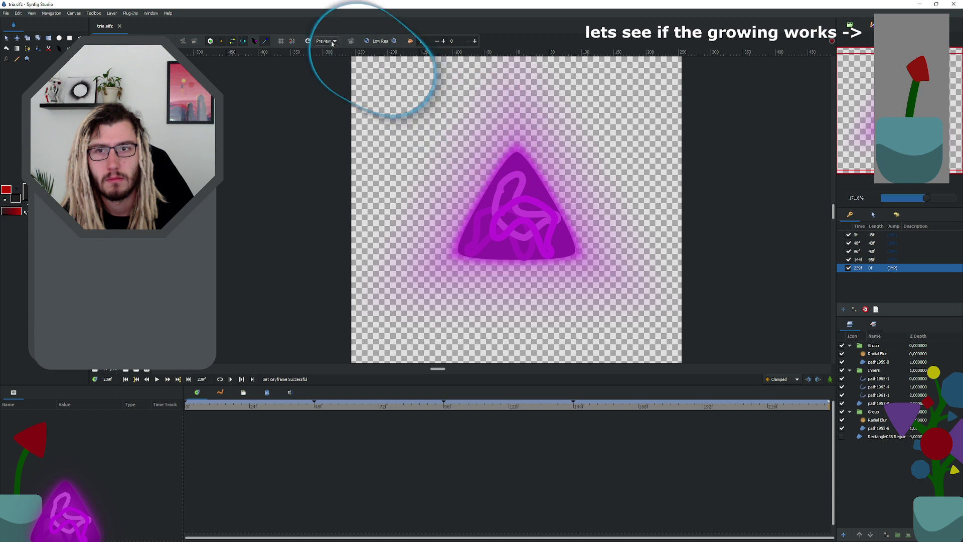
{"action": "left_click", "coordinate": [323, 41]}
{"action": "left_click", "coordinate": [330, 51]}
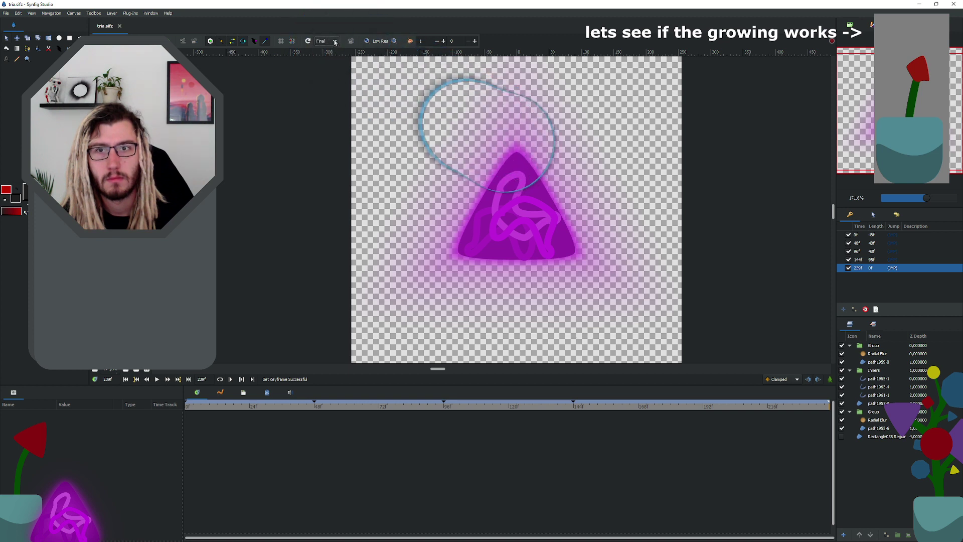
{"action": "left_click", "coordinate": [334, 44]}
{"action": "left_click", "coordinate": [334, 32]}
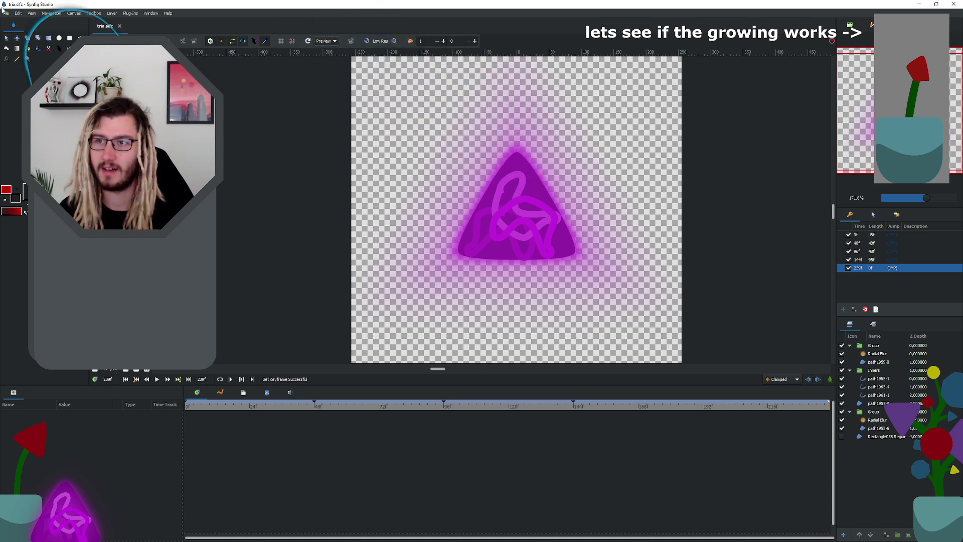
Step: Open the render settings and change the output file's extension so it is named tria.mov
{"action": "left_click", "coordinate": [183, 41]}
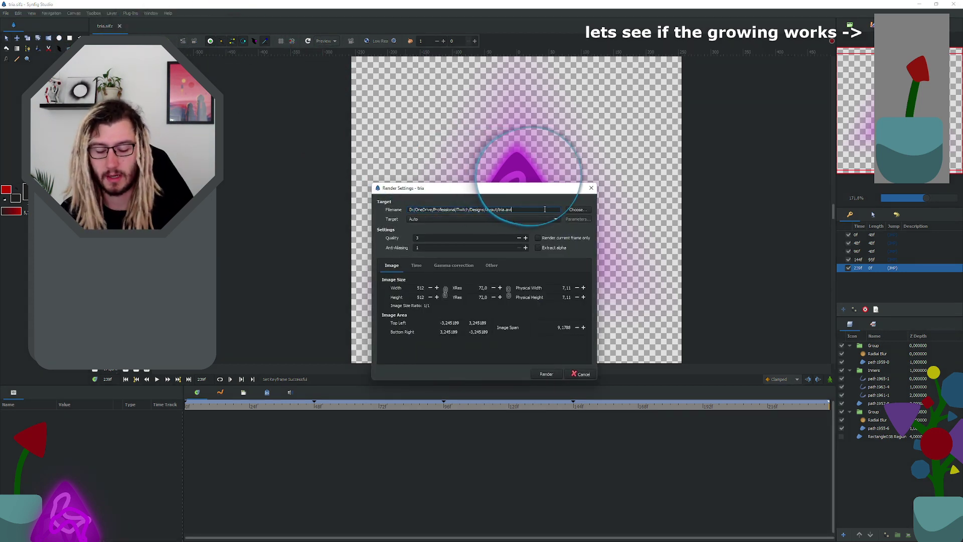
{"action": "key", "text": "BackSpace"}
{"action": "key", "text": "BackSpace"}
{"action": "type", "text": "mo"}
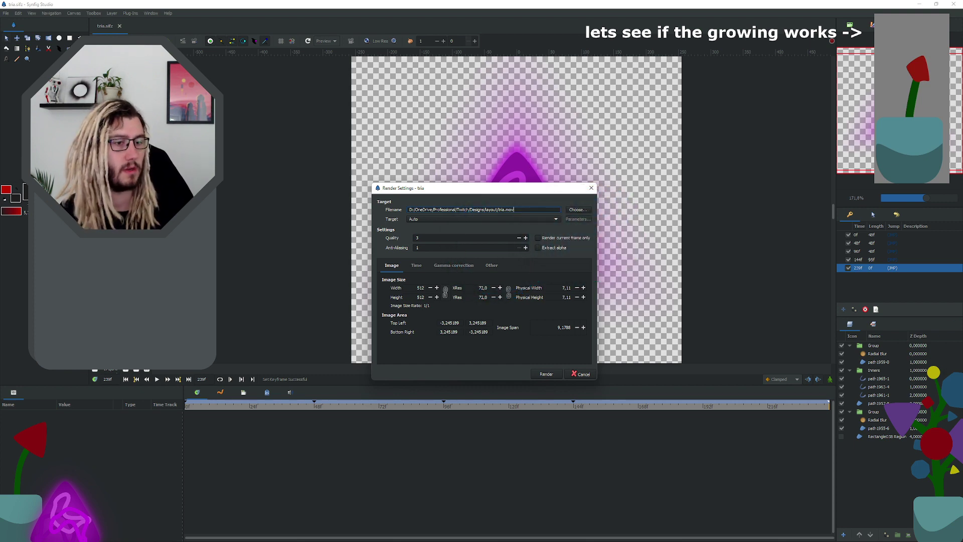
{"action": "key", "text": "super+Tab"}
{"action": "key", "text": "Escape"}
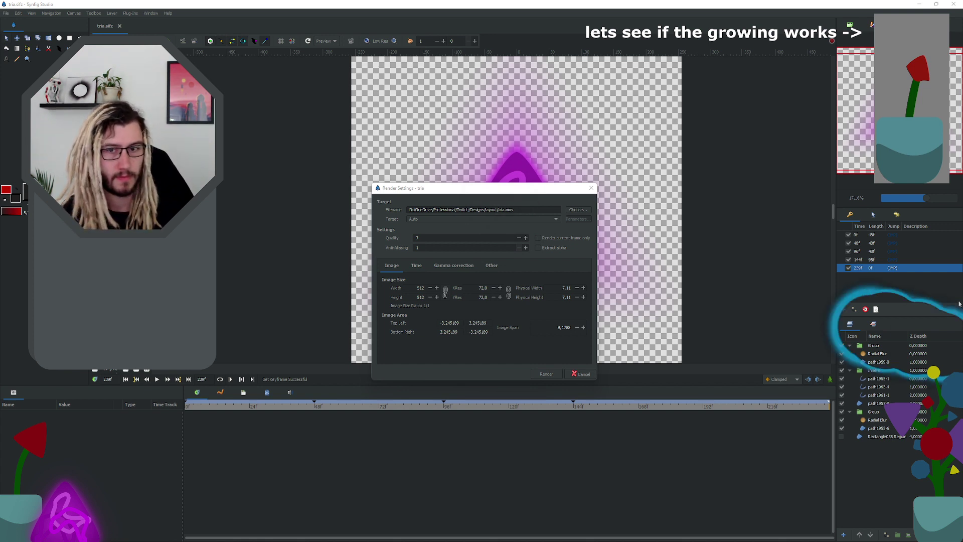
Step: Set the render quality to 9 and the anti-aliasing to 31 in the render settings
{"action": "left_click", "coordinate": [398, 237]}
{"action": "type", "text": "9"}
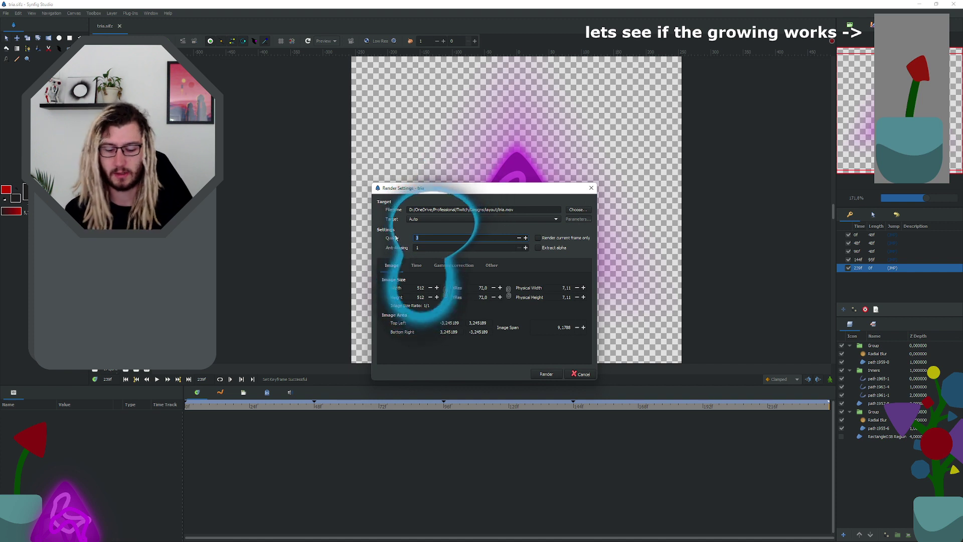
{"action": "key", "text": "Tab"}
{"action": "type", "text": "31"}
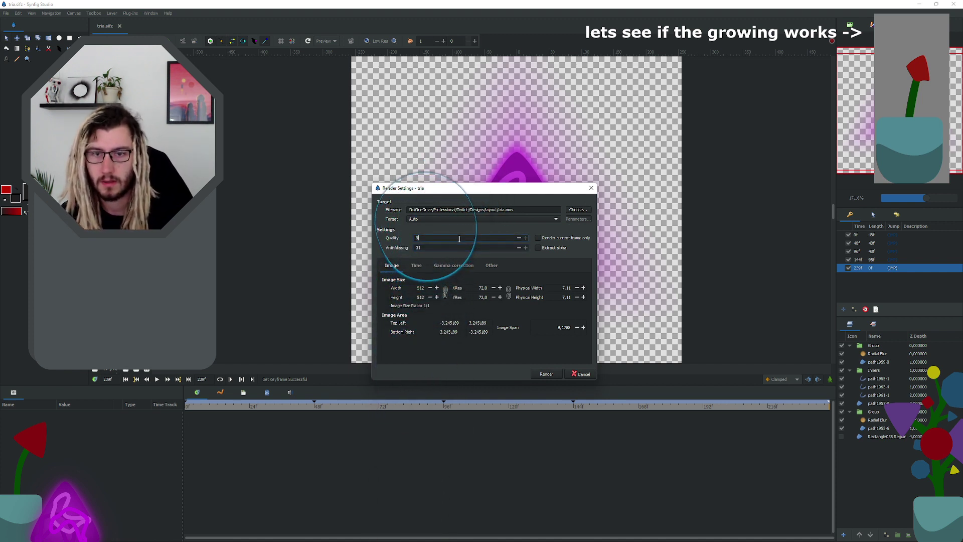
{"action": "key", "text": "shift+Tab"}
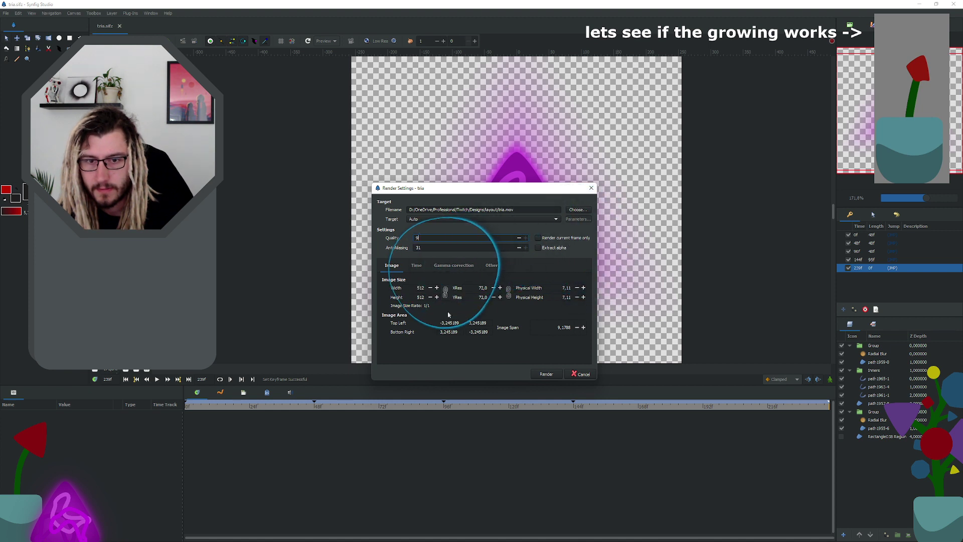
{"action": "key", "text": "Tab"}
{"action": "key", "text": "Tab"}
{"action": "key", "text": "Tab"}
{"action": "key", "text": "Tab"}
{"action": "key", "text": "Tab"}
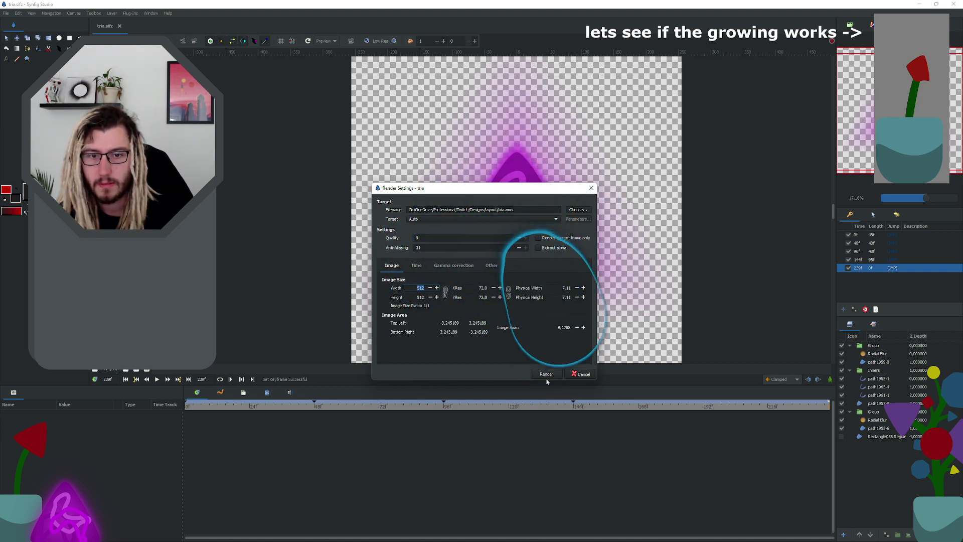
Step: Try to render the animation to the tria.mov file
{"action": "left_click", "coordinate": [547, 376]}
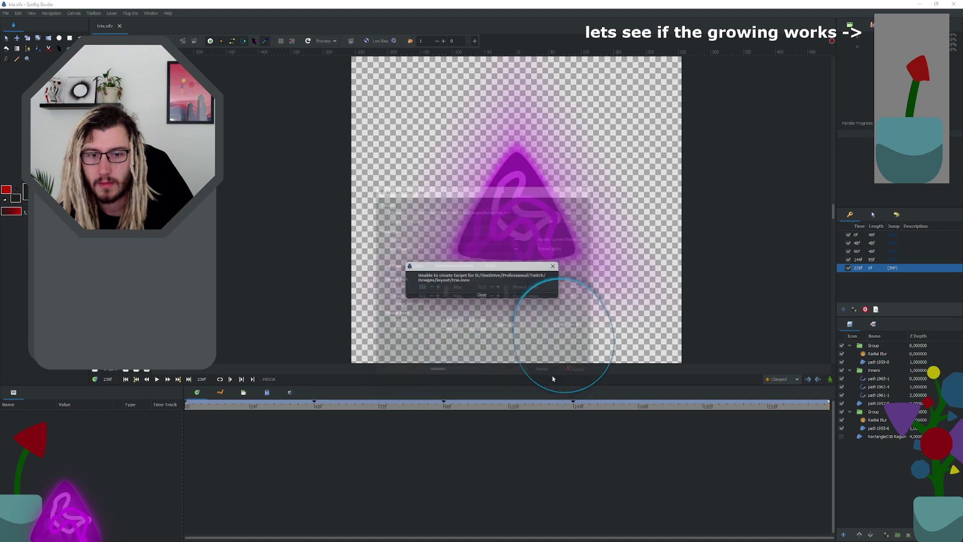
{"action": "left_click", "coordinate": [505, 299]}
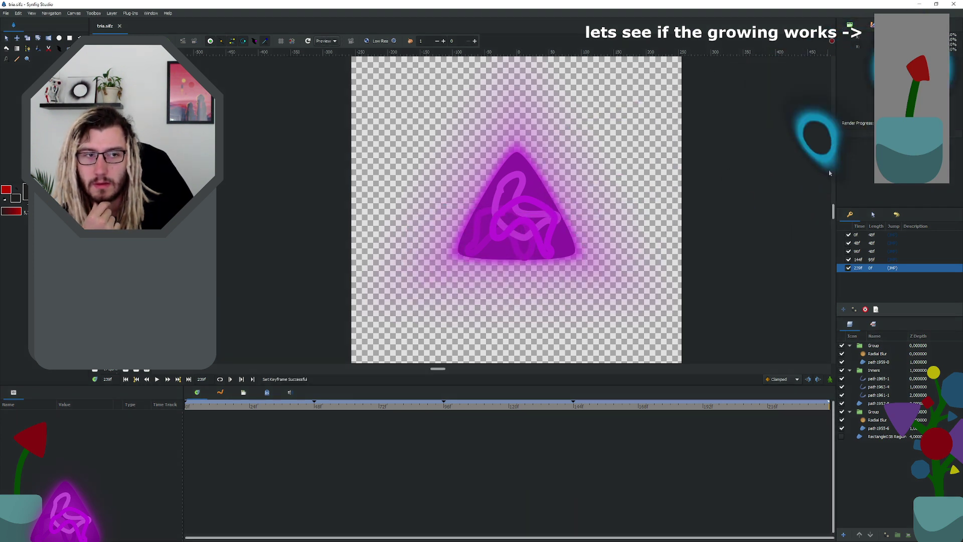
{"action": "left_click", "coordinate": [850, 24]}
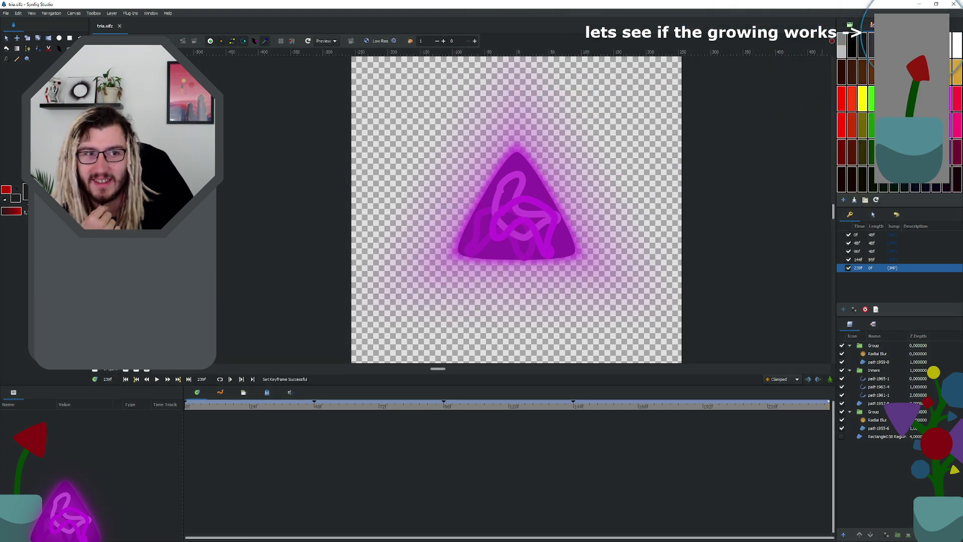
Step: Change the render output file to tria.mkv, enable rendering of the current frame only, and start the render
{"action": "left_click", "coordinate": [185, 41]}
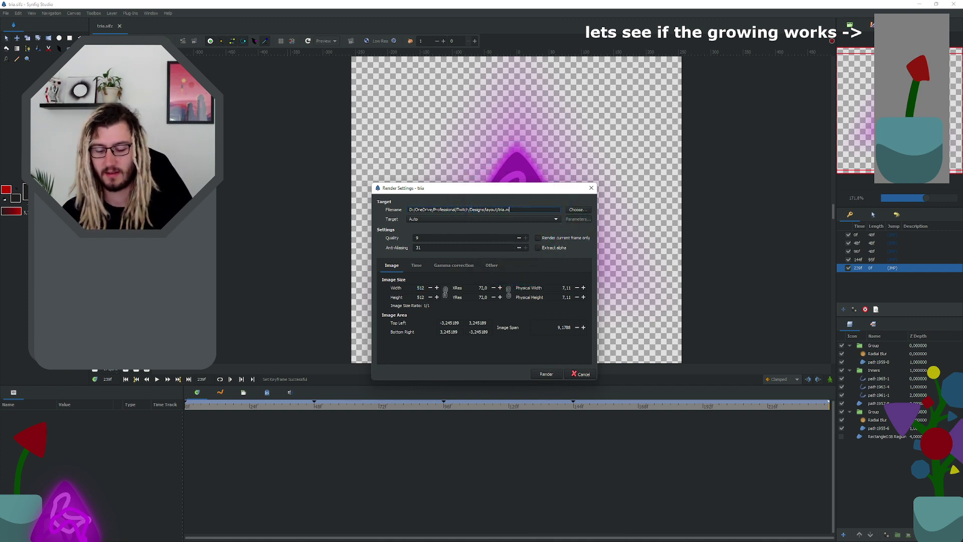
{"action": "type", "text": "kv"}
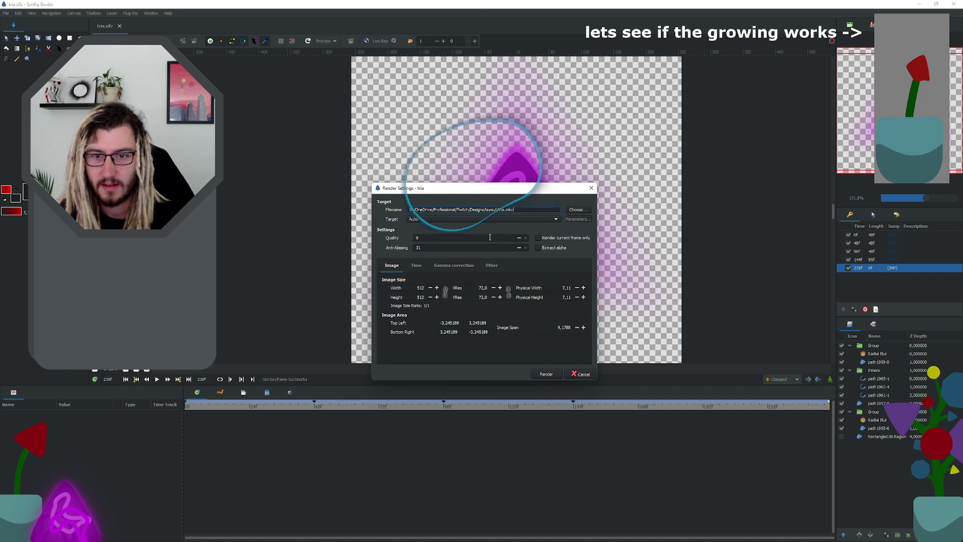
{"action": "left_click", "coordinate": [541, 239]}
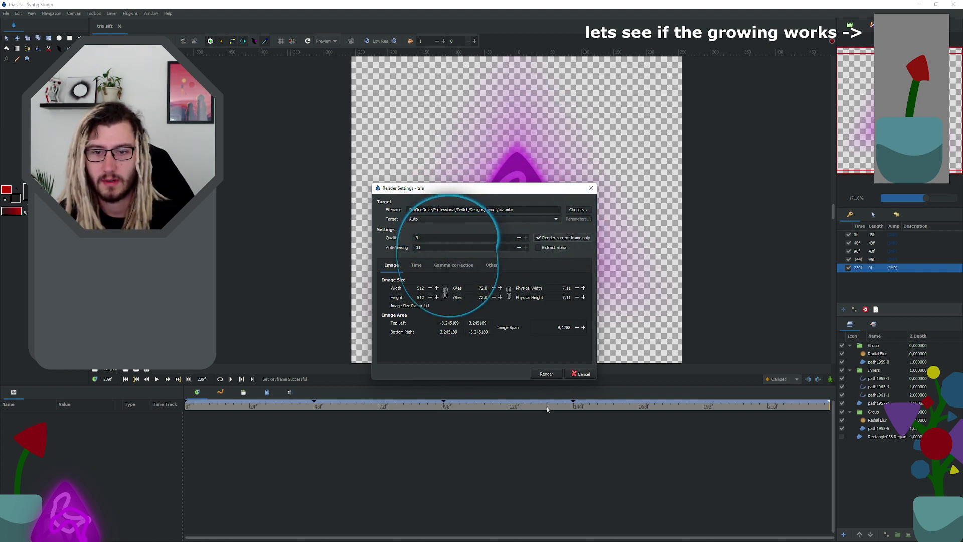
{"action": "left_click", "coordinate": [547, 374]}
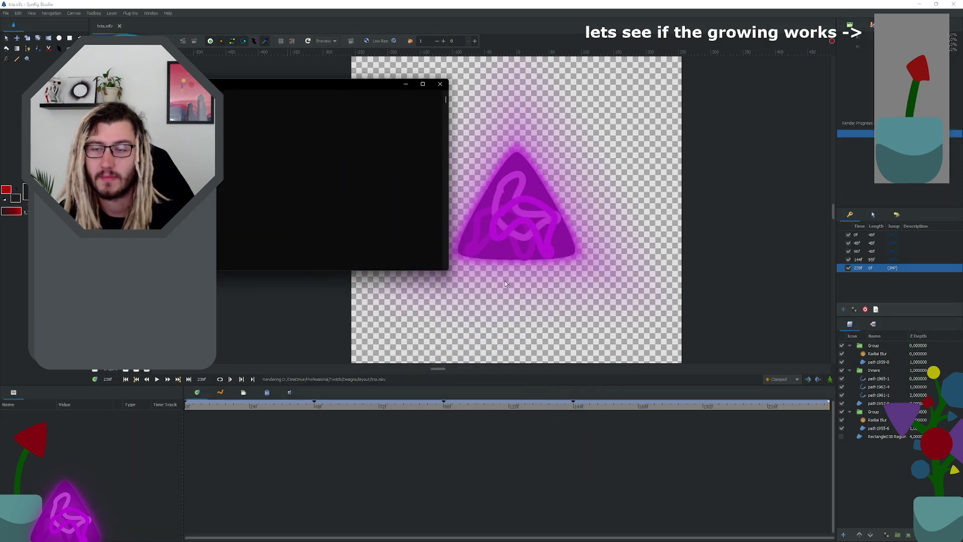
Step: Search for DaVinci Resolve on the computer and launch it
{"action": "key", "text": "super"}
{"action": "type", "text": "d"}
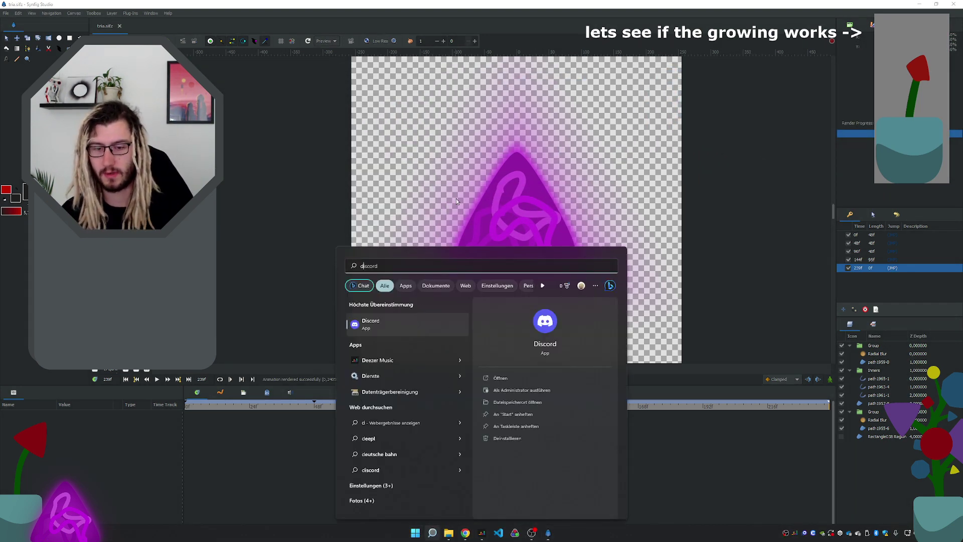
{"action": "type", "text": "avin"}
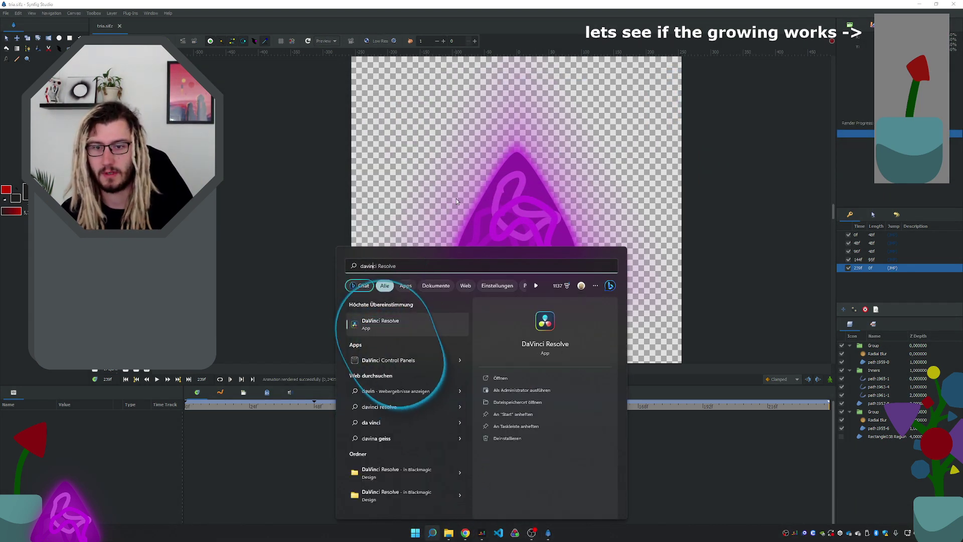
{"action": "key", "text": "Escape"}
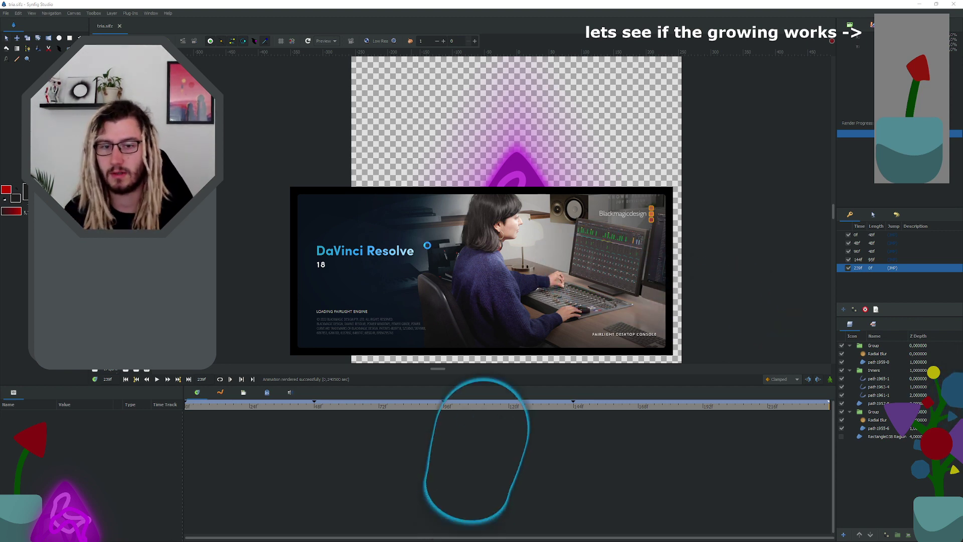
Step: Switch to the layout folder in File Explorer, try to play the rendered tria.mkv, and close the media player
{"action": "key", "text": "super+Tab"}
{"action": "left_click", "coordinate": [790, 291]}
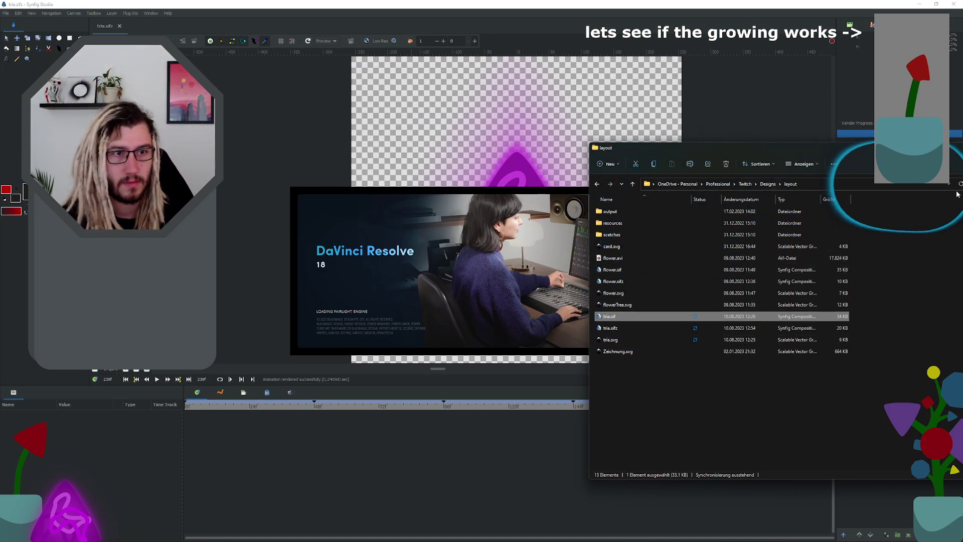
{"action": "left_click_drag", "start_coordinate": [653, 148], "coordinate": [625, 146]}
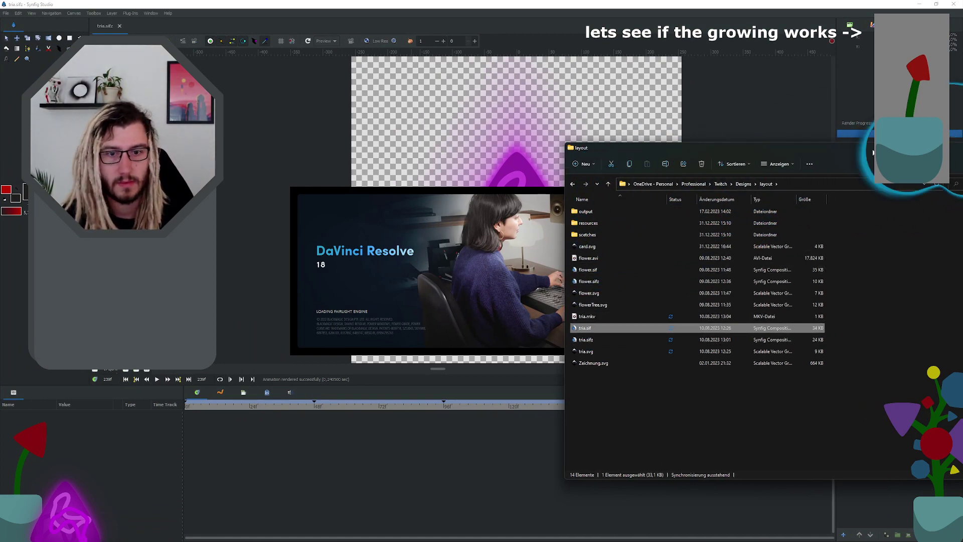
{"action": "left_click", "coordinate": [598, 319]}
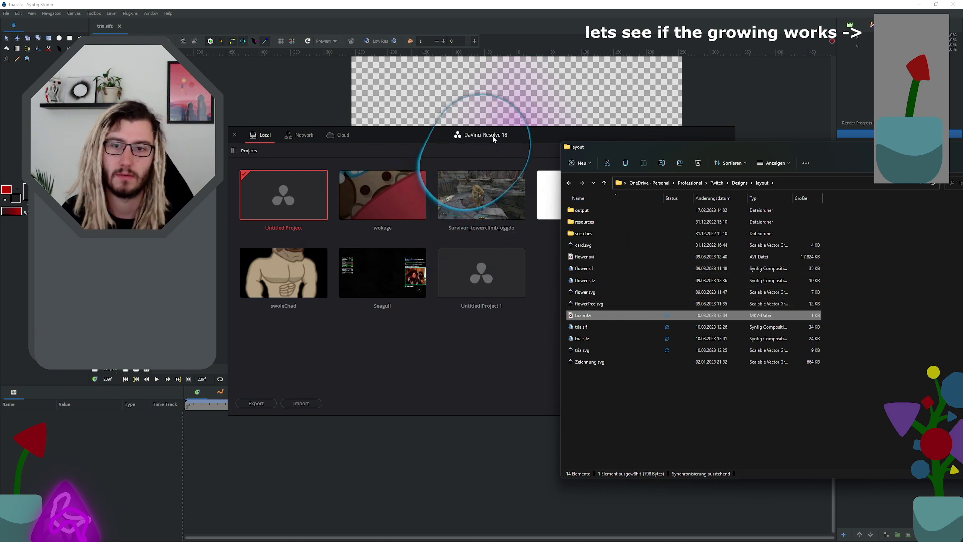
{"action": "left_click_drag", "start_coordinate": [492, 135], "coordinate": [440, 126]}
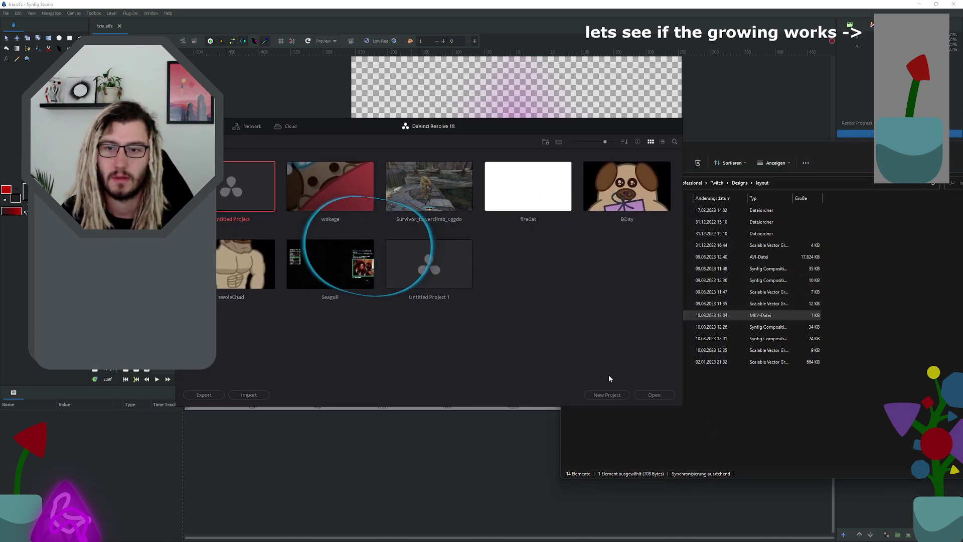
{"action": "left_click", "coordinate": [766, 421]}
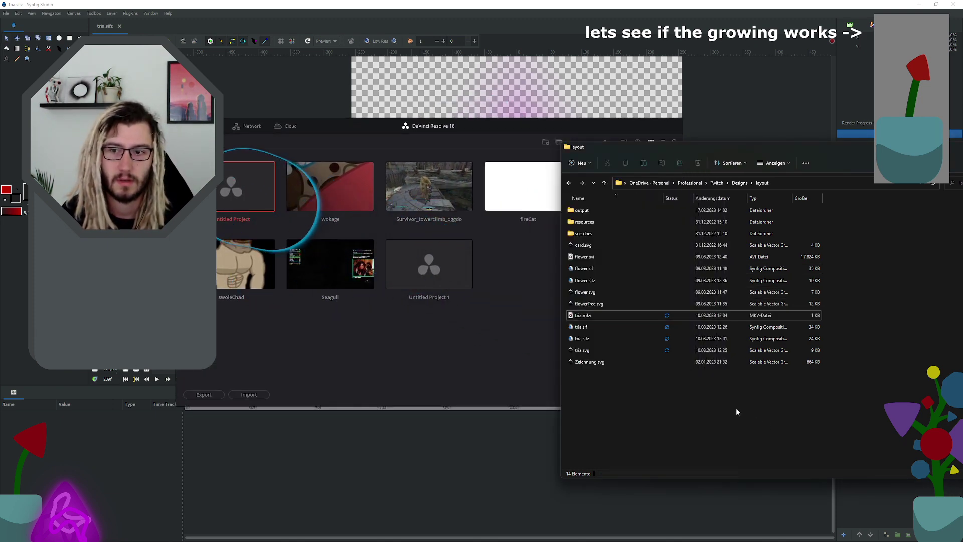
{"action": "double_click", "coordinate": [616, 315]}
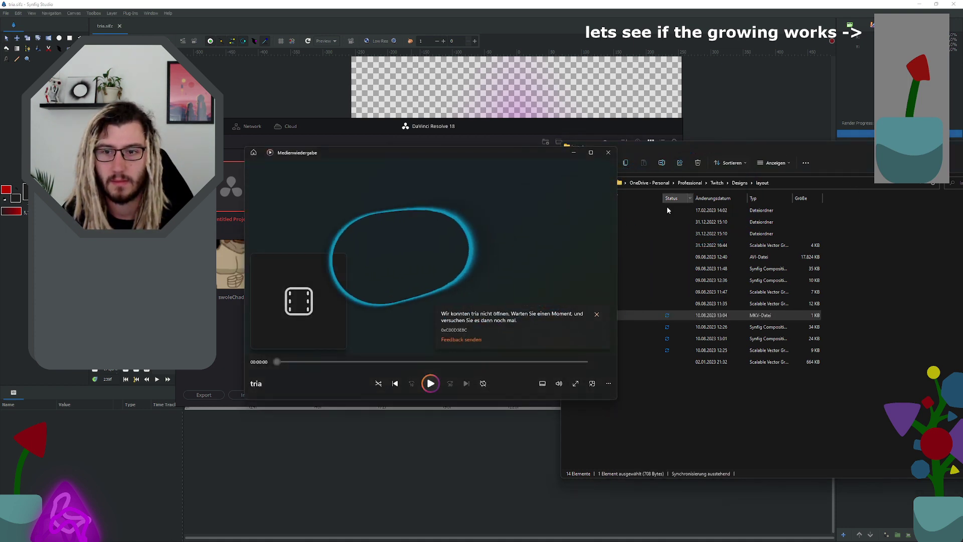
{"action": "left_click", "coordinate": [608, 152]}
Step: Go up to the Designs folder and reopen layout to recheck the rendered files
{"action": "left_click_drag", "start_coordinate": [631, 149], "coordinate": [529, 150]}
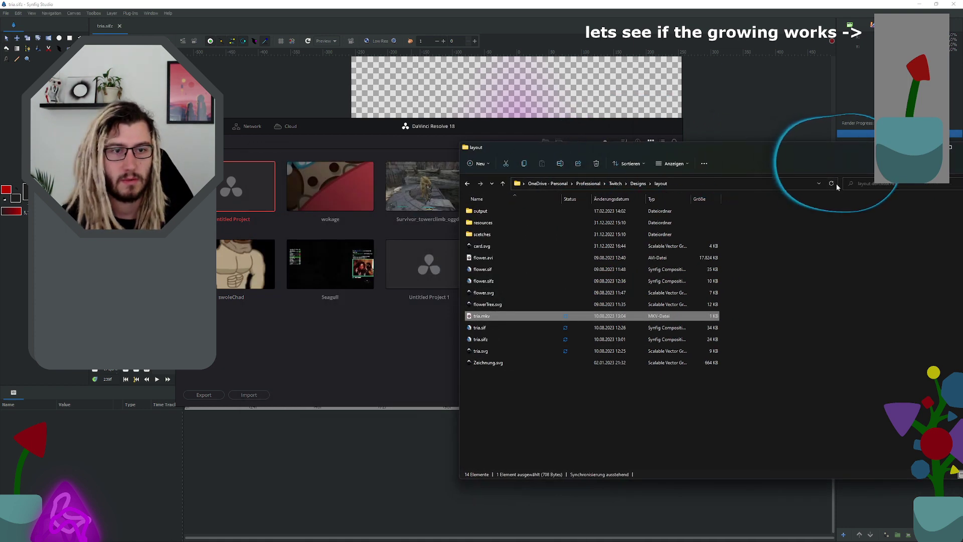
{"action": "left_click_drag", "start_coordinate": [781, 153], "coordinate": [715, 144]}
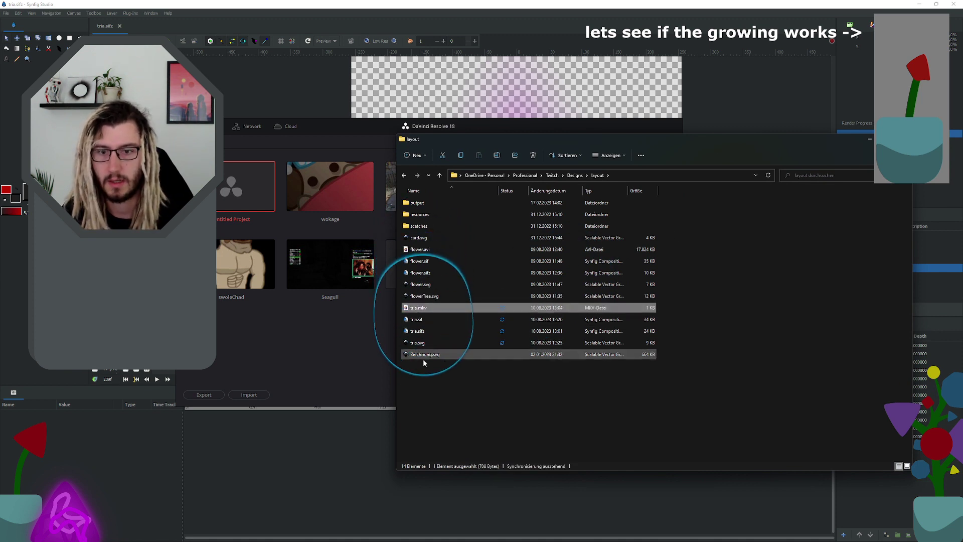
{"action": "left_click", "coordinate": [575, 175]}
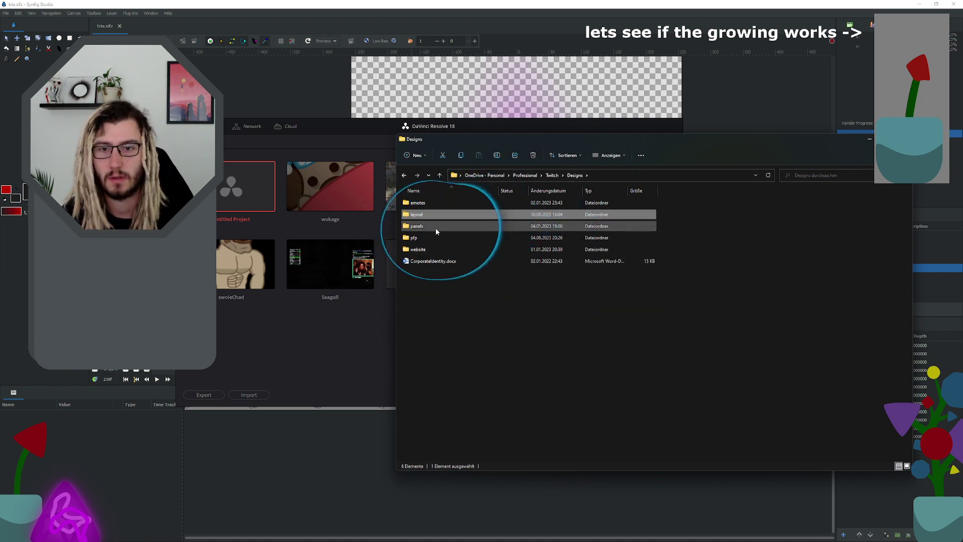
{"action": "double_click", "coordinate": [419, 214]}
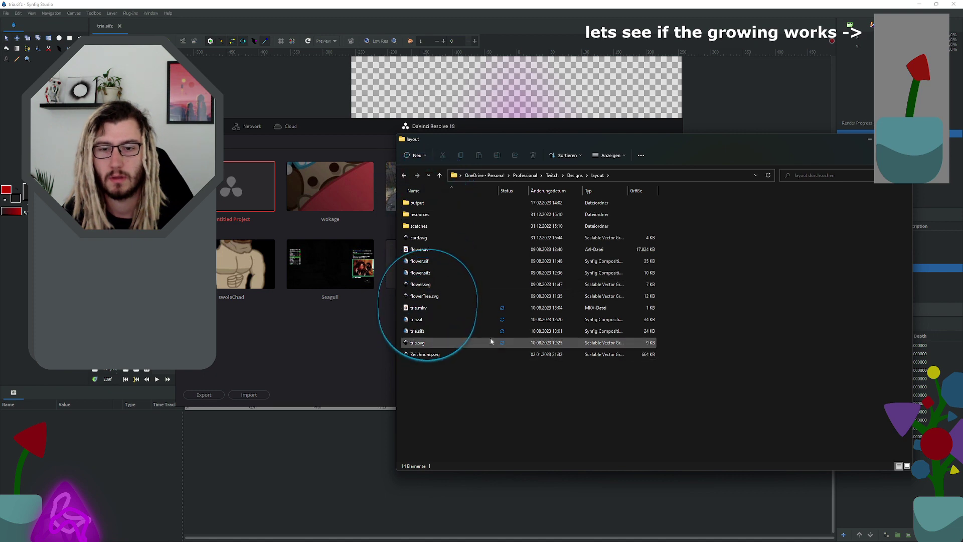
Step: Return to Synfig Studio and render the whole animation to tria.mkv with Extract alpha enabled and current-frame-only rendering disabled
{"action": "left_click", "coordinate": [502, 88]}
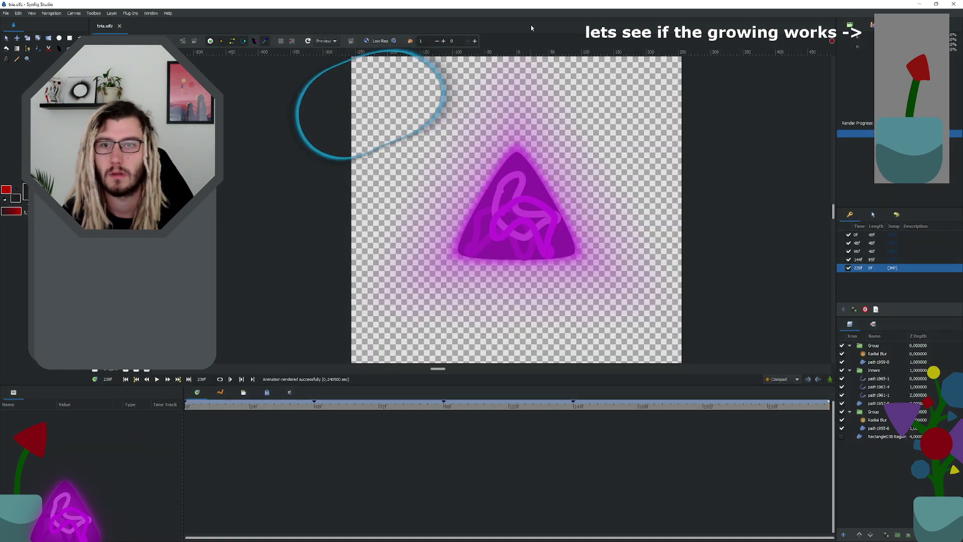
{"action": "left_click", "coordinate": [183, 41]}
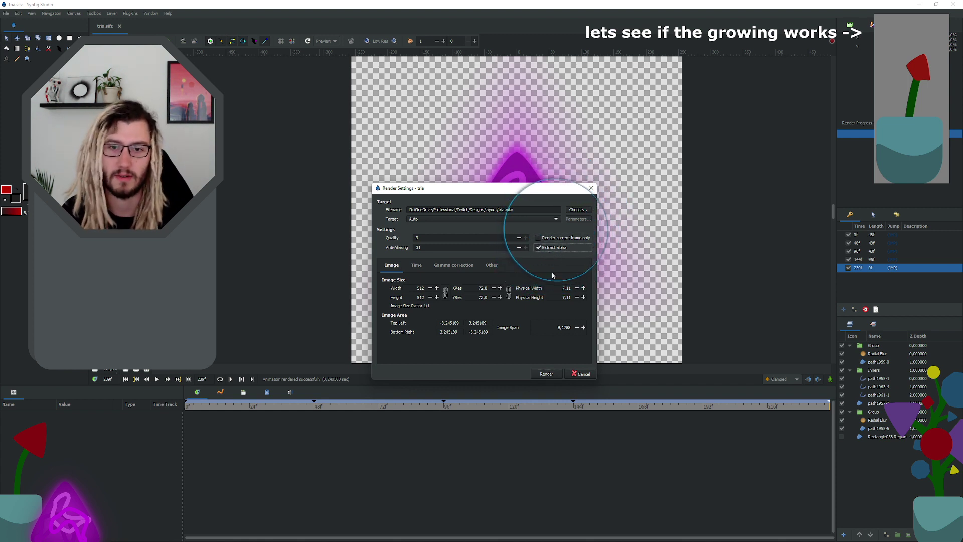
{"action": "left_click", "coordinate": [552, 375]}
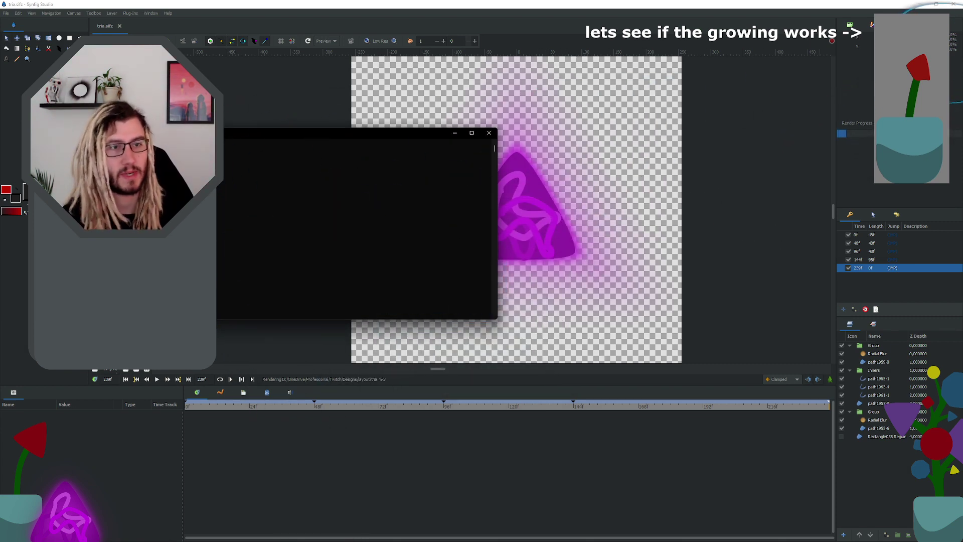
Step: Switch to DaVinci Resolve's Project Manager and reposition it and the render's console window on the desktop
{"action": "key", "text": "super+Tab"}
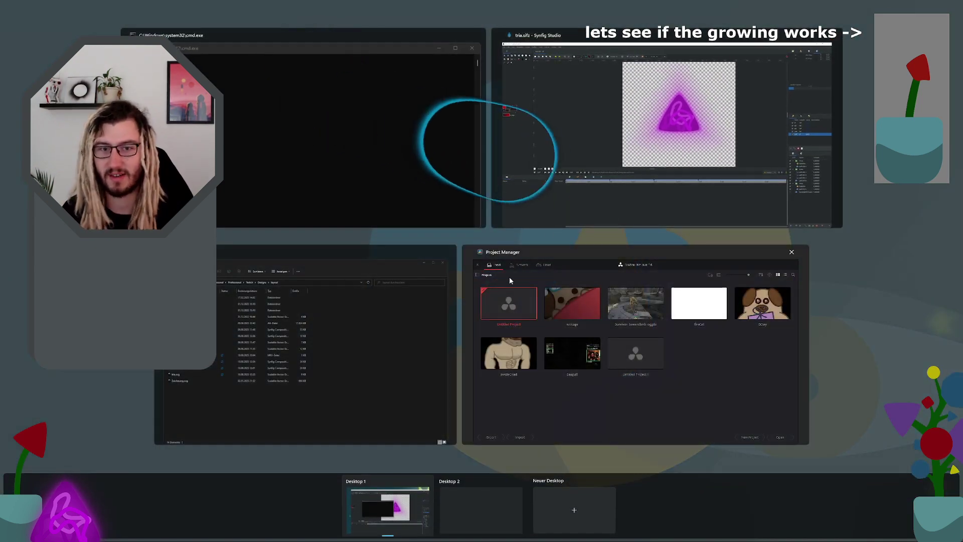
{"action": "left_click", "coordinate": [767, 360]}
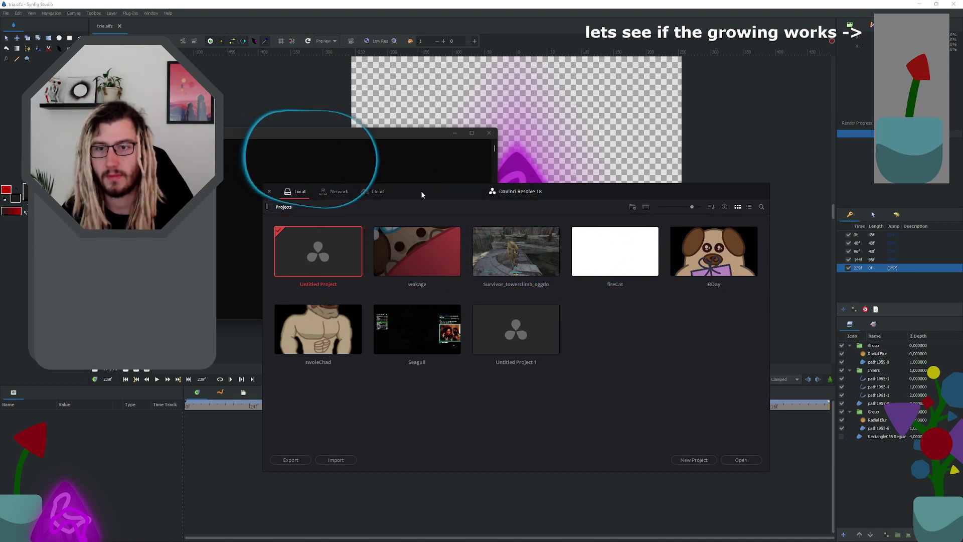
{"action": "left_click_drag", "start_coordinate": [423, 194], "coordinate": [389, 201]}
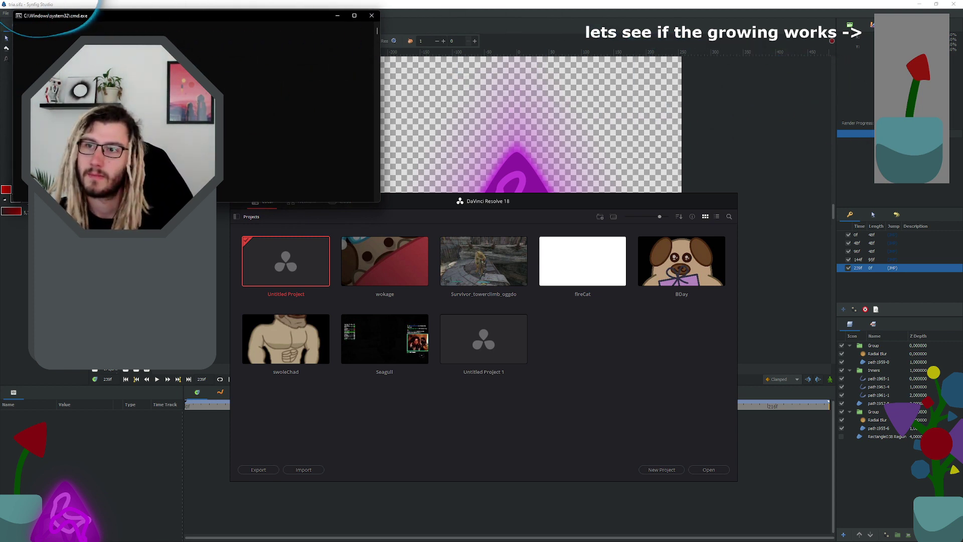
{"action": "left_click_drag", "start_coordinate": [151, 19], "coordinate": [194, 54]}
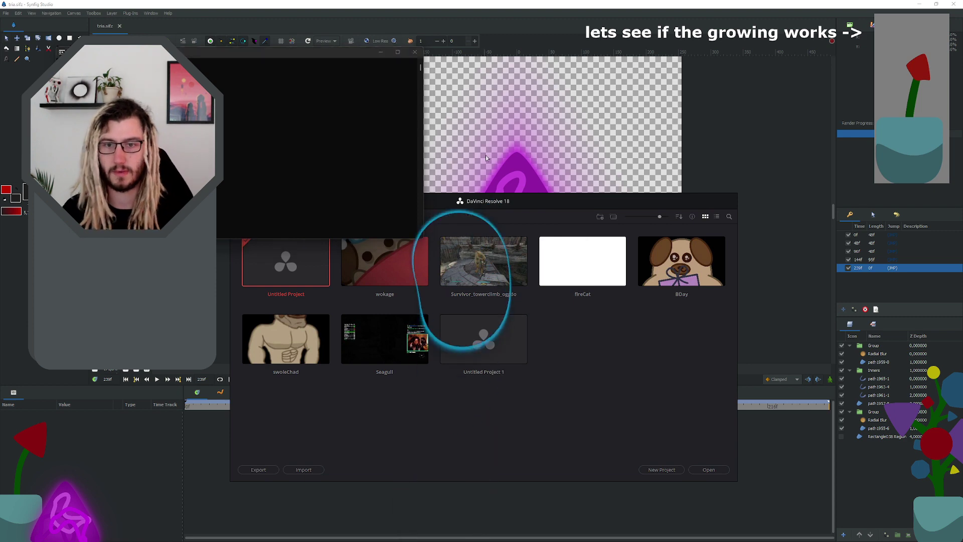
Step: Switch to the layout folder in File Explorer, refresh its contents, and play tria-alpha.mkv to check the alpha render
{"action": "key", "text": "super+Tab"}
{"action": "left_click", "coordinate": [681, 283]}
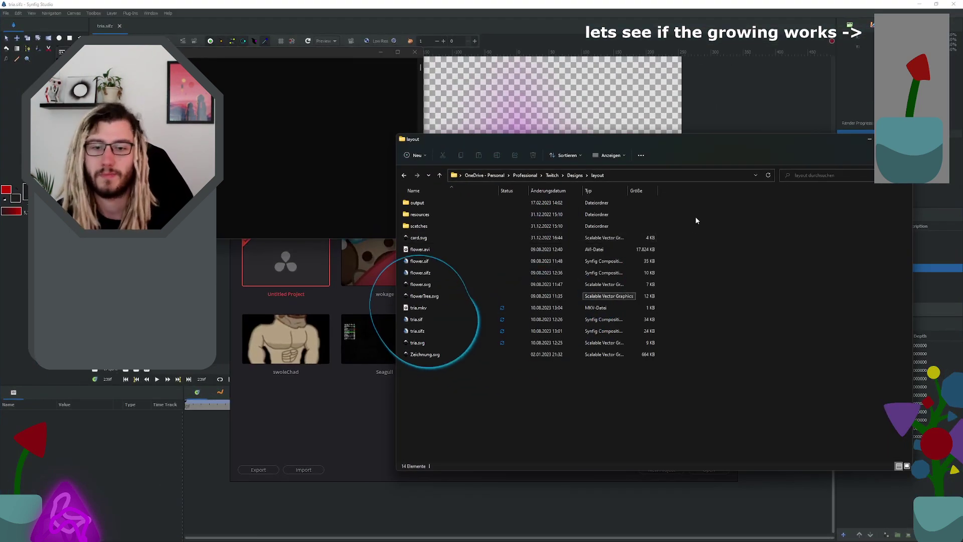
{"action": "left_click", "coordinate": [767, 175]}
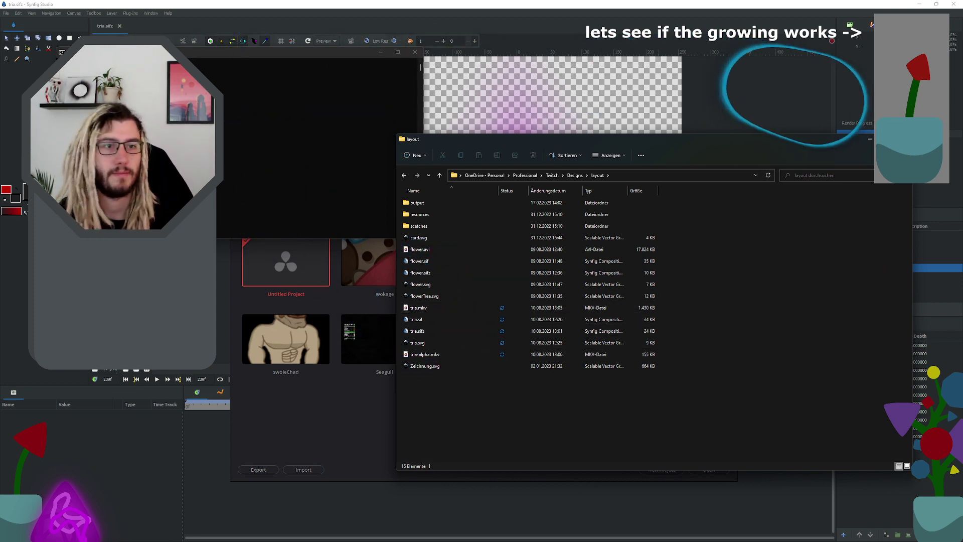
{"action": "mouse_move", "coordinate": [851, 152]}
{"action": "left_mouse_down"}
{"action": "mouse_move", "coordinate": [842, 162]}
{"action": "mouse_move", "coordinate": [853, 170]}
{"action": "left_mouse_up"}
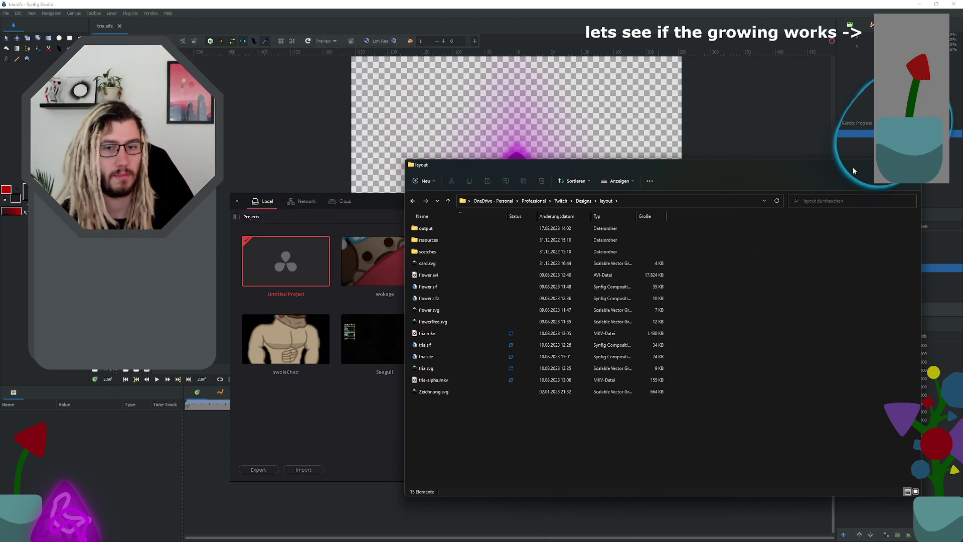
{"action": "double_click", "coordinate": [460, 381]}
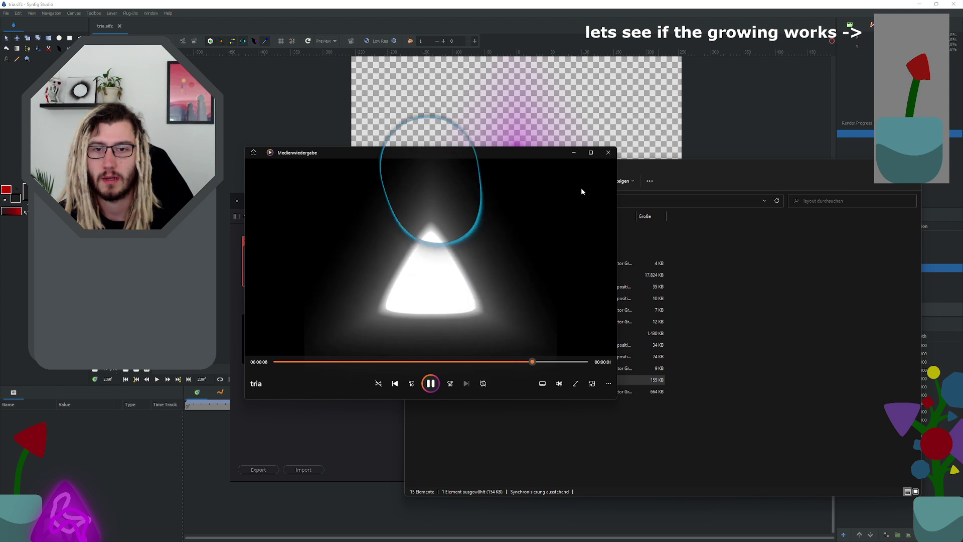
Step: Inspect the tria-alpha.mkv render in an enlarged player window, and play tria.mkv to compare the colour render
{"action": "left_click", "coordinate": [493, 362]}
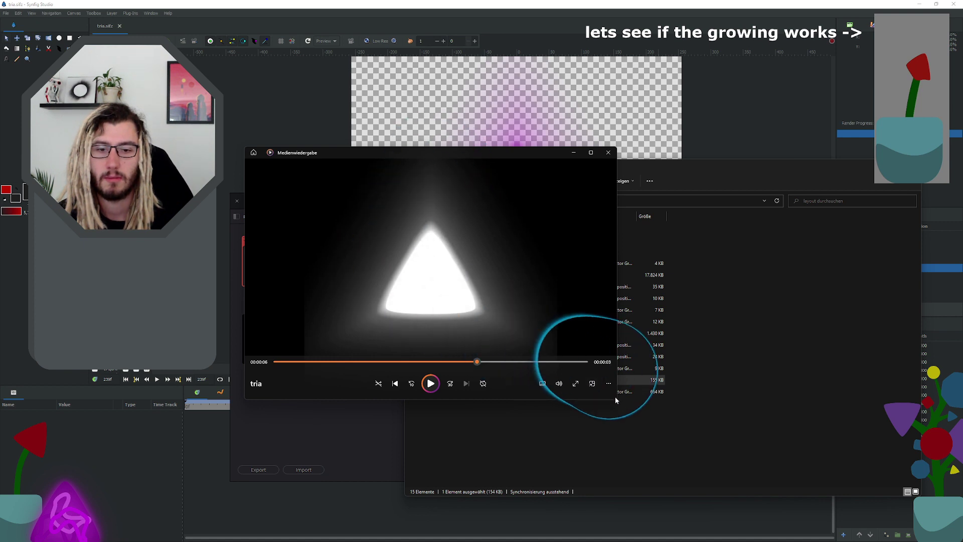
{"action": "left_click_drag", "start_coordinate": [614, 402], "coordinate": [729, 473]}
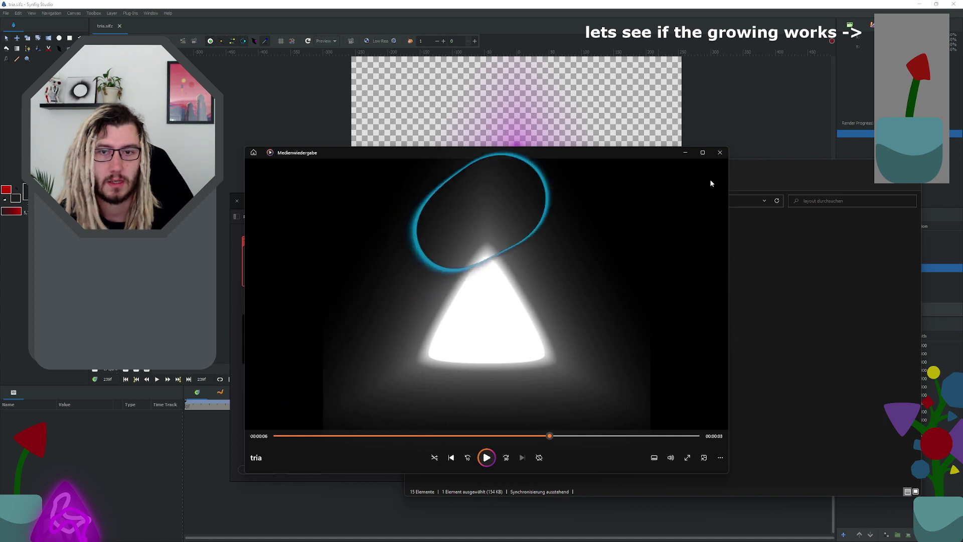
{"action": "left_click", "coordinate": [720, 153]}
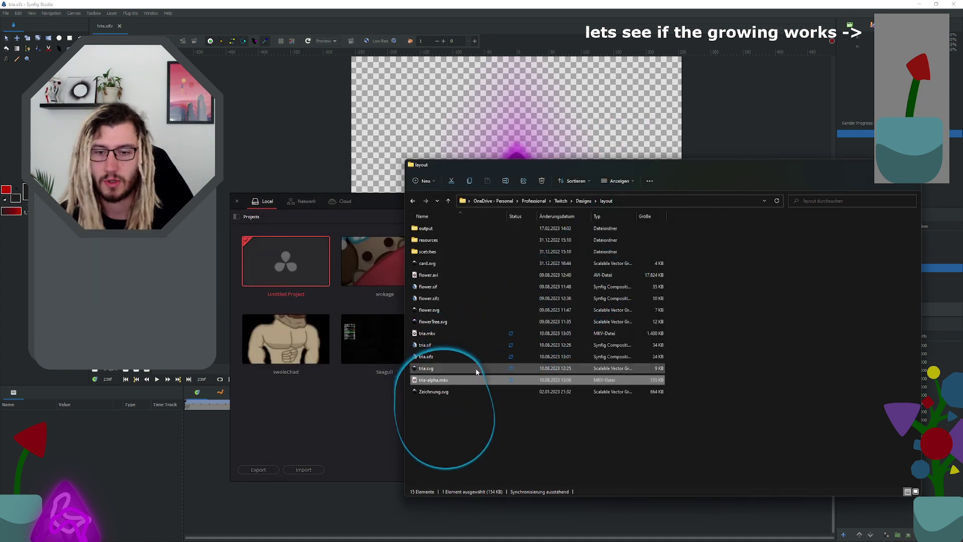
{"action": "double_click", "coordinate": [430, 333]}
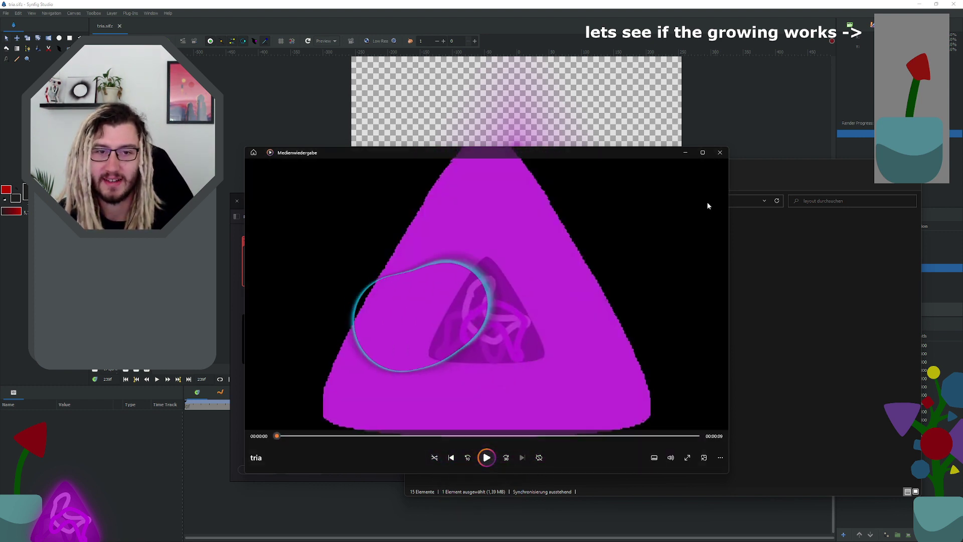
{"action": "left_click", "coordinate": [720, 152]}
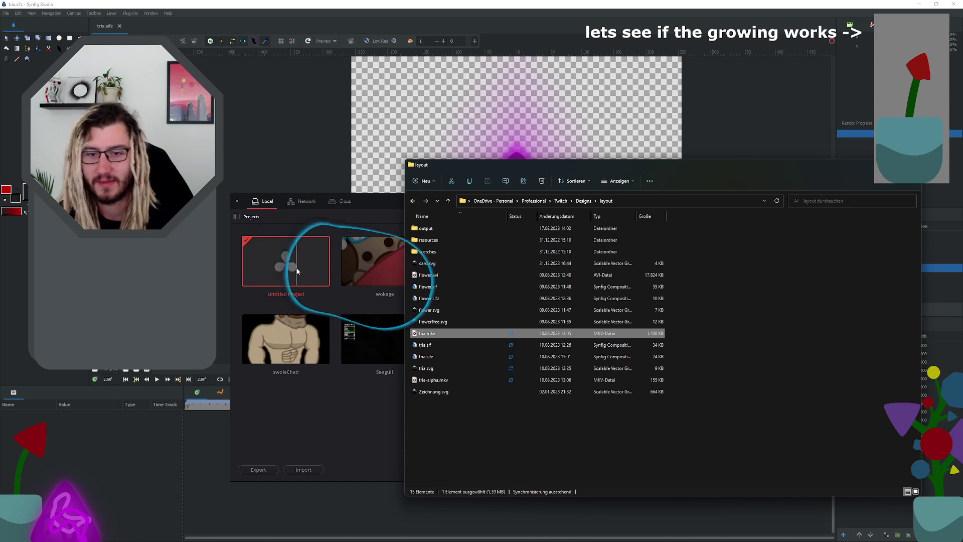
Step: Open Untitled Project from DaVinci Resolve's Project Manager and skip the offered 18.5 software update
{"action": "left_click", "coordinate": [279, 256]}
{"action": "double_click", "coordinate": [279, 255]}
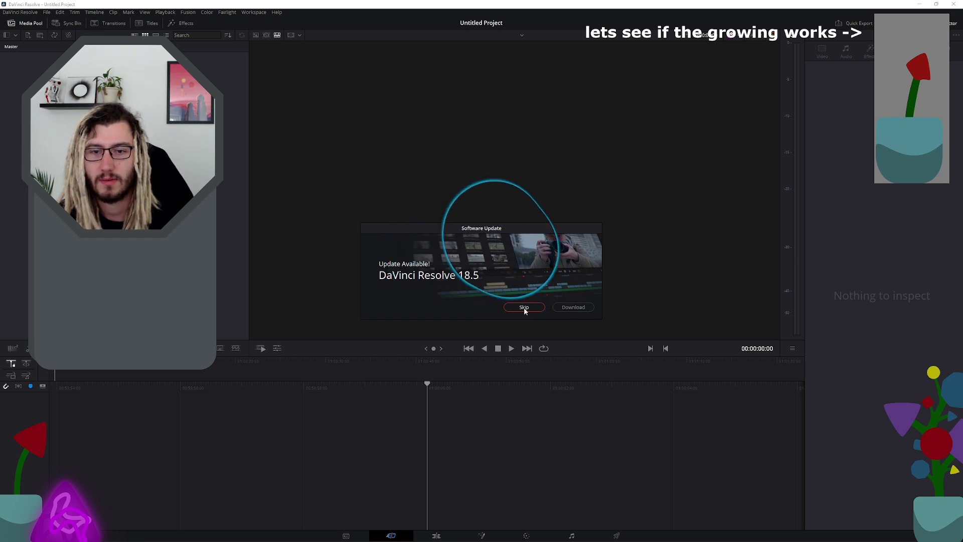
{"action": "left_click", "coordinate": [524, 308]}
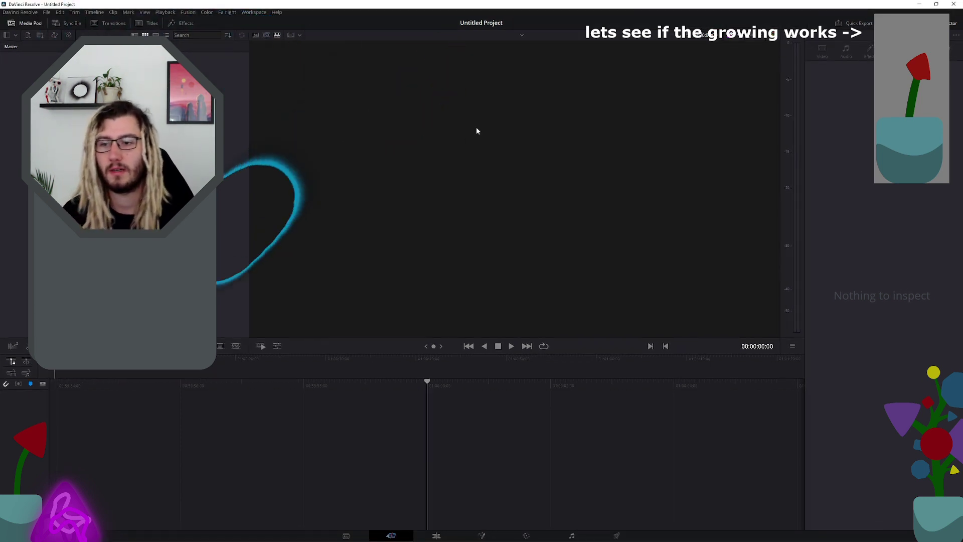
Step: Import tria.mkv and tria-alpha.mkv from the layout folder into the project's media pool
{"action": "key", "text": "super+Tab"}
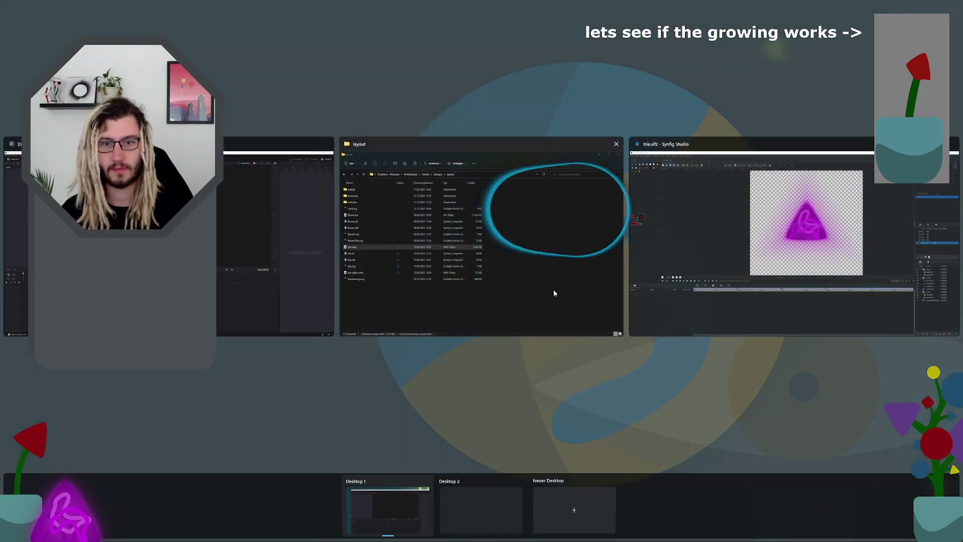
{"action": "left_click", "coordinate": [553, 290]}
{"action": "left_click_drag", "start_coordinate": [439, 337], "coordinate": [234, 166]}
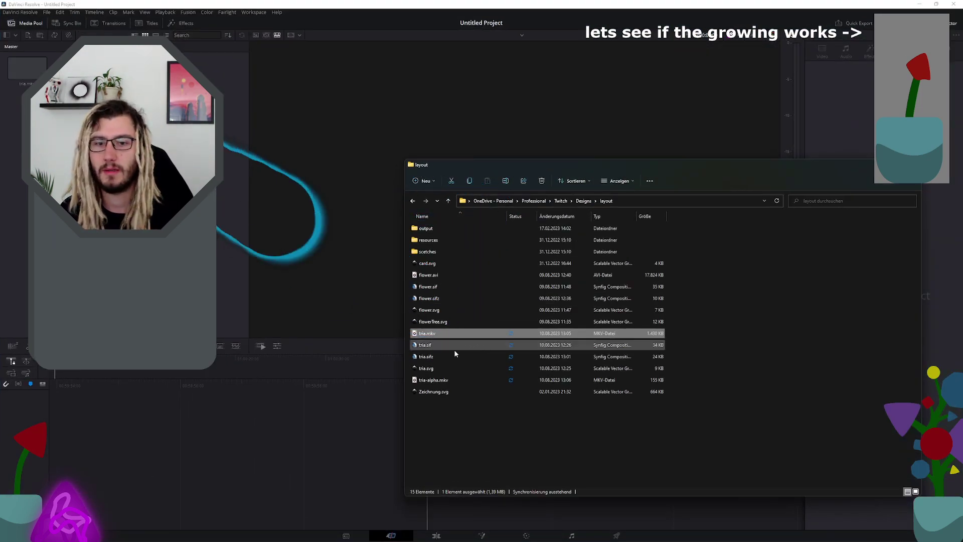
{"action": "left_click_drag", "start_coordinate": [435, 381], "coordinate": [55, 71]}
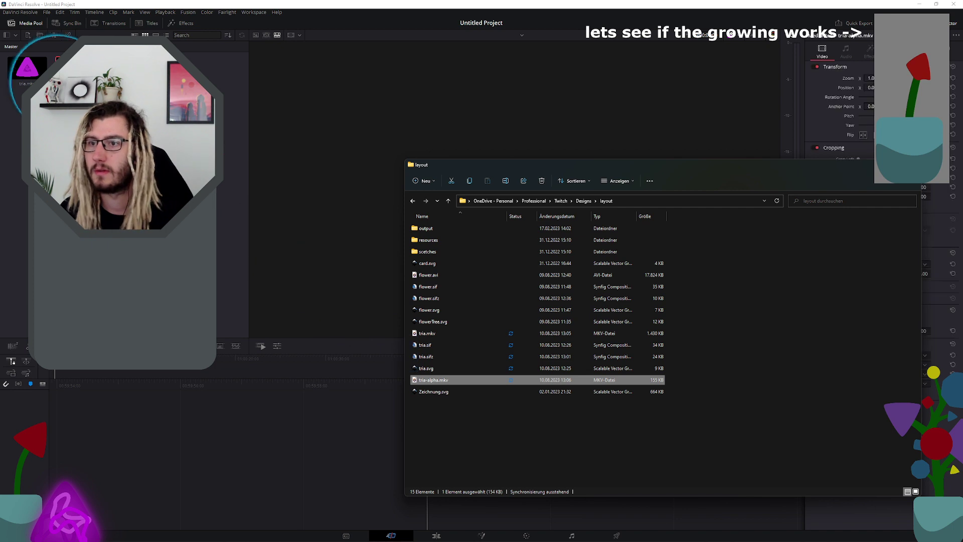
Step: Look through the media pool's creation options on the Cut page, and switch to the Edit page
{"action": "left_click", "coordinate": [25, 77]}
{"action": "right_click", "coordinate": [160, 74]}
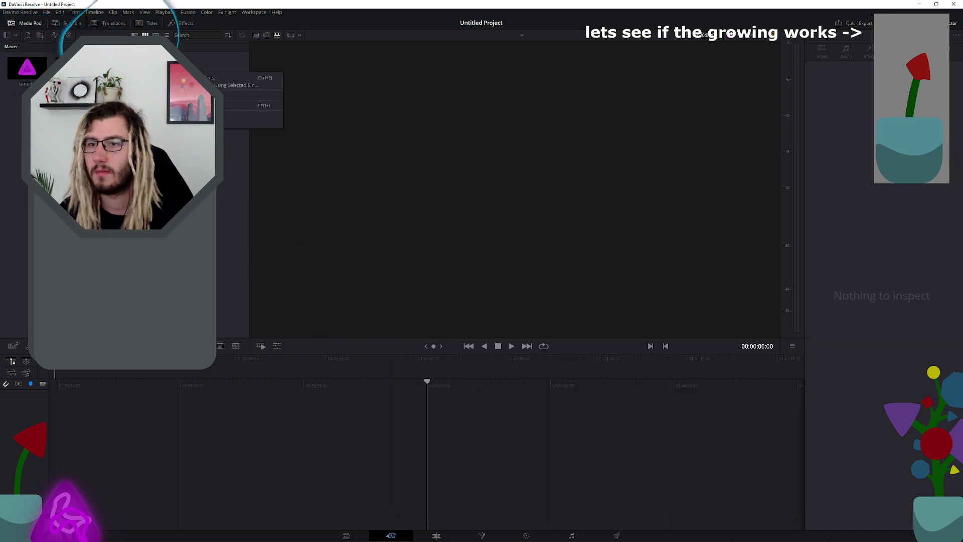
{"action": "right_click", "coordinate": [129, 64]}
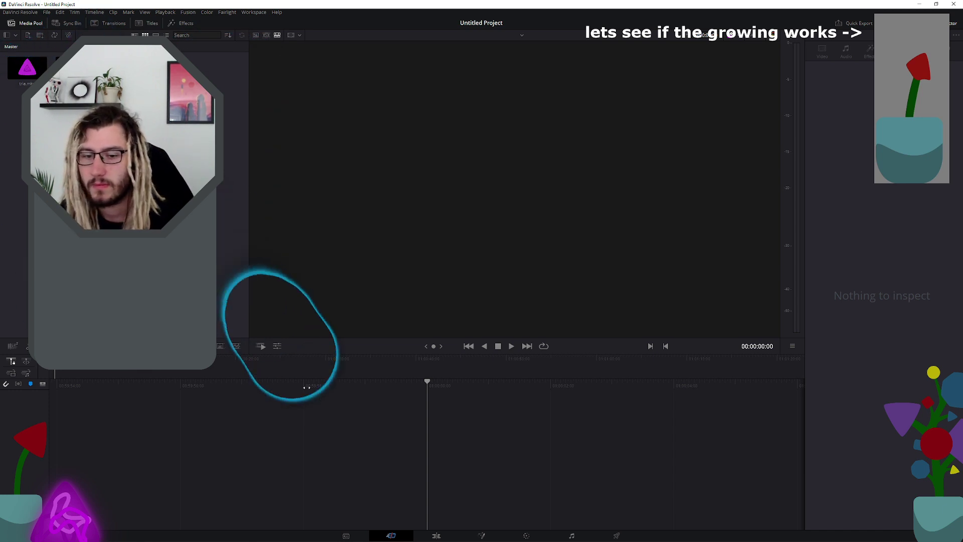
{"action": "left_click", "coordinate": [437, 535]}
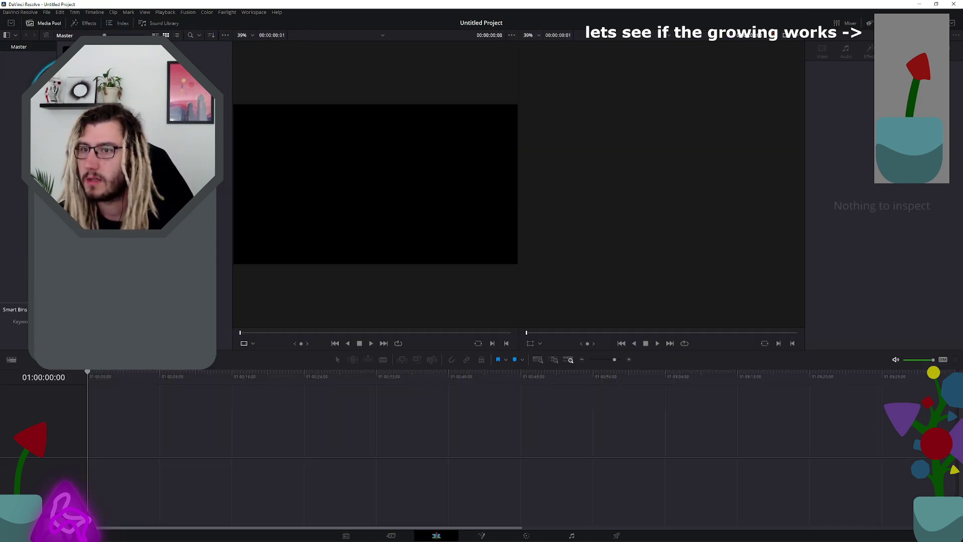
Step: Create a Fusion composition clip named TriaTransparent in the Master bin at 24 frames per second
{"action": "right_click", "coordinate": [132, 64]}
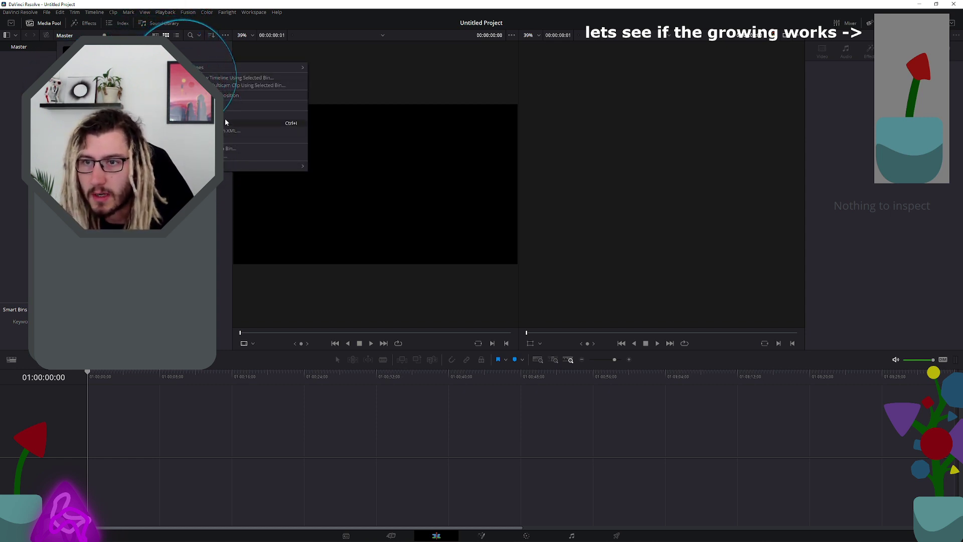
{"action": "left_click", "coordinate": [224, 97]}
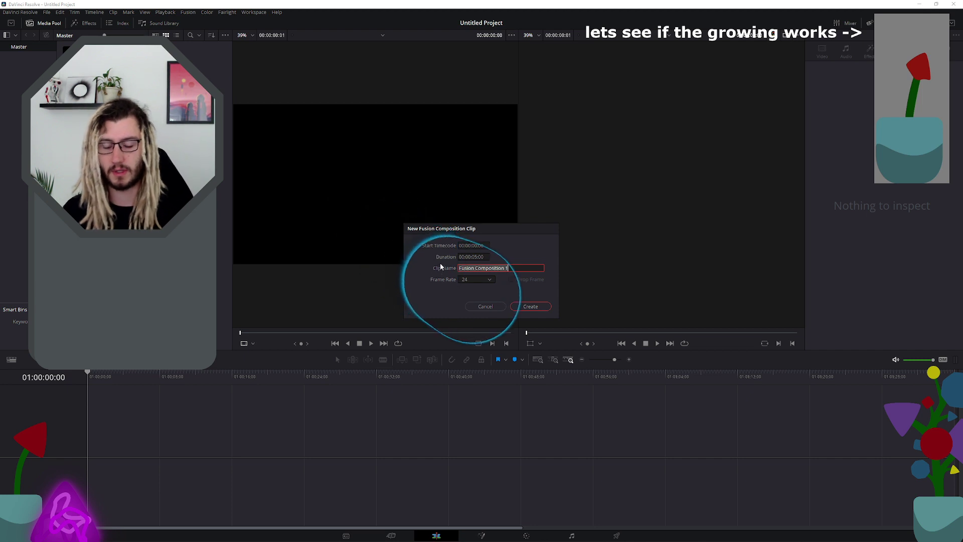
{"action": "type", "text": "Tra"}
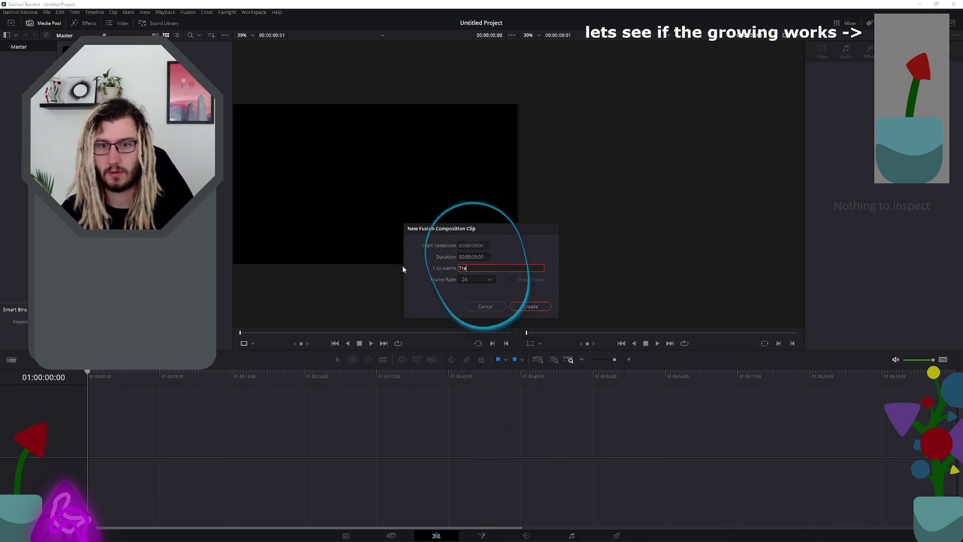
{"action": "key", "text": "BackSpace"}
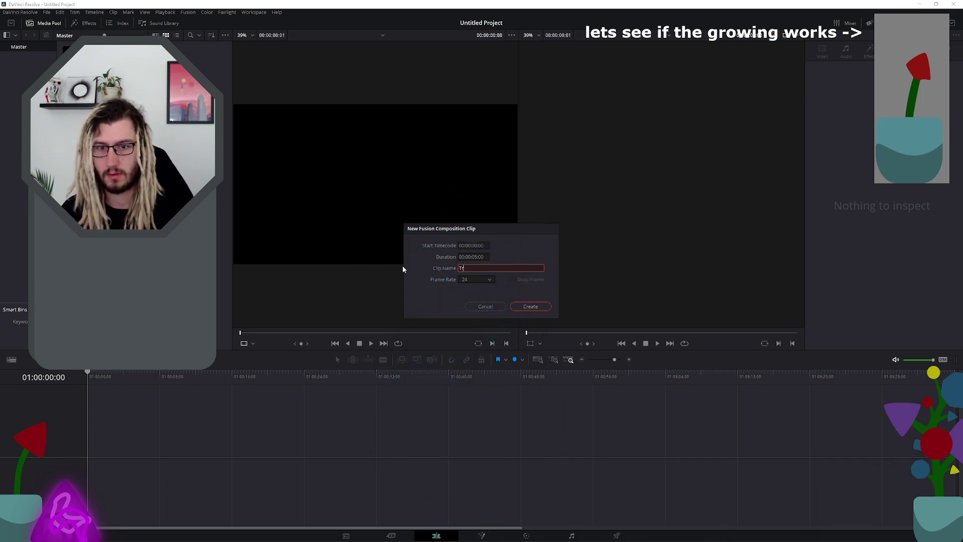
{"action": "type", "text": "iaTr"}
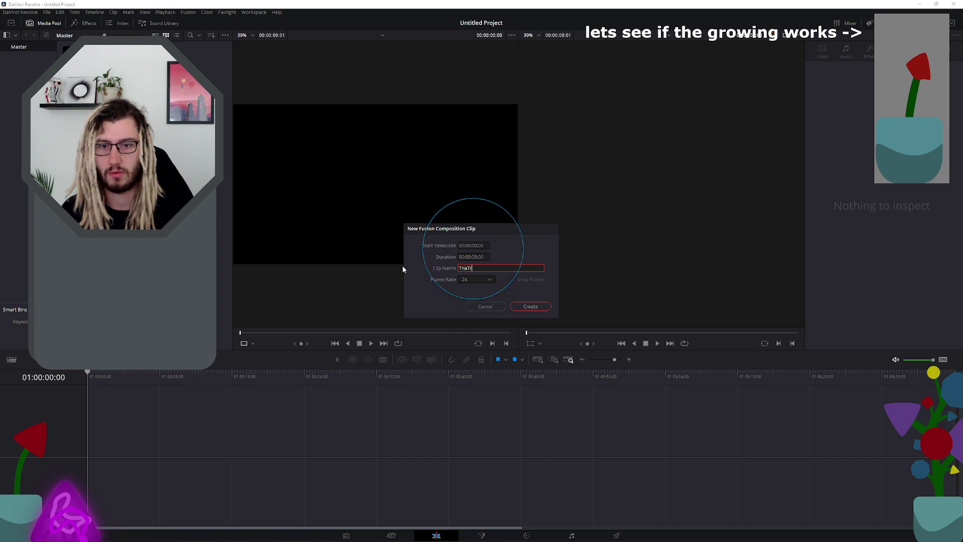
{"action": "type", "text": "ee"}
{"action": "key", "text": "Return"}
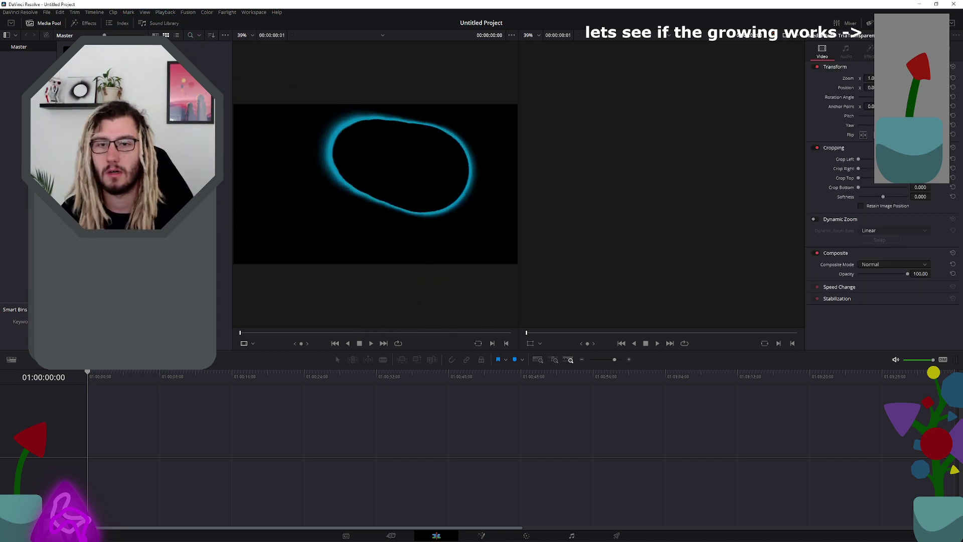
Step: Check the composition on the Fusion page, and return to the Edit page to delete the TriaTransparent clip from the media pool
{"action": "left_click", "coordinate": [482, 536]}
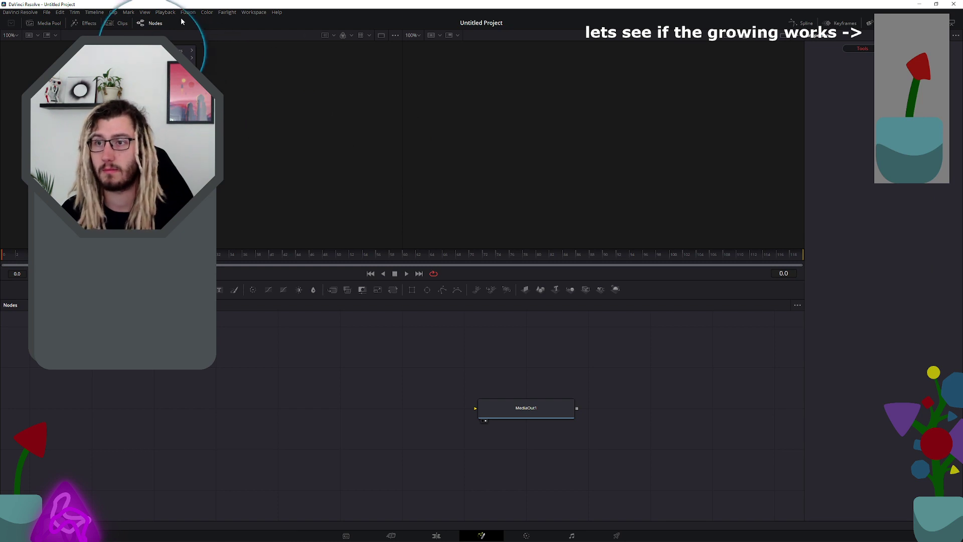
{"action": "left_click", "coordinate": [437, 536]}
{"action": "right_click", "coordinate": [139, 53]}
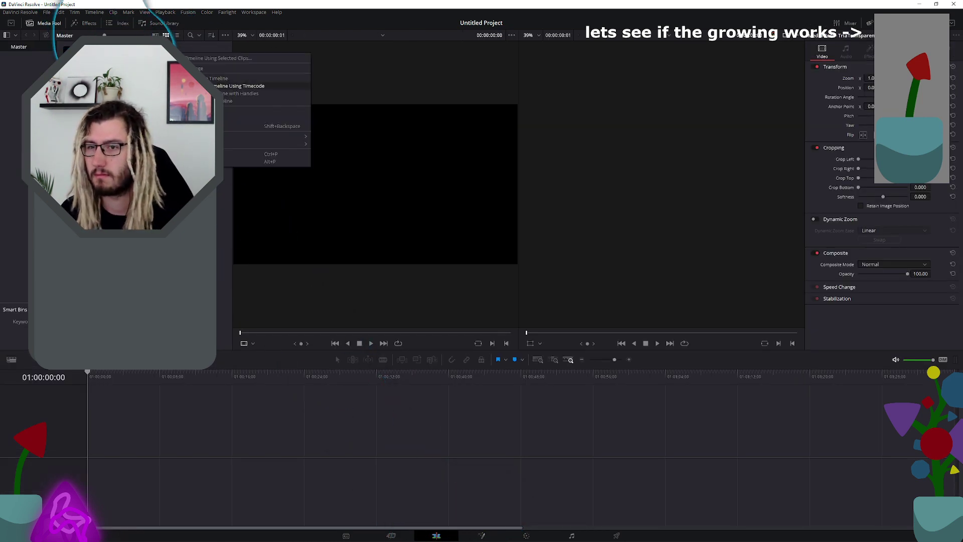
{"action": "left_click", "coordinate": [132, 60]}
{"action": "right_click", "coordinate": [132, 61]}
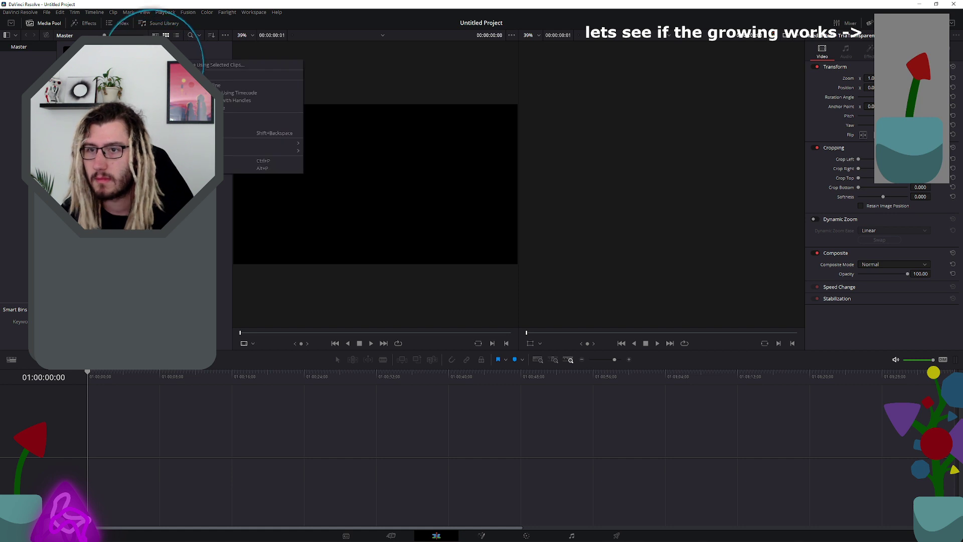
{"action": "left_click", "coordinate": [240, 132]}
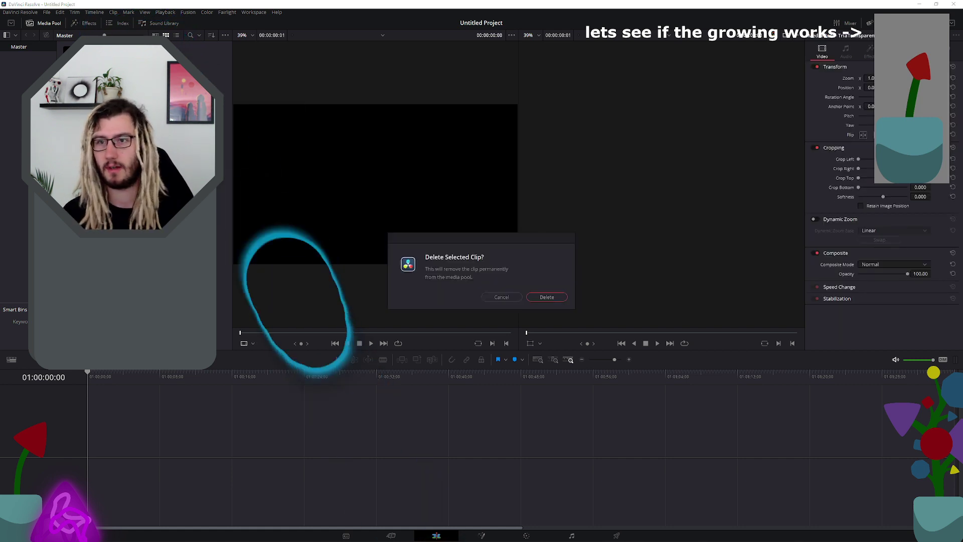
{"action": "left_click", "coordinate": [543, 300]}
Step: Create a new Fusion composition clip named TriaTransparent with a 10-second duration at 24 frames per second
{"action": "right_click", "coordinate": [201, 103]}
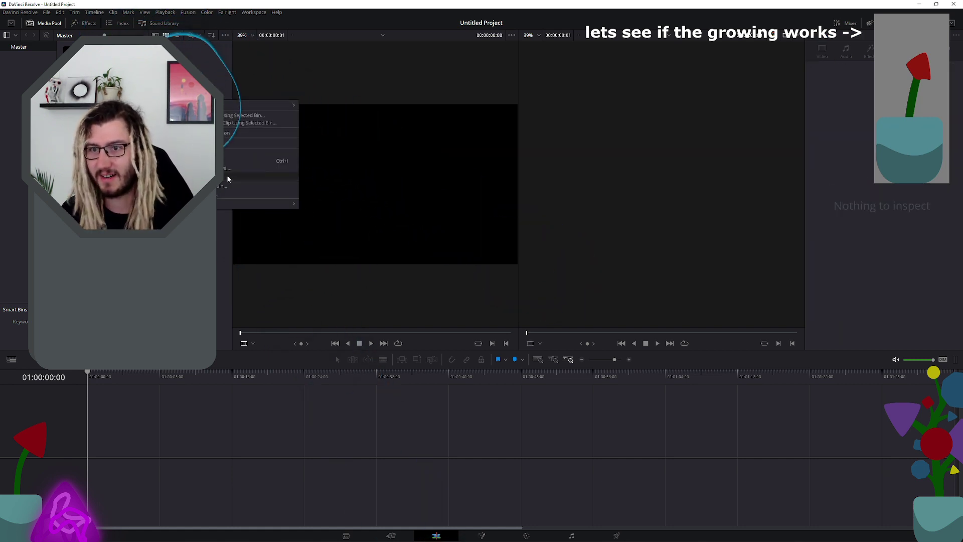
{"action": "left_click", "coordinate": [240, 133]}
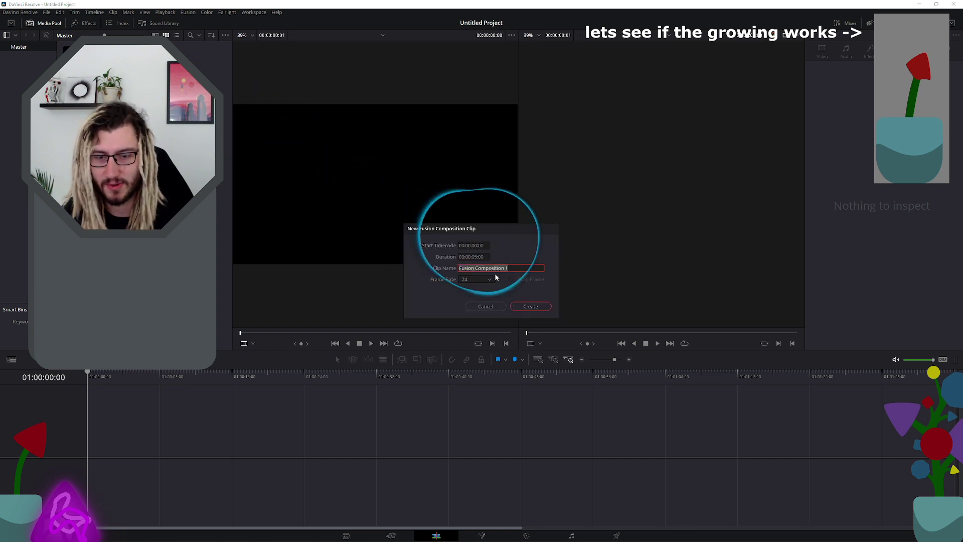
{"action": "type", "text": "TriaTranspoa"}
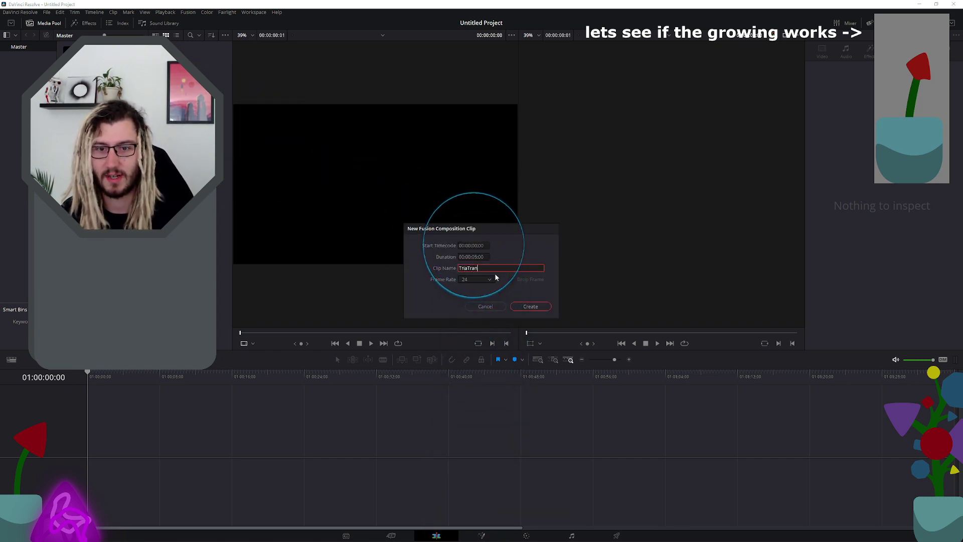
{"action": "key", "text": "BackSpace"}
{"action": "key", "text": "BackSpace"}
{"action": "type", "text": "arent"}
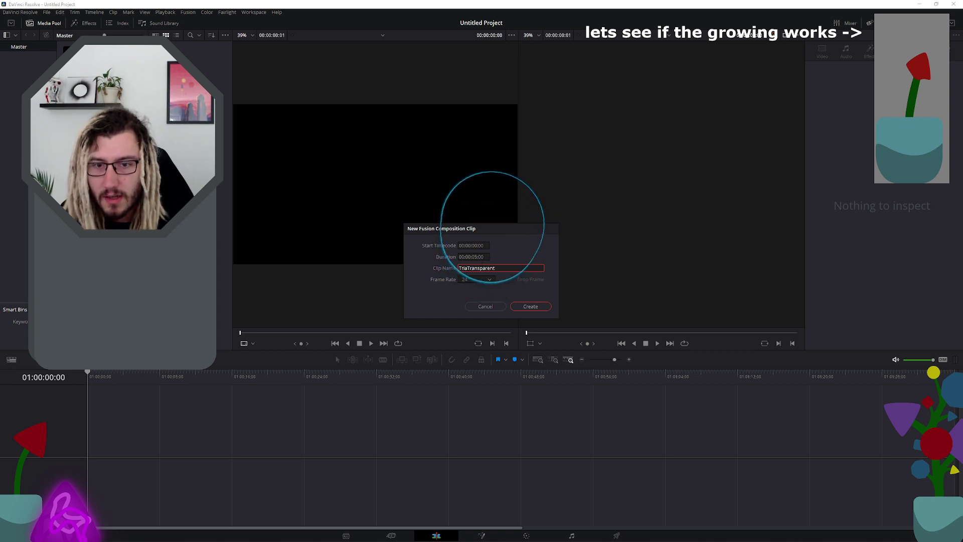
{"action": "key", "text": "shift+Tab"}
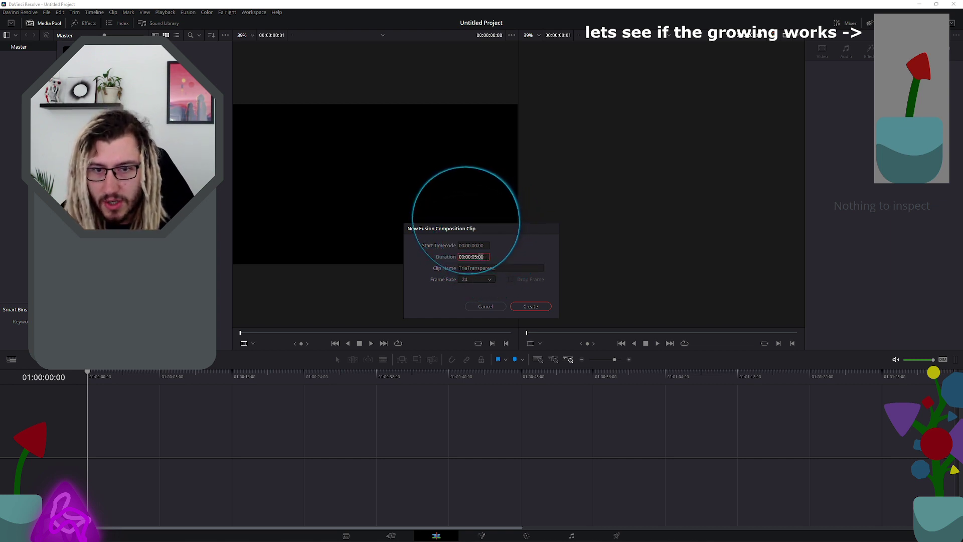
{"action": "type", "text": "10"}
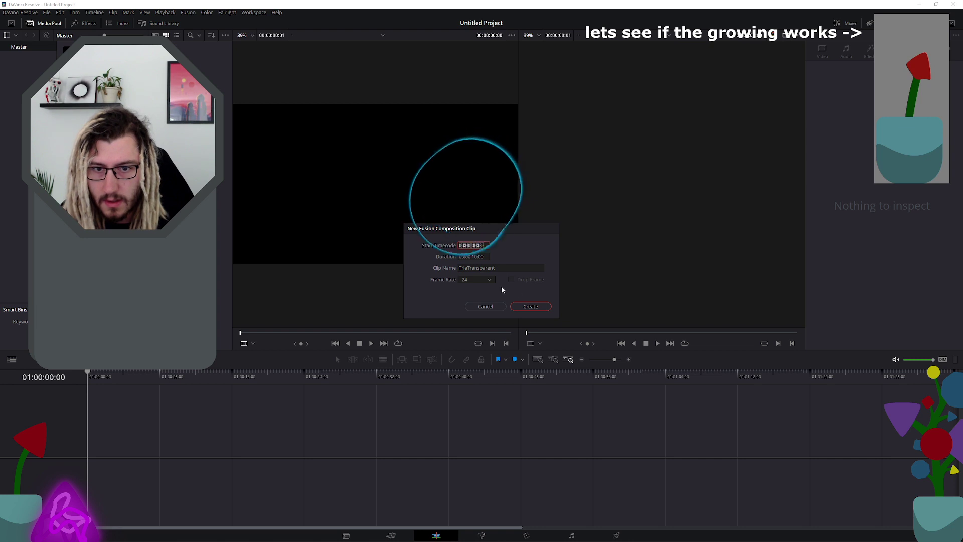
{"action": "left_click", "coordinate": [531, 306]}
Step: On the Fusion page, connect tria.mkv to MediaOut1 and add tria-alpha.mkv as the effect mask of the tria clip's node
{"action": "key", "text": "shift+5"}
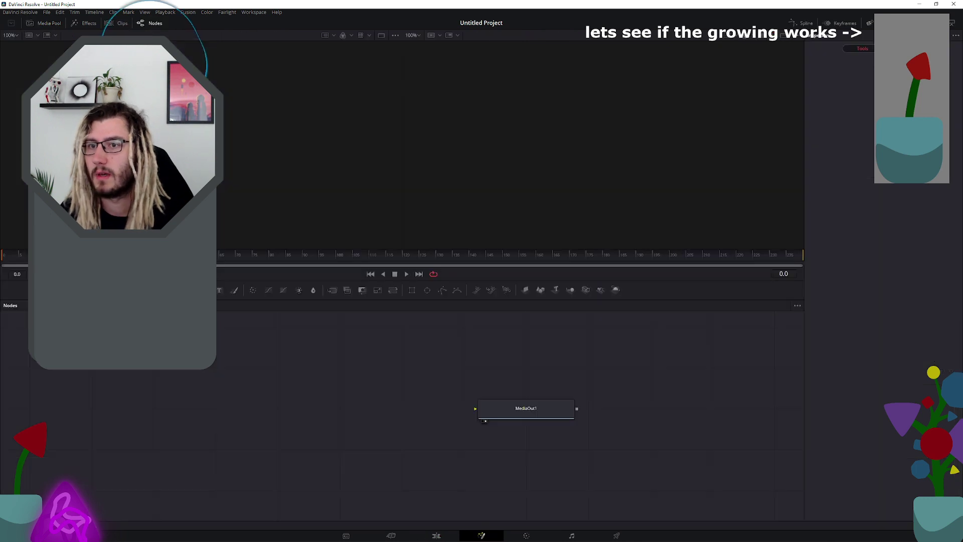
{"action": "left_click", "coordinate": [37, 24]}
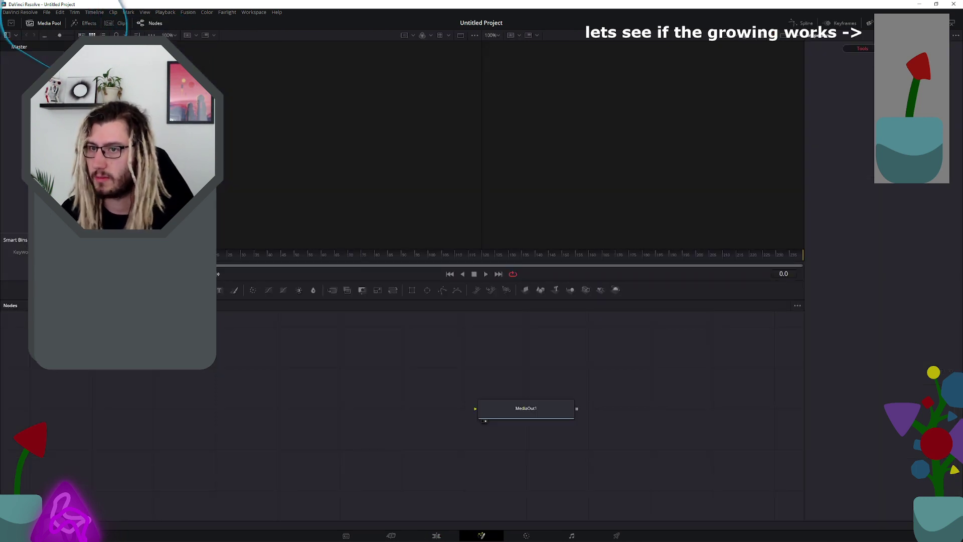
{"action": "left_click_drag", "start_coordinate": [85, 70], "coordinate": [477, 409]}
{"action": "left_click_drag", "start_coordinate": [389, 409], "coordinate": [382, 409]}
{"action": "left_click_drag", "start_coordinate": [85, 70], "coordinate": [373, 407]}
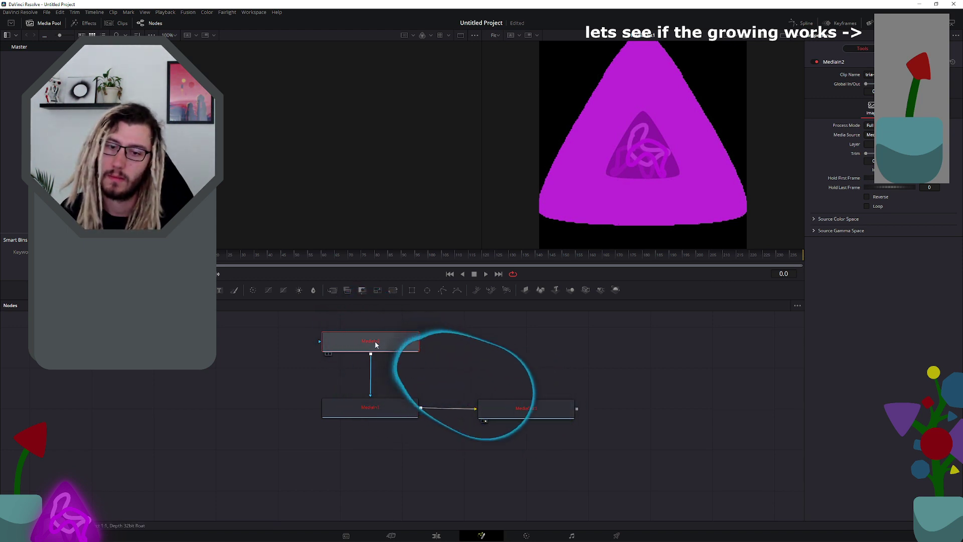
Step: Try rerouting the alpha clip's node from MediaIn1 to MediaOut1, and reconnect it above MediaIn1 as the mask
{"action": "left_click_drag", "start_coordinate": [376, 344], "coordinate": [523, 336]}
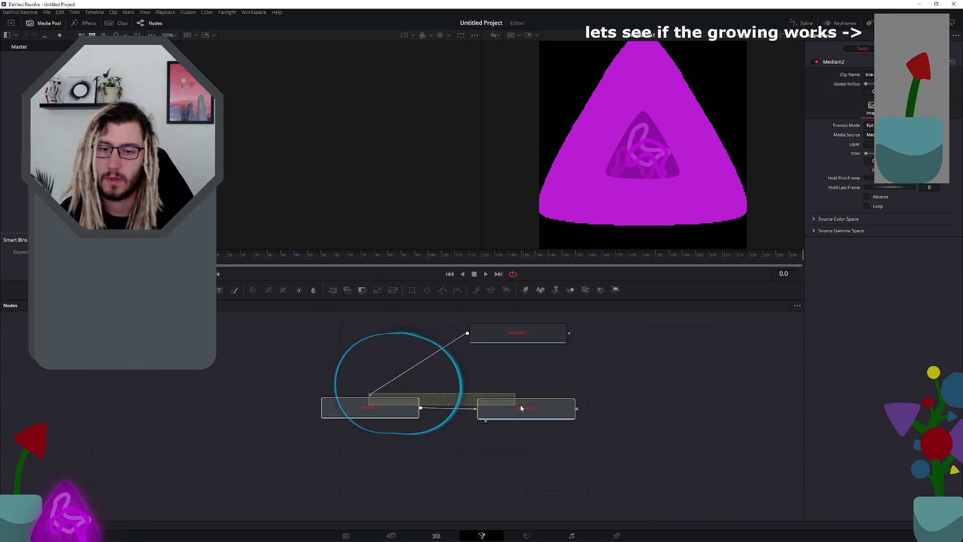
{"action": "left_click_drag", "start_coordinate": [369, 388], "coordinate": [527, 403]}
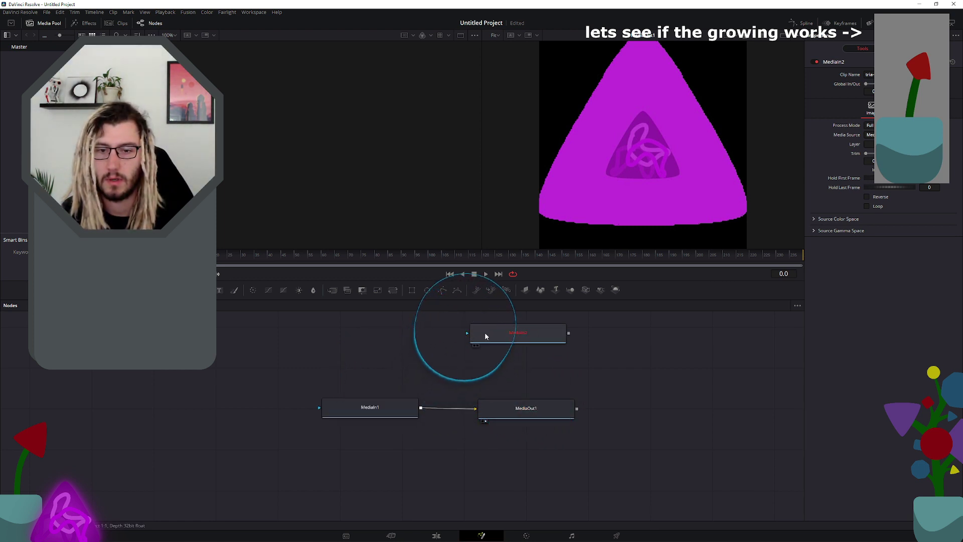
{"action": "left_click_drag", "start_coordinate": [521, 338], "coordinate": [370, 401]}
{"action": "left_click_drag", "start_coordinate": [377, 343], "coordinate": [395, 346]}
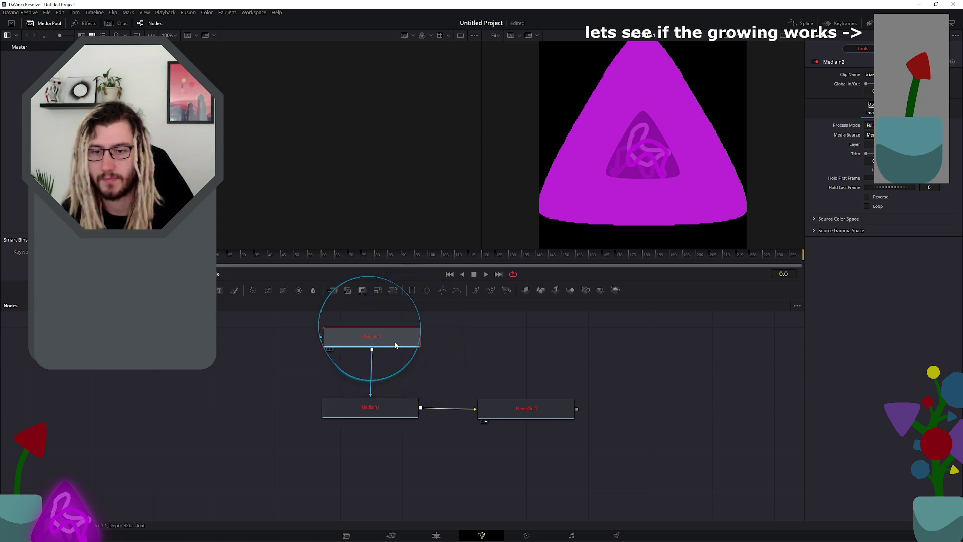
Step: Show MediaIn2 in the first viewer, and examine MediaIn1's source color space and gamma space settings
{"action": "left_click", "coordinate": [554, 410]}
{"action": "left_click", "coordinate": [328, 349]}
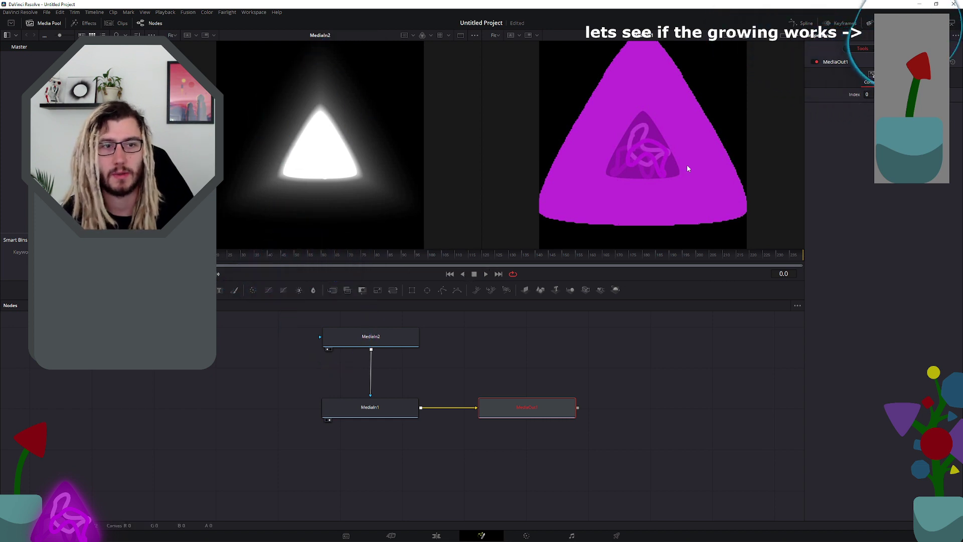
{"action": "left_click", "coordinate": [351, 406]}
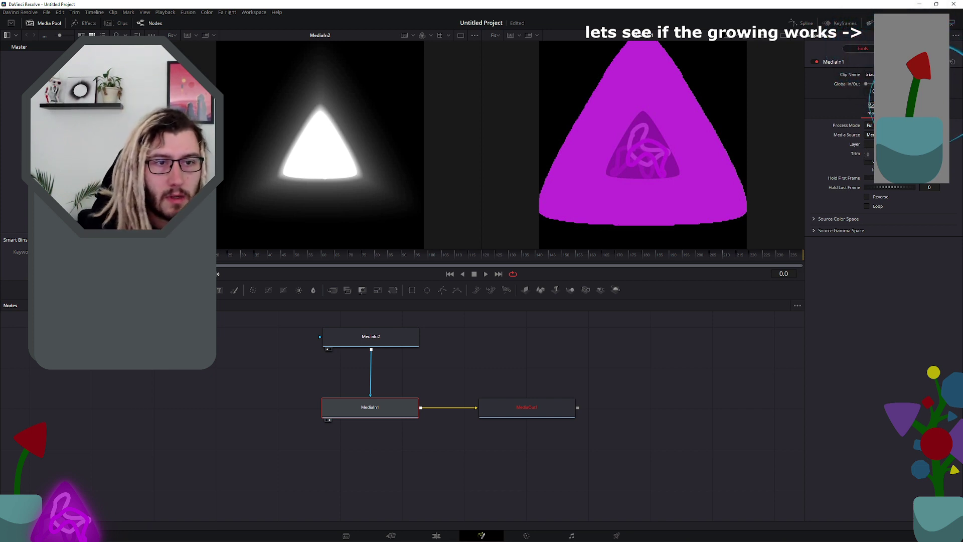
{"action": "left_click", "coordinate": [814, 219]}
{"action": "left_click", "coordinate": [811, 241]}
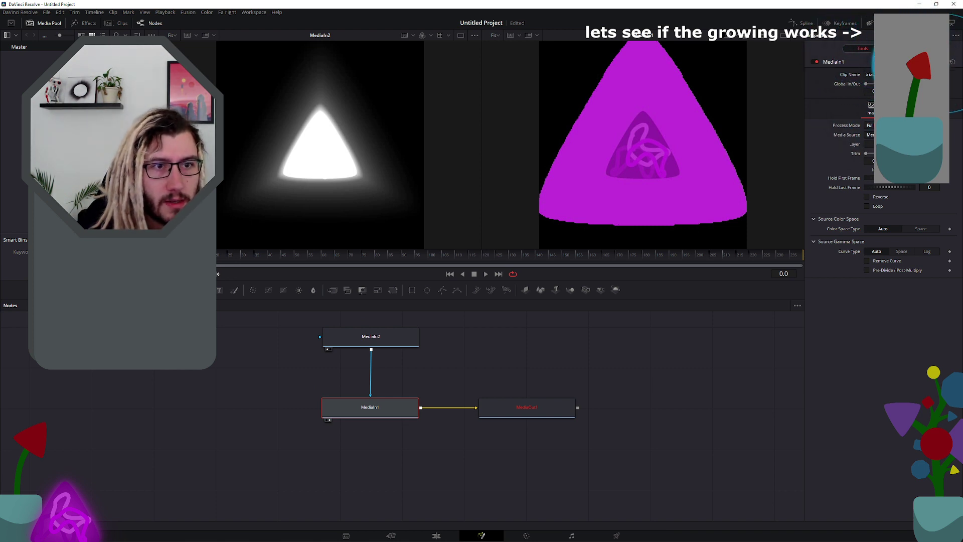
Step: Set MediaIn1's effect mask channel to Luminance and play the composition
{"action": "left_click", "coordinate": [898, 105]}
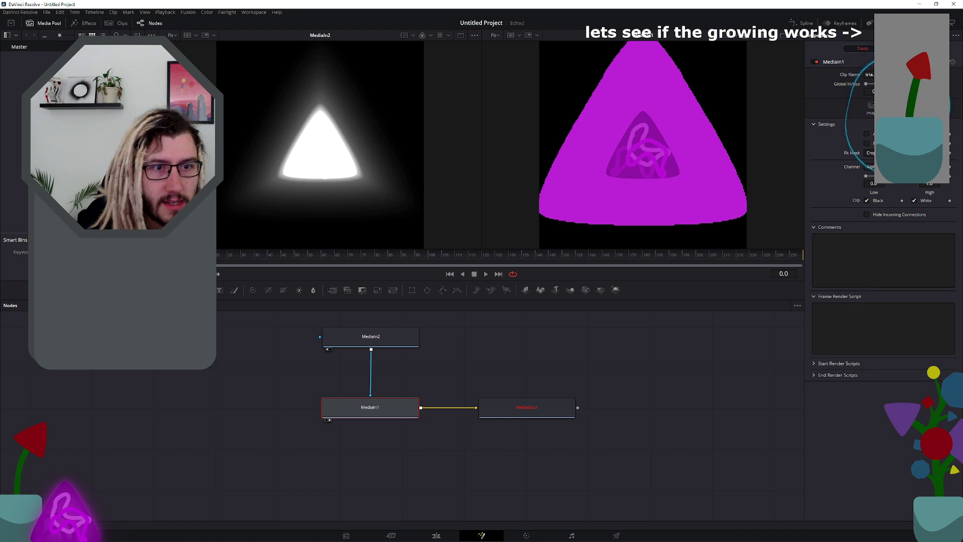
{"action": "left_click", "coordinate": [872, 167]}
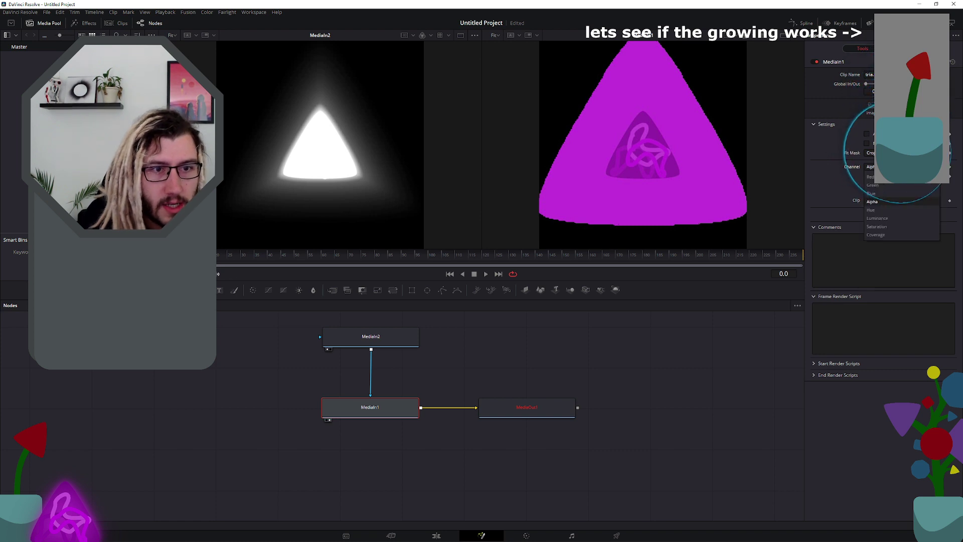
{"action": "left_click", "coordinate": [884, 221]}
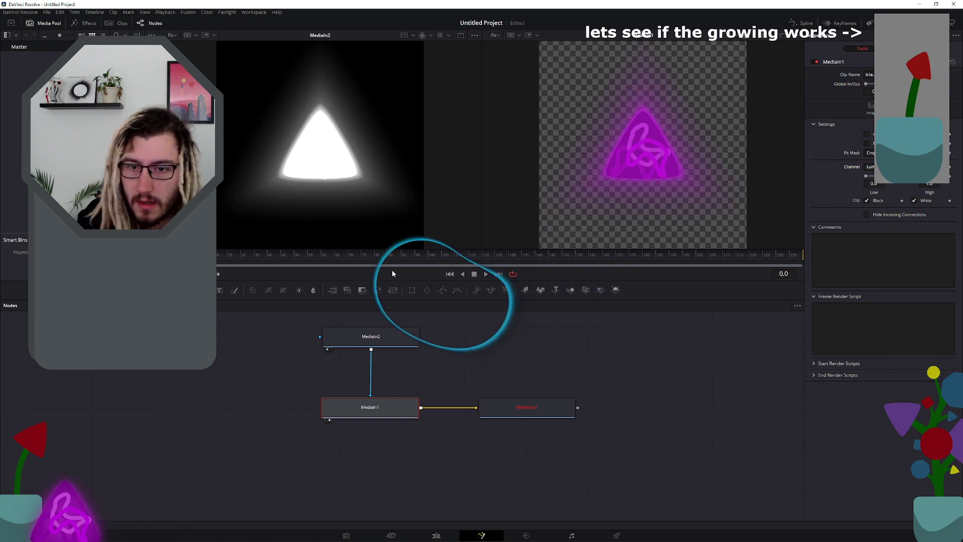
{"action": "left_click", "coordinate": [485, 275]}
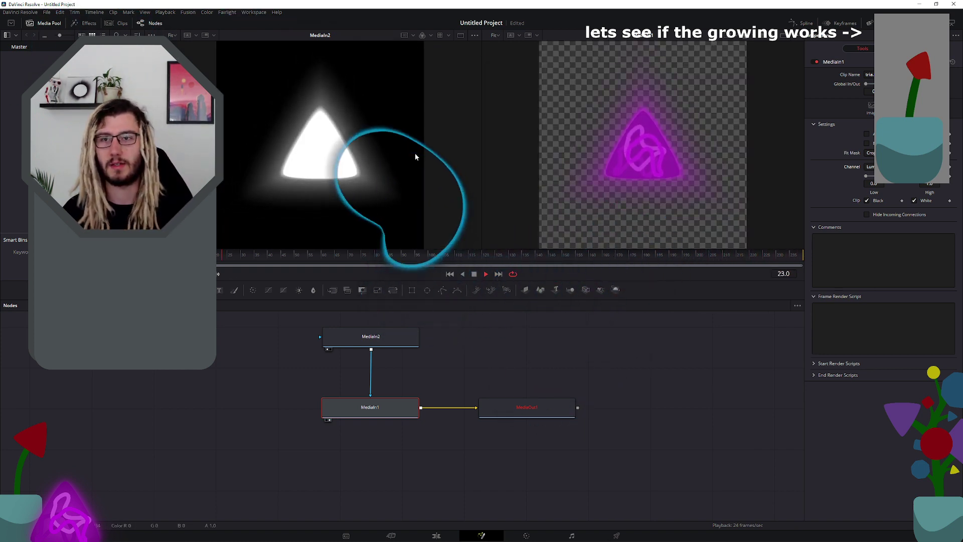
Step: Place the TriaTransparent clip at the start of a new timeline on the Edit page and play it back
{"action": "left_click", "coordinate": [526, 536]}
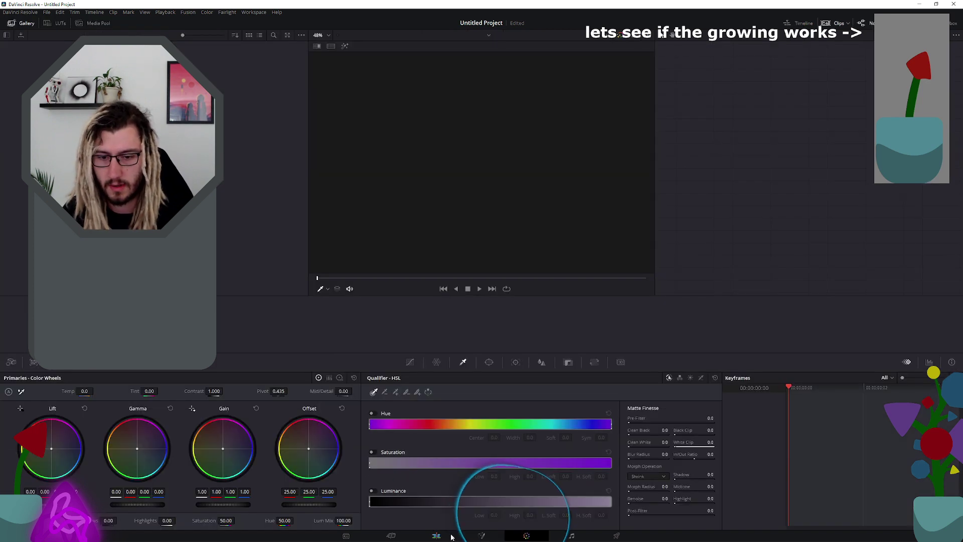
{"action": "left_click", "coordinate": [436, 535]}
{"action": "left_click_drag", "start_coordinate": [80, 58], "coordinate": [92, 443]}
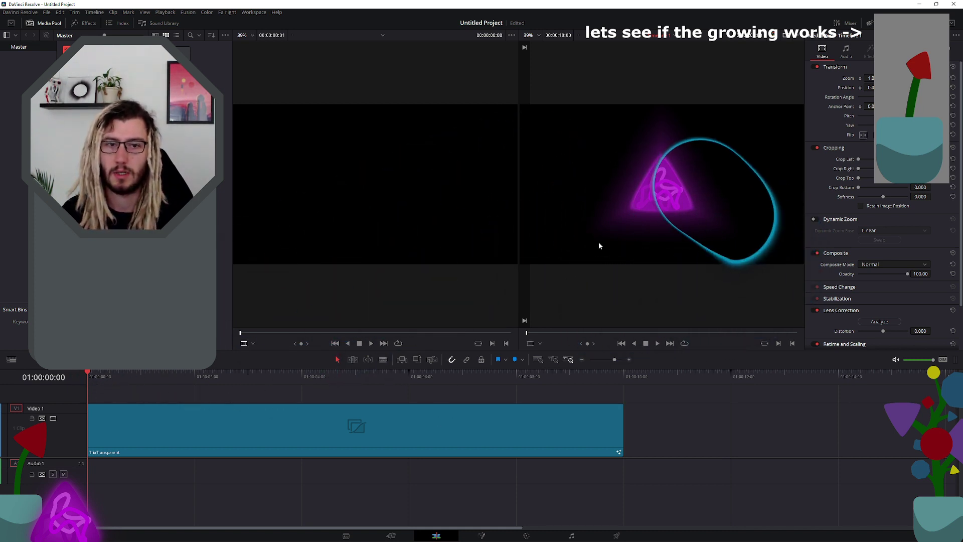
{"action": "key", "text": "space"}
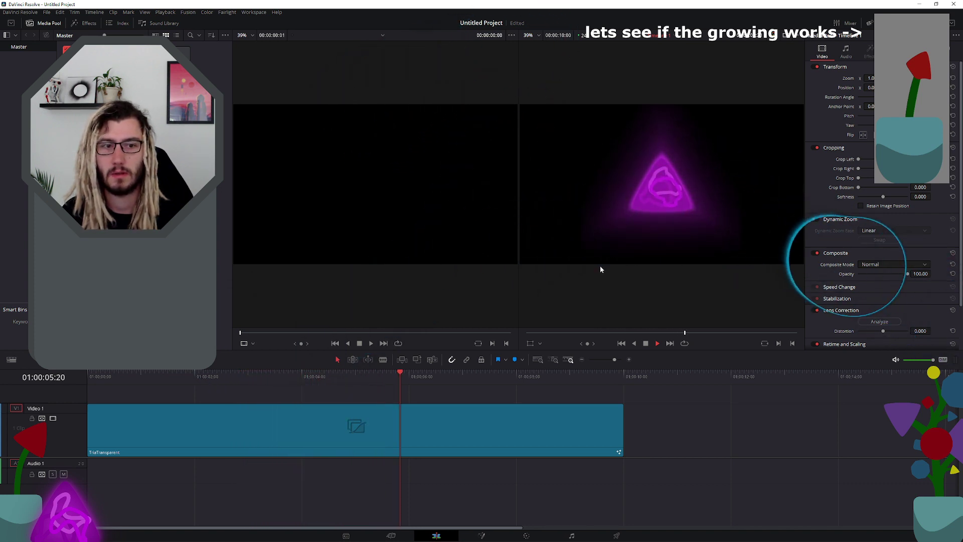
{"action": "key", "text": "space"}
Step: Save the project as Tria
{"action": "key", "text": "ctrl+s"}
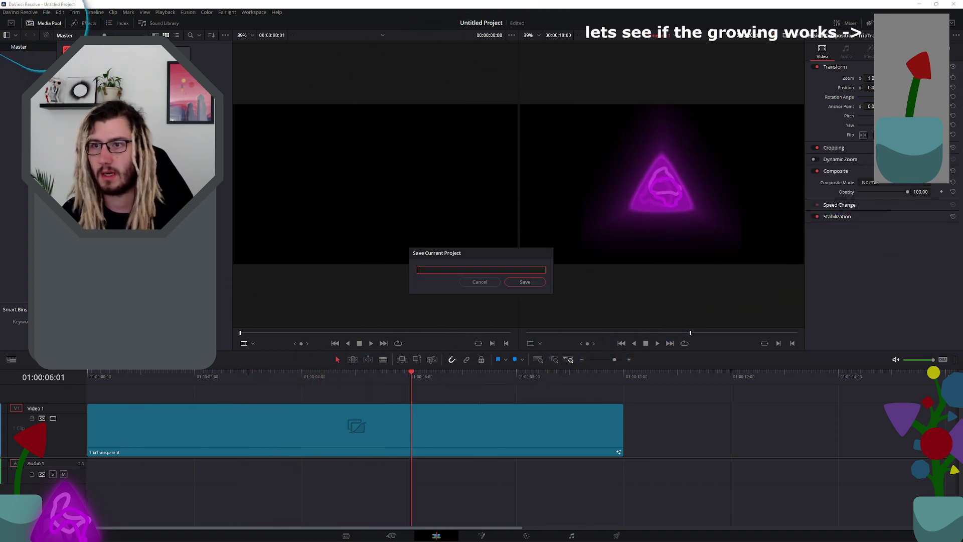
{"action": "type", "text": "Tria"}
{"action": "key", "text": "Return"}
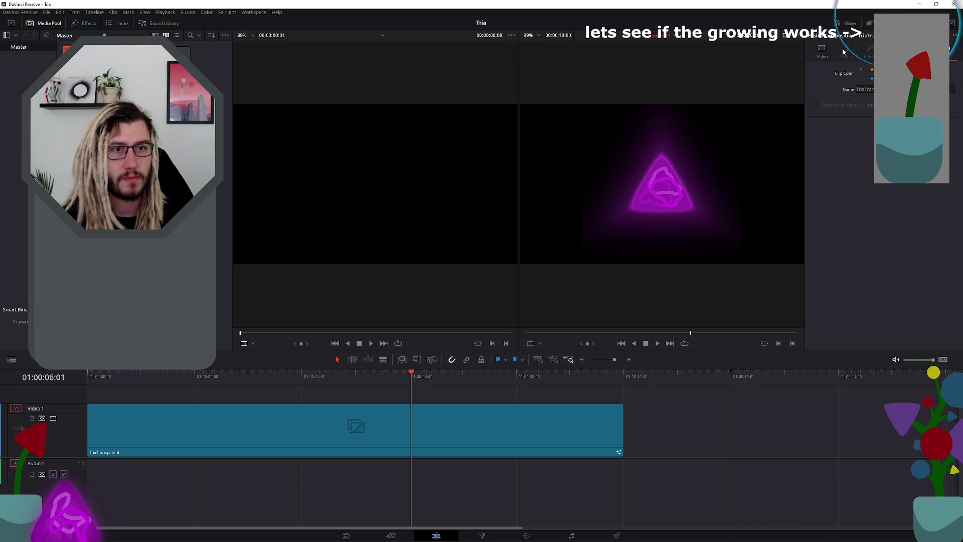
Step: Go to the Deliver page and review the custom export's advanced and subtitle settings
{"action": "left_click", "coordinate": [617, 536]}
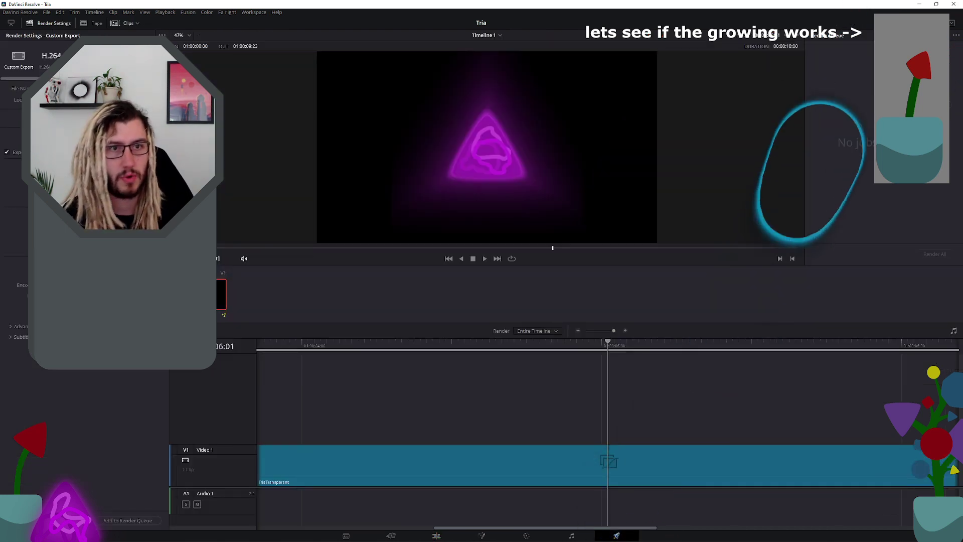
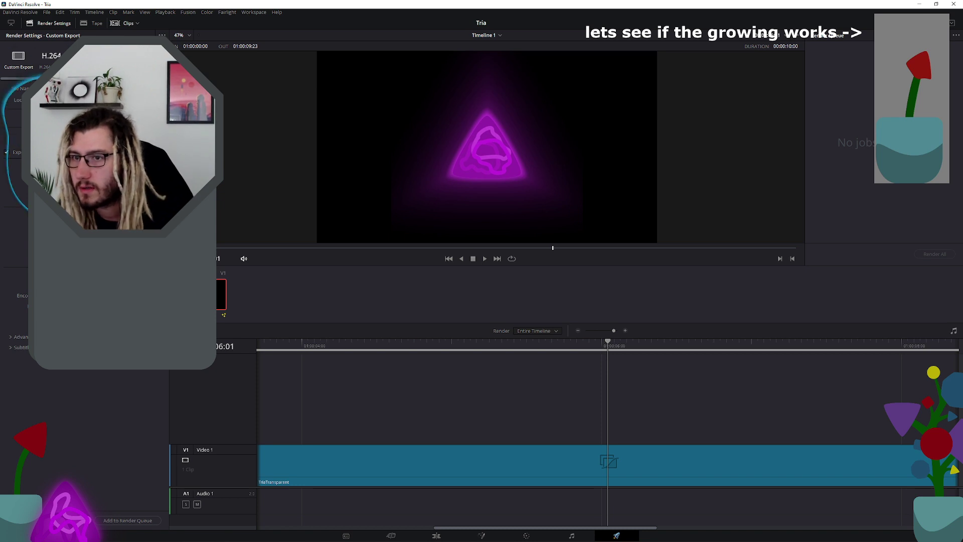
{"action": "left_click", "coordinate": [20, 342]}
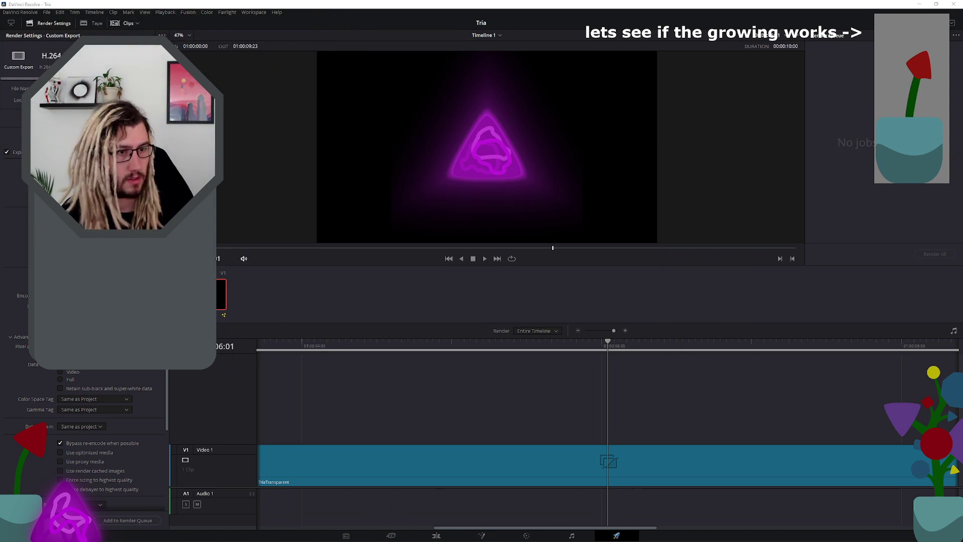
{"action": "left_click", "coordinate": [655, 126]}
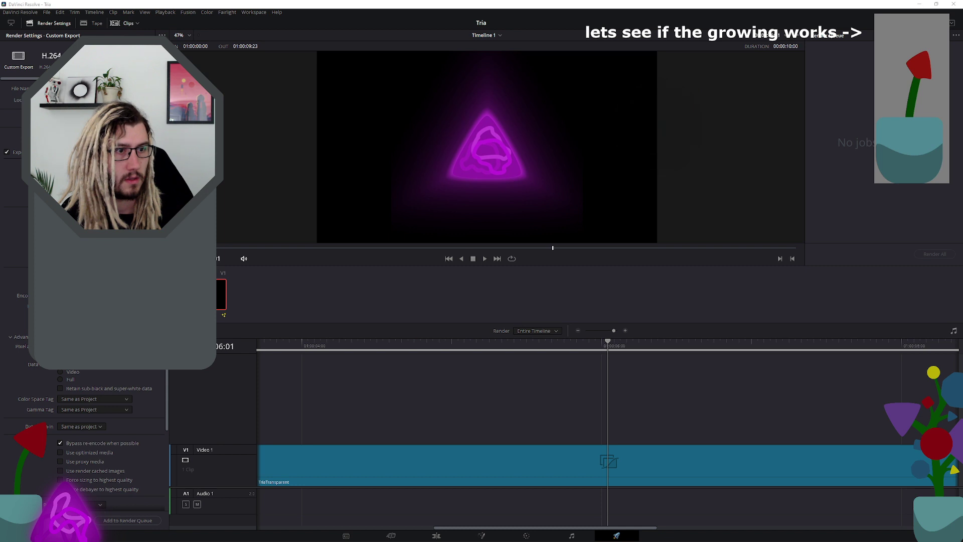
{"action": "left_click_drag", "start_coordinate": [853, 238], "coordinate": [703, 209]}
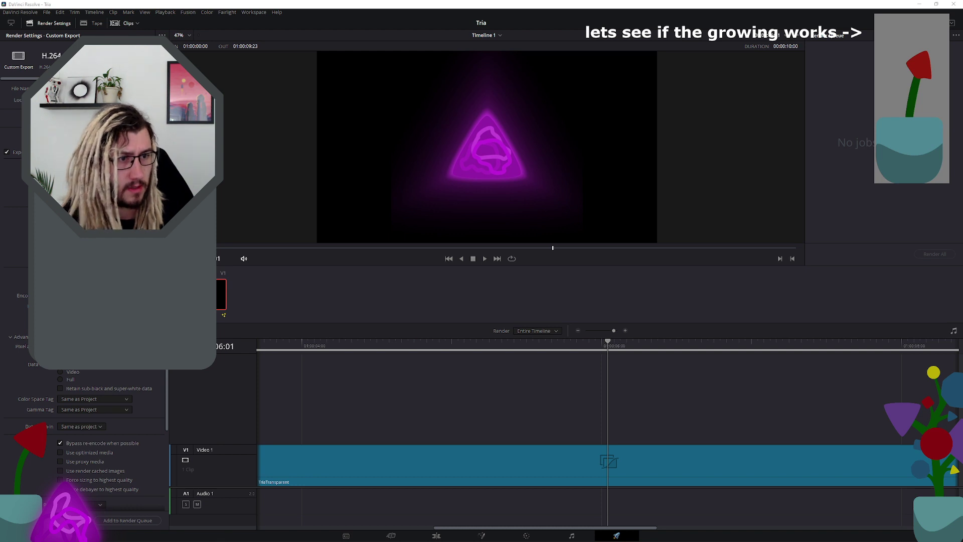
{"action": "left_click", "coordinate": [530, 167]}
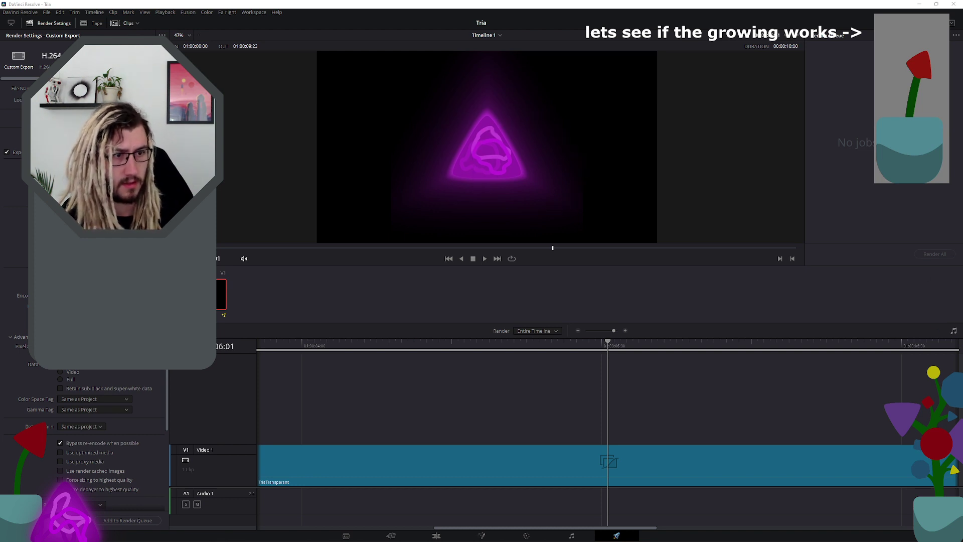
{"action": "left_click", "coordinate": [622, 166]}
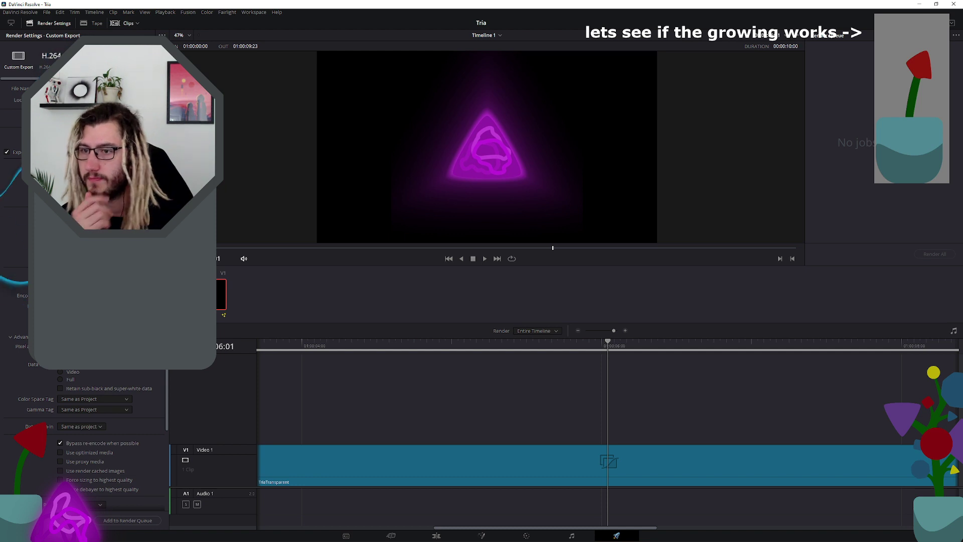
{"action": "scroll", "coordinate": [82, 402], "scroll_direction": "down", "scroll_amount": 2}
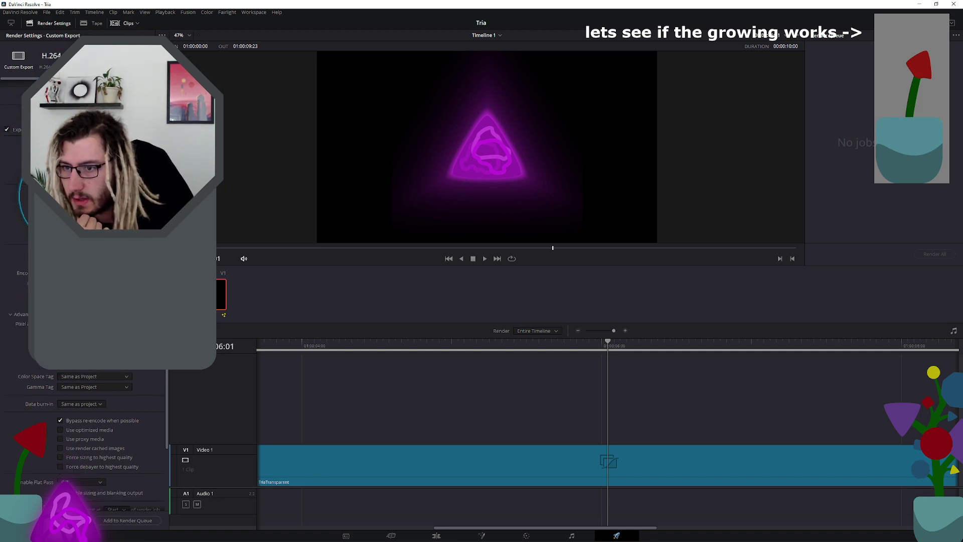
{"action": "scroll", "coordinate": [83, 401], "scroll_direction": "down", "scroll_amount": 2}
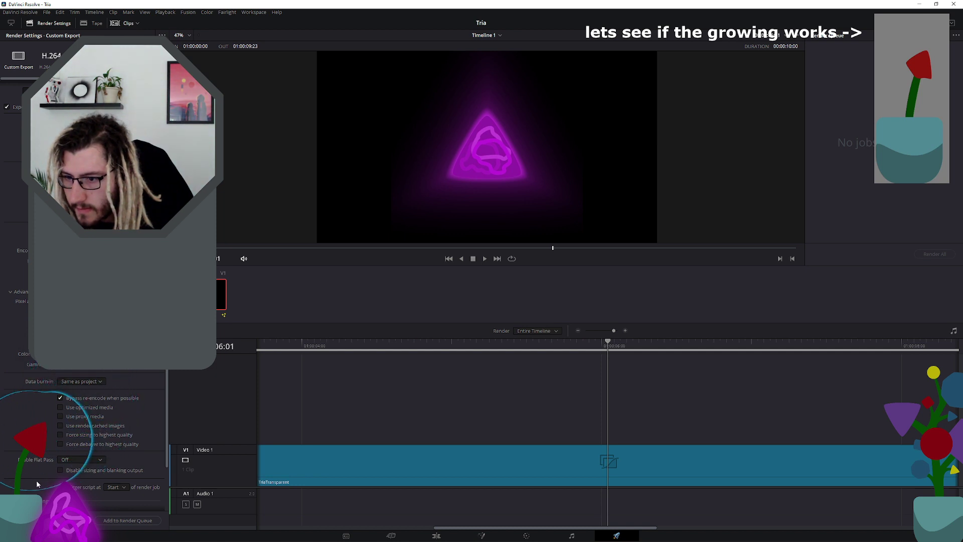
{"action": "scroll", "coordinate": [47, 447], "scroll_direction": "down", "scroll_amount": 3}
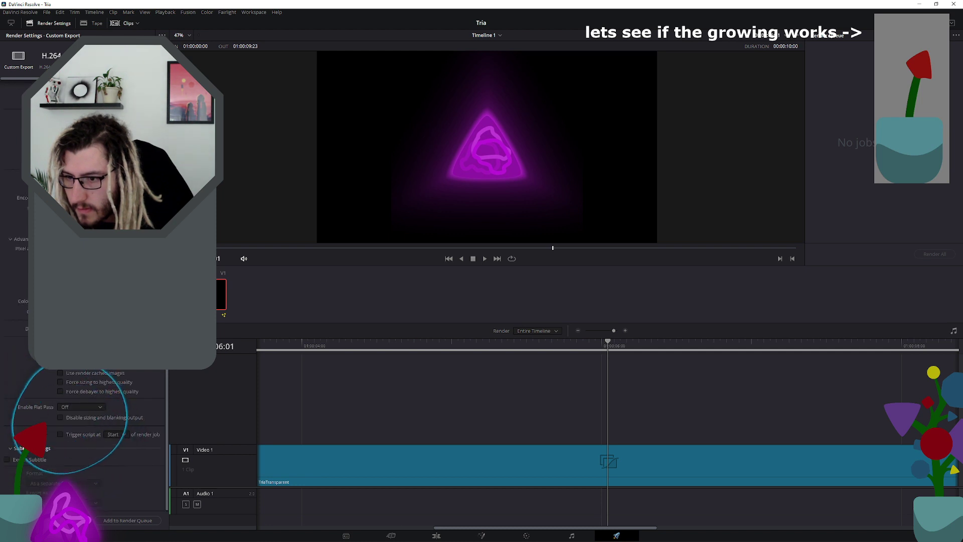
{"action": "scroll", "coordinate": [37, 399], "scroll_direction": "up", "scroll_amount": 5}
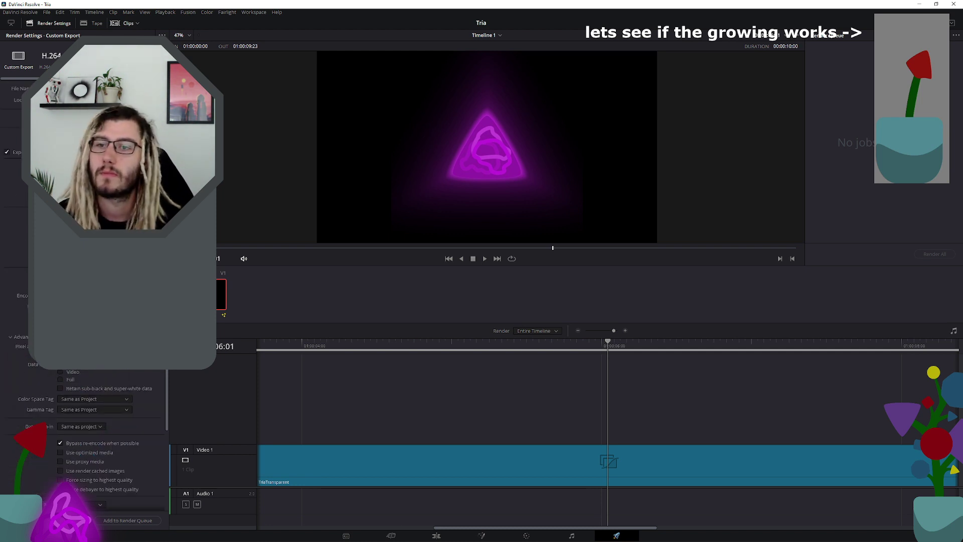
Step: Add Timeline 1 to the render queue with the custom export settings and try to render all jobs
{"action": "left_click", "coordinate": [120, 521]}
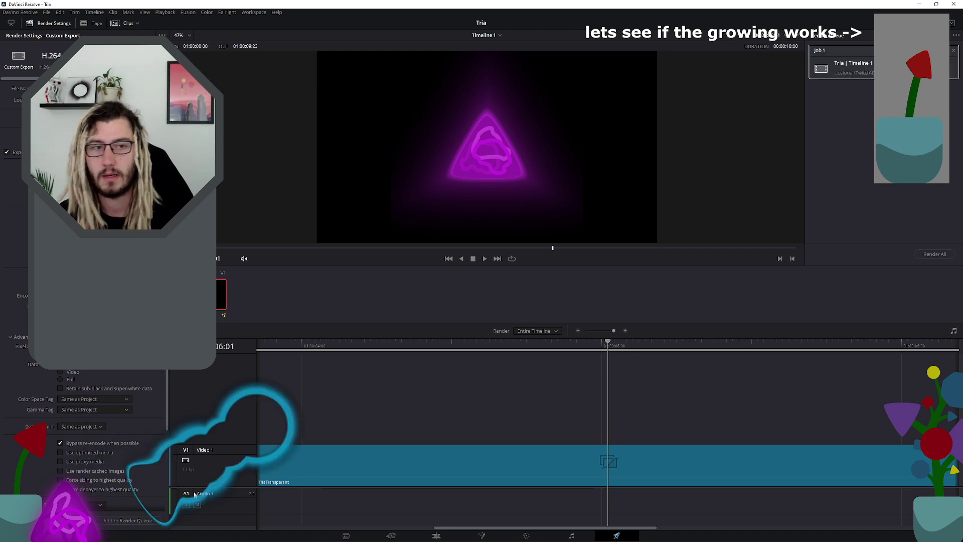
{"action": "left_click", "coordinate": [933, 255]}
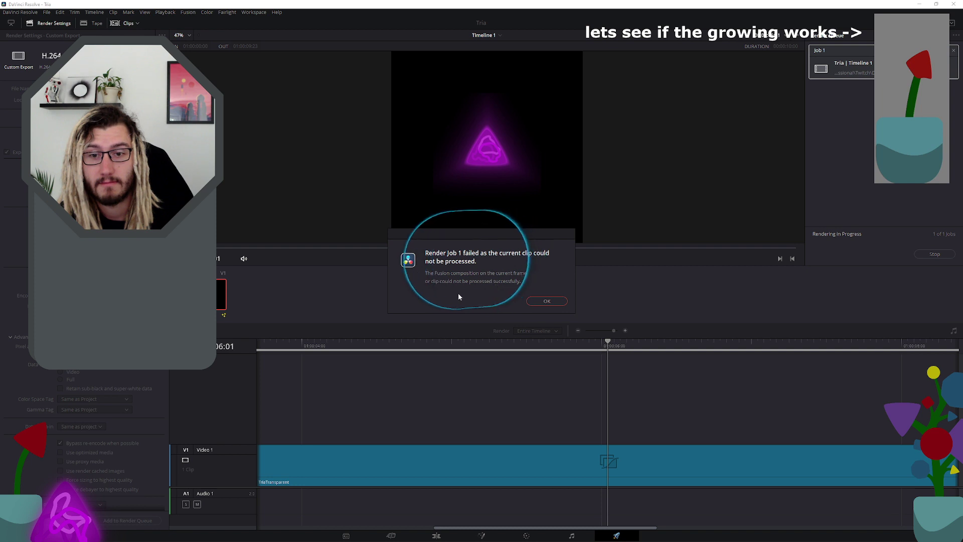
{"action": "left_click", "coordinate": [547, 302]}
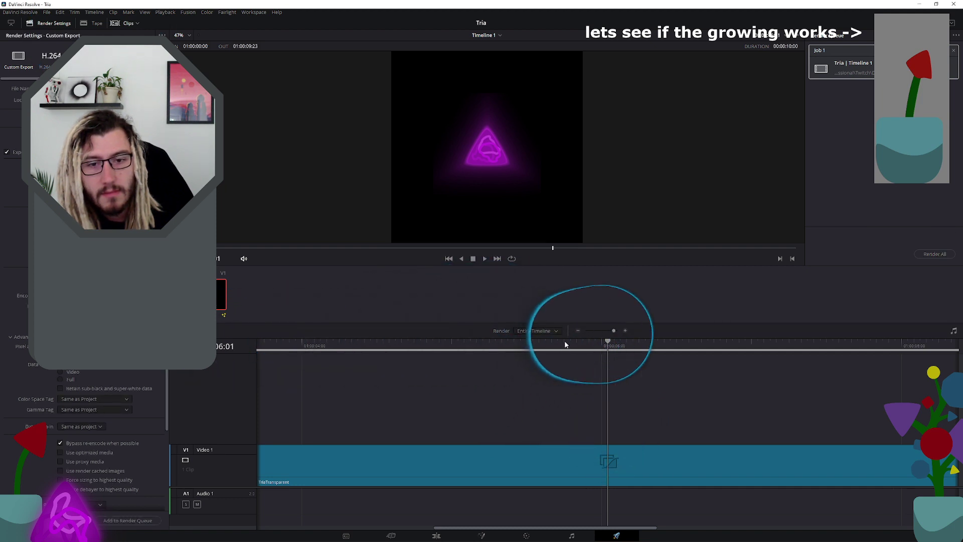
Step: Examine the whole TriaTransparent clip on the Deliver timeline by scrubbing through it and playing it from the start
{"action": "scroll", "coordinate": [586, 334], "scroll_direction": "right", "scroll_amount": 5}
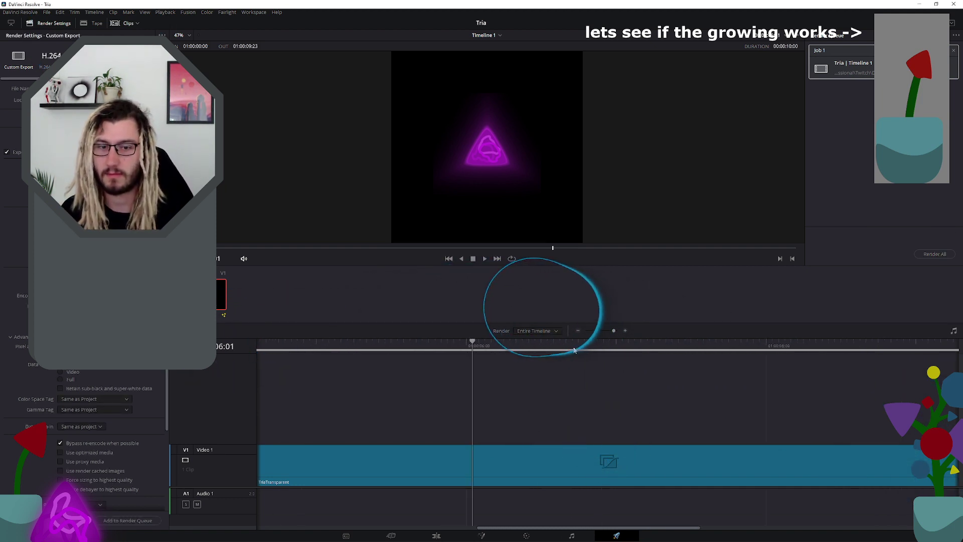
{"action": "scroll", "coordinate": [431, 350], "scroll_direction": "right", "scroll_amount": 5}
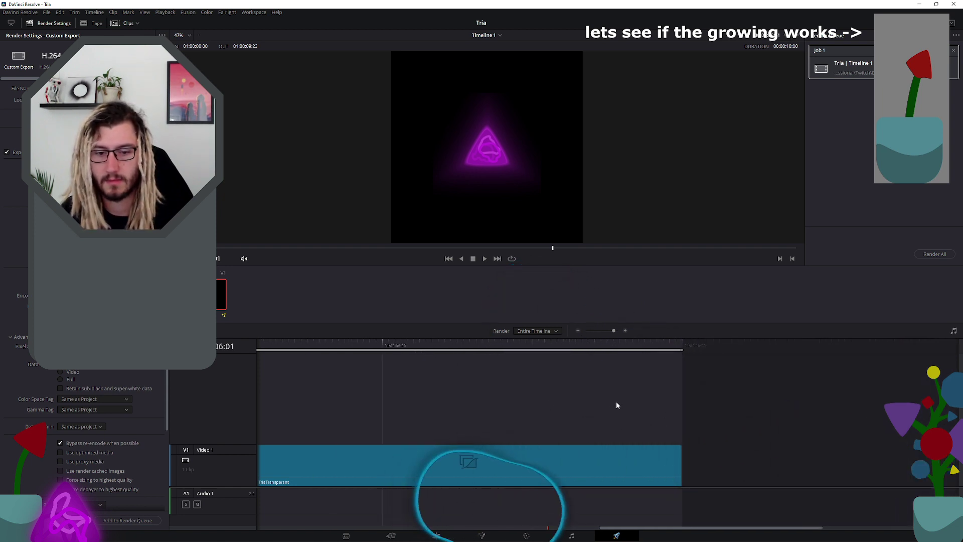
{"action": "scroll", "coordinate": [554, 390], "scroll_direction": "down", "scroll_amount": 3}
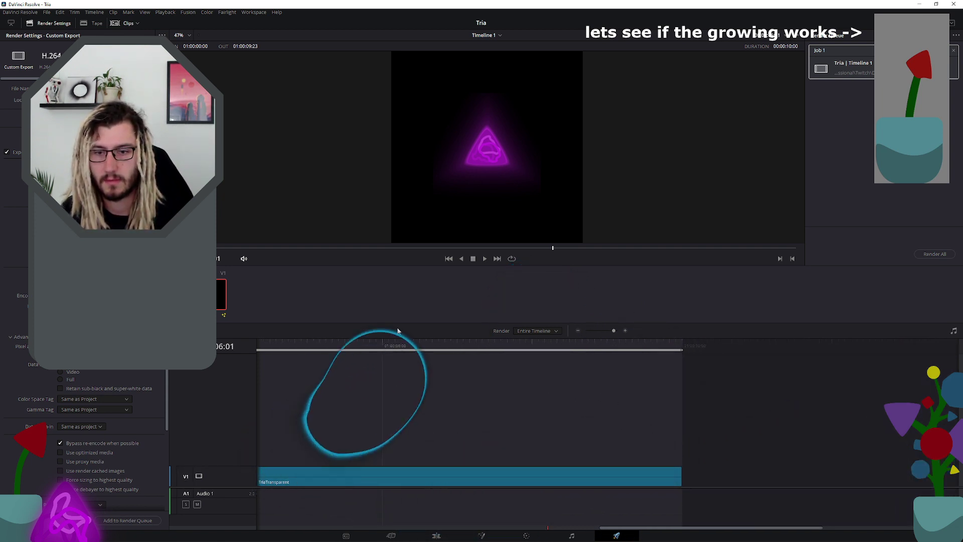
{"action": "left_click_drag", "start_coordinate": [632, 530], "coordinate": [428, 364]}
{"action": "scroll", "coordinate": [429, 367], "scroll_direction": "right", "scroll_amount": 3}
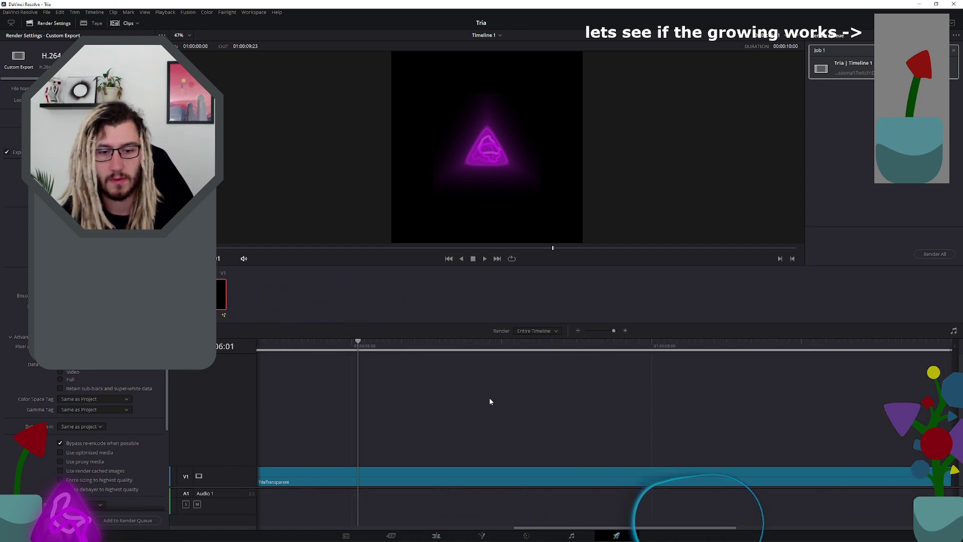
{"action": "scroll", "coordinate": [517, 390], "scroll_direction": "down", "scroll_amount": 1}
{"action": "scroll", "coordinate": [517, 390], "scroll_direction": "up", "scroll_amount": 2}
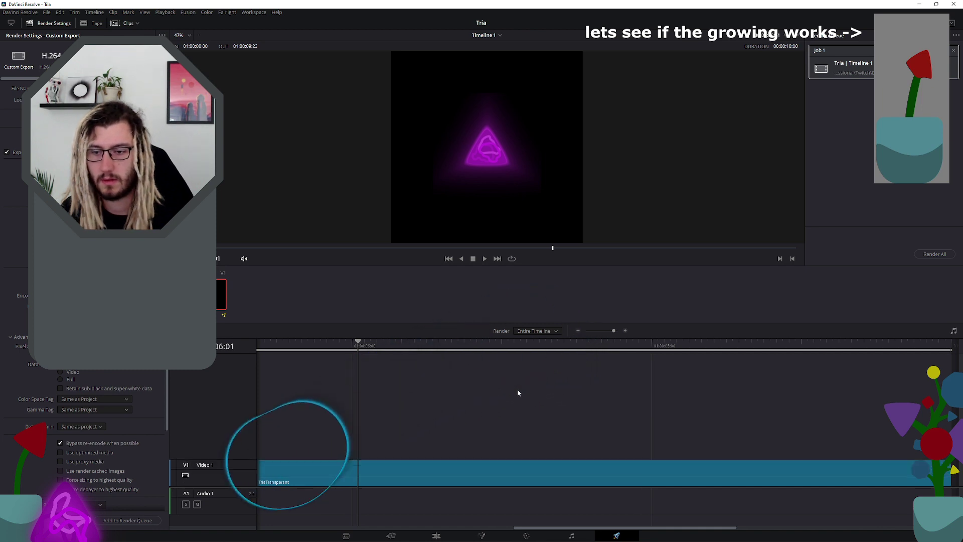
{"action": "scroll", "coordinate": [495, 413], "scroll_direction": "down", "scroll_amount": 3}
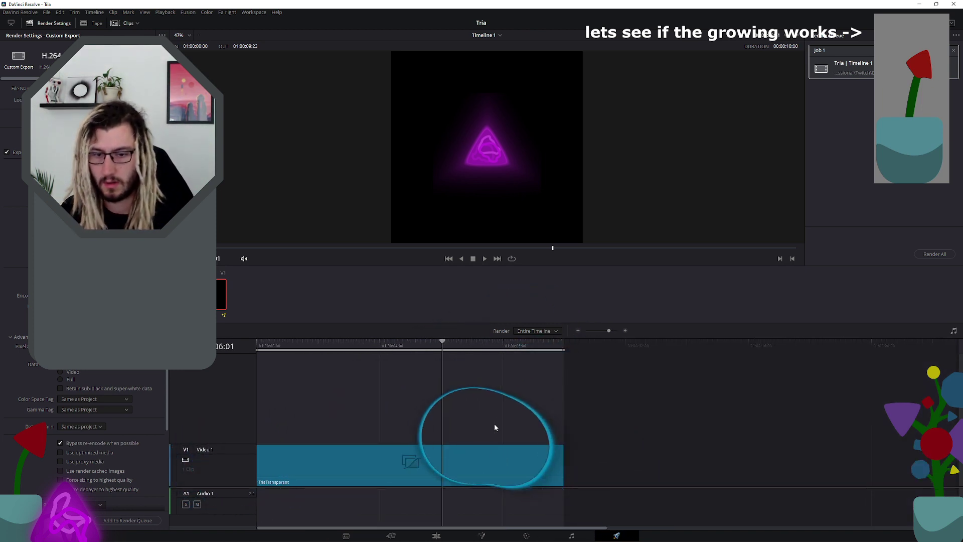
{"action": "left_click_drag", "start_coordinate": [443, 348], "coordinate": [478, 357]}
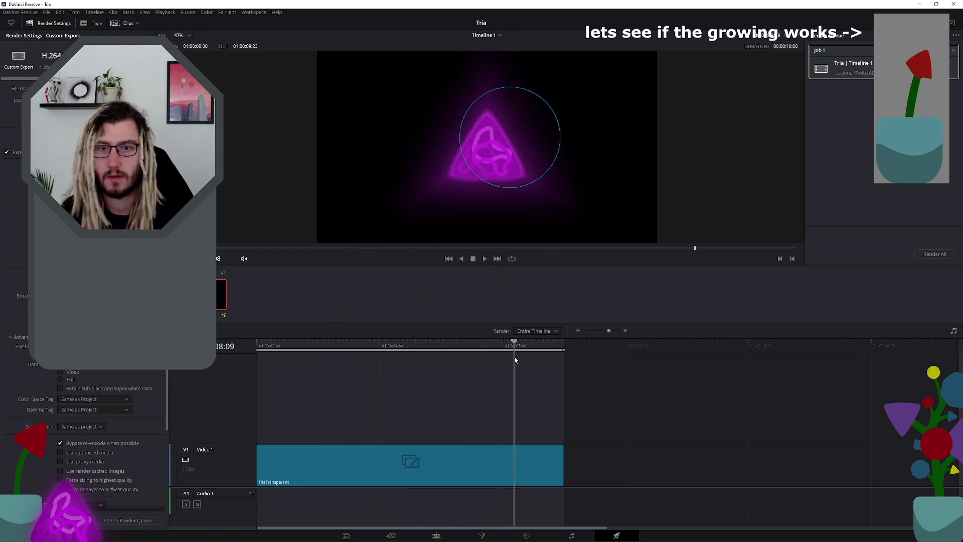
{"action": "left_click_drag", "start_coordinate": [558, 357], "coordinate": [261, 352]}
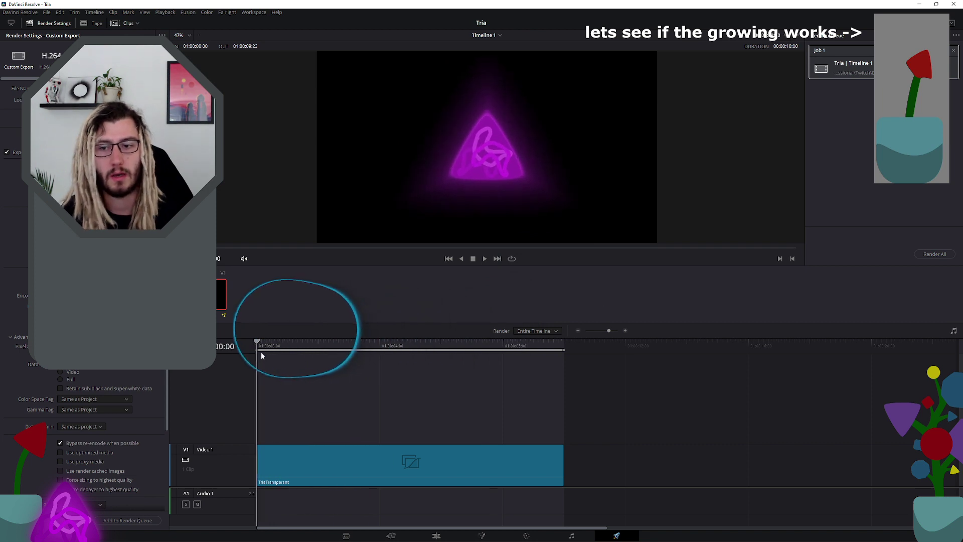
{"action": "key", "text": "space"}
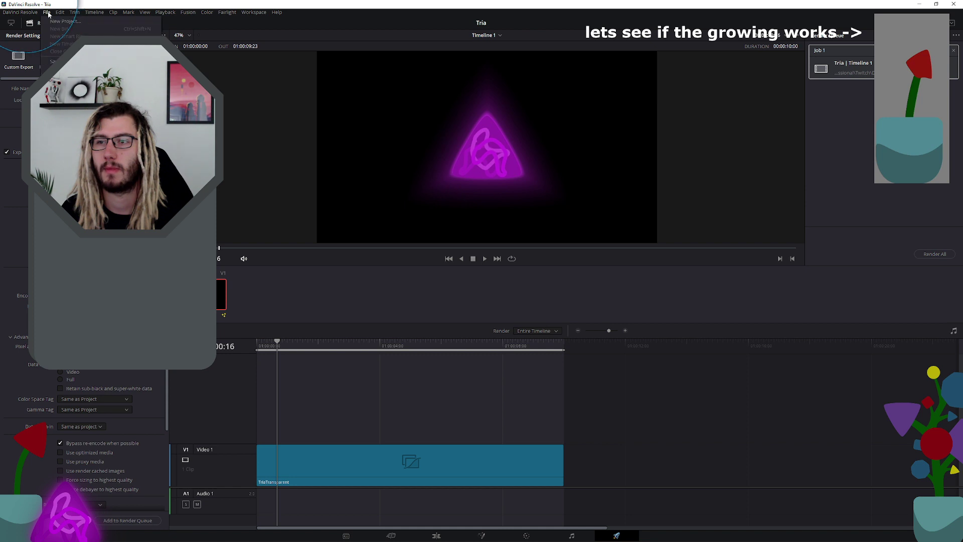
Step: Set the project's timeline resolution to a custom 512 x 512 in the master project settings
{"action": "left_click", "coordinate": [346, 535]}
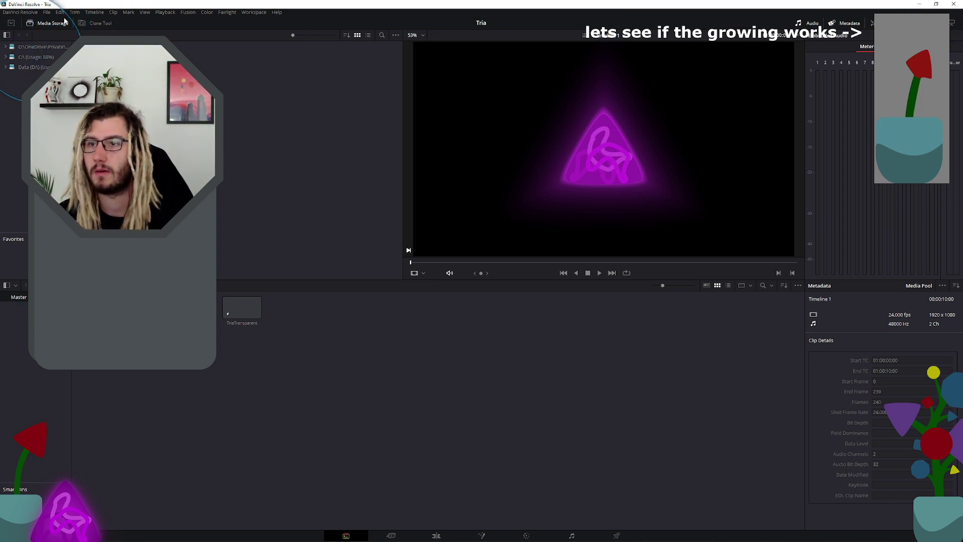
{"action": "left_click", "coordinate": [46, 12]}
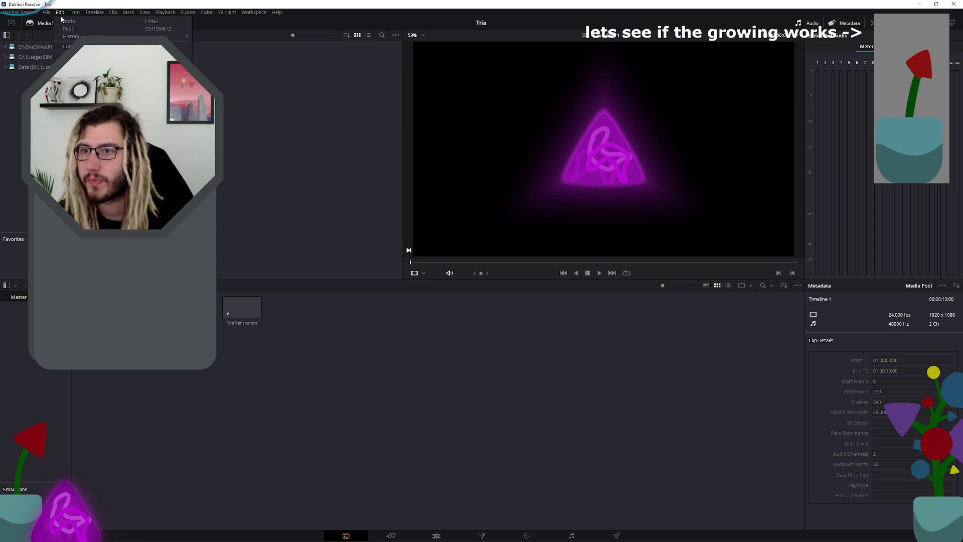
{"action": "mouse_move", "coordinate": [48, 18]}
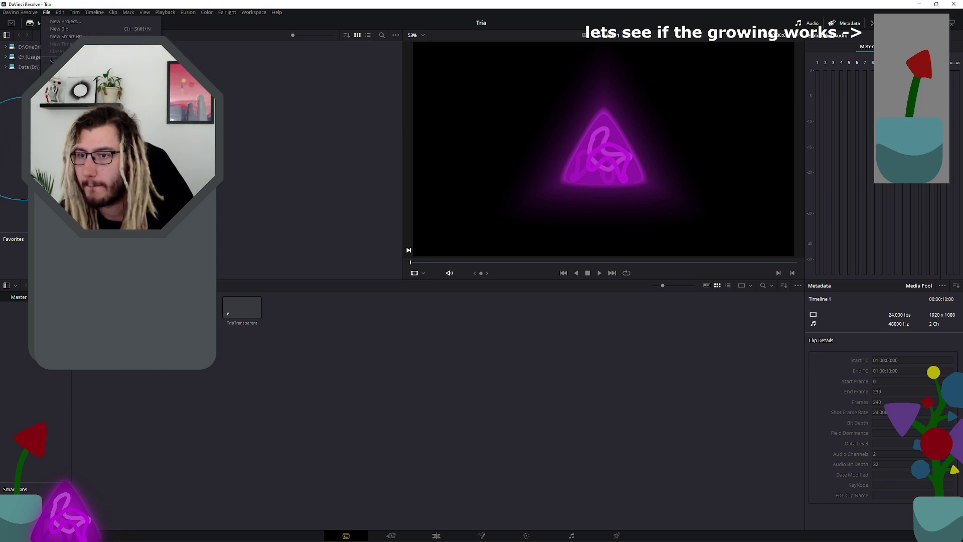
{"action": "left_click", "coordinate": [70, 111]}
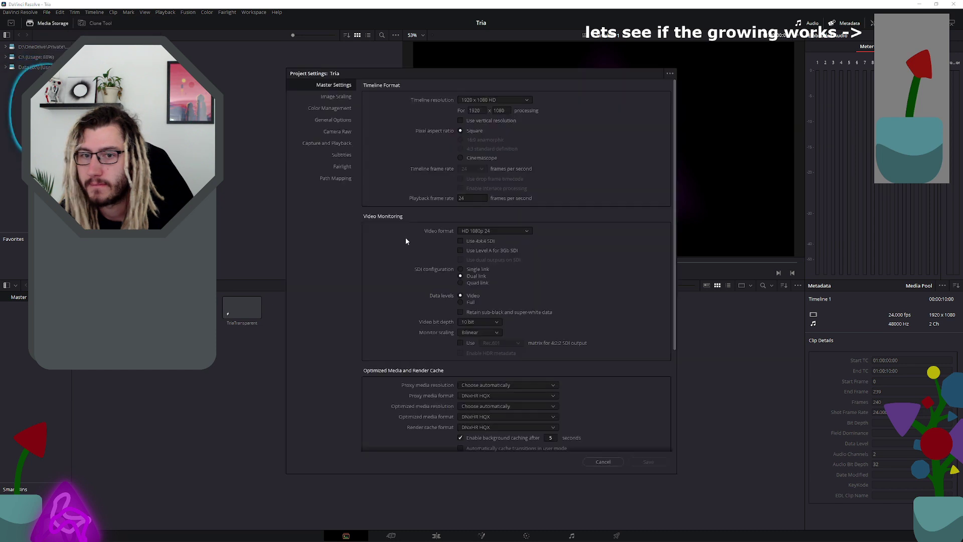
{"action": "double_click", "coordinate": [474, 110]}
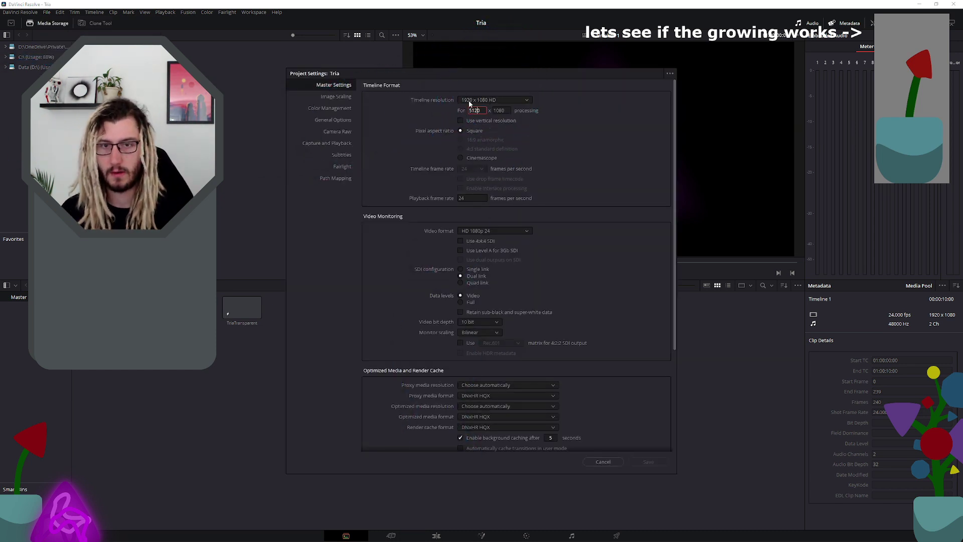
{"action": "type", "text": "5120"}
{"action": "key", "text": "BackSpace"}
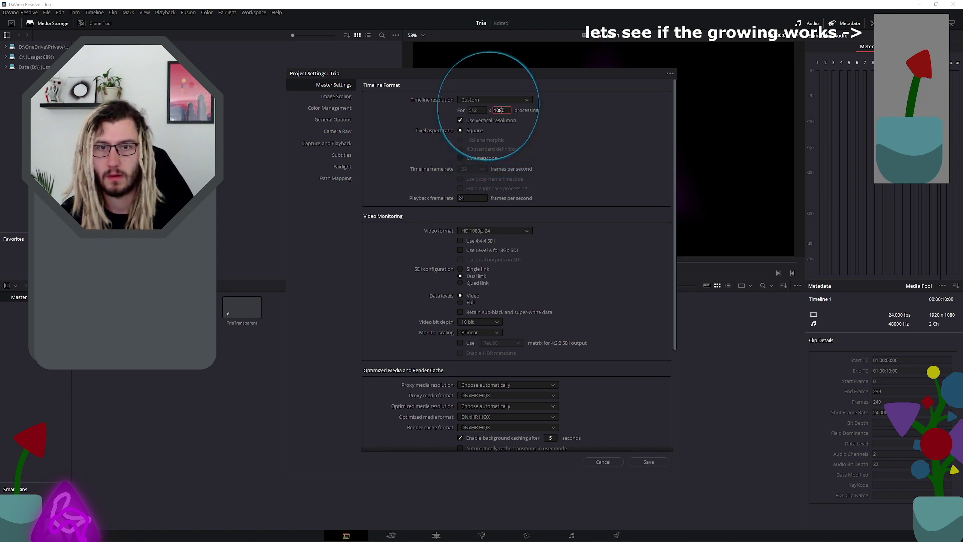
{"action": "type", "text": "512"}
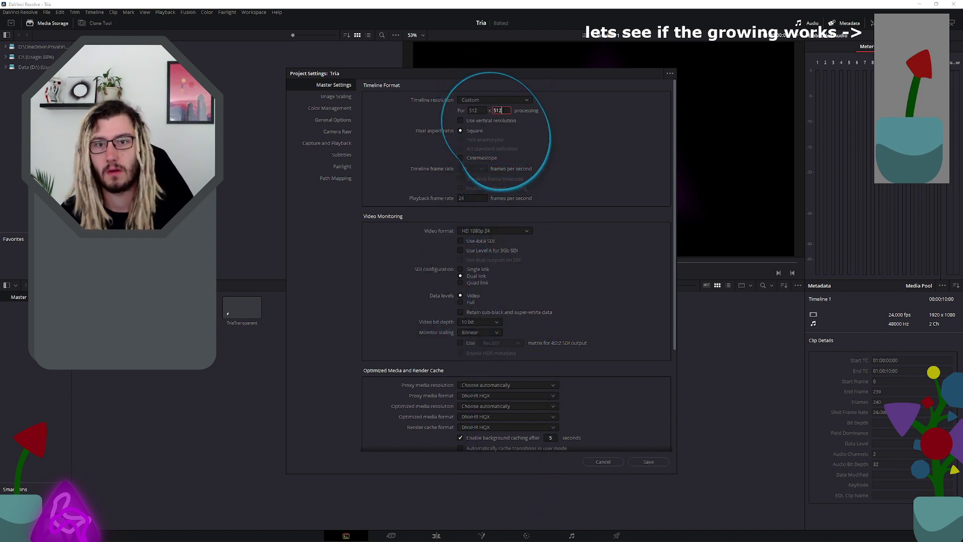
{"action": "key", "text": "Return"}
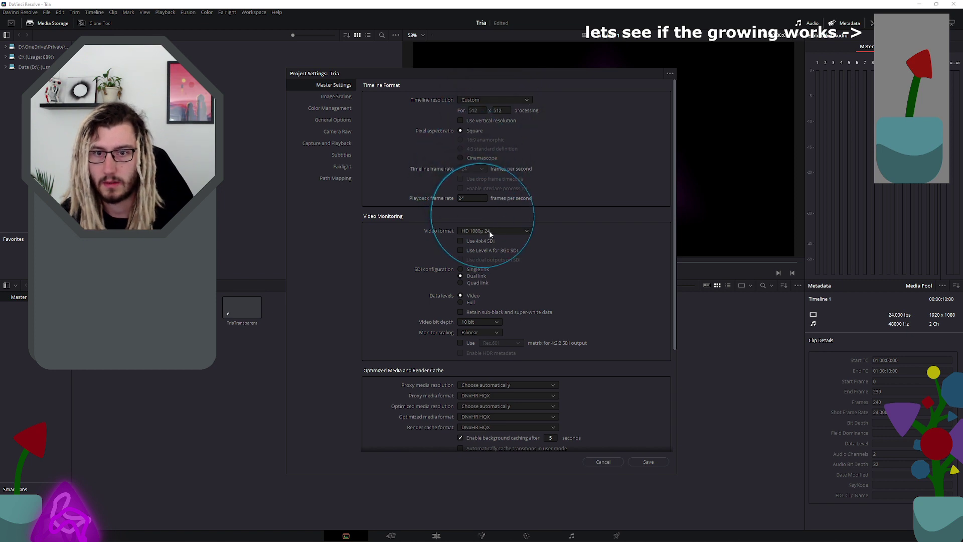
Step: Review the remaining master settings down to frame interpolation and save the project settings
{"action": "scroll", "coordinate": [553, 230], "scroll_direction": "down", "scroll_amount": 1}
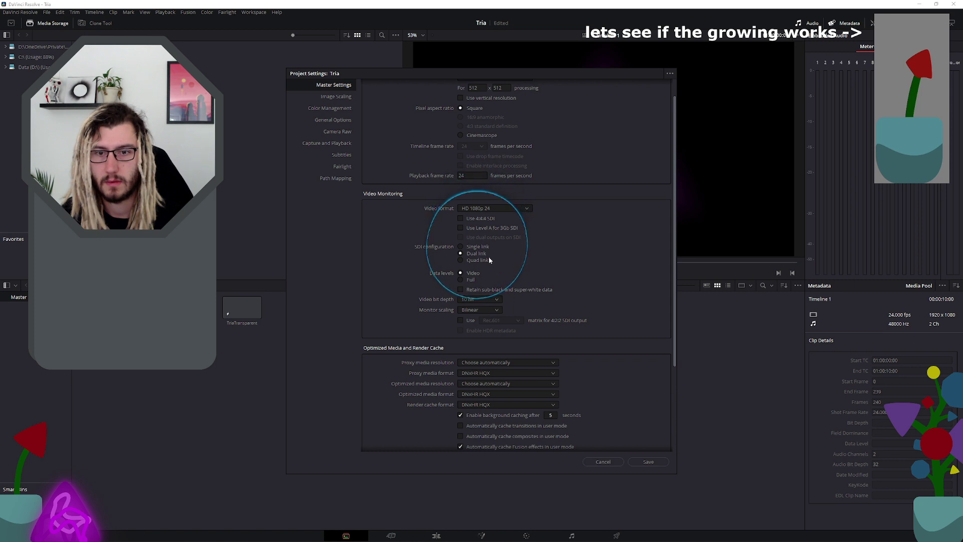
{"action": "scroll", "coordinate": [501, 276], "scroll_direction": "down", "scroll_amount": 2}
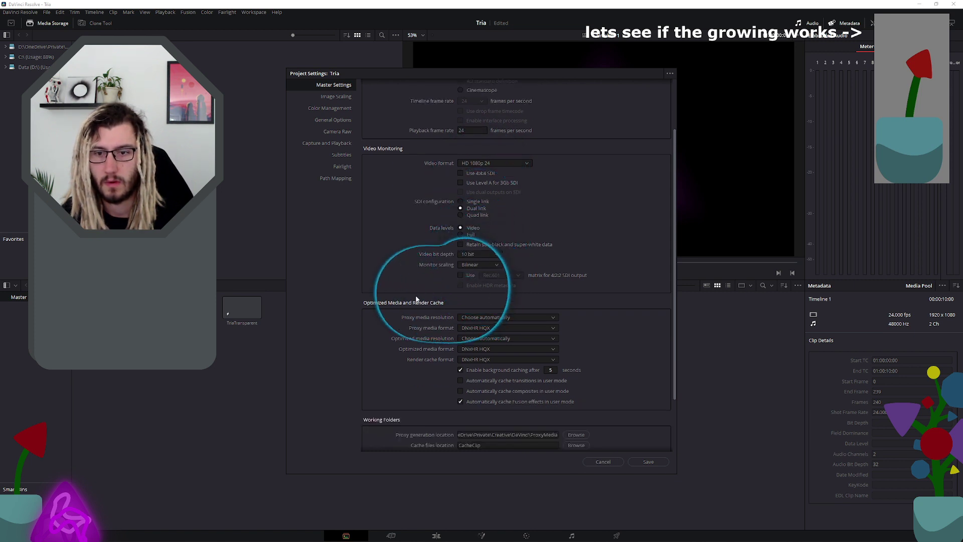
{"action": "scroll", "coordinate": [421, 311], "scroll_direction": "down", "scroll_amount": 3}
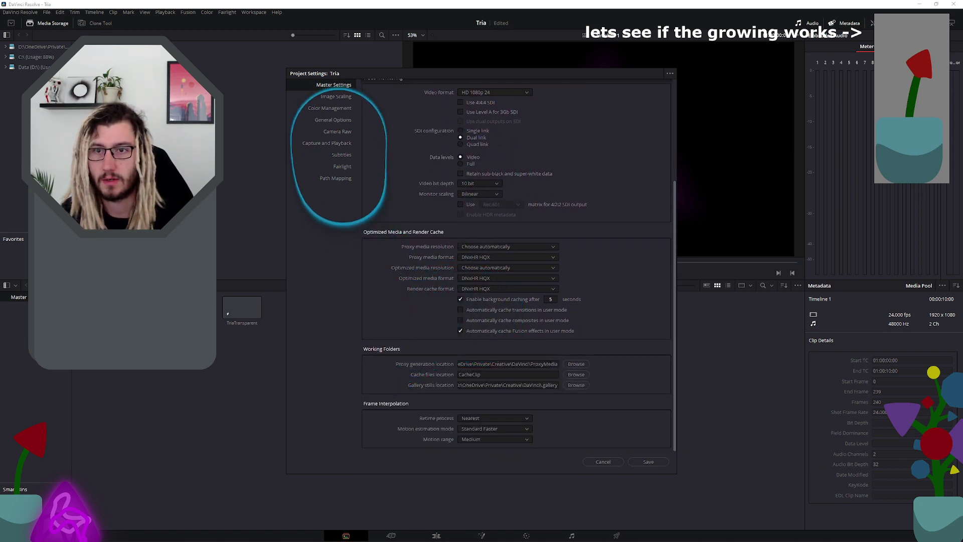
{"action": "left_click", "coordinate": [647, 462]}
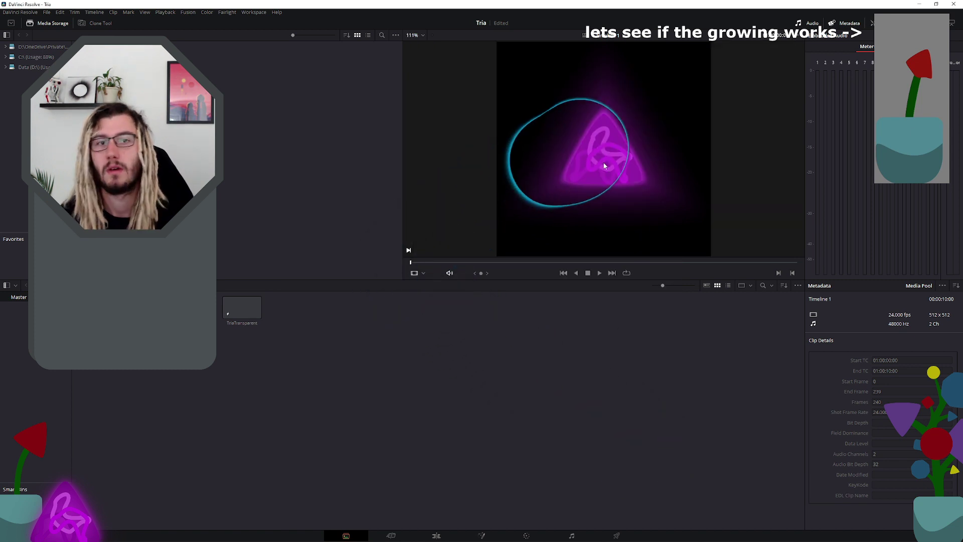
Step: Examine the TriaTransparent clip on the Edit page by playing it through and scrubbing around its last frames
{"action": "left_click", "coordinate": [435, 536]}
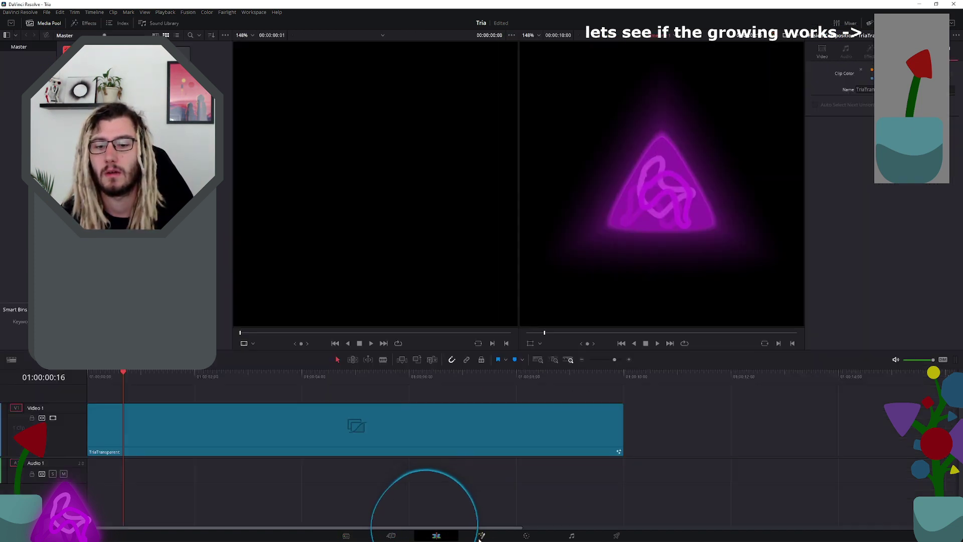
{"action": "key", "text": "space"}
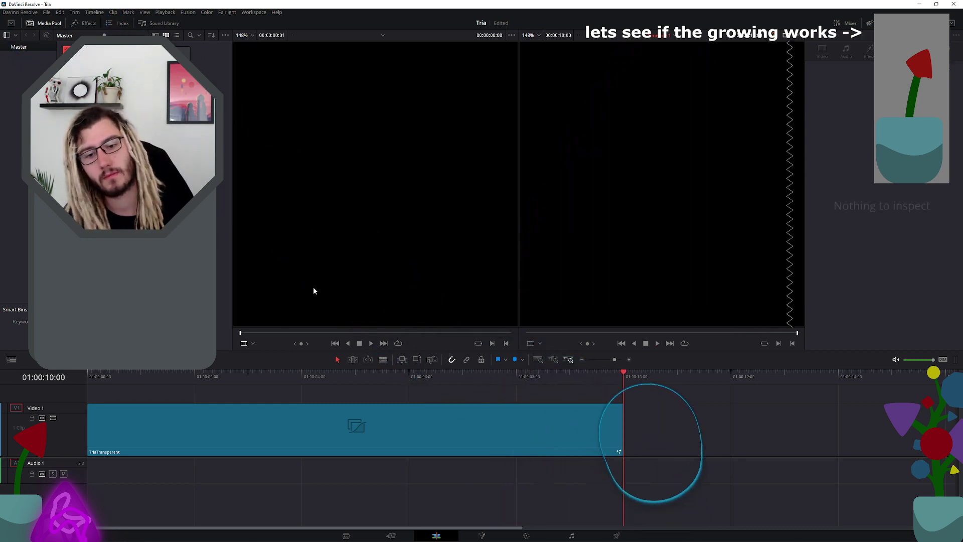
{"action": "left_click", "coordinate": [618, 374]}
{"action": "left_click", "coordinate": [622, 374]}
{"action": "left_click", "coordinate": [613, 374]}
{"action": "left_click", "coordinate": [625, 376]}
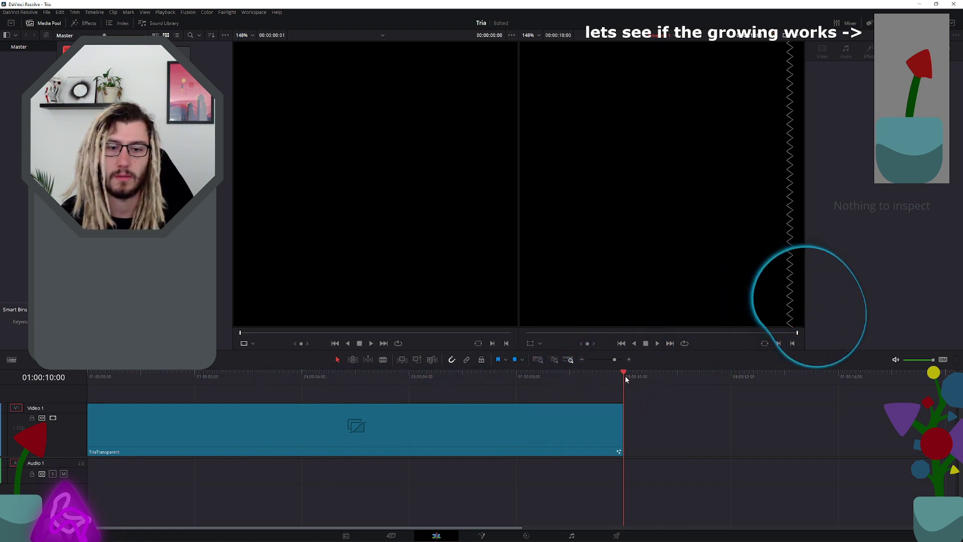
{"action": "left_click", "coordinate": [615, 377]}
{"action": "left_click", "coordinate": [622, 380]}
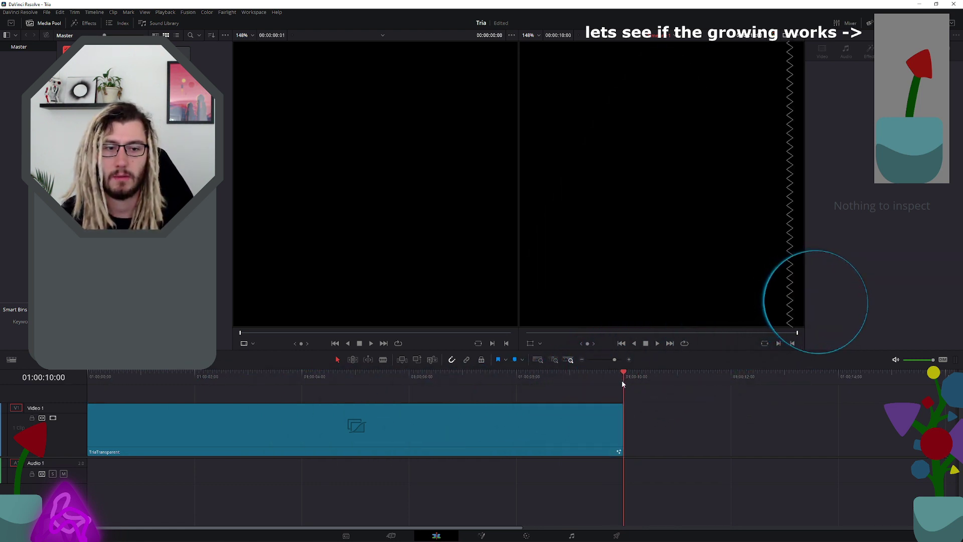
{"action": "left_click", "coordinate": [617, 377]}
{"action": "left_click", "coordinate": [623, 380]}
{"action": "left_click", "coordinate": [651, 380]}
{"action": "left_click", "coordinate": [624, 381]}
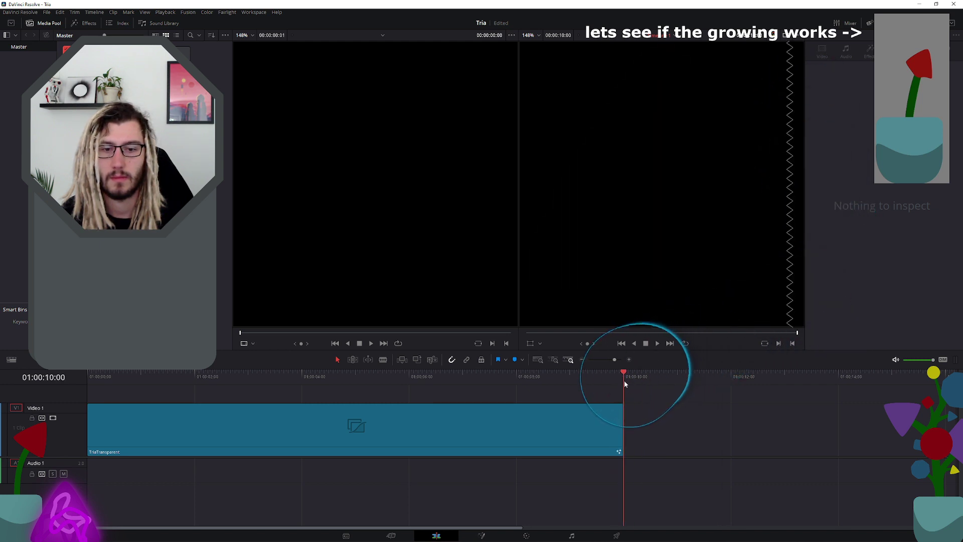
{"action": "left_click", "coordinate": [616, 380]}
{"action": "left_click", "coordinate": [622, 380]}
{"action": "left_click", "coordinate": [597, 379]}
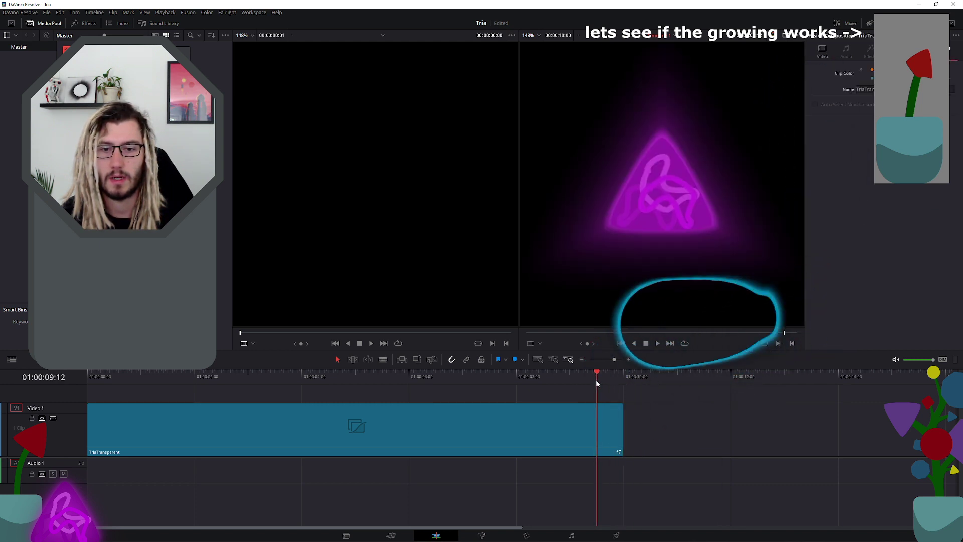
Step: Try extending the end of the TriaTransparent clip by one frame and trim it back to 10 seconds
{"action": "left_click", "coordinate": [624, 416]}
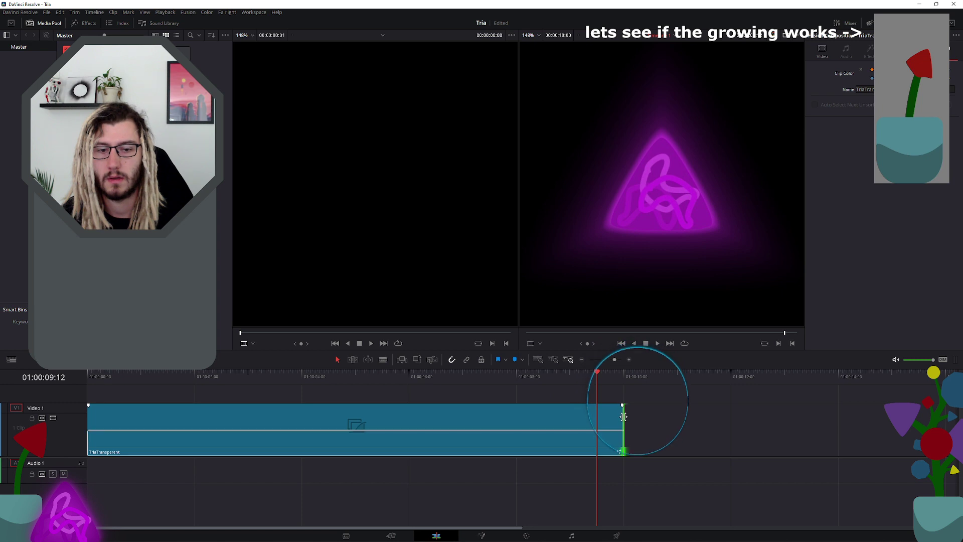
{"action": "left_click_drag", "start_coordinate": [627, 417], "coordinate": [628, 416]}
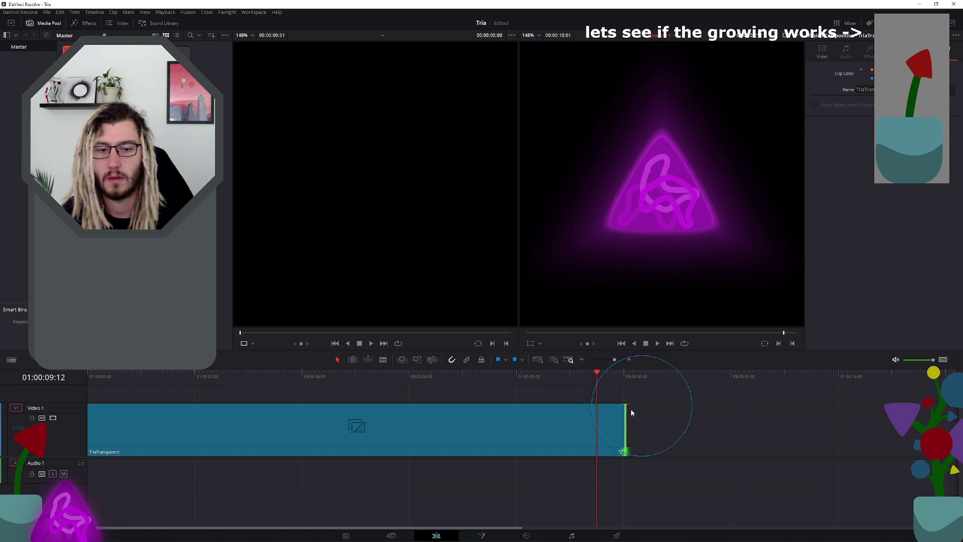
{"action": "left_click", "coordinate": [622, 375]}
{"action": "left_click", "coordinate": [611, 374]}
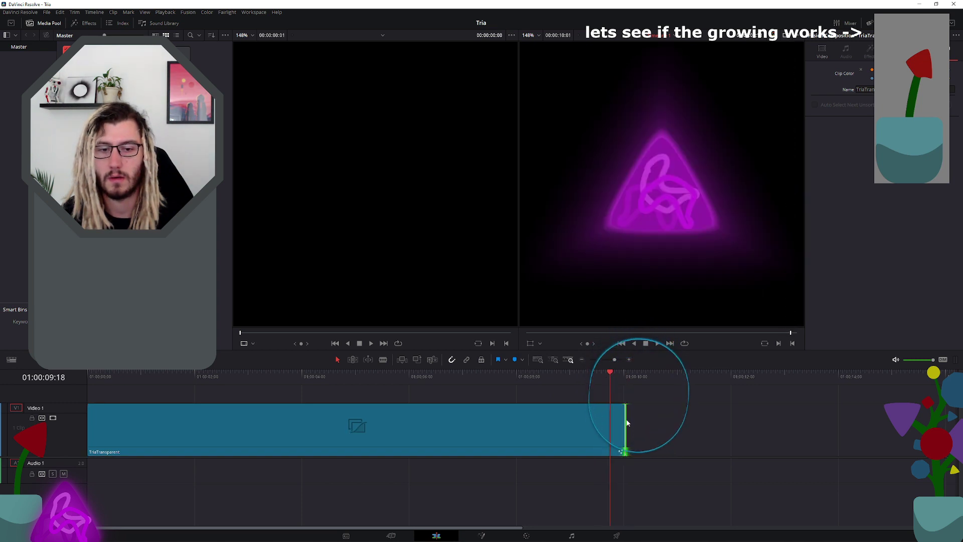
{"action": "left_click", "coordinate": [626, 418]}
{"action": "mouse_move", "coordinate": [626, 418]}
{"action": "left_mouse_down"}
{"action": "mouse_move", "coordinate": [646, 418]}
{"action": "mouse_move", "coordinate": [623, 417]}
{"action": "left_mouse_up"}
Step: Inspect the last frames of the TriaTransparent clip and scrub back to 01:00:03:00
{"action": "left_click", "coordinate": [622, 378]}
{"action": "left_click", "coordinate": [631, 379]}
{"action": "left_click", "coordinate": [618, 378]}
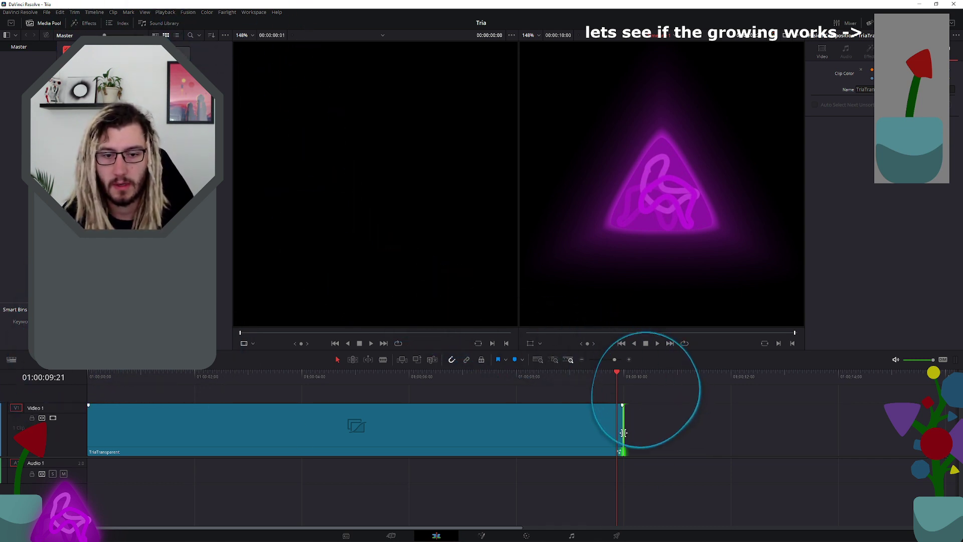
{"action": "left_click", "coordinate": [621, 378]}
{"action": "left_click", "coordinate": [612, 378]}
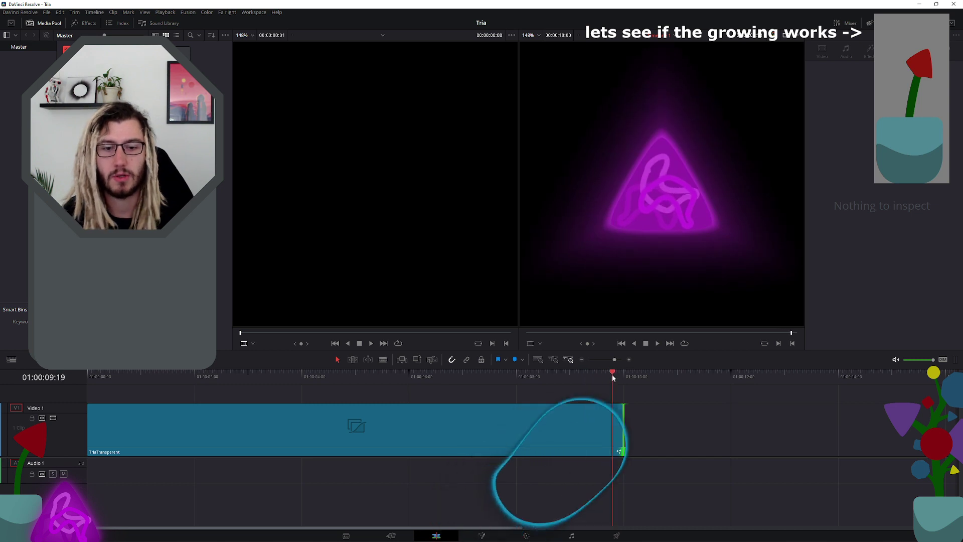
{"action": "left_click_drag", "start_coordinate": [613, 378], "coordinate": [248, 377]}
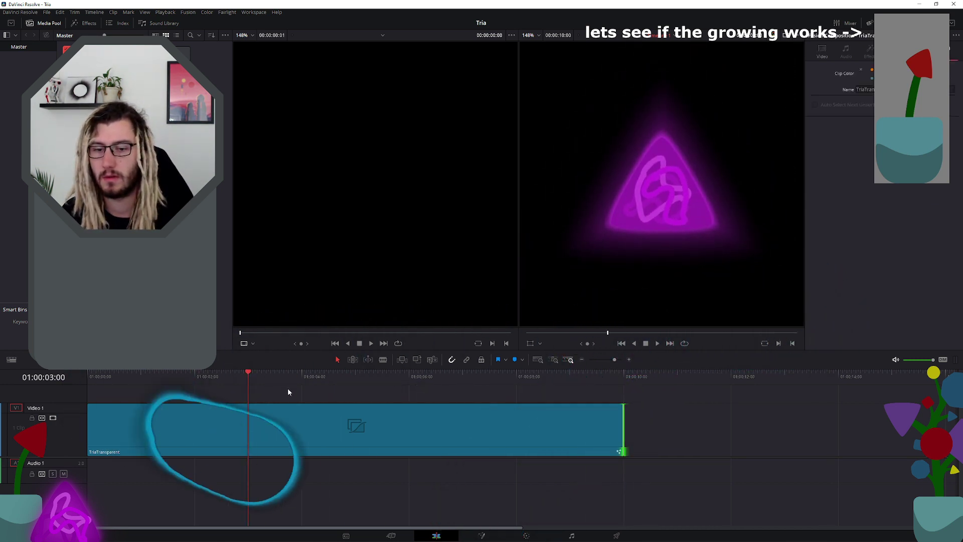
Step: Go to the Deliver page and try to render all queued jobs
{"action": "left_click", "coordinate": [618, 535]}
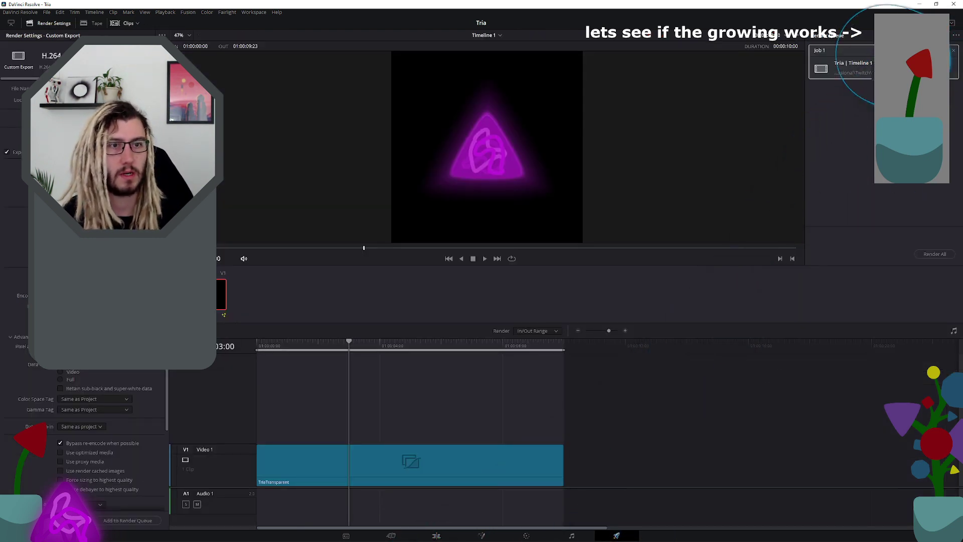
{"action": "left_click", "coordinate": [932, 254]}
{"action": "left_click", "coordinate": [547, 297]}
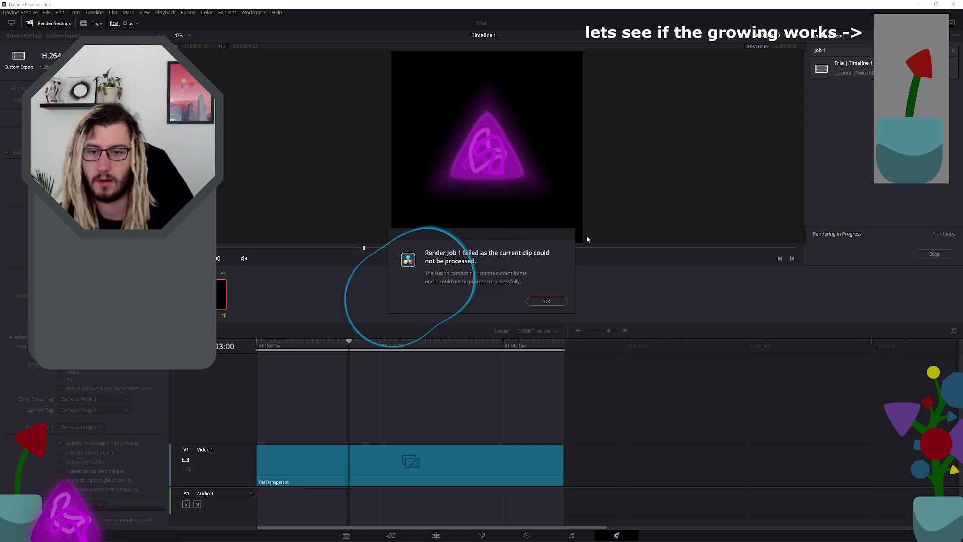
{"action": "left_click", "coordinate": [552, 303]}
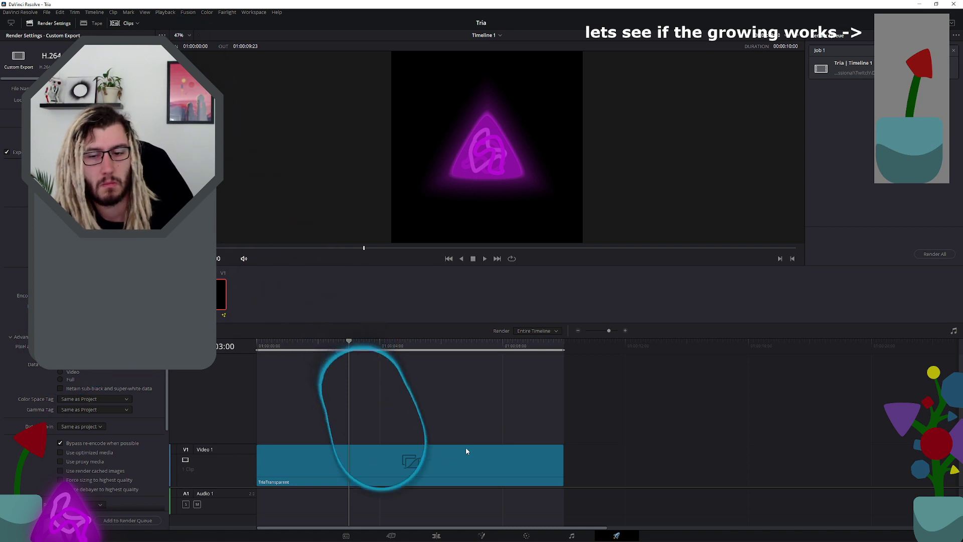
Step: Play the composition on the Fusion page to check its MediaIn nodes and transparent output
{"action": "left_click", "coordinate": [403, 538]}
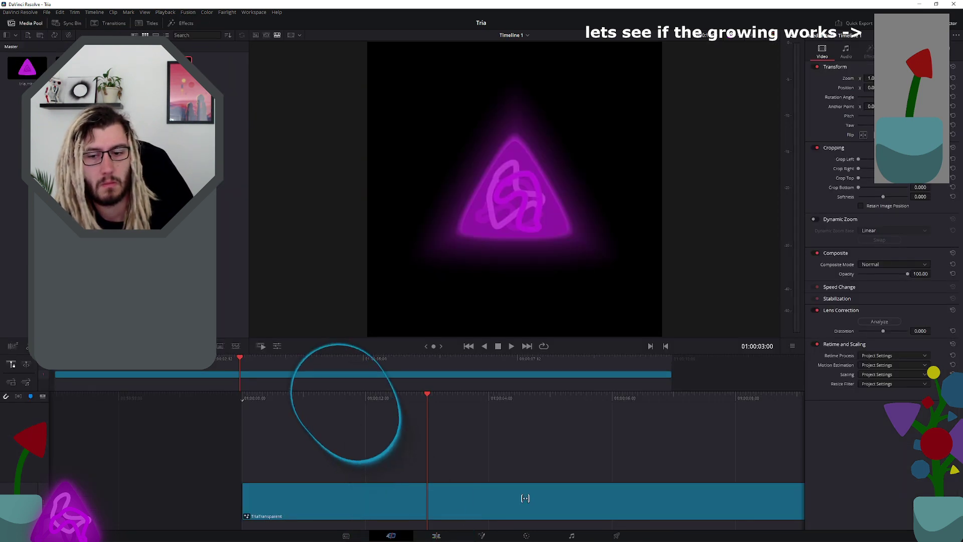
{"action": "left_click", "coordinate": [482, 536]}
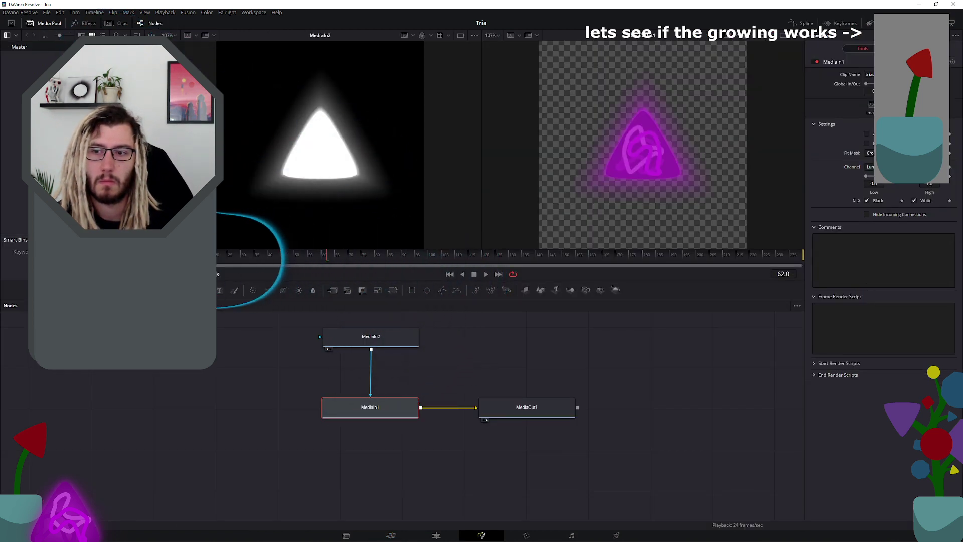
{"action": "left_click", "coordinate": [487, 274]}
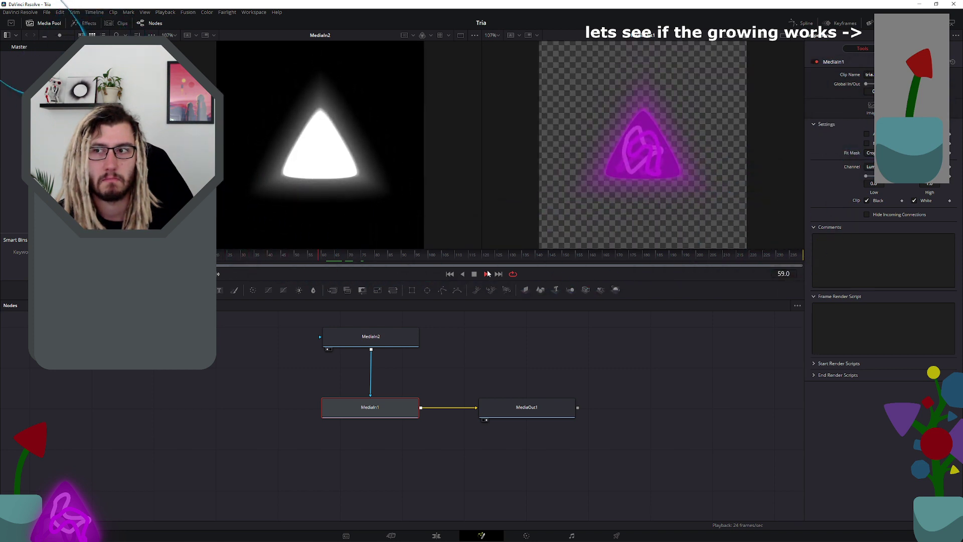
{"action": "right_click", "coordinate": [559, 275]}
{"action": "left_click", "coordinate": [553, 275]}
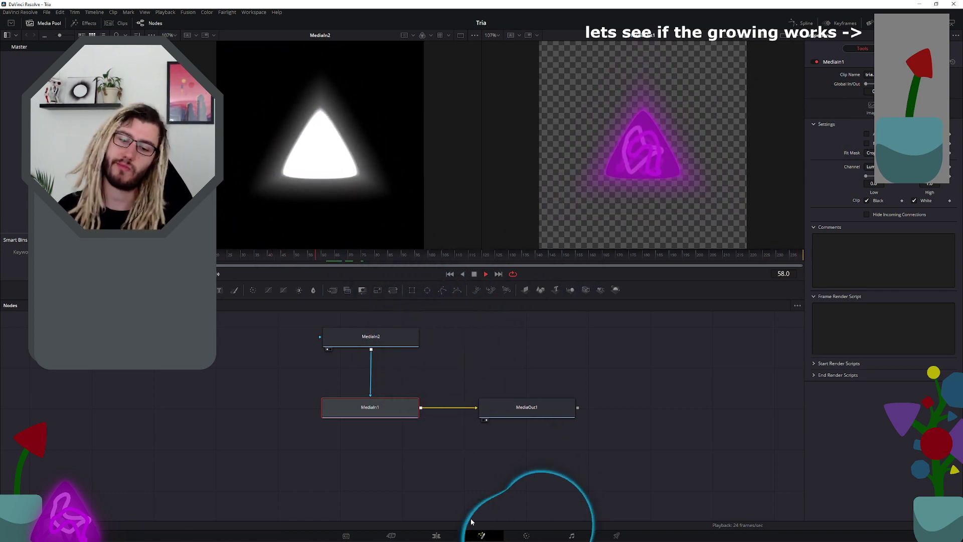
Step: Trim the start of the TriaTransparent clip on the Cut page timeline
{"action": "left_click", "coordinate": [613, 537]}
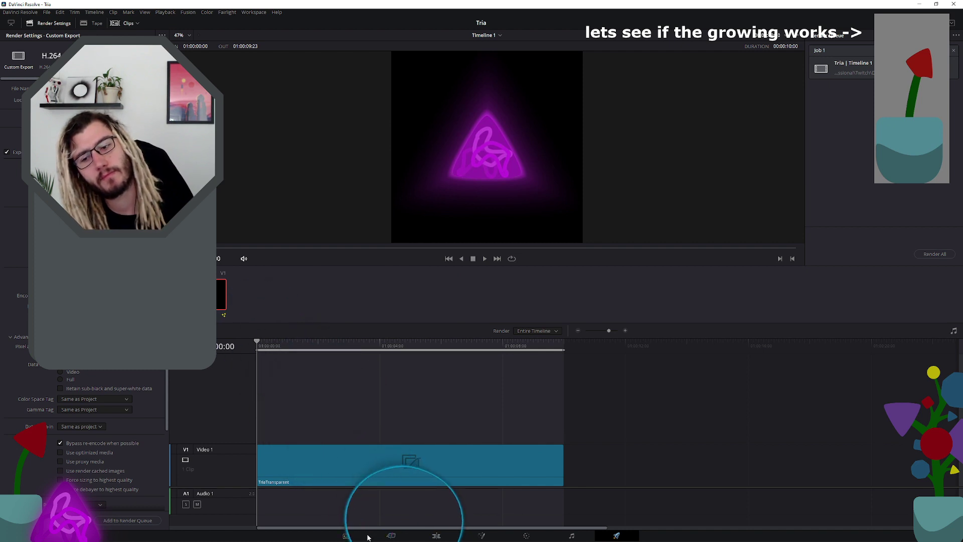
{"action": "left_click", "coordinate": [387, 537]}
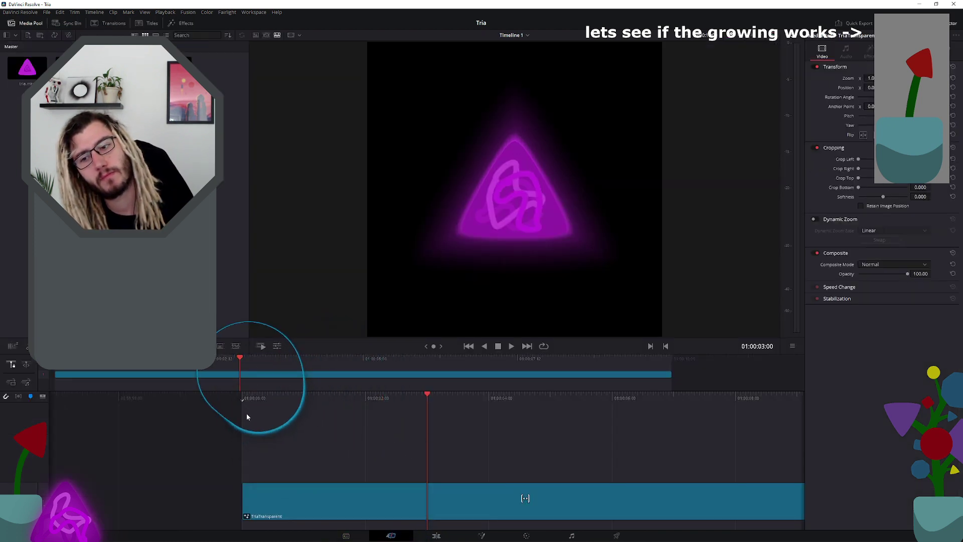
{"action": "left_click_drag", "start_coordinate": [242, 495], "coordinate": [215, 493]}
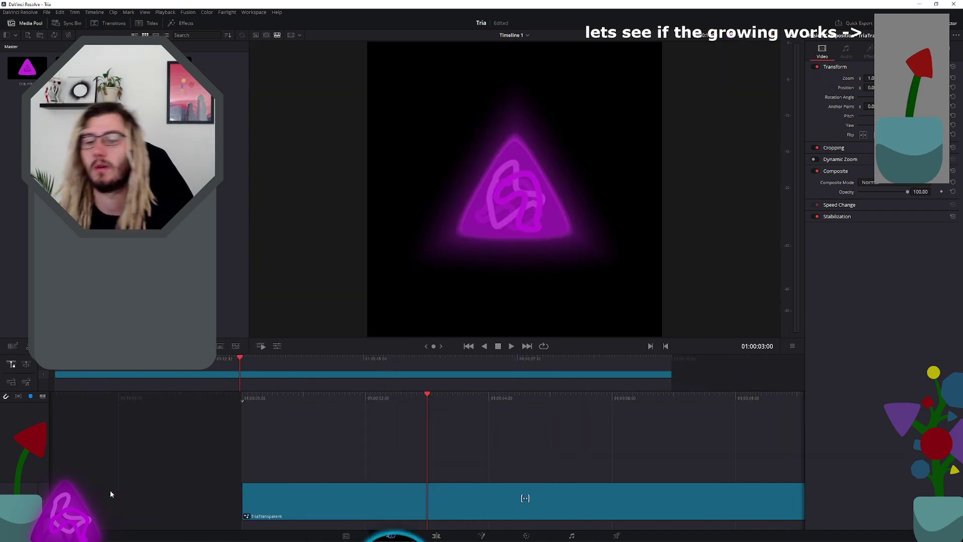
{"action": "mouse_move", "coordinate": [250, 490]}
{"action": "left_mouse_down"}
{"action": "mouse_move", "coordinate": [266, 490]}
{"action": "mouse_move", "coordinate": [251, 491]}
{"action": "left_mouse_up"}
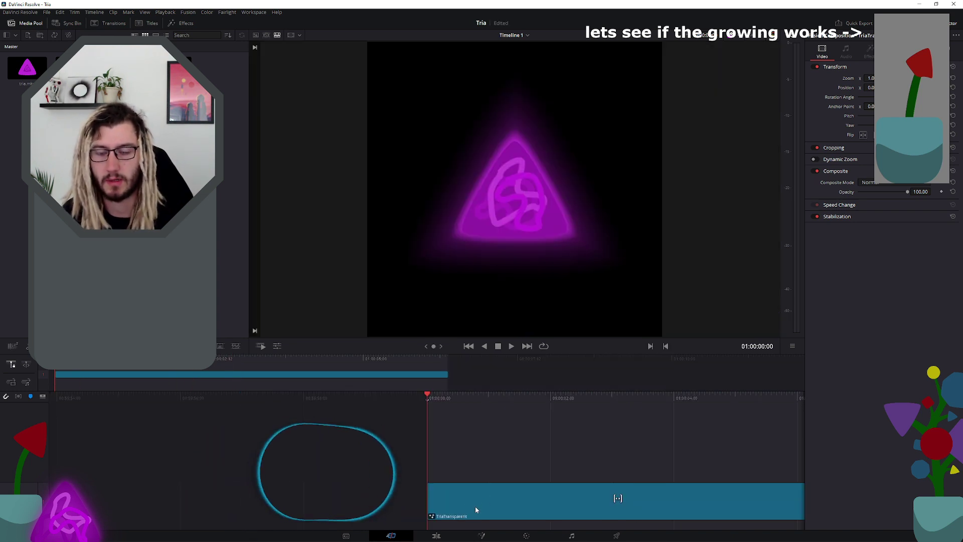
Step: Trim the TriaTransparent clip's start to 01:00:03:00 on the Edit page and move the clip back to the timeline's start
{"action": "scroll", "coordinate": [426, 477], "scroll_direction": "down", "scroll_amount": 8}
{"action": "scroll", "coordinate": [426, 477], "scroll_direction": "up", "scroll_amount": 2}
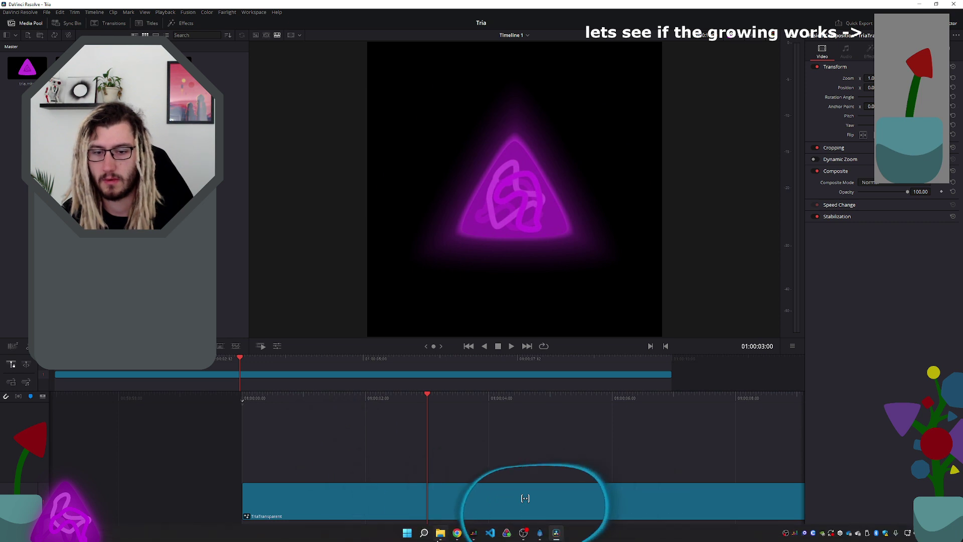
{"action": "left_click", "coordinate": [436, 535]}
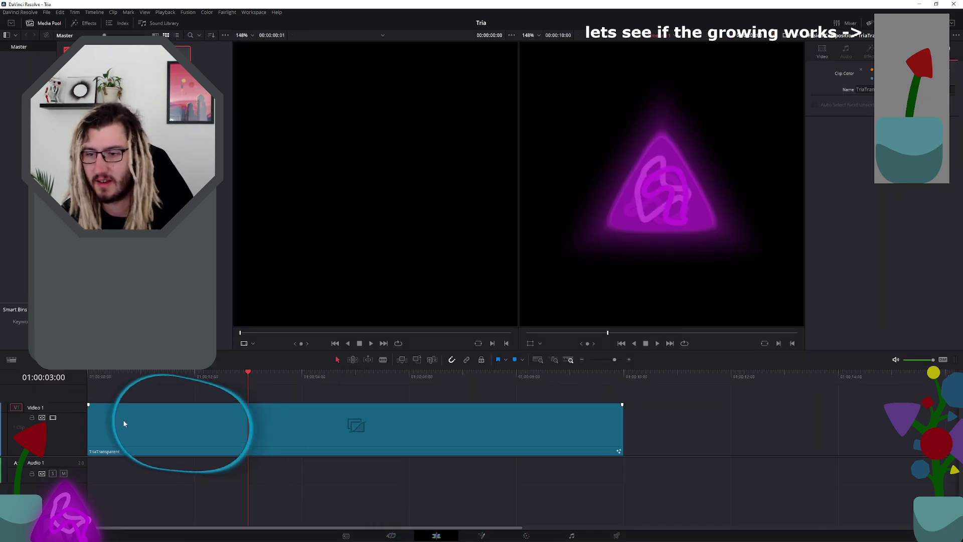
{"action": "left_click_drag", "start_coordinate": [88, 405], "coordinate": [246, 426]}
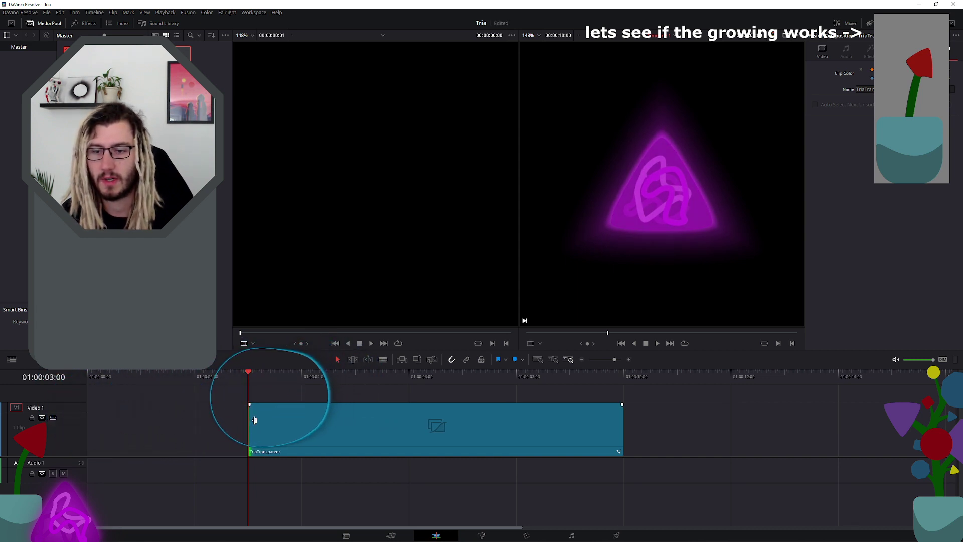
{"action": "left_click_drag", "start_coordinate": [400, 438], "coordinate": [255, 426]}
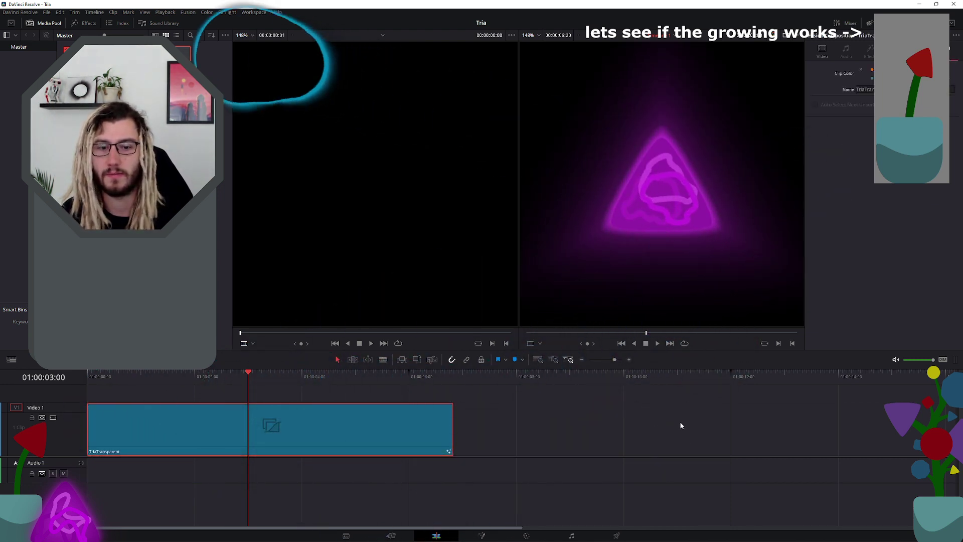
Step: Try to render all queued jobs on the Deliver page, replacing the existing output file
{"action": "left_click", "coordinate": [617, 536]}
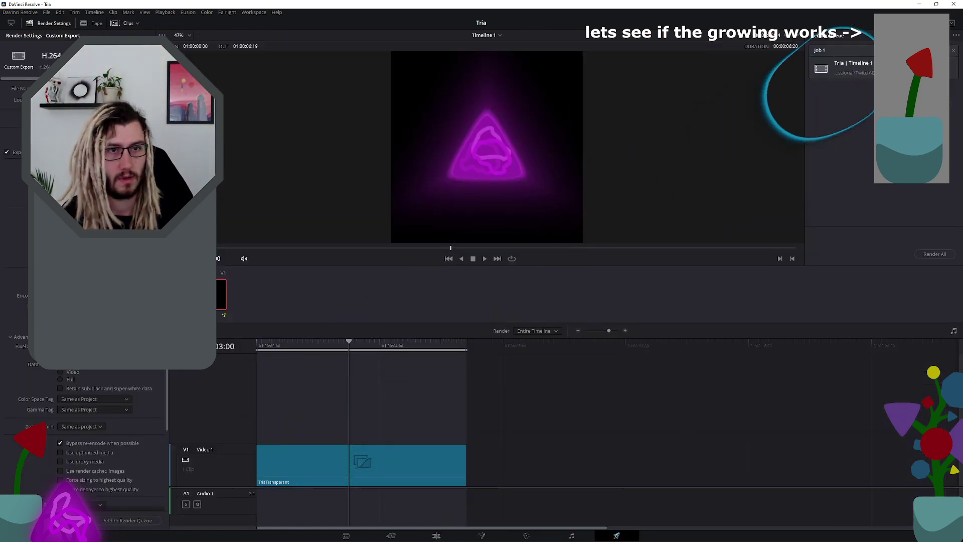
{"action": "left_click", "coordinate": [935, 254]}
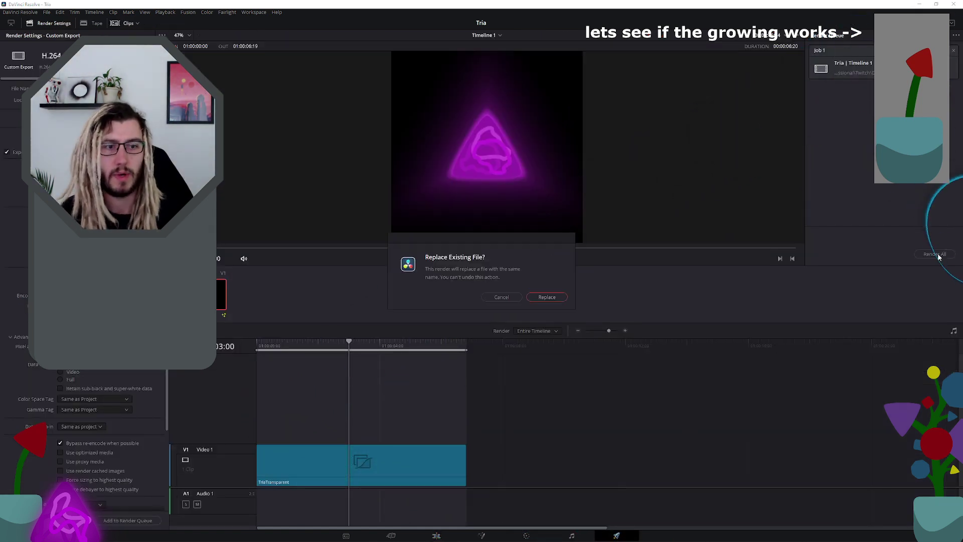
{"action": "left_click", "coordinate": [547, 297]}
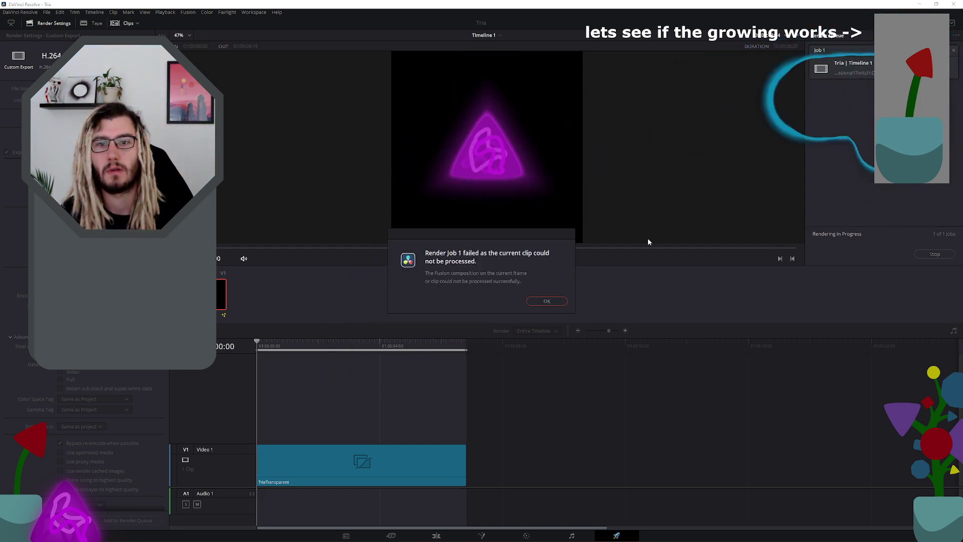
{"action": "left_click", "coordinate": [546, 300]}
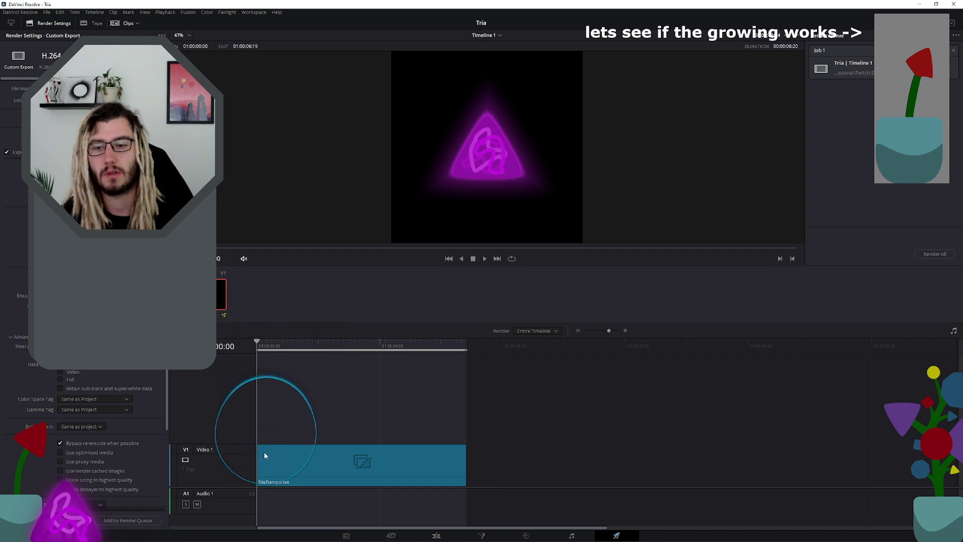
Step: Trim about 14 more frames off the TriaTransparent clip's start on the Edit page and move the clip back to 01:00:00:00
{"action": "left_click", "coordinate": [437, 536]}
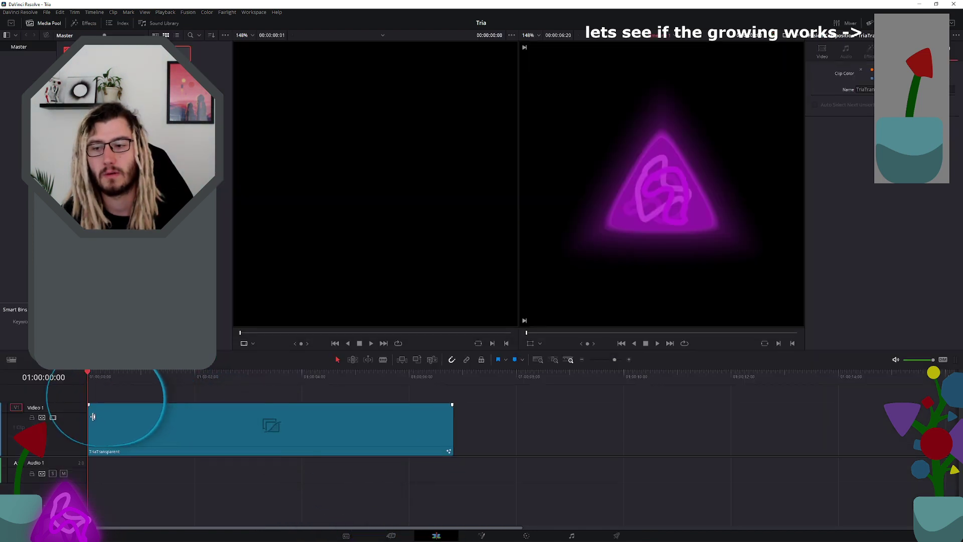
{"action": "left_click_drag", "start_coordinate": [93, 417], "coordinate": [120, 419]}
{"action": "left_click_drag", "start_coordinate": [271, 430], "coordinate": [241, 430]}
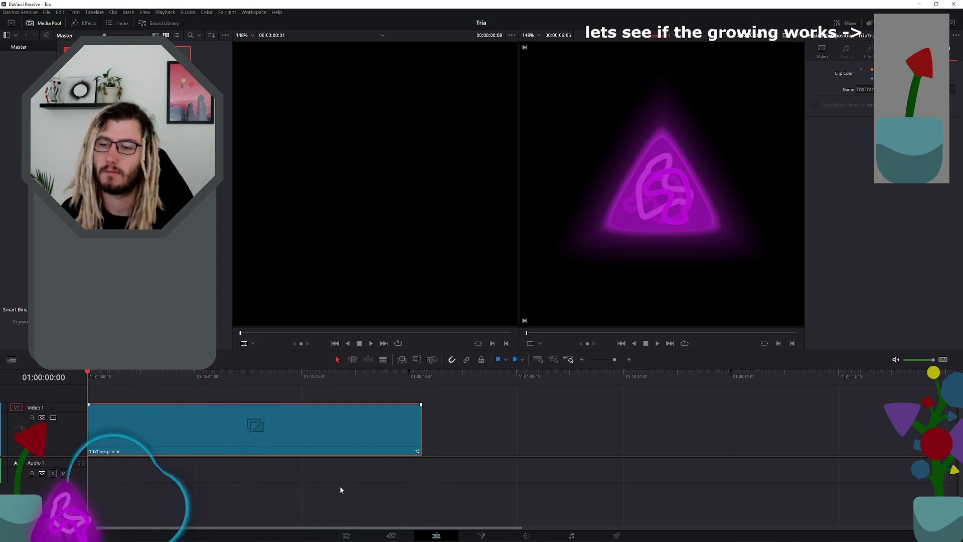
Step: Retry rendering Job 1 on the Deliver page with the shortened clip, overwriting the existing file
{"action": "left_click", "coordinate": [617, 535]}
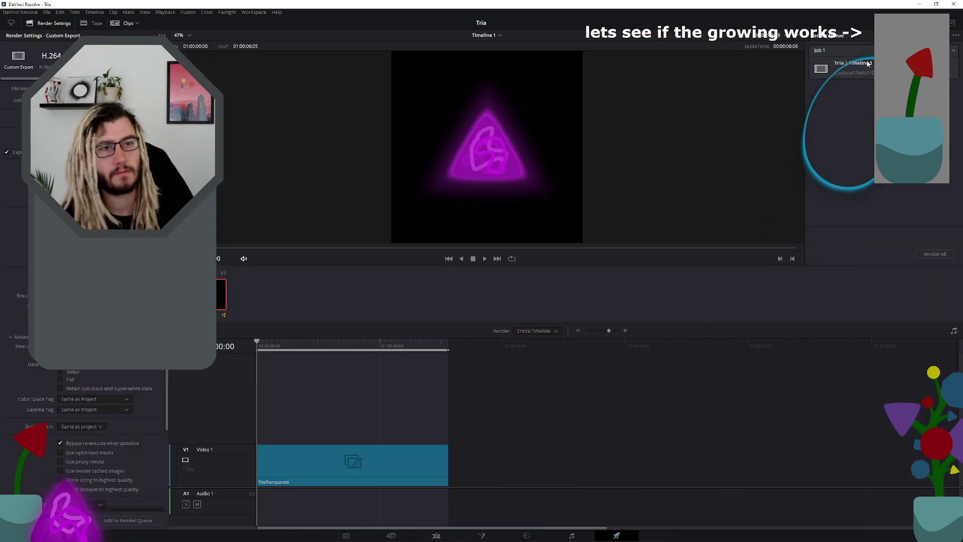
{"action": "left_click", "coordinate": [935, 254]}
{"action": "left_click", "coordinate": [532, 297]}
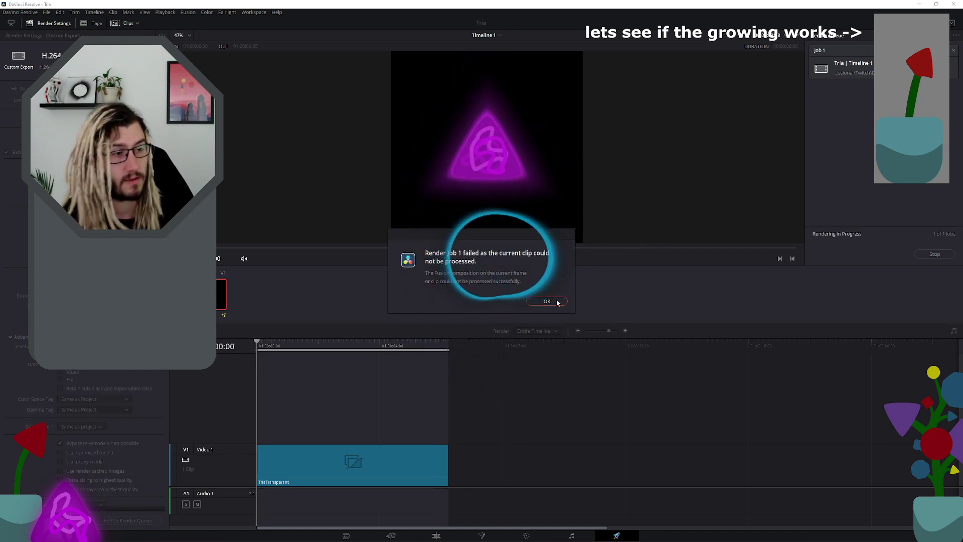
{"action": "left_click", "coordinate": [547, 301]}
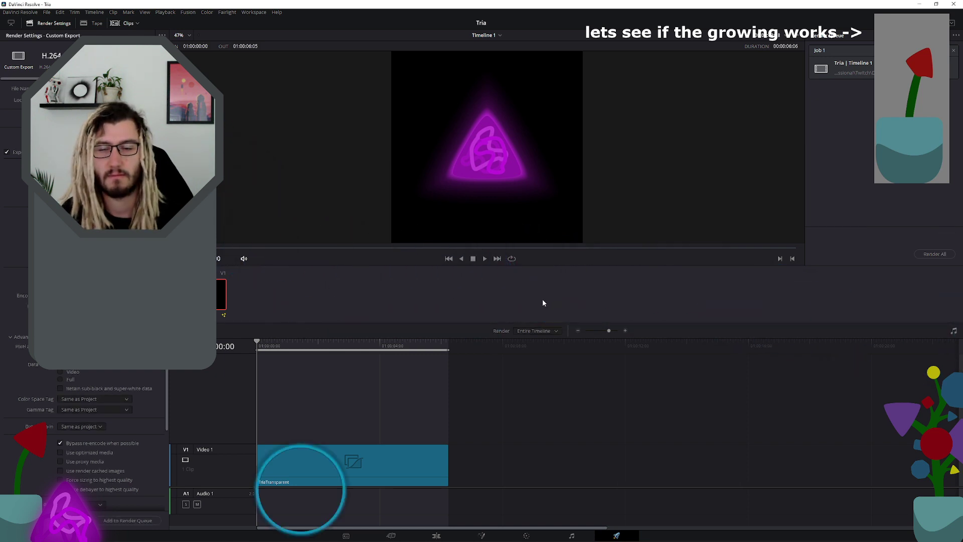
Step: Delete Timeline 1 on the Cut page and build a new one from the TriaTransparent composition
{"action": "key", "text": "super+Tab"}
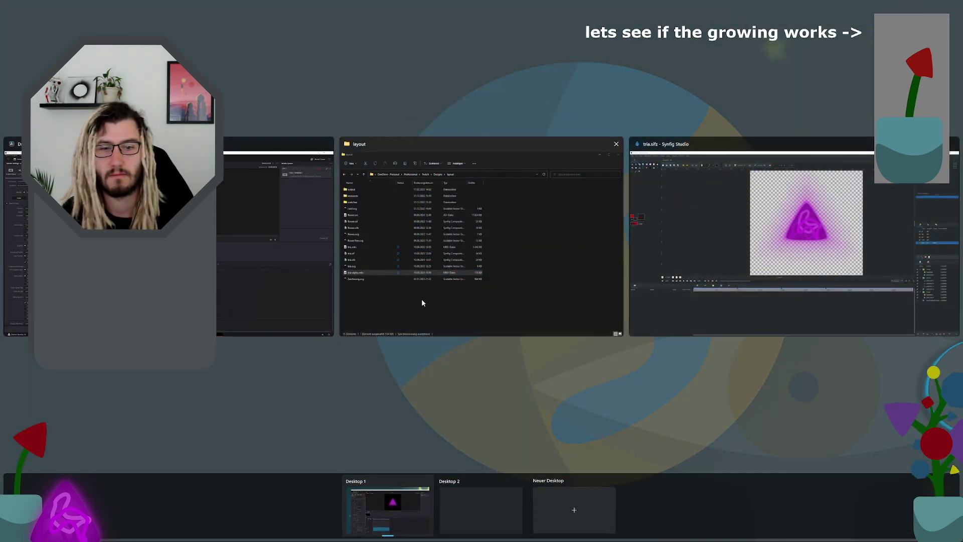
{"action": "left_click", "coordinate": [254, 298]}
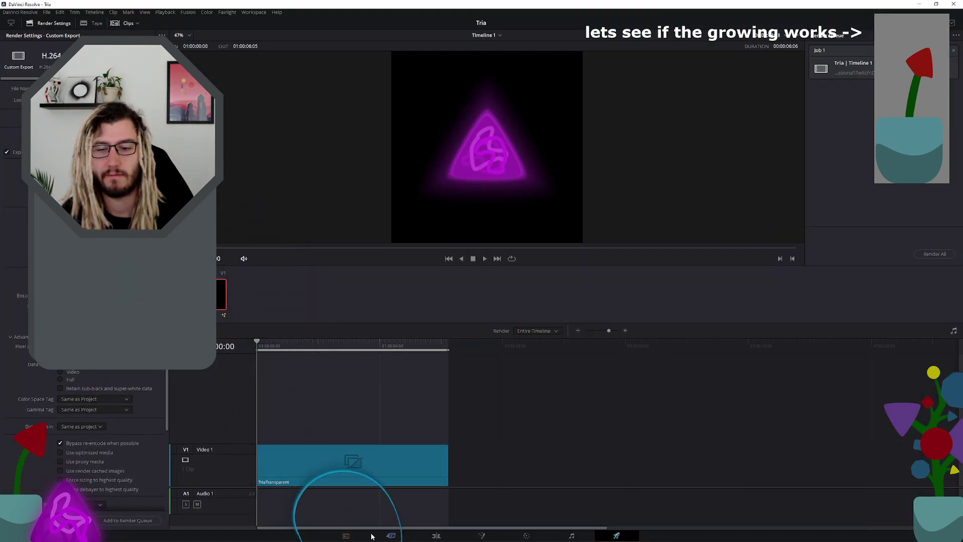
{"action": "left_click", "coordinate": [391, 536]}
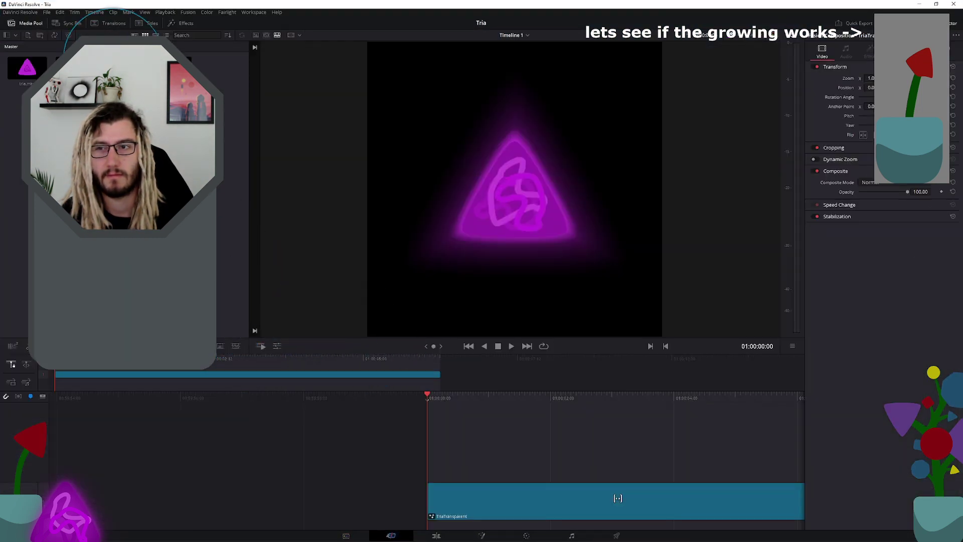
{"action": "key", "text": "Delete"}
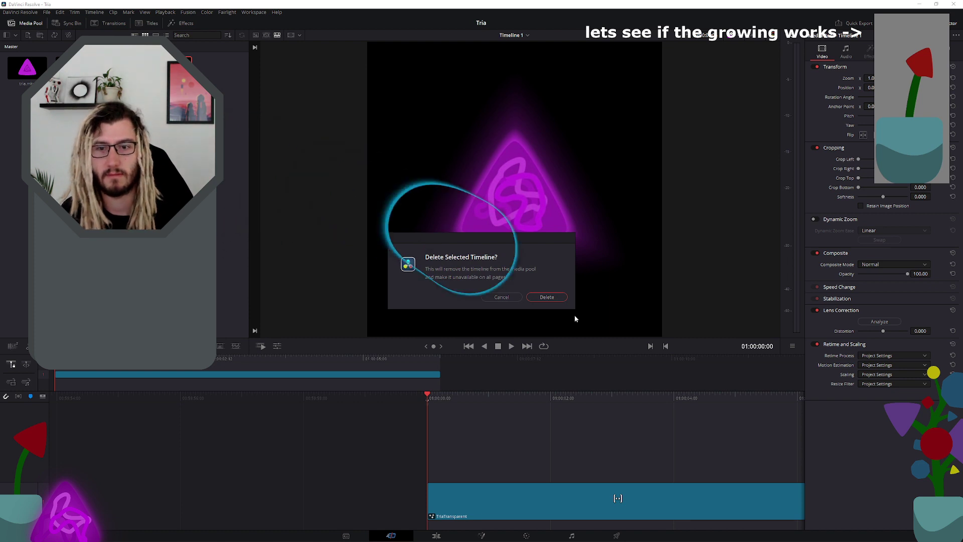
{"action": "left_click", "coordinate": [547, 297]}
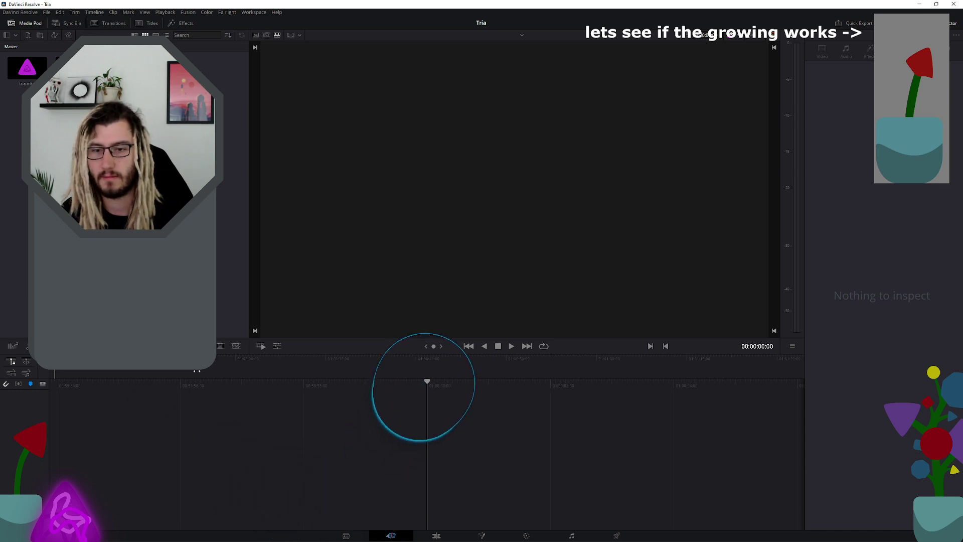
{"action": "left_click_drag", "start_coordinate": [962, 451], "coordinate": [449, 466]}
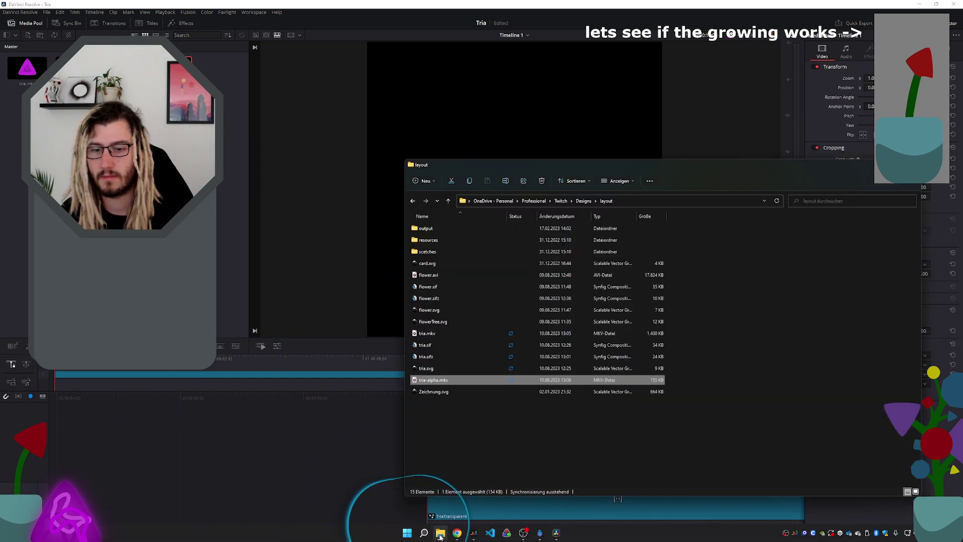
Step: Play the rebuilt timeline from start to end on the Edit page
{"action": "left_click", "coordinate": [438, 534]}
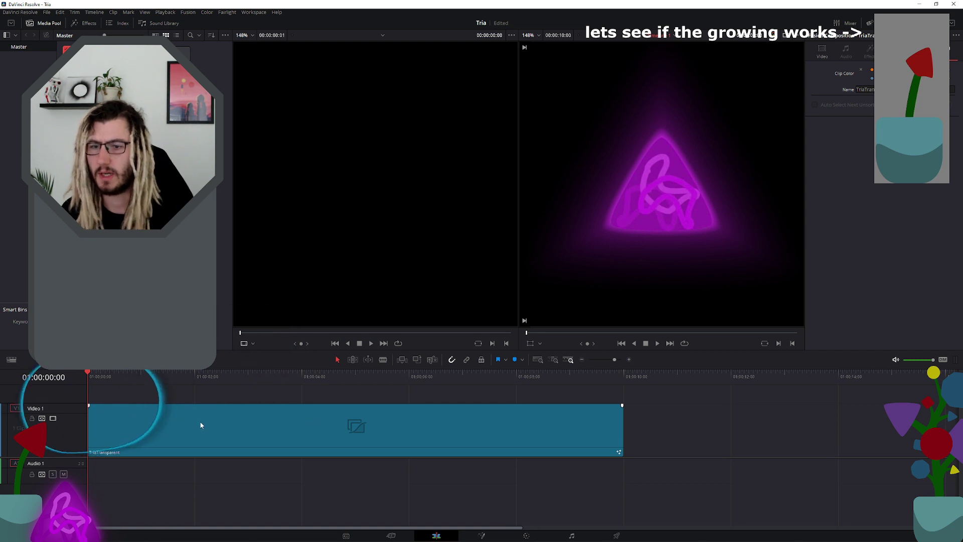
{"action": "key", "text": "space"}
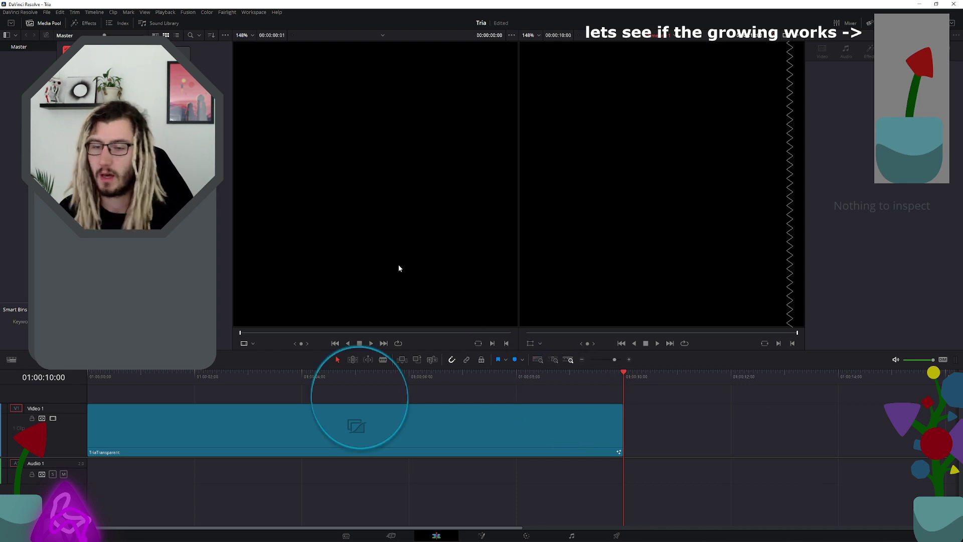
Step: Restore the DaVinci Resolve window to a smaller size, narrow it and close the program
{"action": "left_click_drag", "start_coordinate": [526, 6], "coordinate": [568, 54]}
{"action": "left_click_drag", "start_coordinate": [38, 46], "coordinate": [229, 191]}
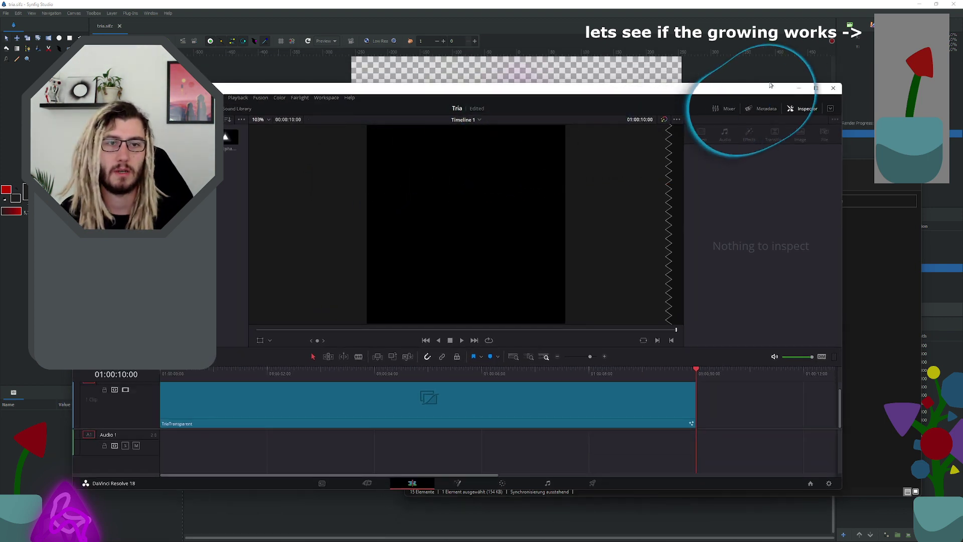
{"action": "left_click_drag", "start_coordinate": [842, 119], "coordinate": [676, 119]}
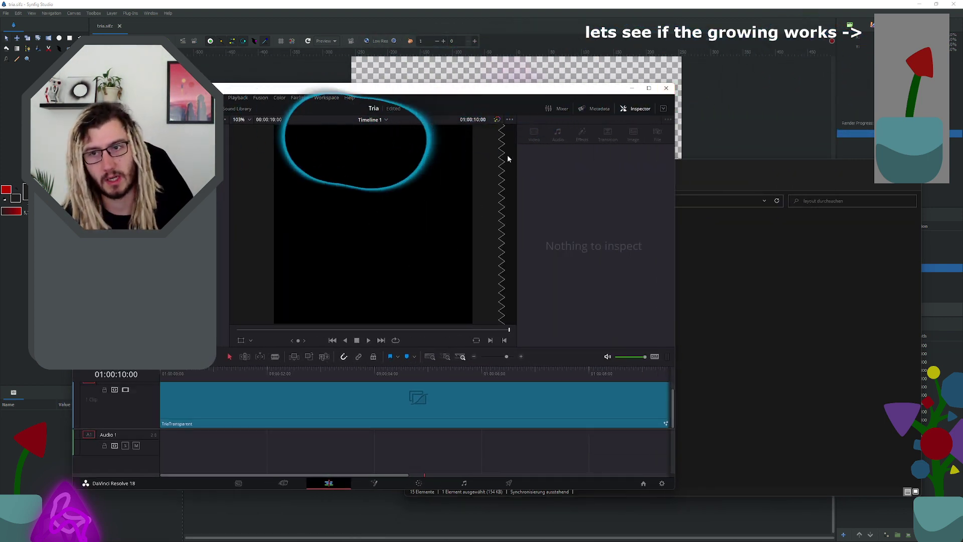
{"action": "left_click", "coordinate": [667, 88]}
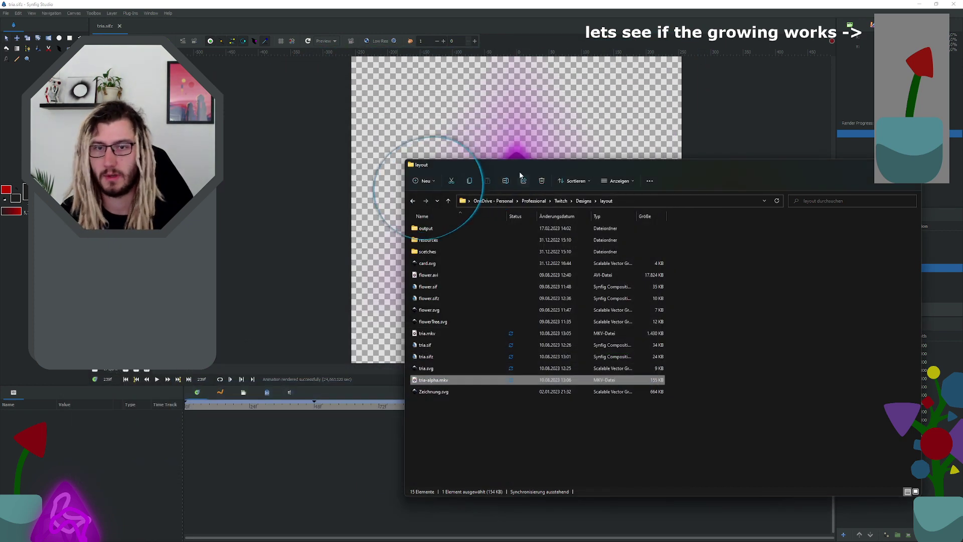
Step: Look through the flower and tria files in the layout folder
{"action": "left_click_drag", "start_coordinate": [520, 167], "coordinate": [510, 148]}
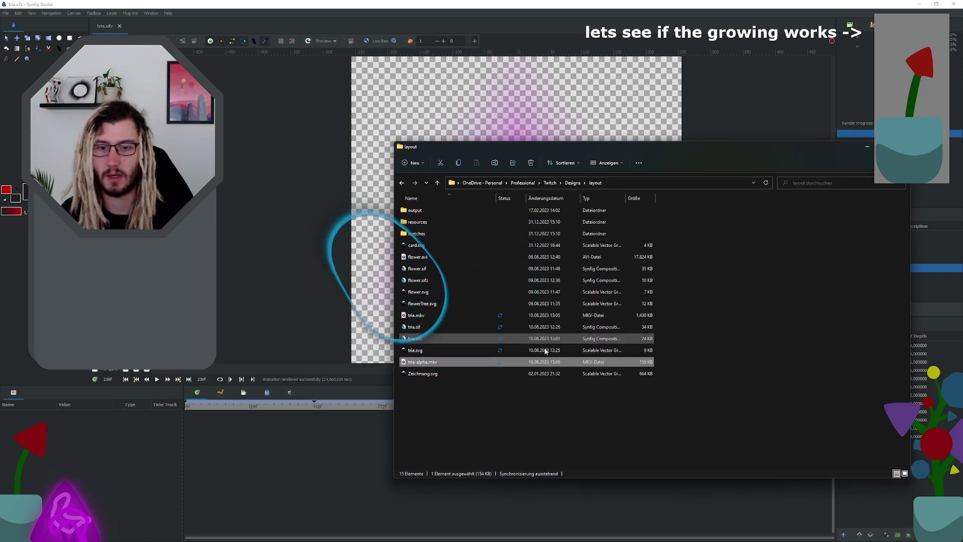
{"action": "left_click", "coordinate": [433, 304]}
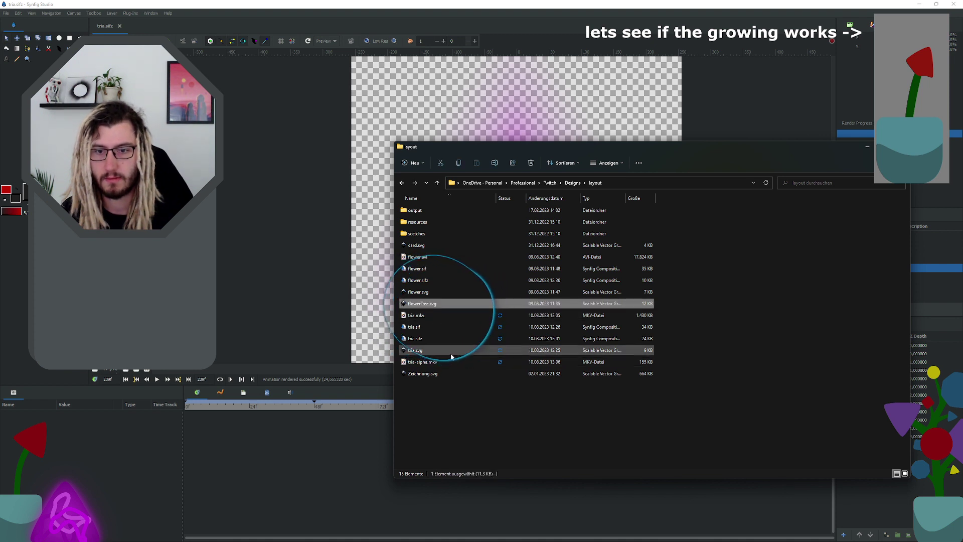
{"action": "left_click", "coordinate": [441, 291]}
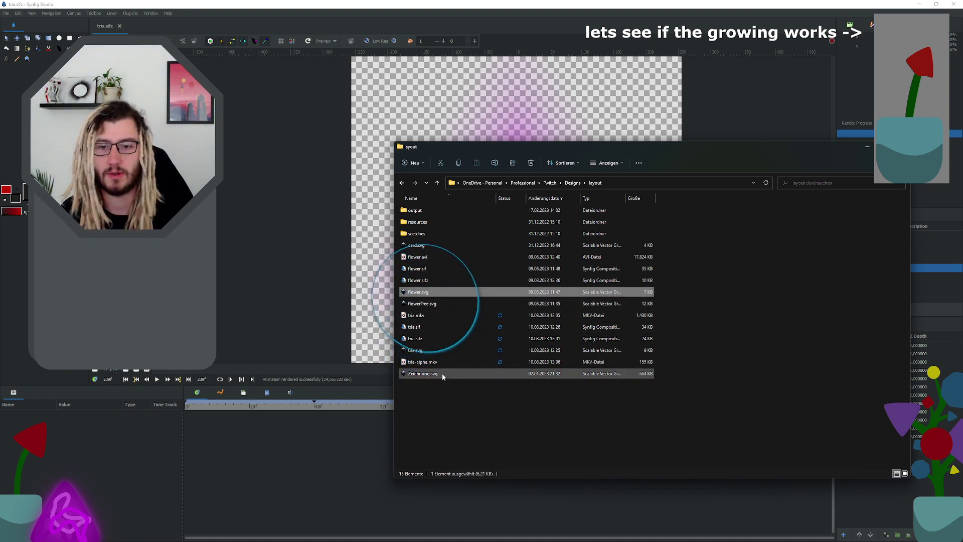
{"action": "left_click", "coordinate": [431, 281]}
Step: Switch to Synfig Studio, play the tria.sifz animation in an enlarged preview window and close the preview
{"action": "left_click", "coordinate": [233, 38]}
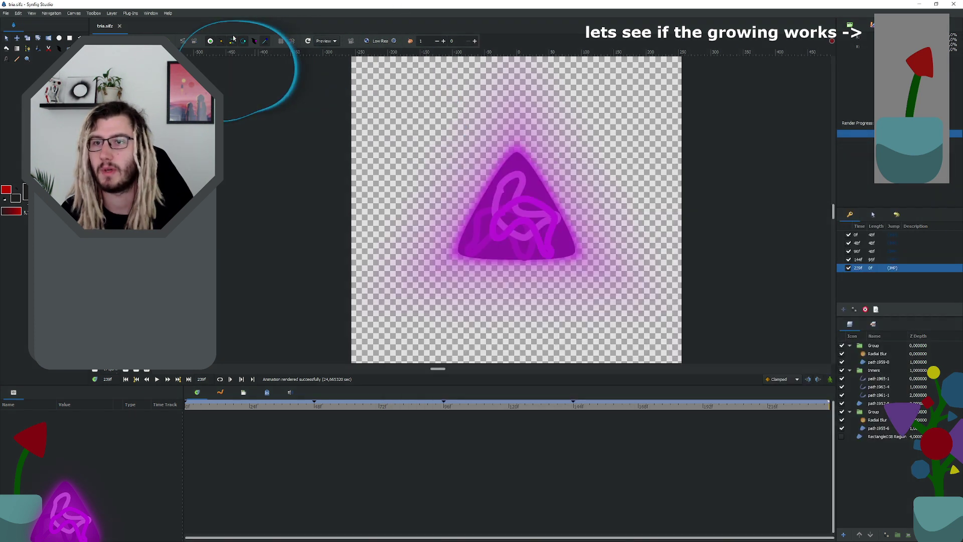
{"action": "left_click", "coordinate": [193, 41]}
{"action": "key", "text": "Return"}
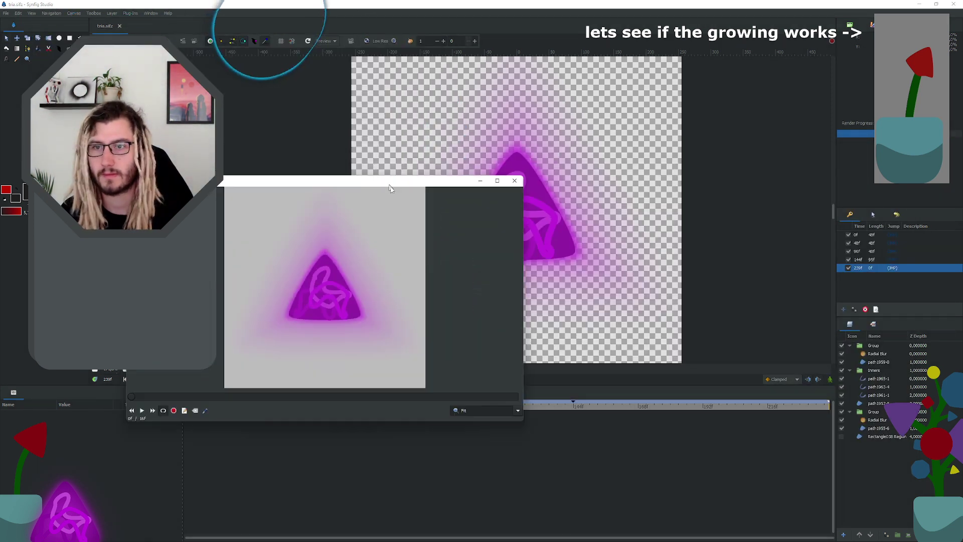
{"action": "left_click", "coordinate": [196, 447]}
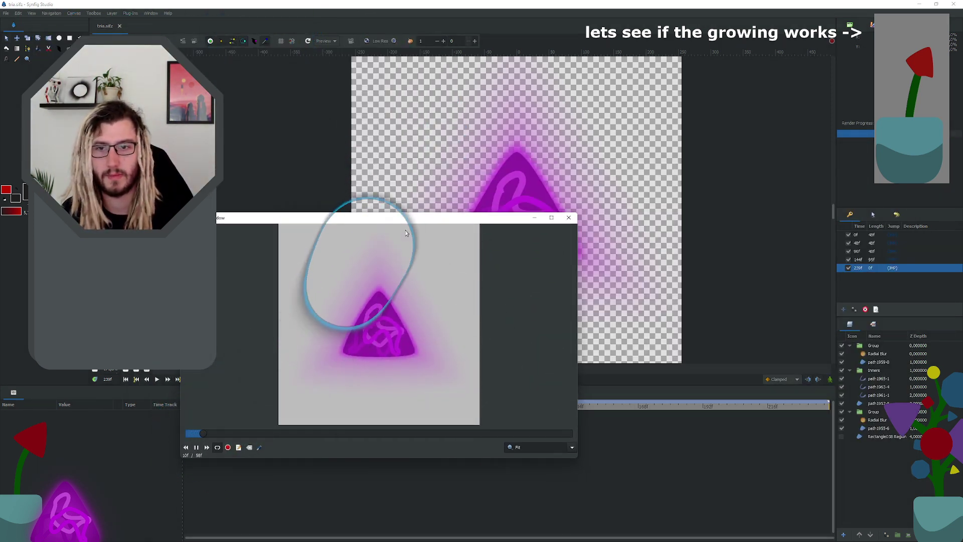
{"action": "left_click_drag", "start_coordinate": [426, 219], "coordinate": [444, 145]}
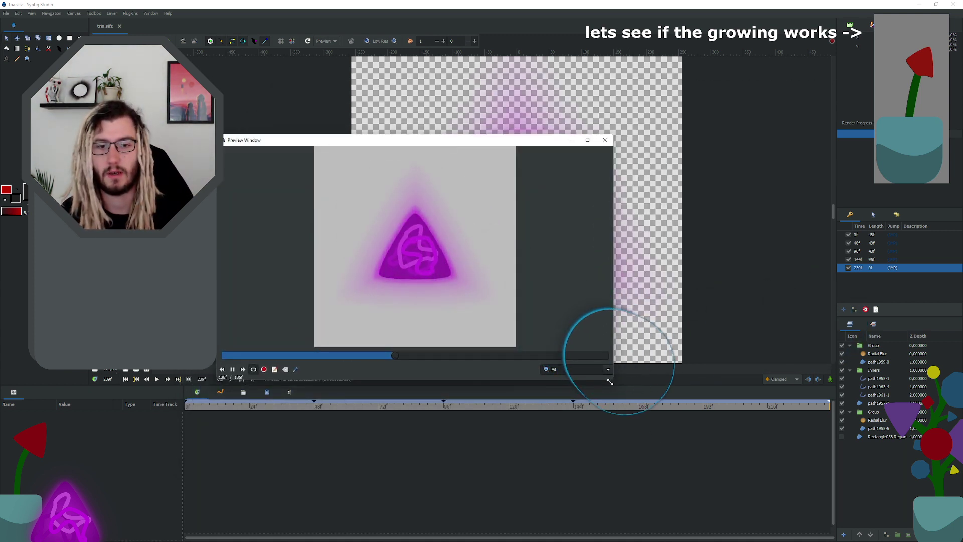
{"action": "left_click_drag", "start_coordinate": [614, 380], "coordinate": [679, 437]}
{"action": "mouse_move", "coordinate": [522, 139]}
{"action": "left_mouse_down"}
{"action": "mouse_move", "coordinate": [514, 115]}
{"action": "mouse_move", "coordinate": [519, 127]}
{"action": "left_mouse_up"}
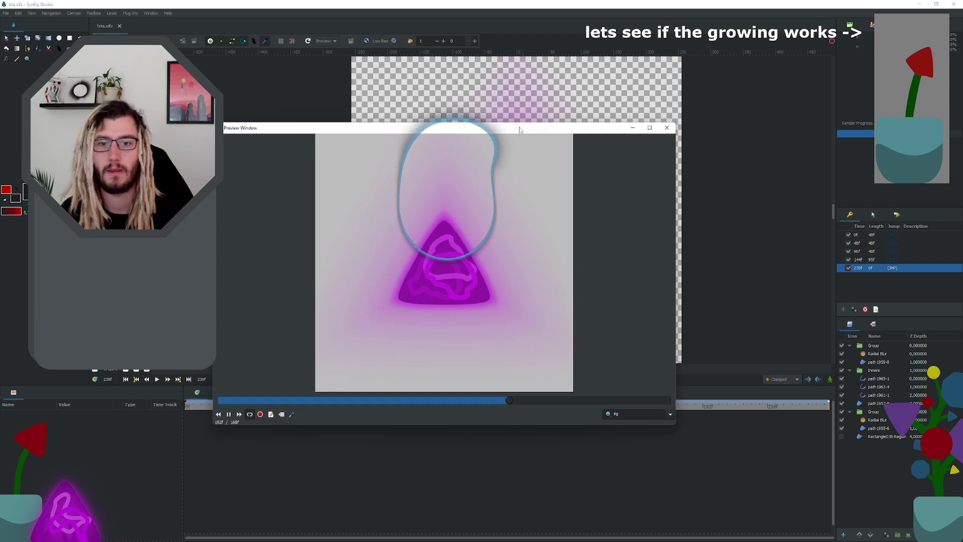
{"action": "left_click", "coordinate": [666, 128]}
{"action": "key", "text": "super"}
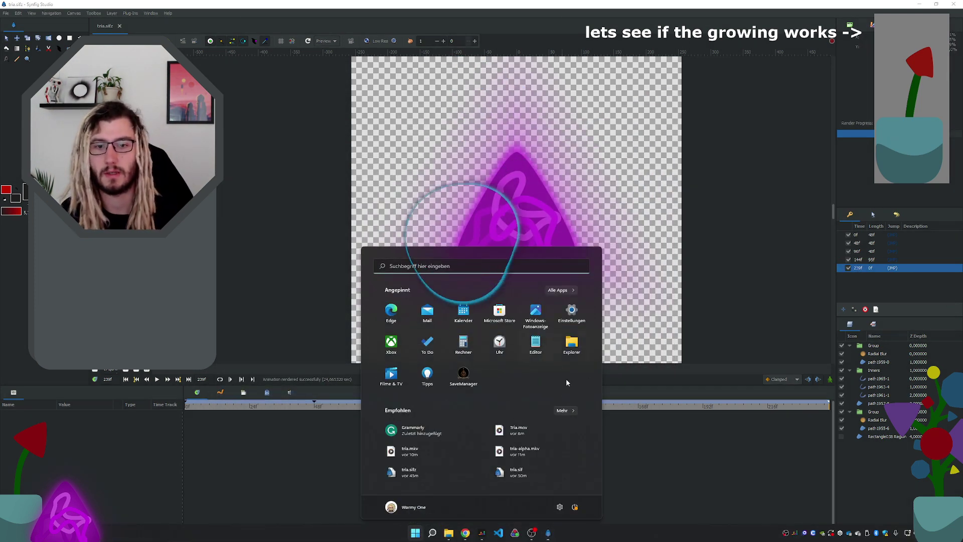
{"action": "key", "text": "super"}
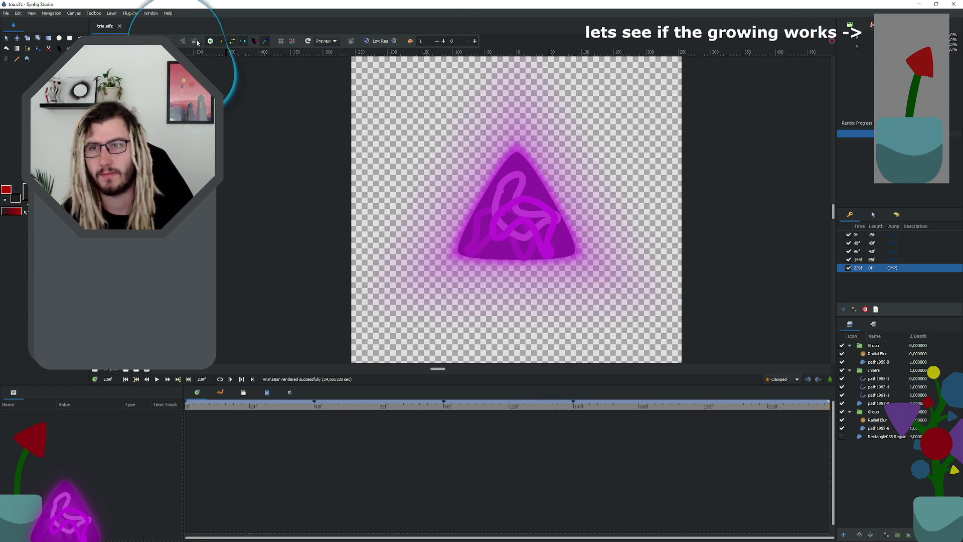
Step: Render a fresh preview of the triangle animation and play it
{"action": "left_click", "coordinate": [323, 41]}
{"action": "key", "text": "Return"}
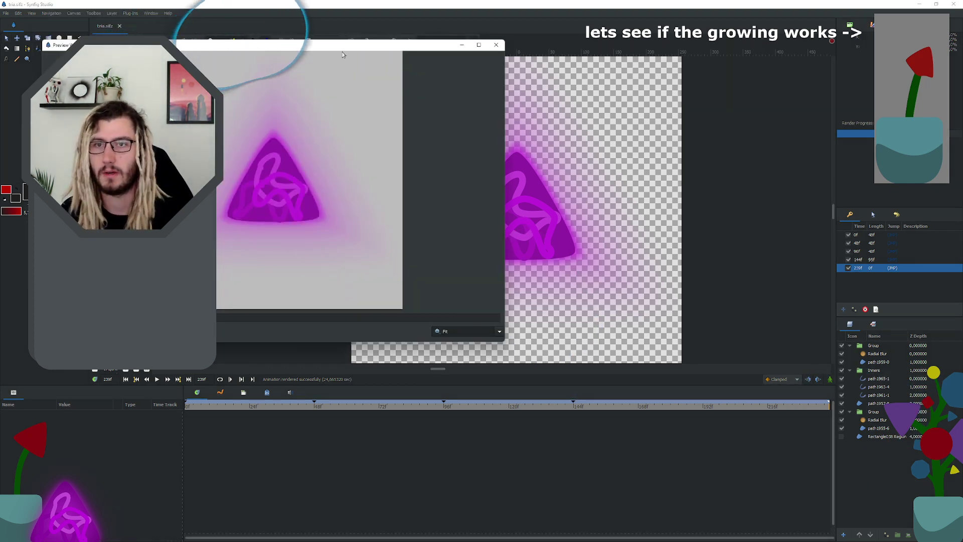
{"action": "left_click_drag", "start_coordinate": [342, 52], "coordinate": [504, 133]}
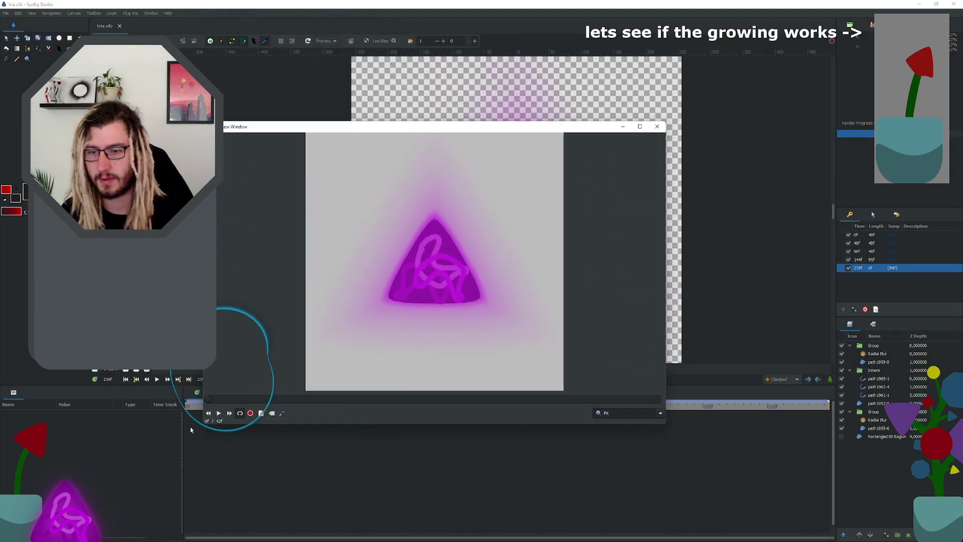
{"action": "left_click", "coordinate": [219, 413]}
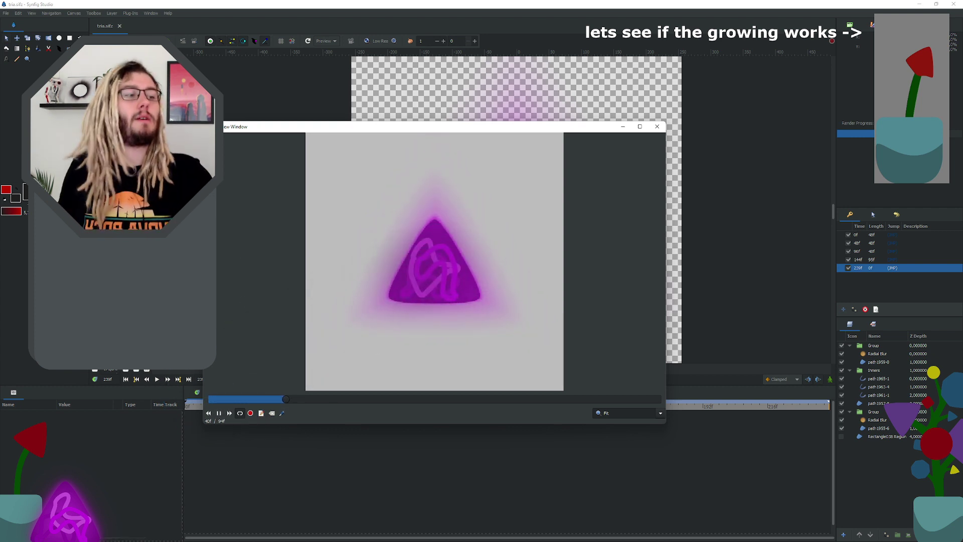